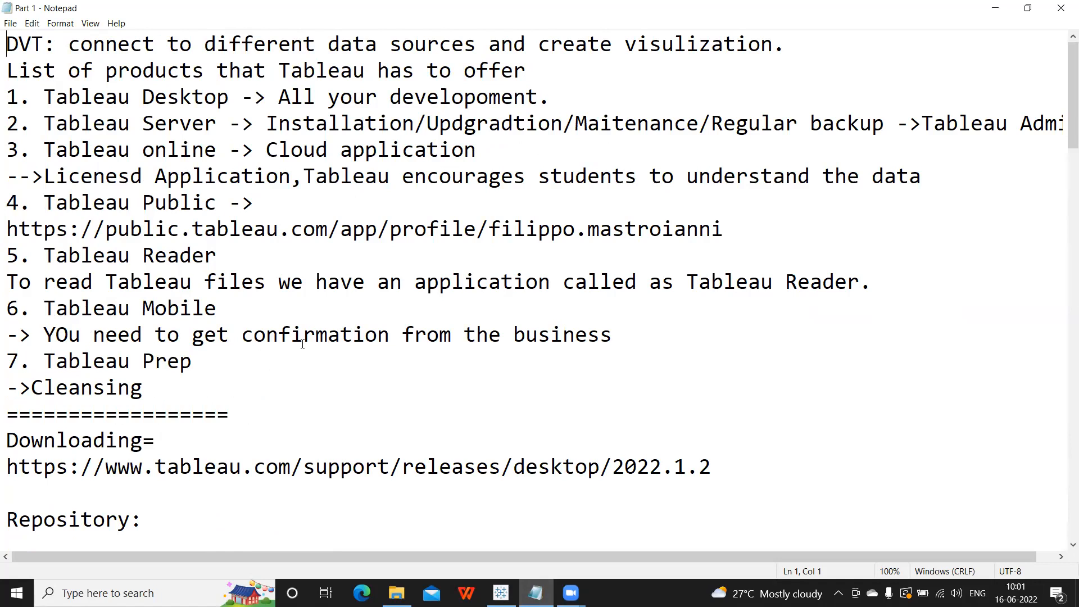
Scroll through the notes and start a new line after the 24 charts.
scroll(302, 343, "down", 1)
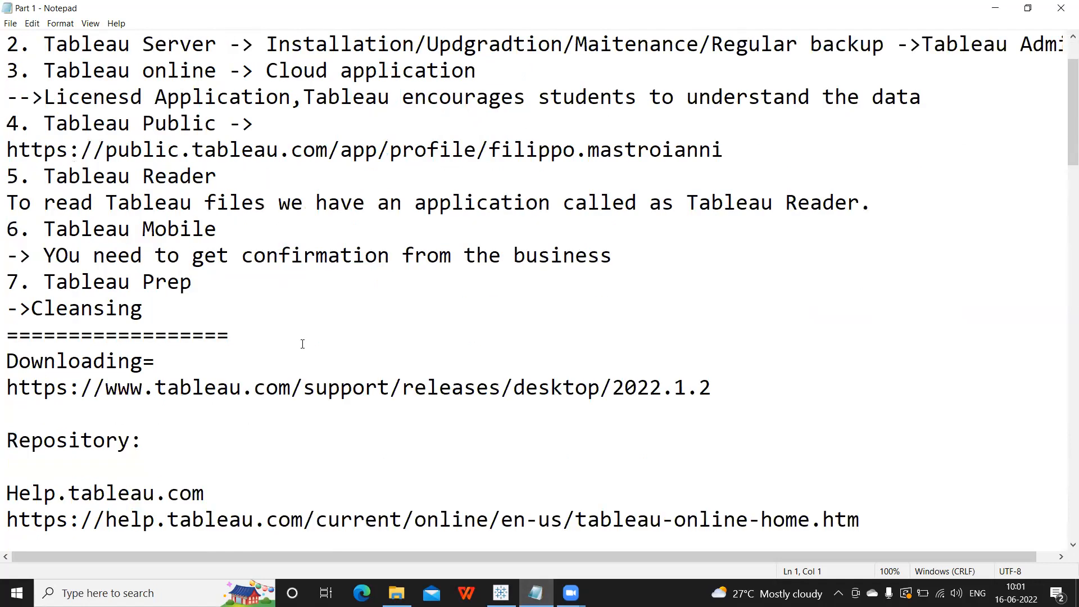
scroll(302, 344, "down", 2)
scroll(302, 344, "down", 3)
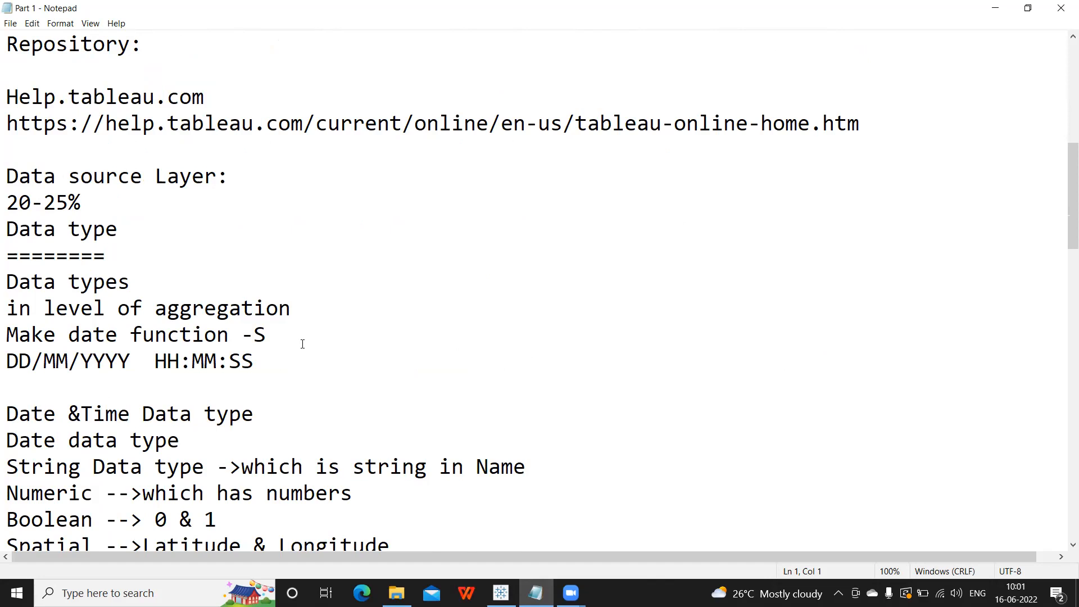
scroll(302, 344, "down", 1)
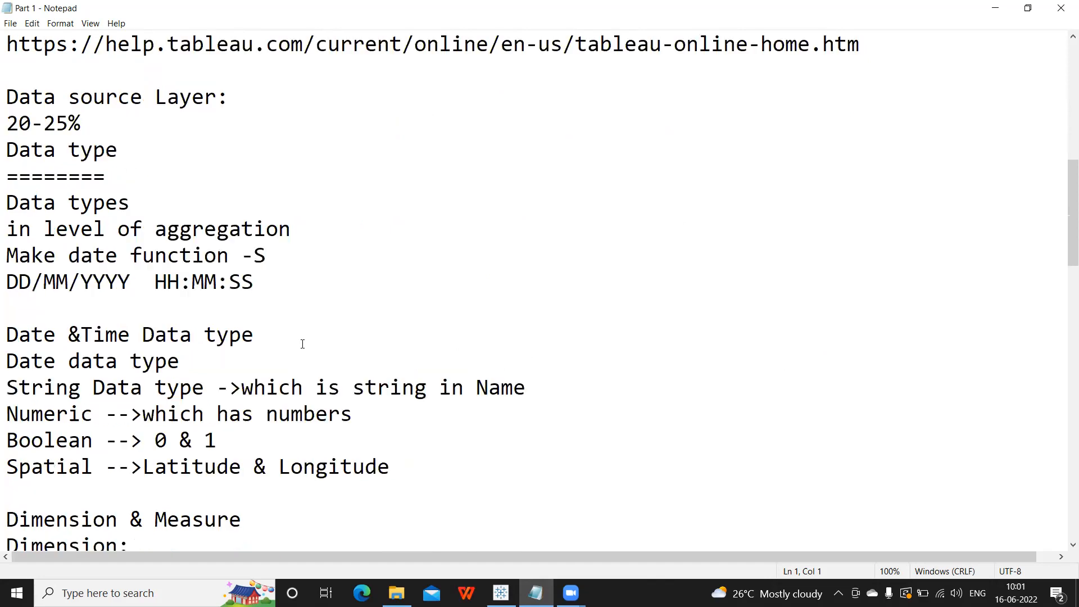
scroll(302, 344, "down", 5)
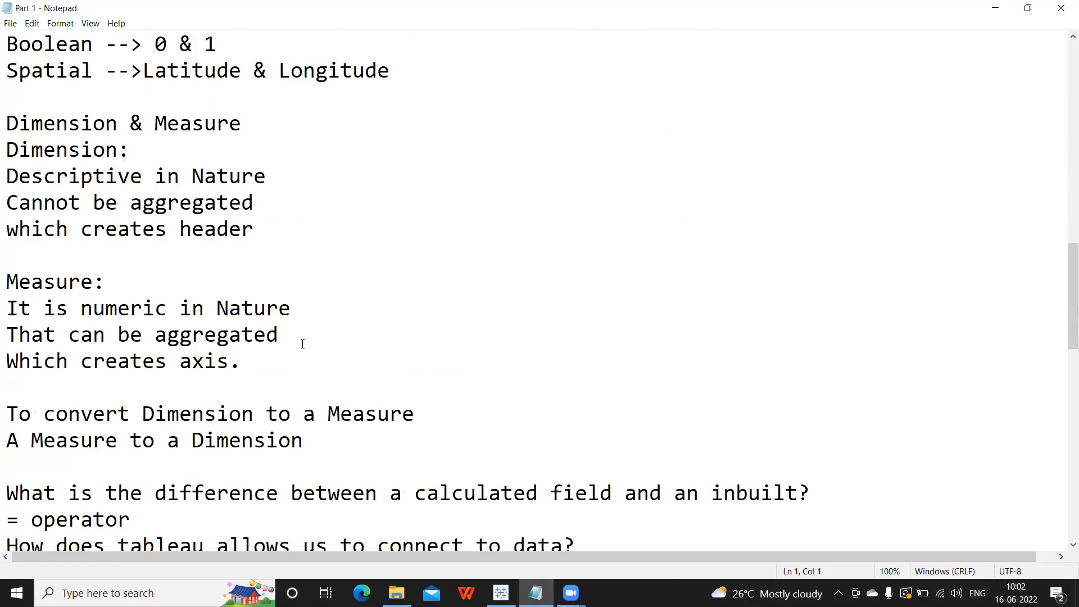
scroll(302, 344, "down", 6)
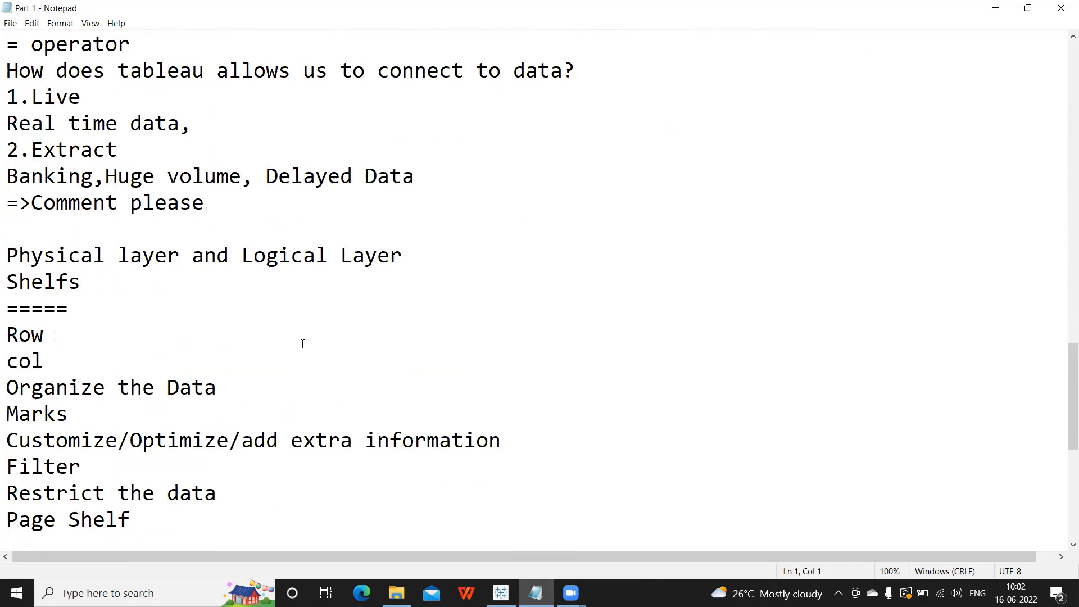
scroll(303, 344, "down", 3)
scroll(301, 344, "down", 3)
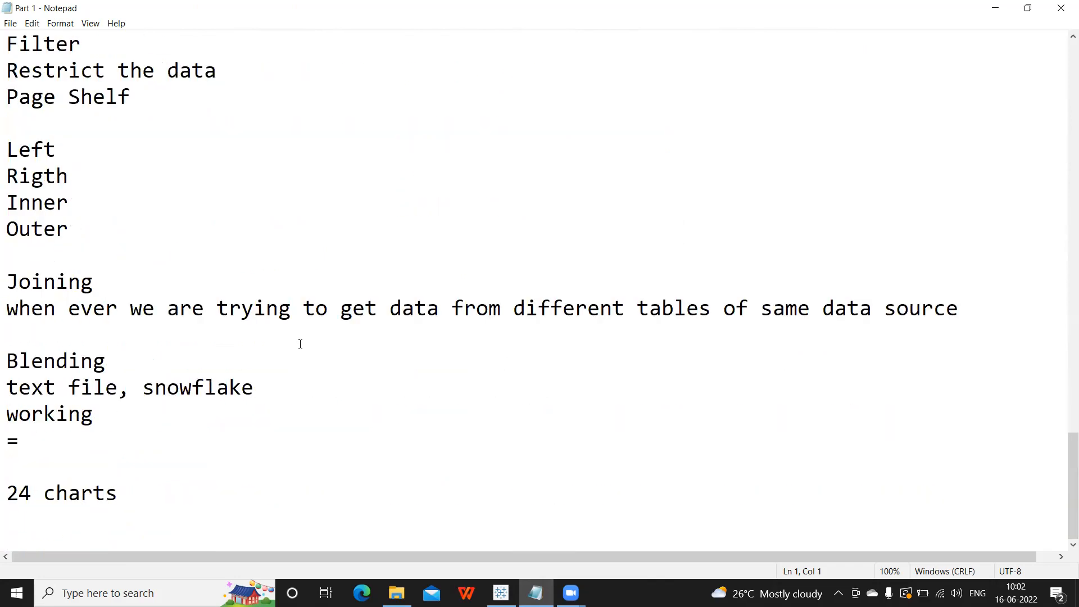
left_click(19, 527)
Switch to Tableau and add a new blank worksheet, Sheet 1.
left_click(500, 592)
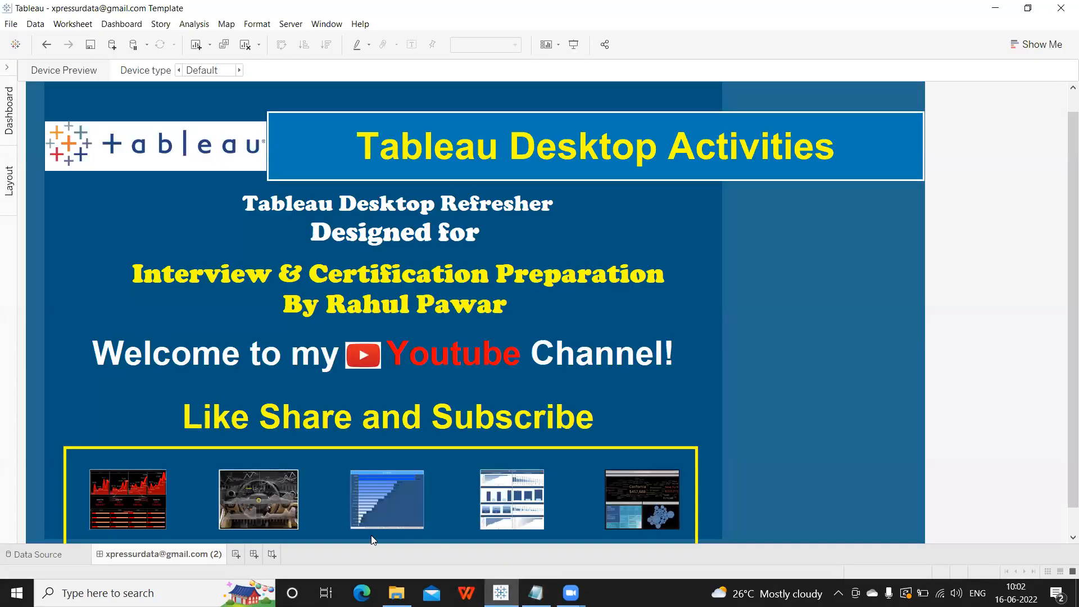
left_click(8, 69)
left_click(236, 555)
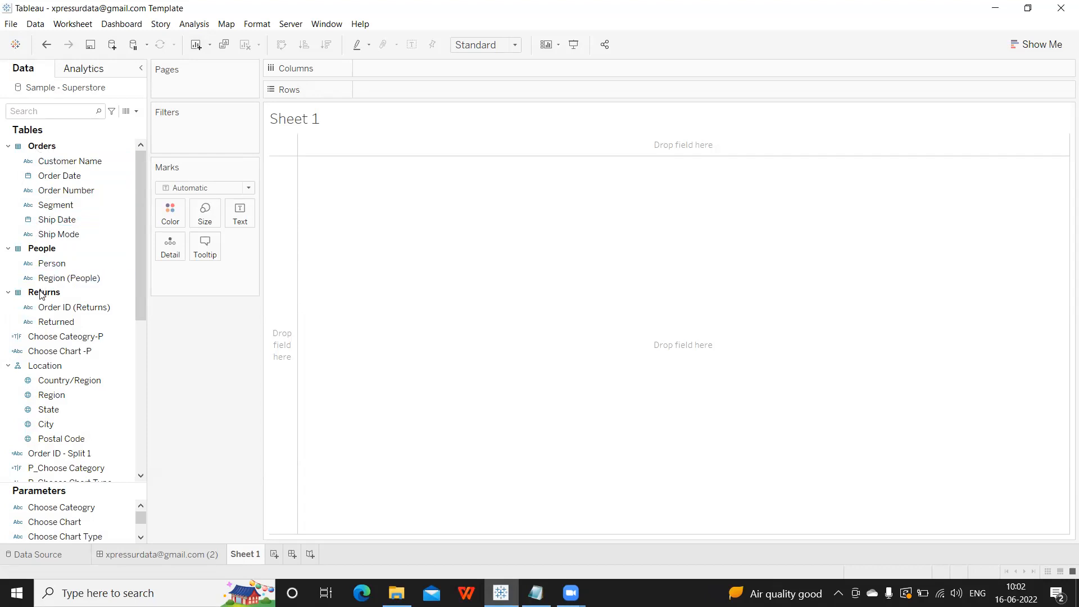
Remove the Returns and People tables so the data source is just Orders, then return to Sheet 1.
left_click(60, 557)
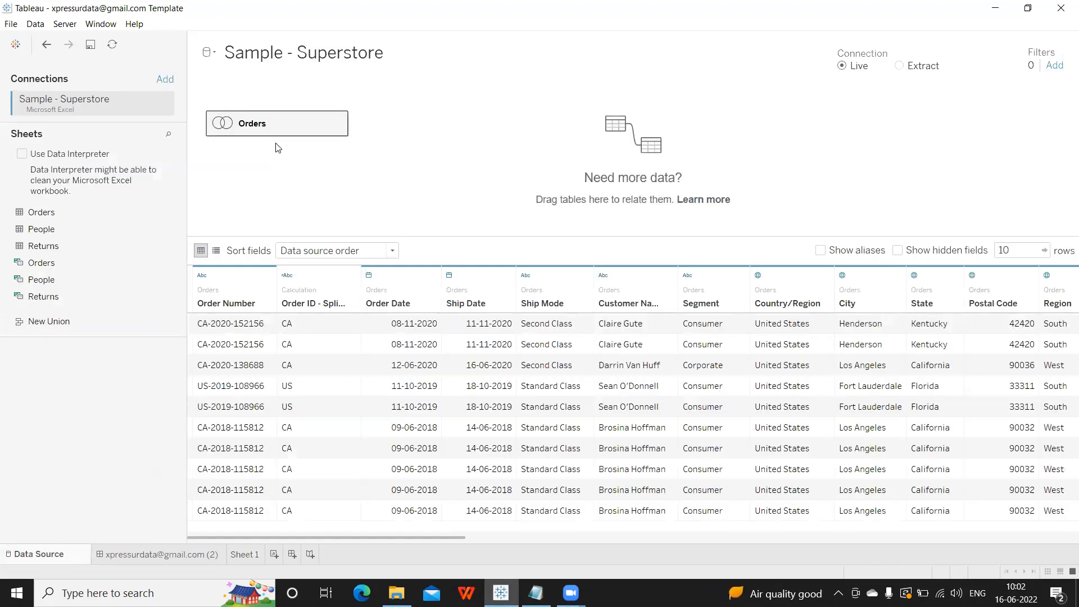
left_click(338, 121)
left_click(346, 135)
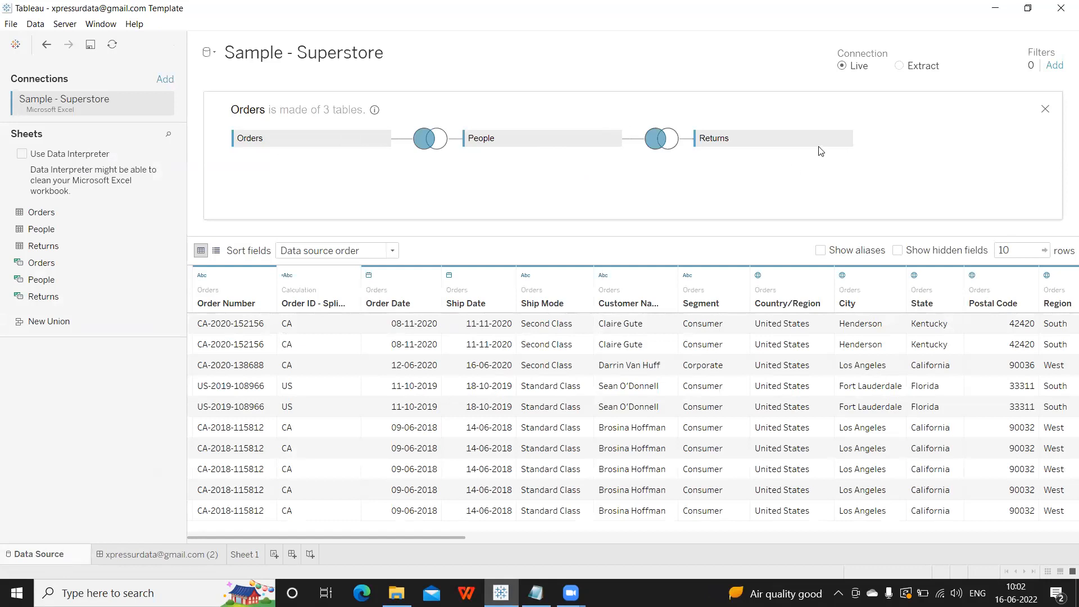
left_click(847, 139)
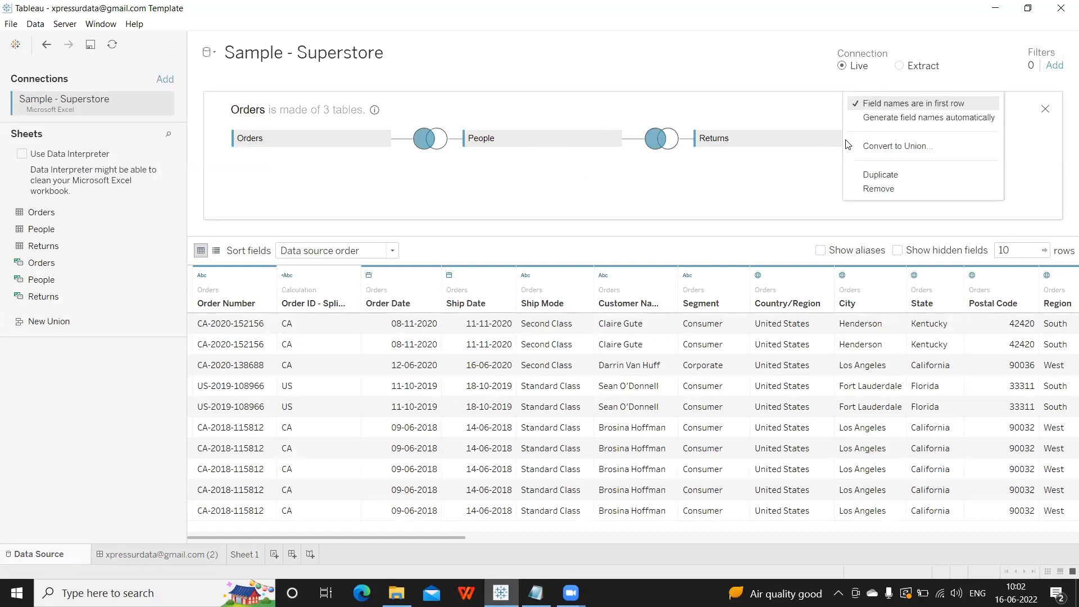
left_click(868, 189)
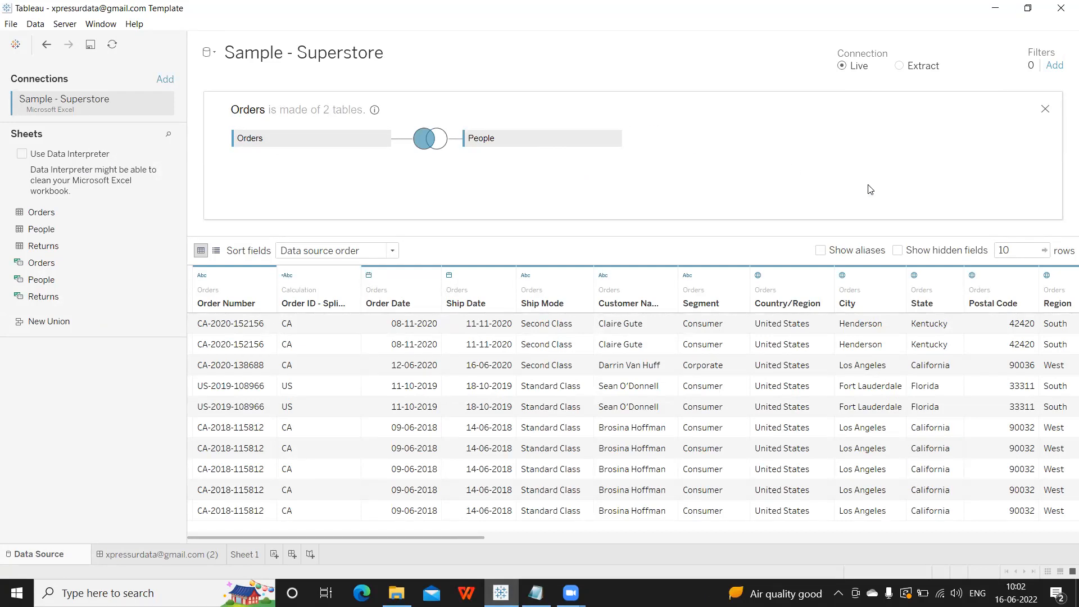
left_click(614, 138)
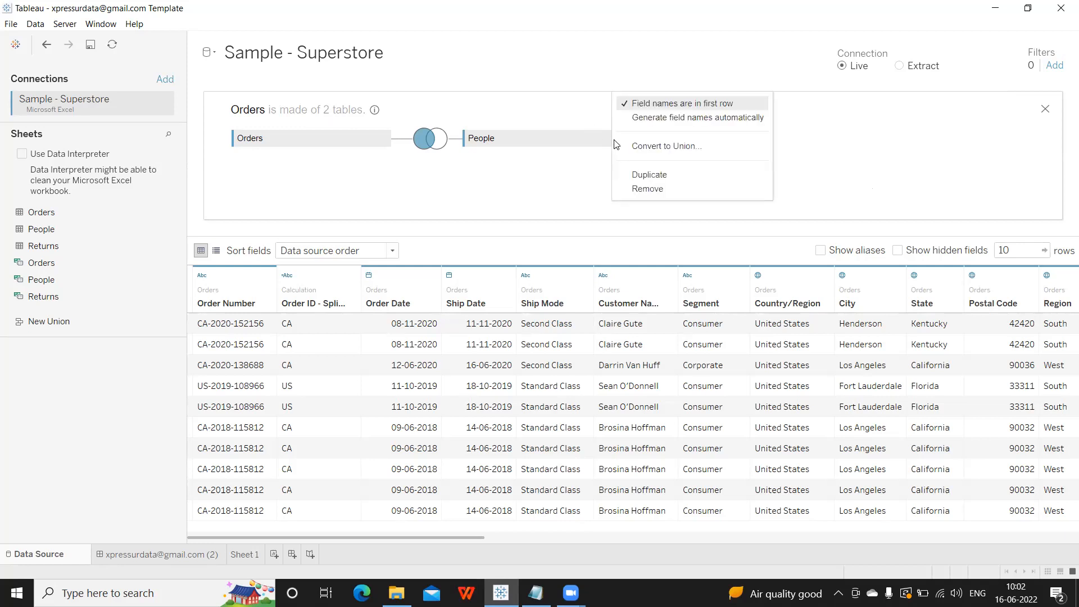
left_click(638, 191)
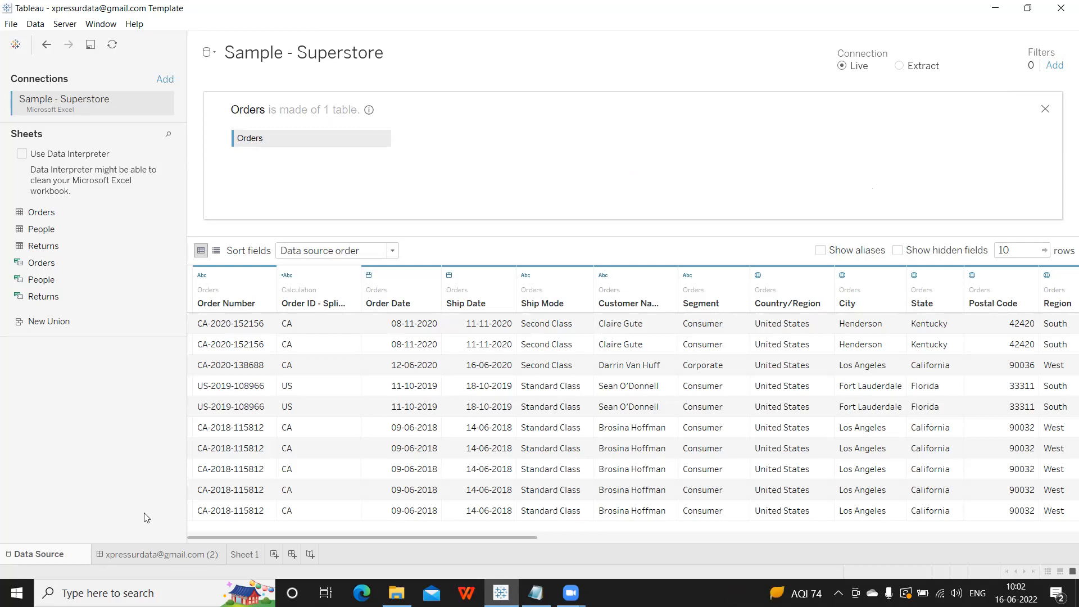
left_click(245, 554)
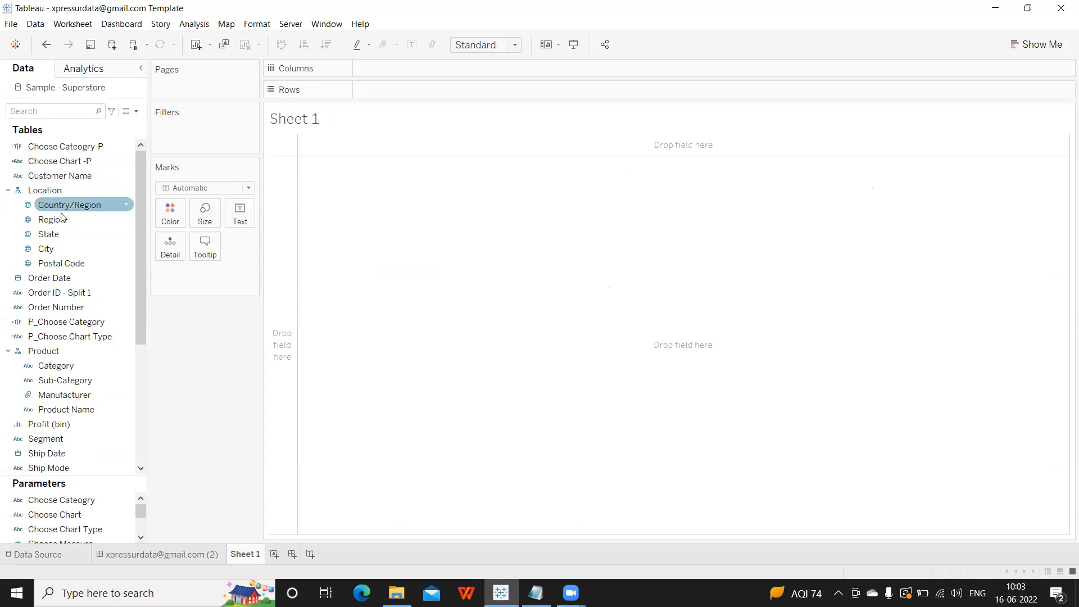
Group the Data pane's field list by folder.
left_click(137, 113)
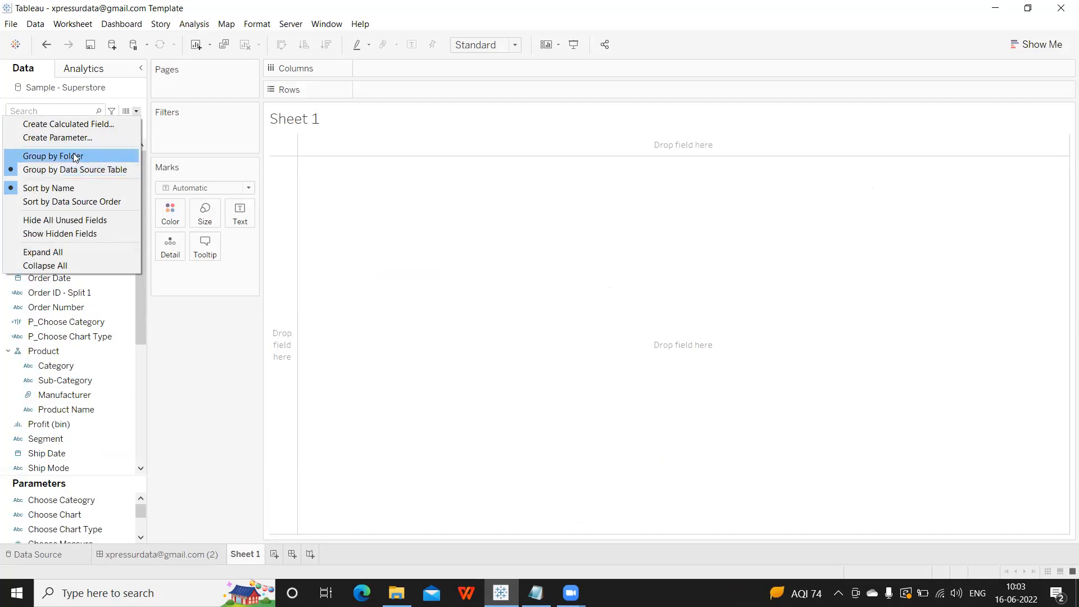
left_click(33, 156)
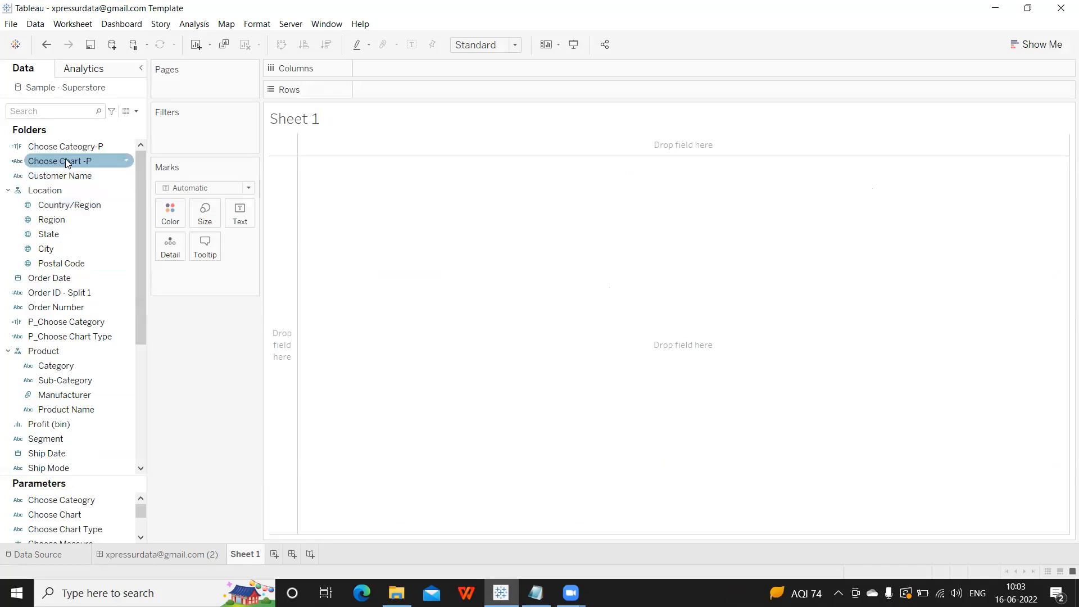
scroll(66, 160, "down", 5)
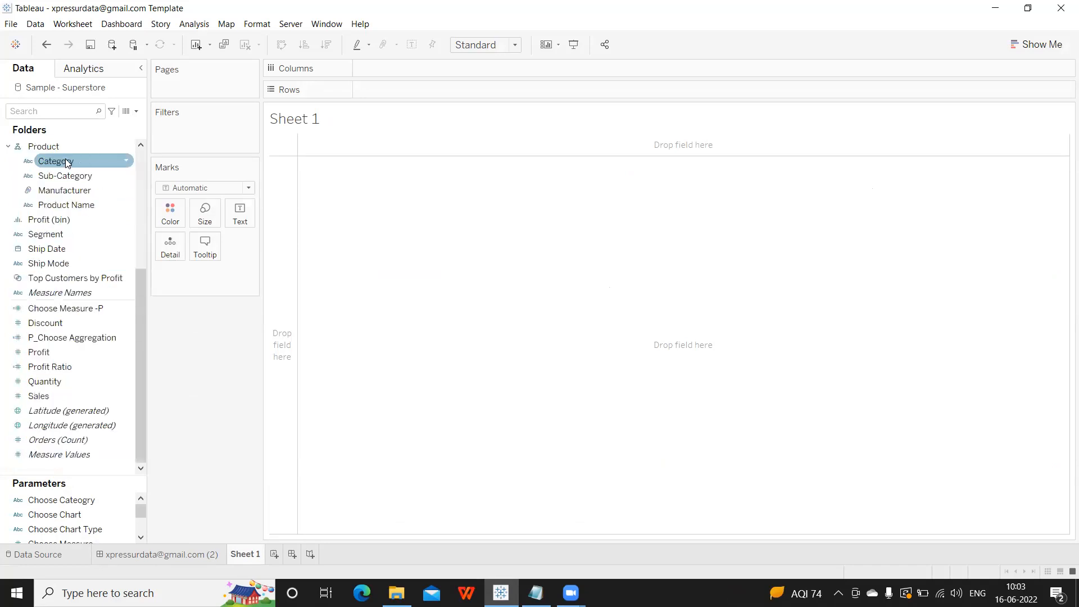
scroll(65, 160, "up", 4)
scroll(65, 161, "up", 1)
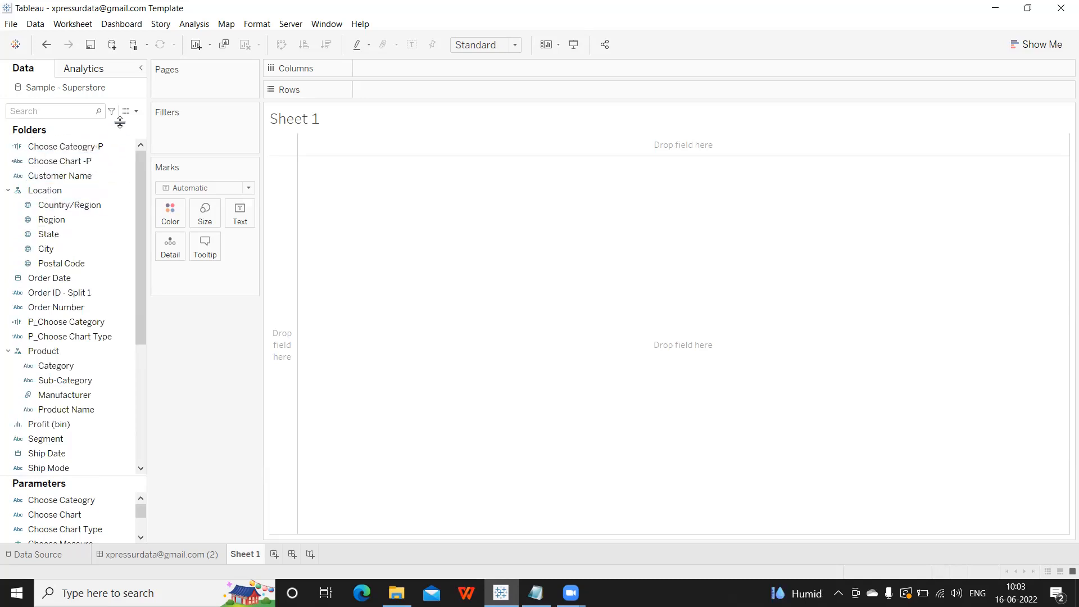
Bring up the Folders > Create Folder option for the Choose Category-P field.
left_click(136, 111)
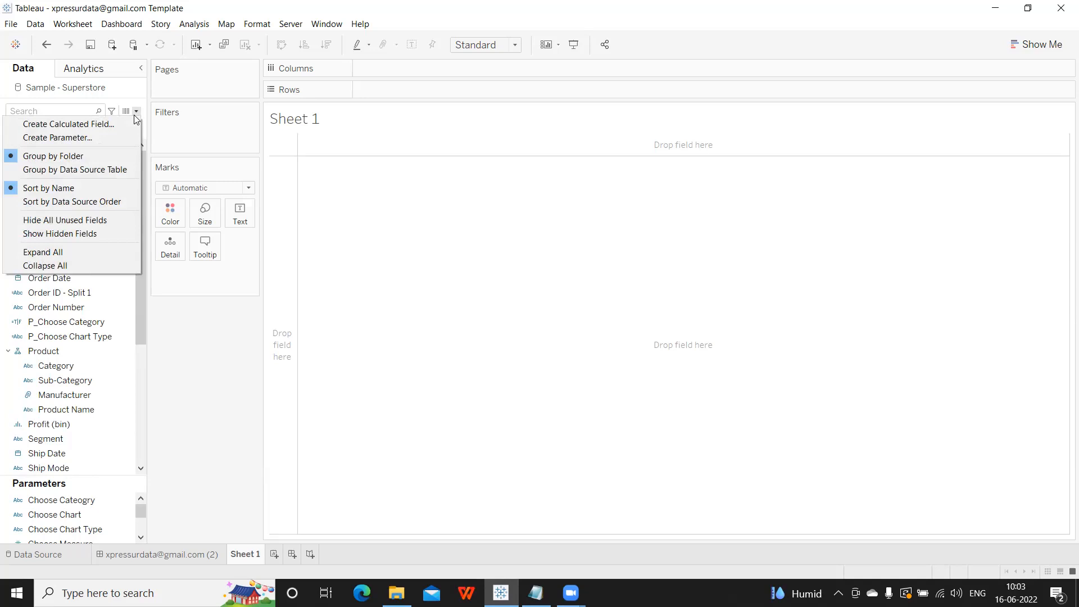
left_click(205, 410)
right_click(73, 152)
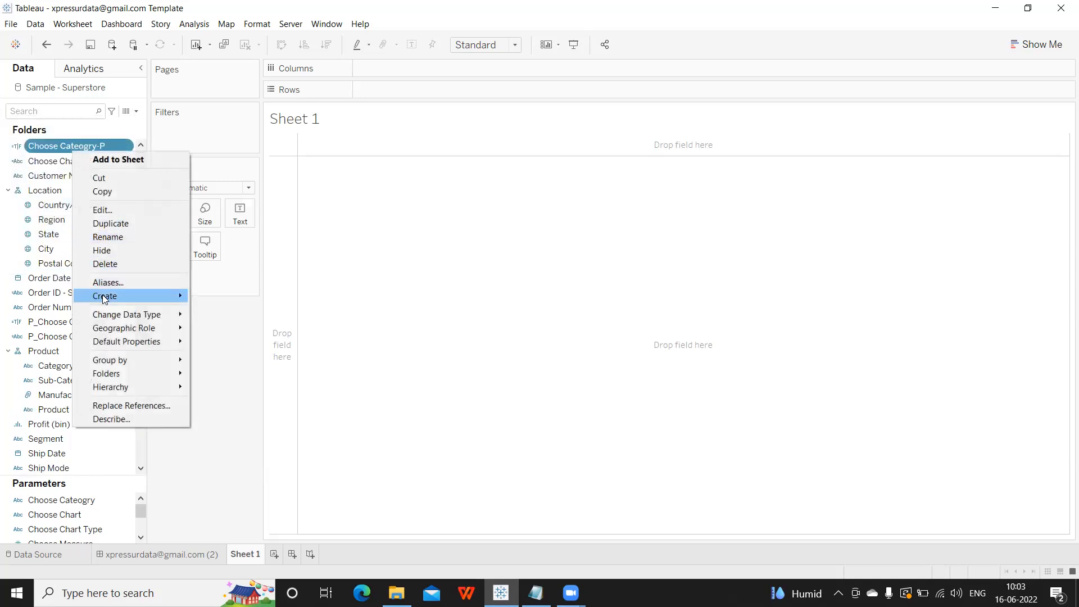
mouse_move(104, 299)
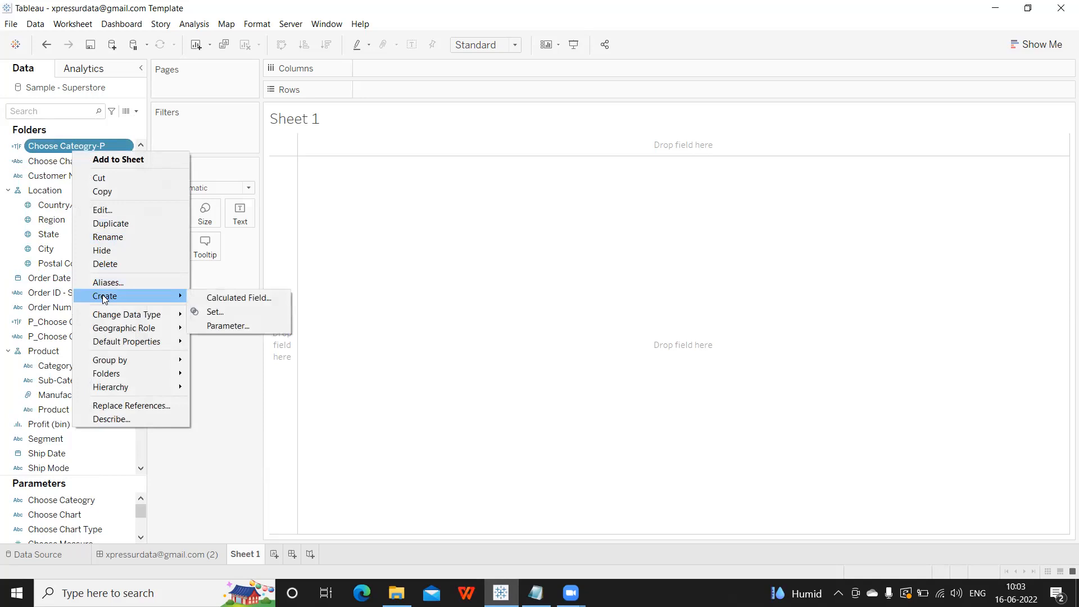
mouse_move(122, 373)
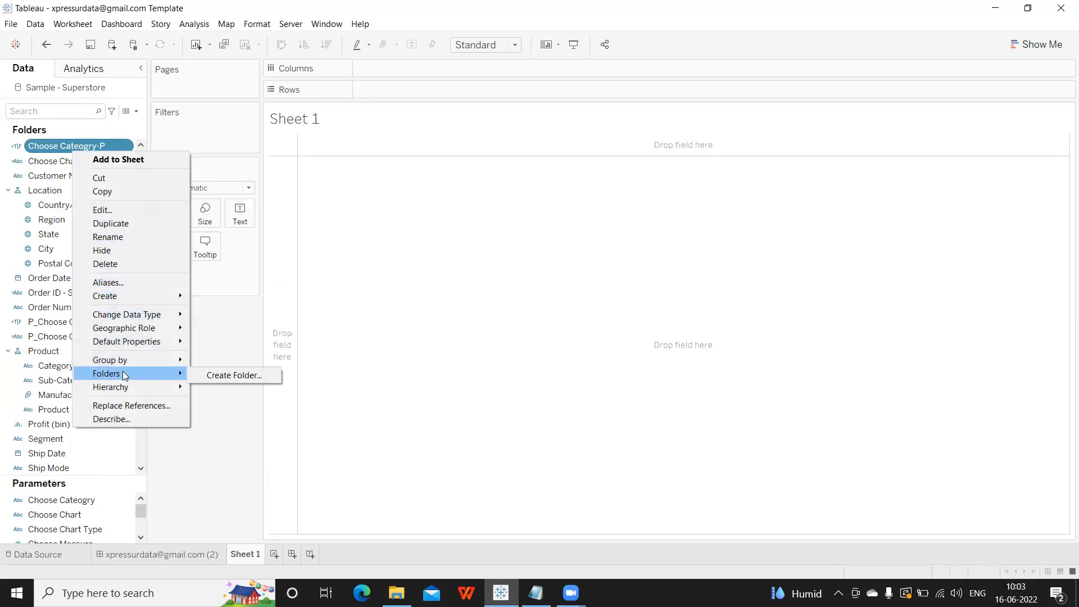
Create a Dimensions folder holding Choose Category-P, Choose Chart -P and Order ID - Split 1.
left_click(228, 375)
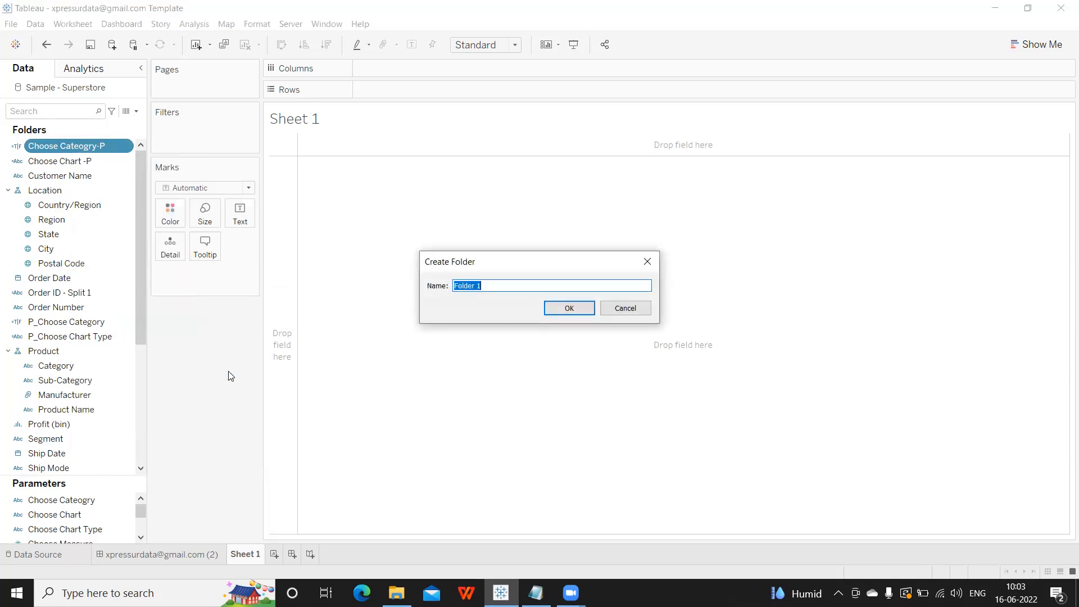
type("Dimensions")
left_click(557, 307)
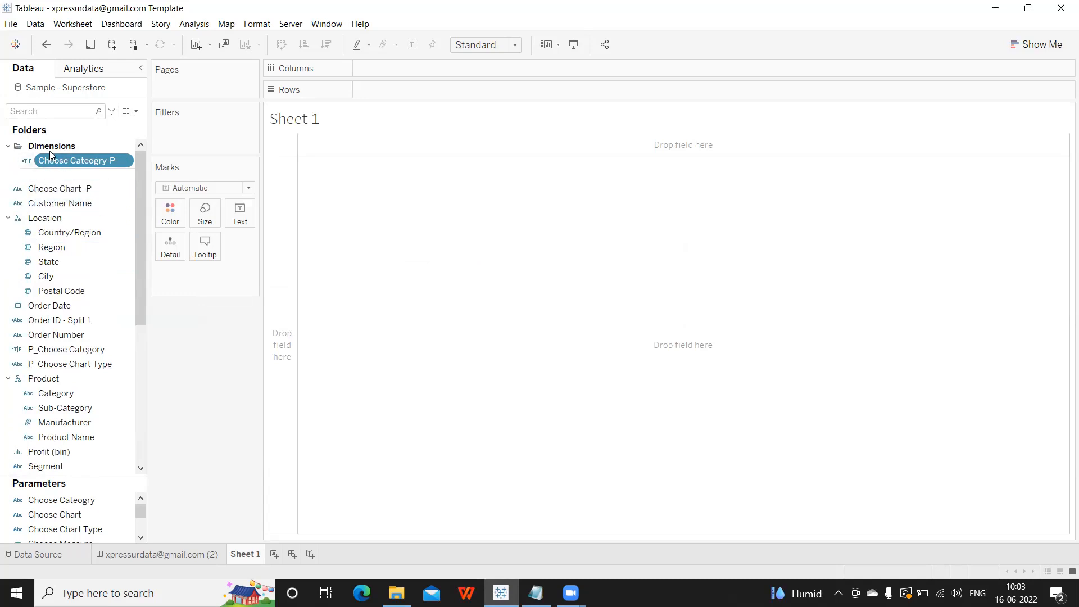
left_click_drag(49, 193, 31, 153)
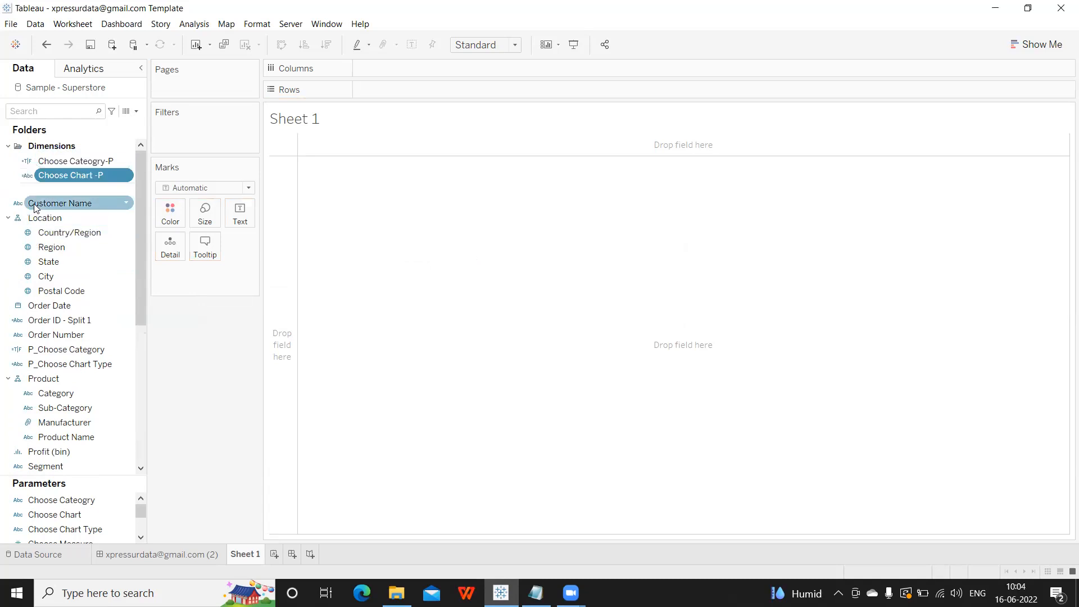
left_click_drag(44, 319, 56, 178)
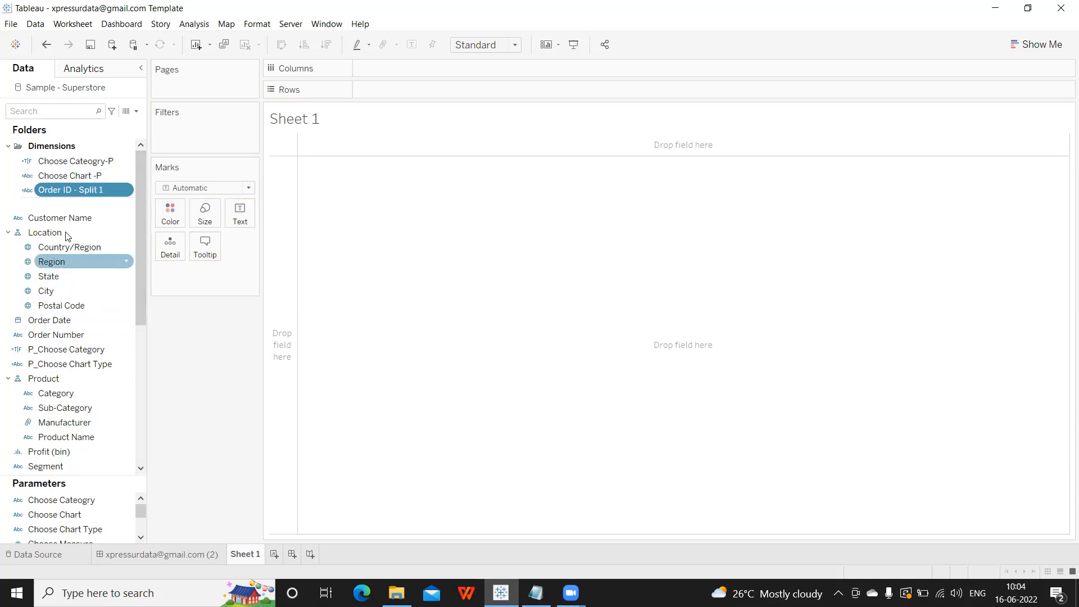
left_click(136, 111)
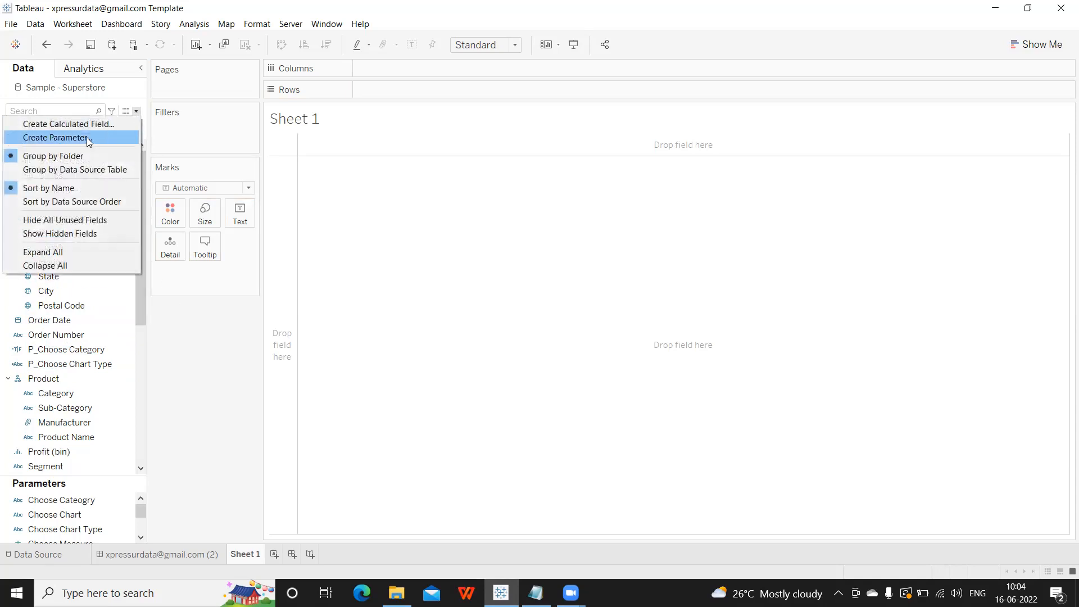
left_click(84, 170)
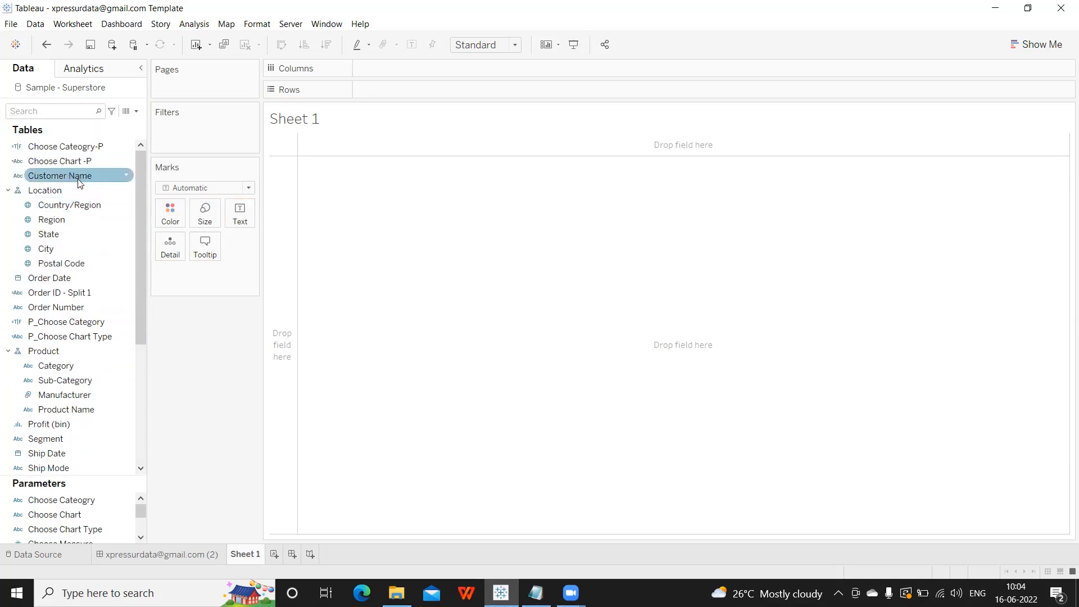
scroll(79, 182, "down", 5)
scroll(79, 181, "up", 5)
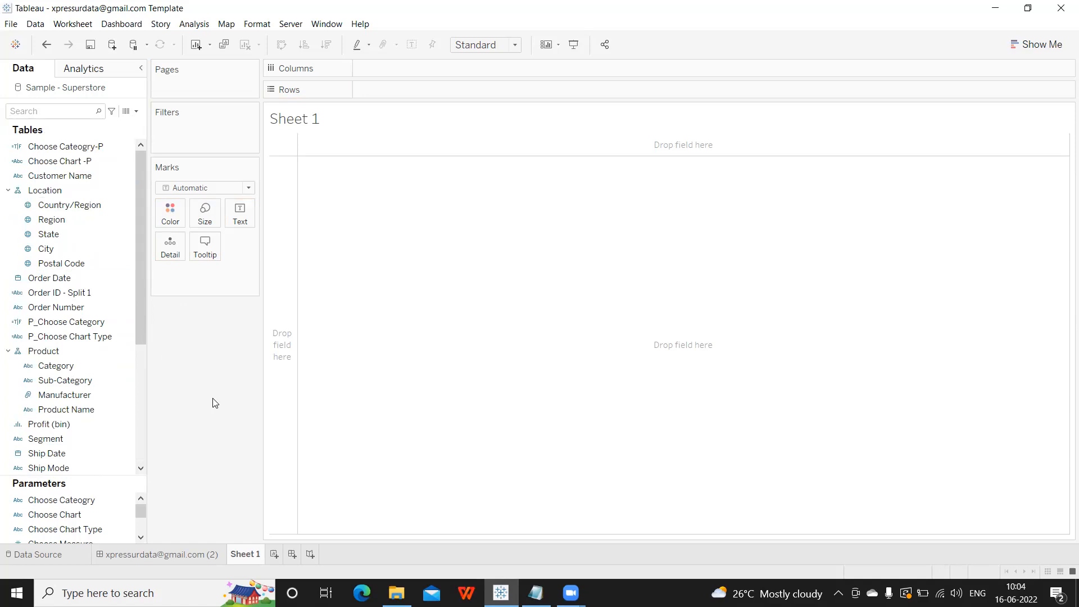
scroll(120, 396, "down", 2)
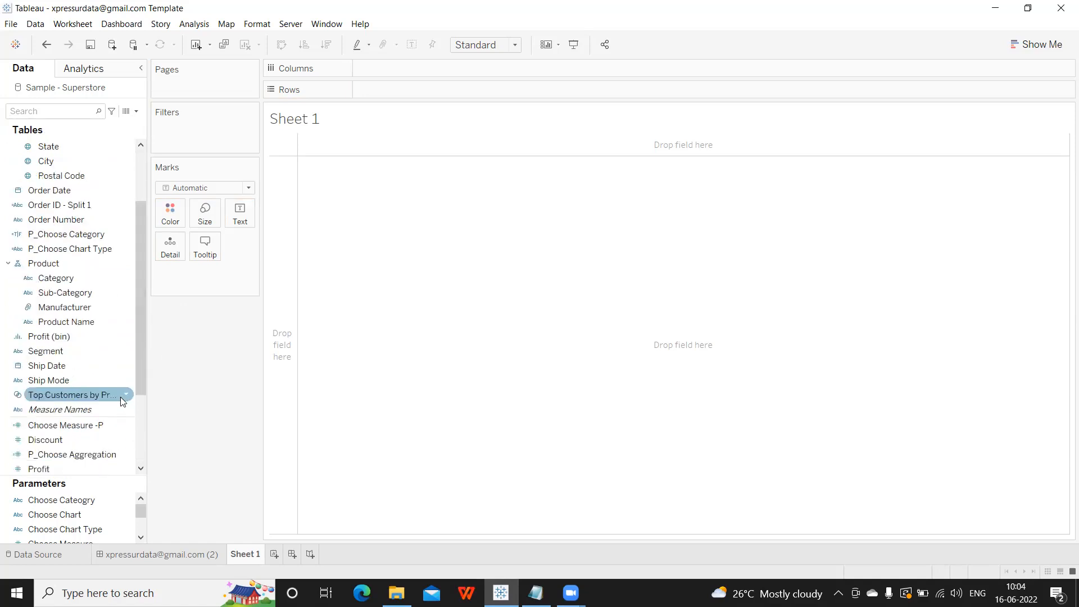
scroll(83, 414, "down", 3)
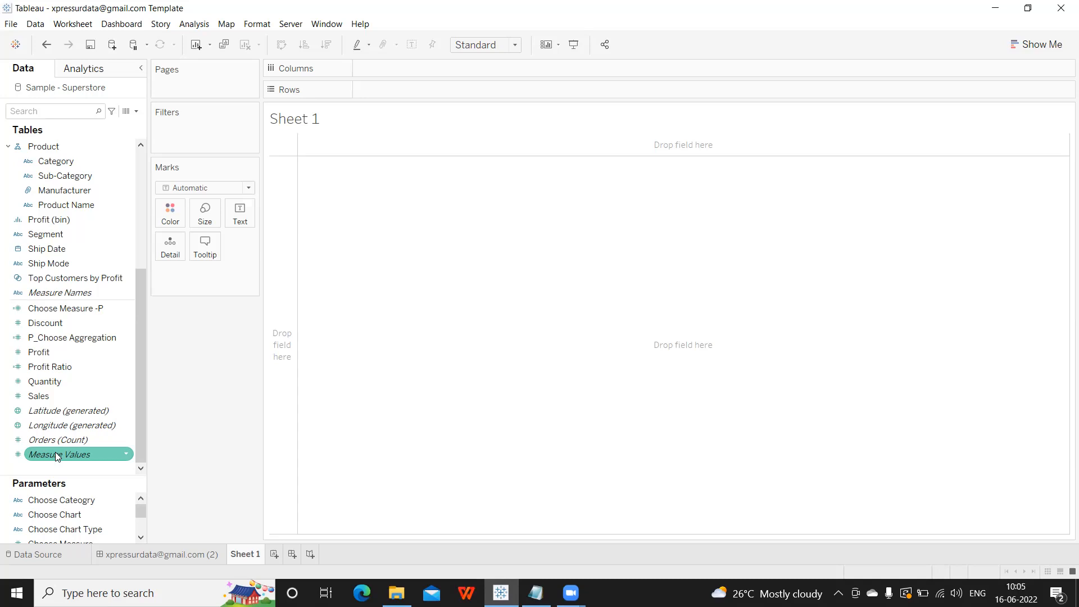
Try Measure Names and Measure Values in the view, then clear the sheet.
left_click_drag(67, 297, 397, 91)
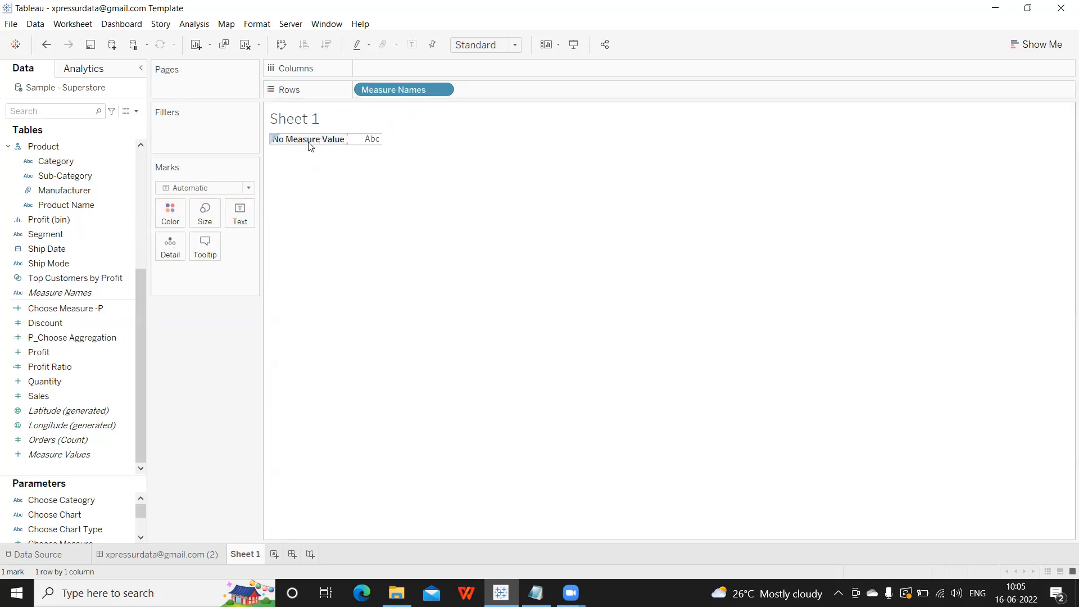
left_click_drag(59, 454, 240, 219)
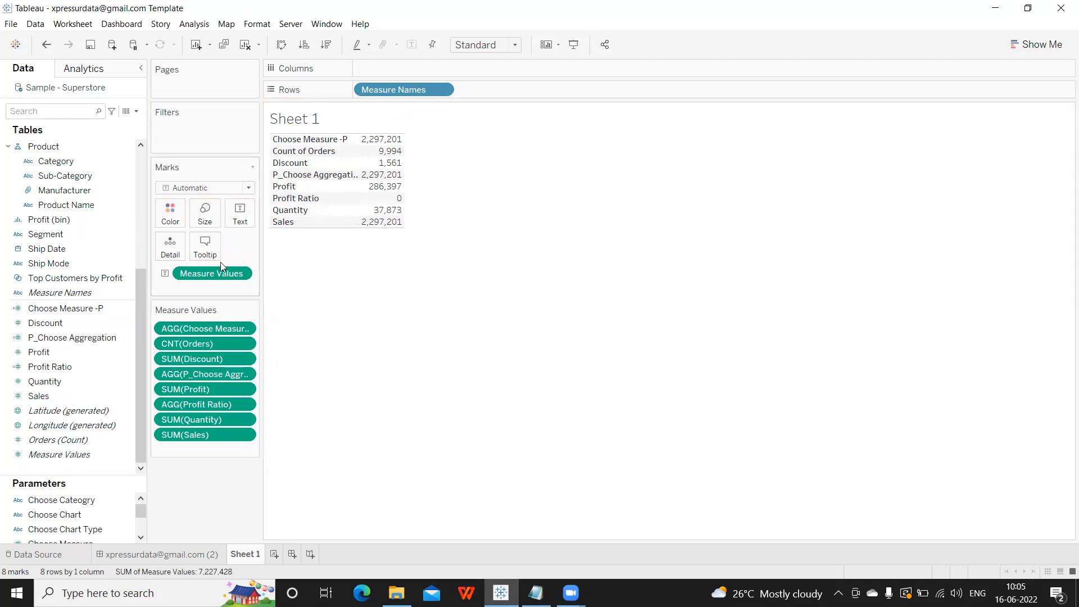
left_click_drag(197, 273, 364, 314)
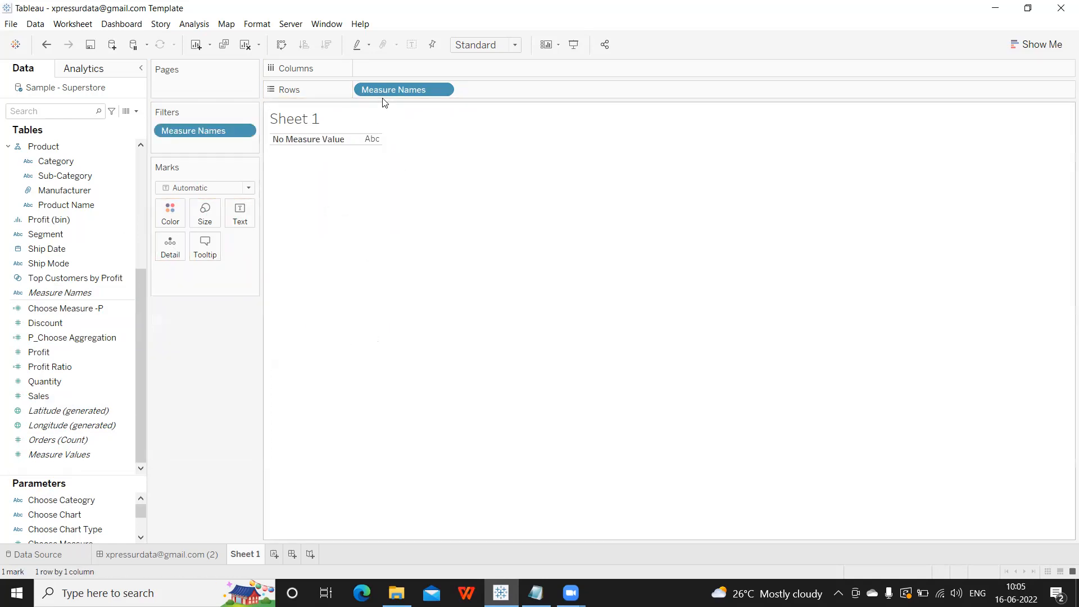
left_click(245, 45)
Put Profit on Rows, trying Profit Ratio and Quantity as extra row charts then undoing them.
mouse_move(63, 366)
left_mouse_down()
mouse_move(400, 29)
mouse_move(400, 98)
mouse_move(396, 89)
left_mouse_up()
left_click_drag(49, 367, 483, 96)
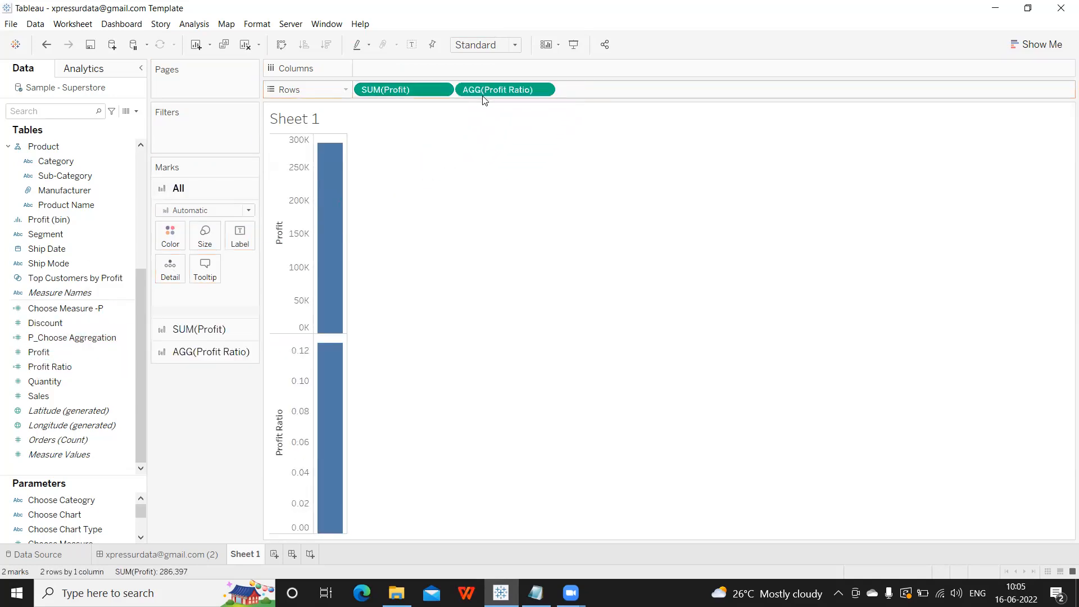
left_click_drag(56, 381, 588, 84)
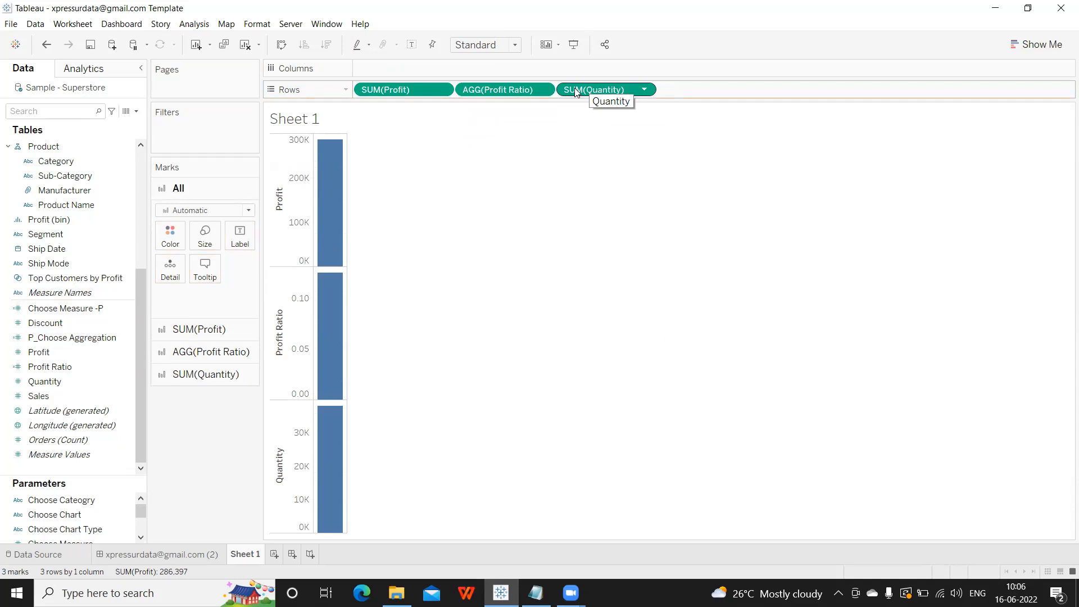
key("ctrl+z")
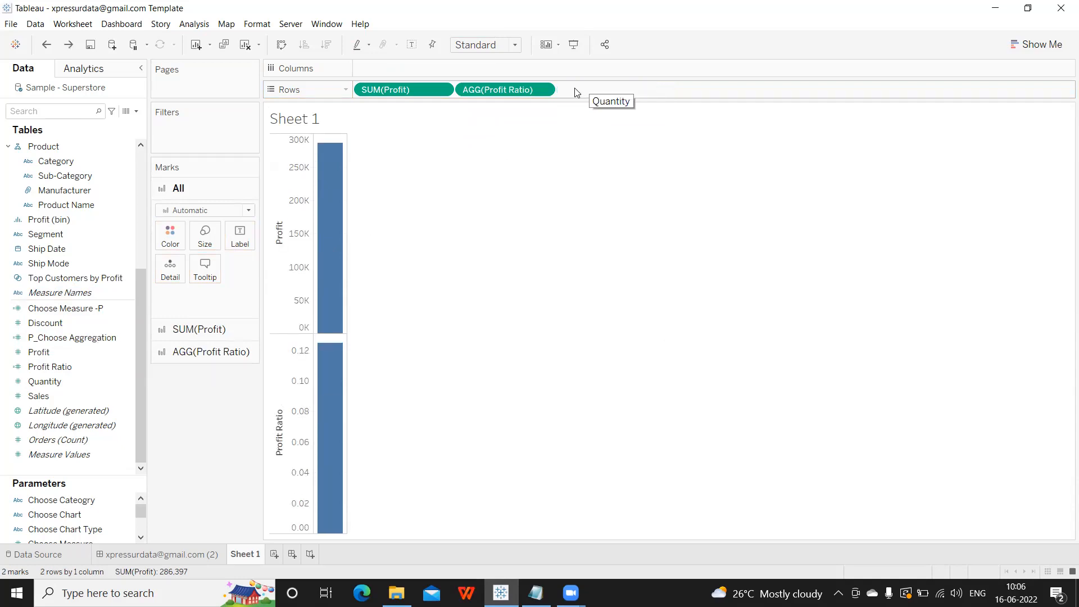
key("ctrl+z")
Combine Sales, Profit Ratio and Quantity with Profit on one shared measure axis.
left_click_drag(29, 397, 302, 304)
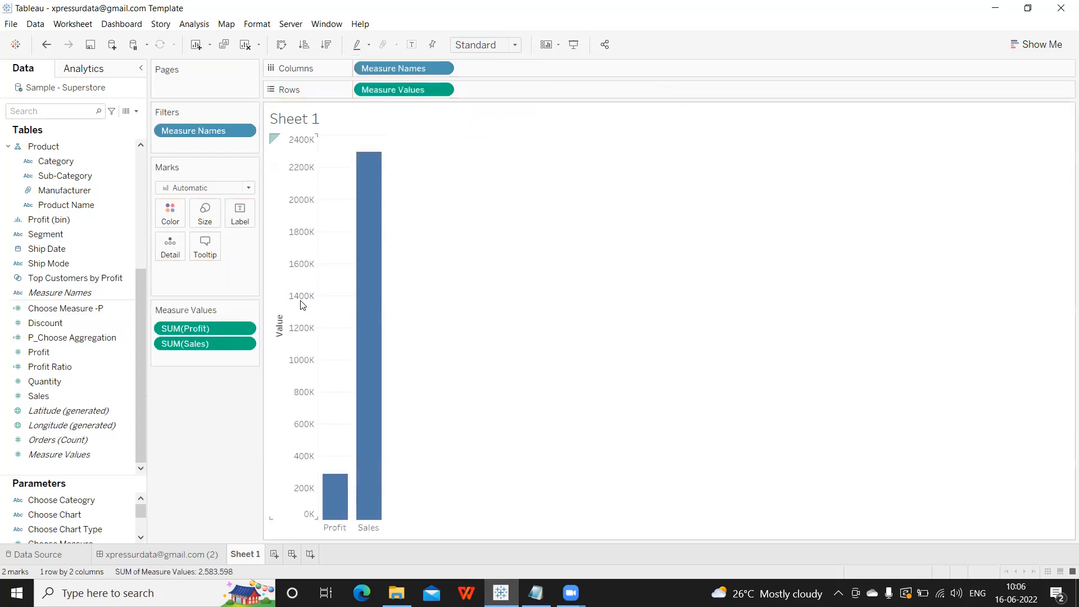
left_click_drag(79, 362, 344, 343)
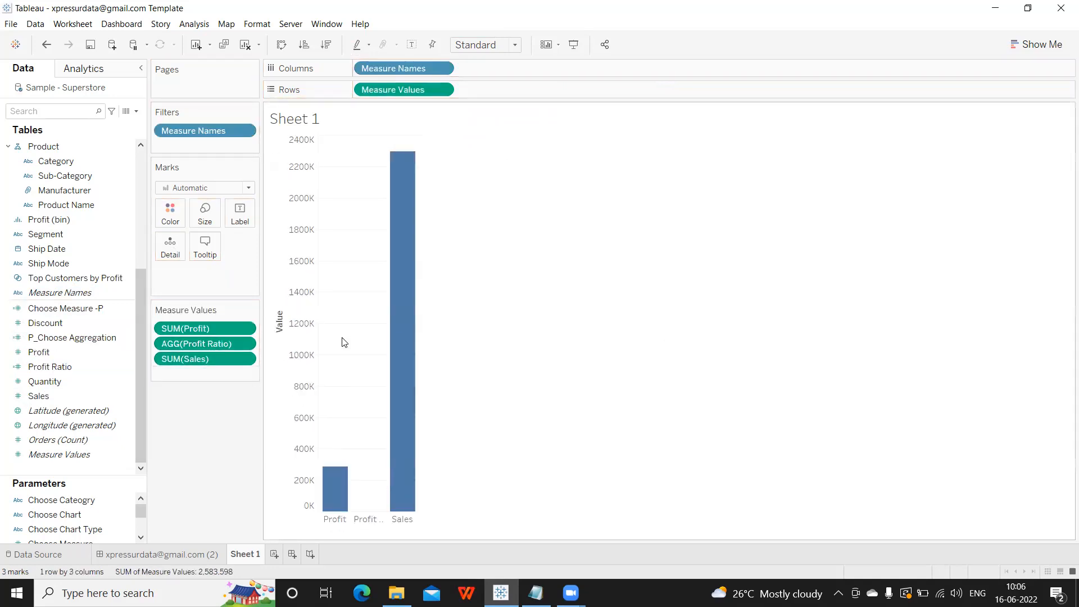
left_click_drag(56, 381, 345, 340)
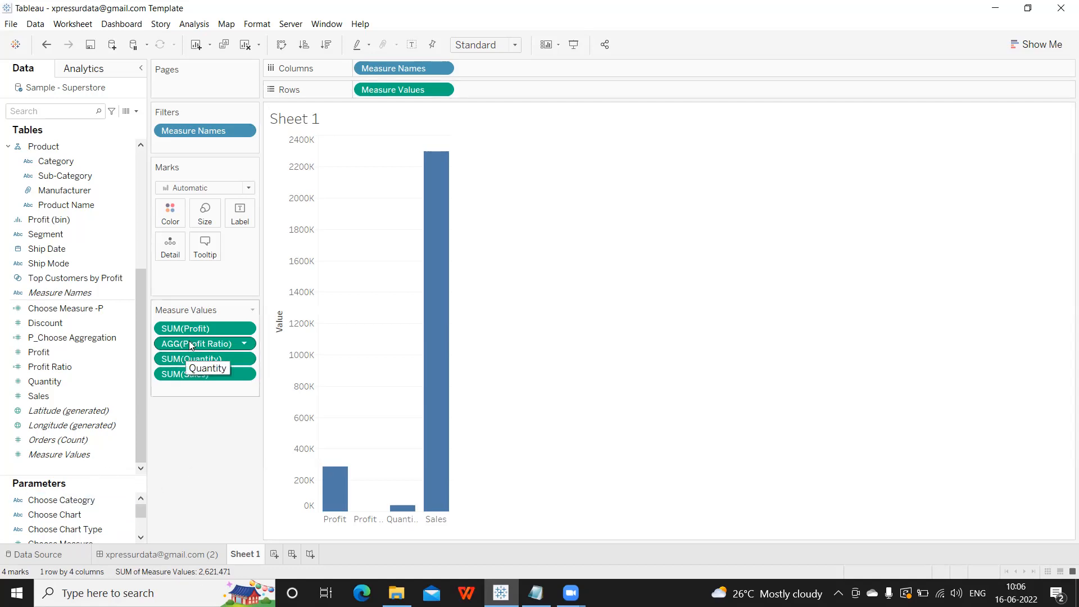
Keep only SUM(Sales) and split the bars by Category.
left_click_drag(191, 332, 200, 383)
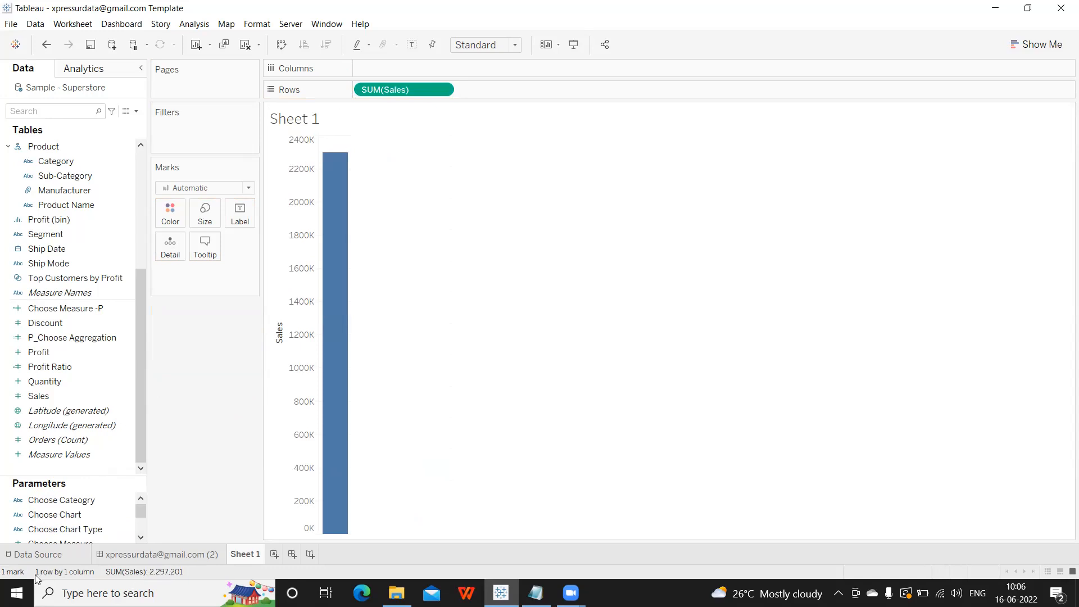
left_click(18, 287)
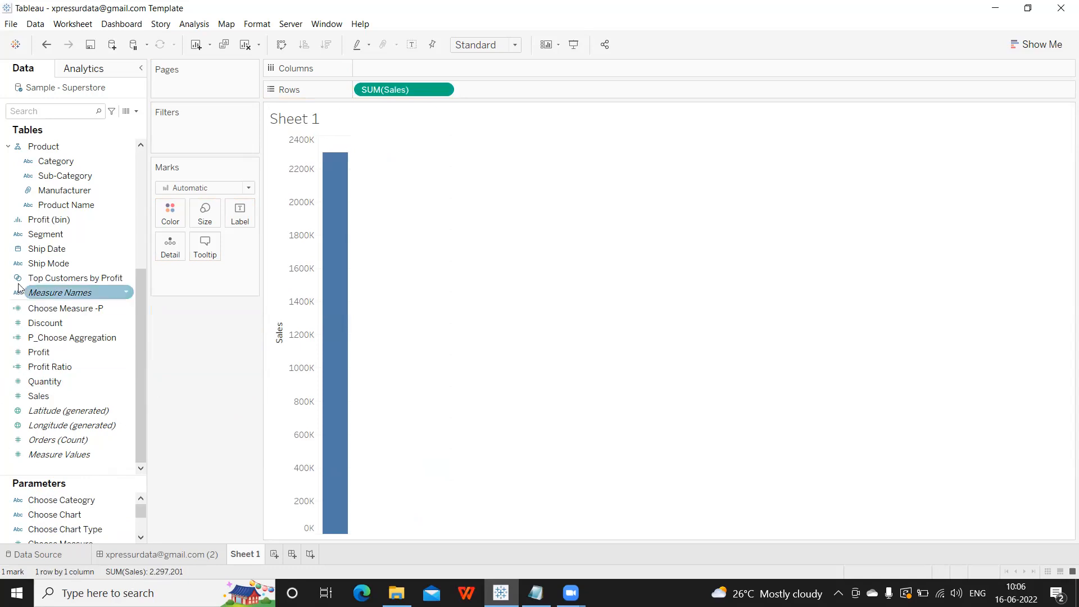
left_click_drag(64, 163, 429, 74)
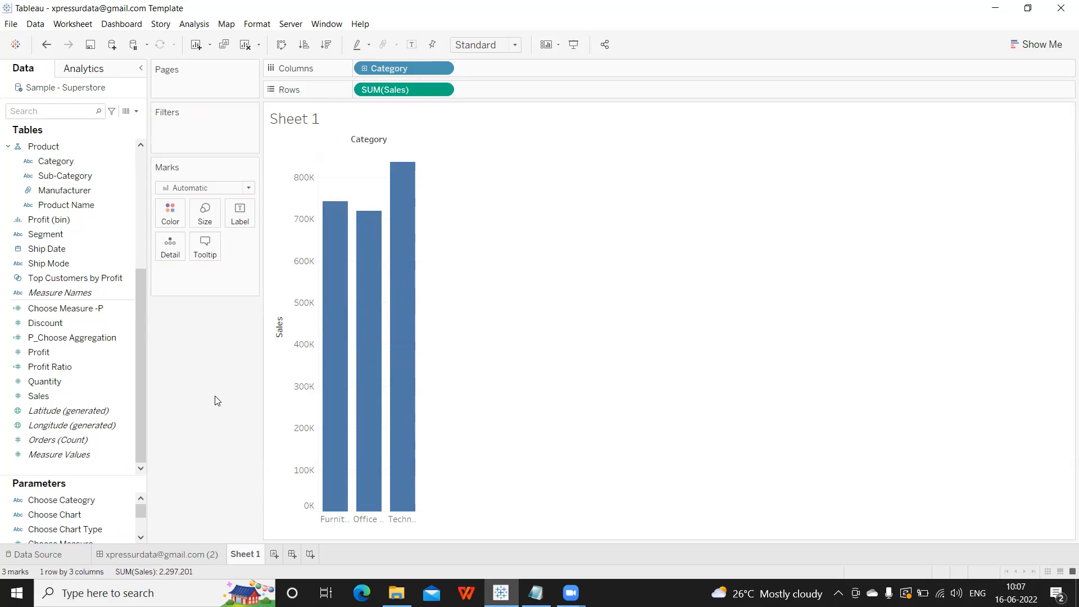
Clear Sheet 1 and place Category on Columns.
left_click(245, 45)
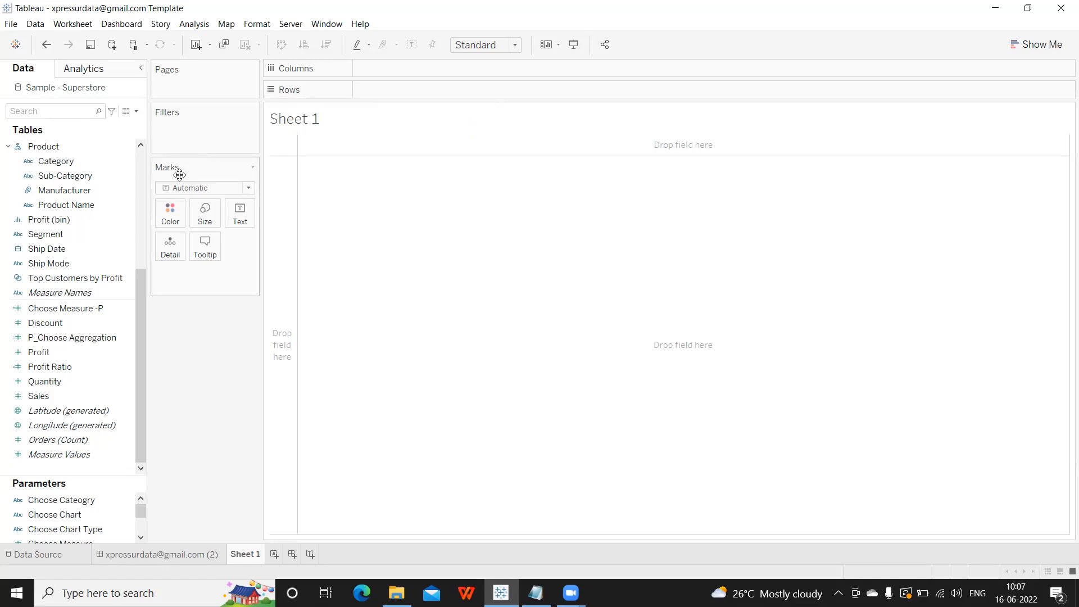
left_click_drag(80, 162, 402, 67)
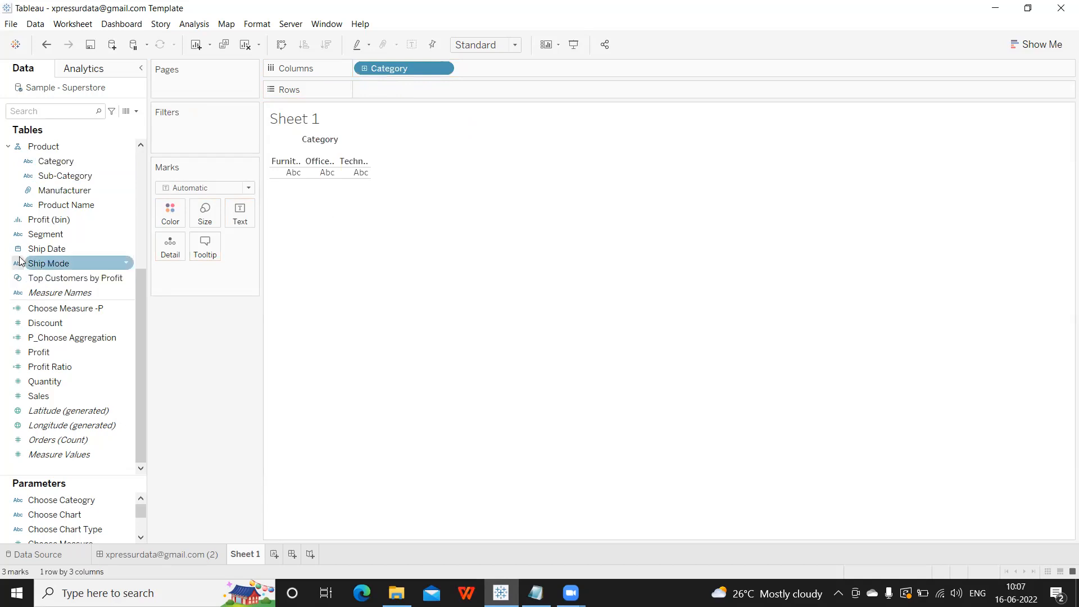
Find Sales with an 'sa' field search and put it on Rows, then search 'cat'.
left_click(45, 116)
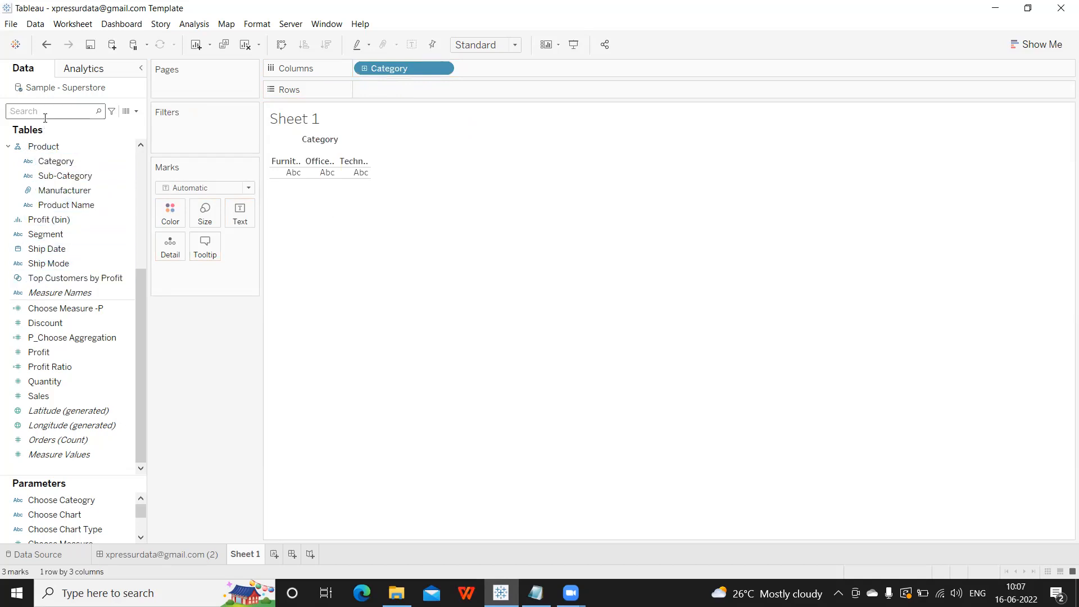
type("sa")
left_click_drag(40, 157, 379, 93)
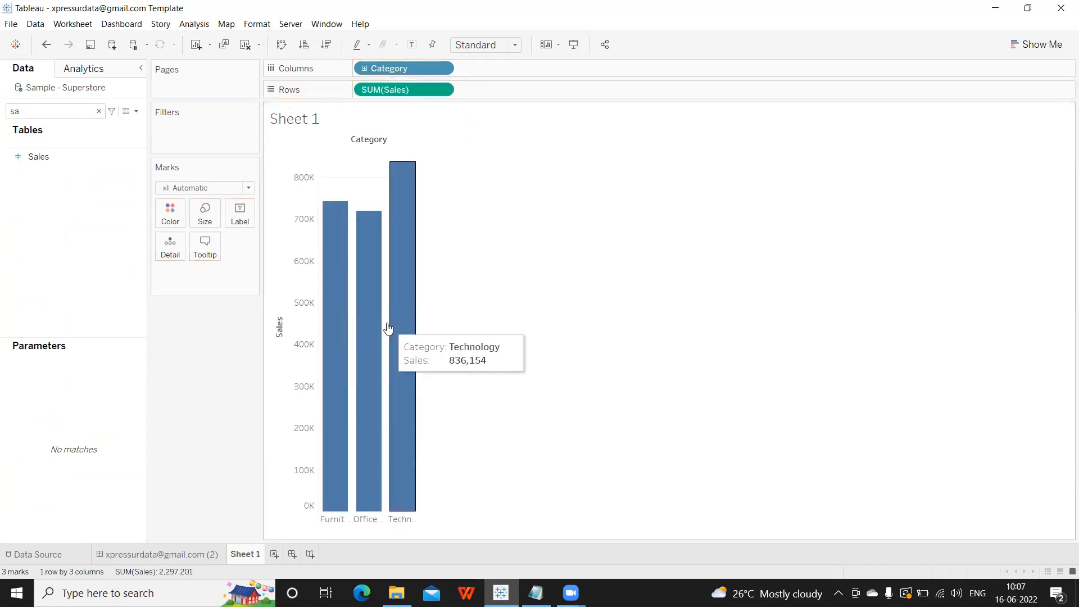
left_click(98, 112)
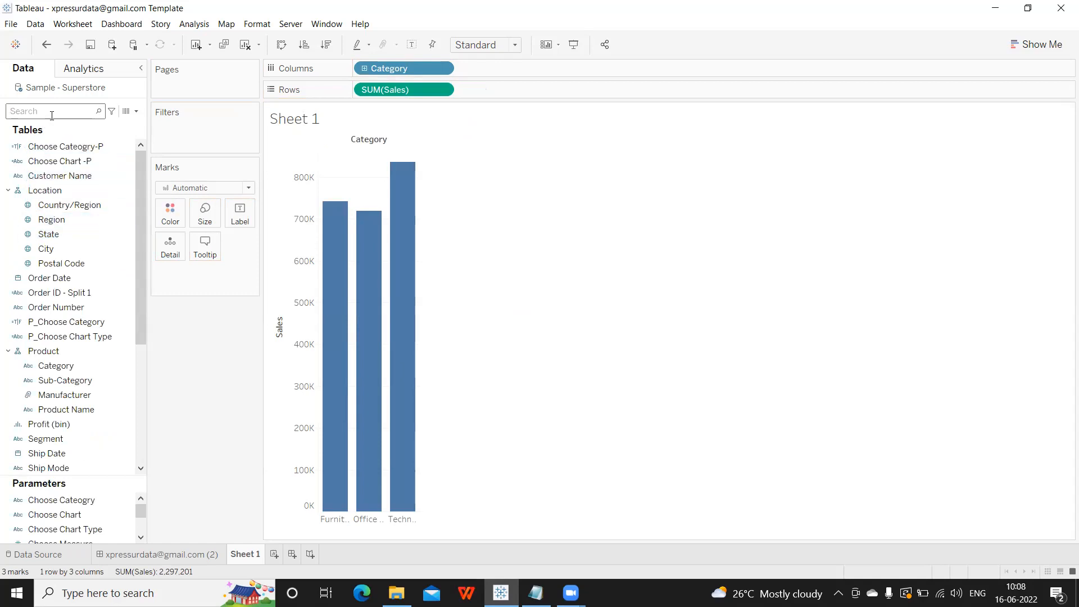
type("cat")
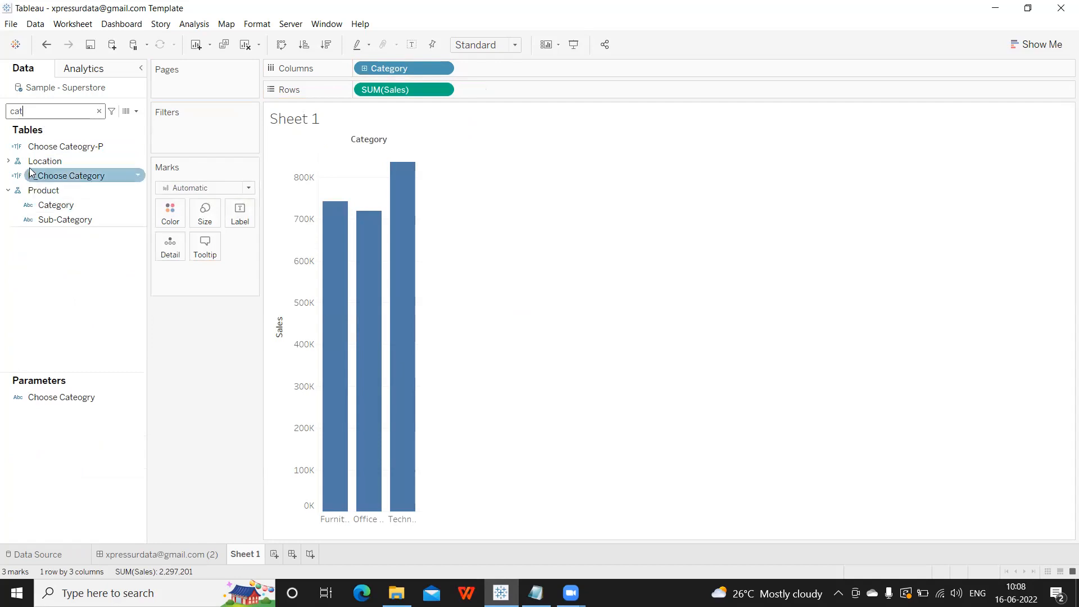
left_click_drag(56, 206, 171, 213)
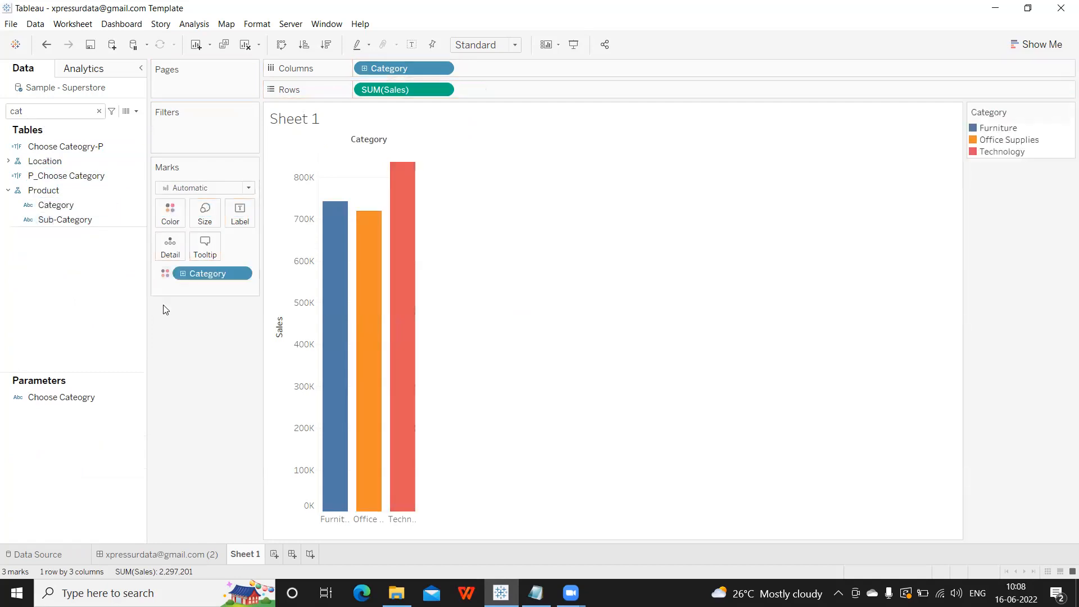
mouse_move(392, 279)
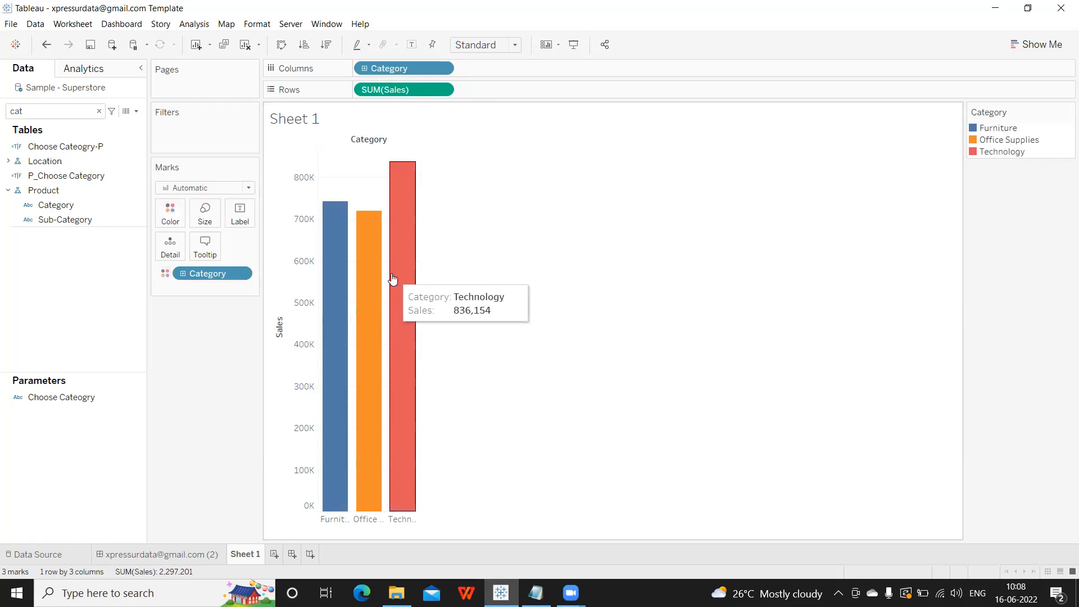
left_click_drag(212, 275, 112, 135)
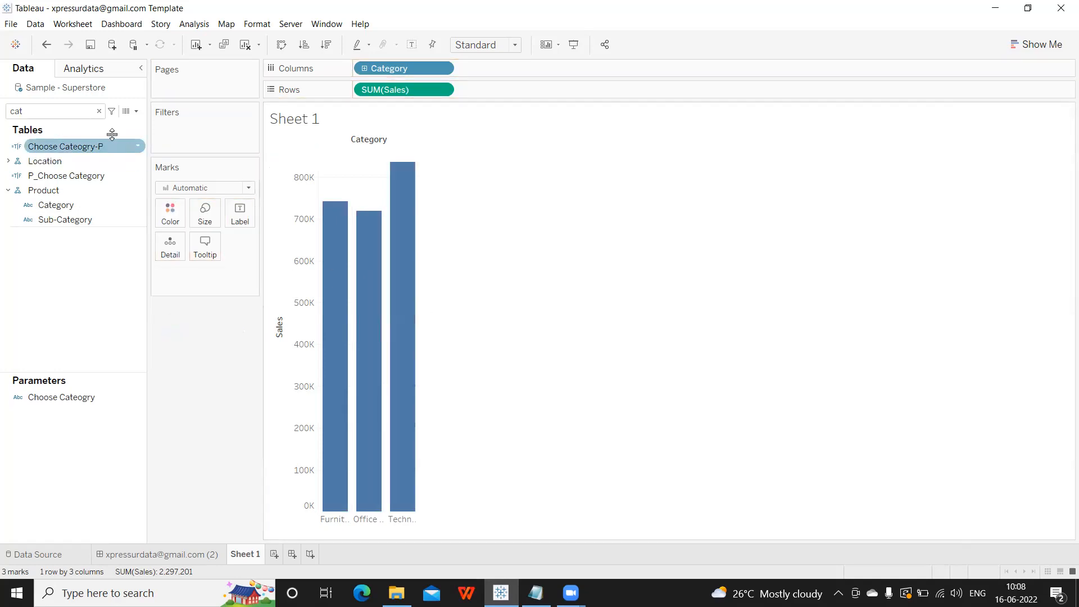
left_click(37, 113)
key("BackSpace")
key("BackSpace")
key("BackSpace")
type("sa")
mouse_move(38, 156)
left_mouse_down()
mouse_move(163, 199)
mouse_move(172, 216)
left_mouse_up()
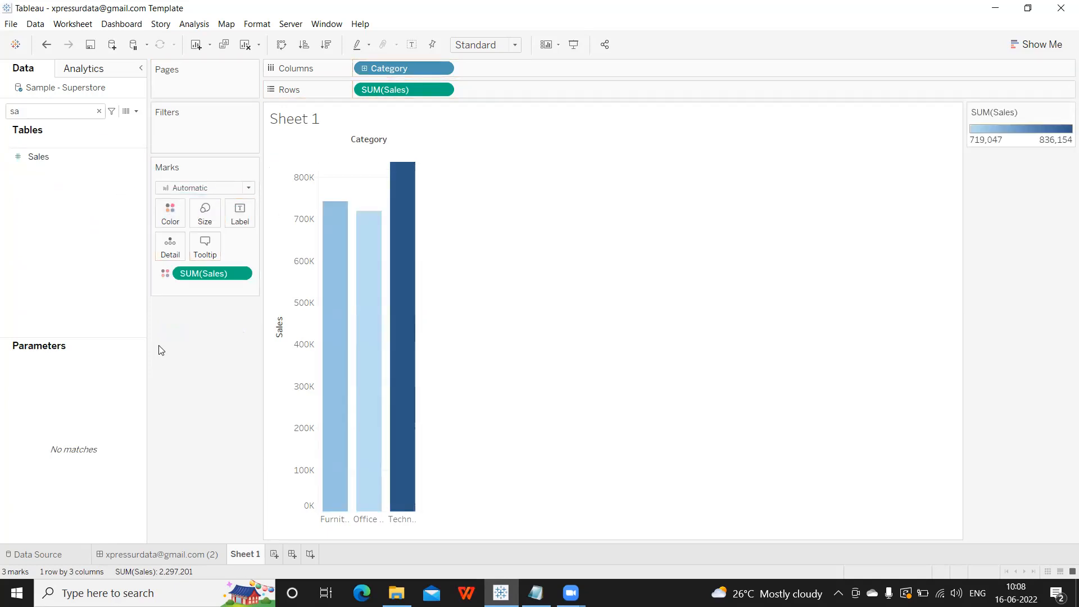
left_click_drag(189, 278, 194, 337)
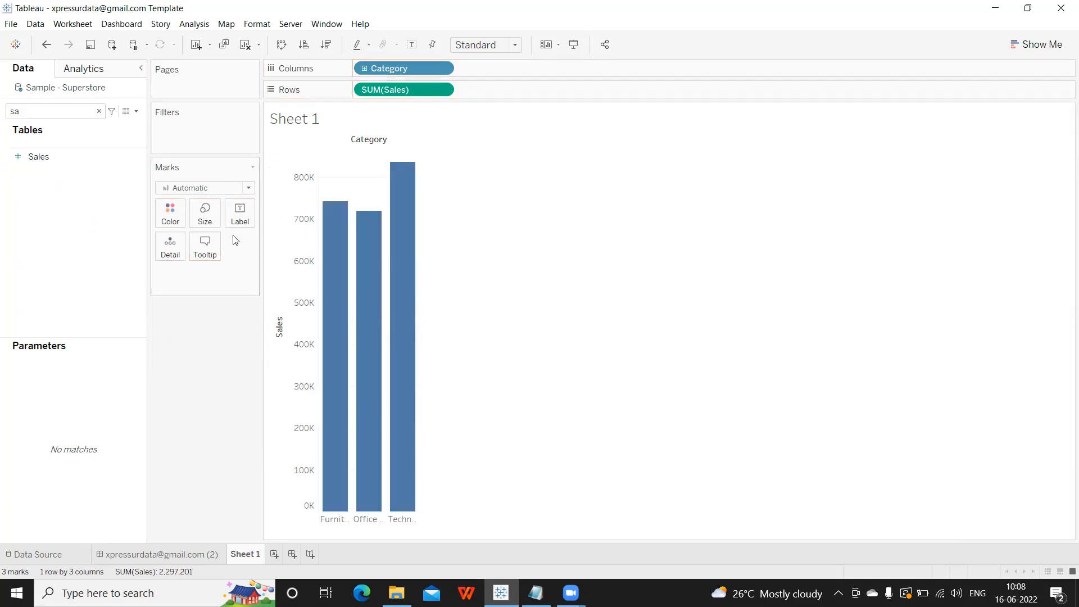
left_click(99, 111)
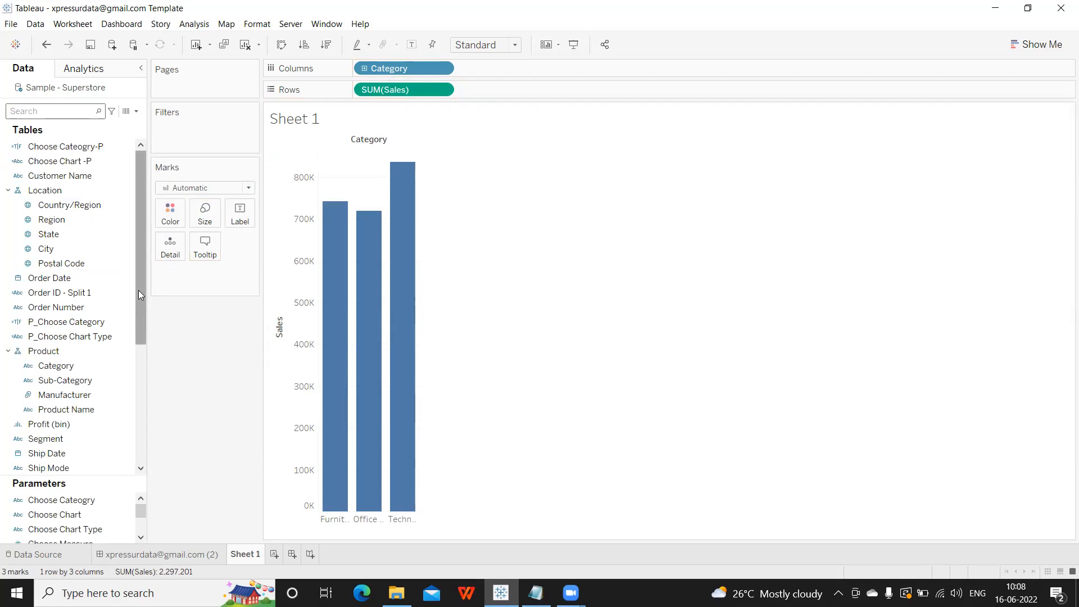
Change the Category bars from SUM(Sales) to AVG(Sales).
mouse_move(372, 256)
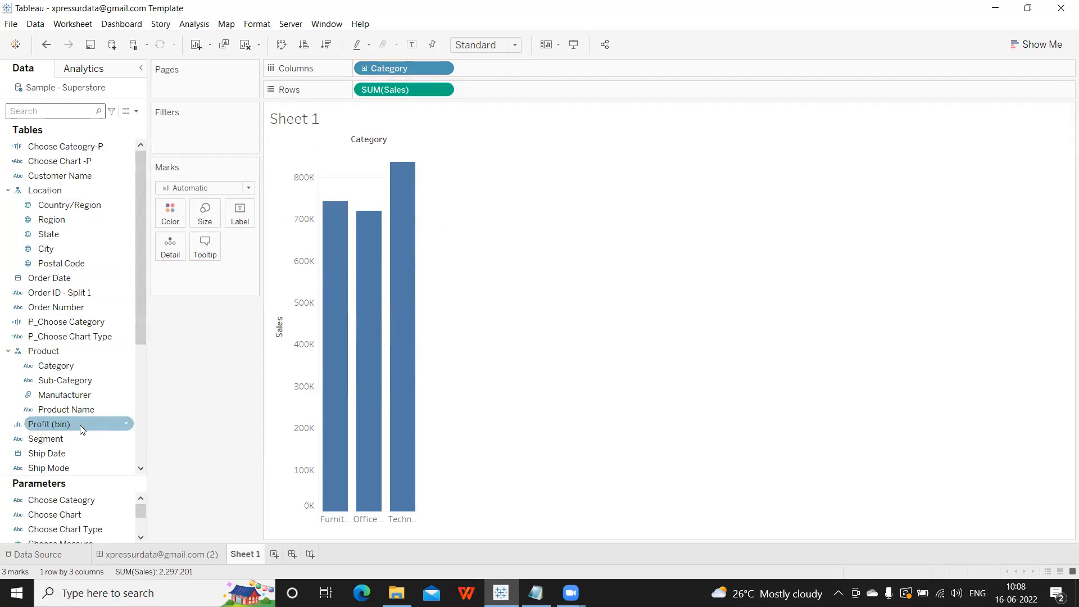
scroll(95, 375, "down", 4)
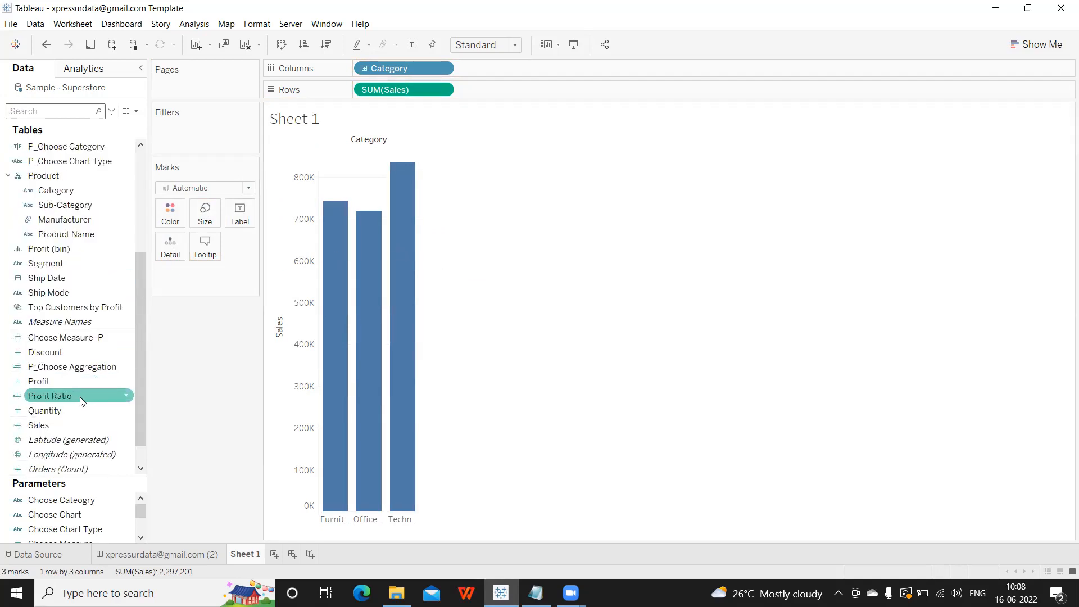
left_click(129, 426)
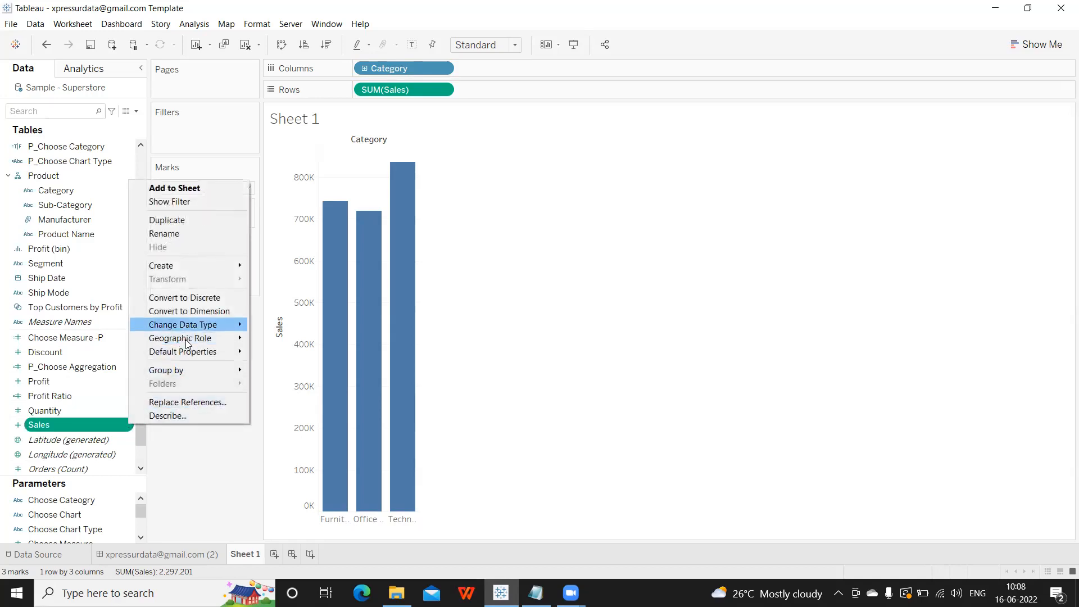
mouse_move(187, 358)
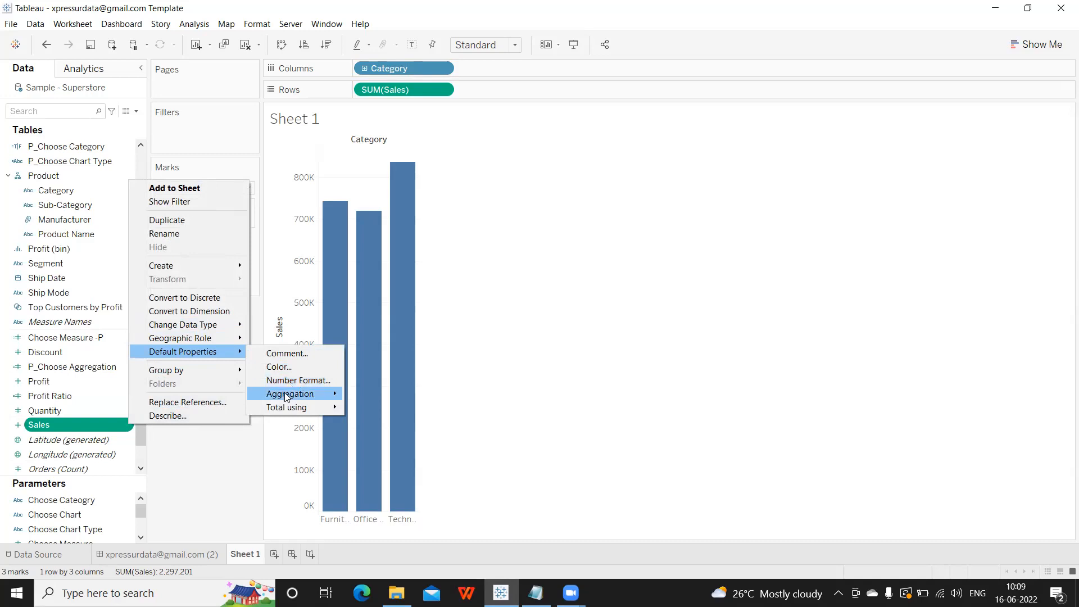
mouse_move(287, 396)
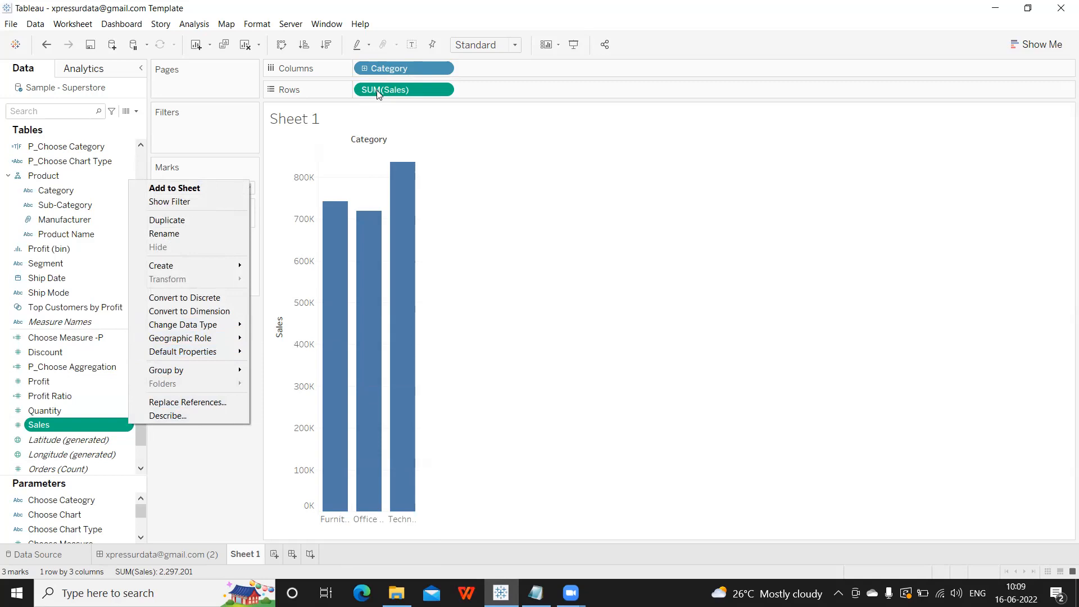
left_click(478, 204)
left_click(441, 91)
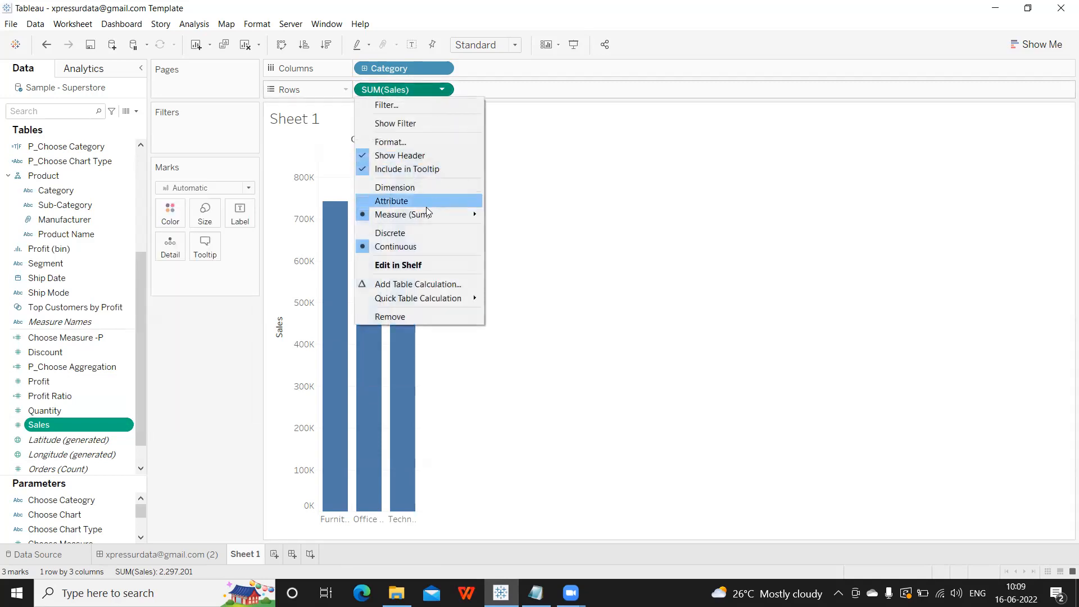
mouse_move(473, 219)
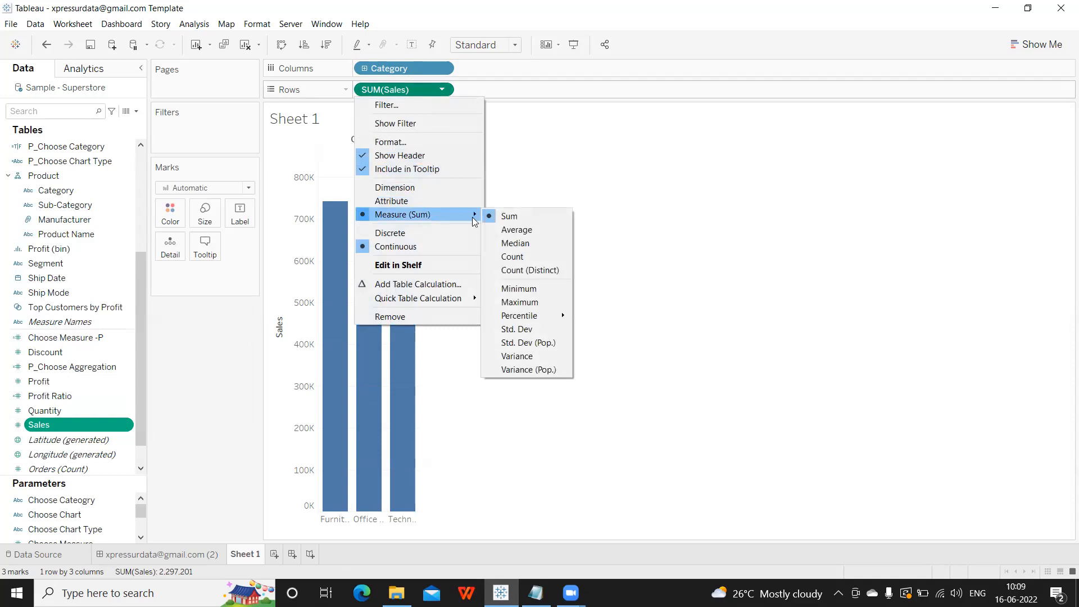
left_click(512, 230)
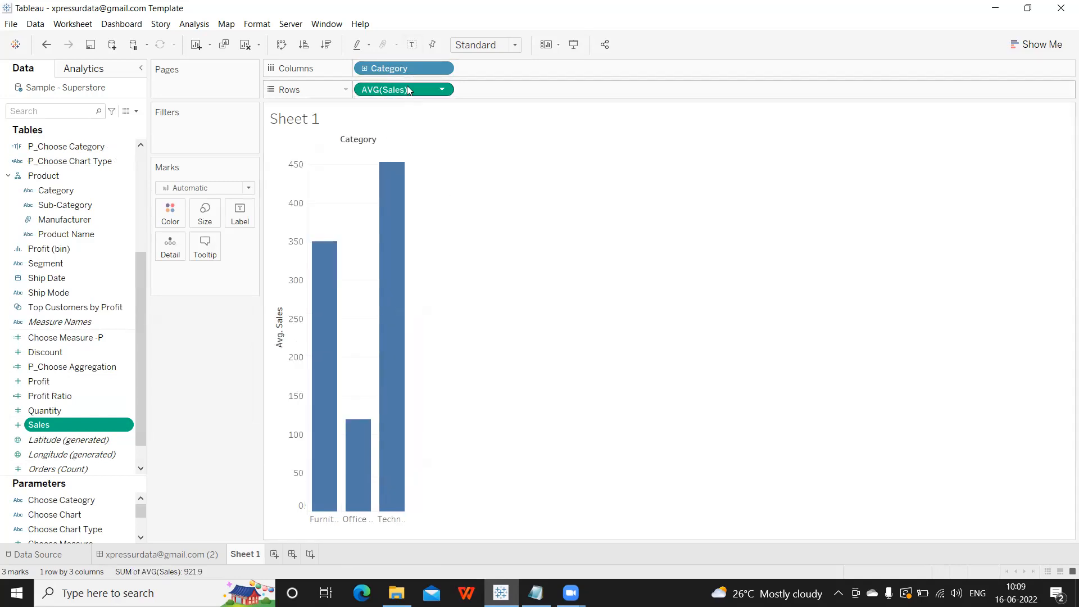
Make Average the default aggregation for Sales and plot it on a new Sheet 2.
left_click(127, 426)
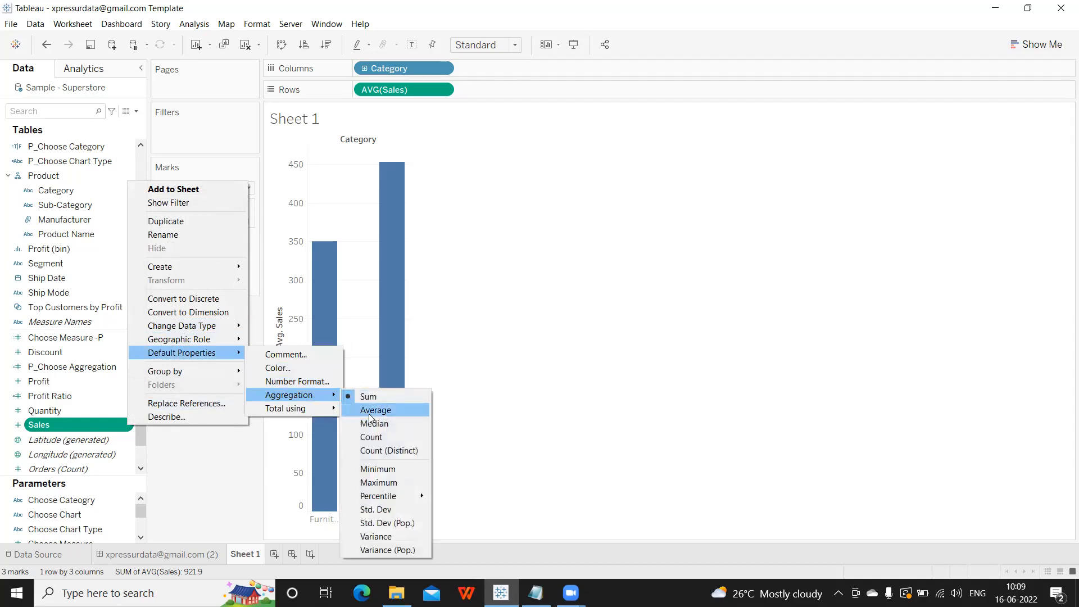
left_click(370, 419)
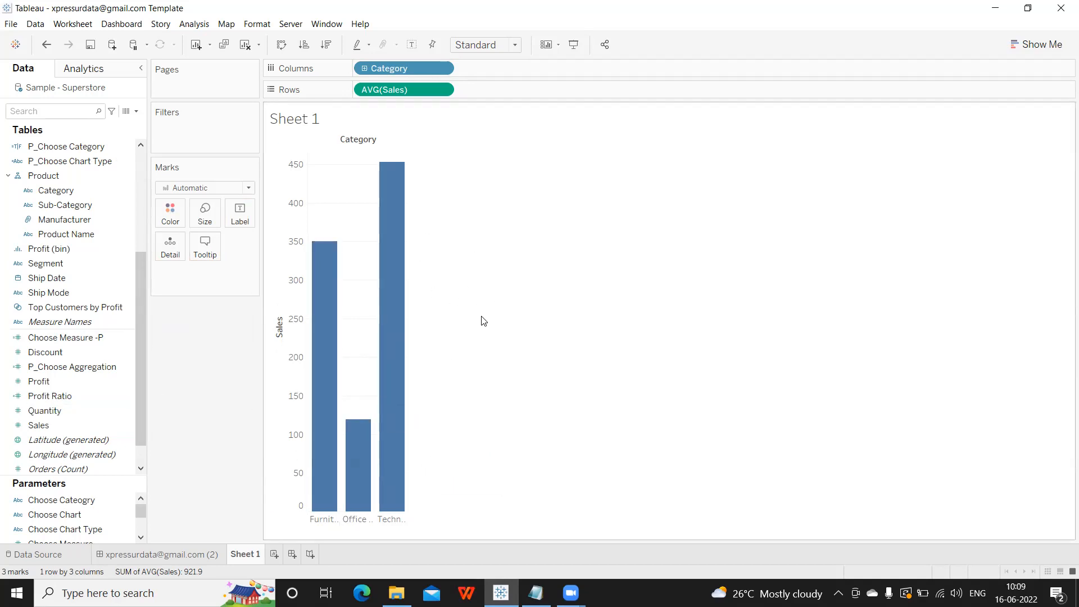
left_click(274, 556)
left_click_drag(45, 425, 412, 96)
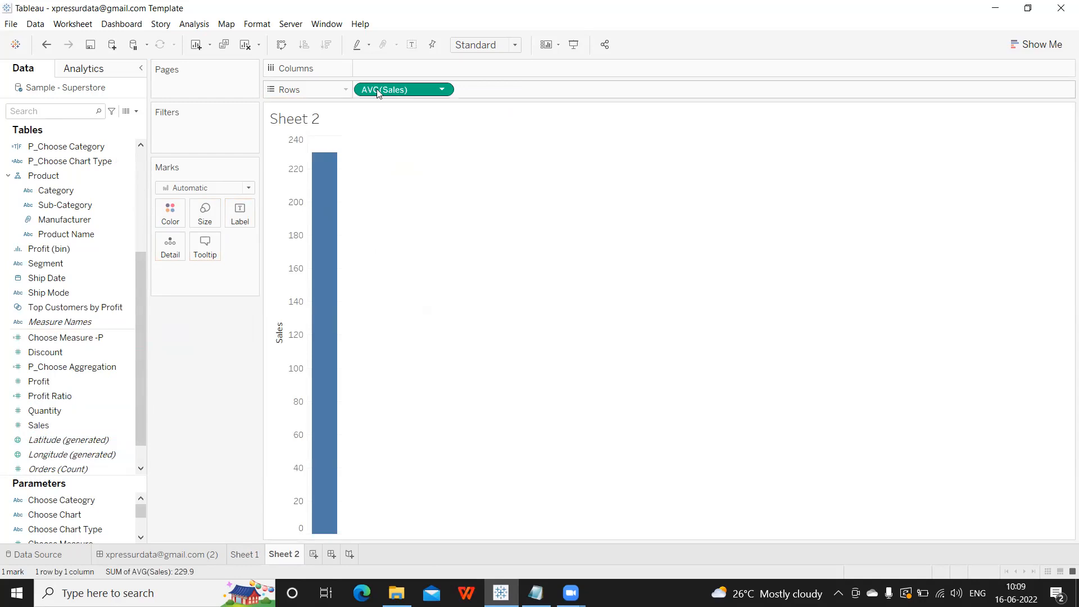
Browse the Sales field's context menu, leaving it a decimal number field.
right_click(128, 425)
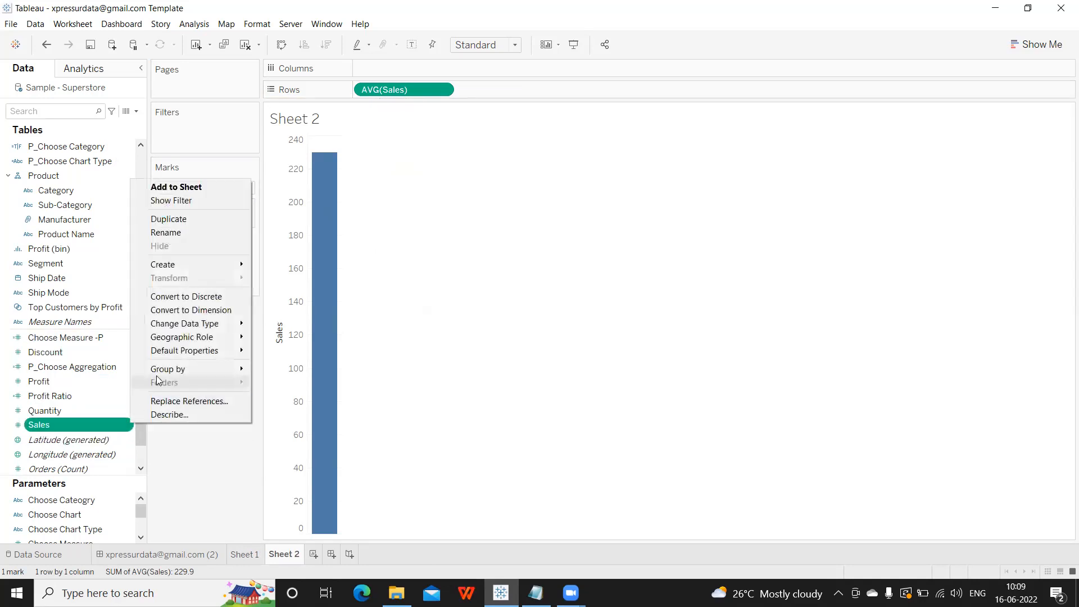
mouse_move(176, 349)
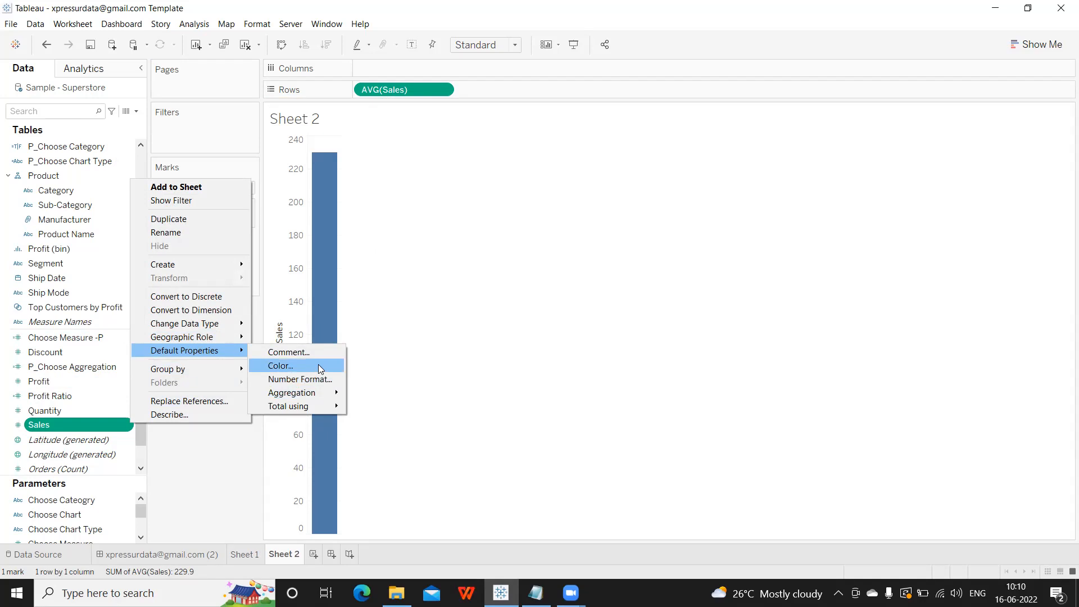
mouse_move(216, 328)
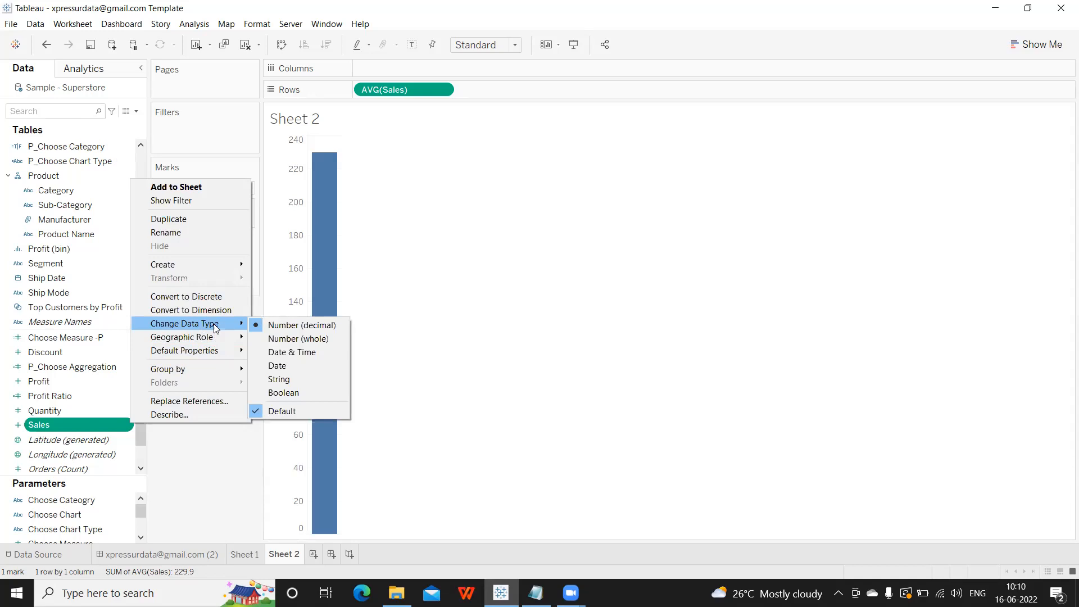
left_click(195, 466)
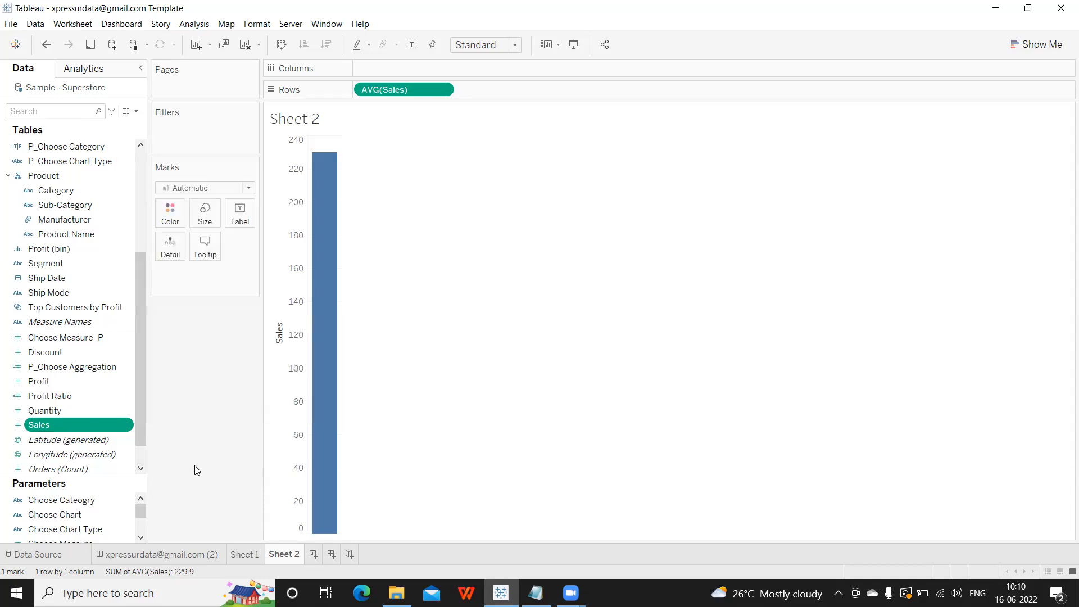
left_click(441, 89)
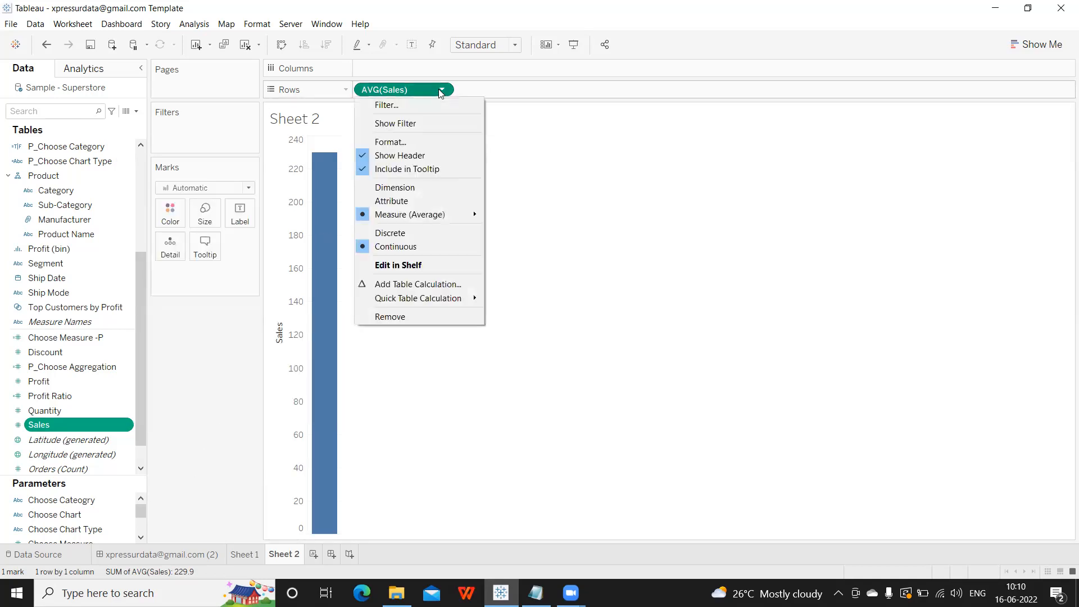
left_click(422, 143)
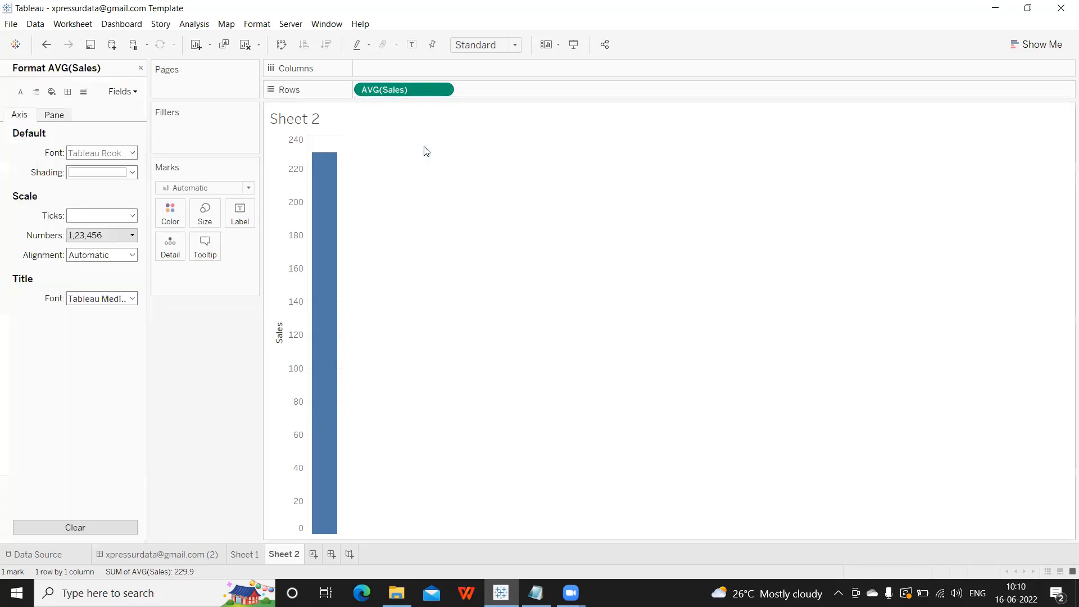
left_click(96, 236)
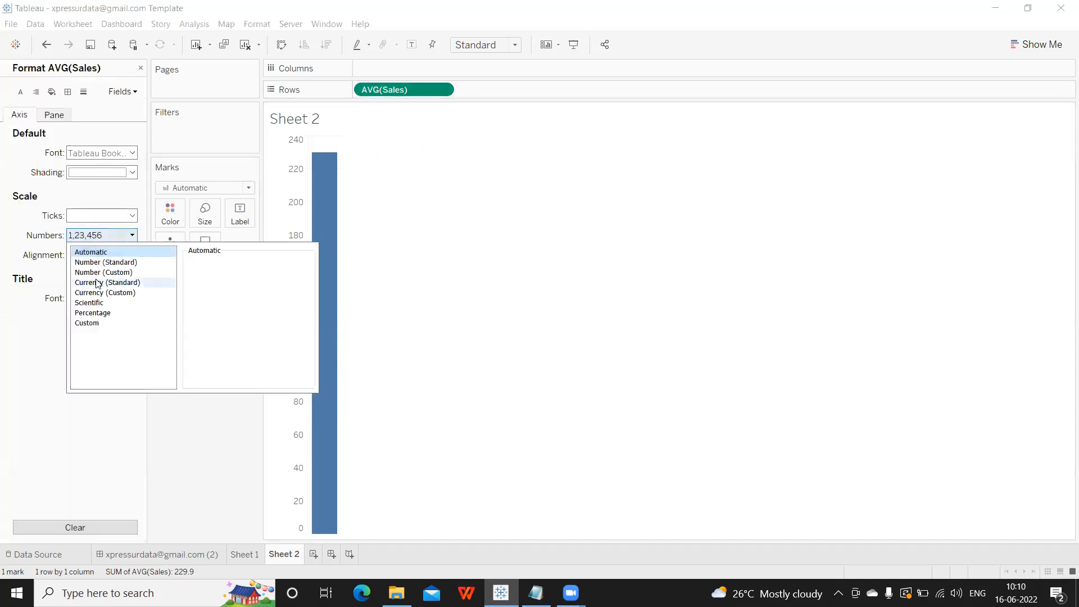
left_click(201, 442)
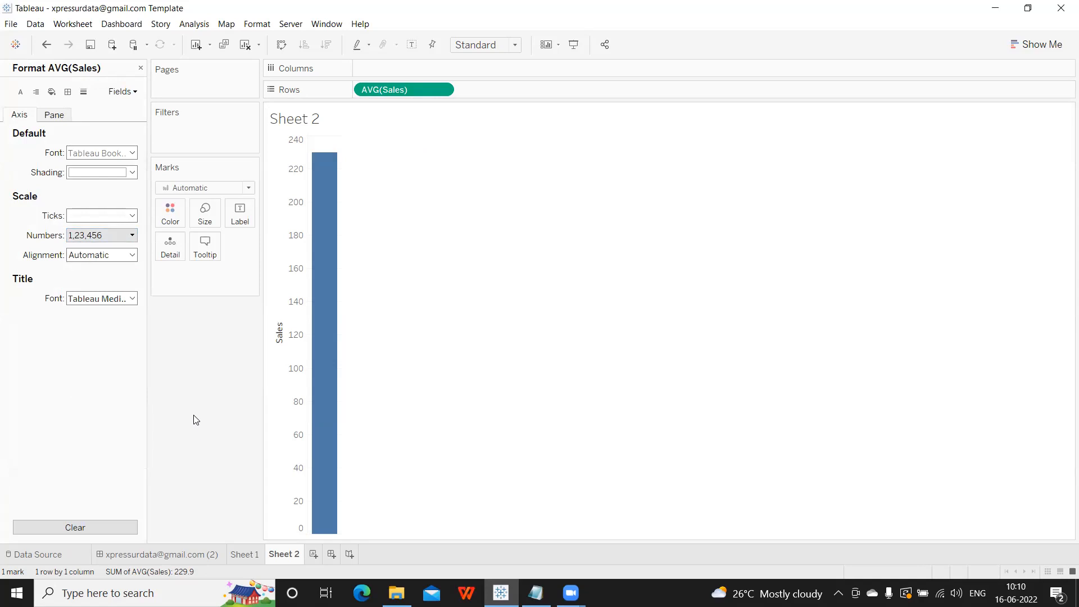
left_click(141, 68)
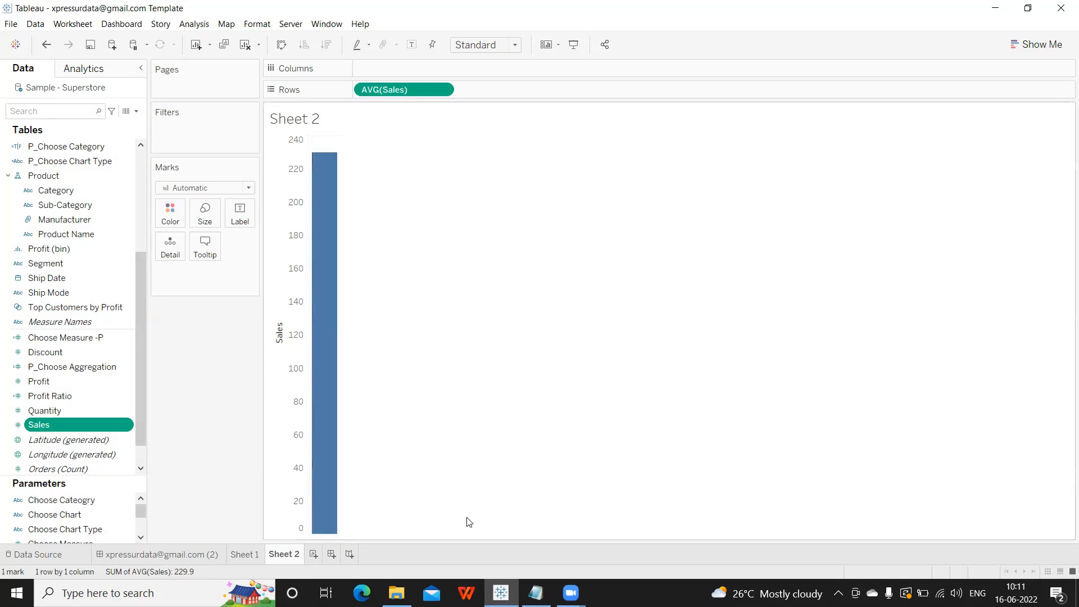
Check the Part 1 notes, open the Sales field's Change Data Type menu in Tableau, then return to Notepad.
mouse_move(535, 593)
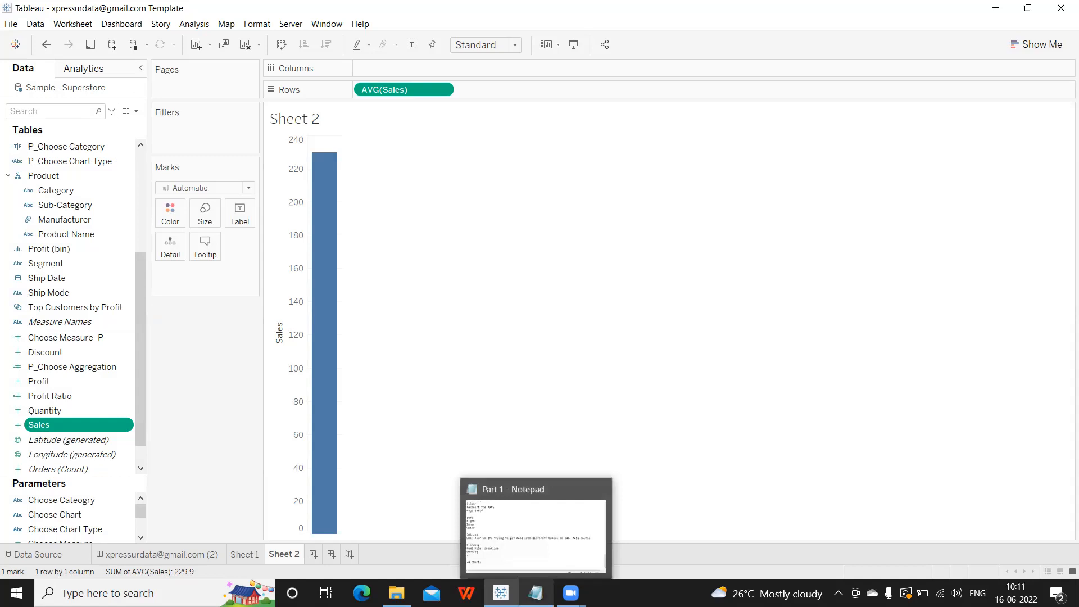
left_click(542, 556)
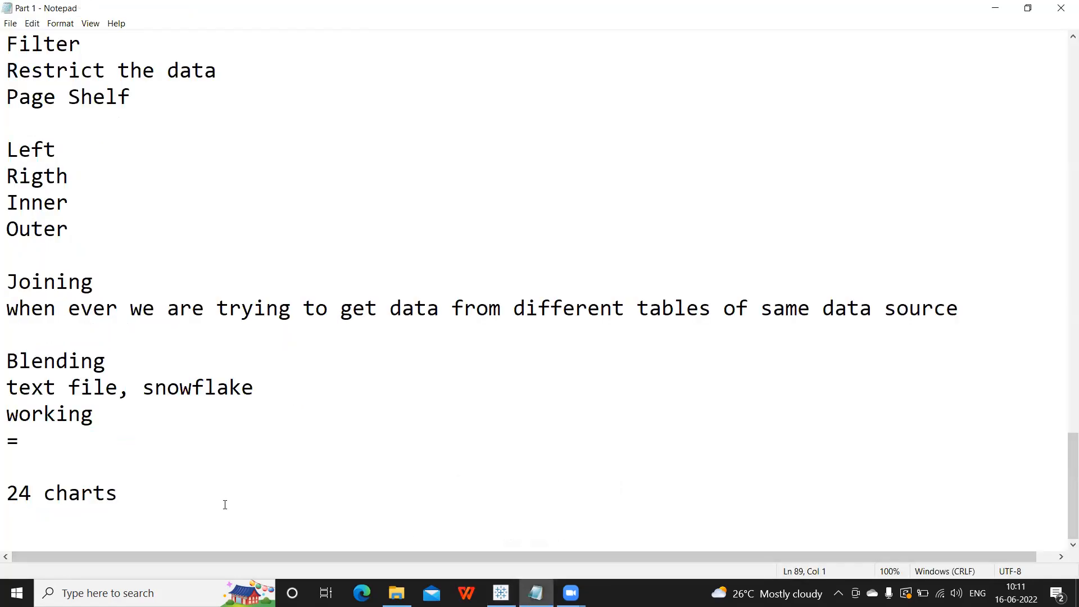
key("alt+Tab")
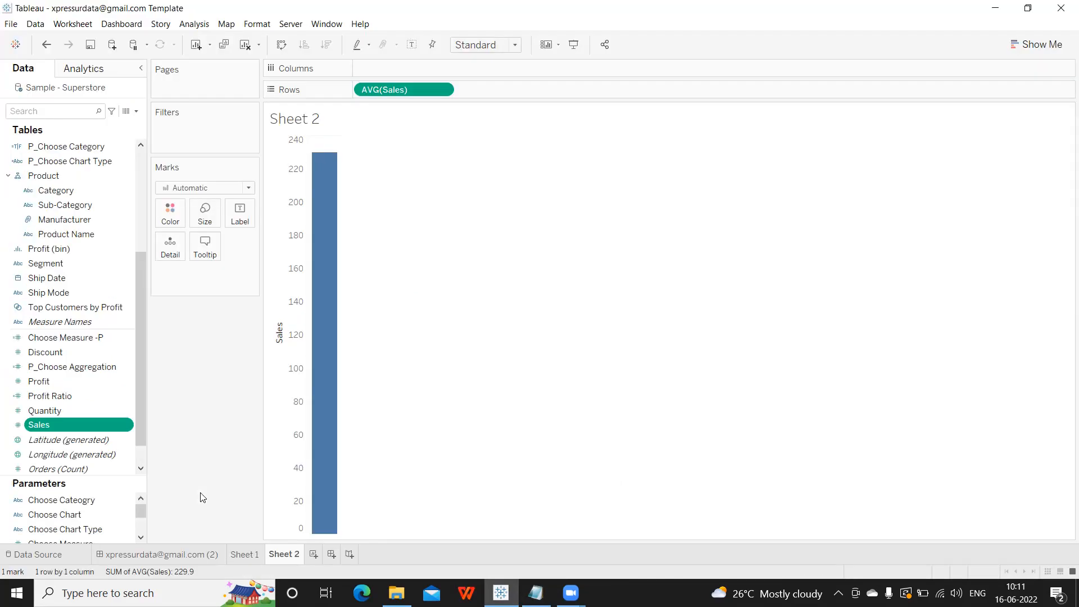
left_click(126, 425)
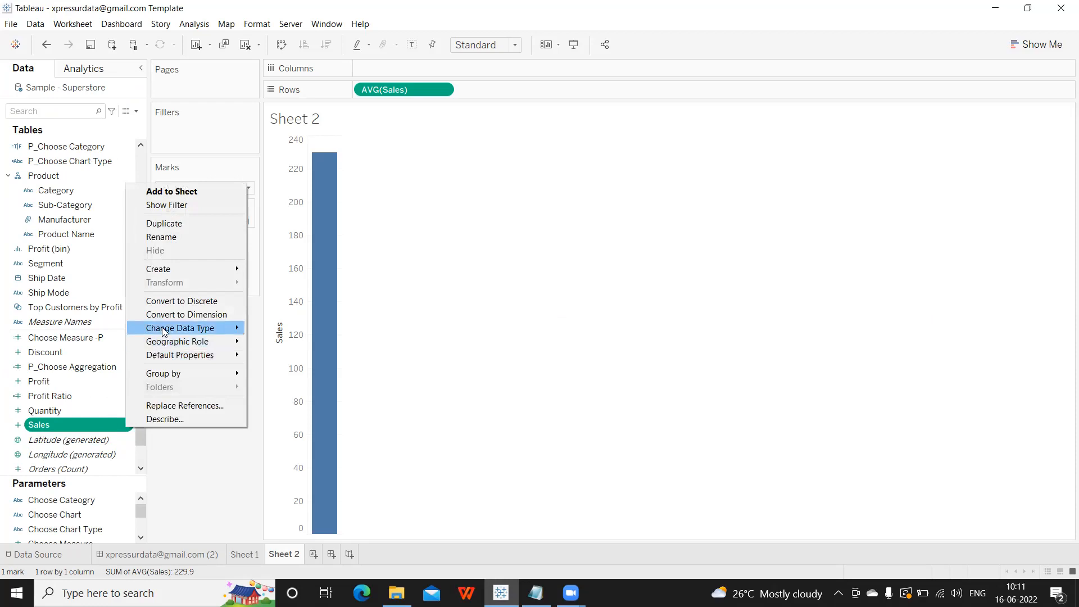
mouse_move(164, 329)
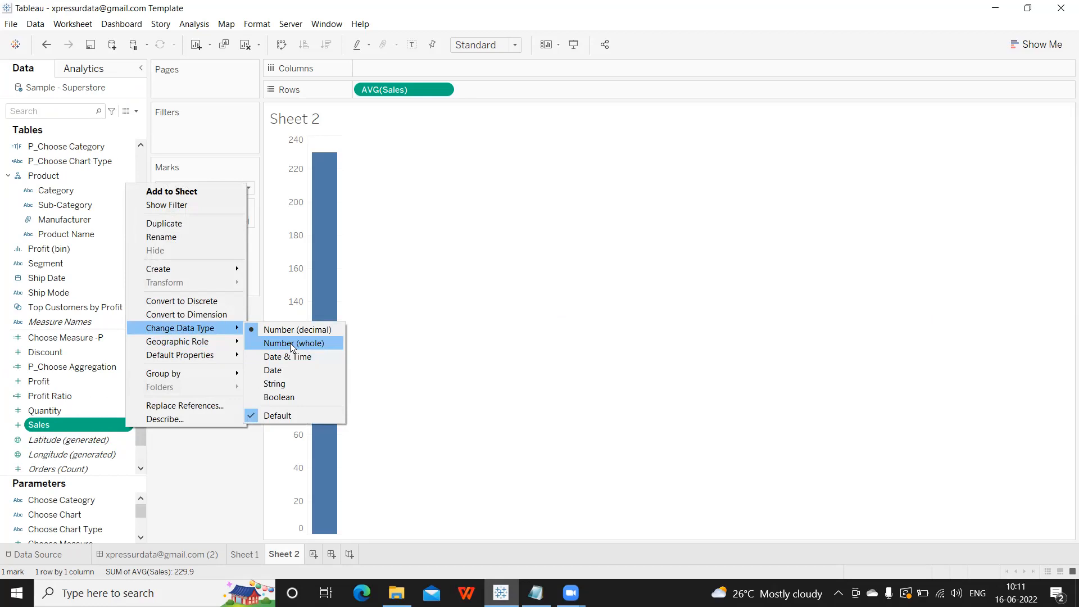
key("alt+Tab")
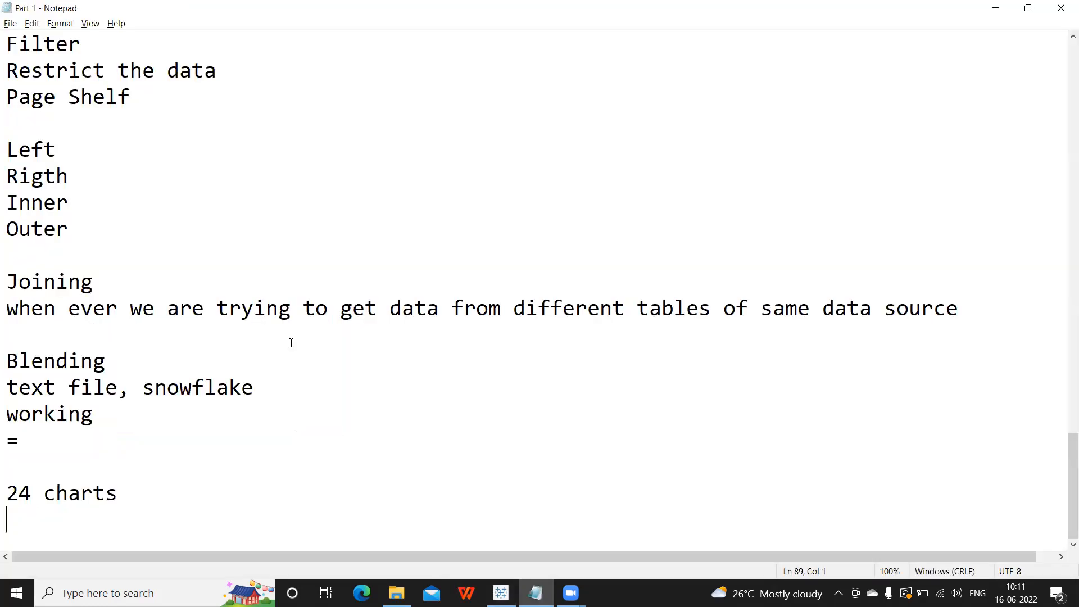
Add the line 'Questions related to Navigations -2-3Q' below '24 charts', then go back to Tableau.
key("Return")
type("Questio")
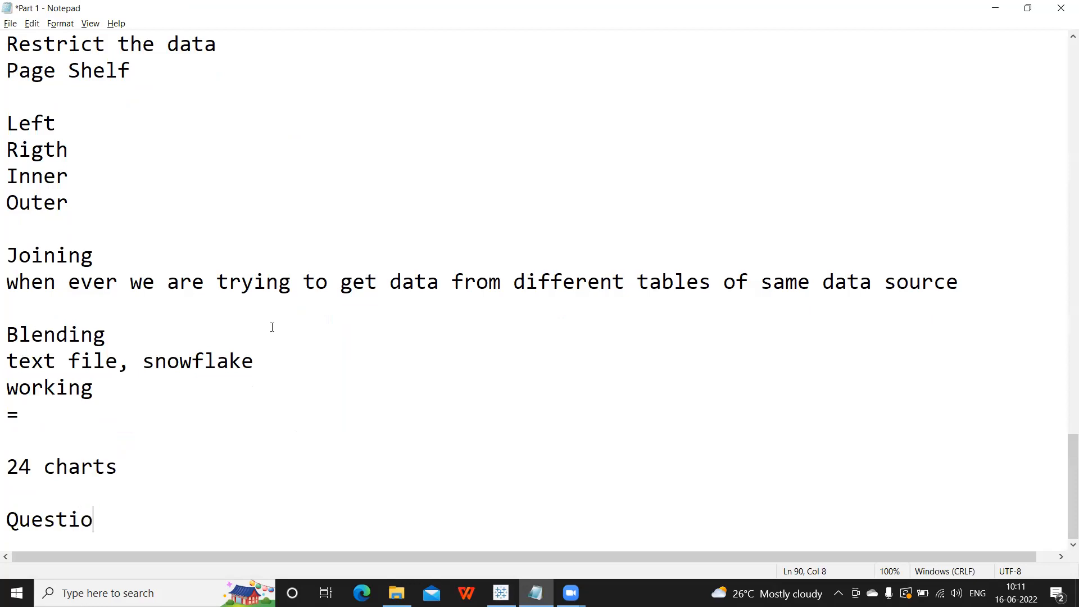
type("ns related to Navigations -2-3Q")
key("Return")
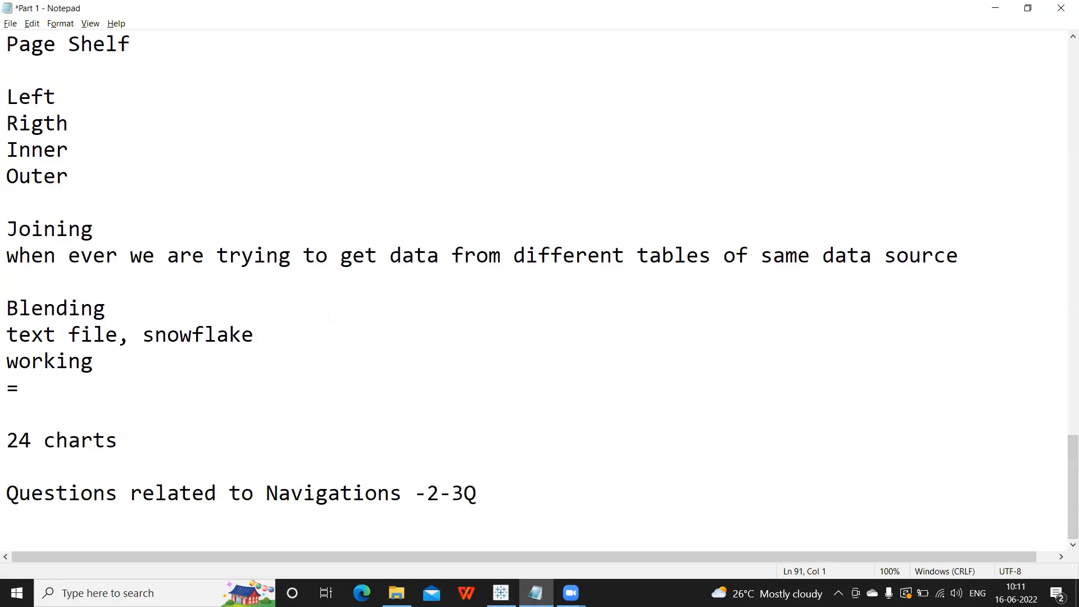
key("alt+Tab")
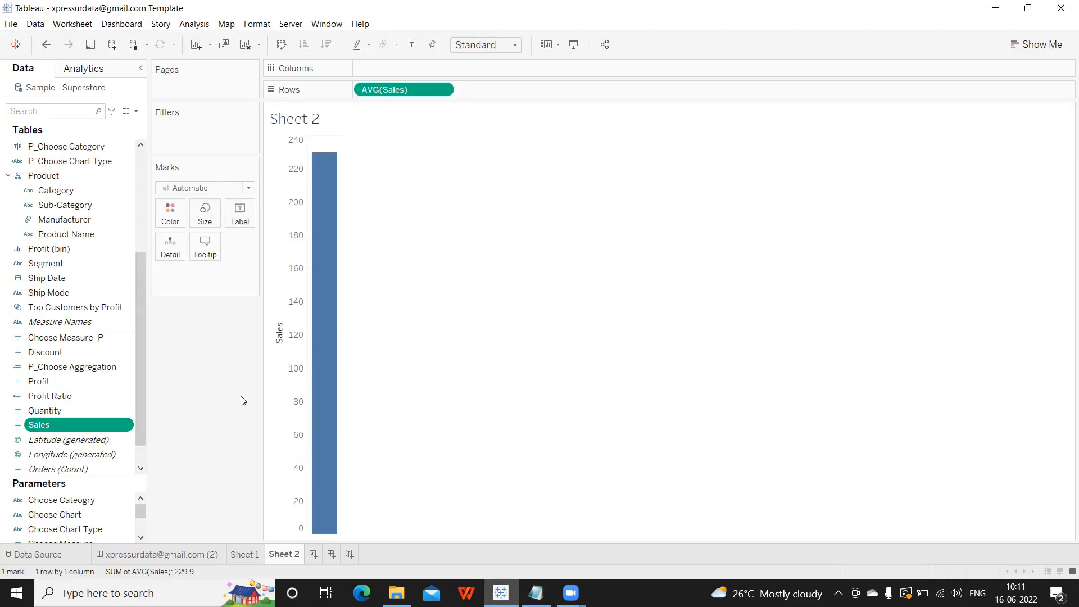
Remove AVG(Sales) from Sheet 2 and bring up the Show Me chart-type gallery.
mouse_move(320, 343)
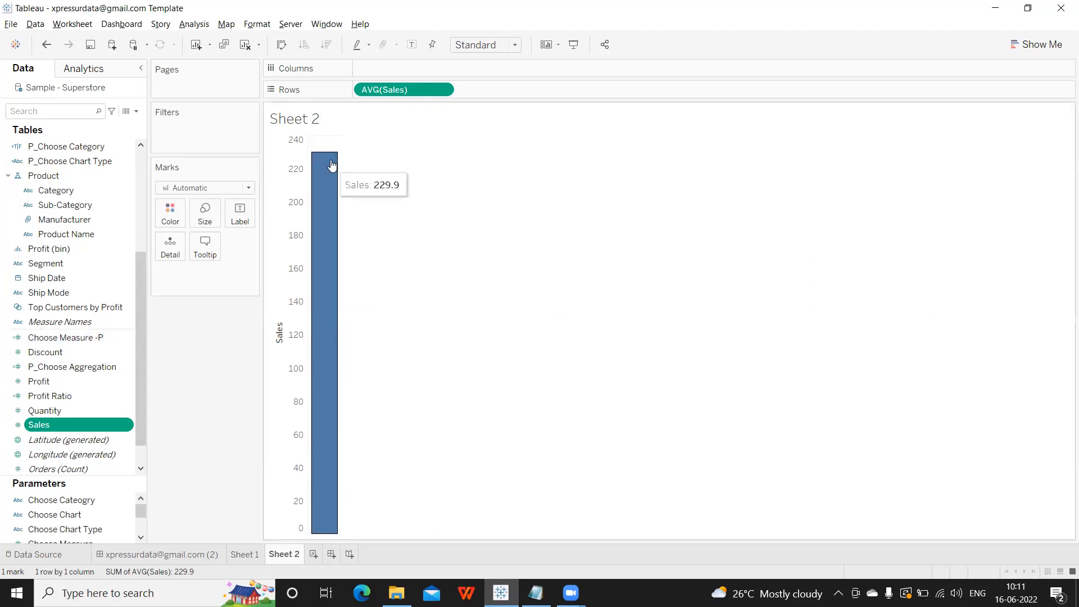
left_click_drag(395, 90, 424, 201)
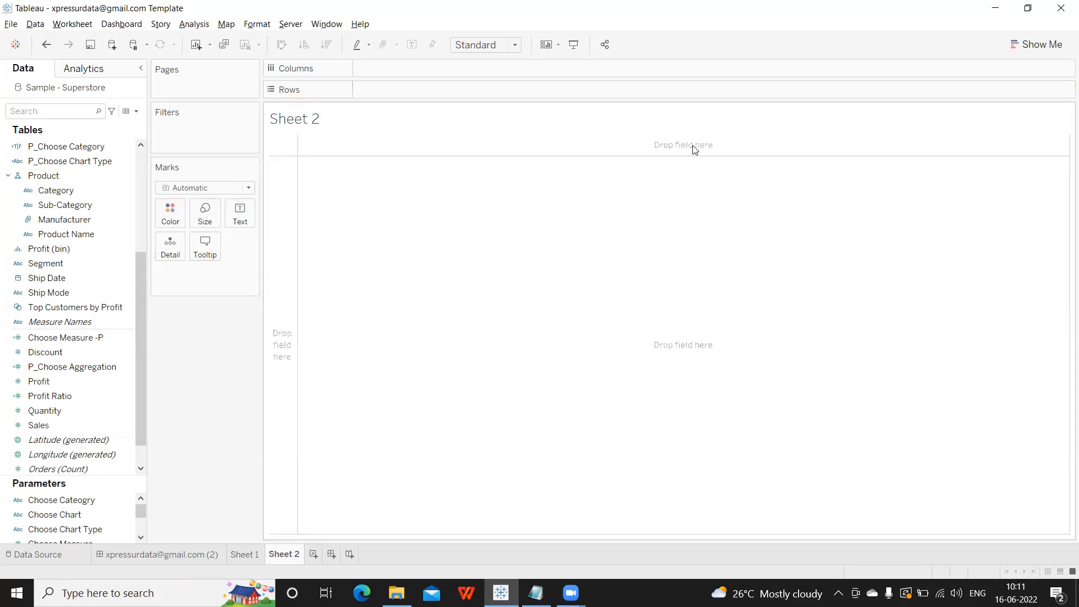
left_click(1008, 51)
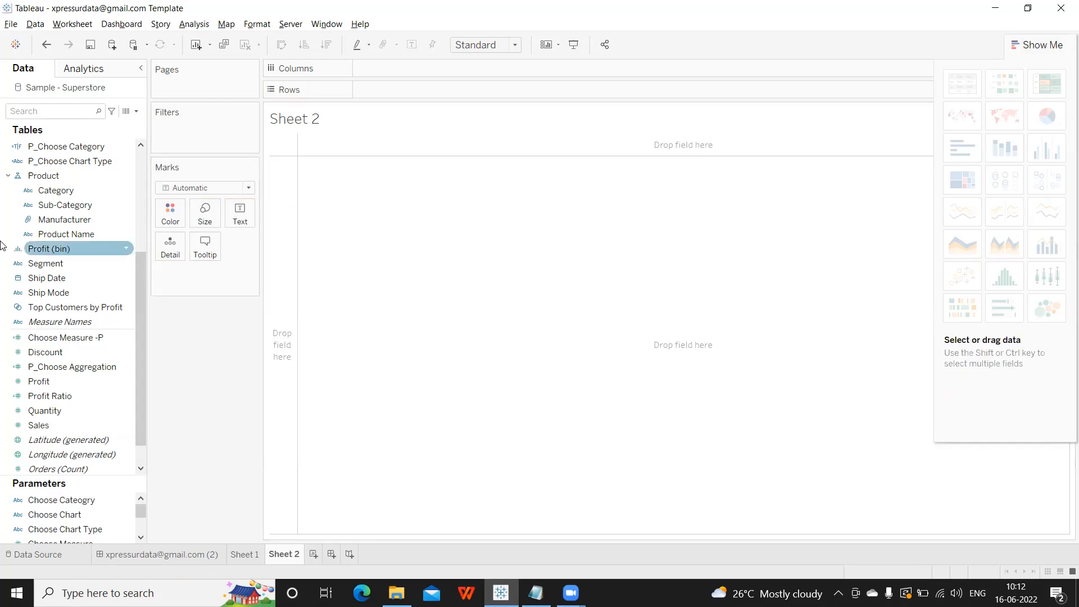
Build bar charts of SUM(Profit) and AVG(Sales) per Category from the Category, Sales and Profit fields.
scroll(8, 246, "up", 4)
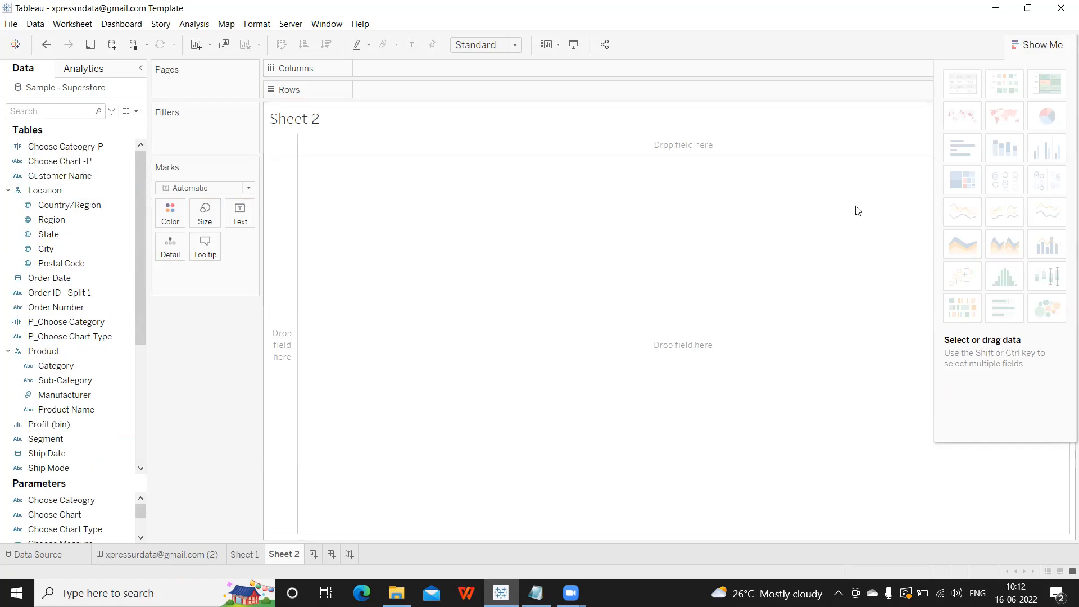
mouse_move(1042, 122)
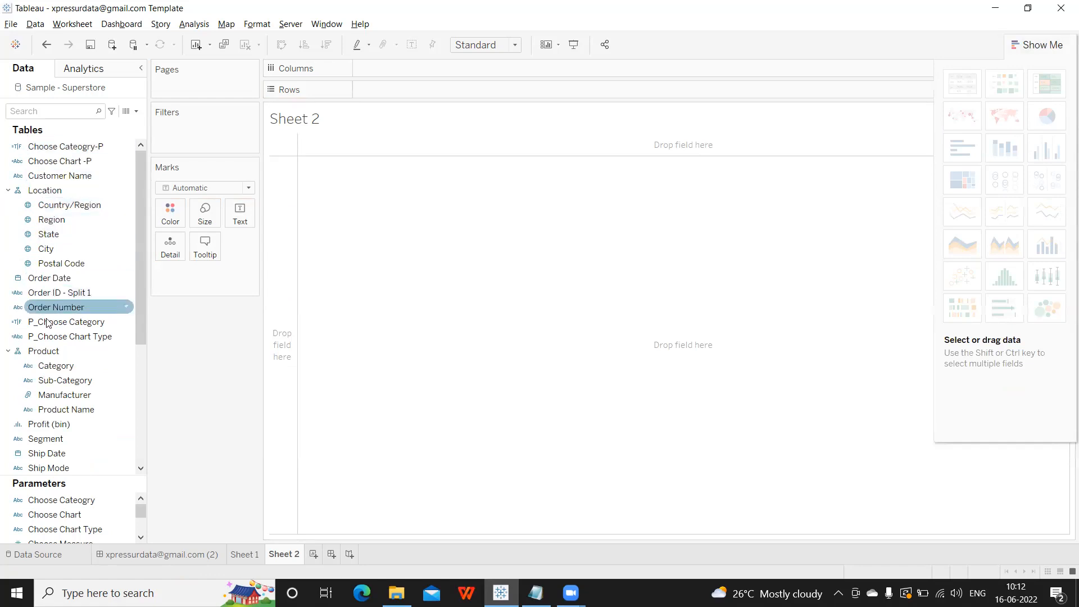
left_click(56, 366)
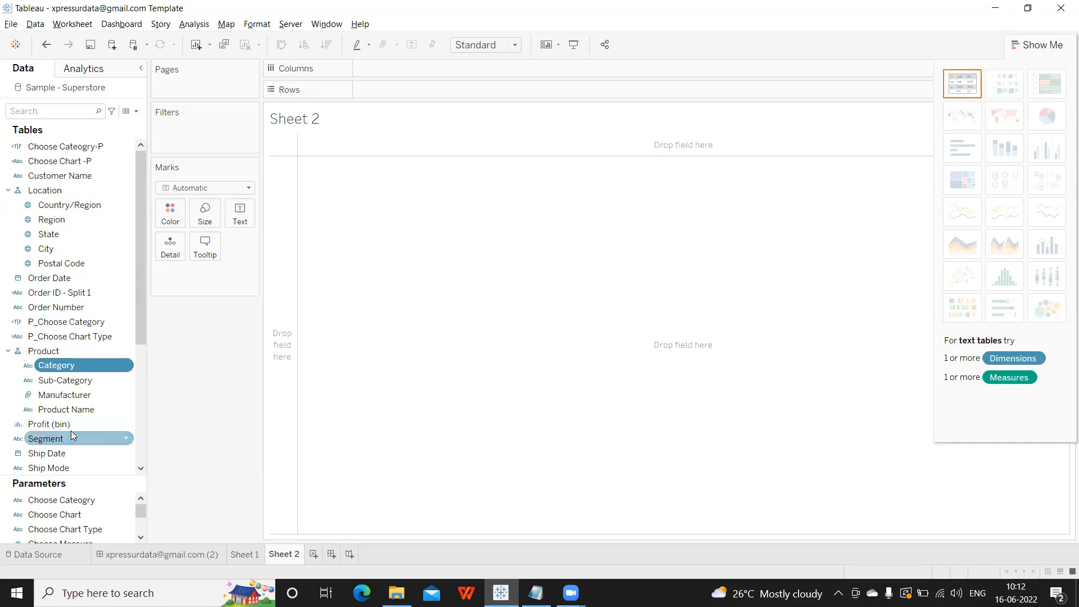
scroll(71, 430, "down", 5)
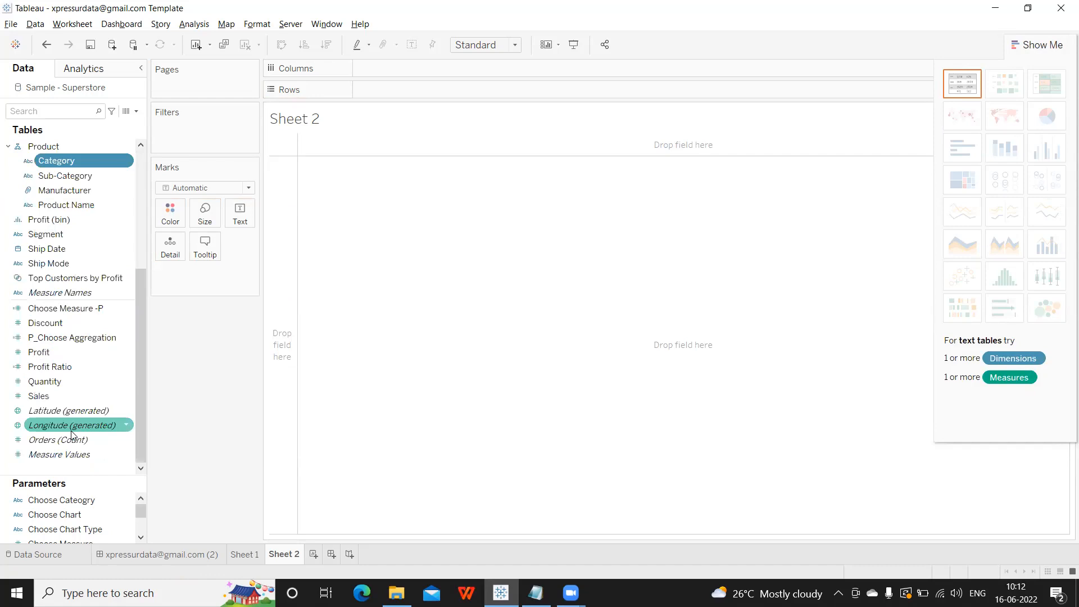
left_click(45, 396, "ctrl")
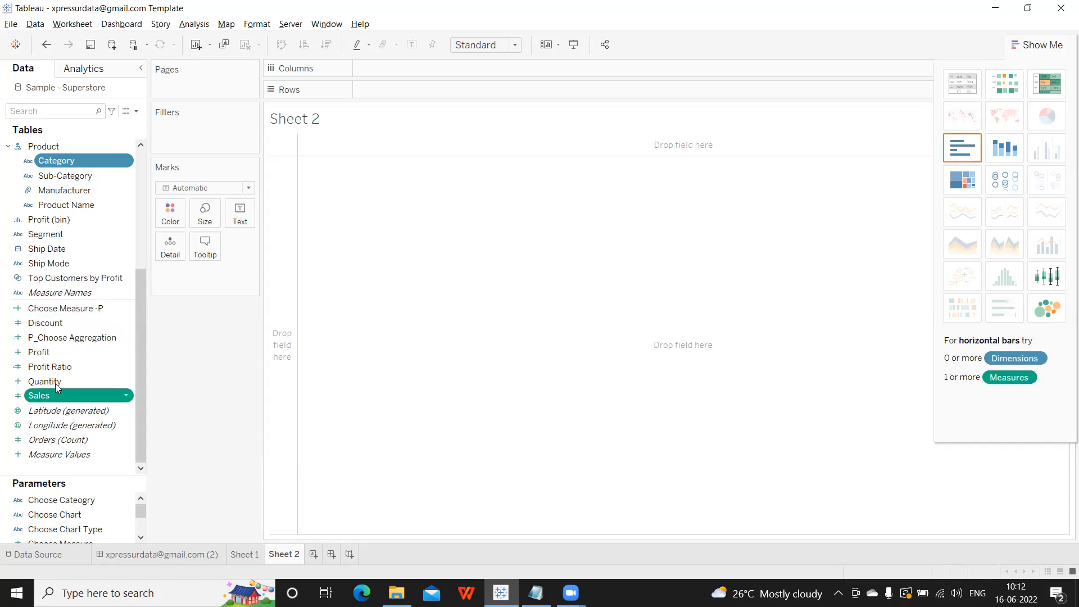
left_click(57, 354, "ctrl")
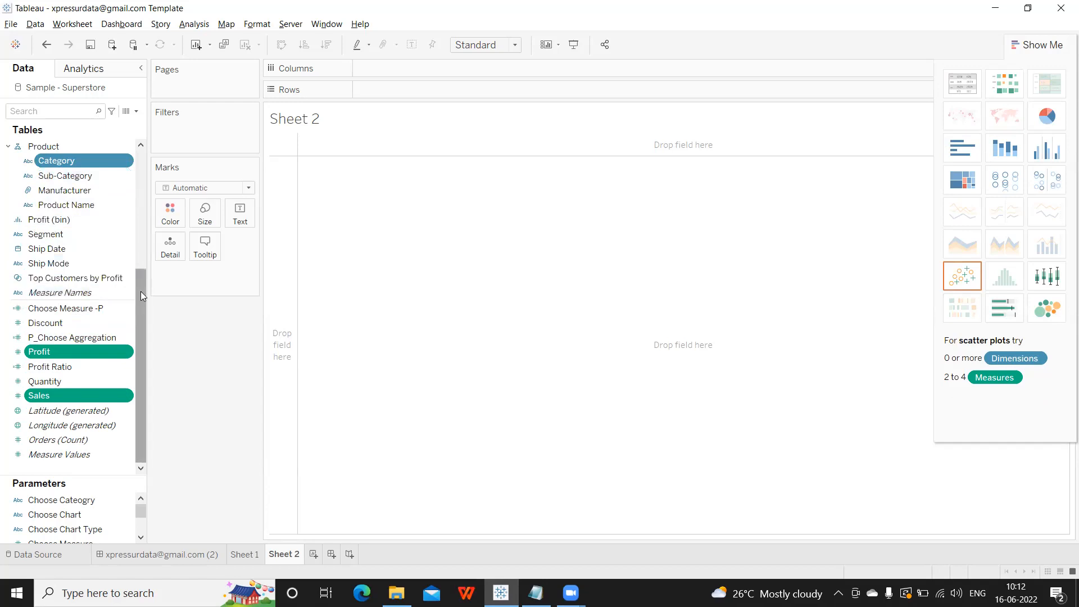
left_click_drag(141, 291, 166, 156)
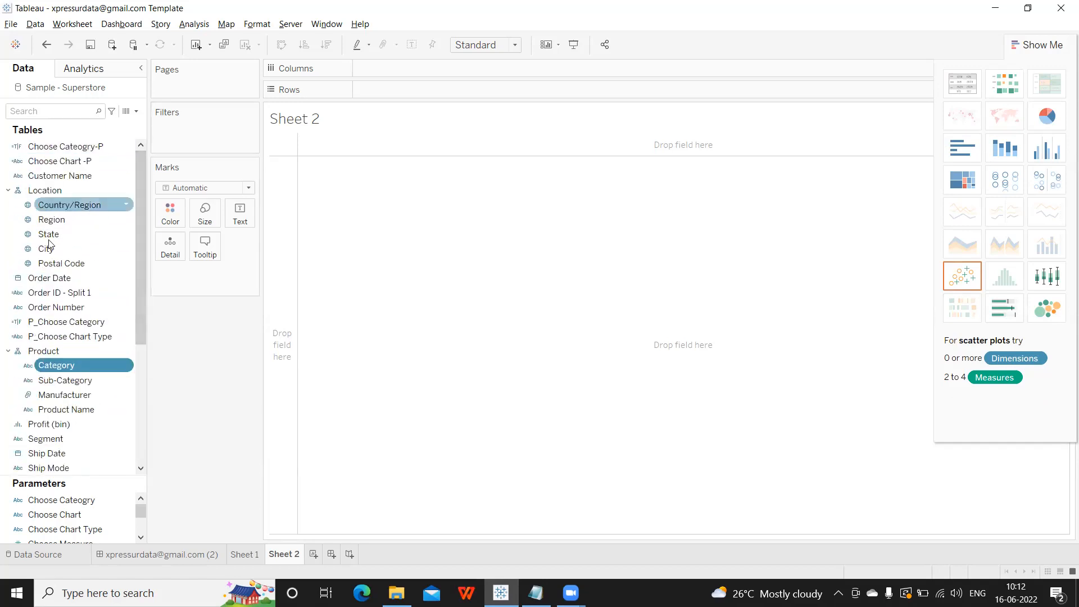
left_click_drag(56, 365, 398, 72)
left_click_drag(472, 68, 494, 86)
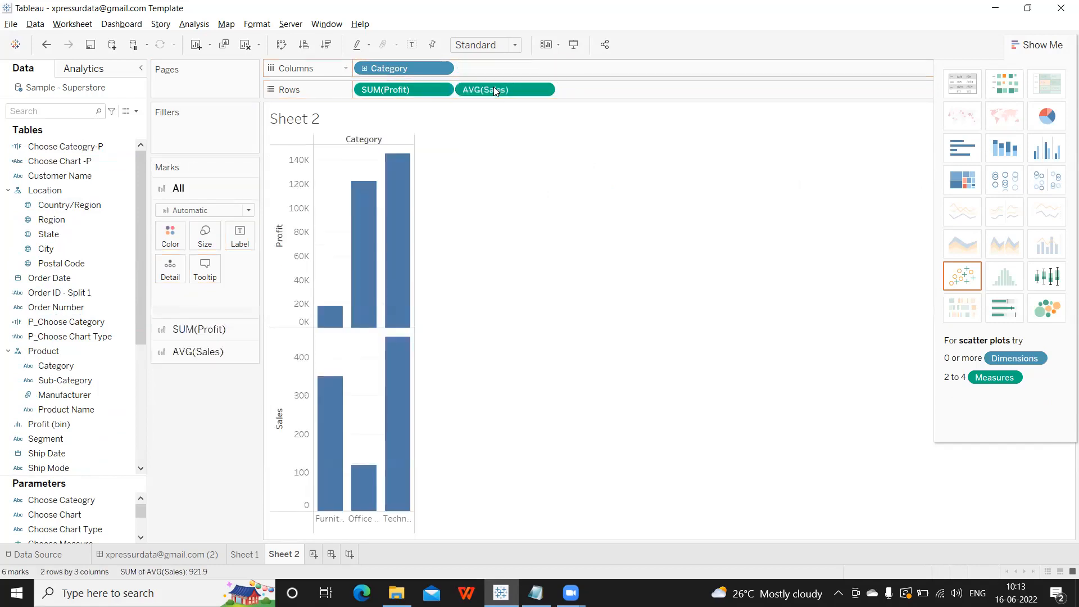
Make a text table of SUM(Sales) by Category across Order Date years 2018–2021, dropping Profit.
left_click(964, 84)
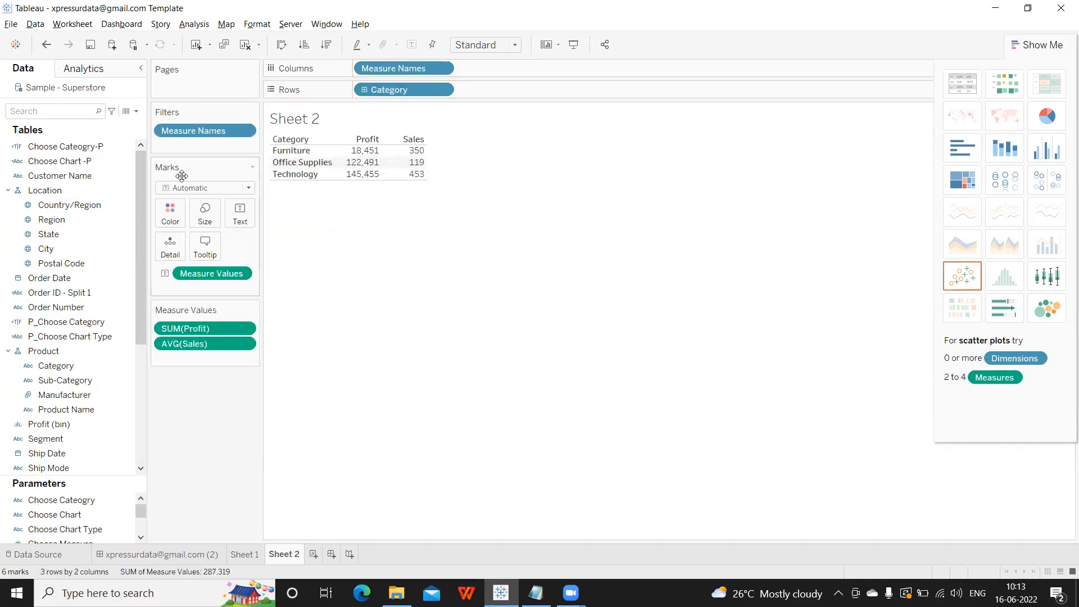
left_click_drag(46, 284, 360, 70)
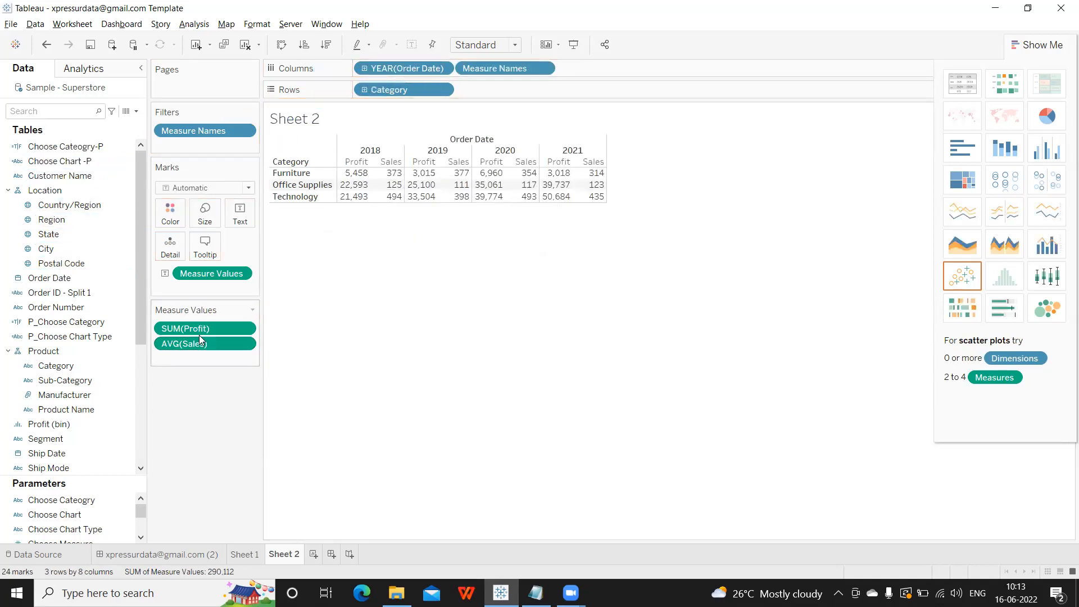
left_click_drag(198, 332, 201, 416)
left_click(246, 273)
mouse_move(266, 384)
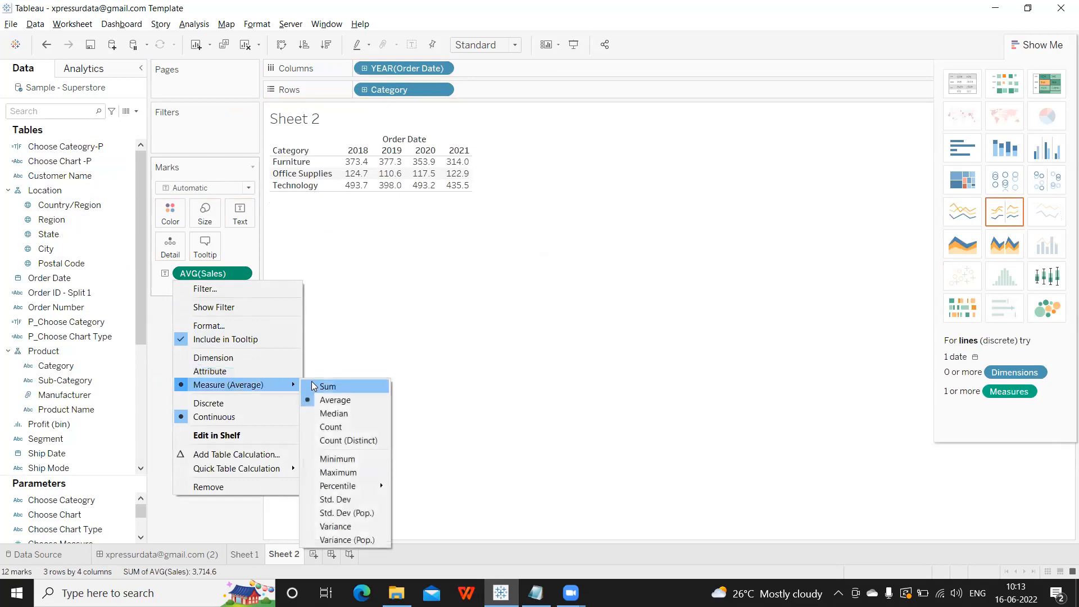
left_click(315, 383)
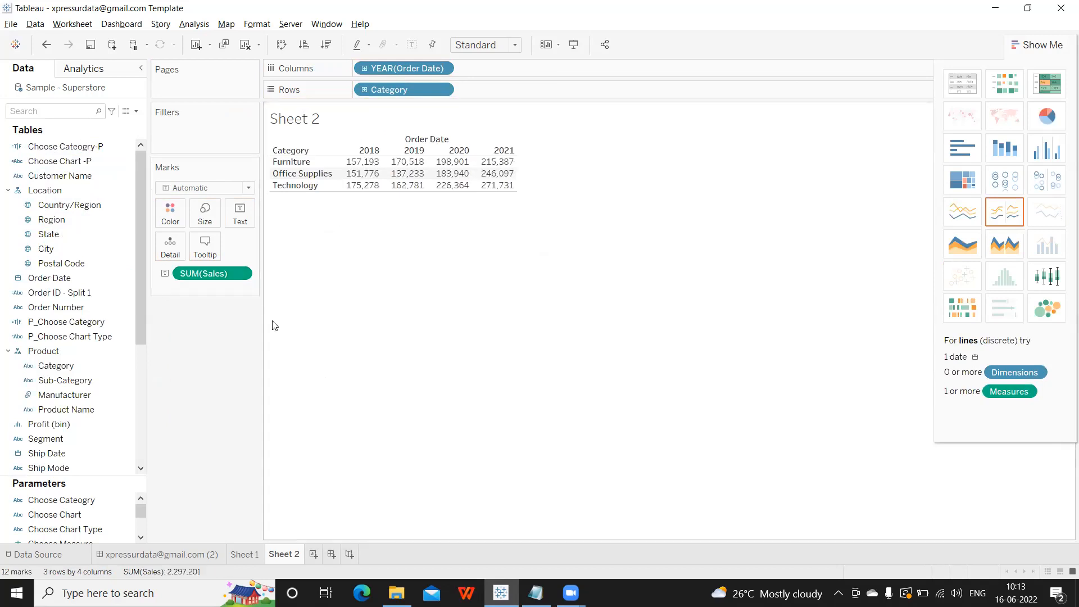
left_click(46, 113)
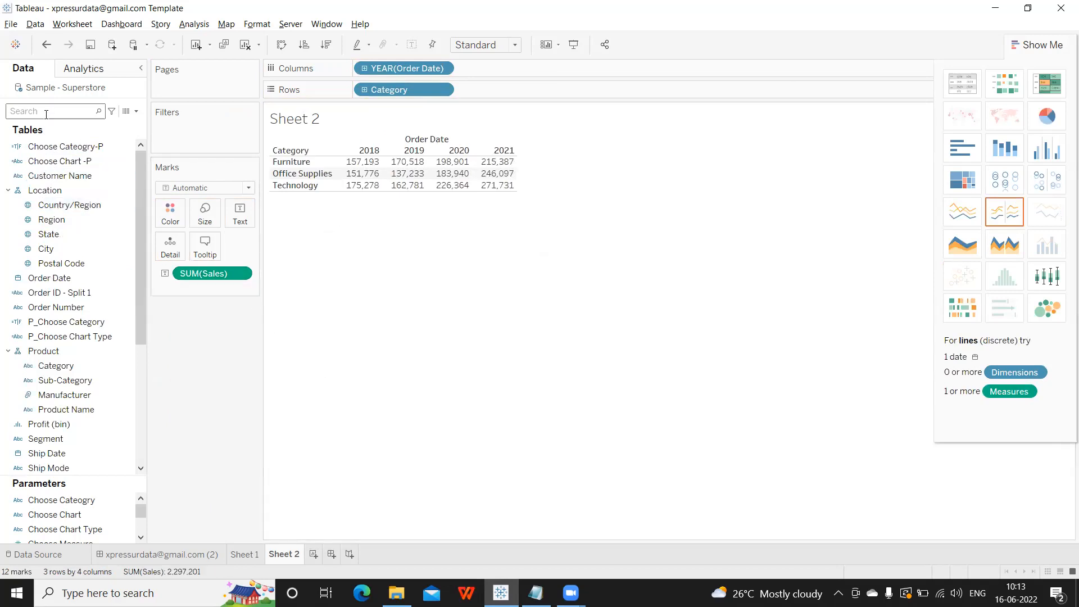
Search 're' in the Data pane and add Region to Rows after Category.
type("re")
left_click_drag(65, 176, 536, 94)
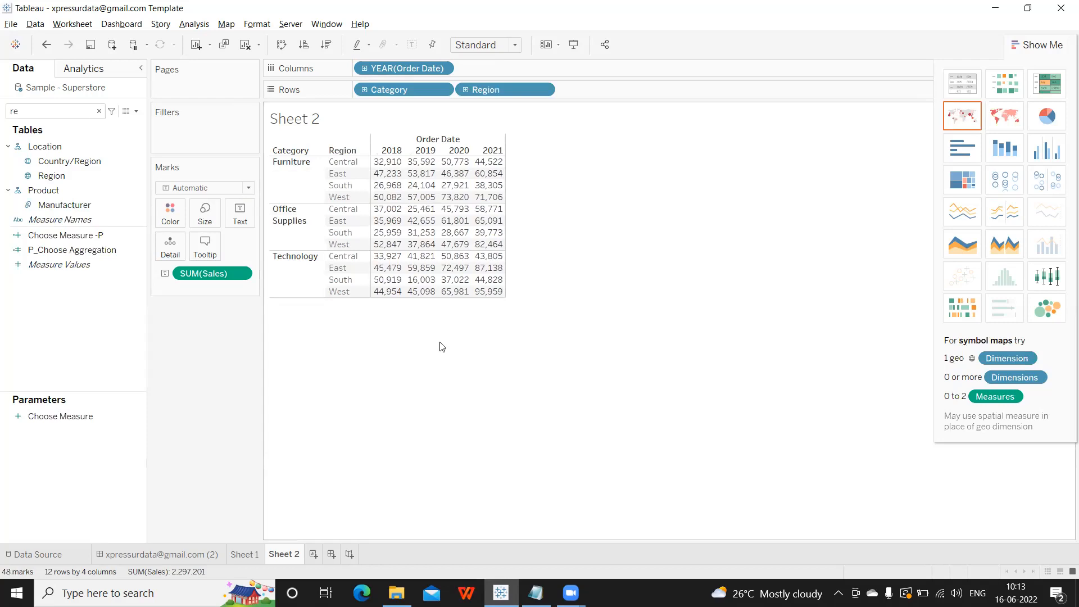
Show row grand totals for each category-region row.
left_click(194, 24)
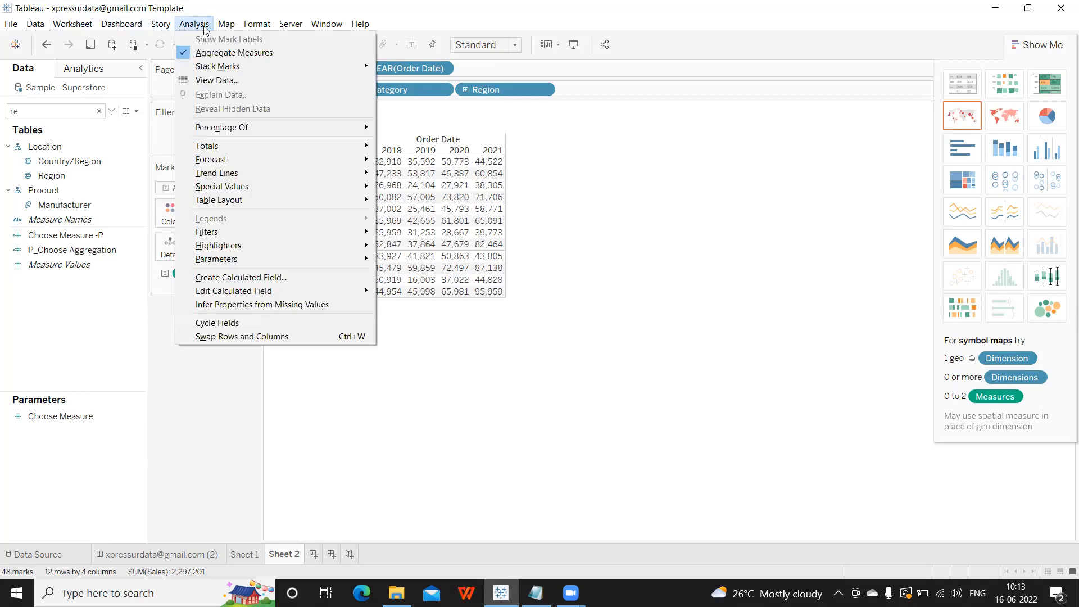
mouse_move(234, 150)
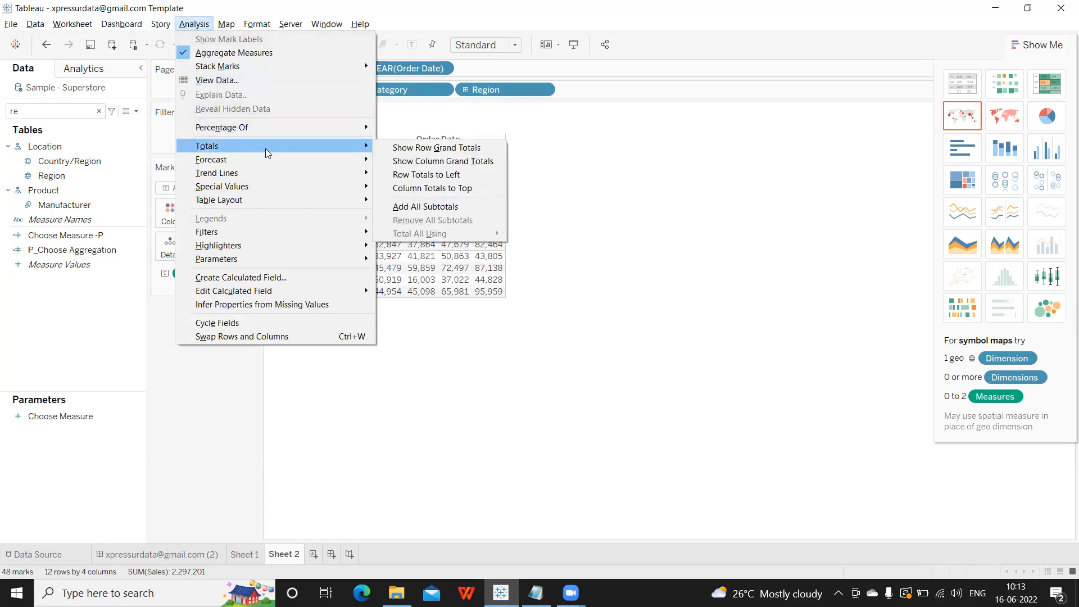
left_click(416, 149)
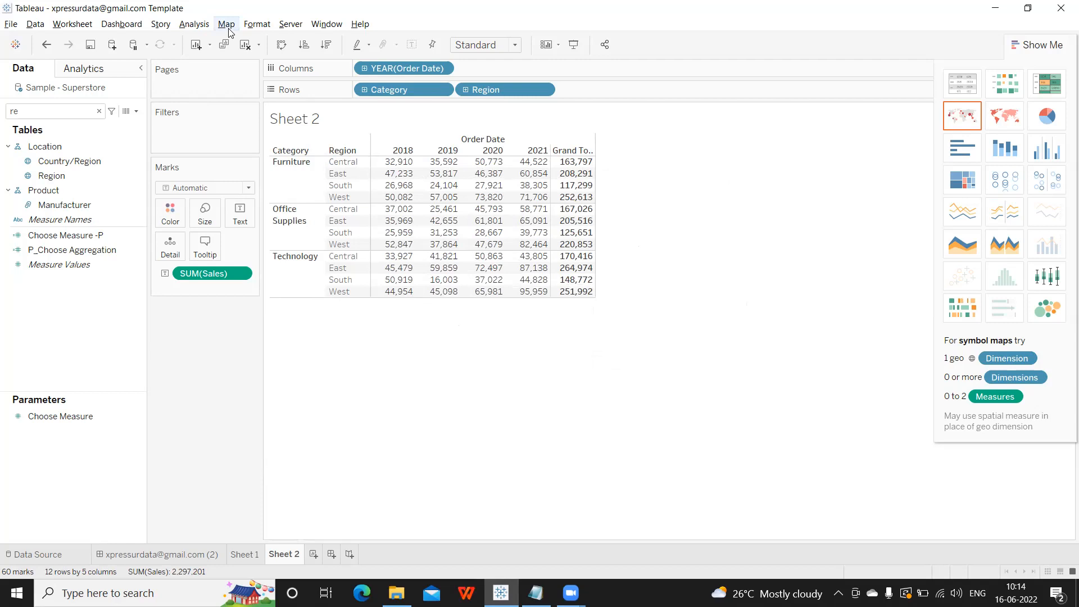
Add a Grand Total row for each year, totalling 2,297,201 overall.
left_click(194, 24)
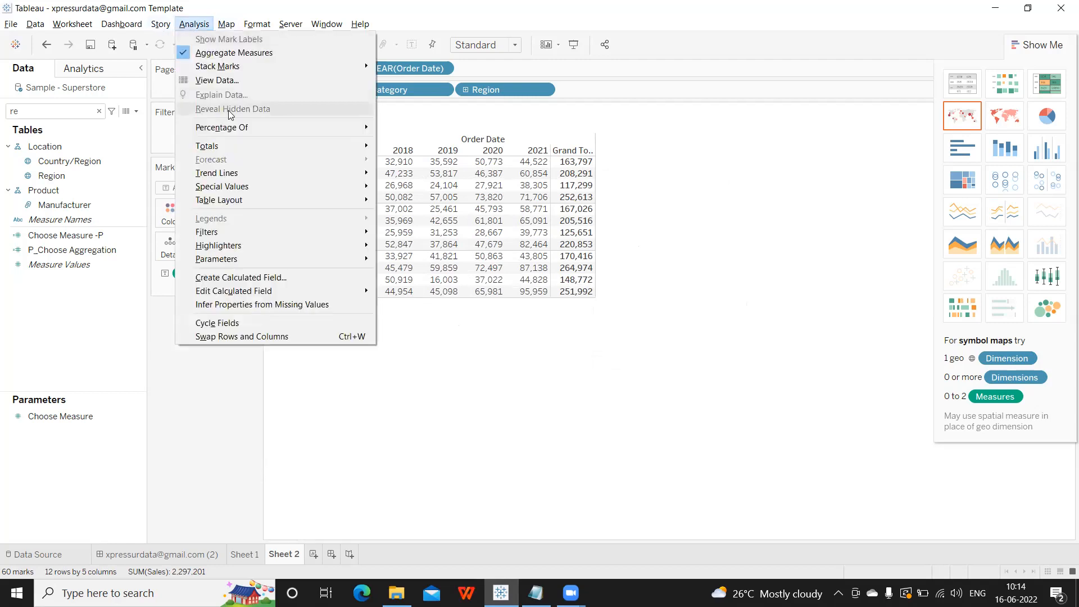
mouse_move(283, 145)
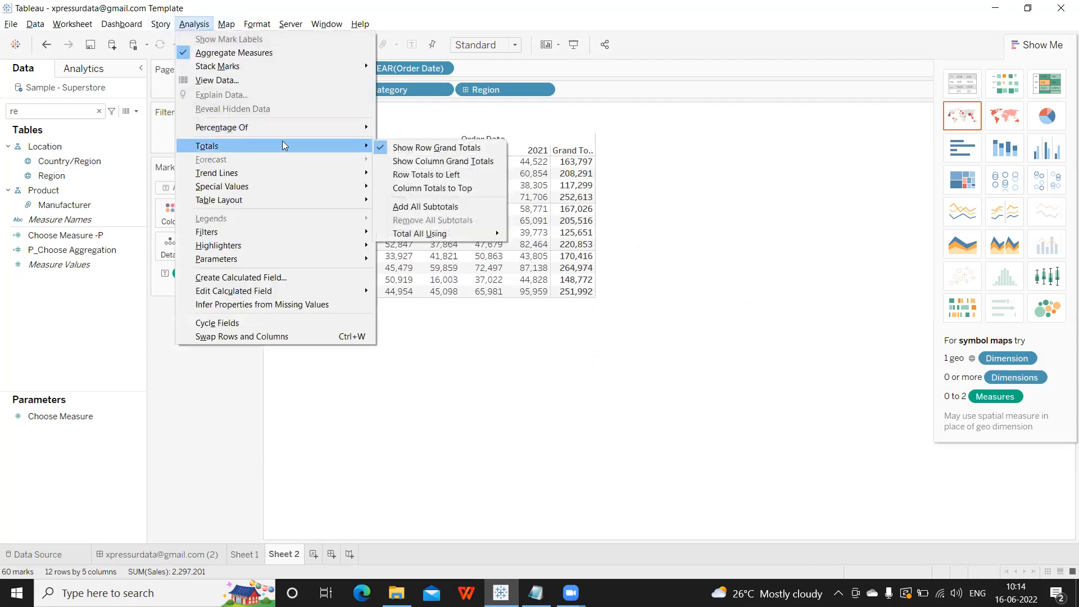
left_click(416, 163)
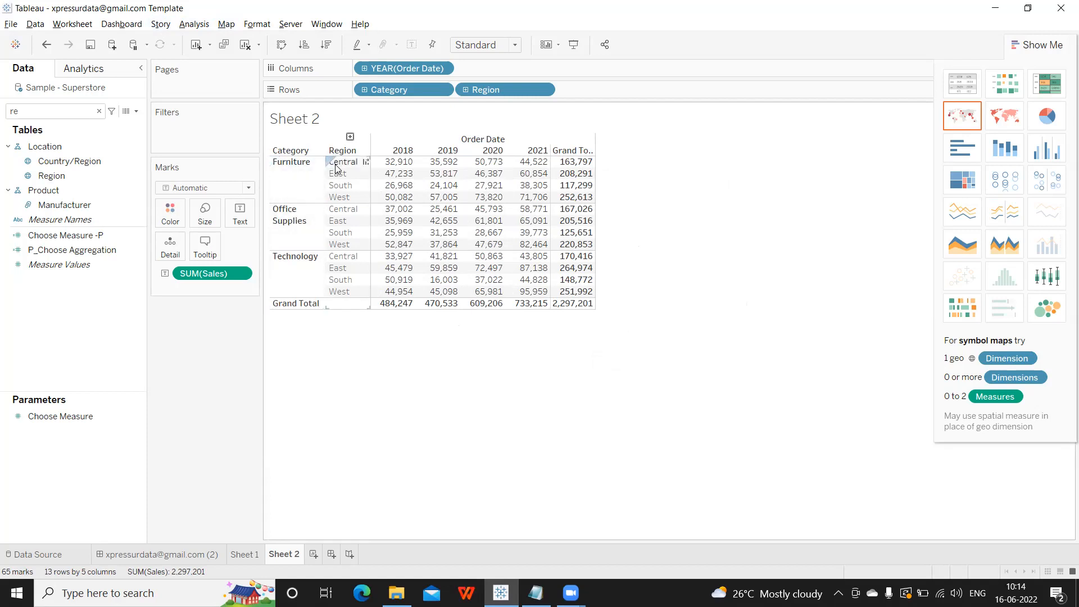
mouse_move(394, 162)
mouse_move(395, 304)
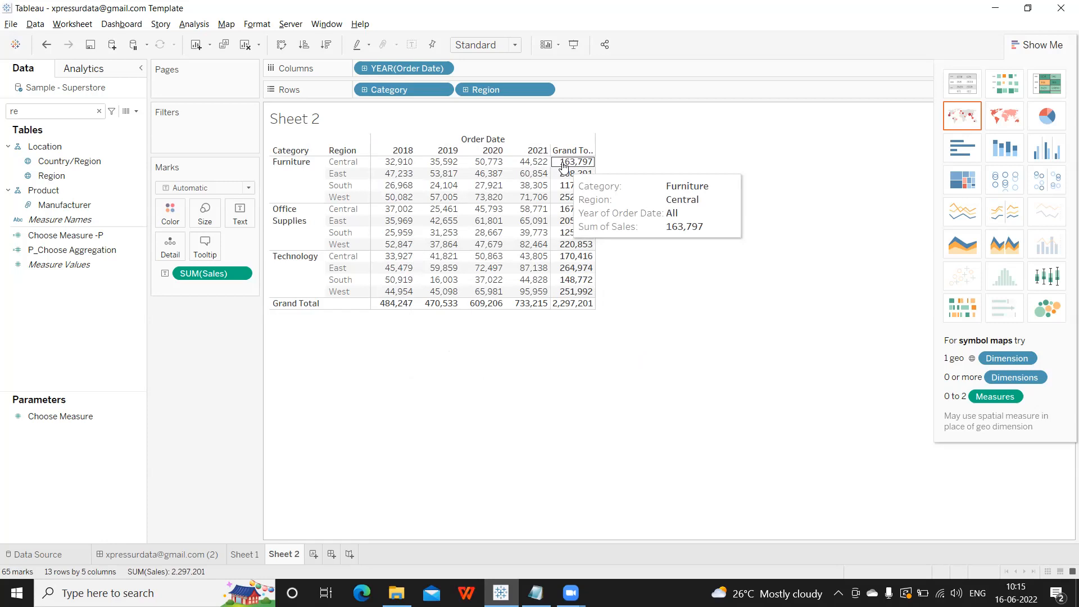
left_click(398, 161)
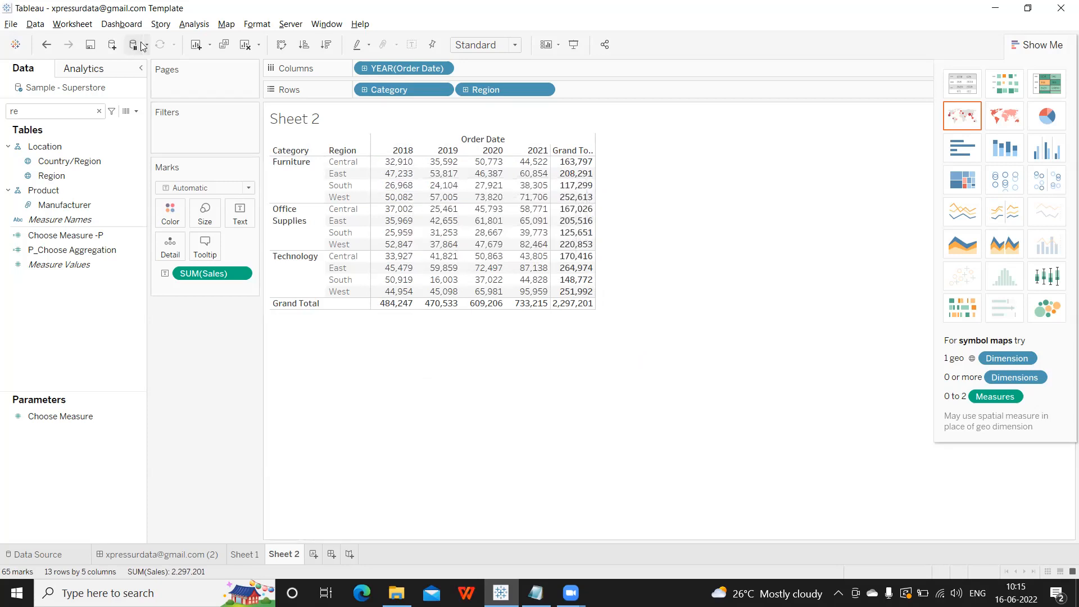
left_click(184, 25)
Place row grand totals on the left and column grand totals at the top.
mouse_move(201, 147)
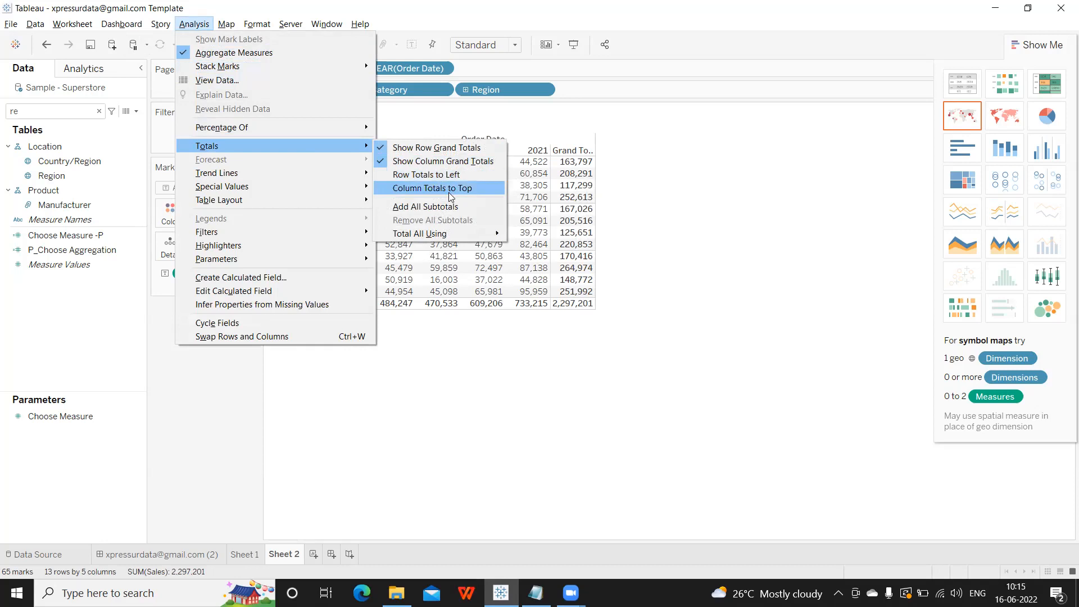
left_click(449, 176)
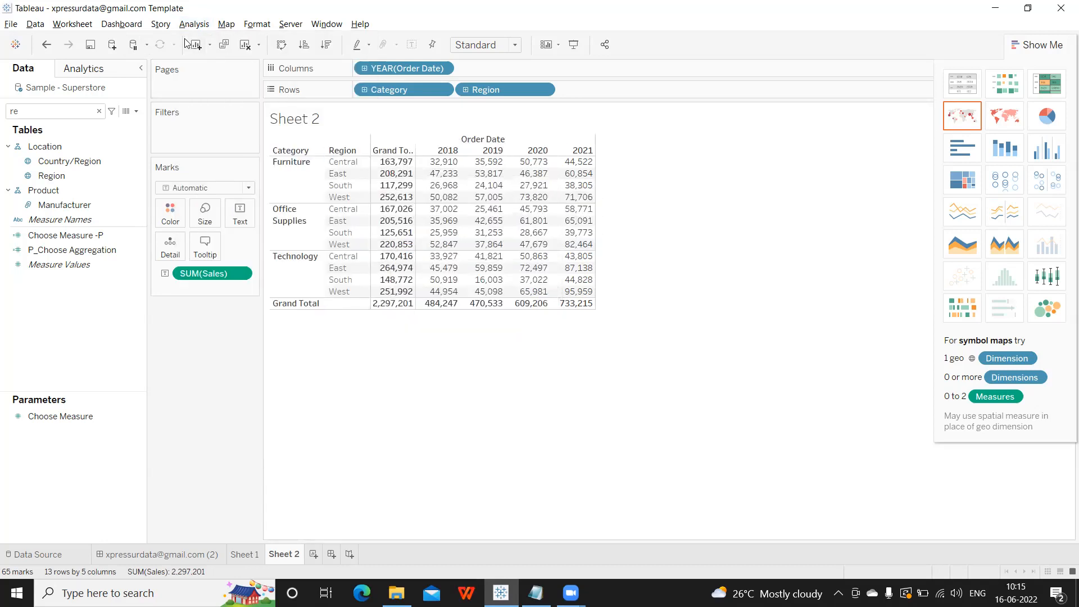
left_click(194, 24)
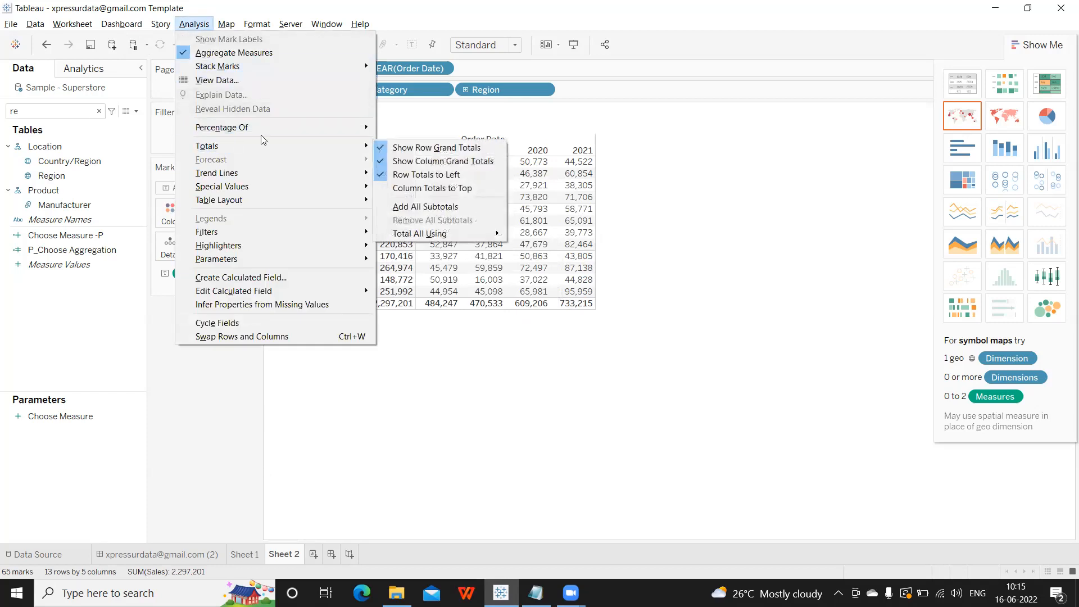
left_click(431, 188)
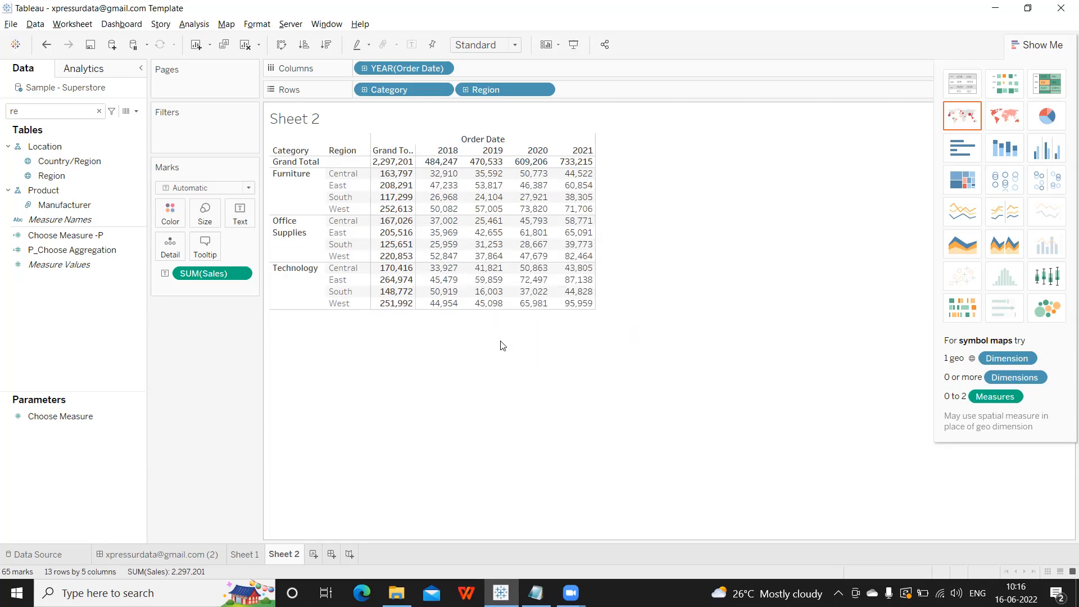
Append 'Conditional Formatting -' as a new line in the notes, then return to Tableau.
left_click(536, 592)
left_click(498, 491)
key("Return")
type("C")
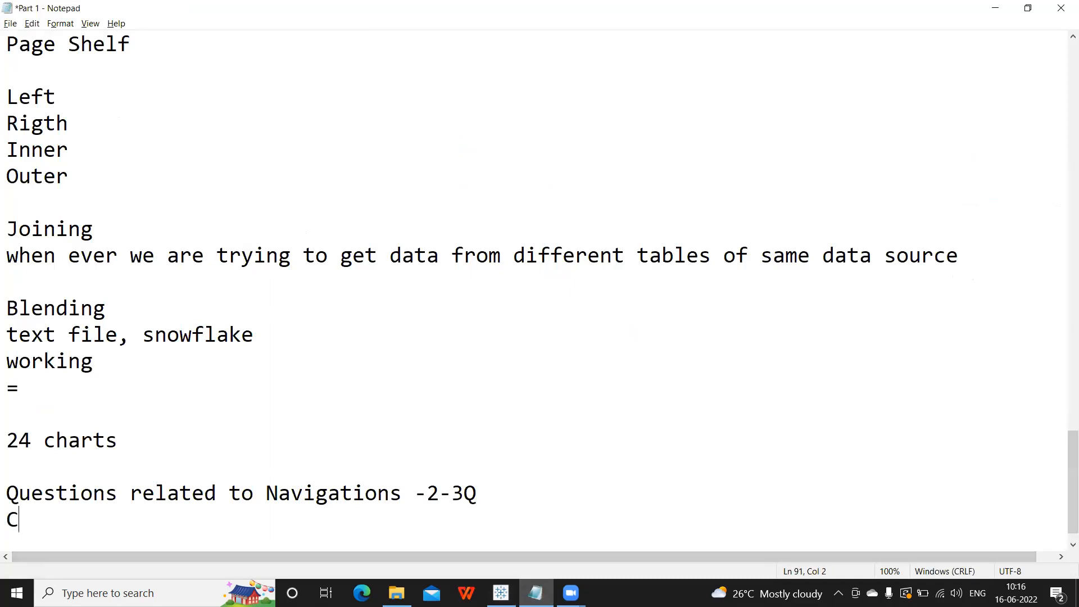
type("onditional F")
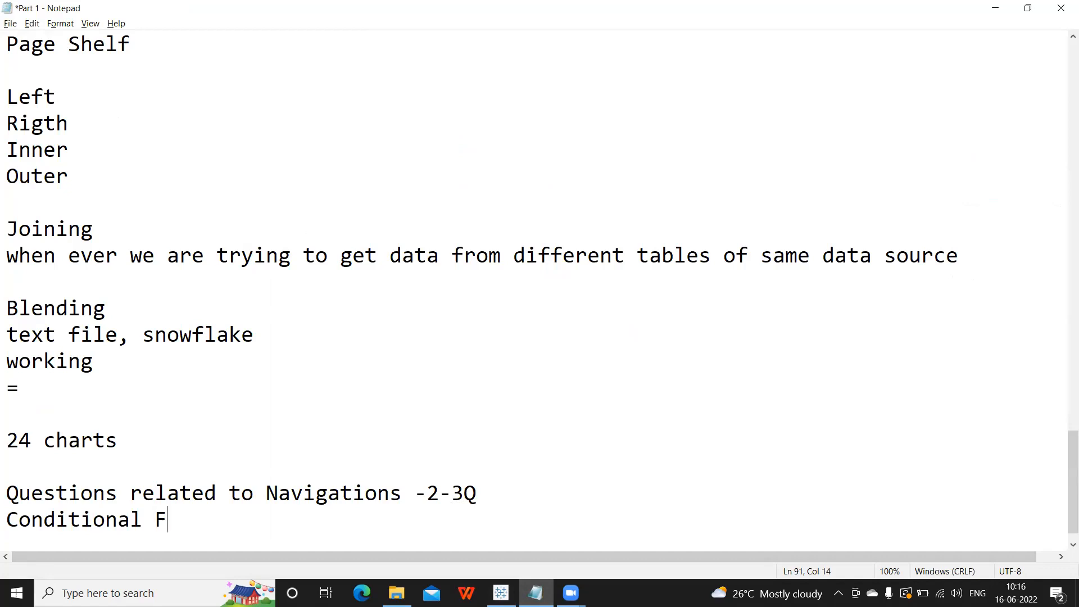
type("ormatting -")
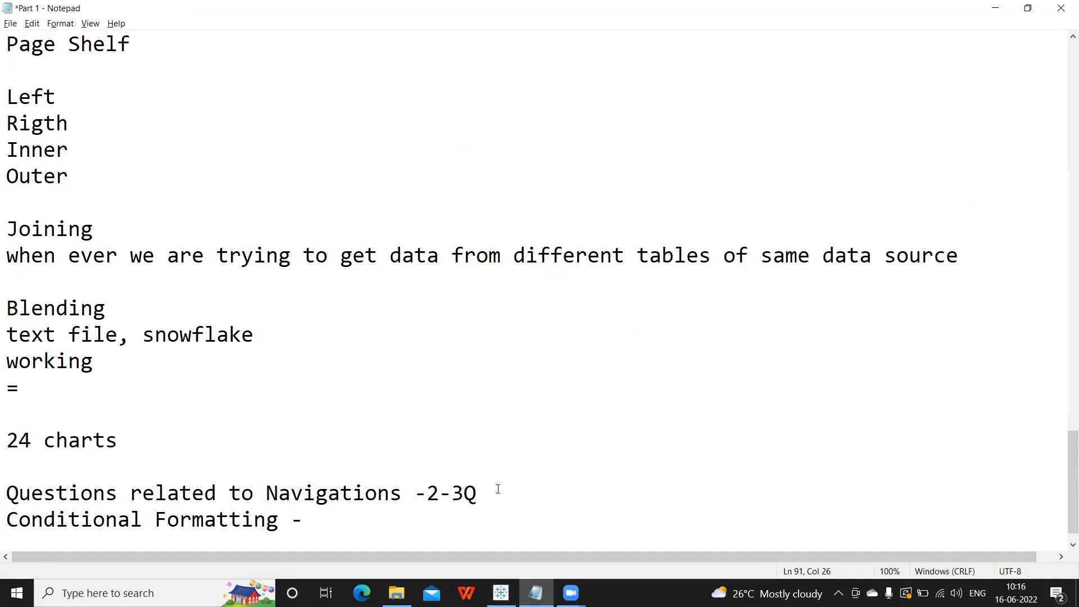
key("alt+Tab")
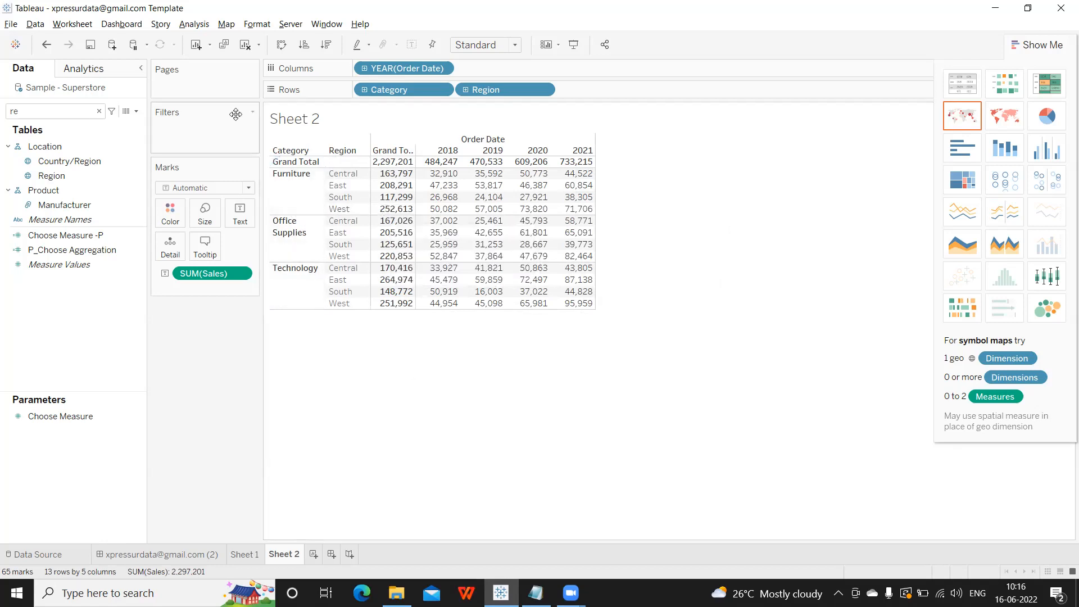
Add subtotal Total rows for every category with Analysis > Totals > Add All Subtotals.
left_click(198, 27)
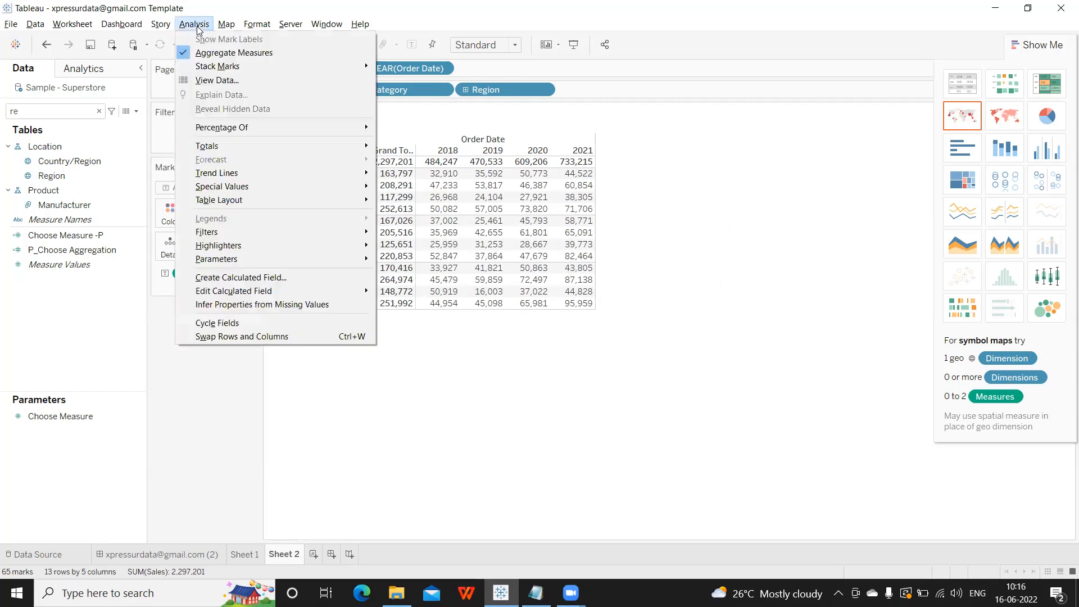
mouse_move(224, 147)
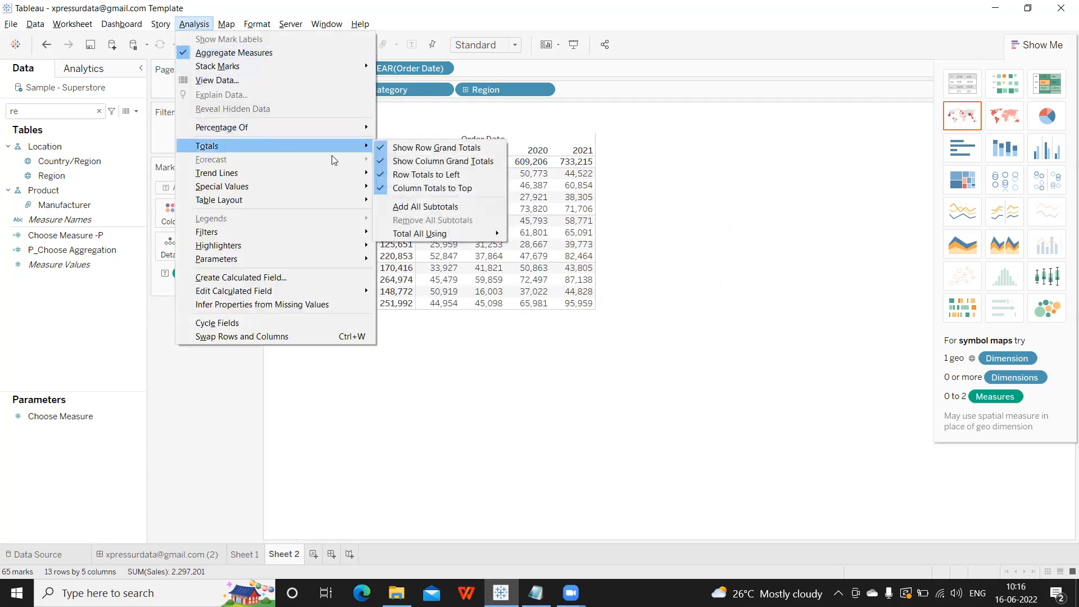
left_click(410, 208)
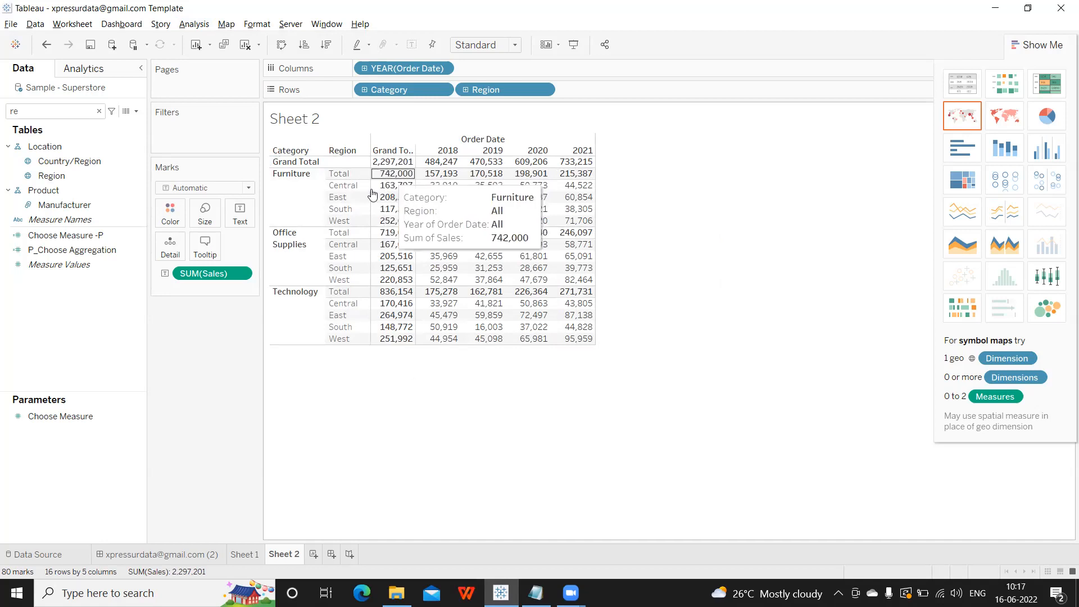
Try Average aggregation on the Furniture, Office Supplies and Technology total rows, then undo it.
left_click(348, 235)
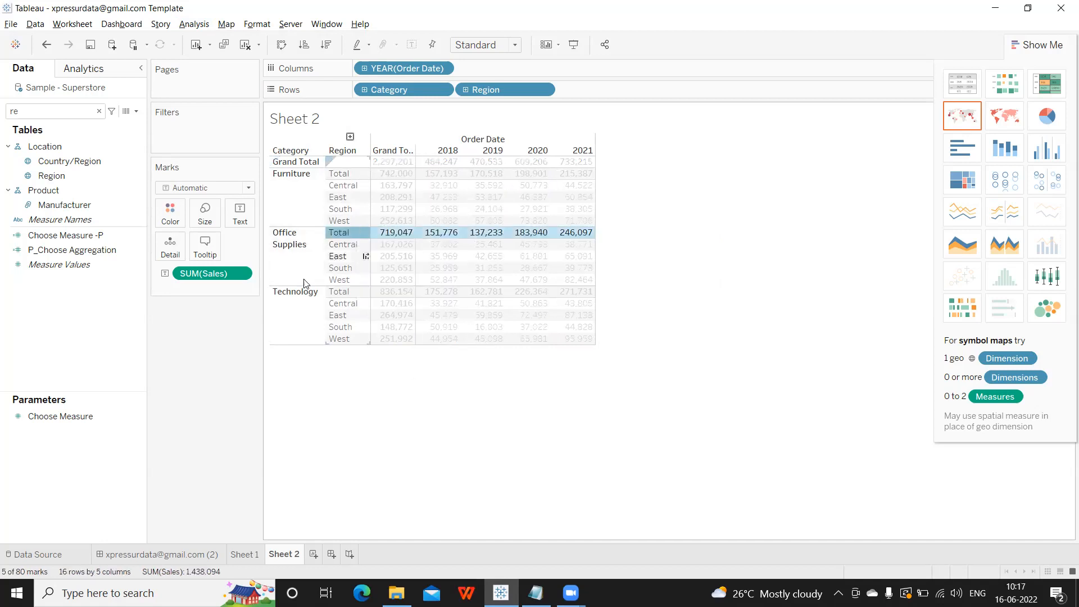
left_click(293, 296)
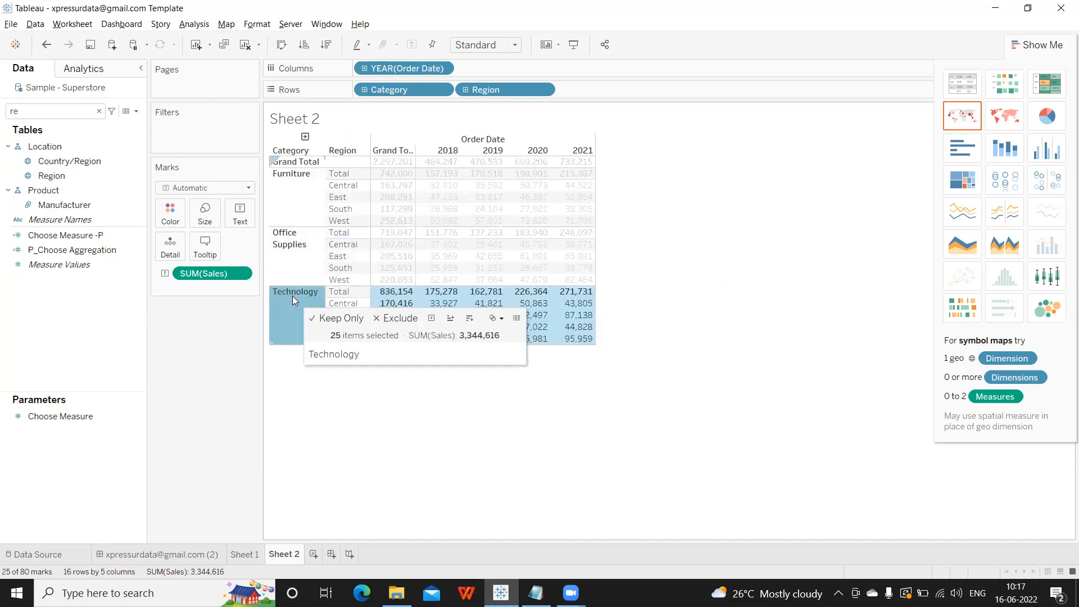
left_click(339, 294)
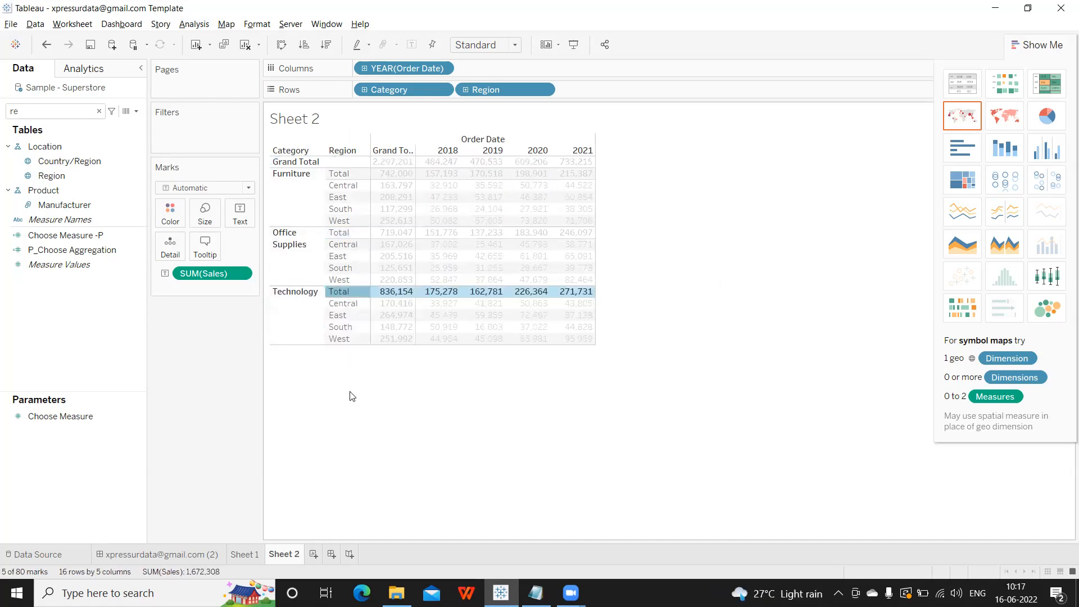
left_click(347, 176)
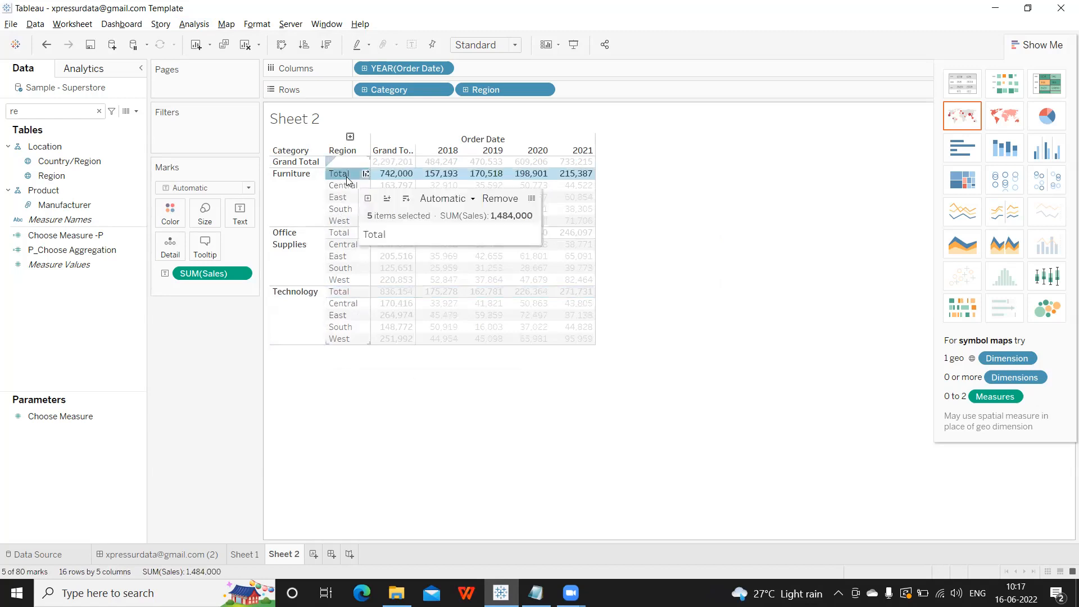
left_click(471, 199)
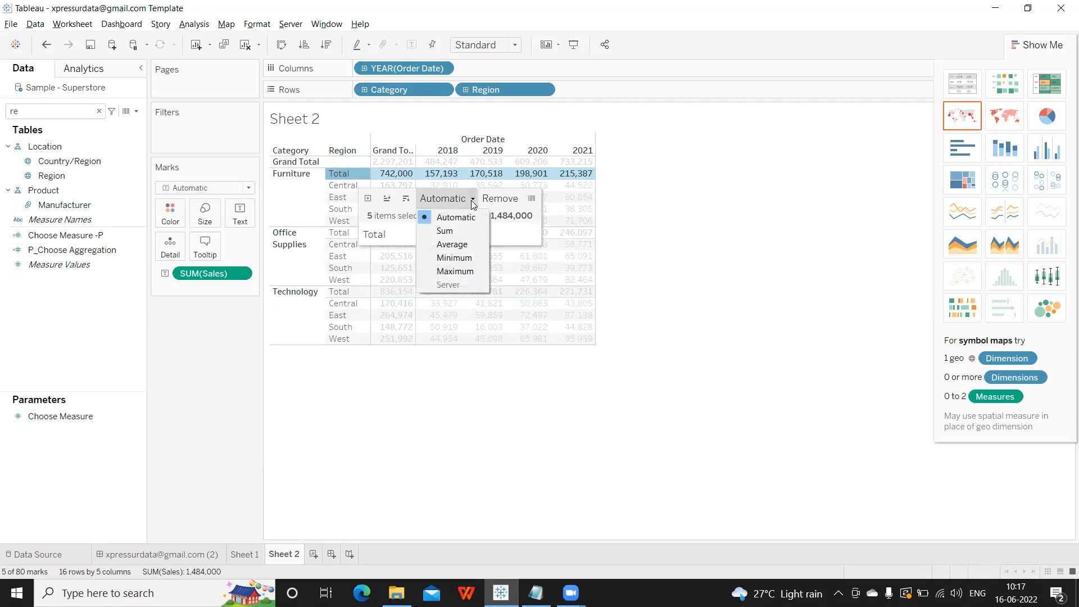
left_click(452, 244)
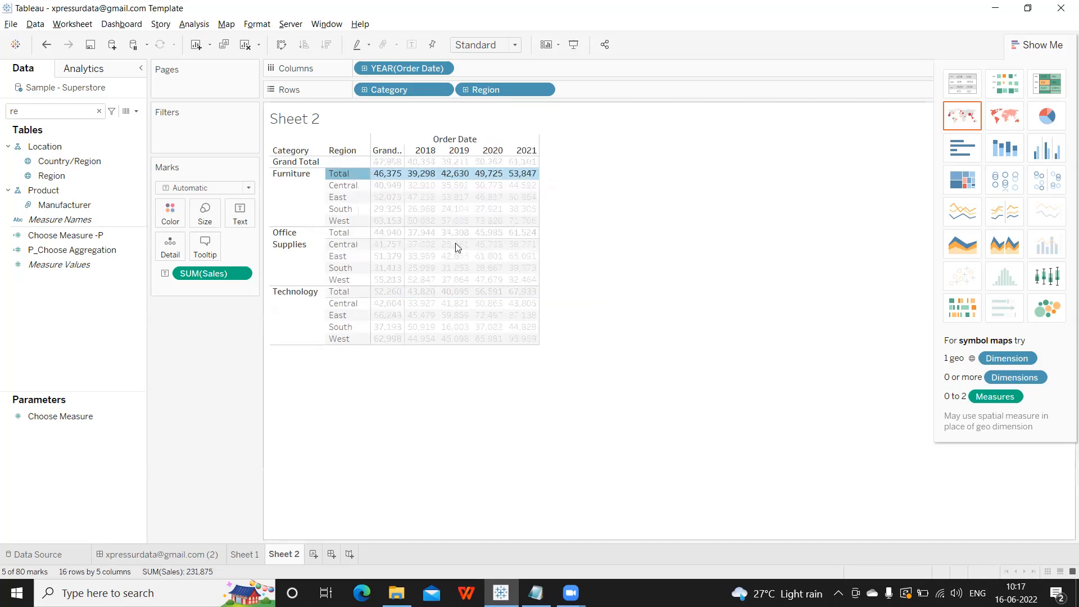
left_click(579, 200)
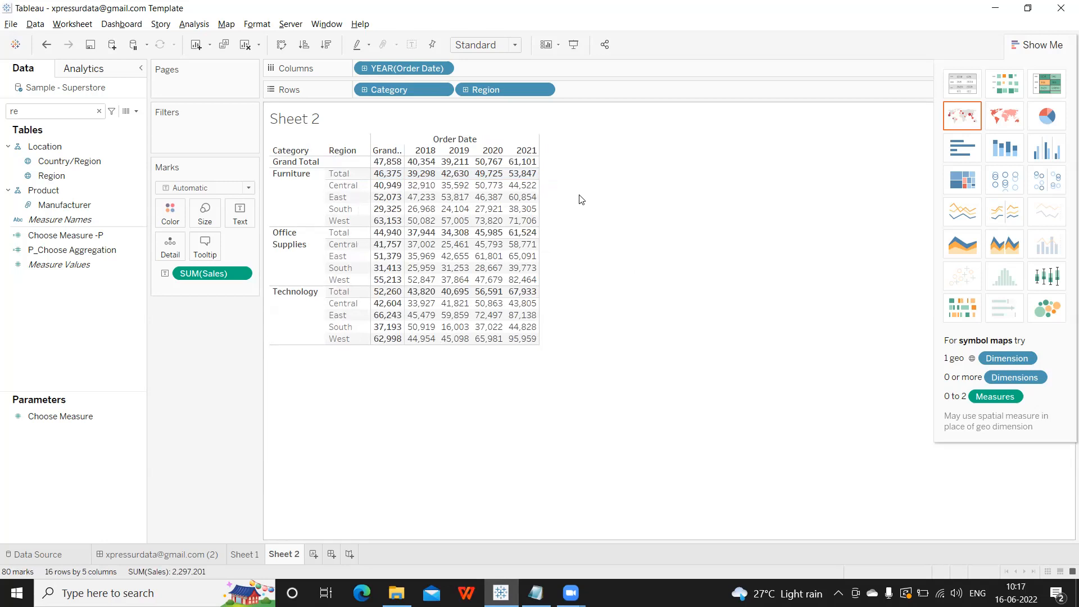
key("ctrl+z")
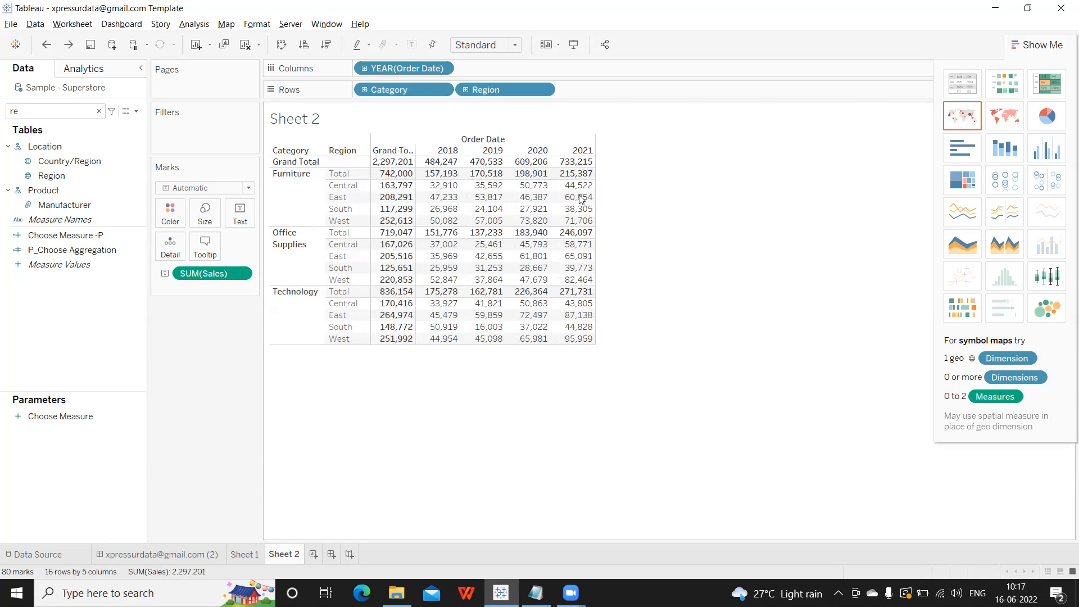
right_click(348, 175)
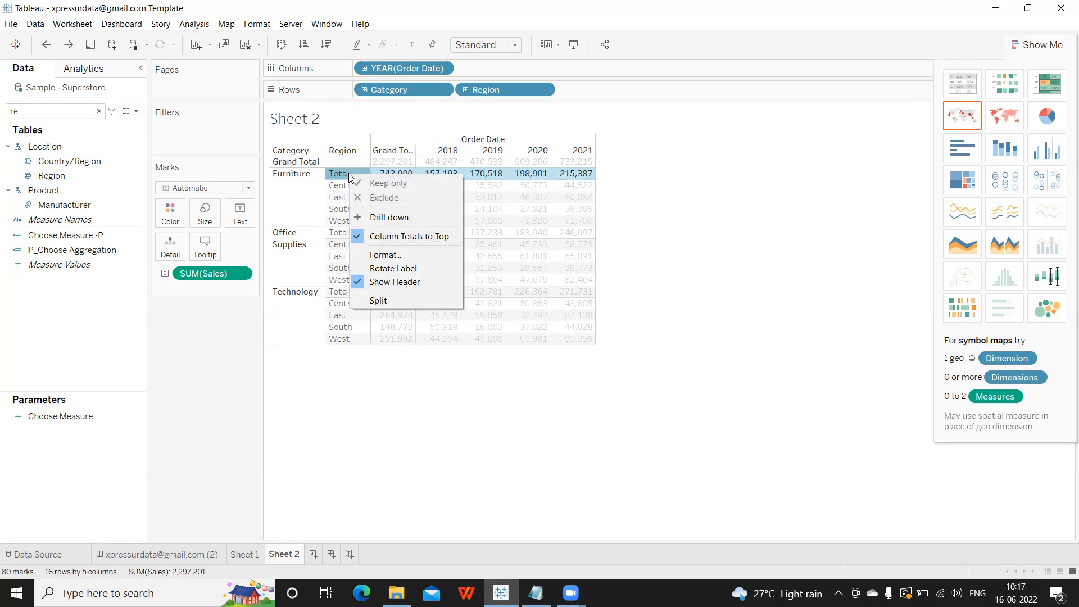
left_click(379, 273)
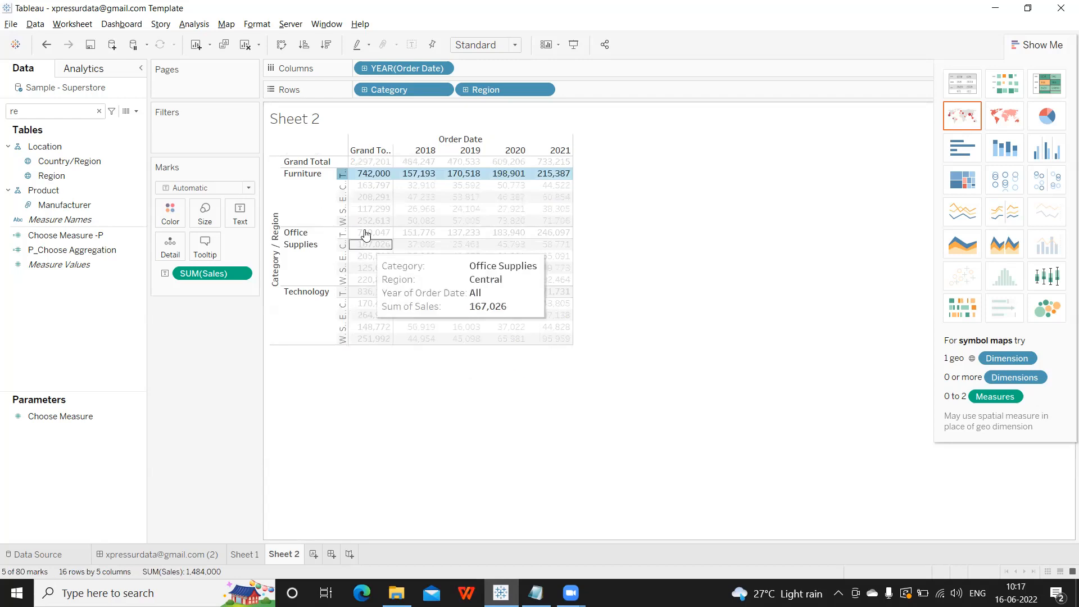
mouse_move(343, 175)
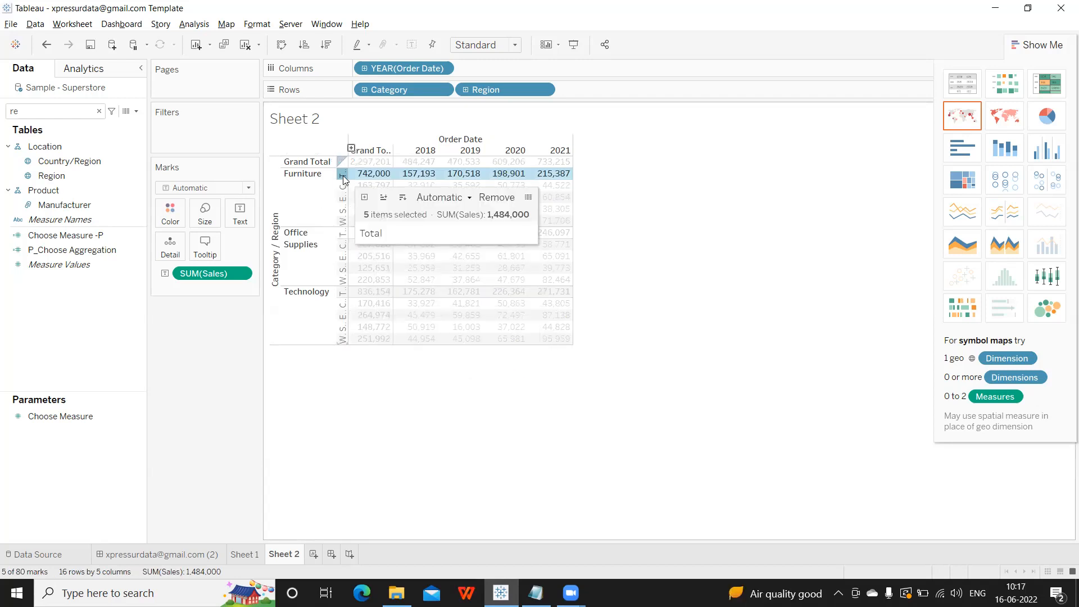
key("ctrl+z")
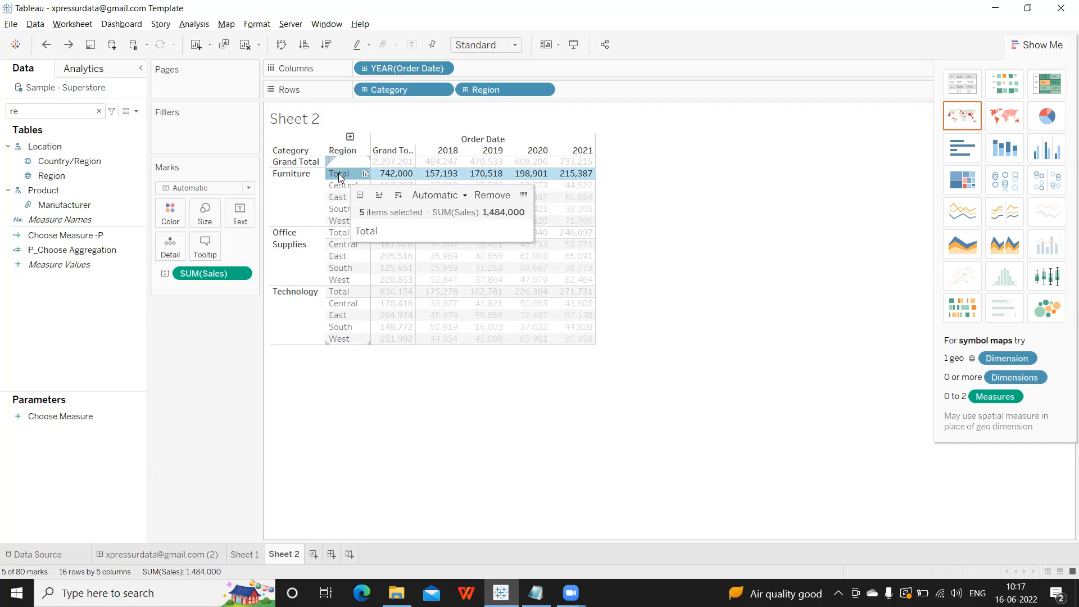
right_click(338, 173)
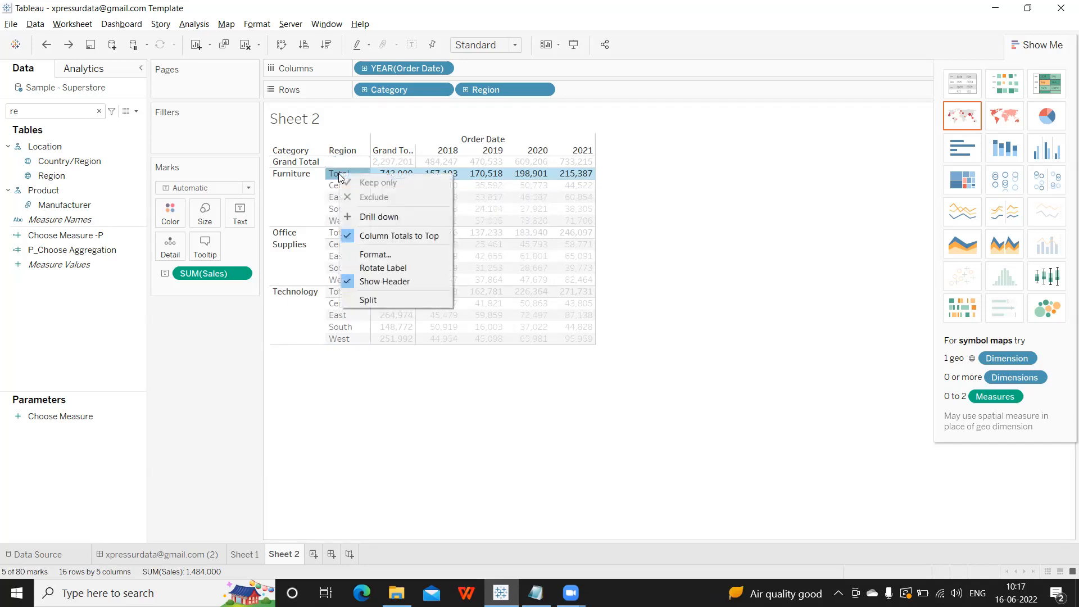
left_click(366, 299)
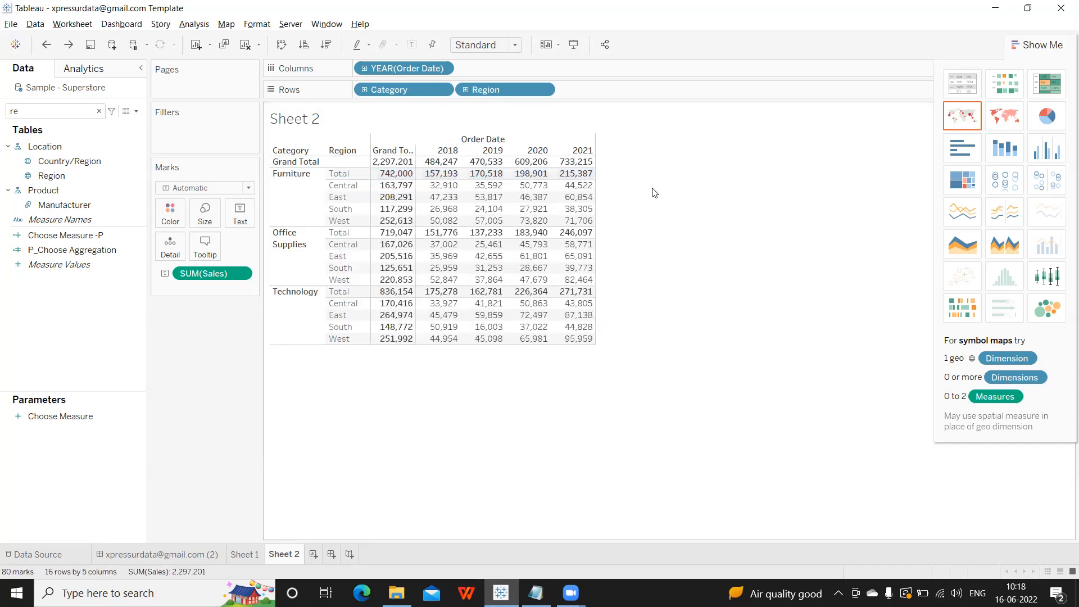
right_click(339, 175)
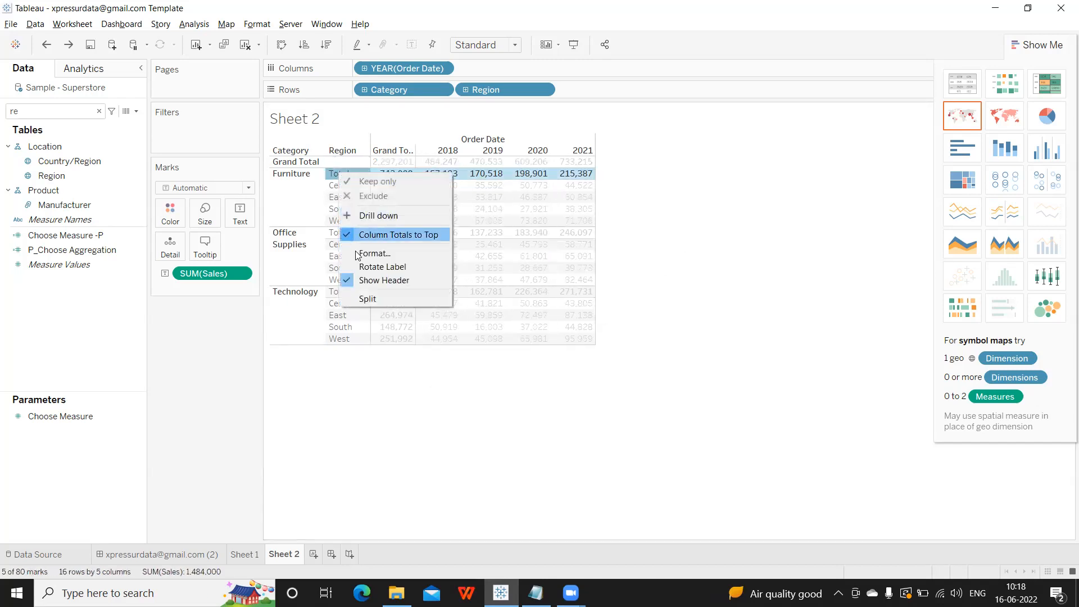
left_click(362, 299)
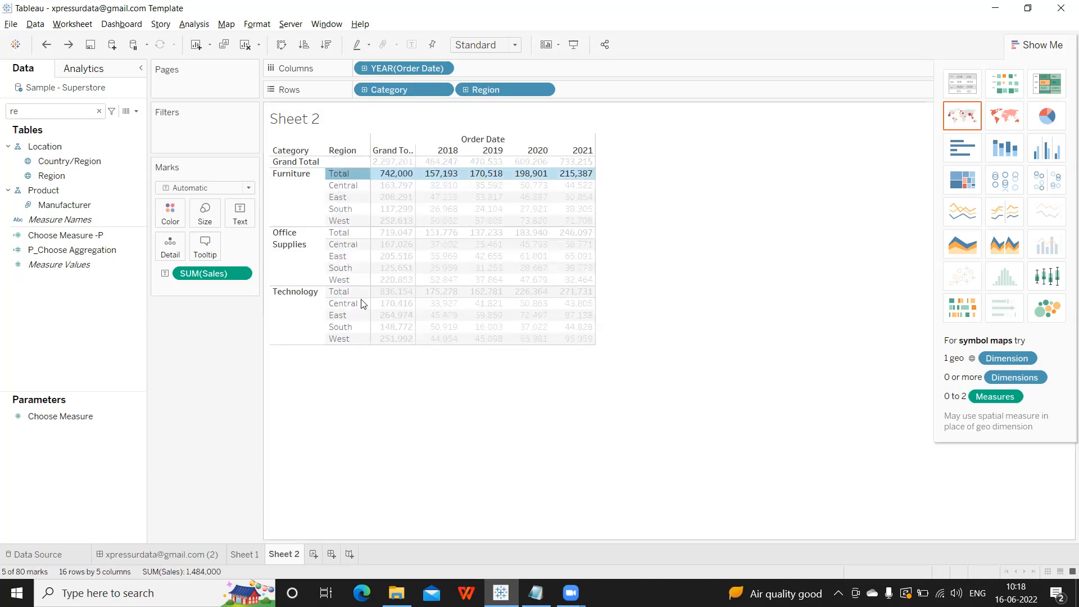
right_click(348, 197)
left_click(373, 331)
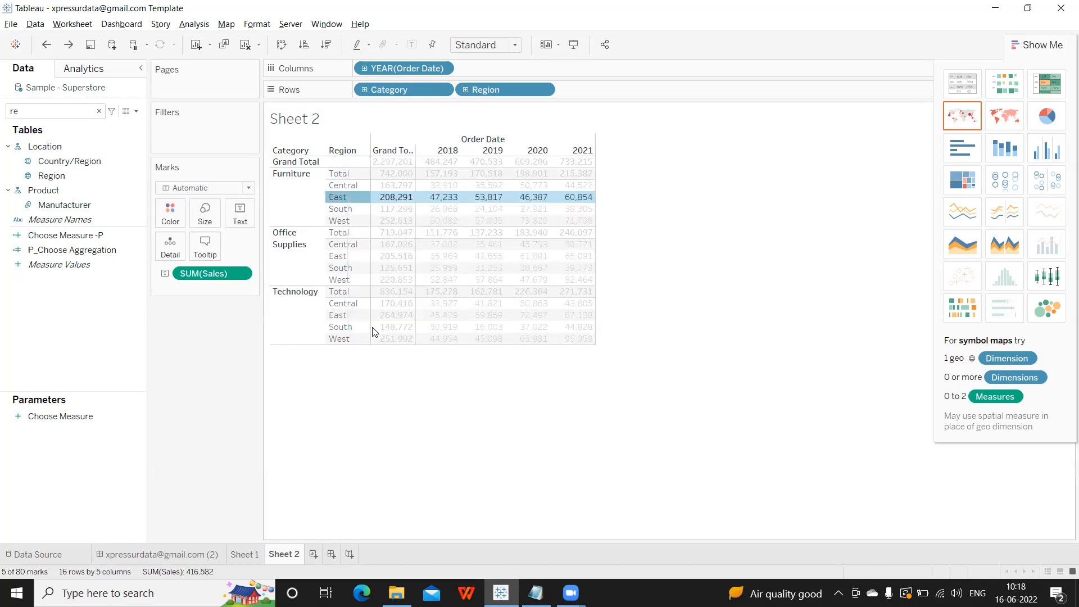
left_click(696, 213)
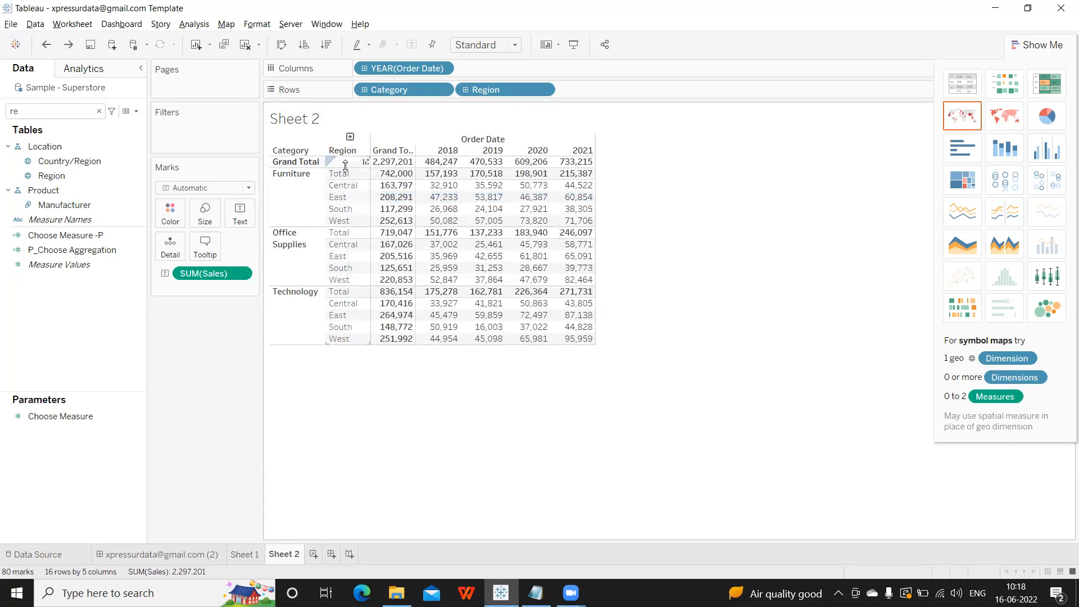
right_click(347, 186)
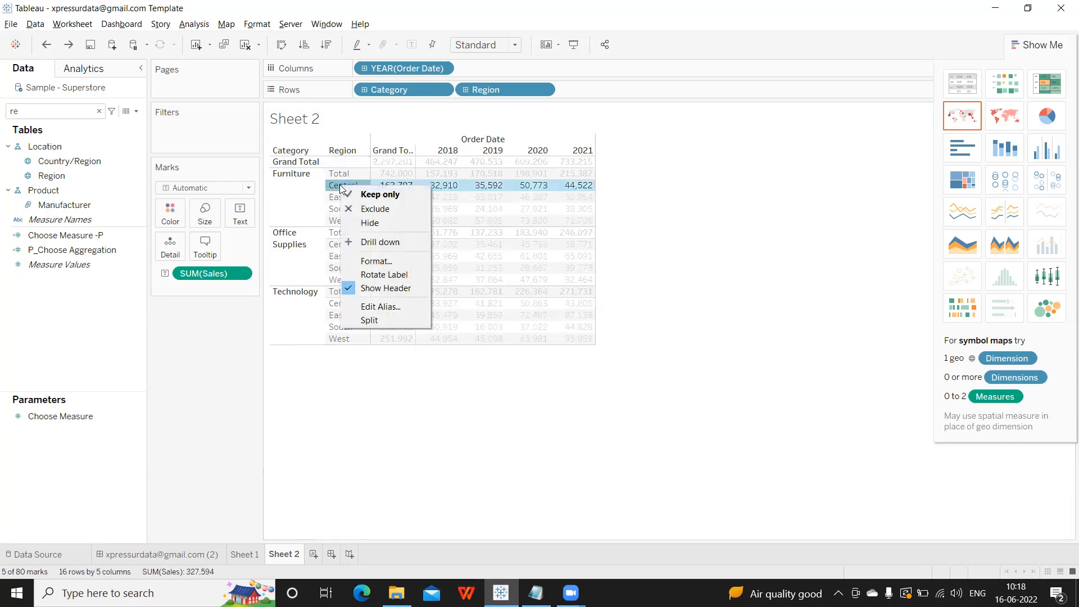
After an aborted first try, alias the Central region as C.
left_click(371, 306)
left_click_drag(504, 286, 407, 272)
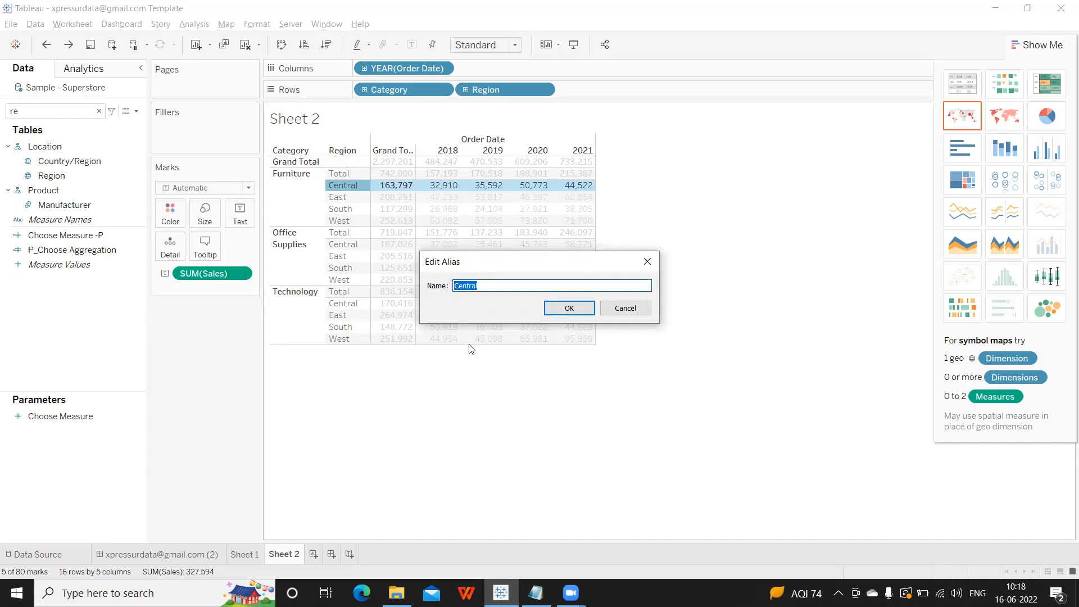
left_click(614, 313)
left_click(605, 227)
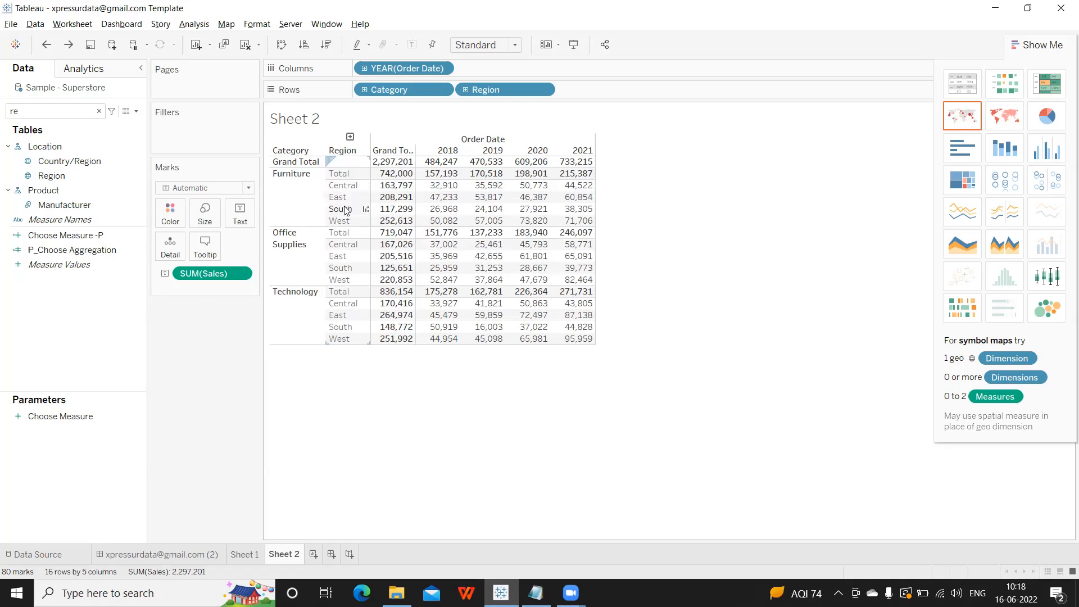
right_click(342, 186)
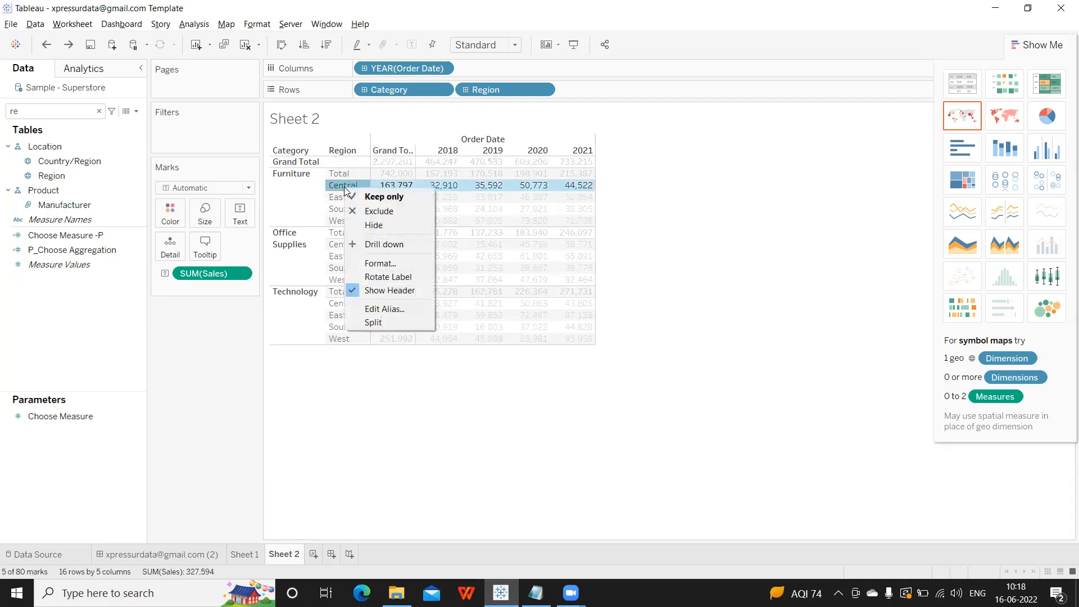
left_click(372, 309)
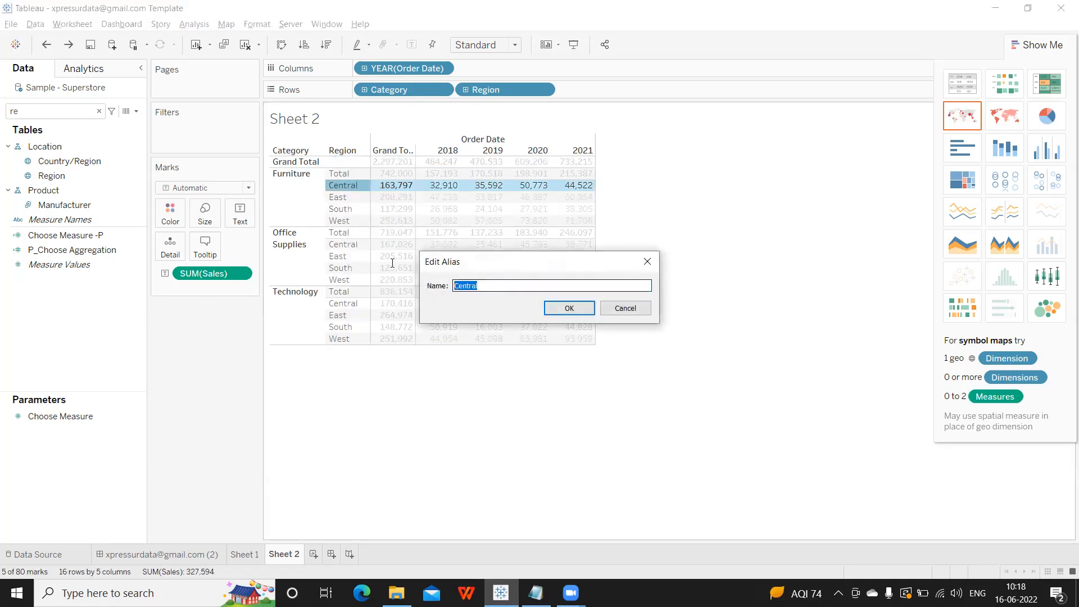
type("C")
left_click(558, 309)
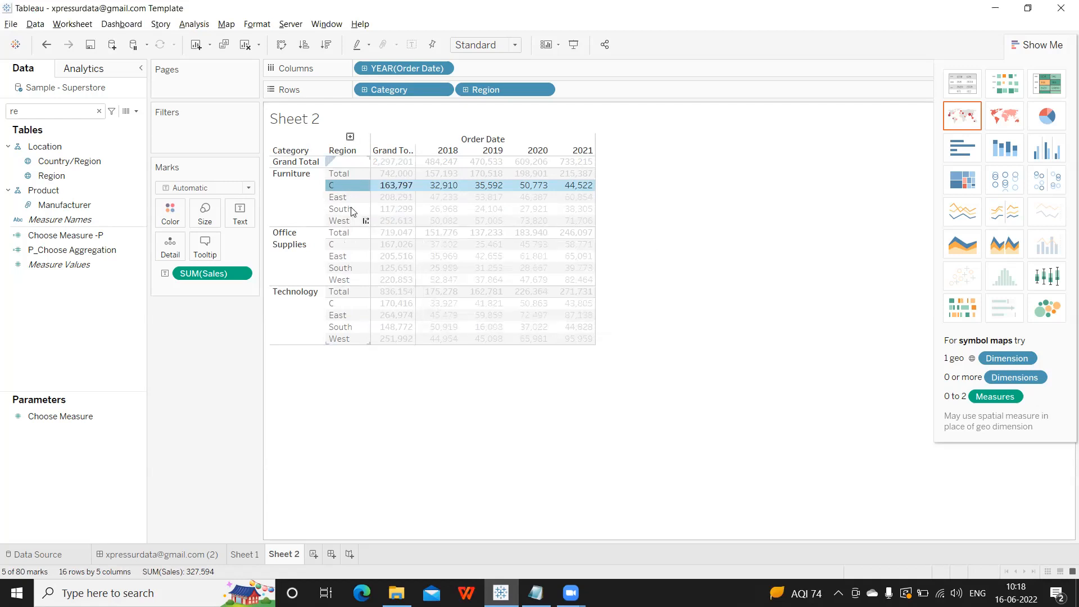
Alias the East, South and West regions as E, S and W.
right_click(337, 198)
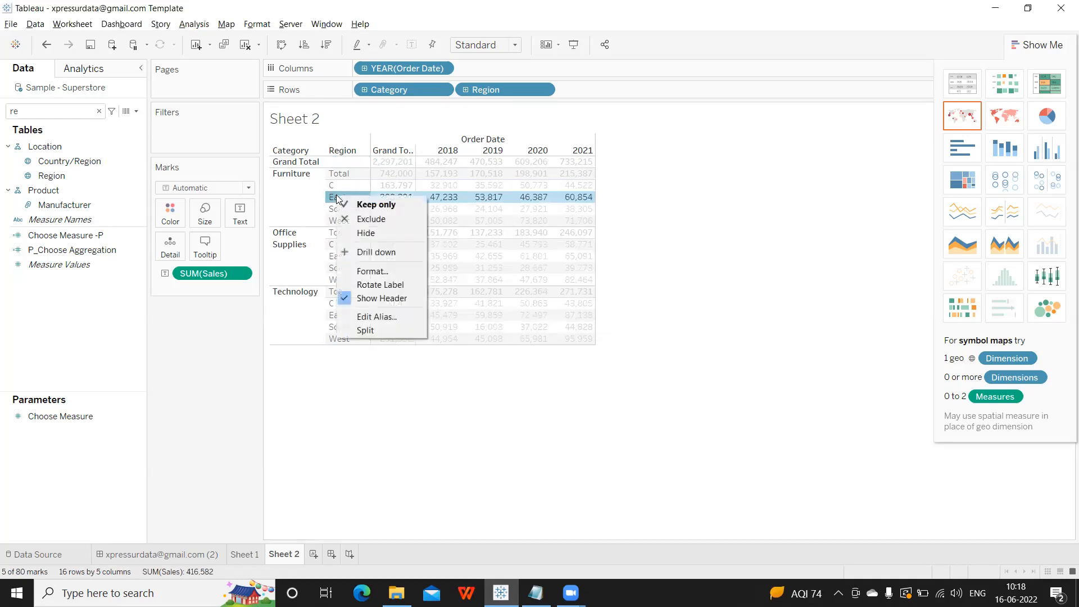
left_click(369, 316)
type("E")
left_click(559, 309)
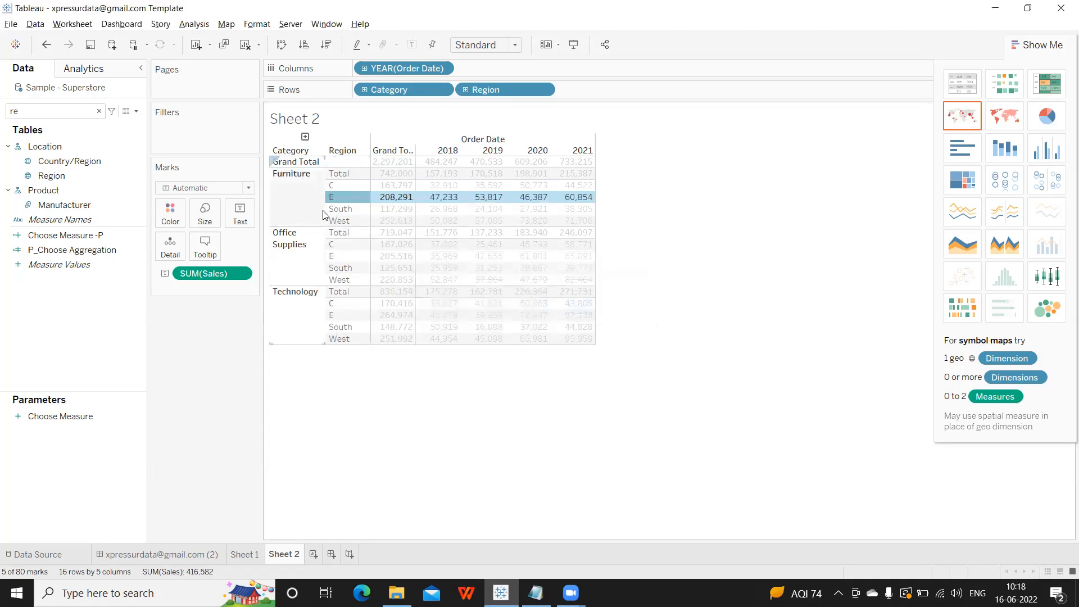
right_click(333, 209)
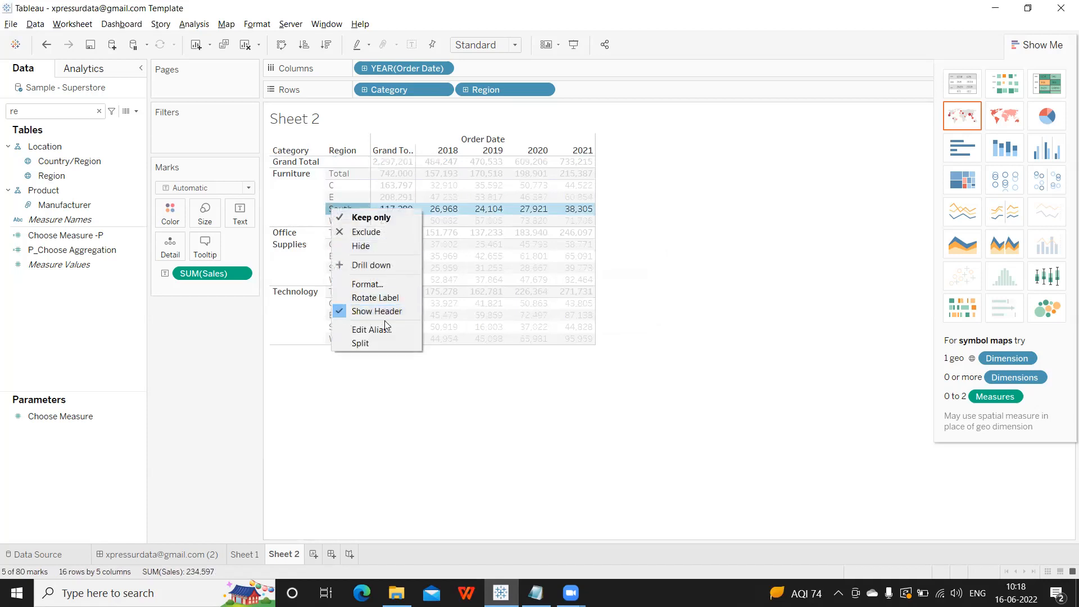
left_click(383, 329)
type("S")
left_click(553, 307)
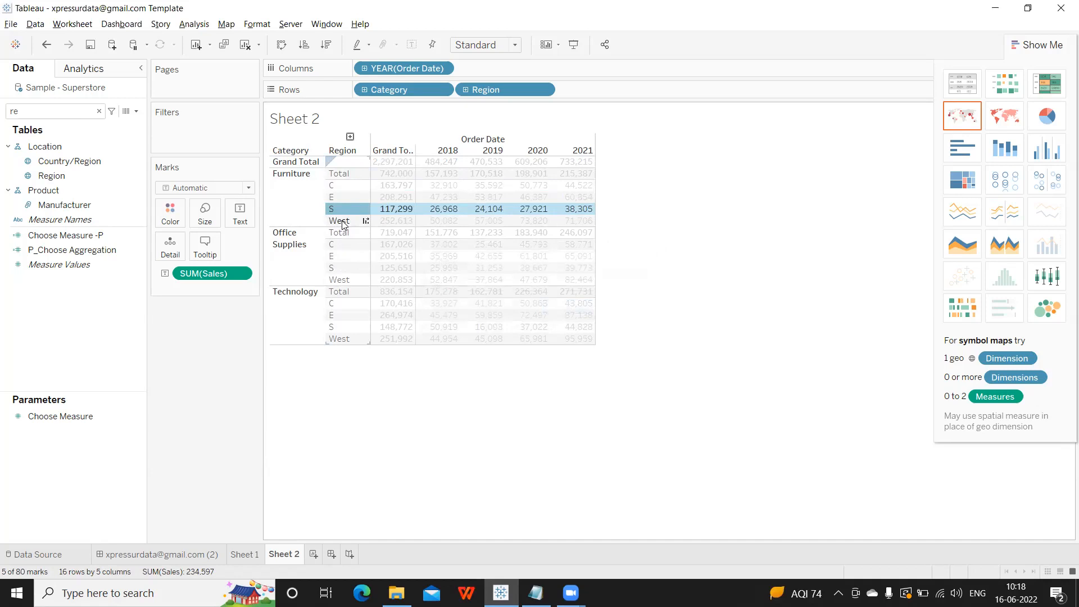
right_click(344, 222)
left_click(378, 340)
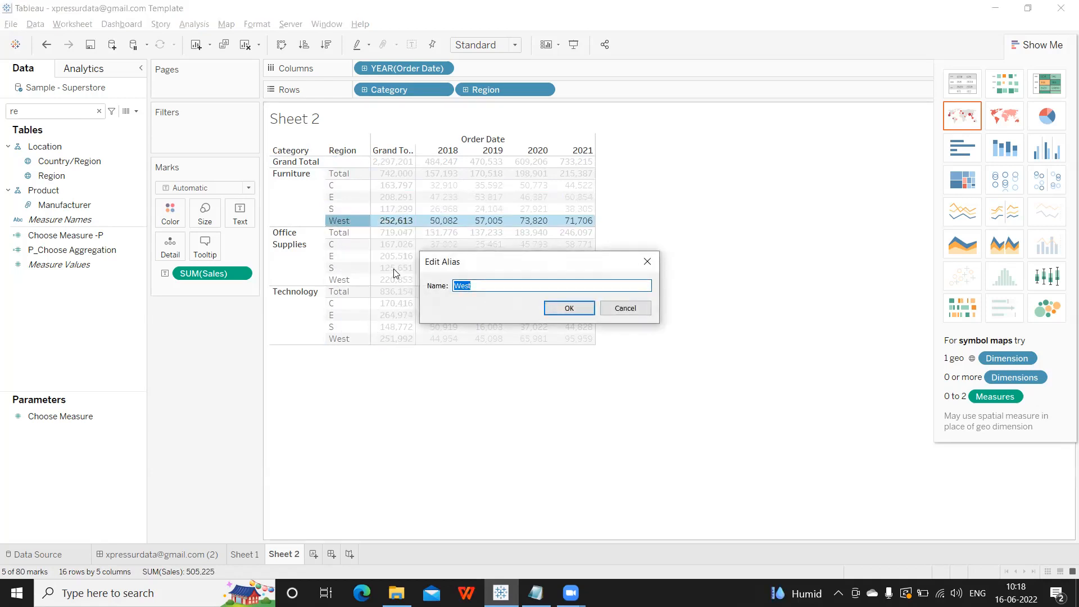
type("W")
left_click(553, 307)
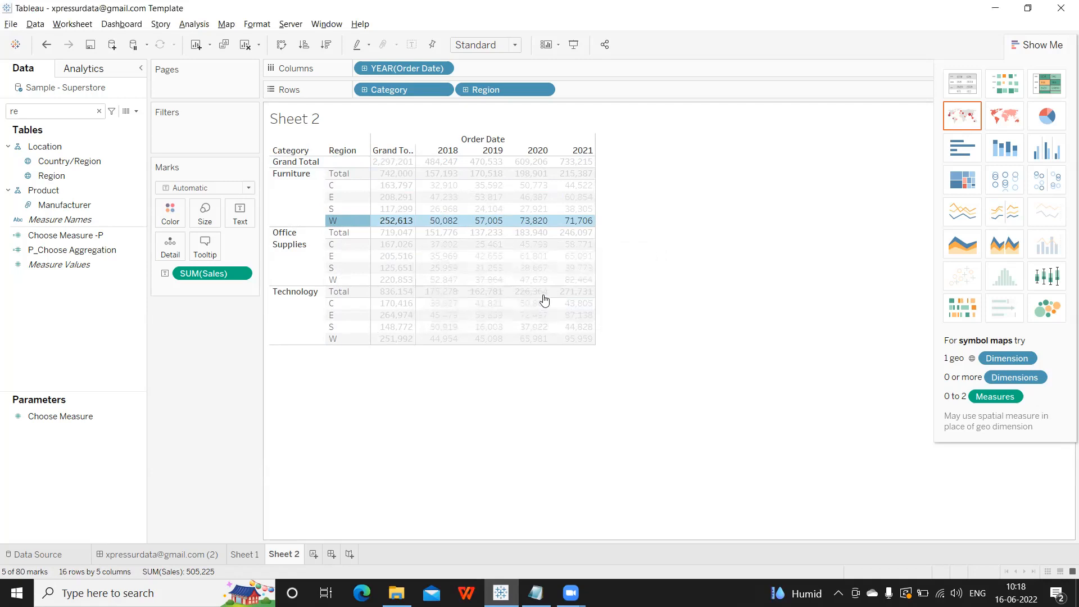
left_click(769, 275)
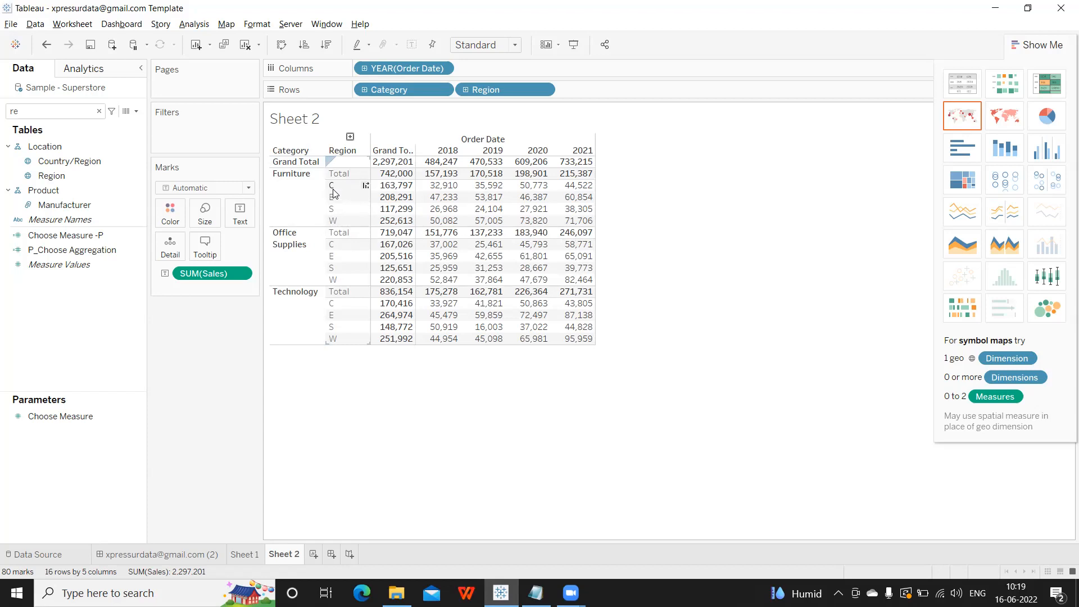
In Notepad, add a 'Question:' line listing 'North , South, East, West' and 'N S E W'.
left_click(536, 593)
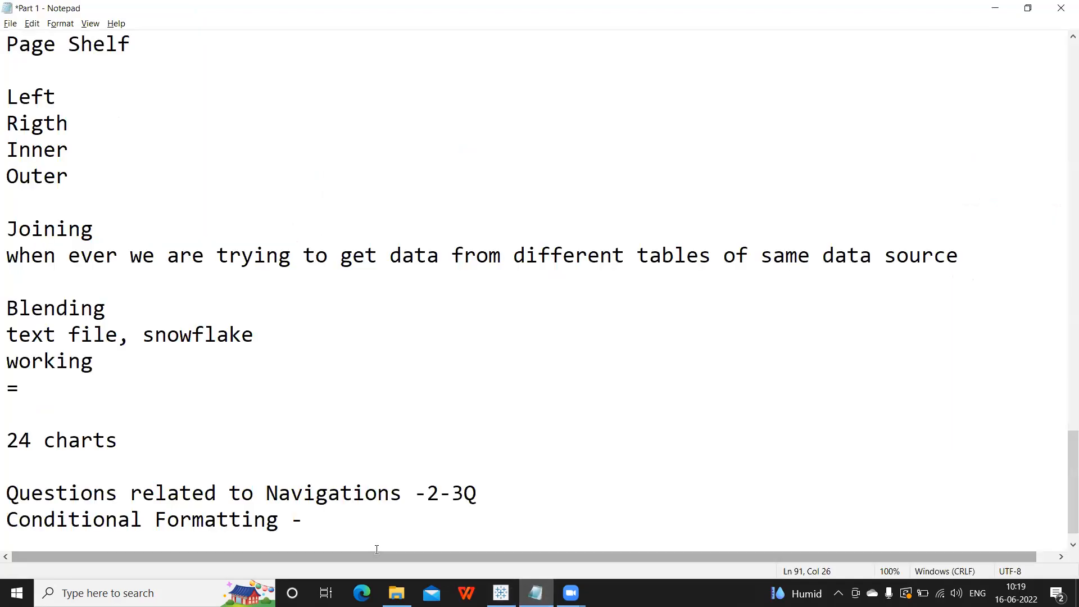
key("Return")
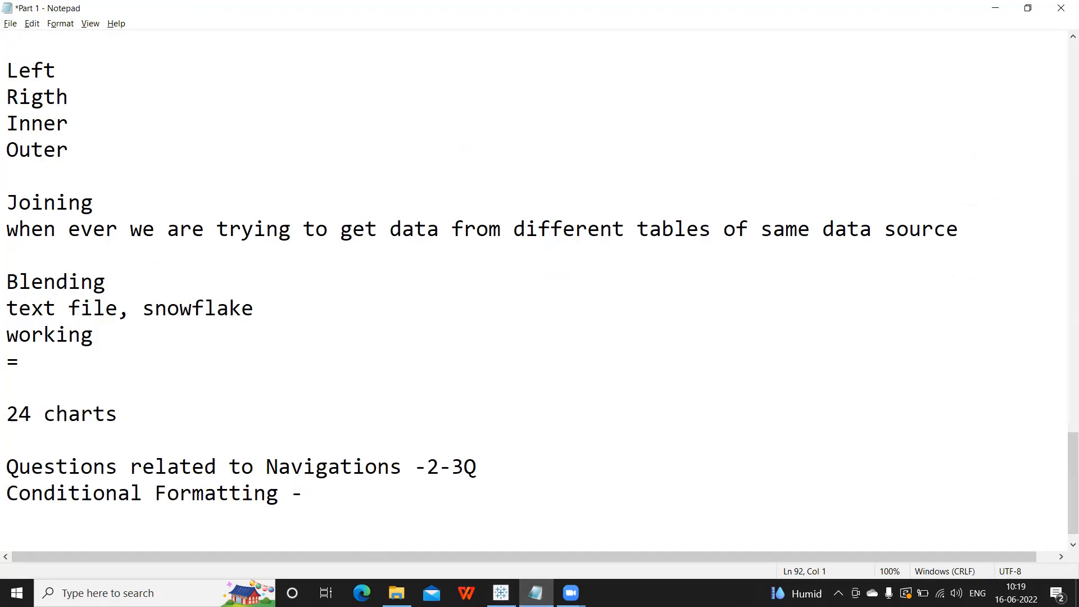
type("Q")
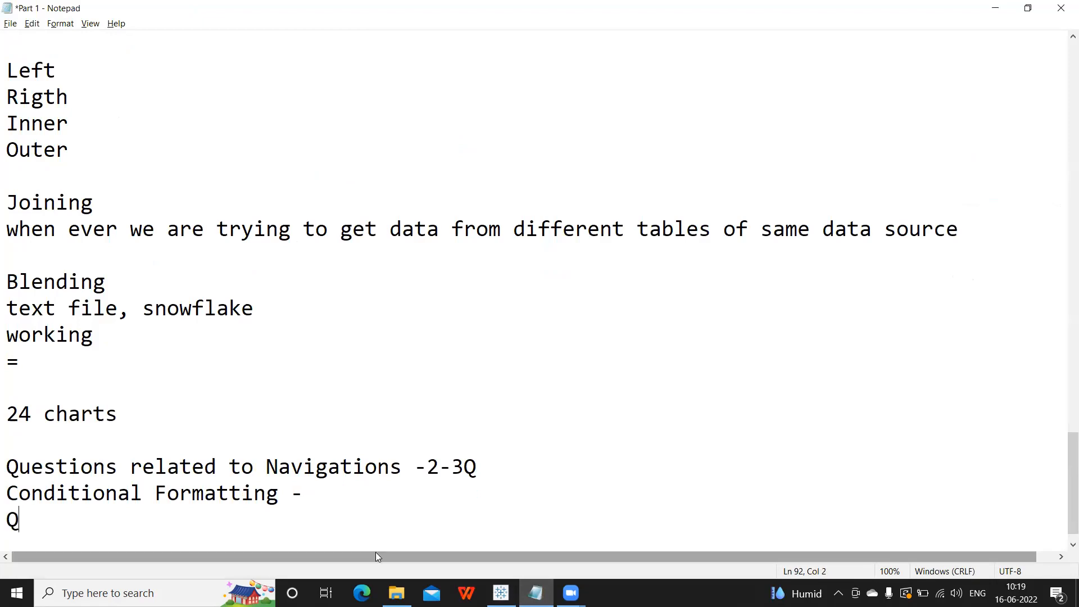
type("uestion:")
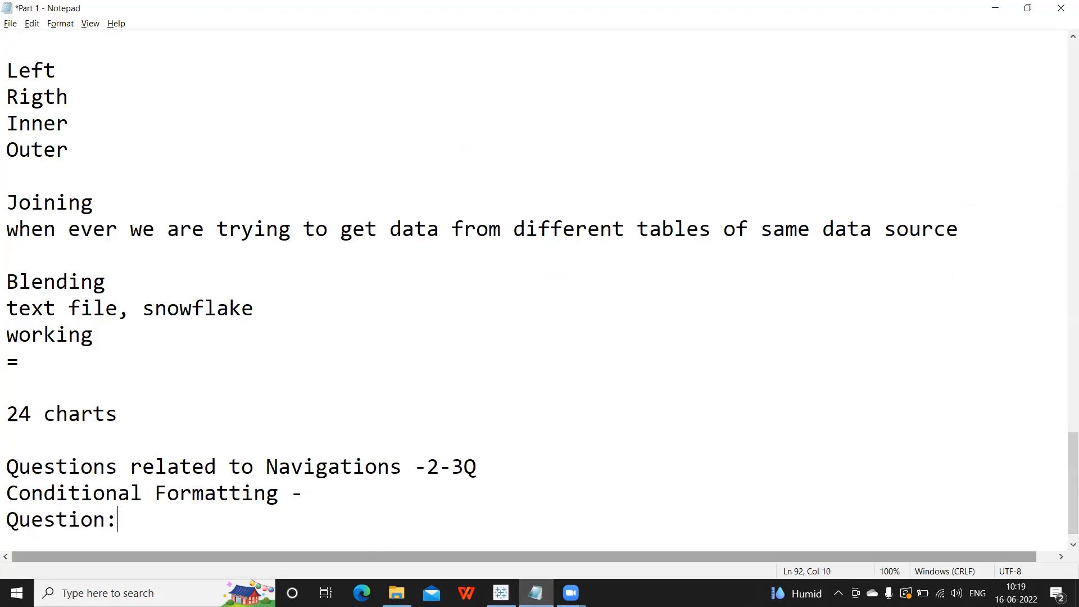
key("Return")
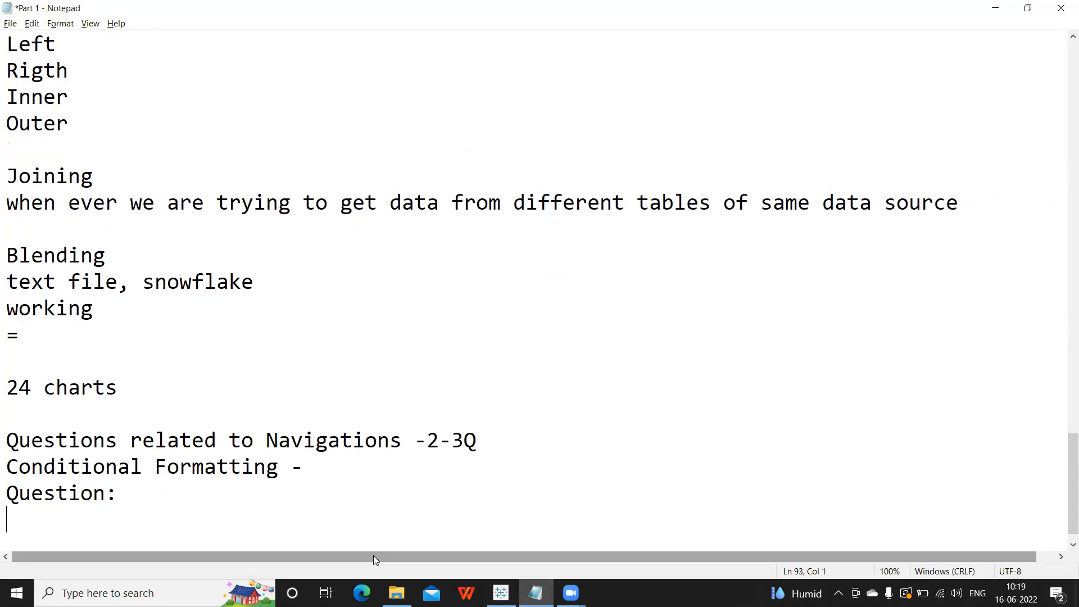
type("Nor")
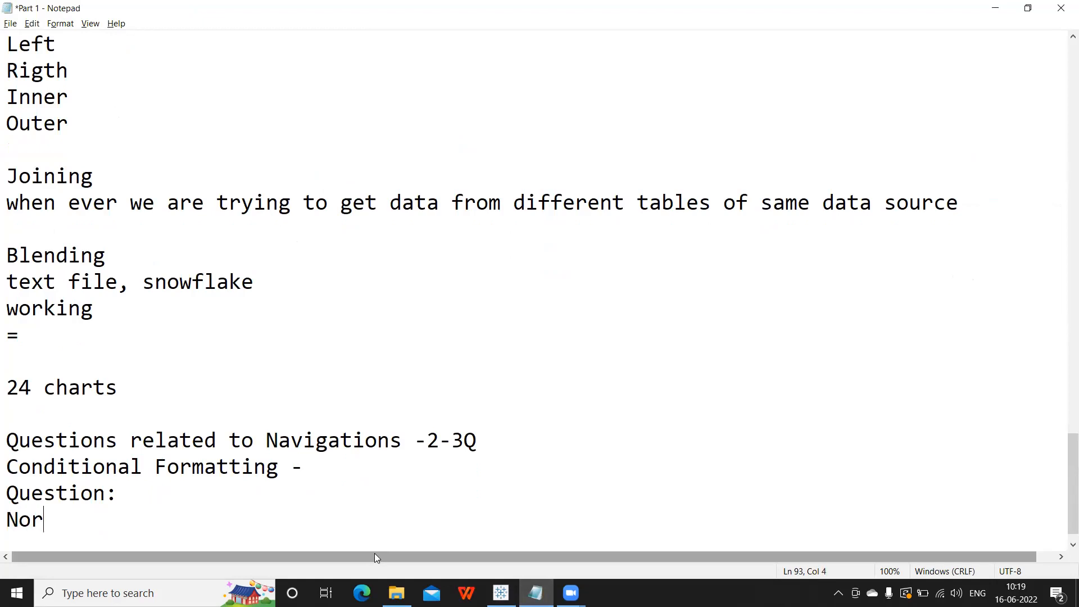
type("th , S")
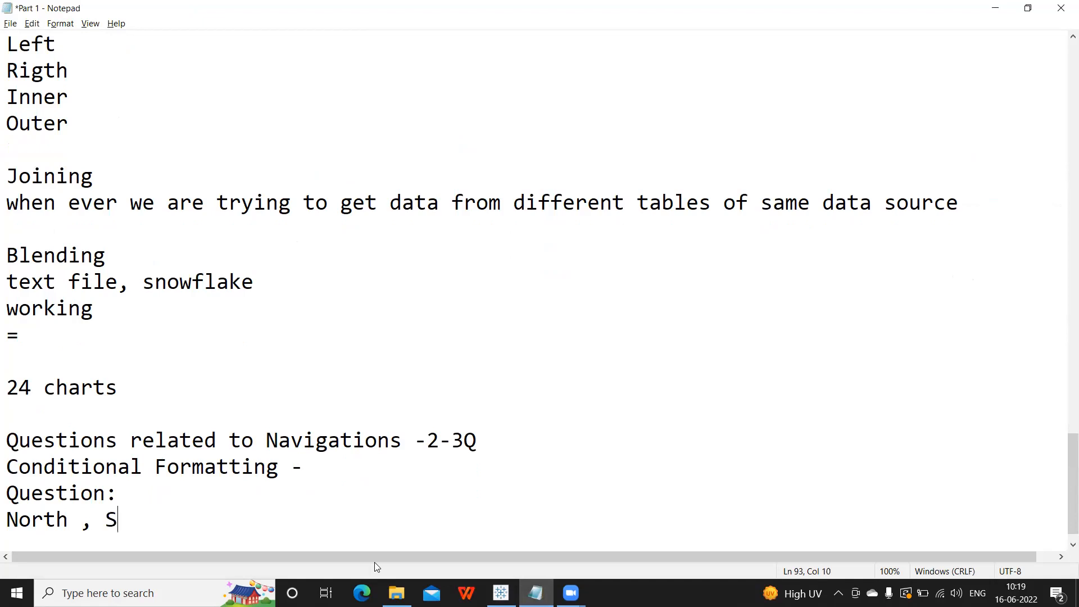
type("outh, East, West")
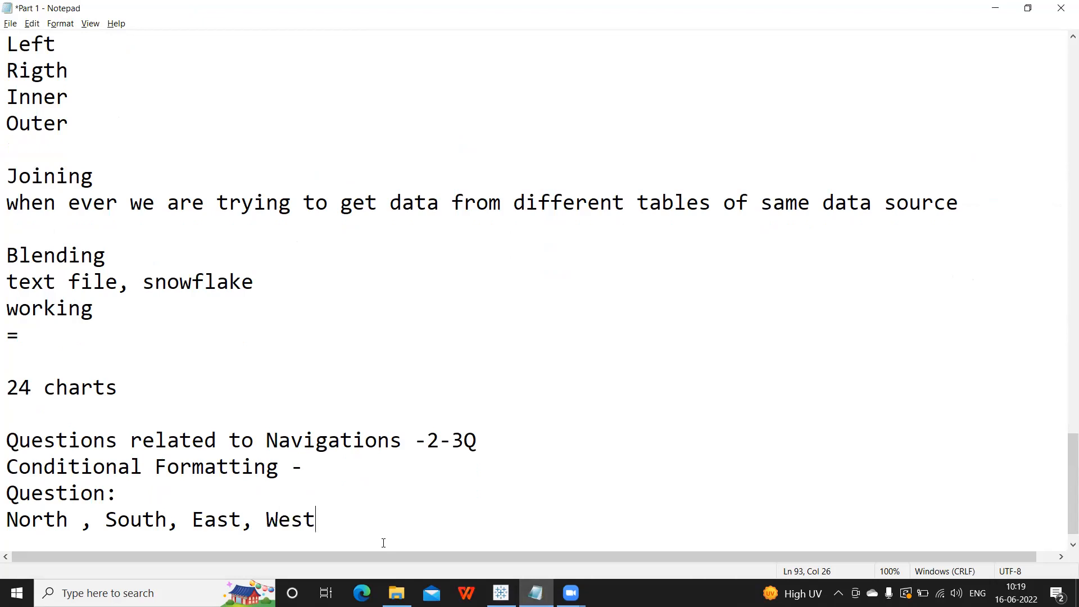
key("Return")
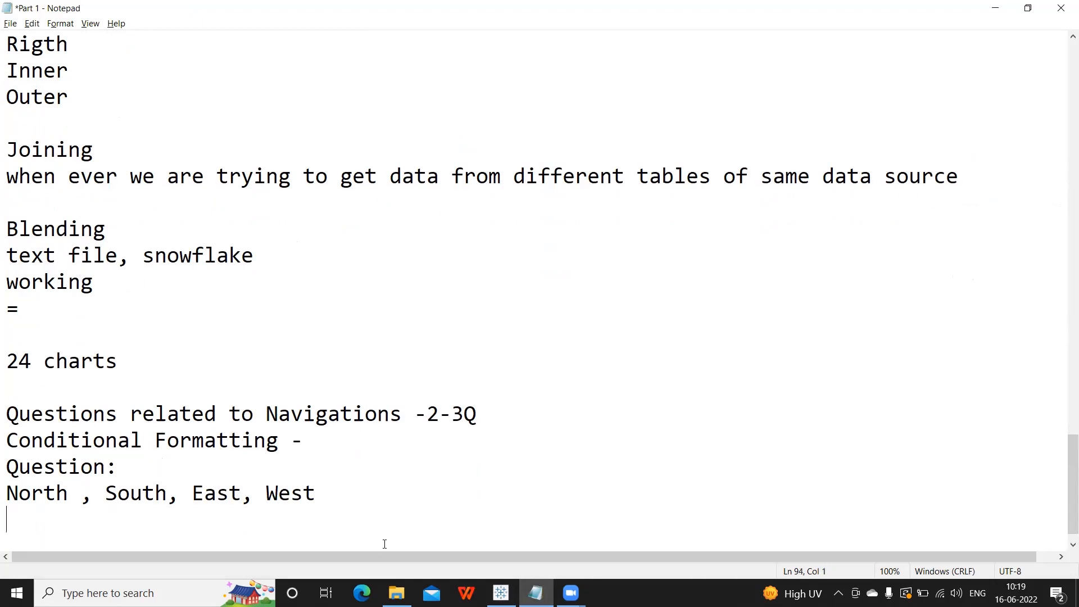
type("N S E W")
Add the line 'how do you write calculation for this?' and return to Tableau.
key("Return")
type("how to")
key("BackSpace")
key("BackSpace")
type("do yo")
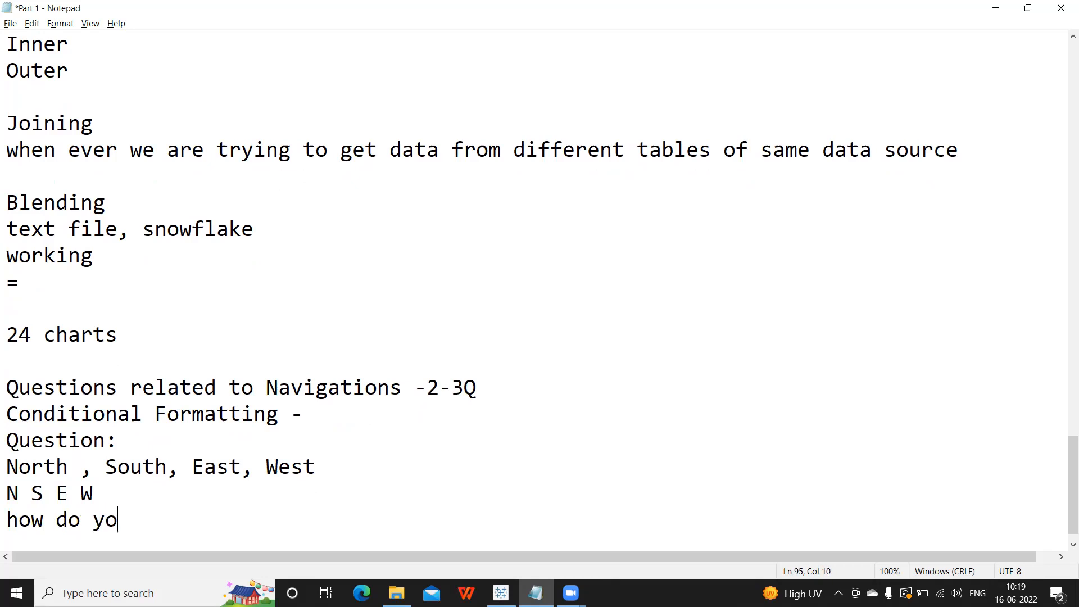
type("u write calcul")
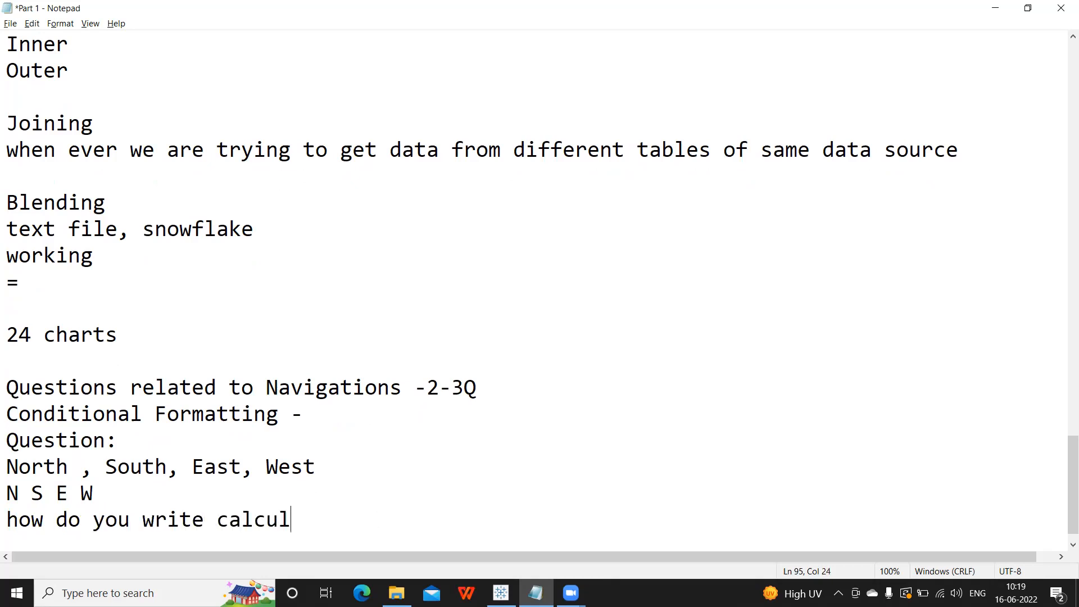
type("ation for this?")
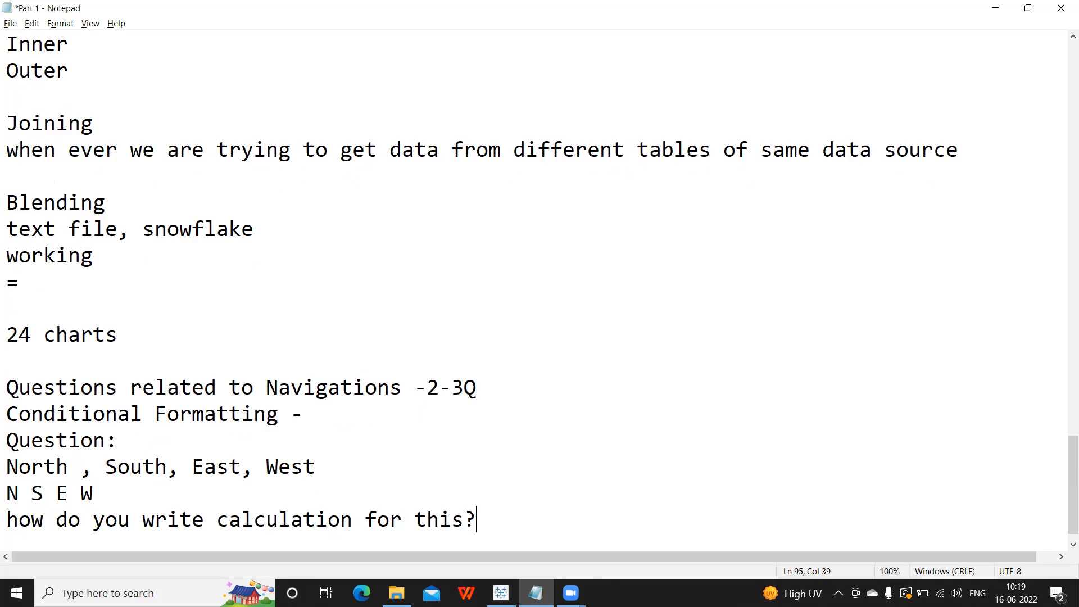
left_click_drag(538, 512, 5, 511)
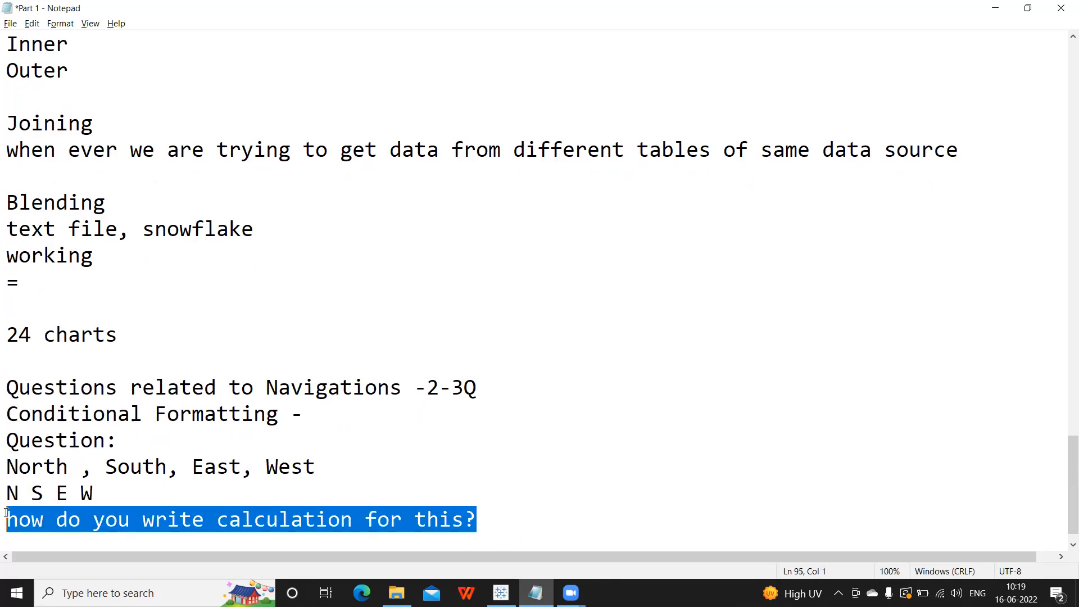
left_click(508, 523)
key("alt+Tab")
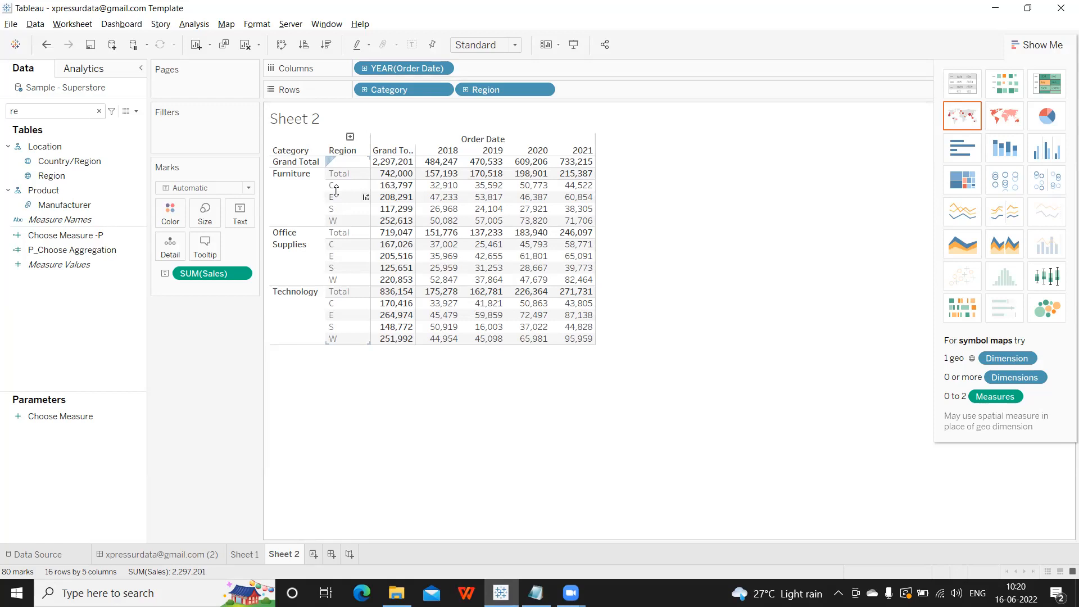
Undo the region alias changes with Ctrl+Z and go back to the Notepad notes.
key("ctrl+z")
key("ctrl+z")
key("ctrl+z")
key("ctrl+z")
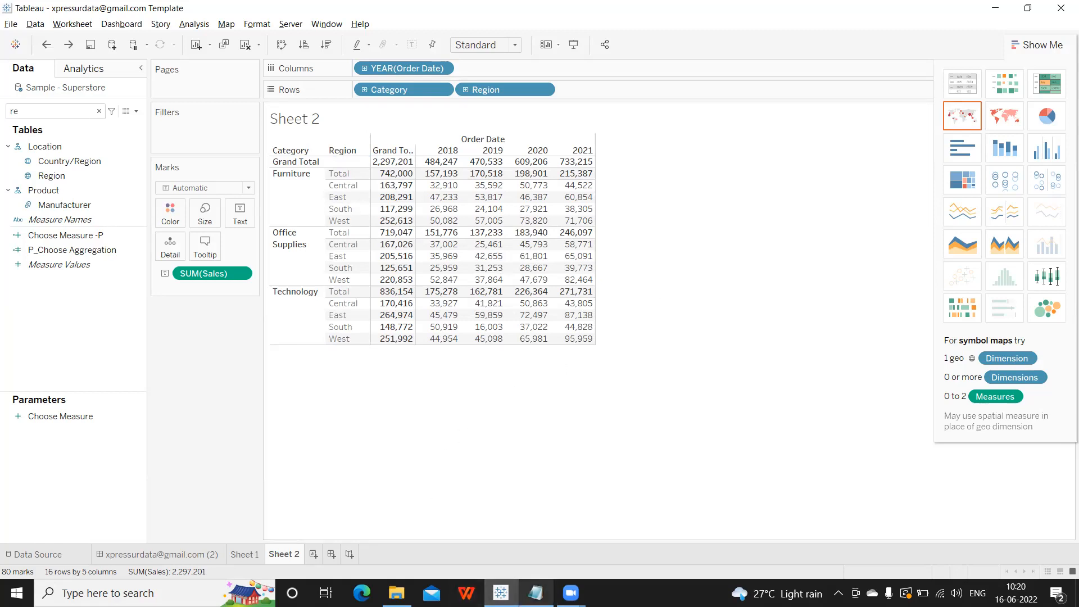
left_click(535, 592)
key("Return")
key("Return")
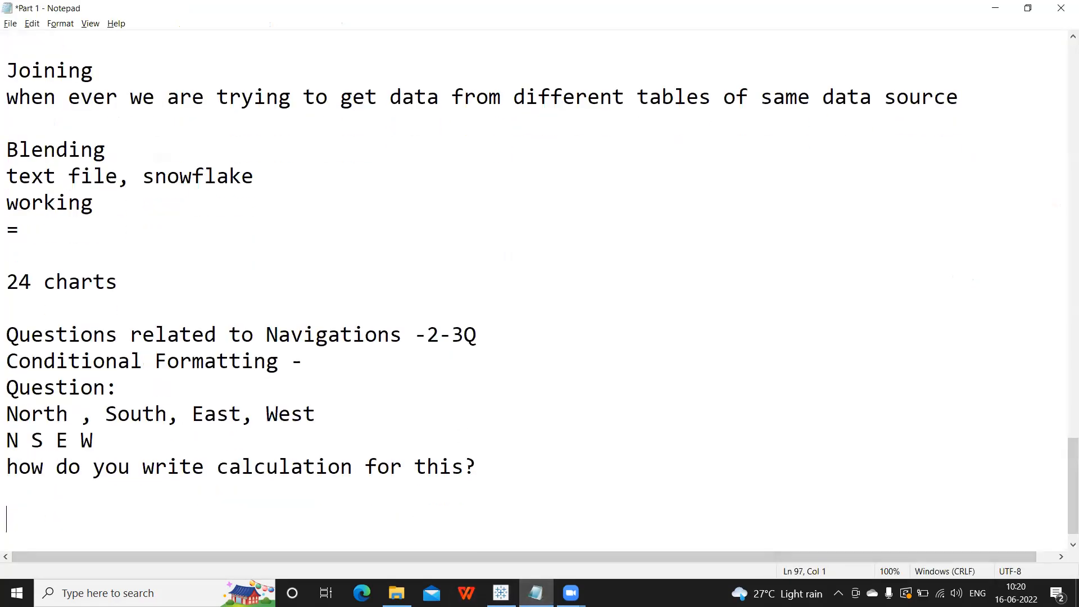
Start a 'Charts -' section with 'create charts' and 'in which case what charts are recommended'.
type("Charts -")
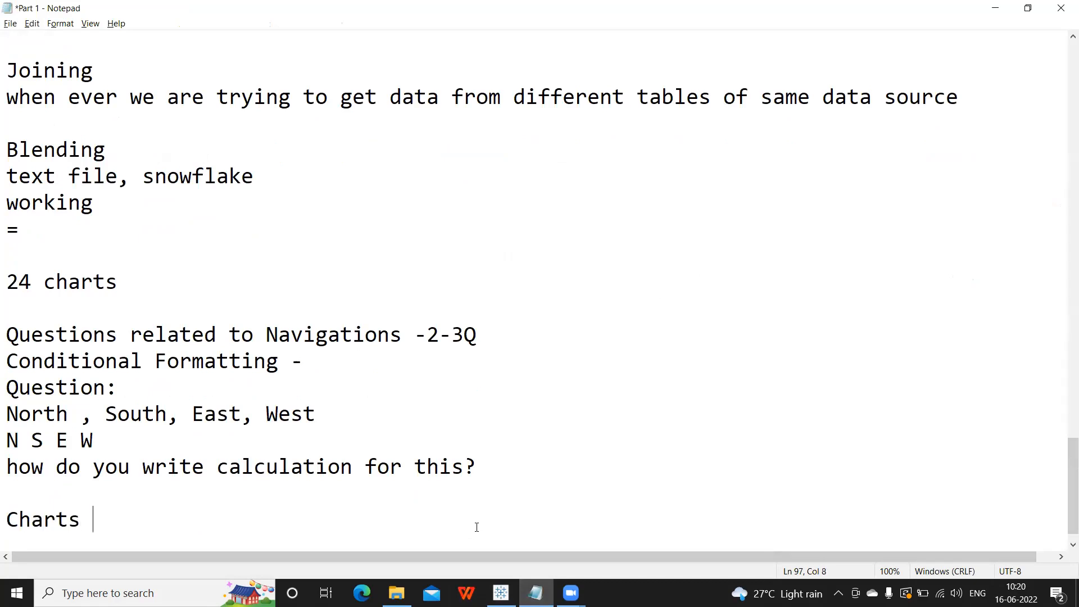
key("Return")
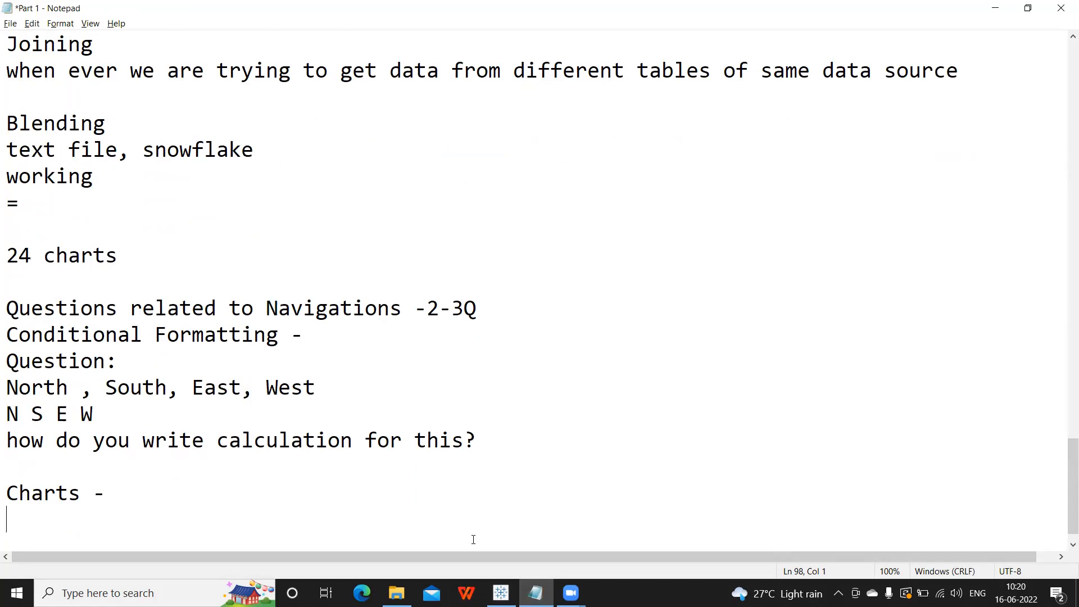
type("create charts")
key("Return")
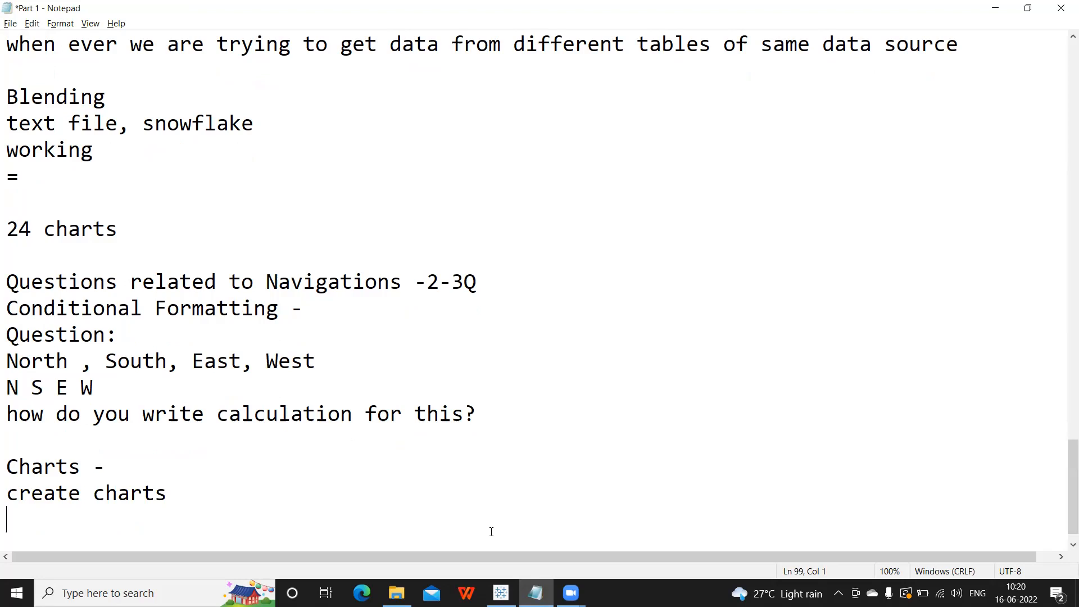
key("alt+Tab")
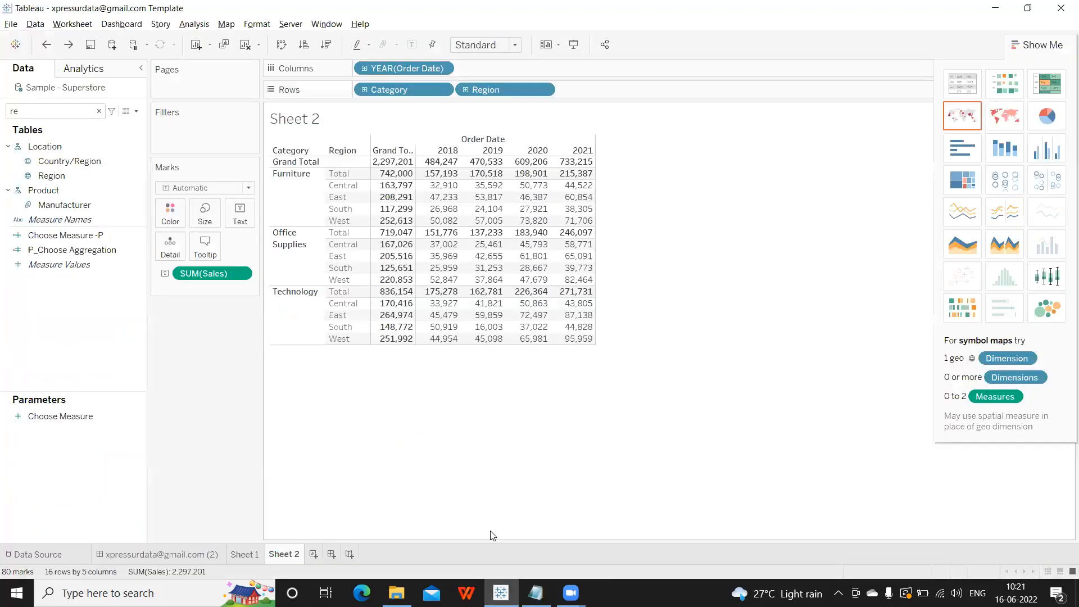
key("alt+Tab")
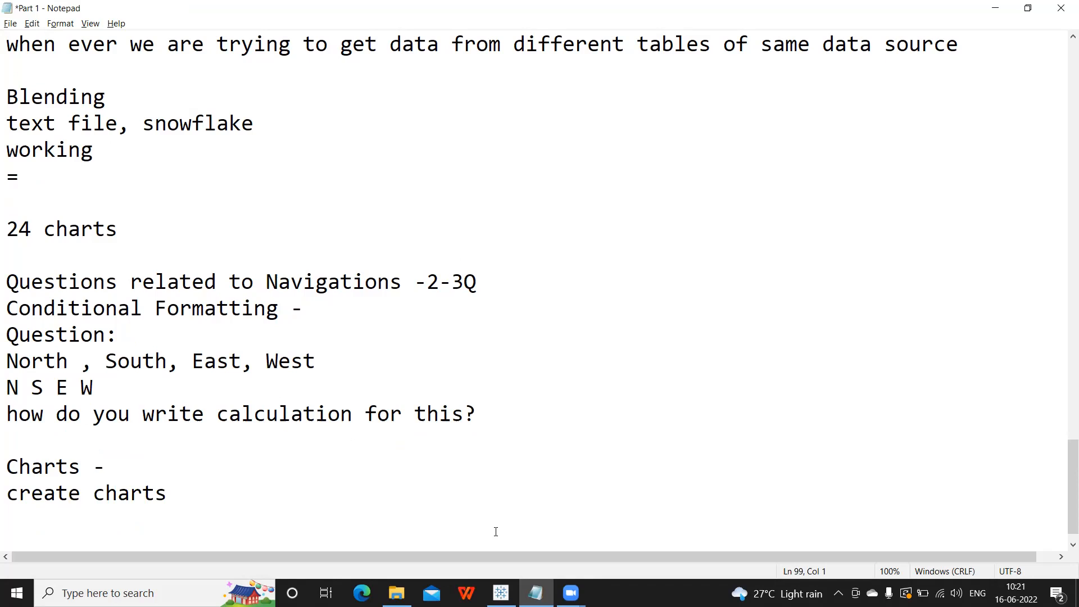
type("wh")
key("BackSpace")
key("BackSpace")
type("in which case ")
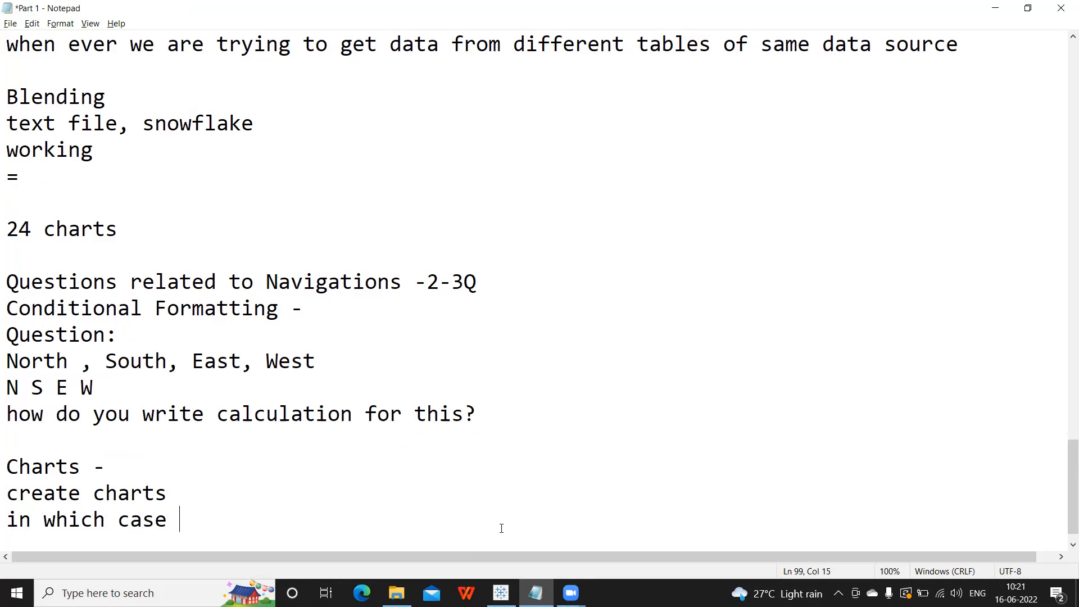
type("what charts are reco")
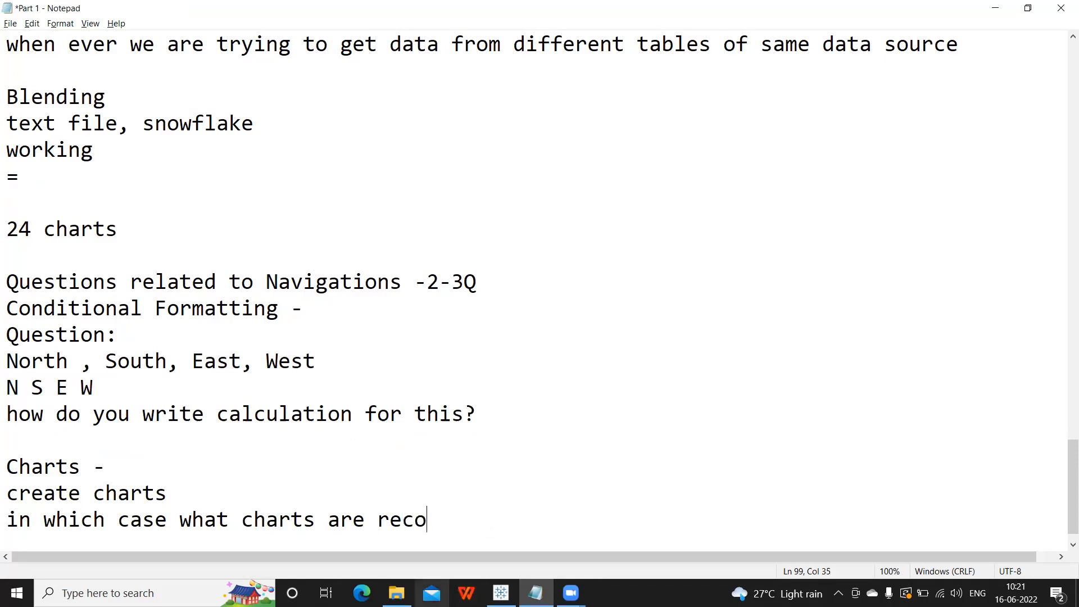
type("mmended")
key("Return")
key("Return")
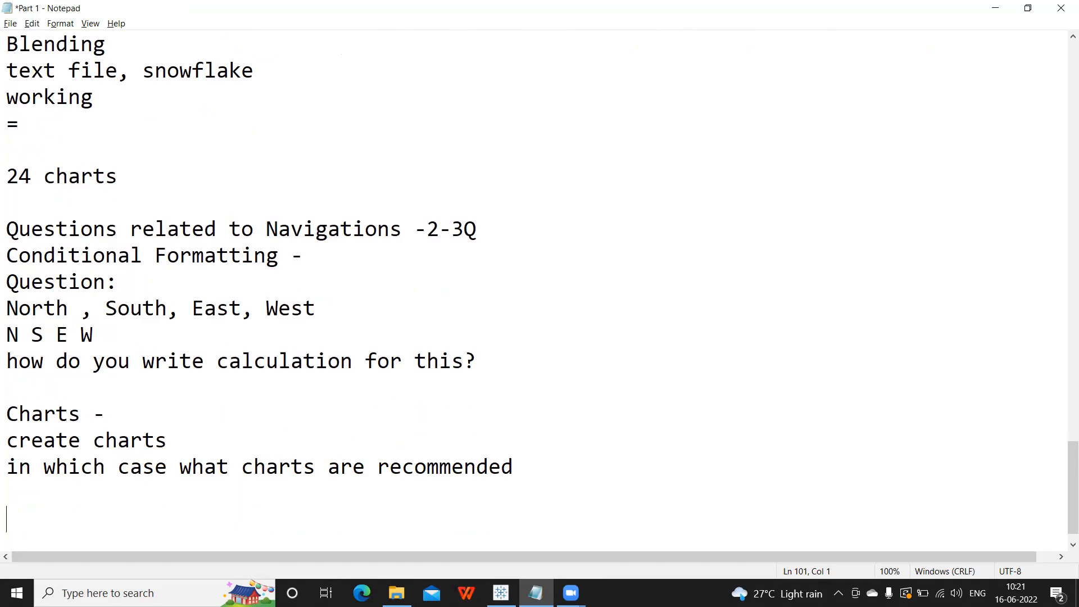
Add 'Line Chart?' noting 'doing an analysis over a period of time and when we have a date field'.
key("Return")
type("Line Chart?")
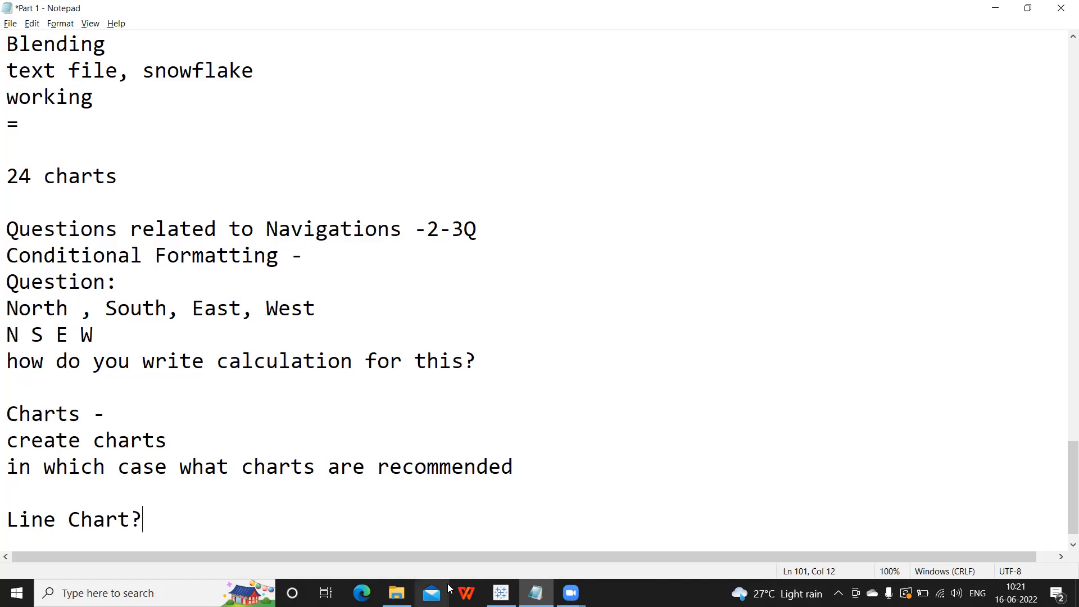
key("Return")
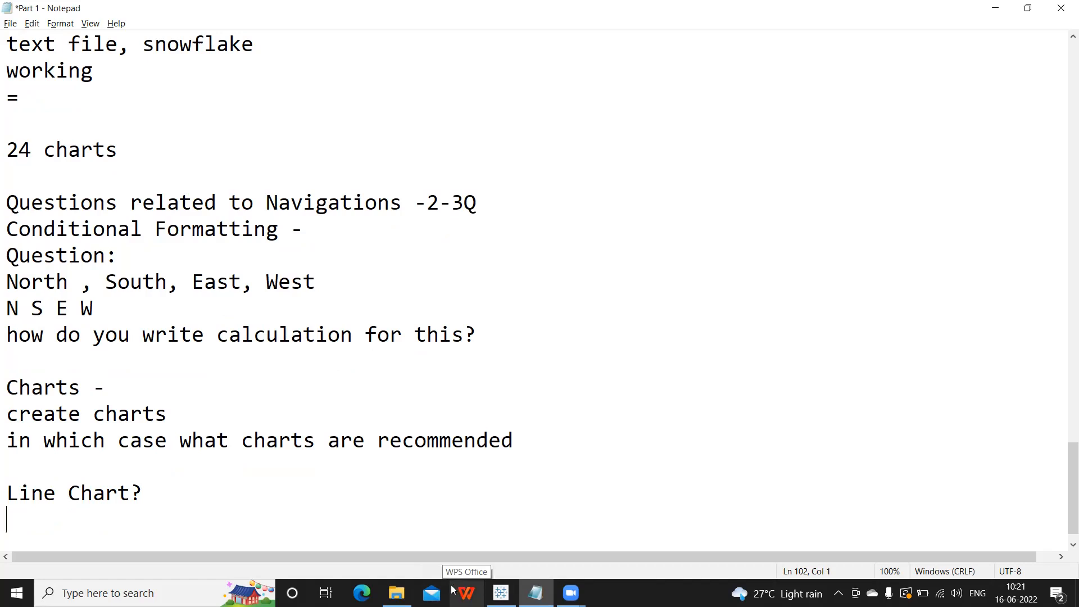
type("doing an anal")
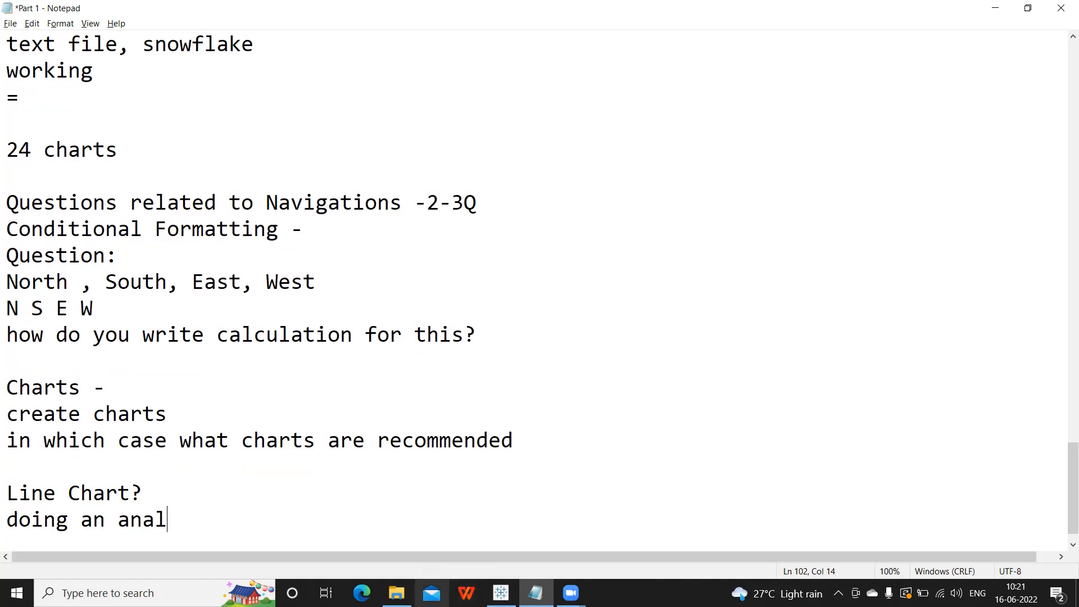
type("ysis overa")
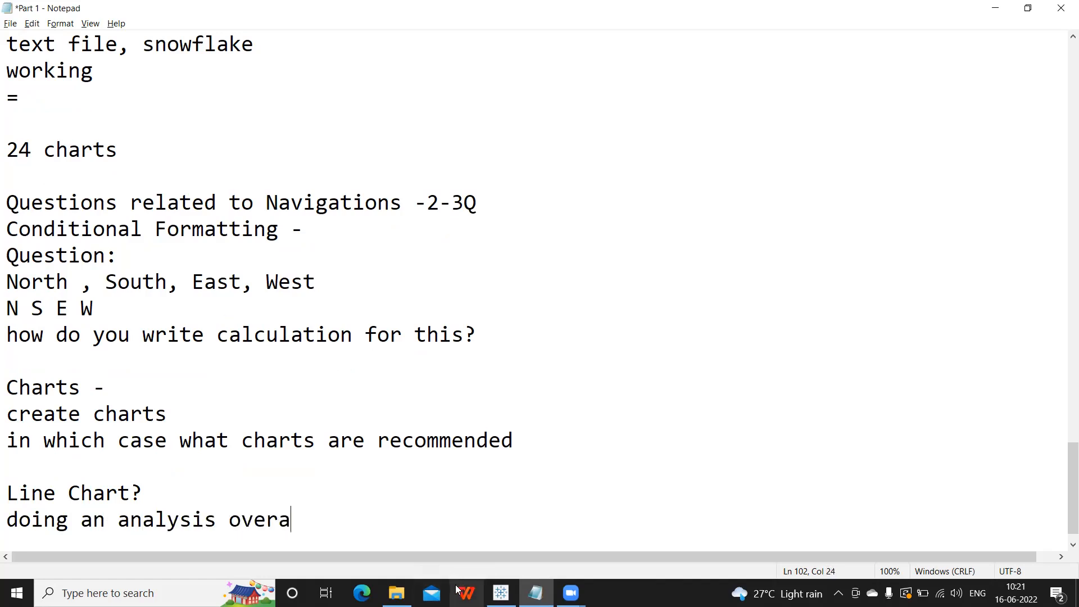
key("BackSpace")
type("a period of")
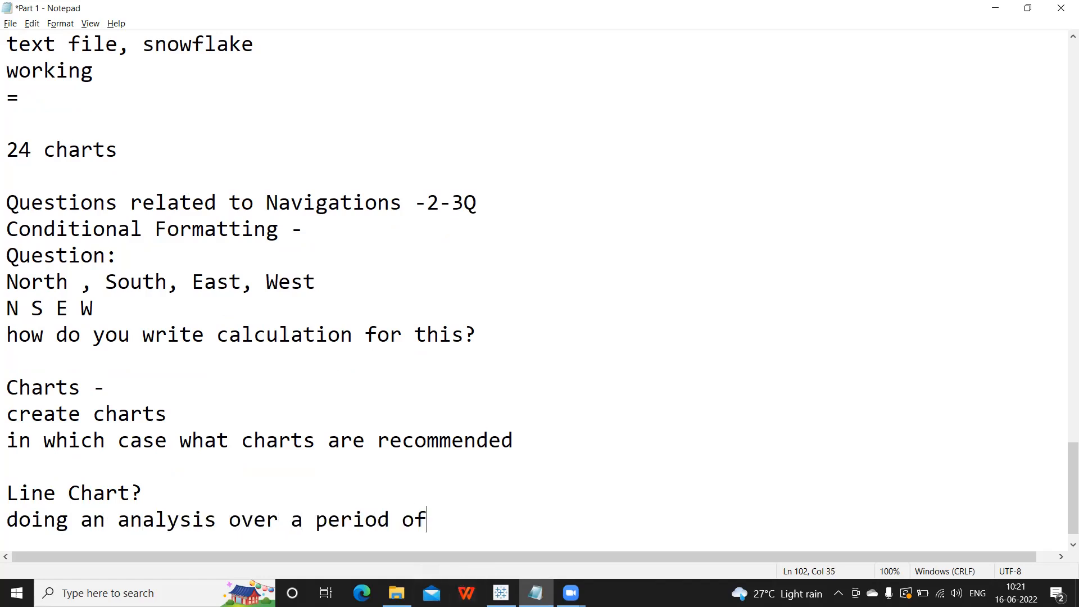
type(" time and when we have a ")
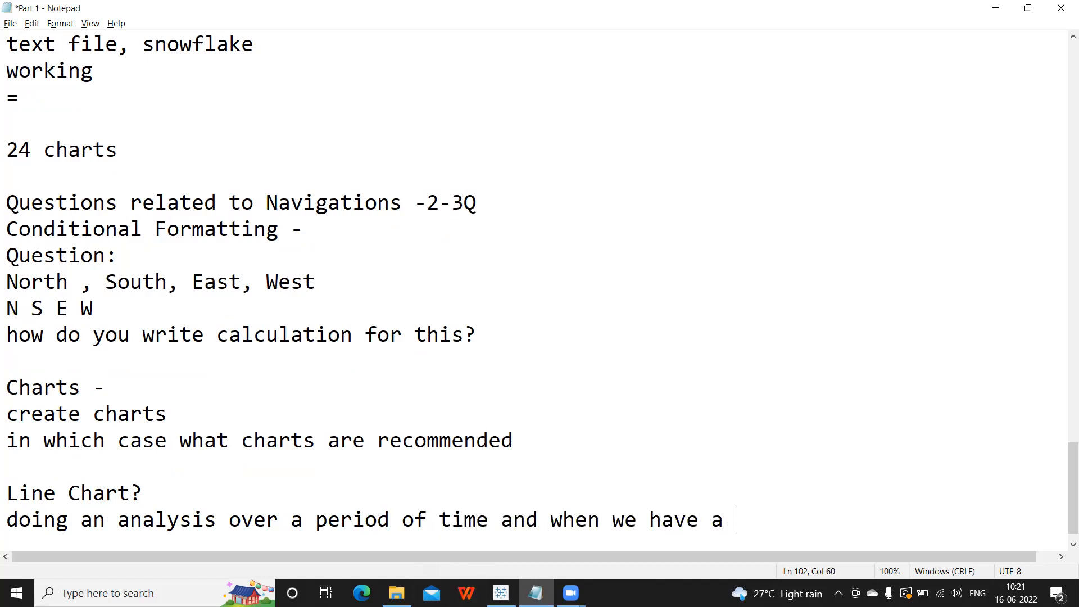
type("date field")
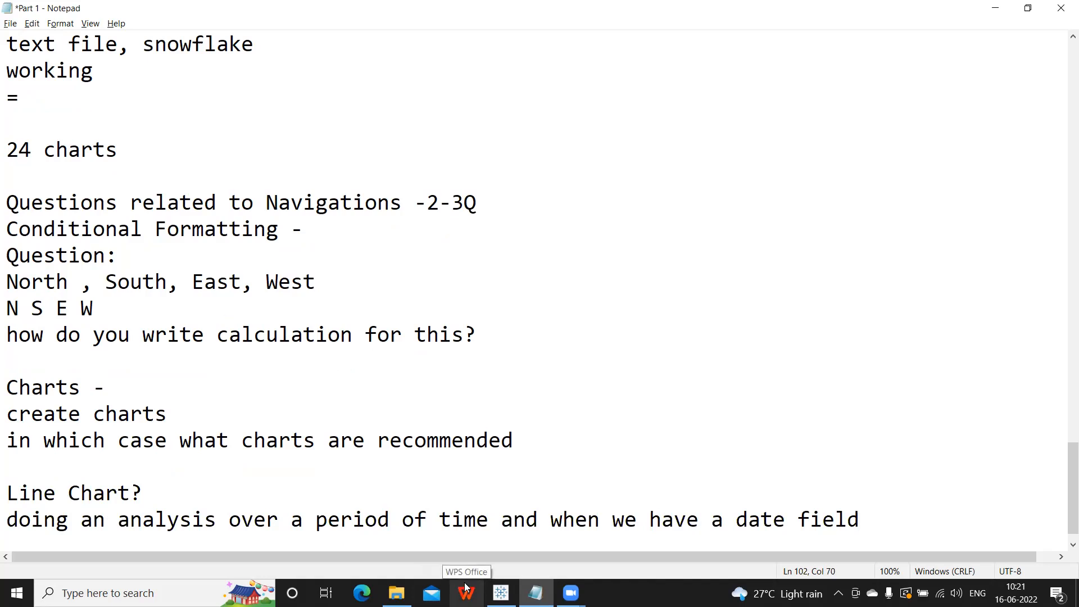
key("Return")
List Multiple Line Chart, Pie Chart, Bar Chart and Cross Tab Reports, then select the Line Chart? heading.
type("Multiple ")
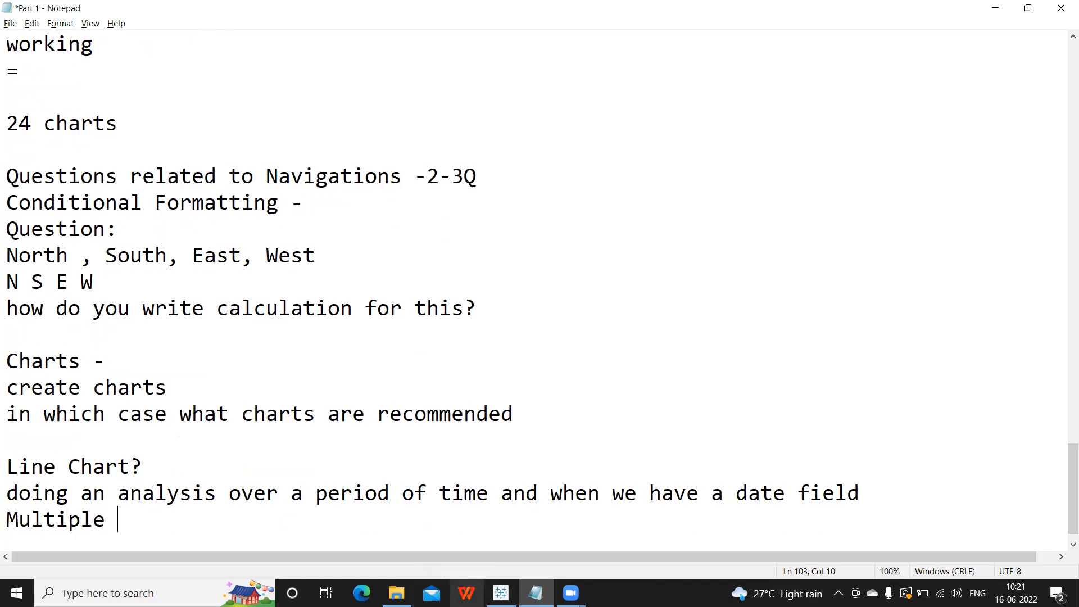
type("Line Chart")
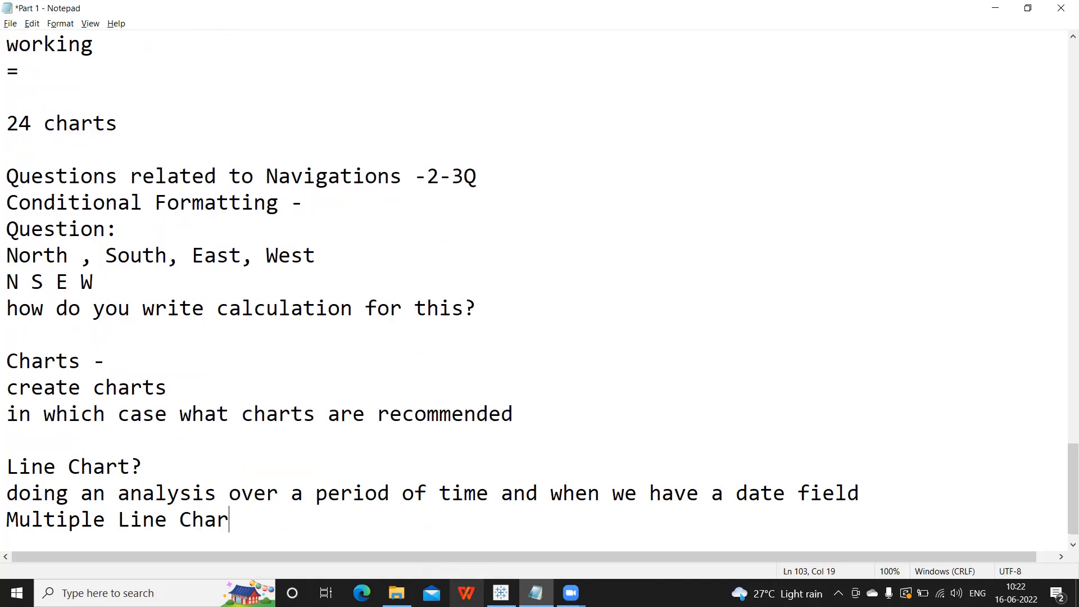
key("Return")
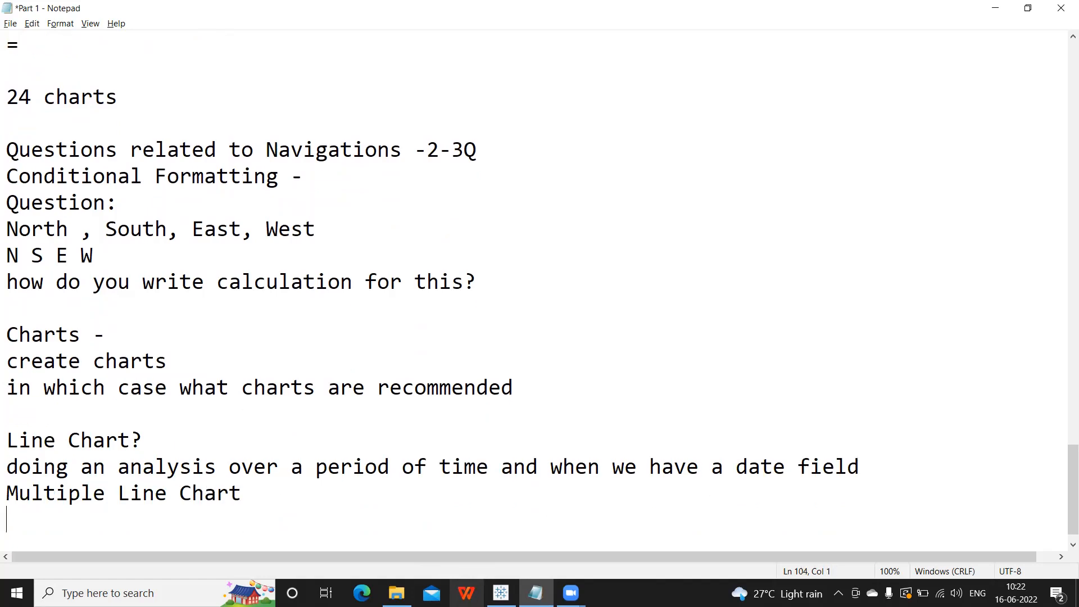
key("Return")
type("Pi")
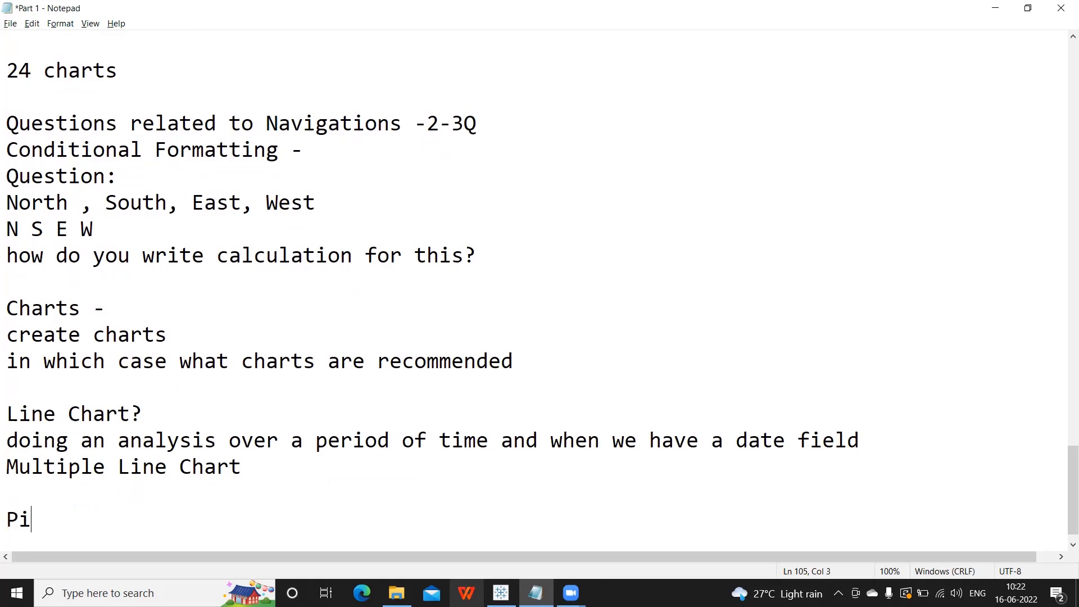
type("e Chart")
key("Return")
key("Return")
type("Bar Chart")
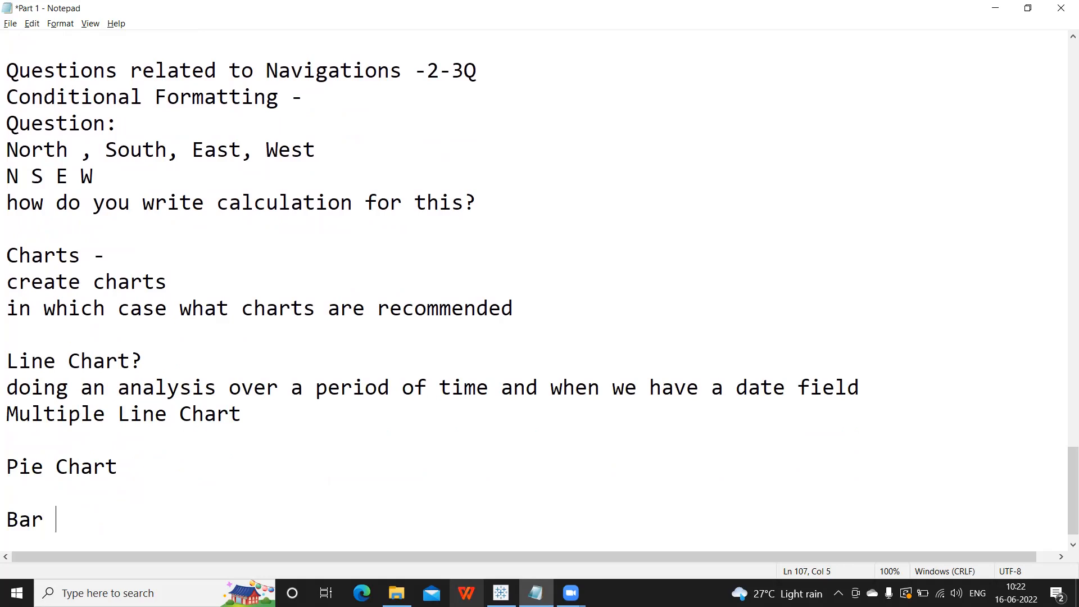
key("Return")
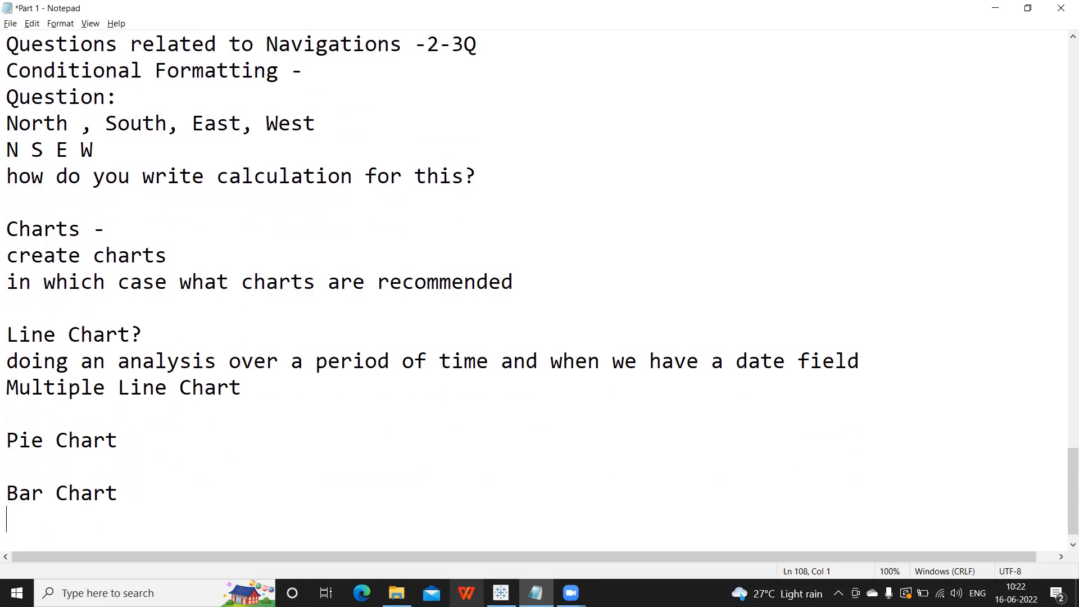
key("Return")
type("Cross Tab Reports")
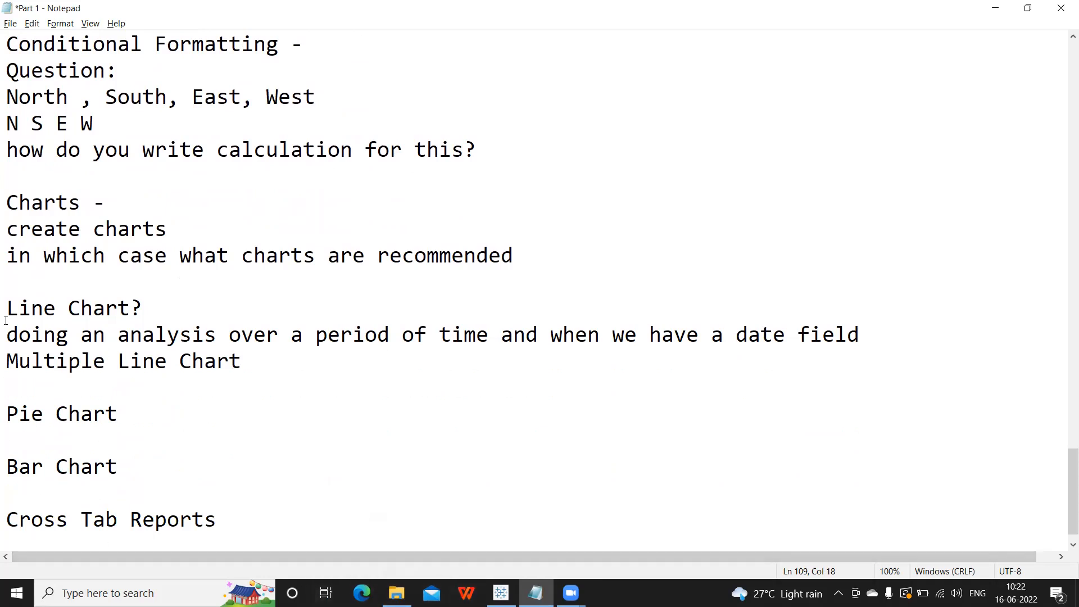
left_click_drag(9, 308, 159, 312)
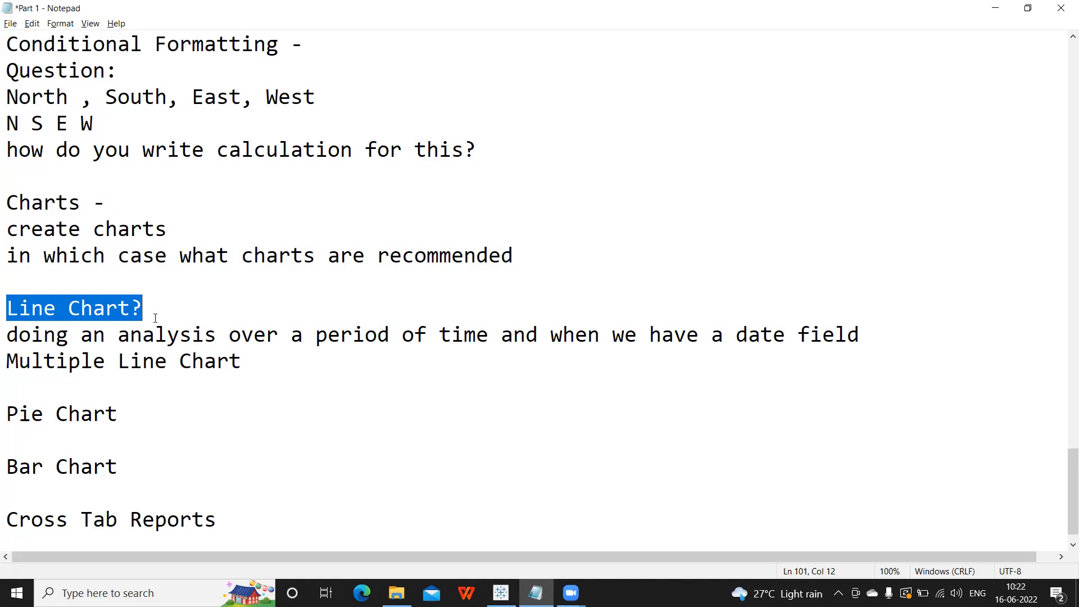
Describe Pie Chart as 'to find the distribution of data' and Bar Chart as 'compare across different'.
left_click(7, 430)
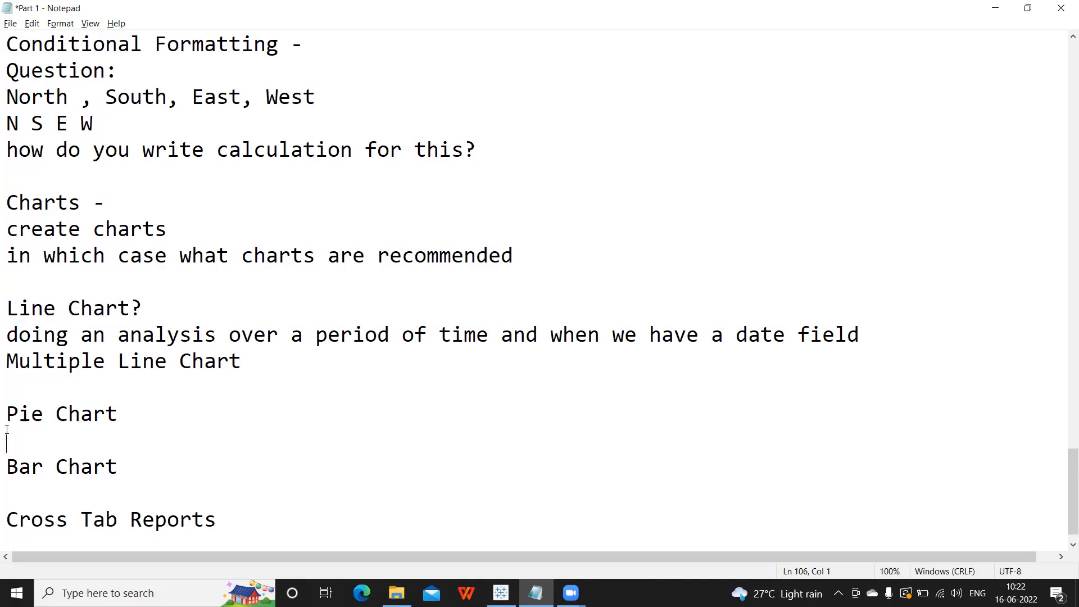
type("to find the distribution of data")
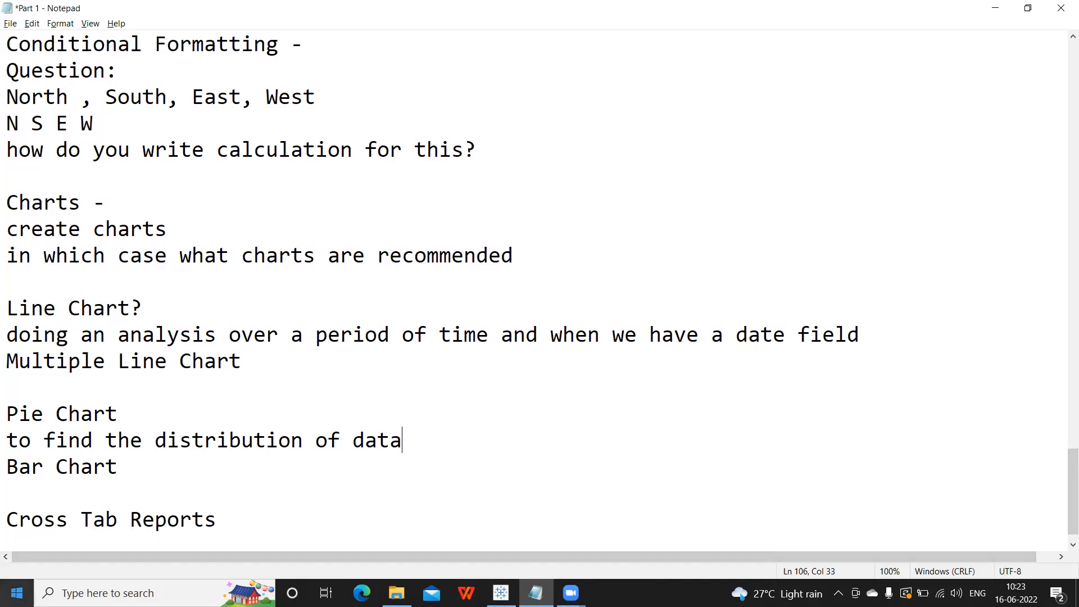
left_click(10, 482)
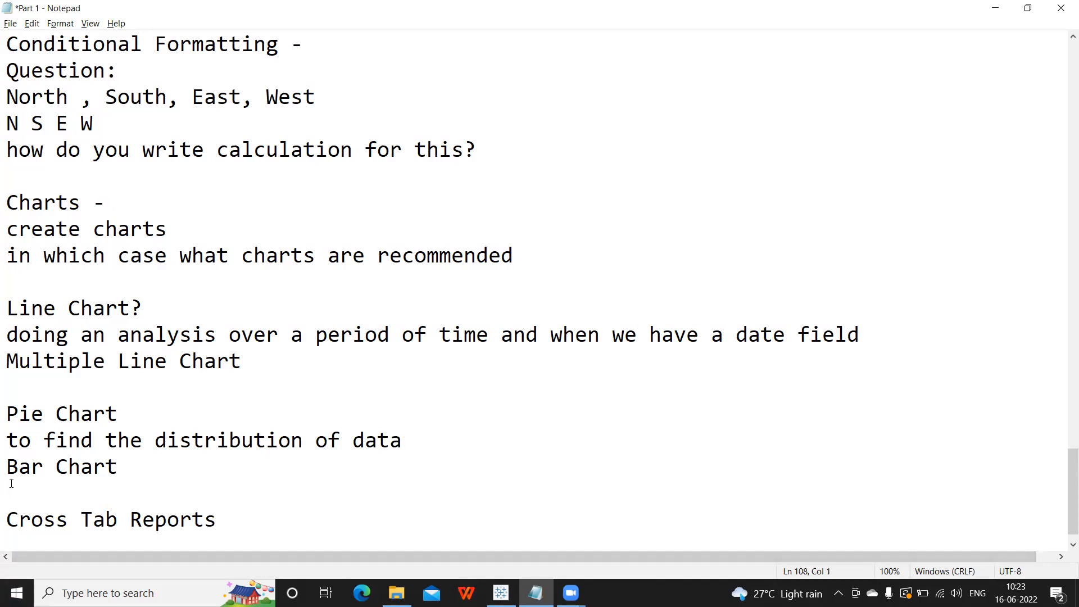
type("compre")
key("BackSpace")
key("BackSpace")
type("are across different")
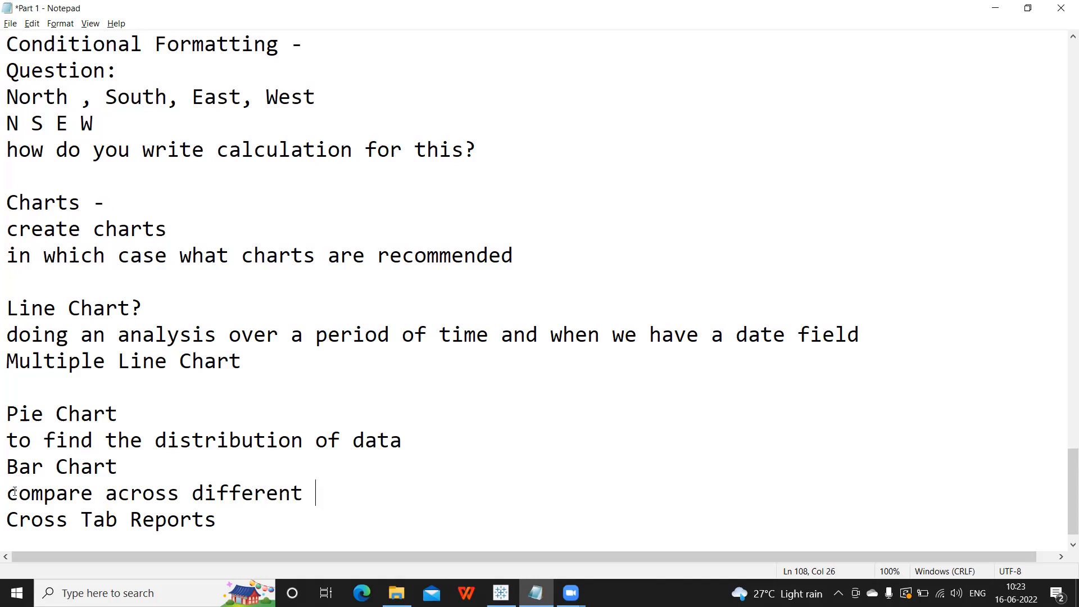
Describe Cross Tab Reports as 'Textual information' and add a '1-2Q' line.
left_click(11, 541)
type("Tex")
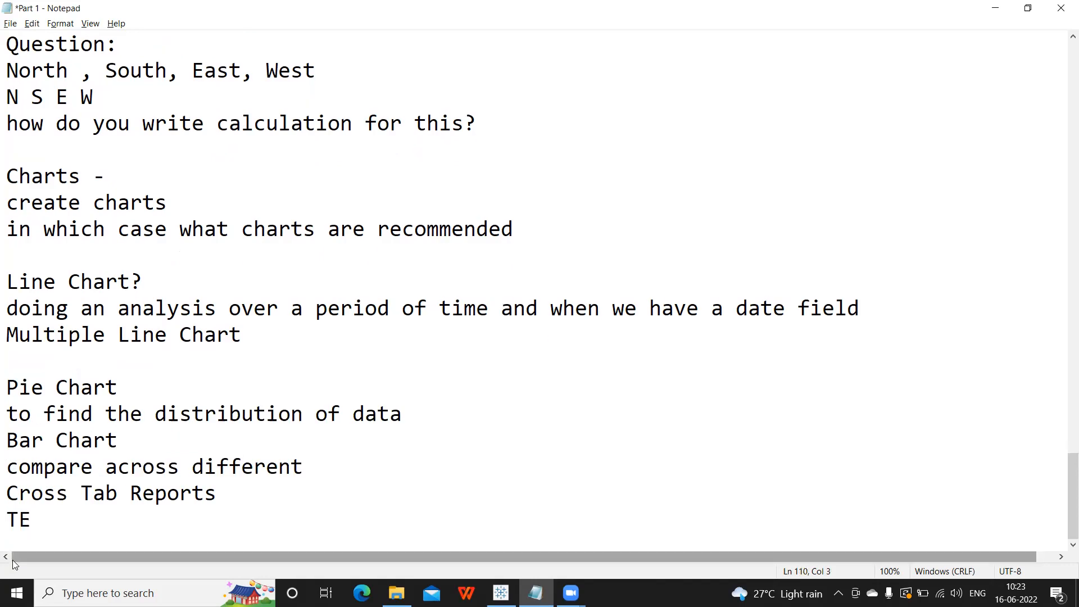
type("tual ")
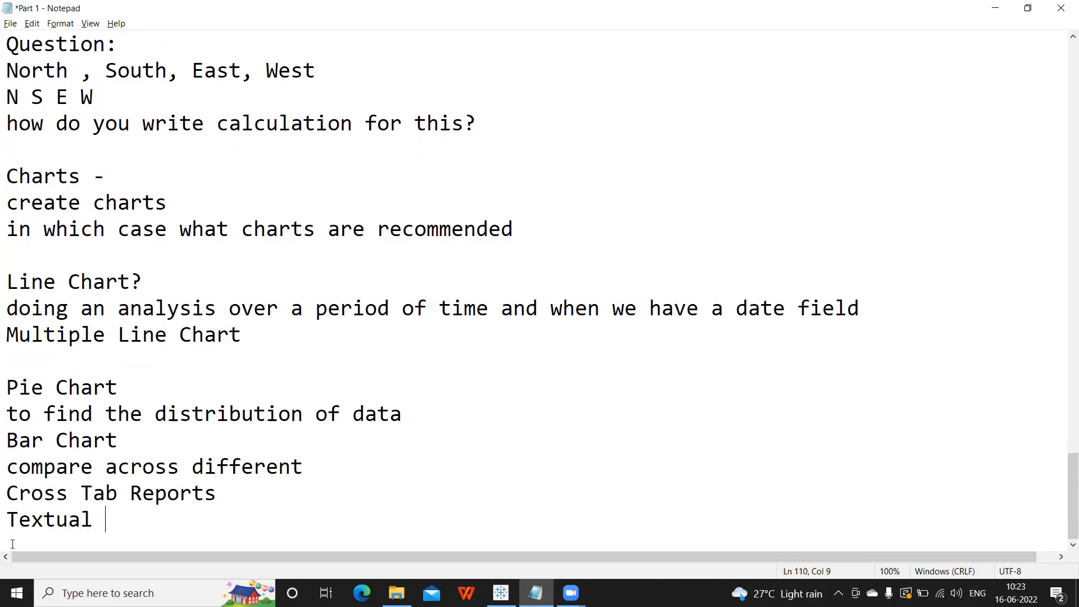
type("iformati")
key("BackSpace")
key("BackSpace")
key("BackSpace")
key("BackSpace")
key("BackSpace")
key("BackSpace")
key("BackSpace")
type("nformation")
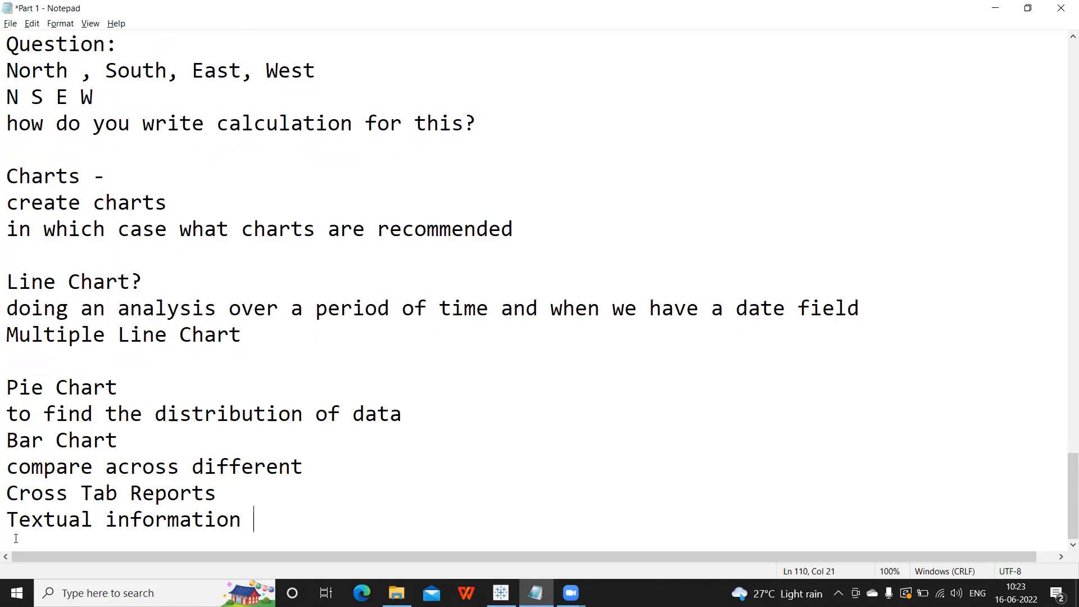
key("Return")
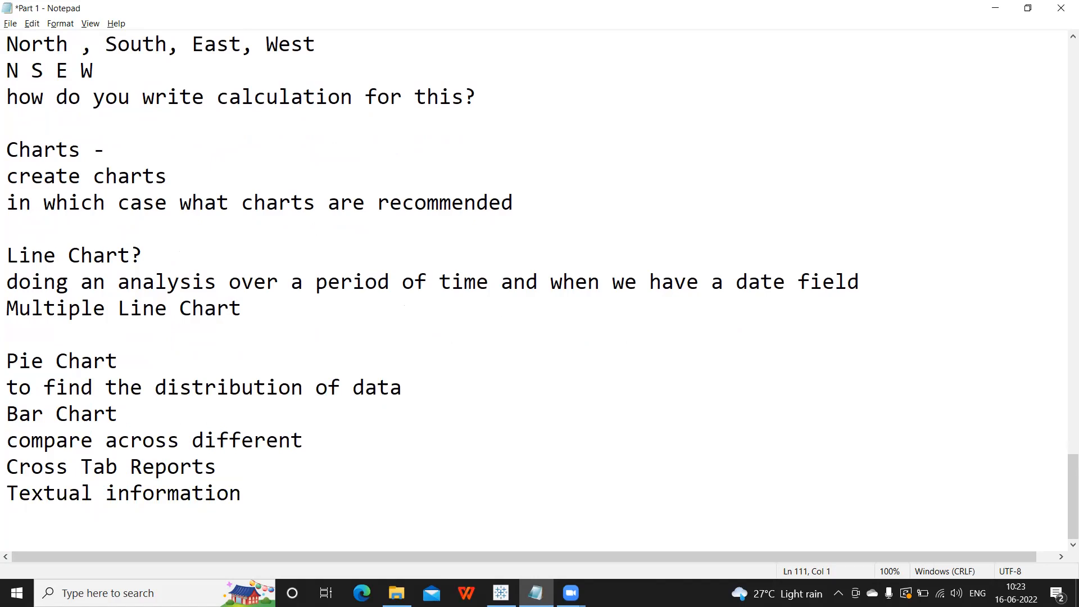
type("1-2")
type(" in")
key("BackSpace")
key("BackSpace")
key("BackSpace")
type("Q")
key("Return")
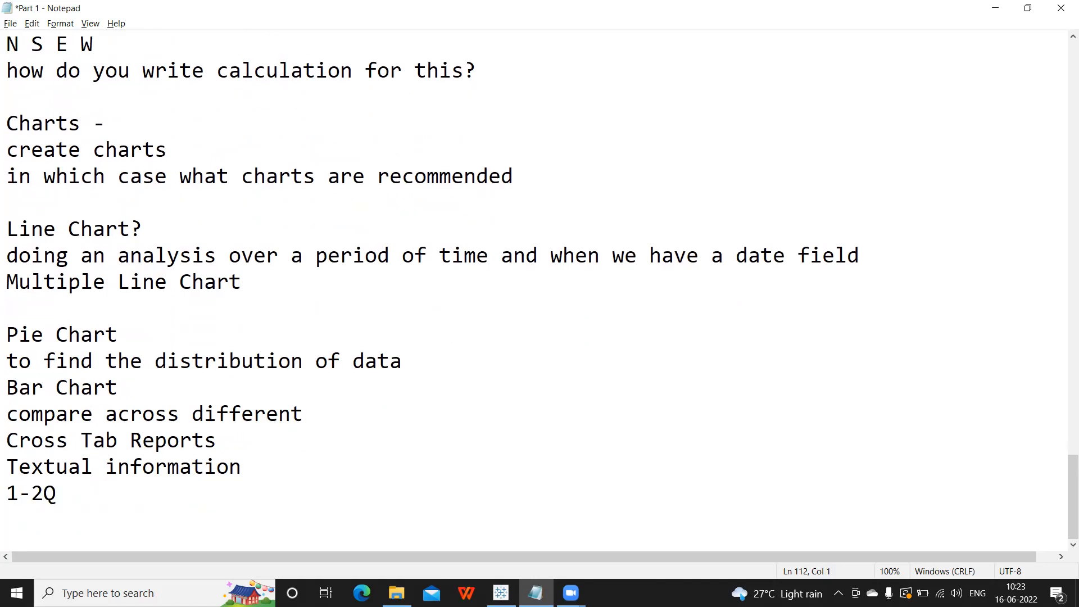
Add the lines 'create some charts' and 'Donut' to the notes.
type("crae")
key("BackSpace")
type("te")
key("BackSpace")
key("BackSpace")
key("BackSpace")
key("BackSpace")
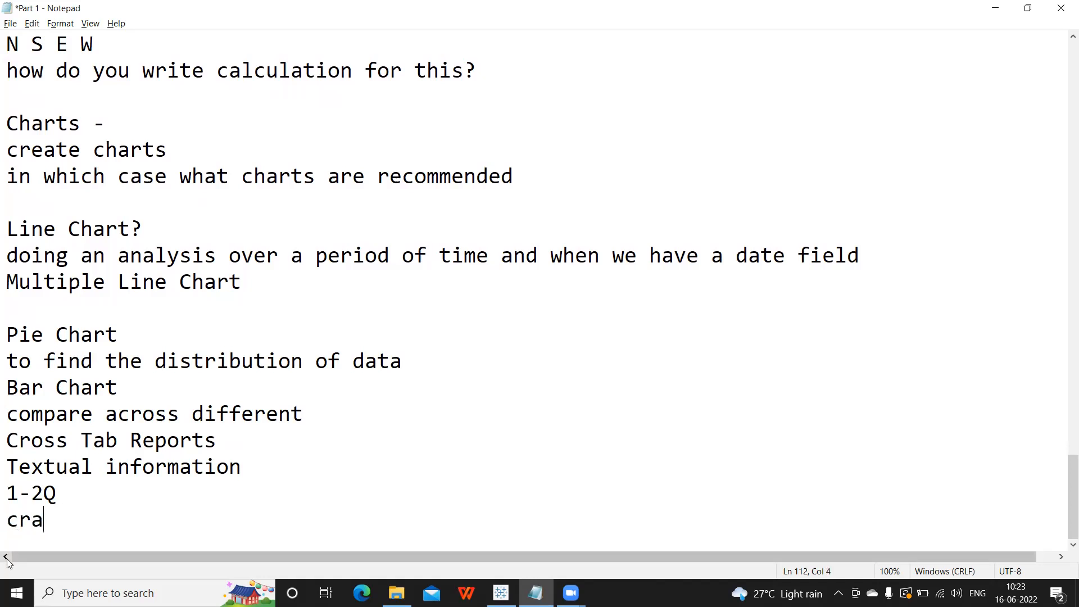
type("eat s")
key("BackSpace")
key("BackSpace")
type("e some charts")
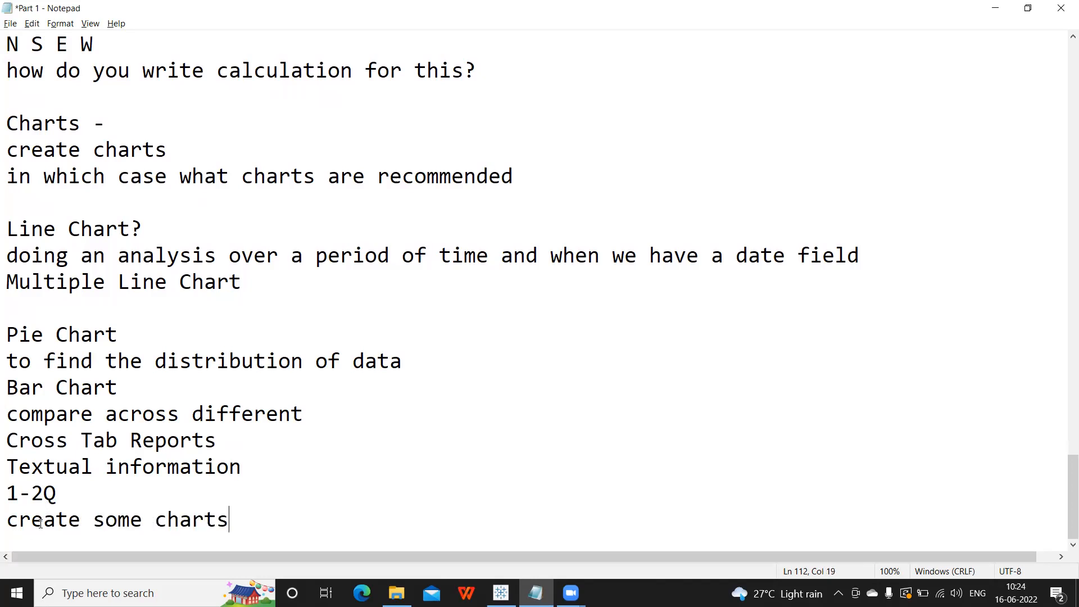
key("Return")
type("Donut")
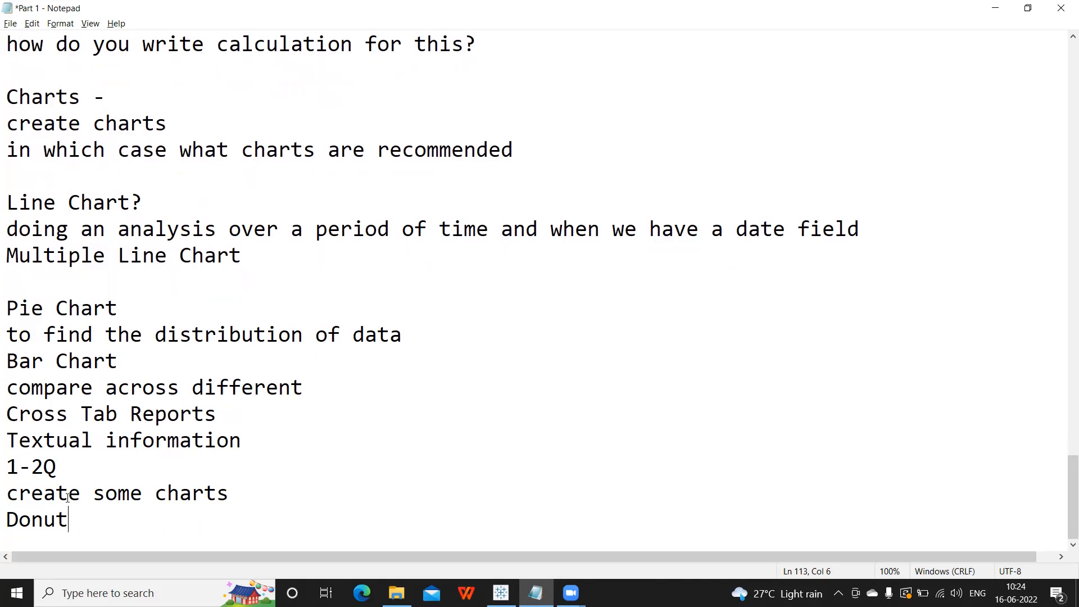
key("Return")
Add the question 'What are the custom charts you have created in real time ?' and switch to Tableau.
type("C")
key("BackSpace")
type("What are the ")
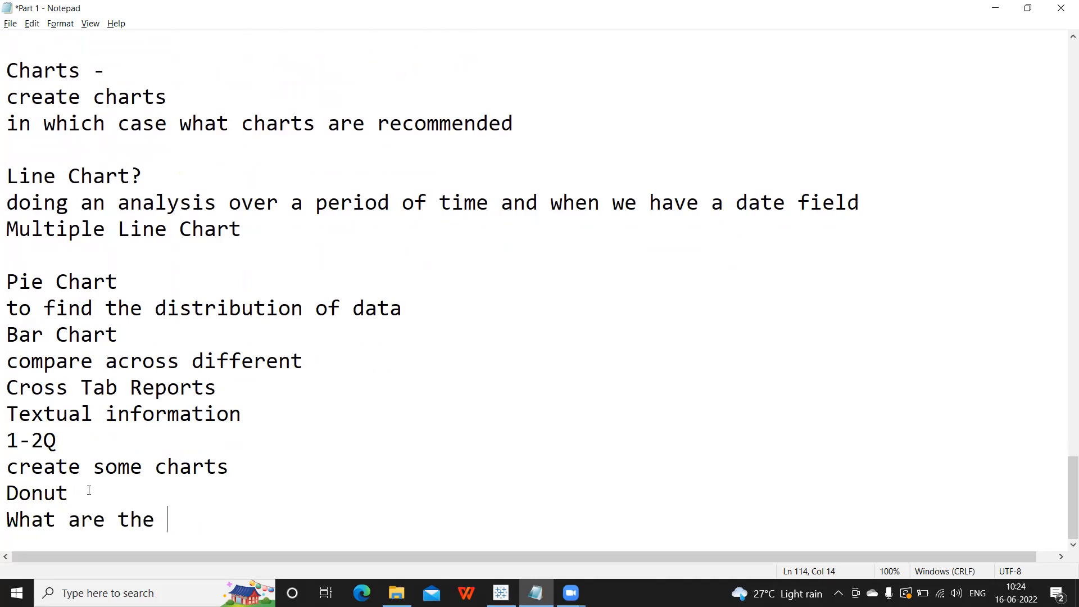
type("custom charts")
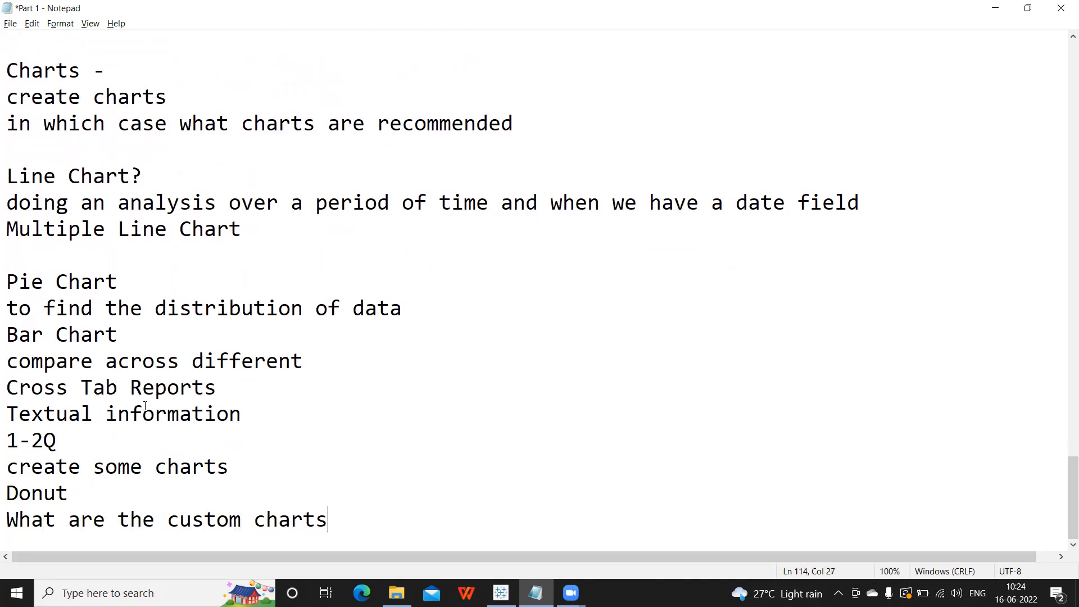
type(" you have creat")
key("BackSpace")
key("BackSpace")
type("eated i")
key("BackSpace")
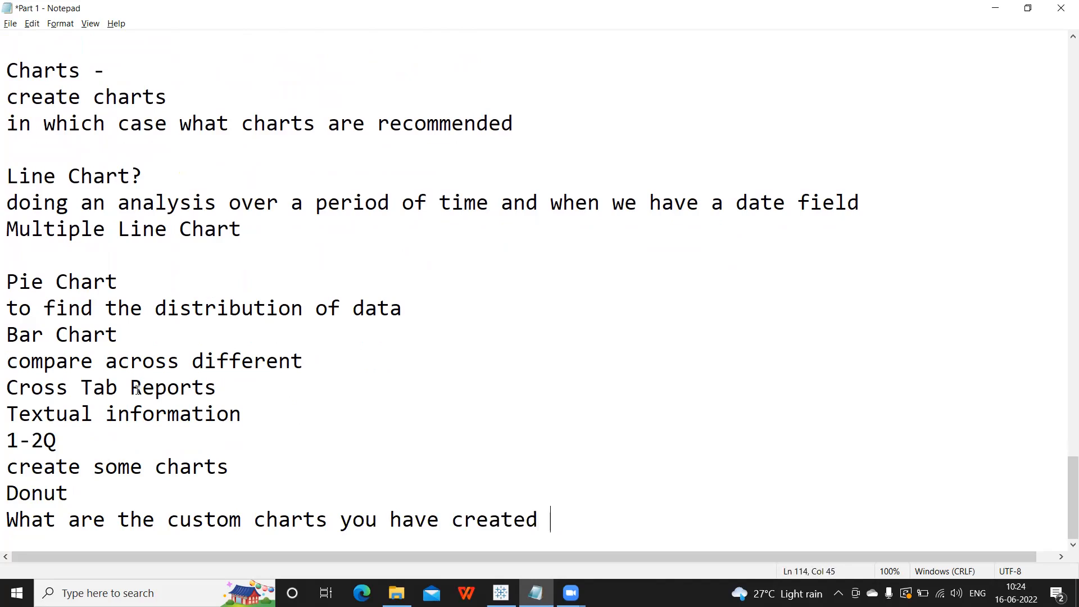
type("in real ")
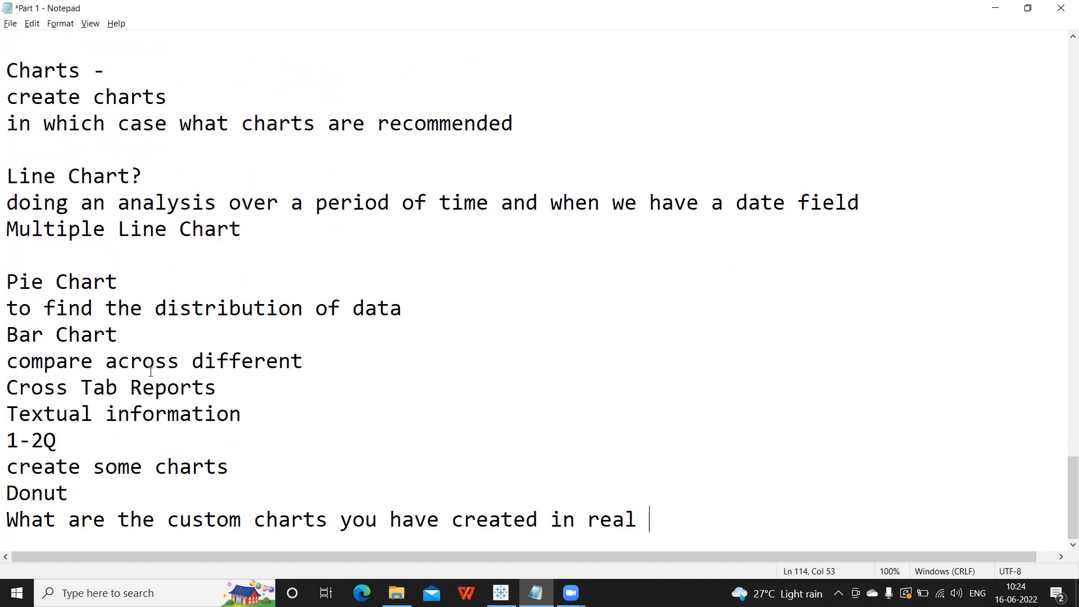
type("time ?")
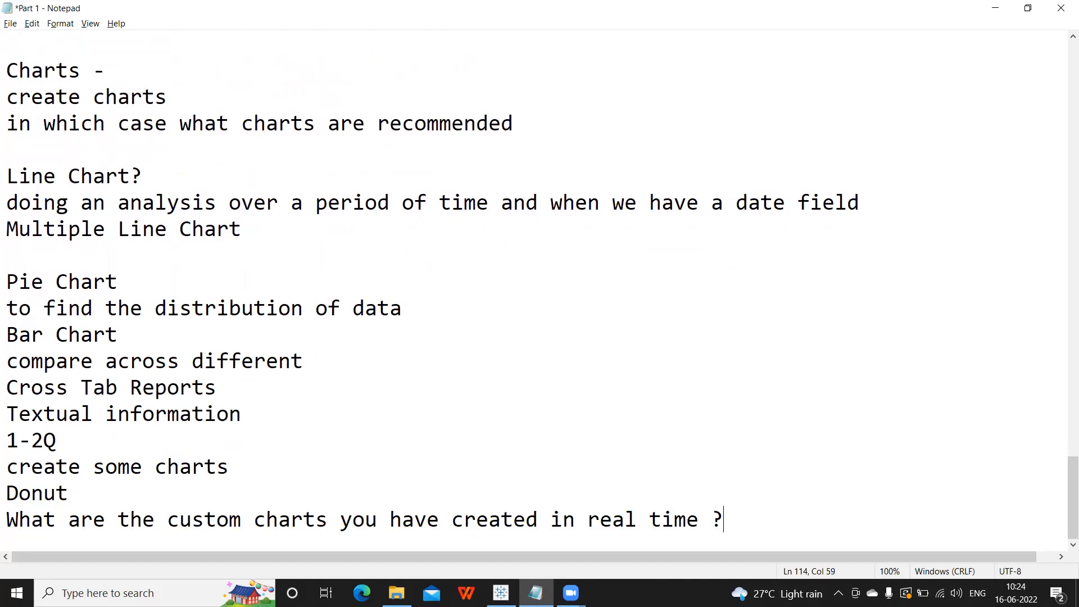
key("alt+Tab")
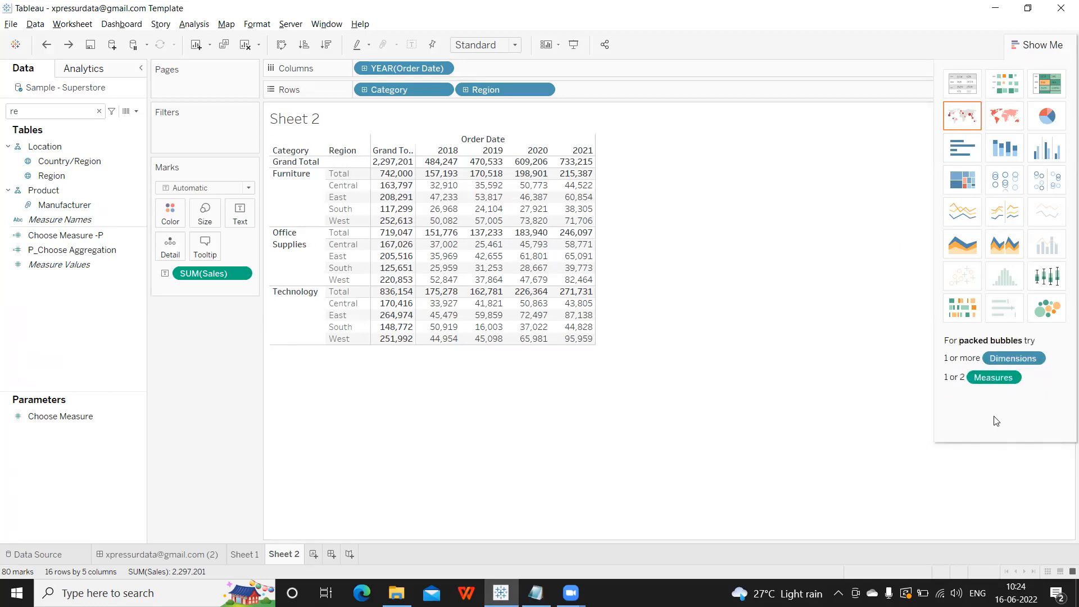
Clear Sheet 2 and remove the Data pane search filter so all fields show.
left_click(189, 27)
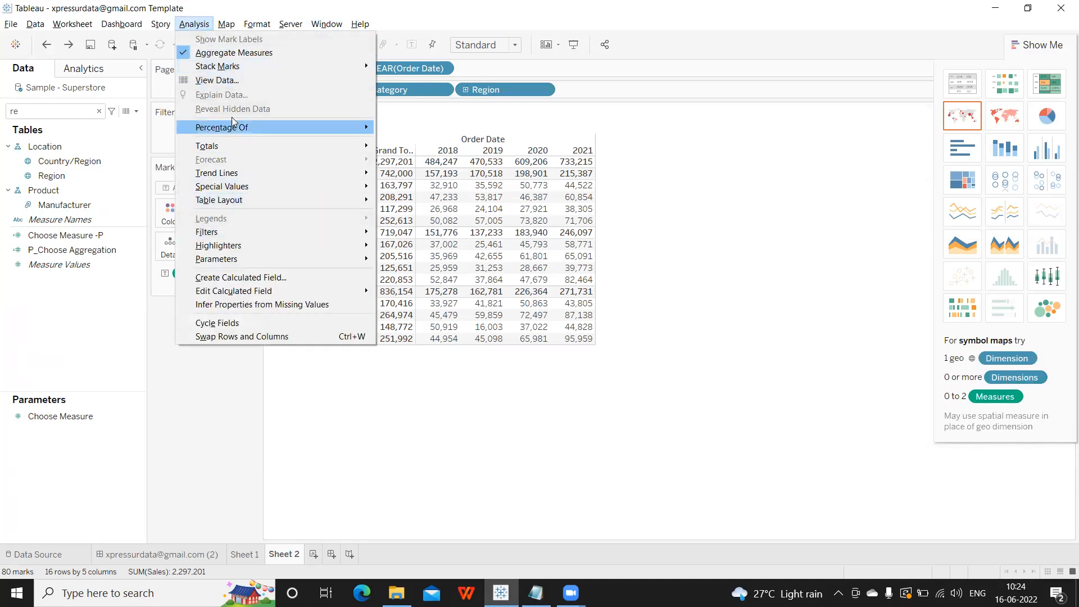
left_click(751, 333)
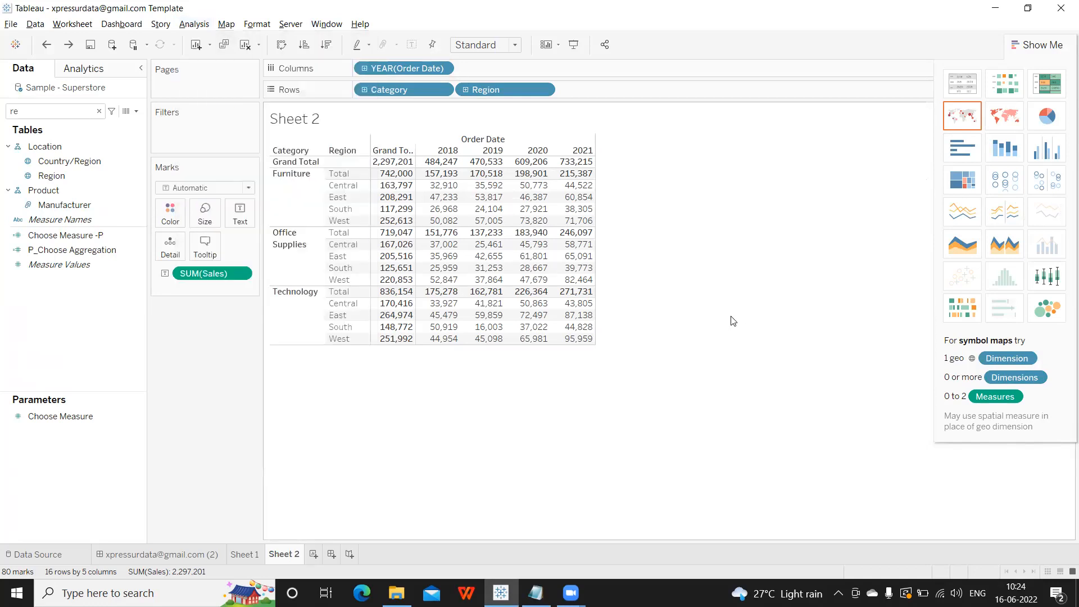
left_click(244, 45)
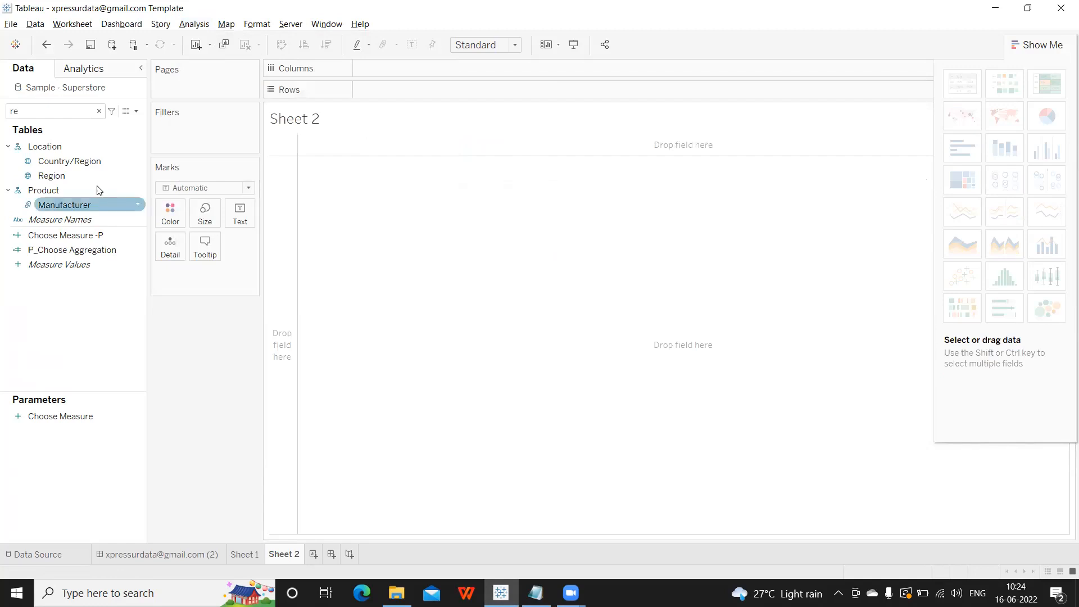
left_click(82, 110)
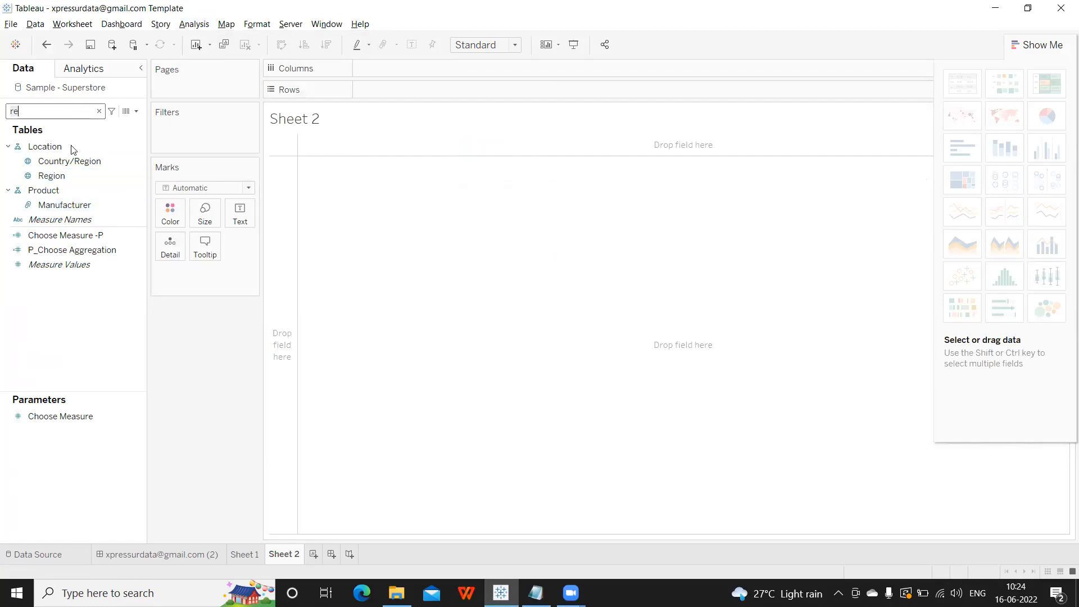
left_click(98, 110)
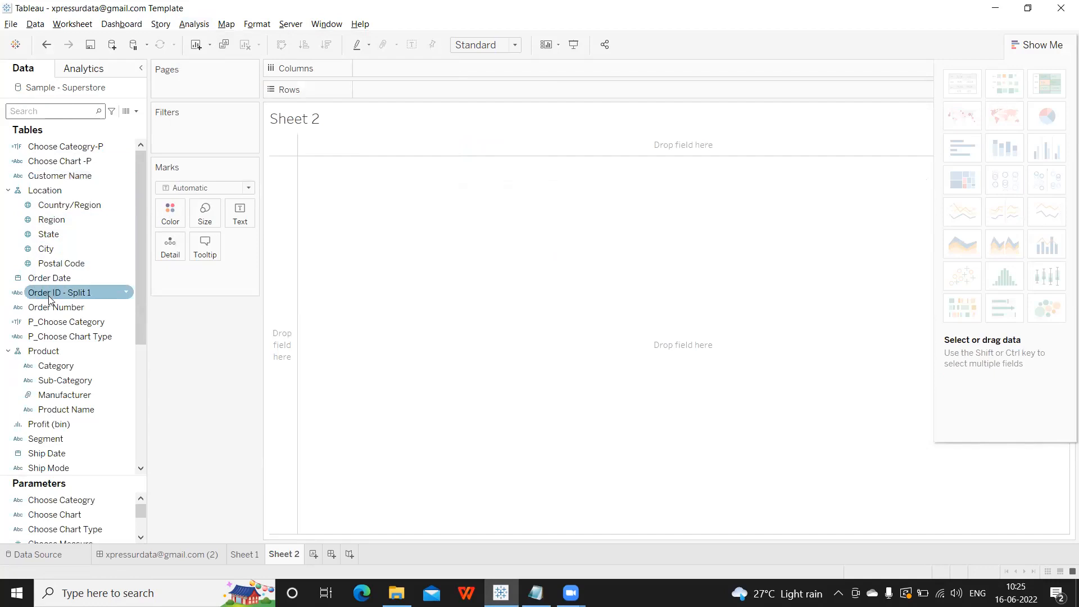
scroll(48, 296, "down", 1)
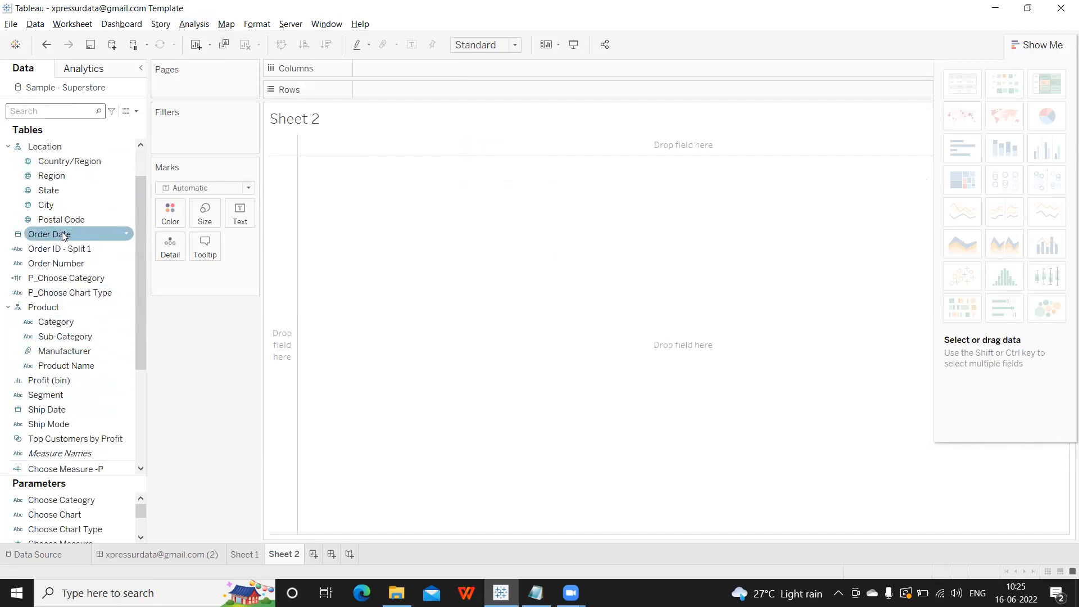
Build horizontal AVG(Sales) bars per Region, with Region on Columns.
left_click(75, 181)
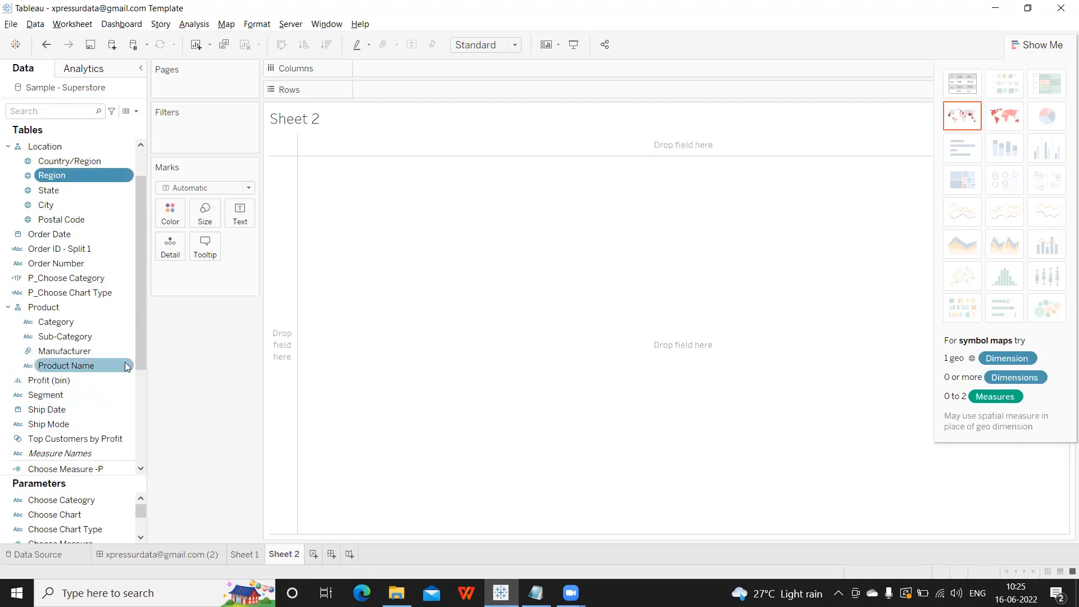
left_click_drag(141, 344, 137, 393)
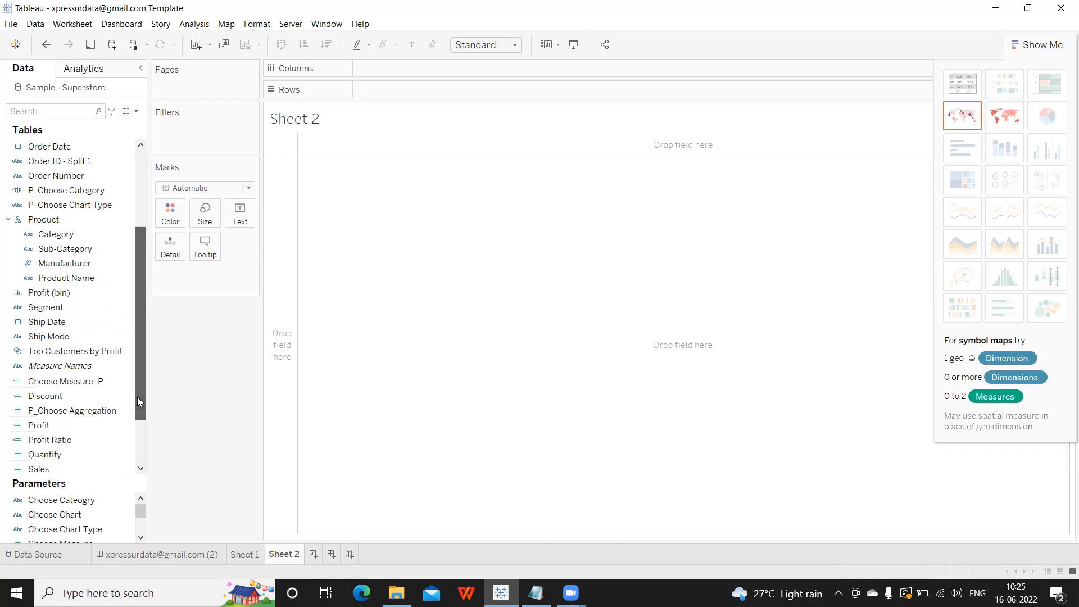
left_click(51, 469)
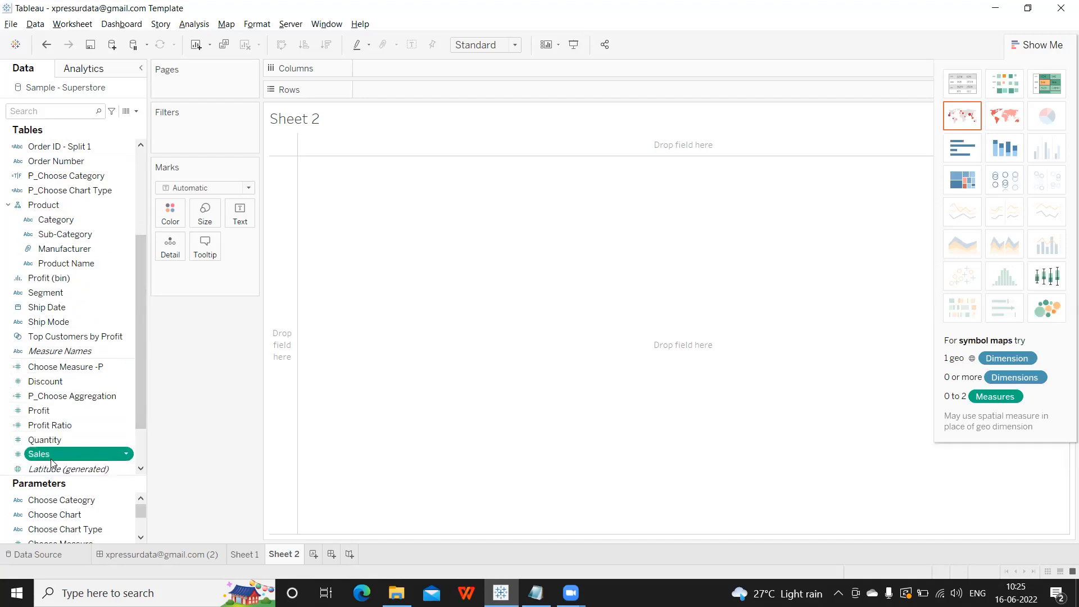
scroll(94, 313, "up", 3)
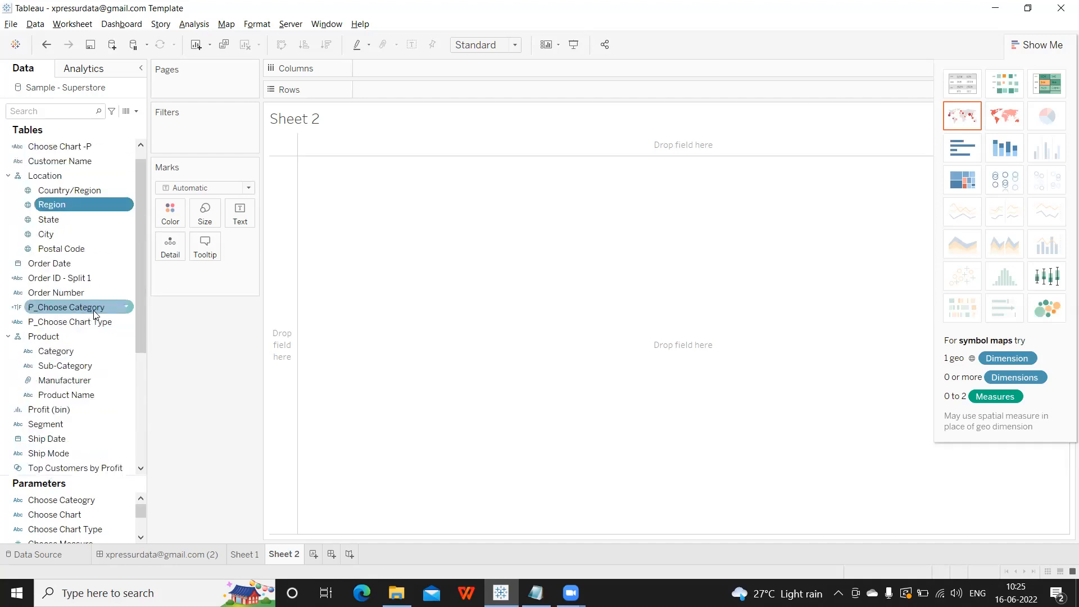
scroll(94, 314, "down", 3)
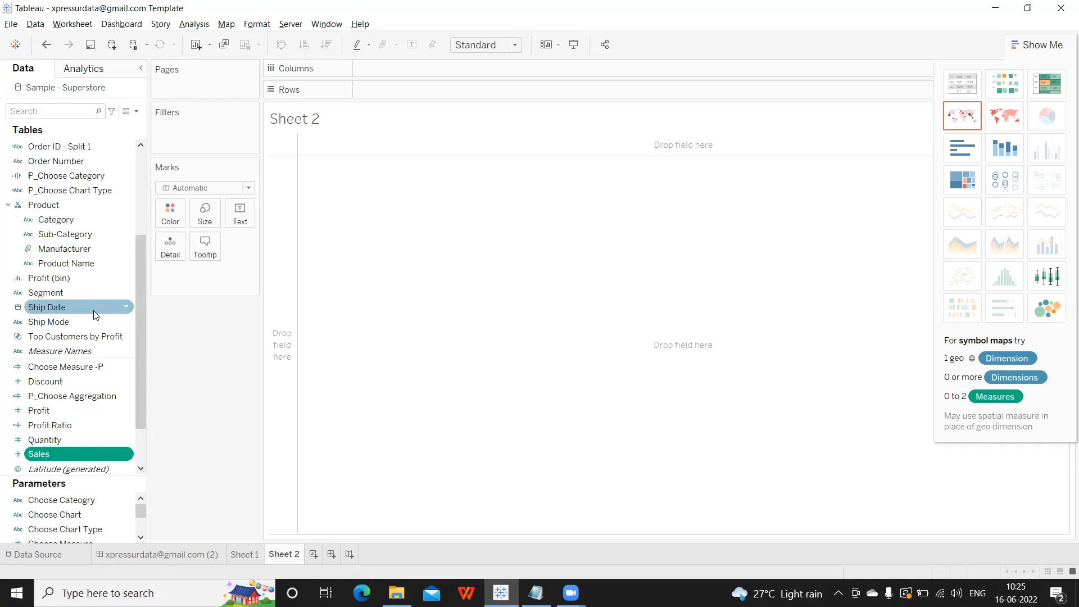
scroll(95, 315, "up", 2)
scroll(95, 314, "down", 1)
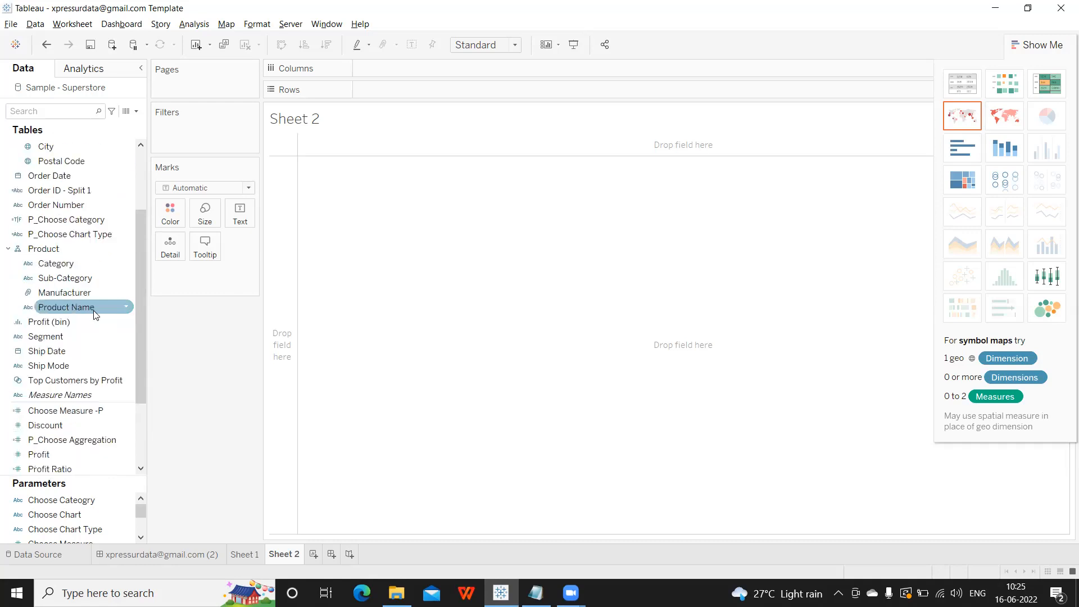
scroll(93, 313, "up", 1)
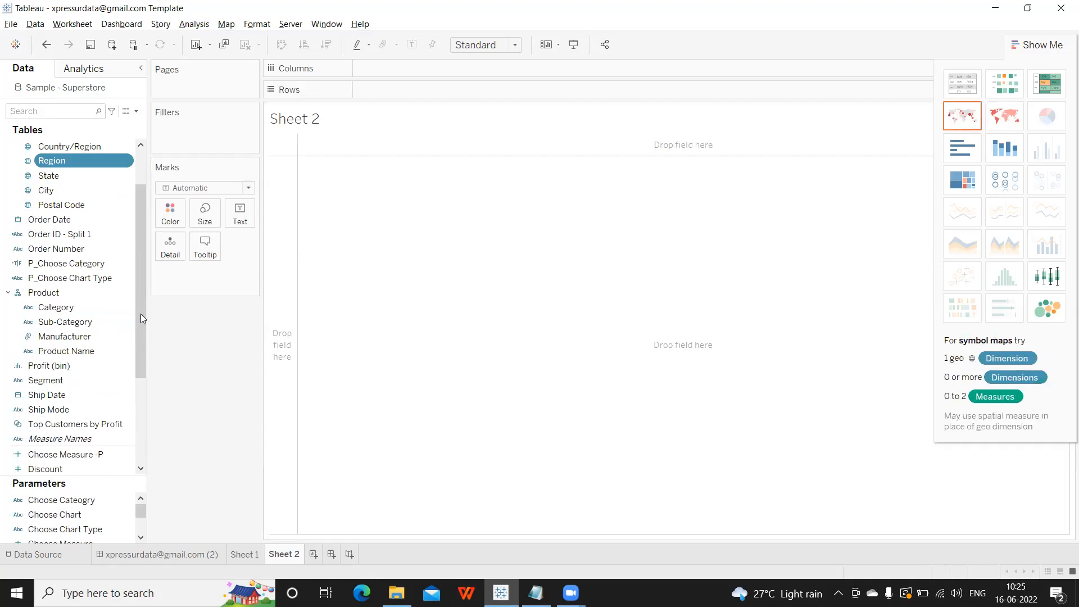
scroll(143, 293, "up", 1)
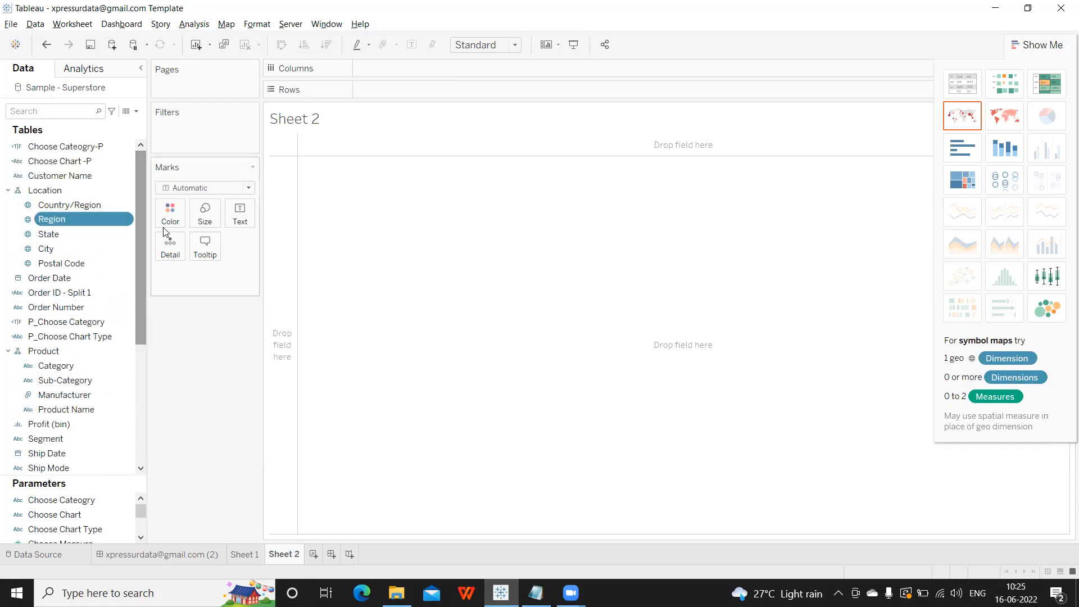
left_click_drag(80, 218, 401, 66)
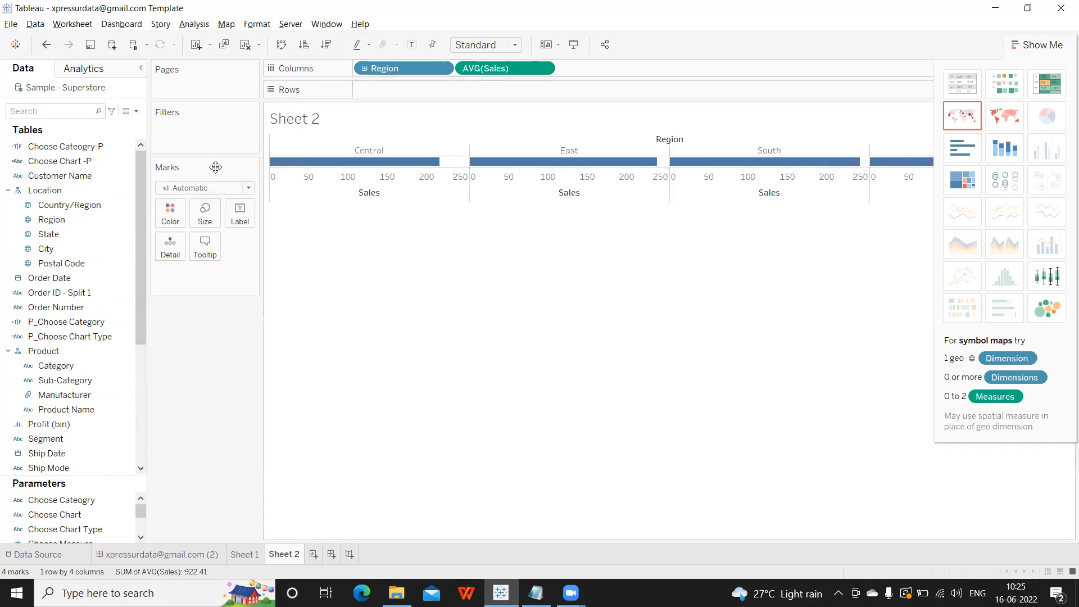
Set the Marks type to Pie and colour the slices by Region, giving four slices.
left_click(247, 189)
left_click(198, 334)
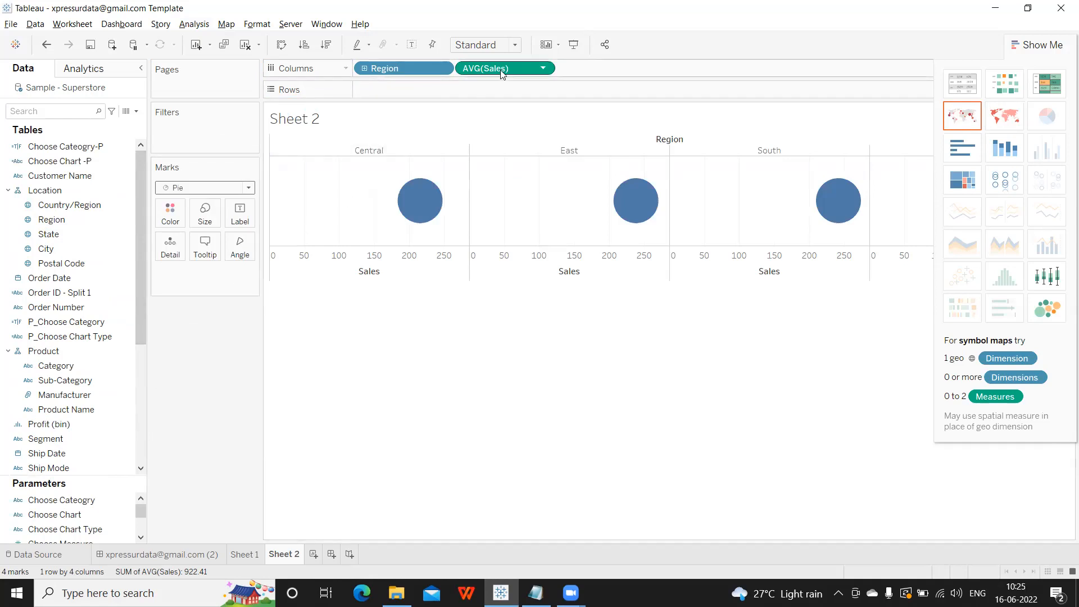
left_click_drag(481, 81, 173, 221)
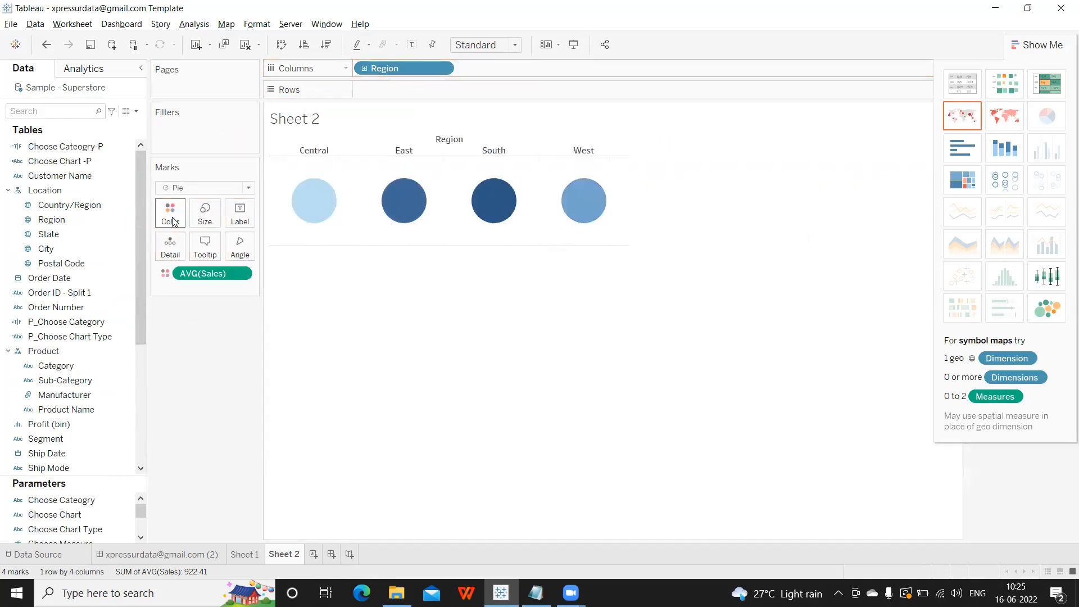
left_click_drag(387, 68, 169, 214)
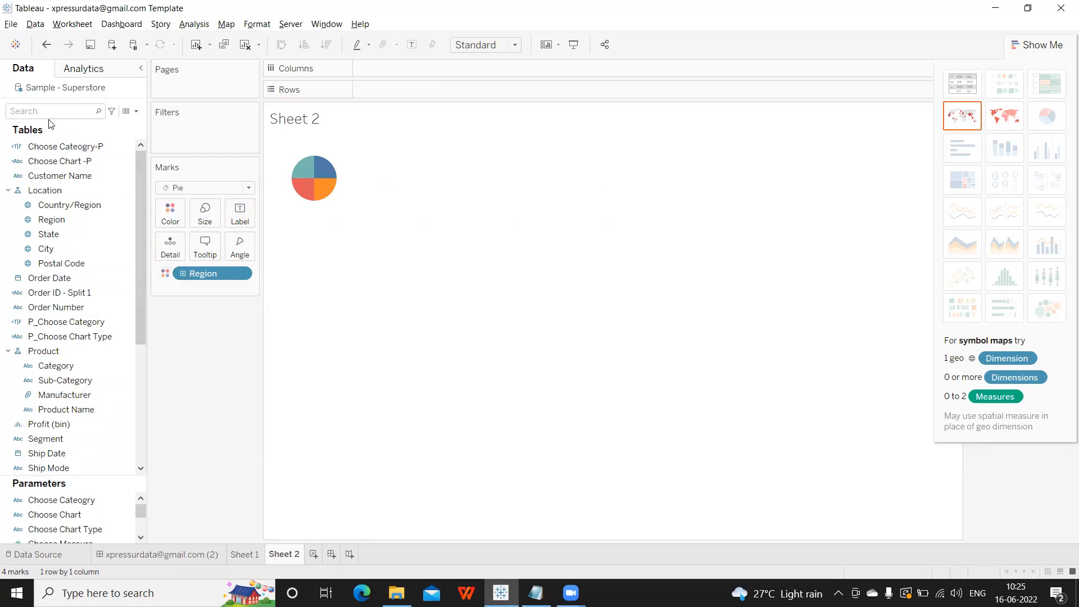
Size the pie slices by SUM(Sales) and make the pie fill the entire view.
type("sa")
left_click_drag(34, 156, 239, 244)
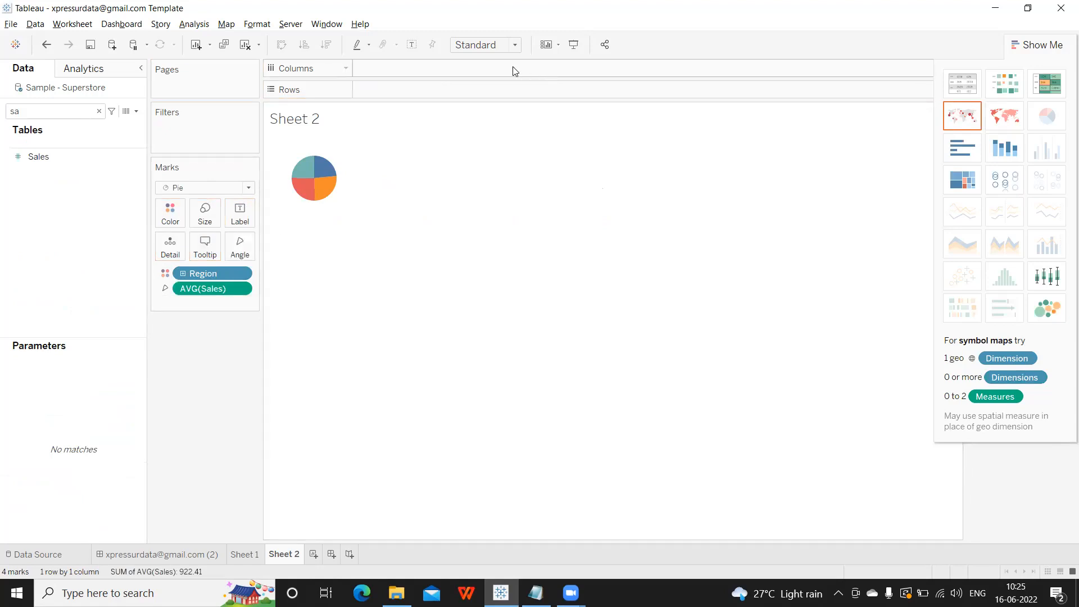
left_click(513, 45)
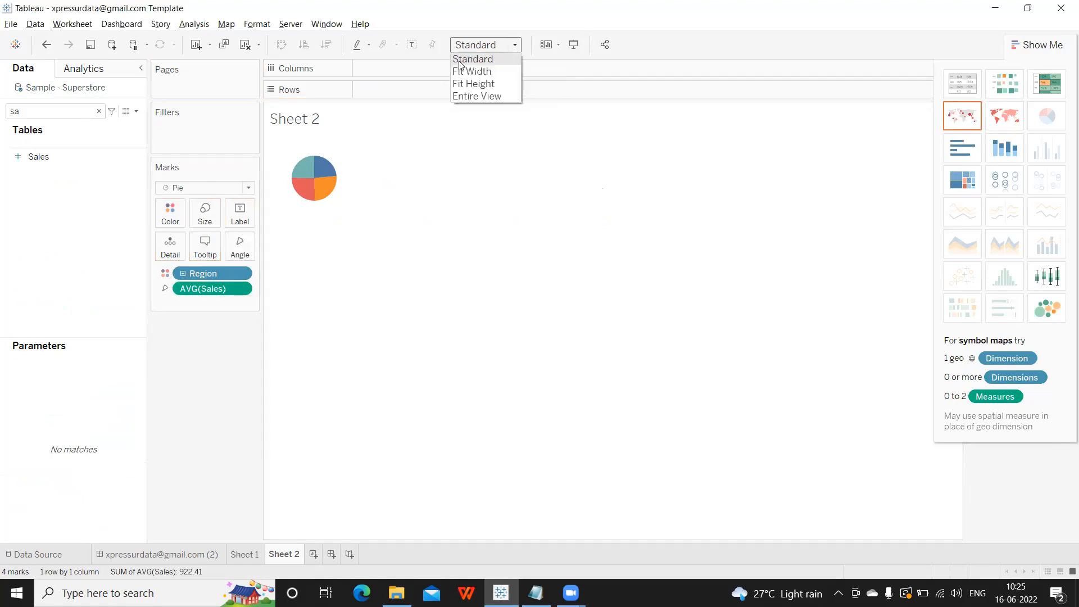
left_click(466, 97)
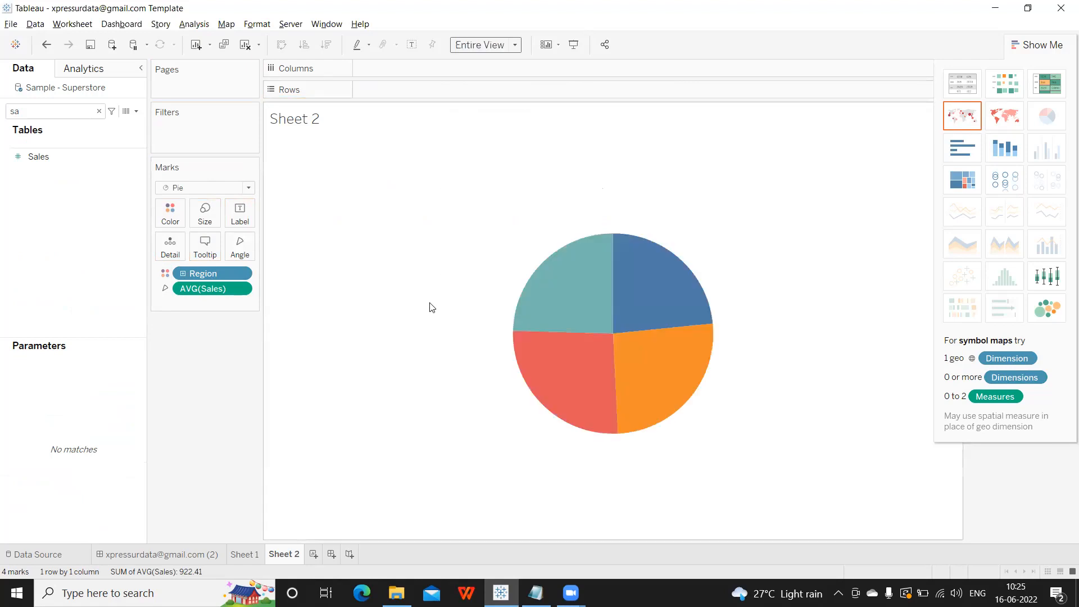
left_click(241, 290)
mouse_move(259, 399)
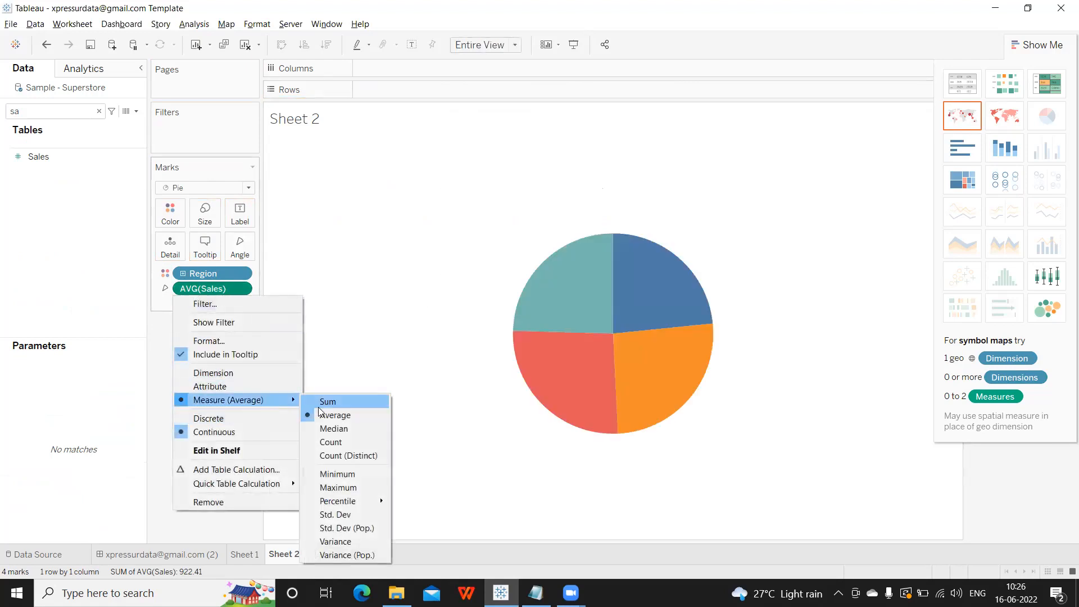
left_click(352, 402)
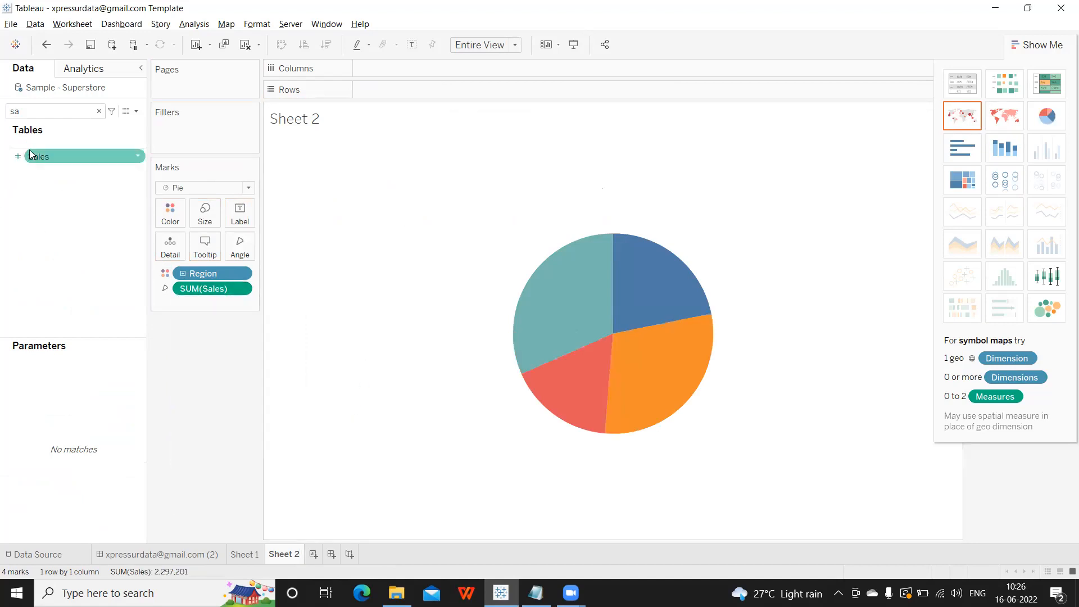
Label each slice with its summed sales, e.g. West at 725,458.
left_click_drag(34, 157, 234, 216)
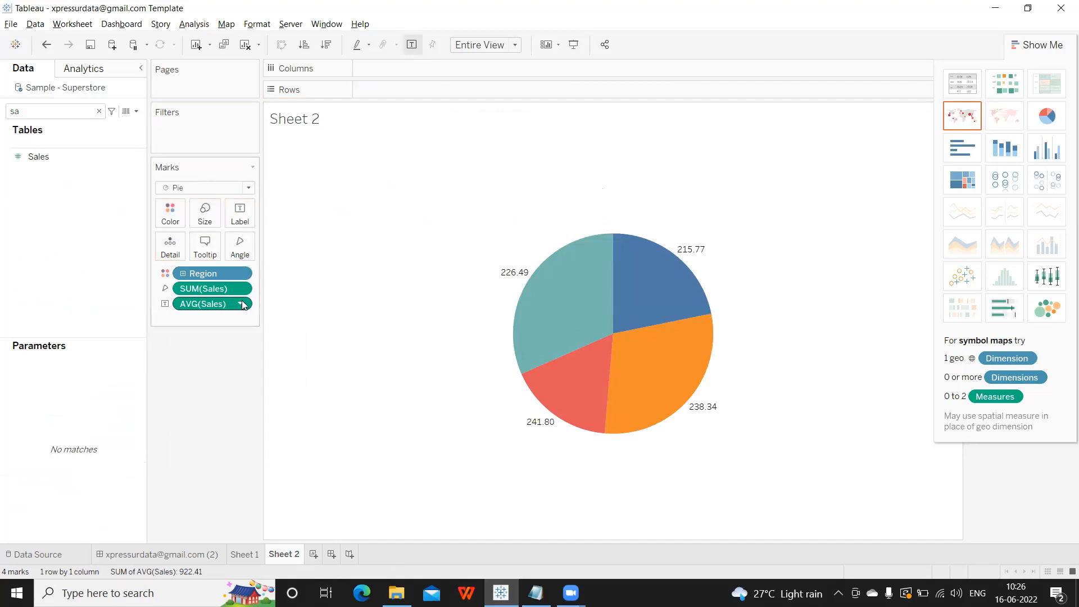
left_click(243, 304)
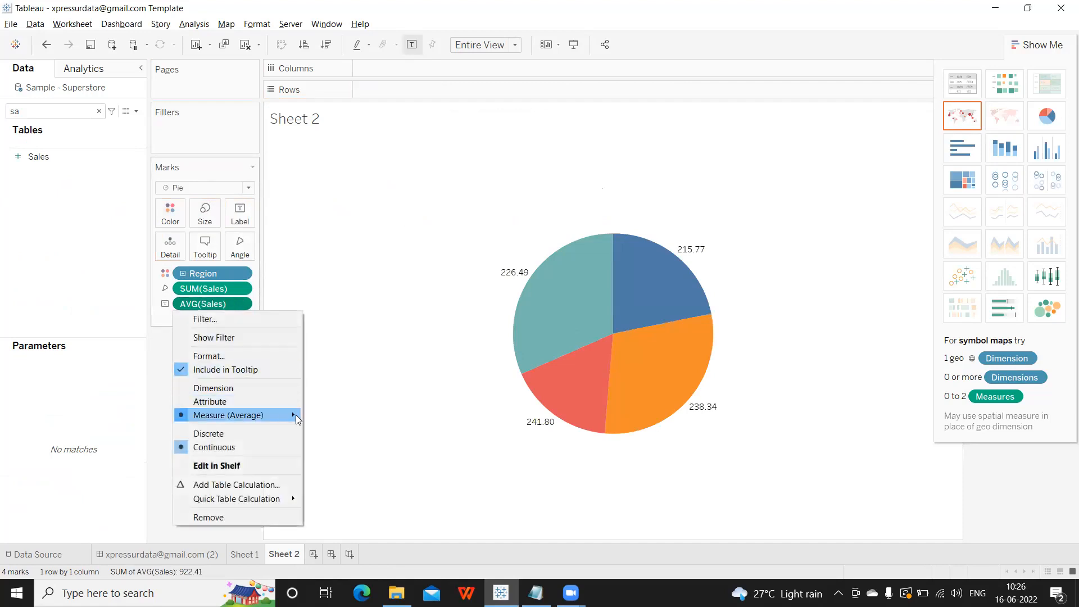
left_click(321, 416)
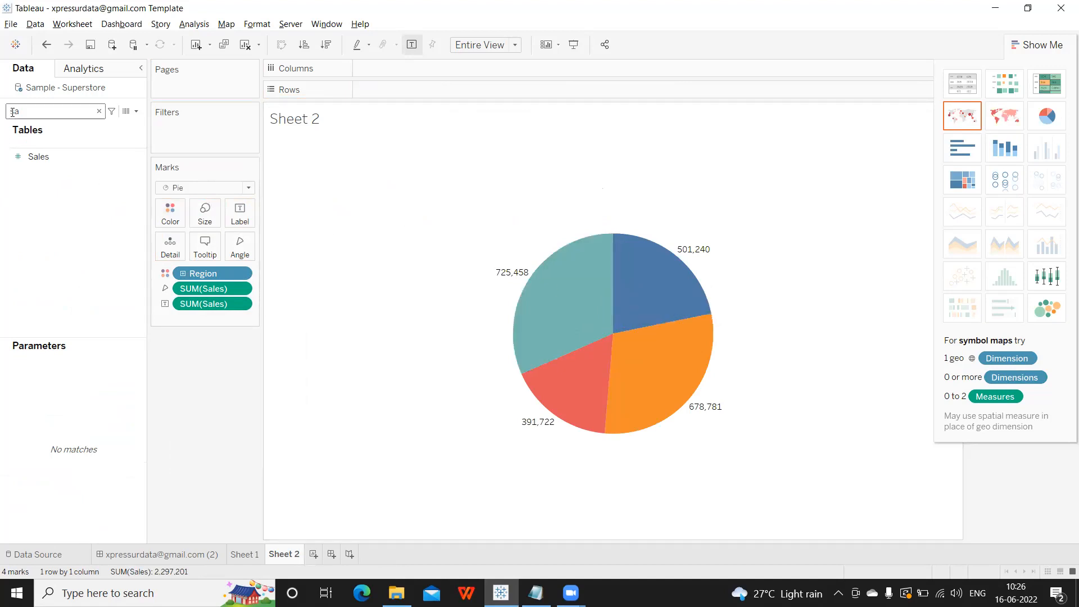
Label slices with Region names and sales as Percent of Total (West 31.58%, East 29.55%).
key("BackSpace")
type("e")
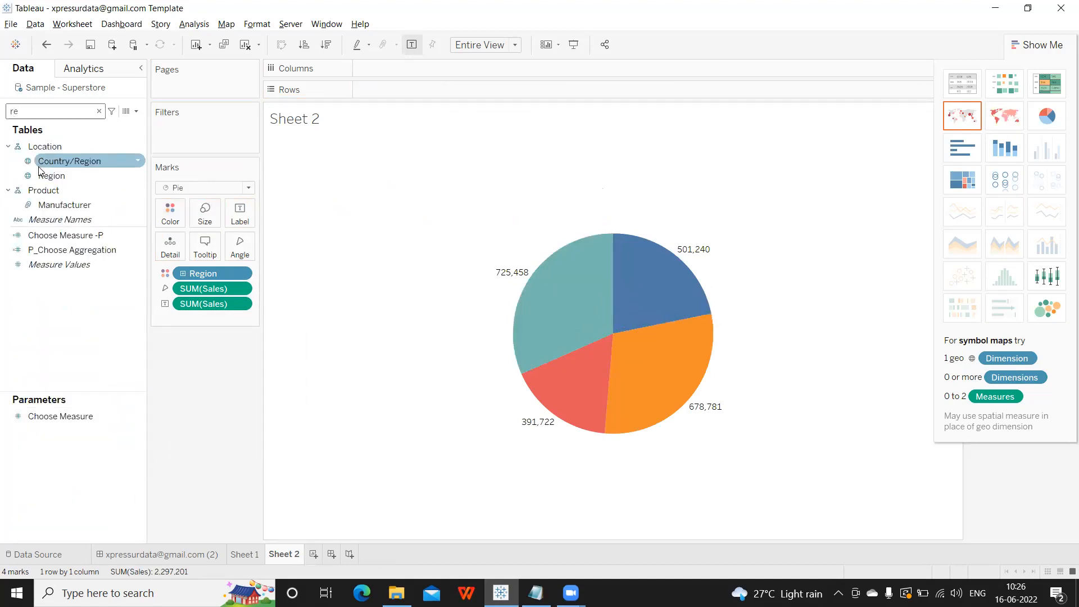
left_click_drag(42, 175, 240, 220)
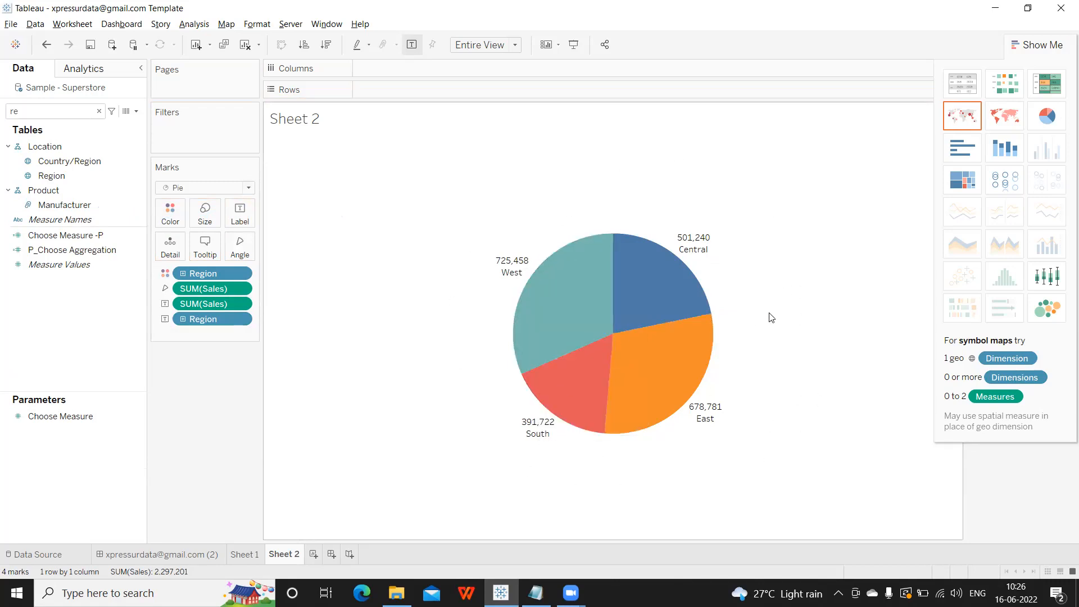
left_click(240, 305)
mouse_move(266, 419)
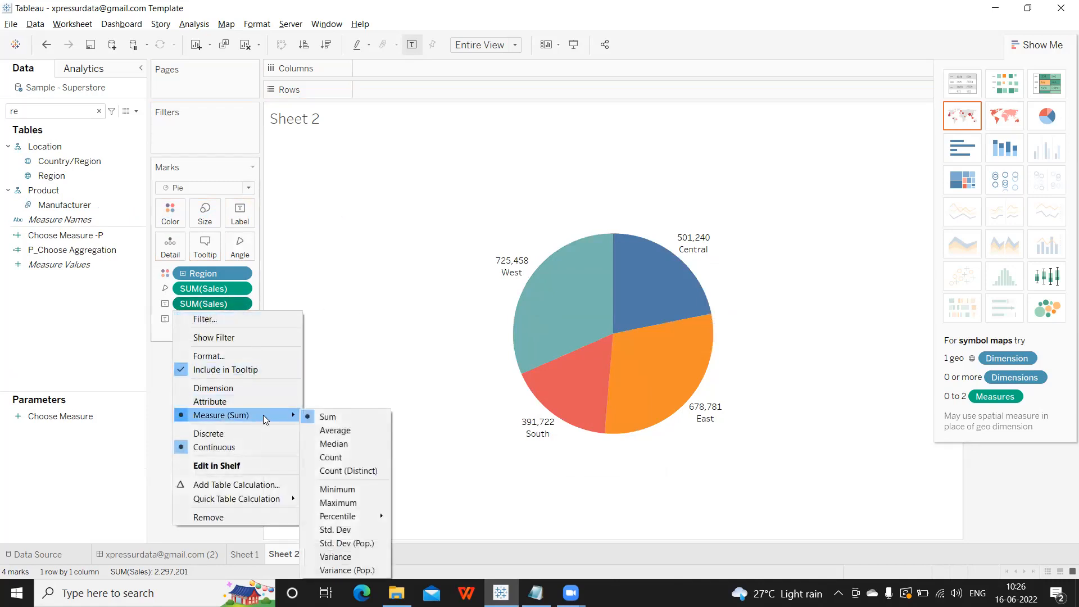
mouse_move(269, 502)
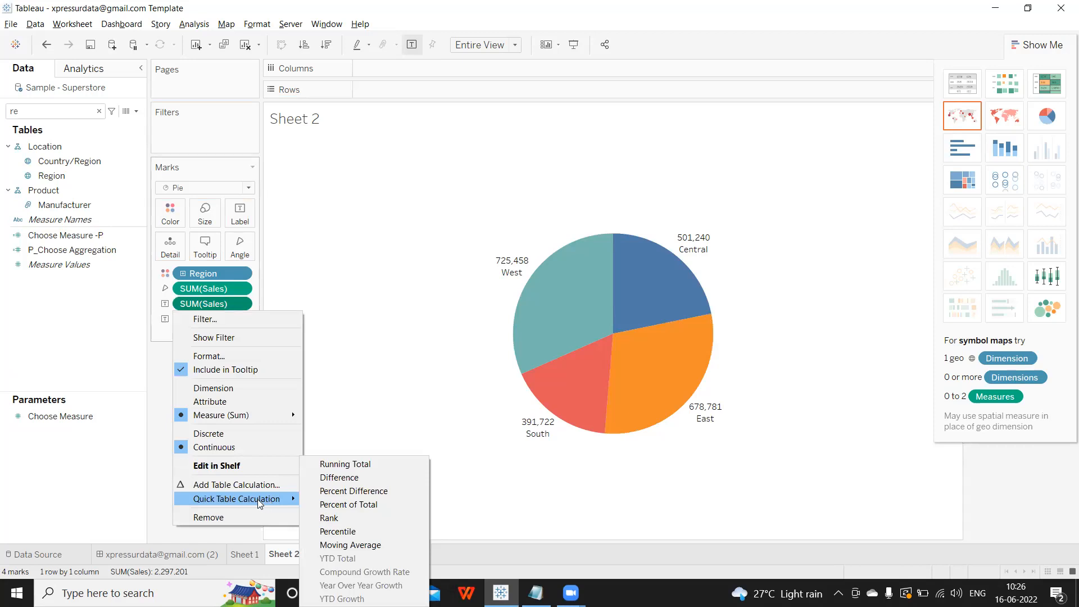
left_click(359, 508)
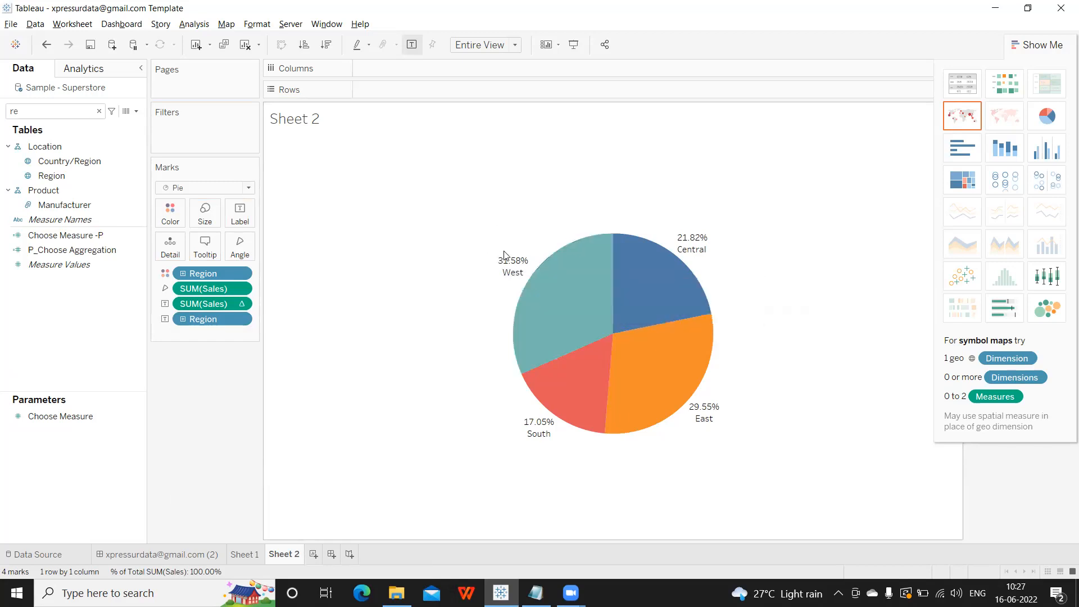
mouse_move(504, 271)
mouse_move(570, 371)
mouse_move(682, 242)
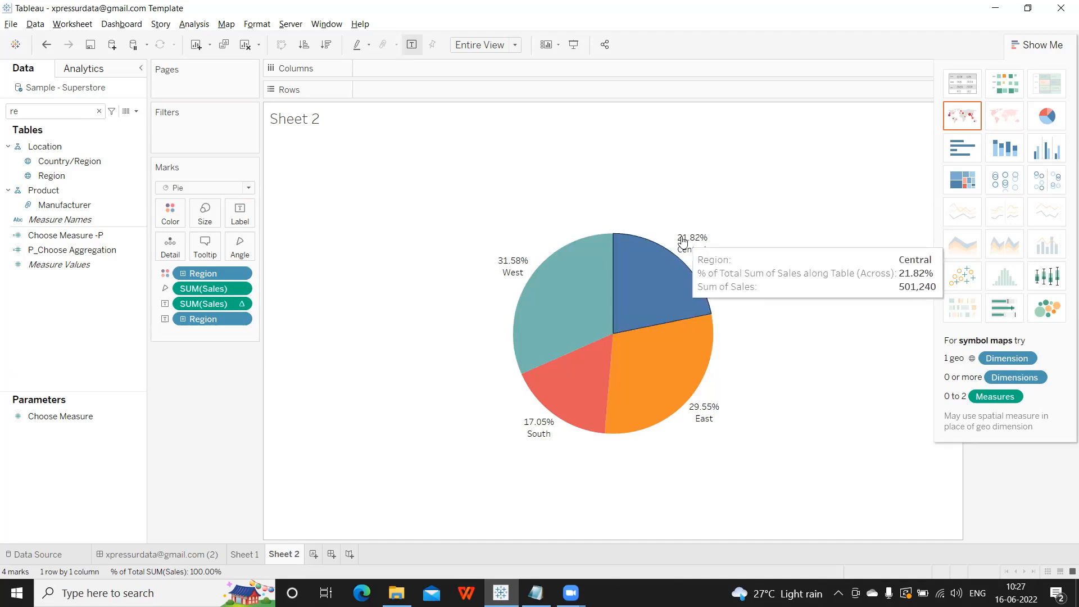
mouse_move(700, 417)
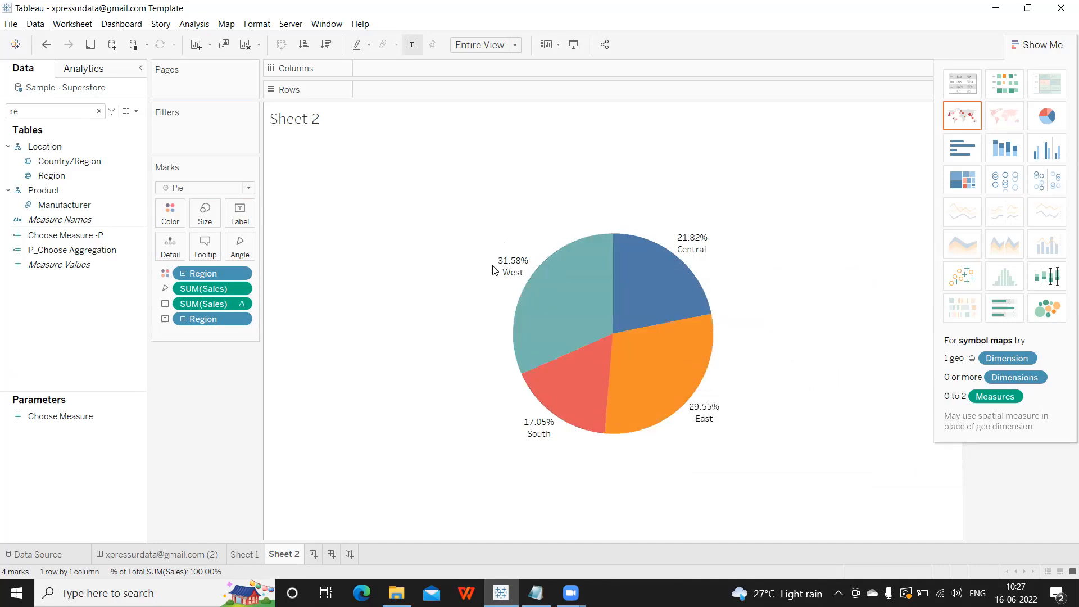
Search the fields for 'or' and add Order Date to Columns as YEAR, making one pie per year.
mouse_move(531, 440)
left_click(50, 111)
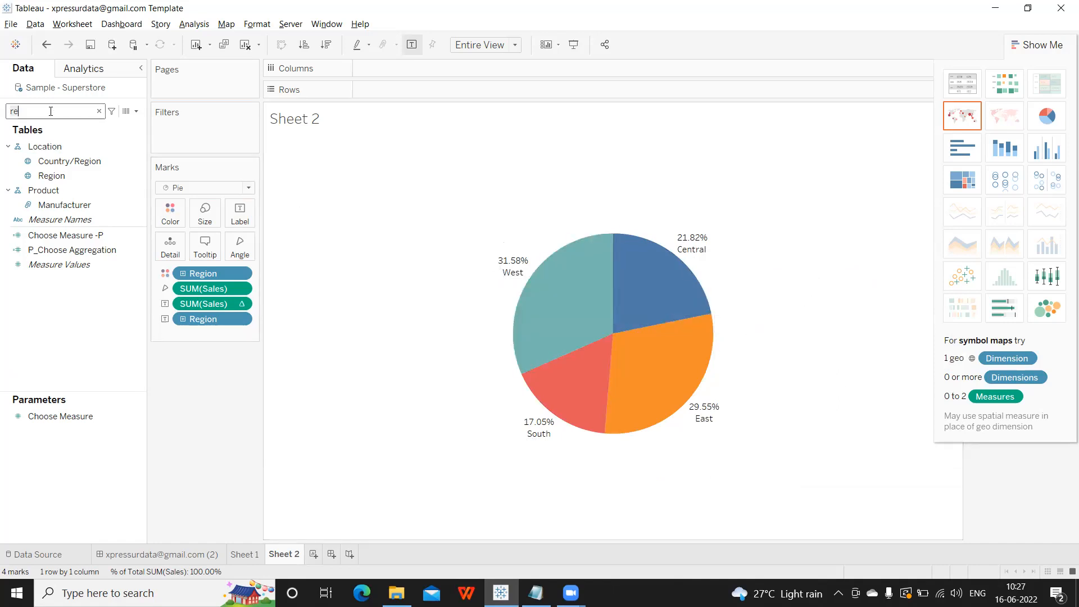
key("BackSpace")
key("BackSpace")
type("or")
left_click_drag(61, 149, 404, 71)
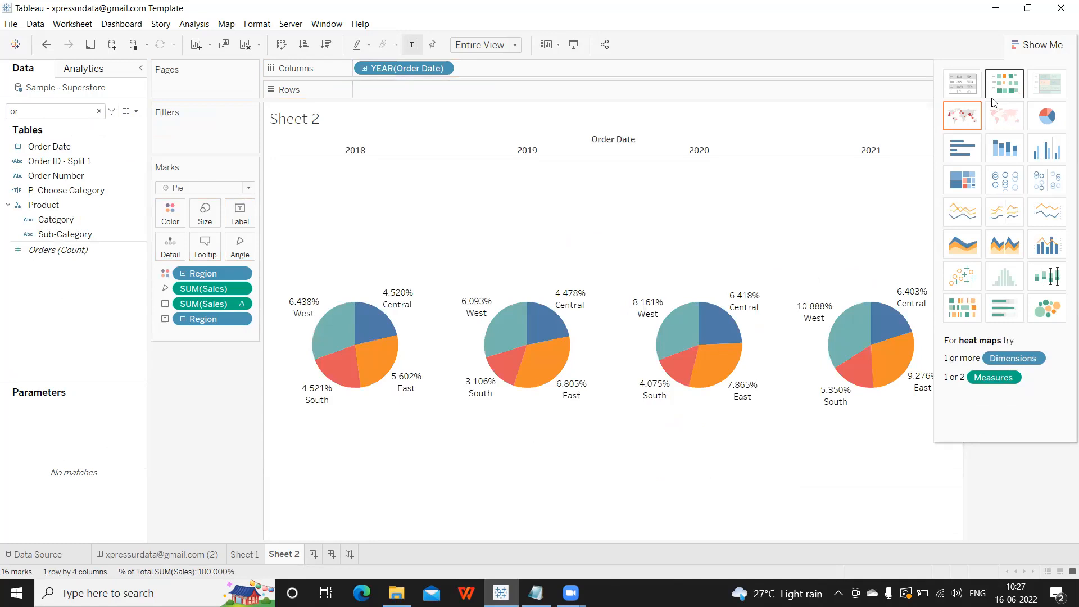
Hide the Show Me panel so the Region colour legend appears beside the 2018–2021 pies.
left_click(1035, 45)
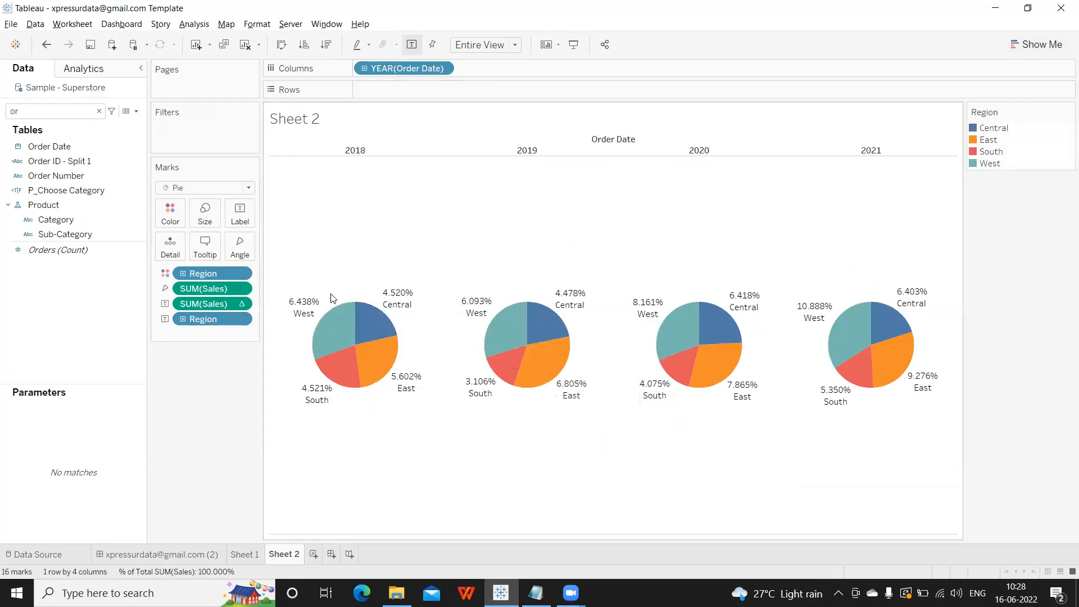
mouse_move(308, 316)
mouse_move(327, 335)
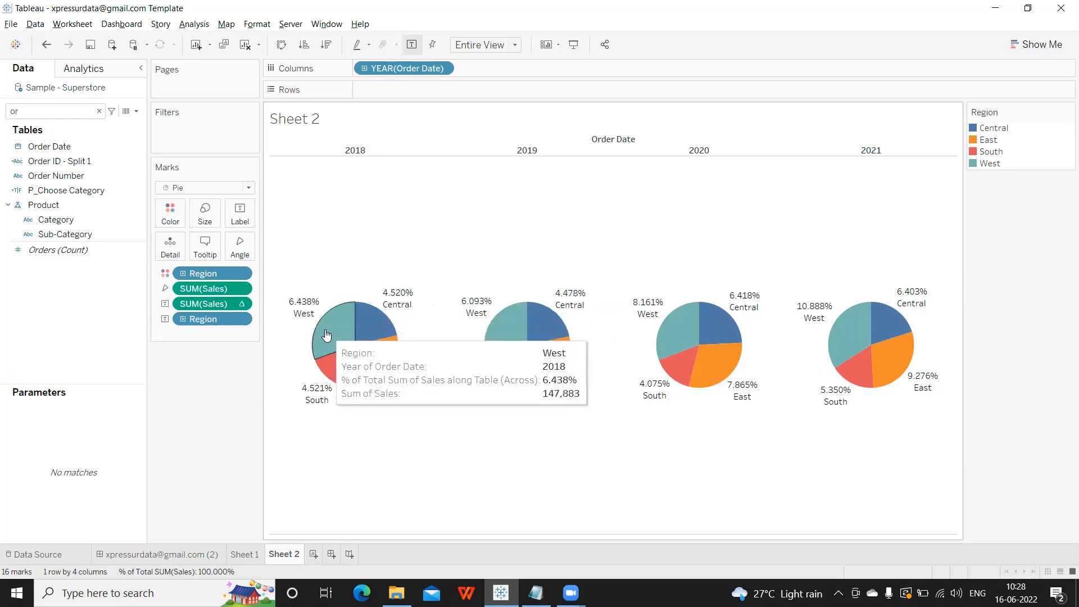
mouse_move(373, 346)
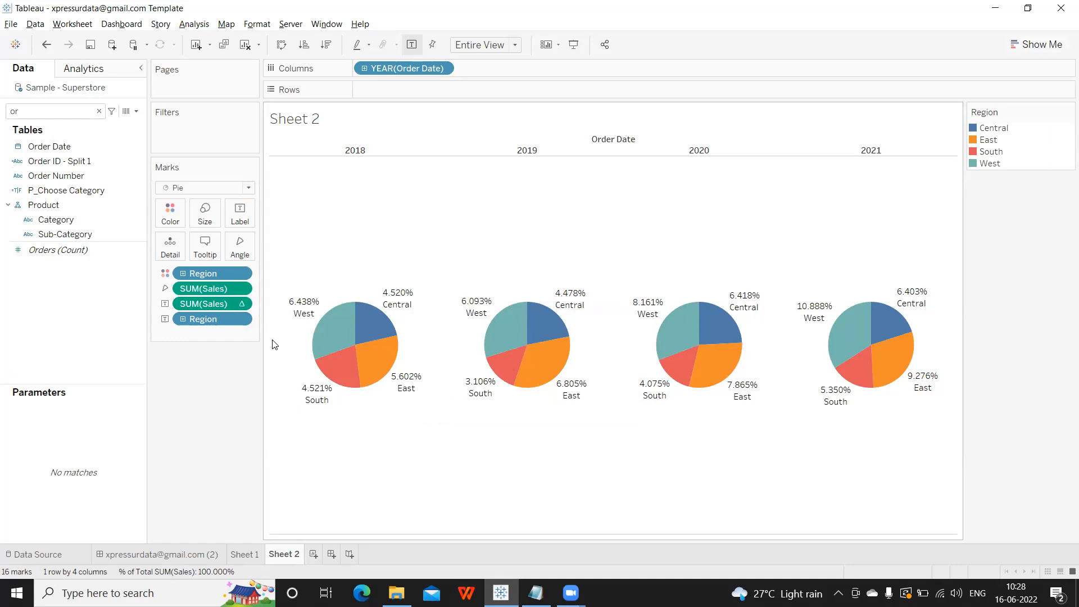
right_click(240, 305)
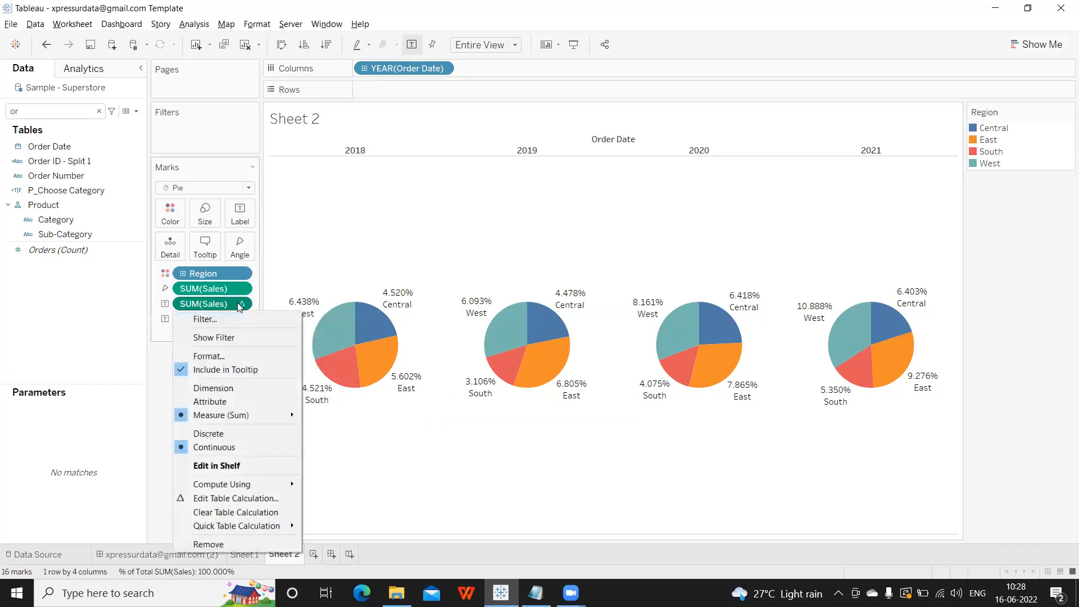
Set the SUM(Sales) percent-of-total label to compute using Order Date.
mouse_move(245, 491)
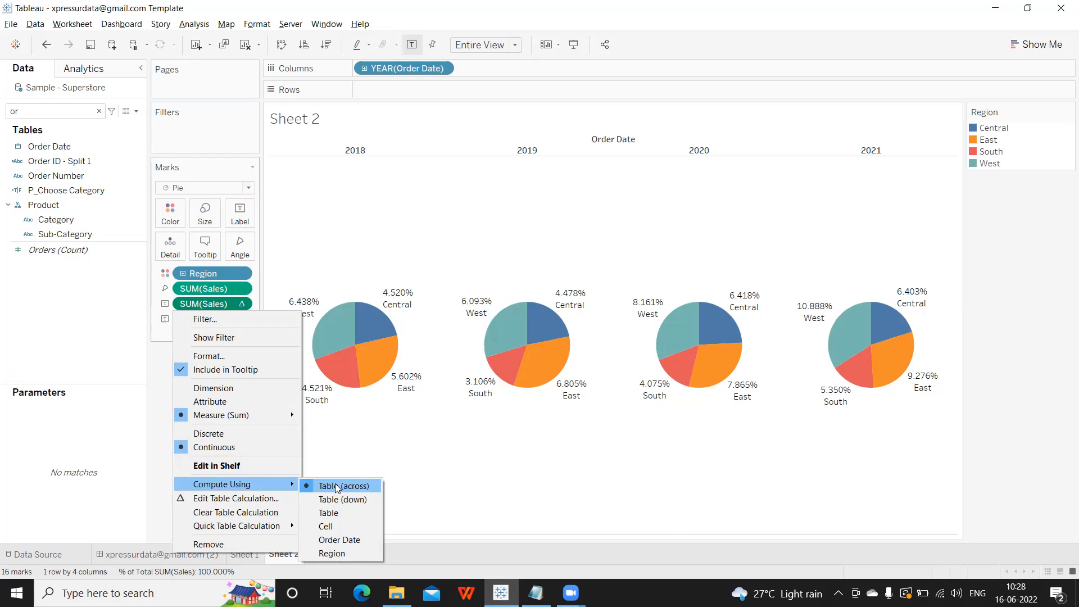
left_click(339, 540)
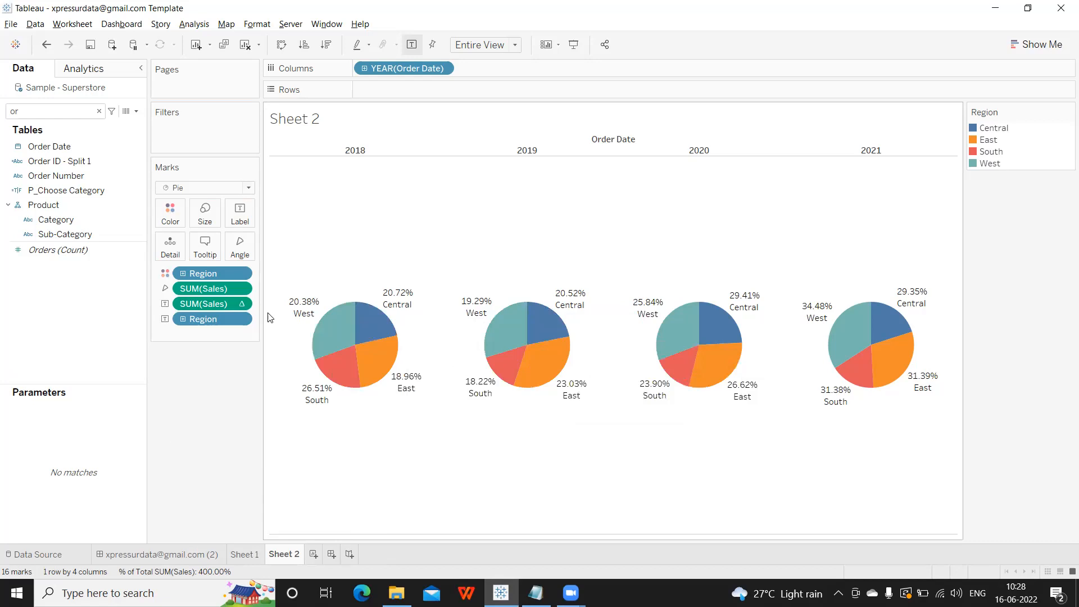
mouse_move(399, 305)
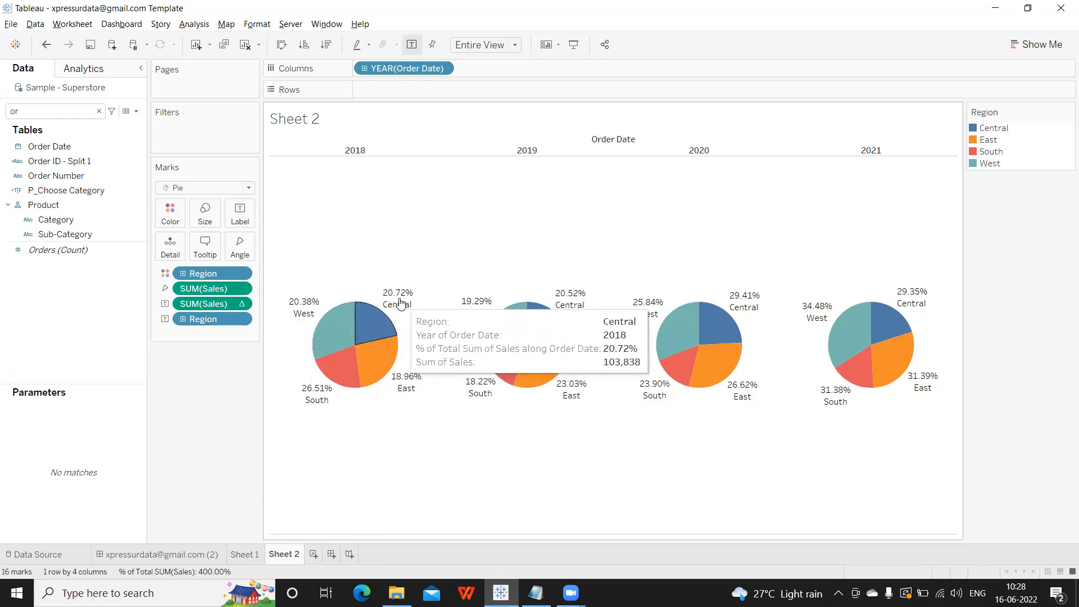
mouse_move(310, 395)
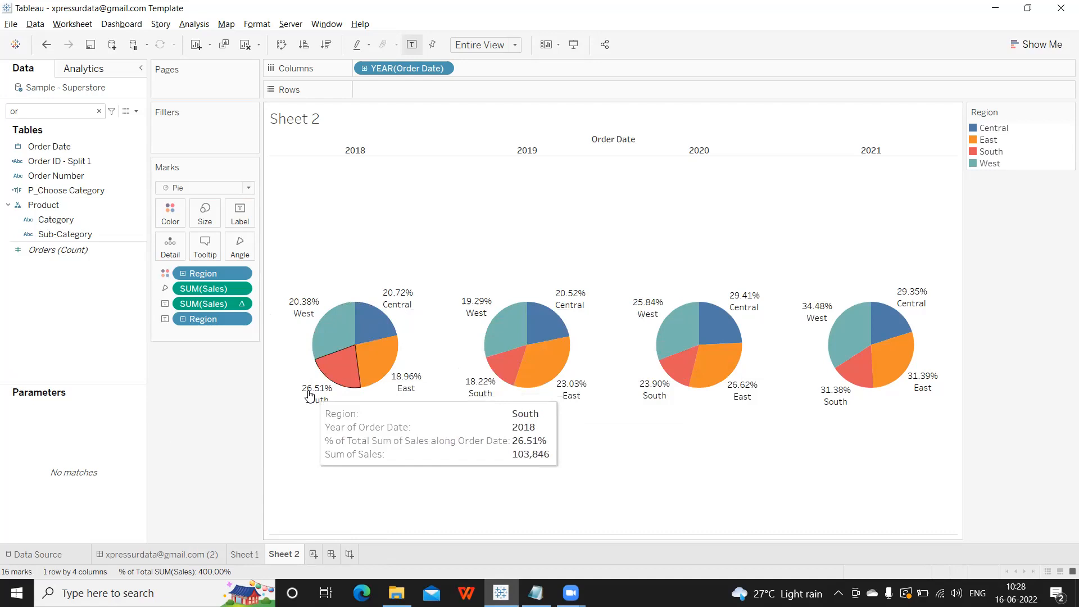
mouse_move(414, 381)
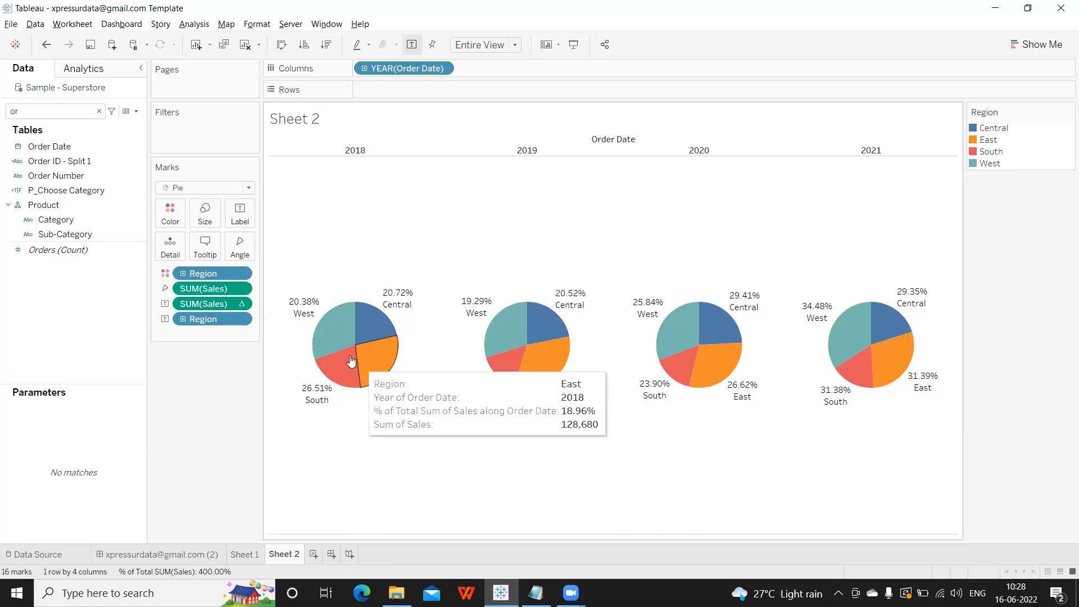
Change Compute Using to Cell so each region shows its share within its year, e.g. 2018 West 30.54%.
left_click(240, 304)
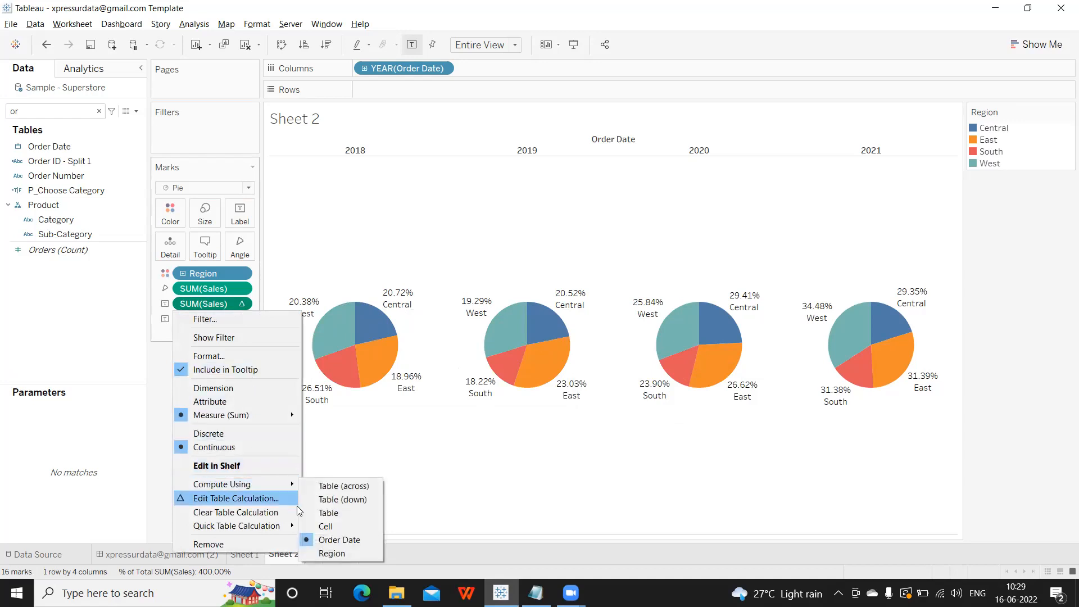
left_click(325, 525)
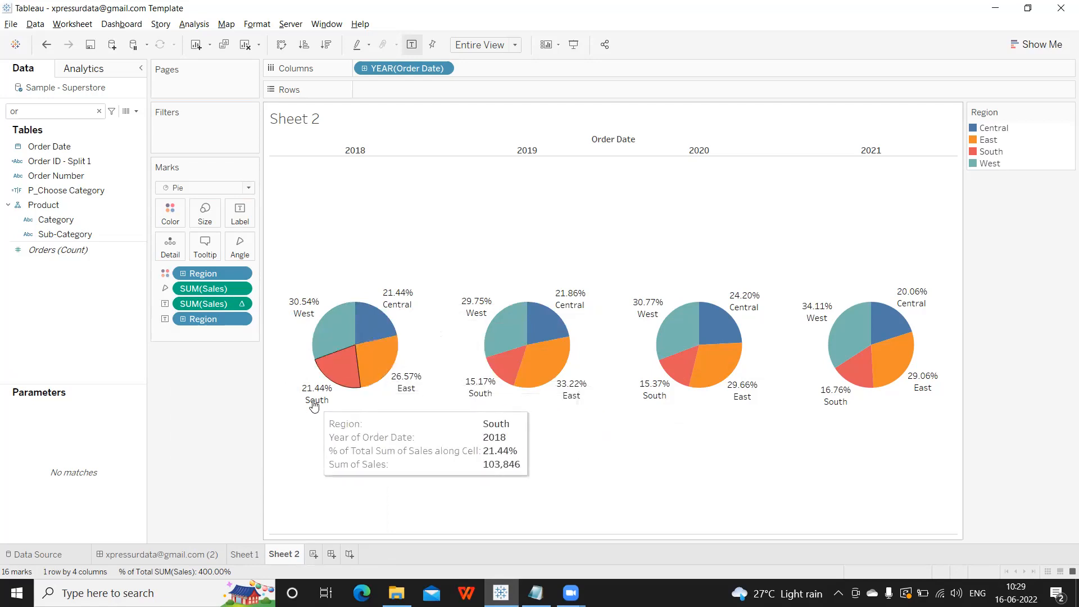
mouse_move(361, 351)
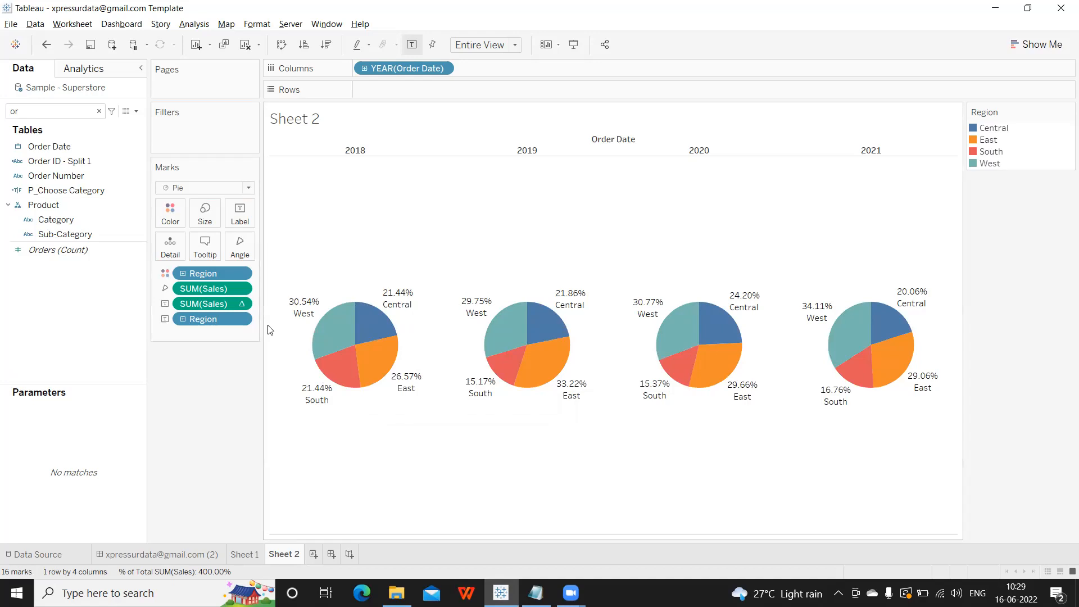
left_click(240, 305)
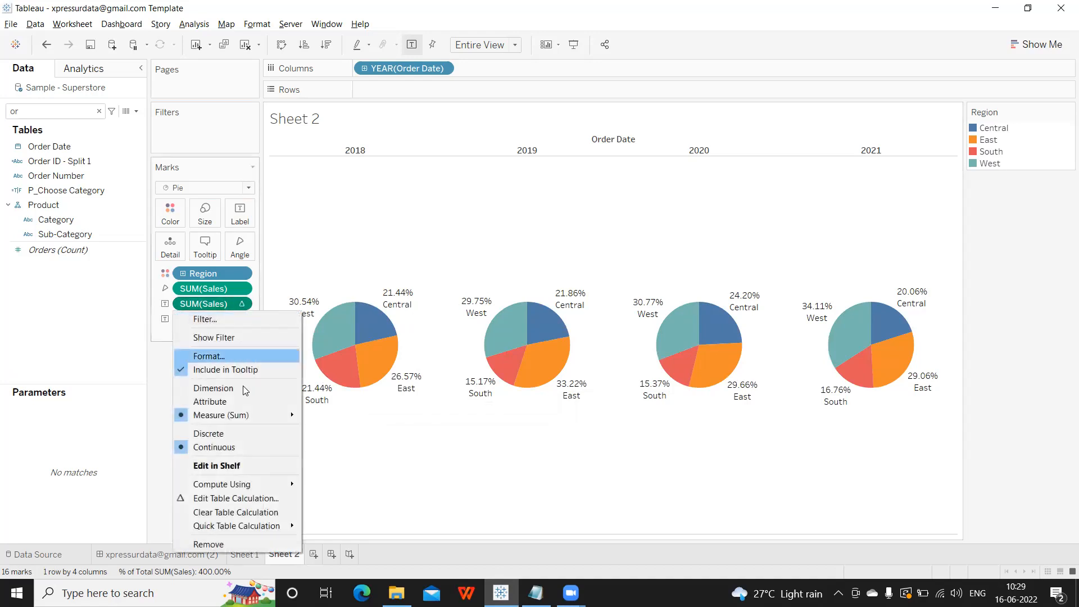
mouse_move(254, 482)
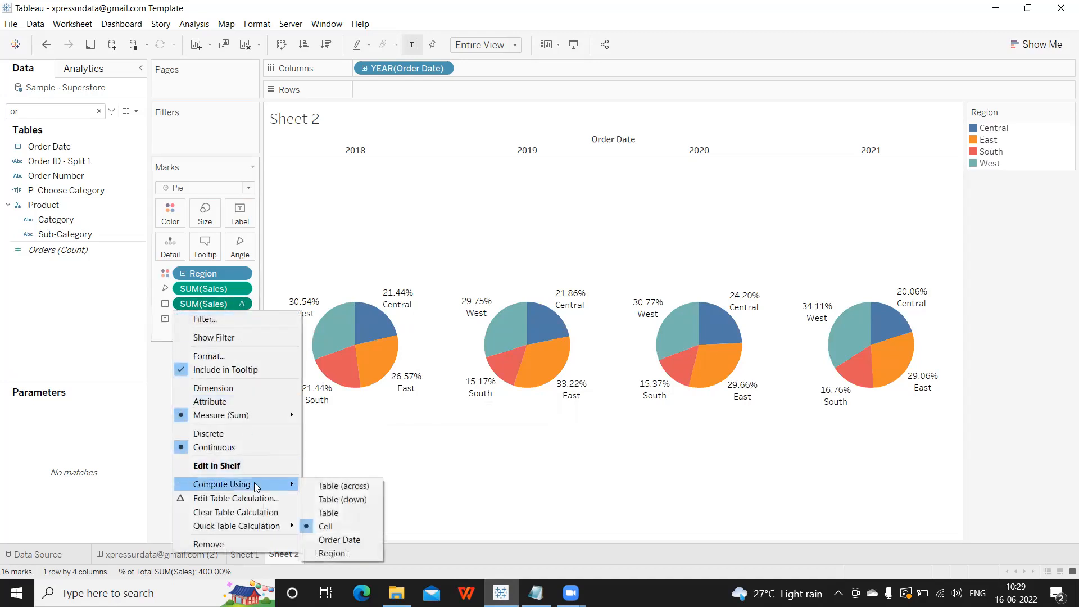
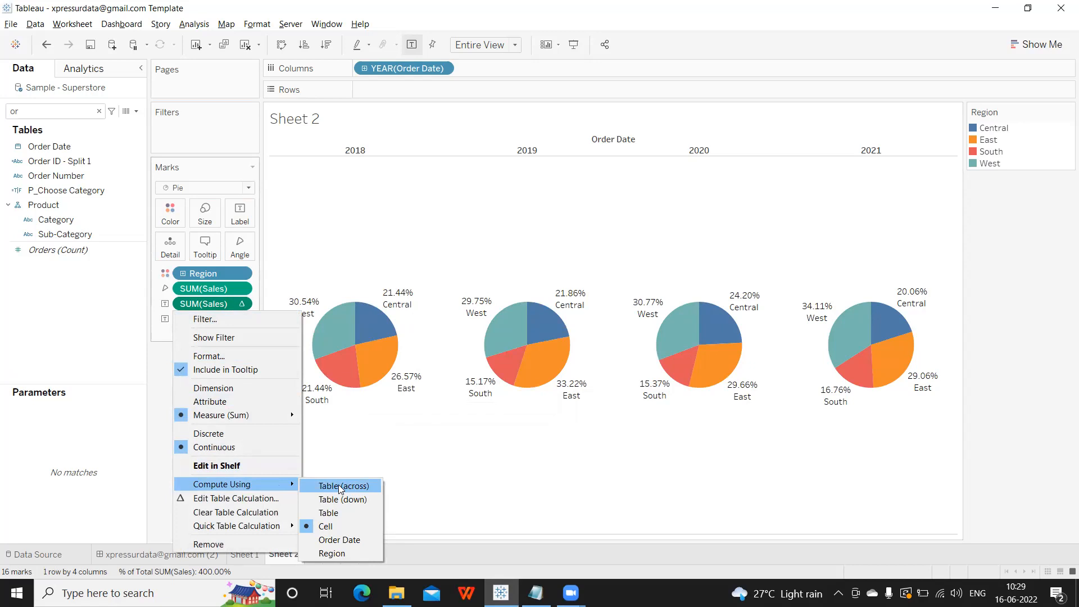
Open the Edit Table Calculation settings for the SUM(Sales) percent-of-total pill.
left_click(215, 497)
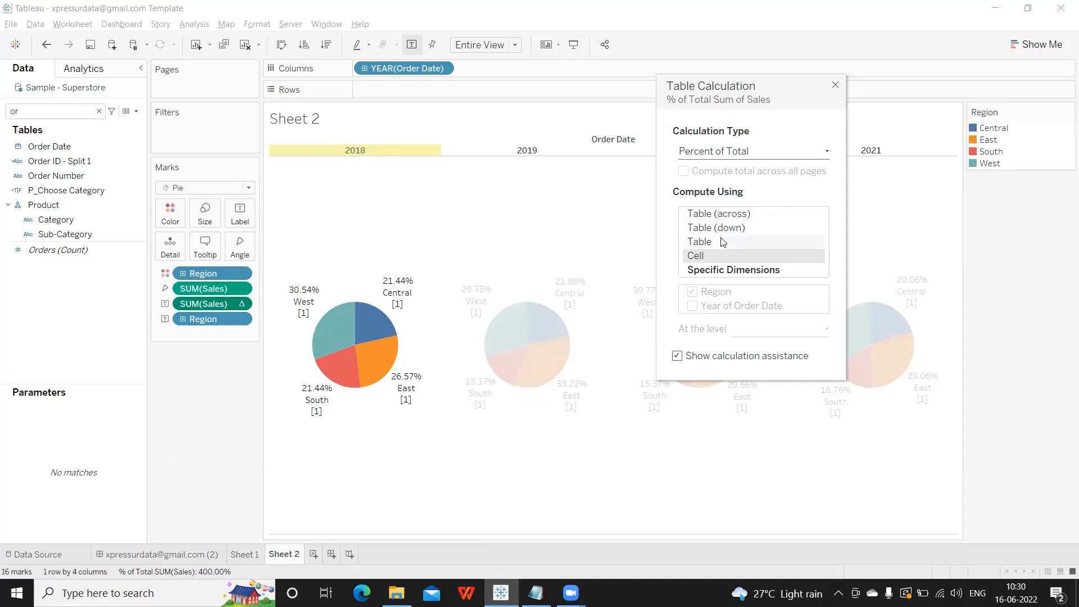
Compute the sales percentage along Region, then clear Sheet 2 and bring the Notepad notes forward.
left_click(703, 271)
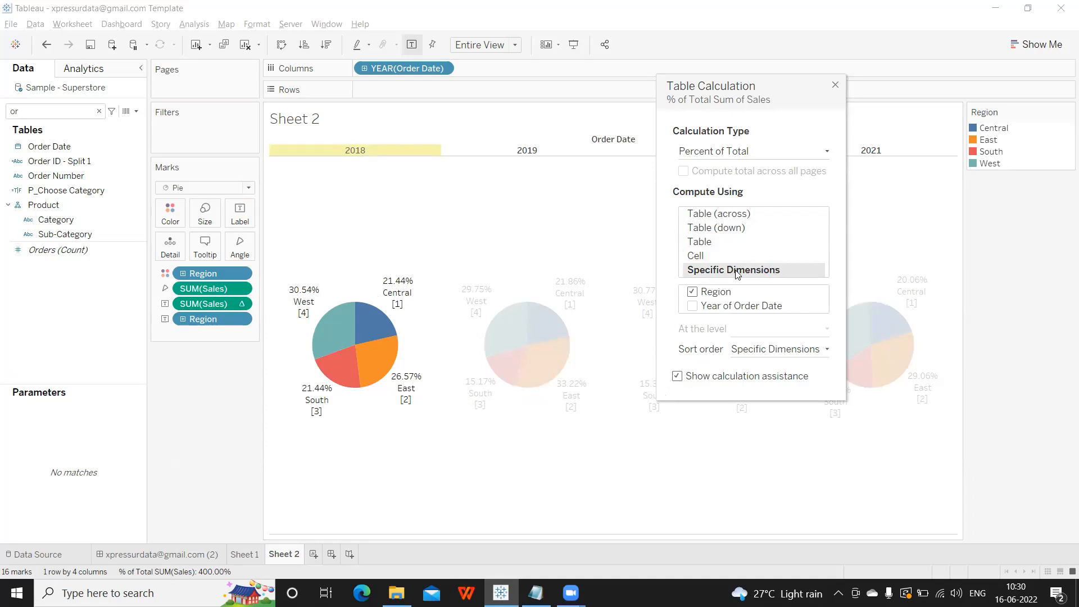
left_click(836, 85)
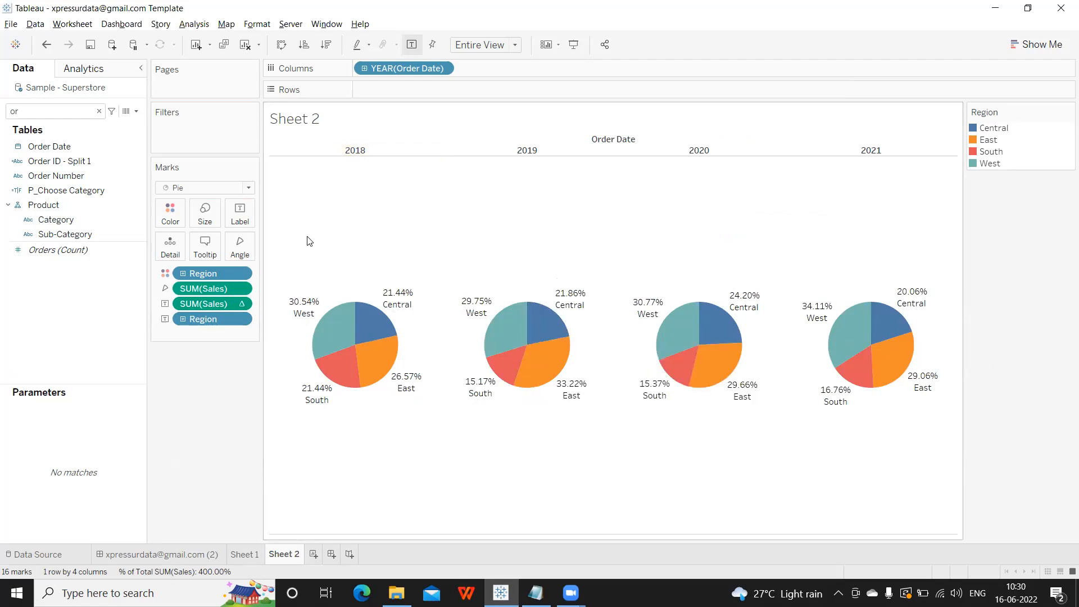
left_click(245, 44)
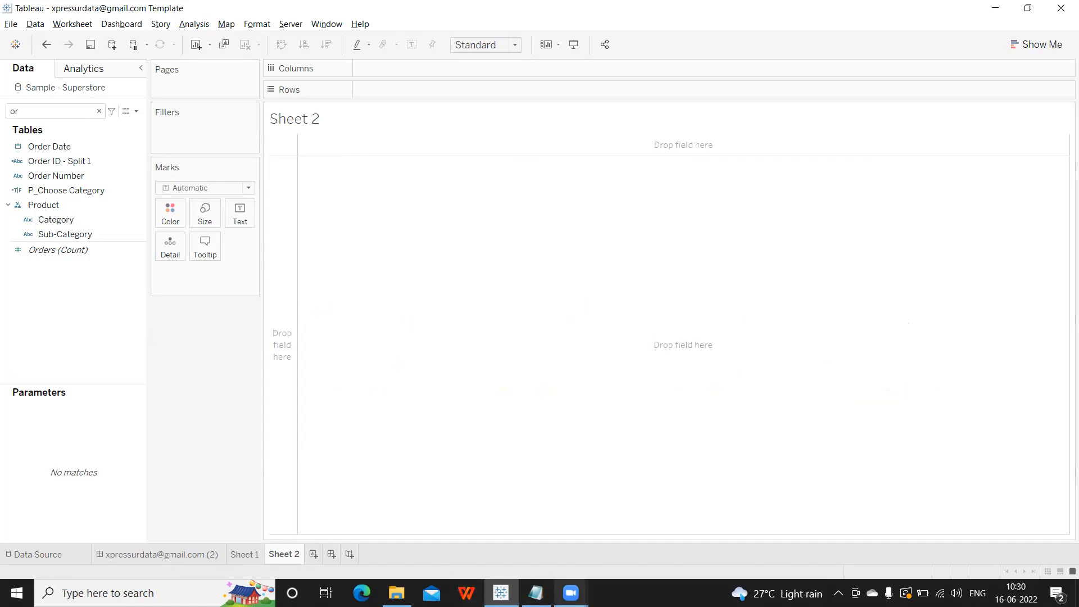
left_click(535, 593)
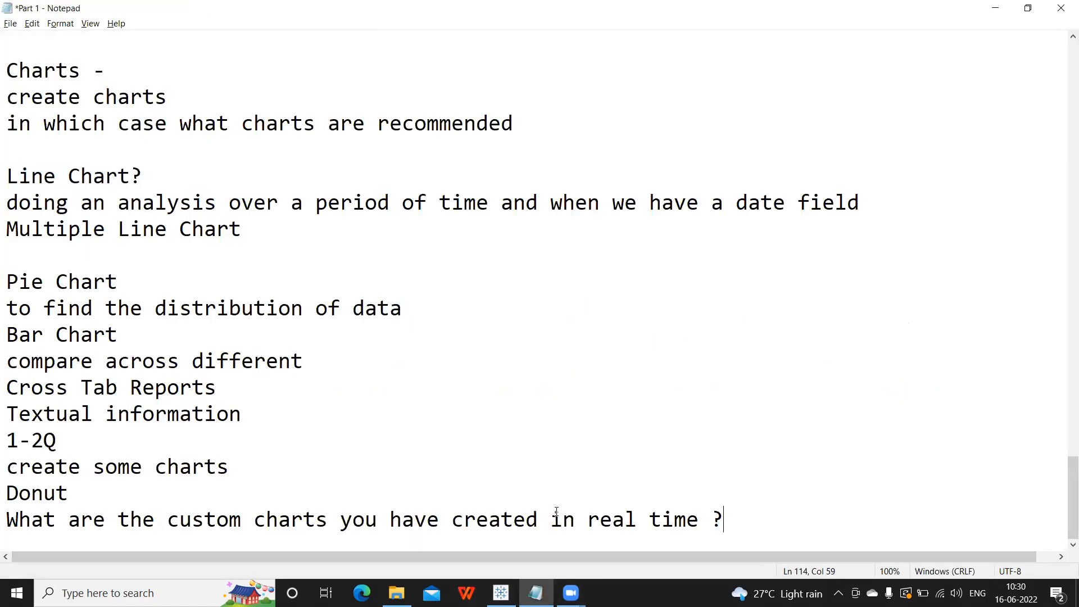
Add a 'Filter Concept' line with 'Marks Concept' above it in the notes.
key("Return")
key("Return")
type("F")
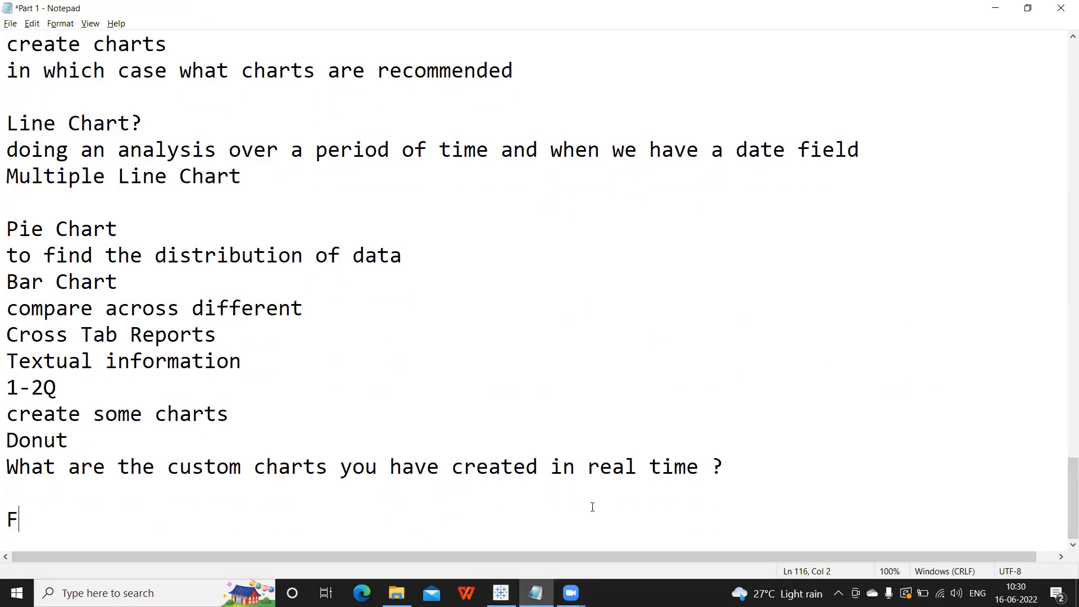
type("ilter Concept")
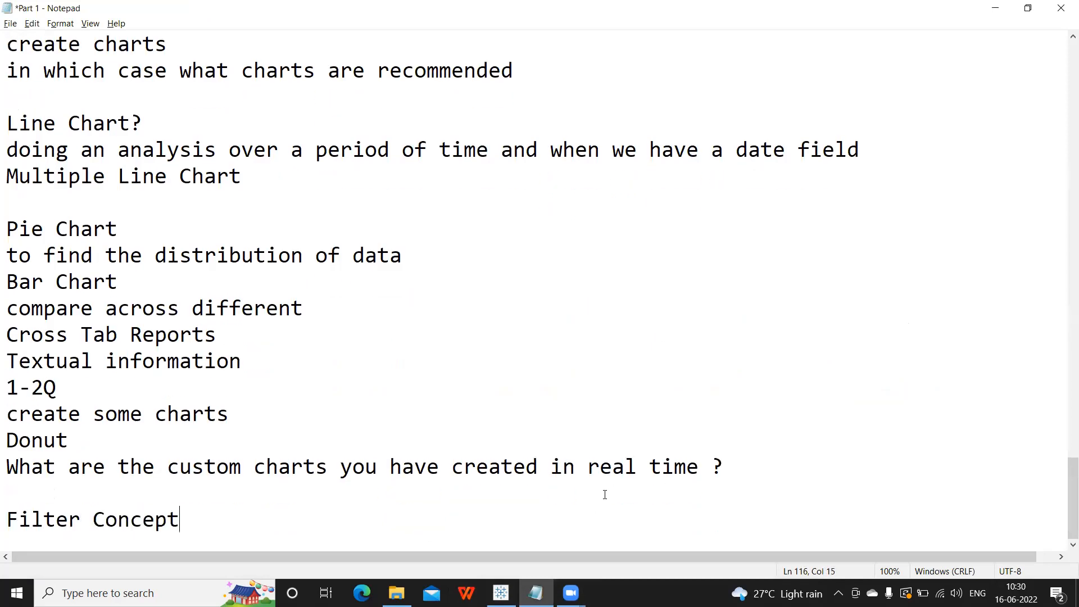
key("Return")
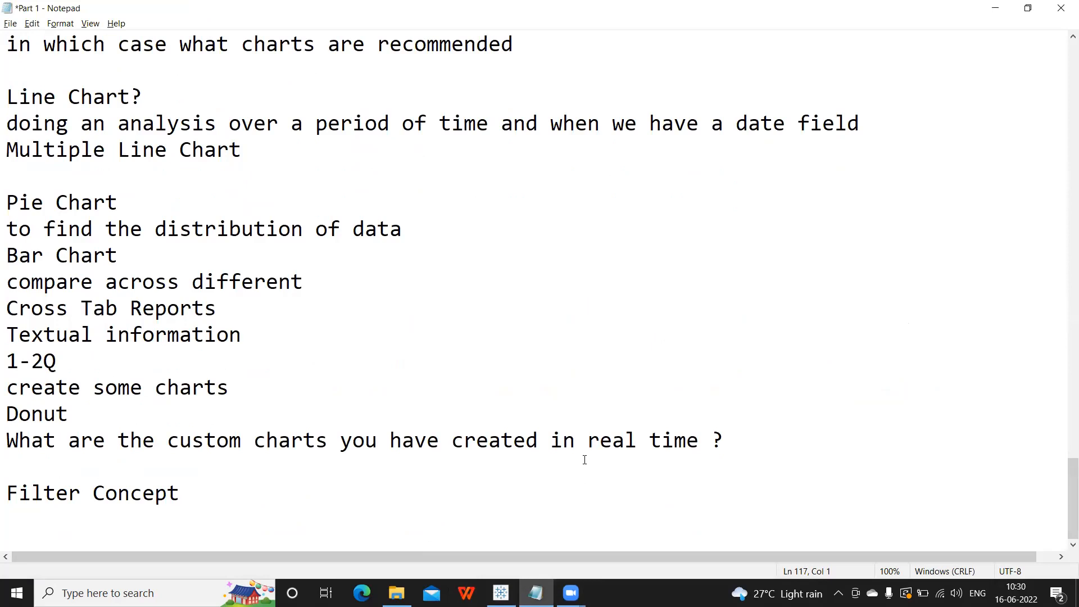
left_click(17, 478)
type("M")
key("BackSpace")
key("BackSpace")
type("Marks Concept")
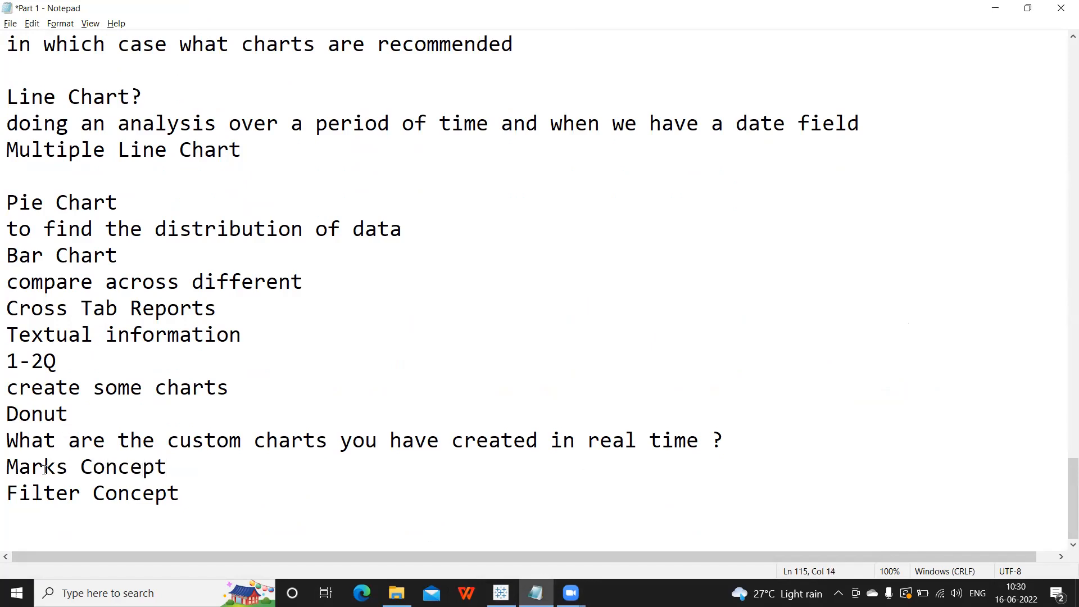
Add '** Interview' and '** Certification **' lines below Filter Concept, then return to Tableau.
left_click(210, 498)
key("Return")
type("** Interview")
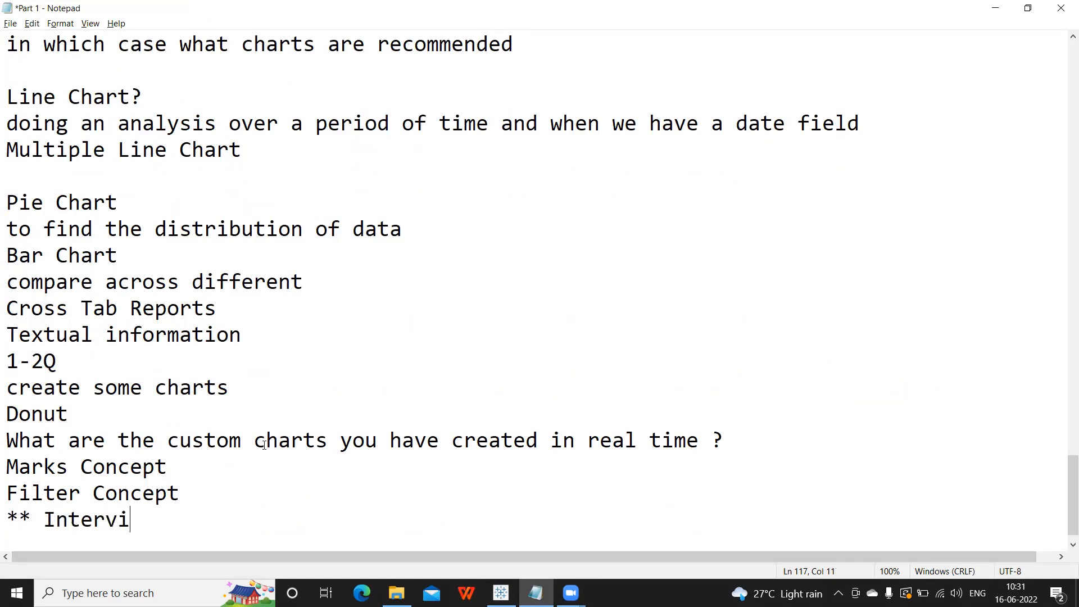
key("Return")
type("** In")
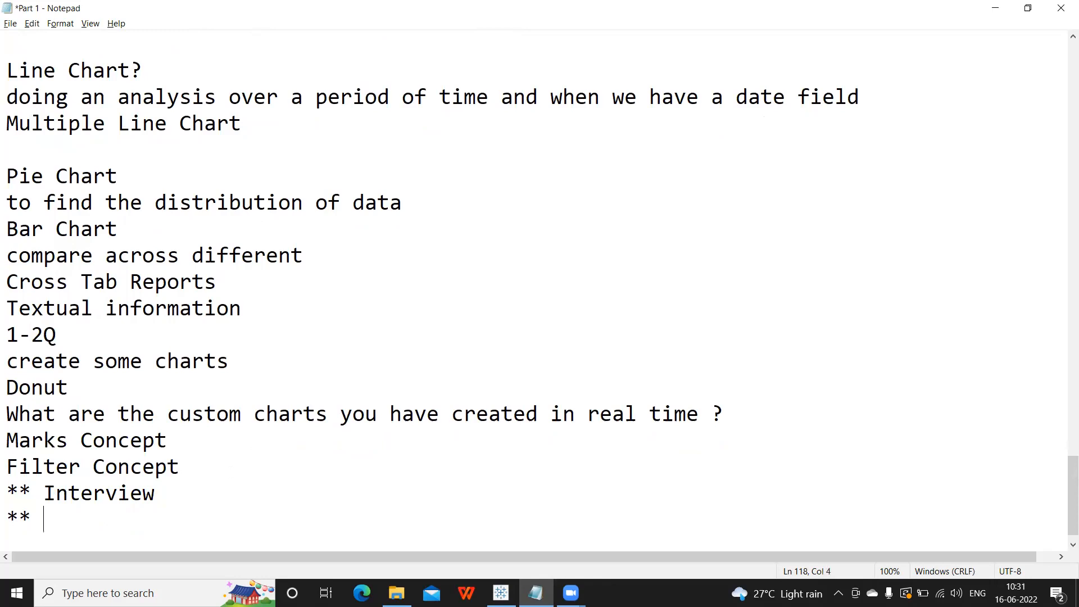
key("BackSpace")
key("BackSpace")
key("BackSpace")
type("Certification")
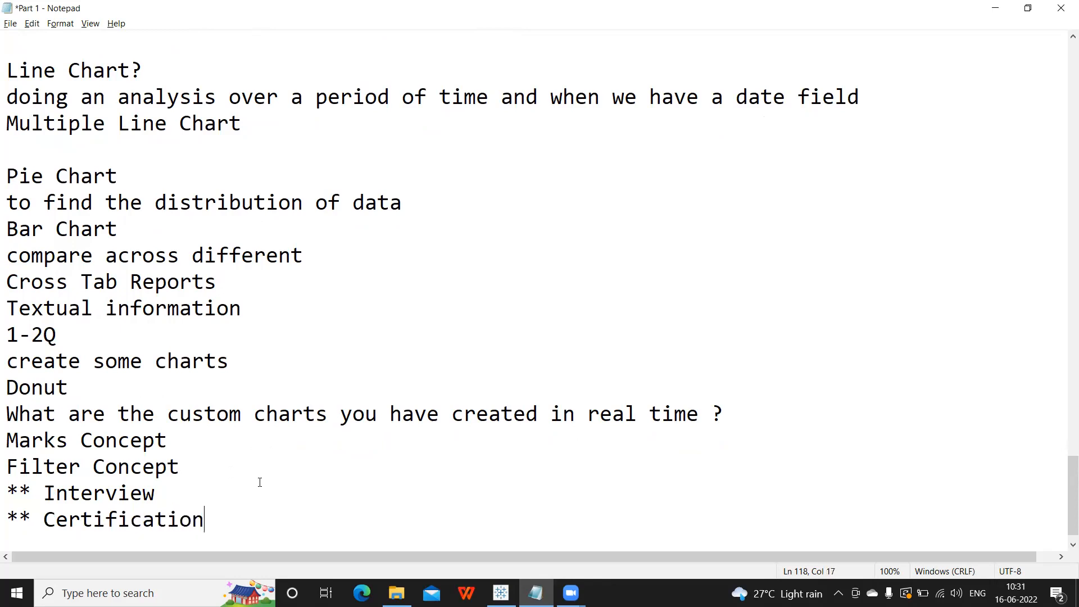
type(" **")
key("Return")
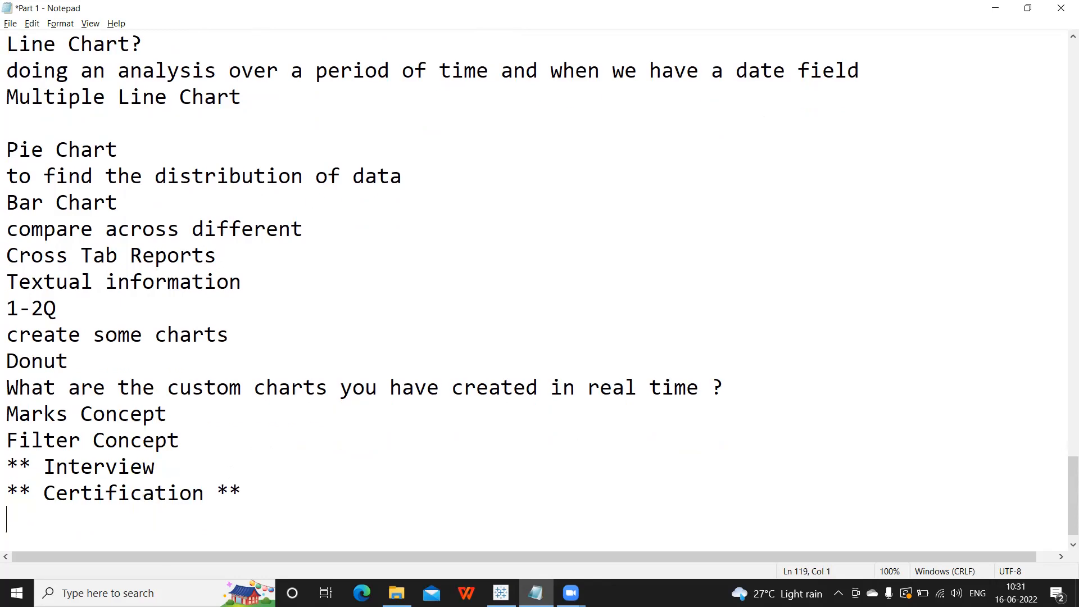
key("alt+Tab")
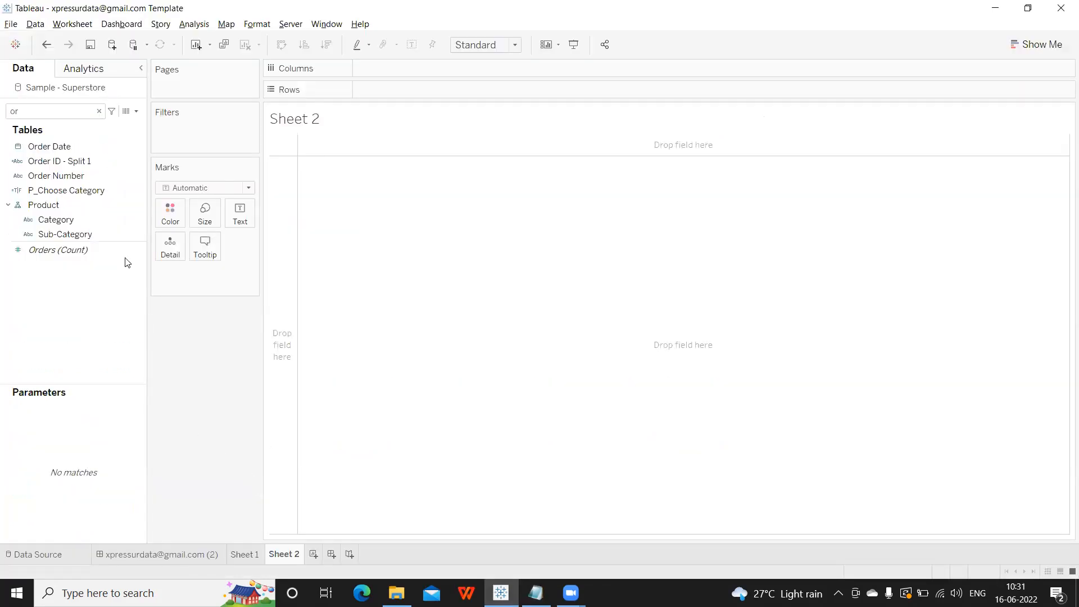
Clear the 'or' Data pane search so every field is listed, then return to Notepad.
left_click(99, 111)
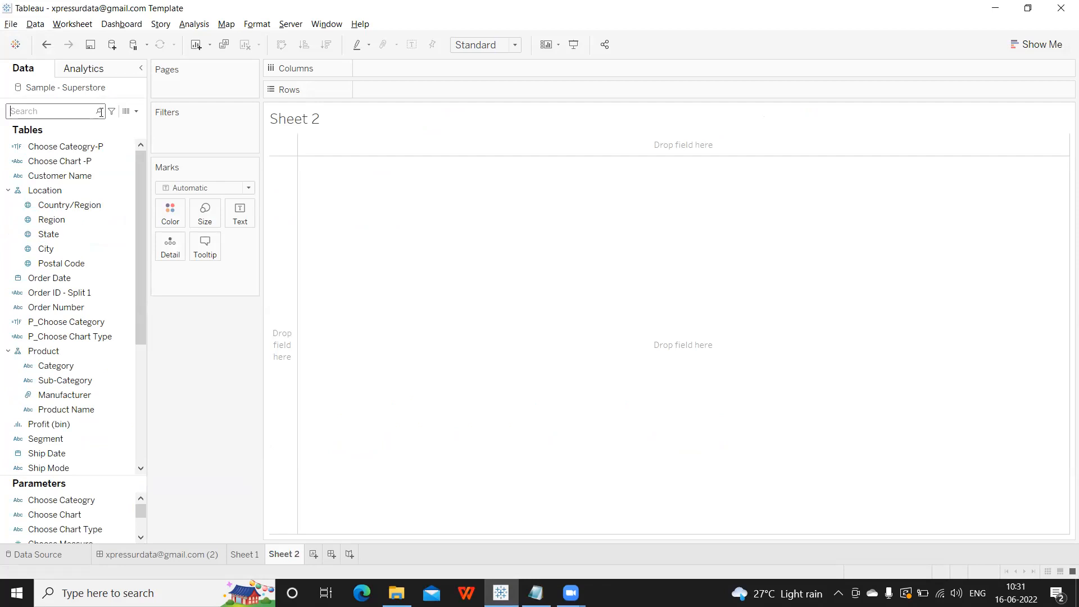
key("alt+Tab")
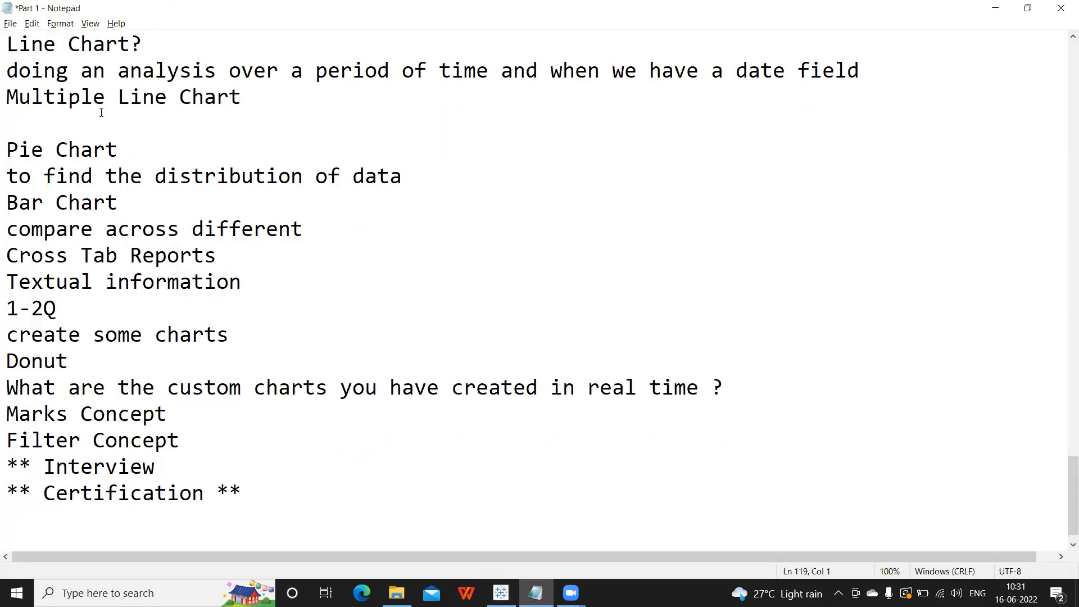
List filter types 1-4: Data source, Normal, Quick and Sharing Filter.
type("1. Data source Filter")
key("Return")
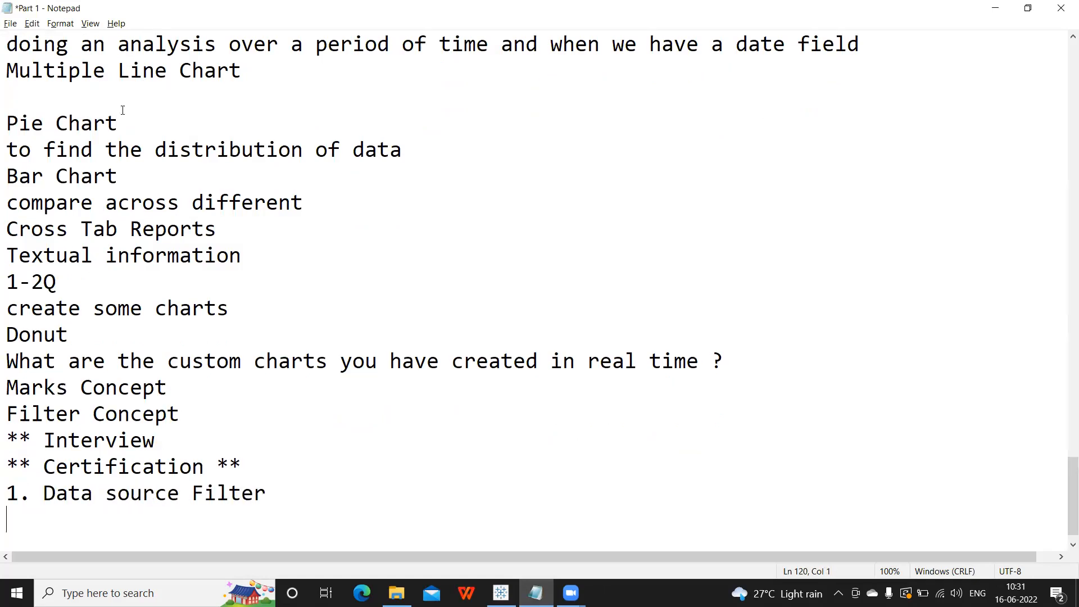
type("2. Normal Filter")
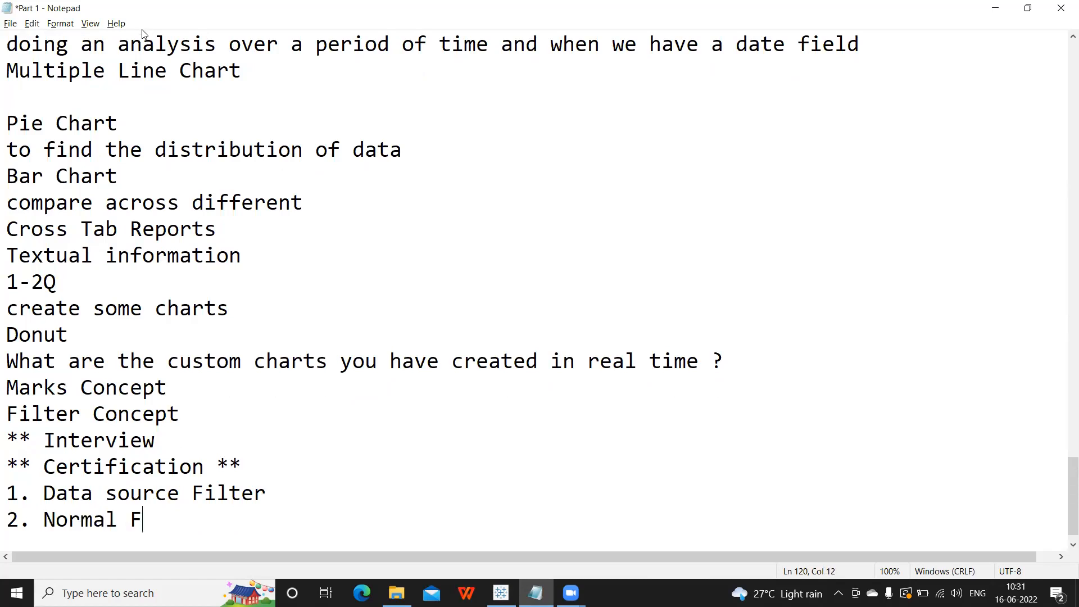
key("Return")
type("3. ")
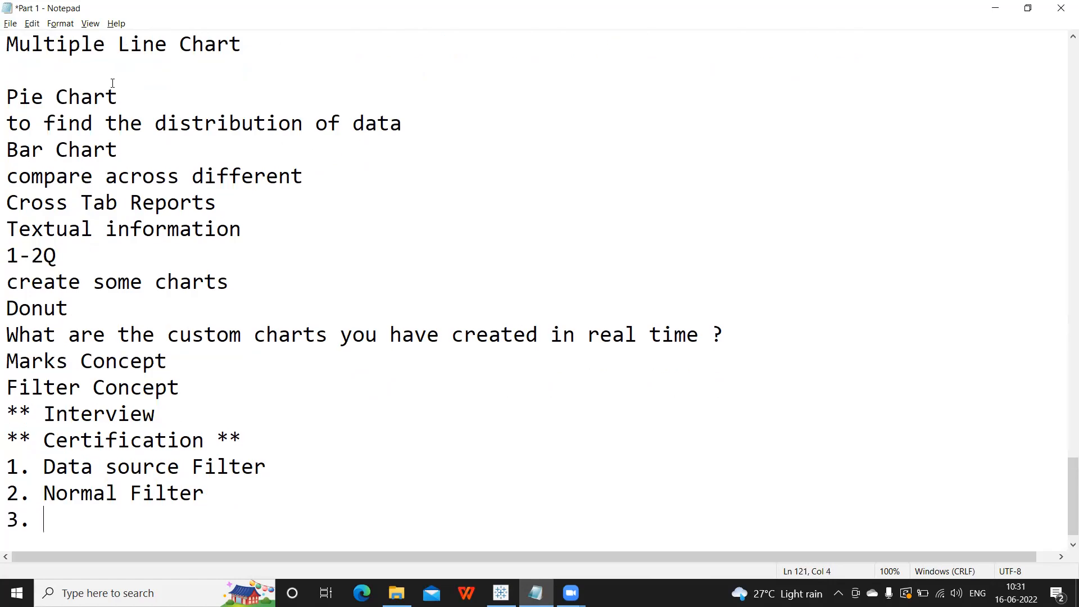
type("Quick Filter")
key("Return")
type("4. Ca")
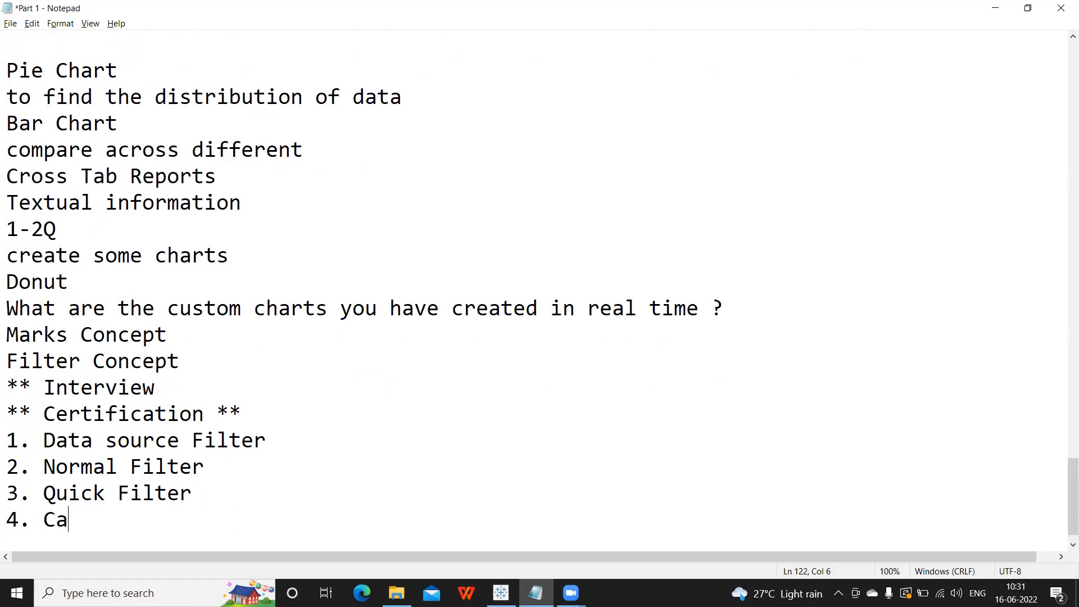
key("BackSpace")
key("BackSpace")
type("Sharing Filter")
Continue the list with 5-9: Cascading, Context, Header Level, Cell Level and User Filter.
key("Return")
type("5. Cascad")
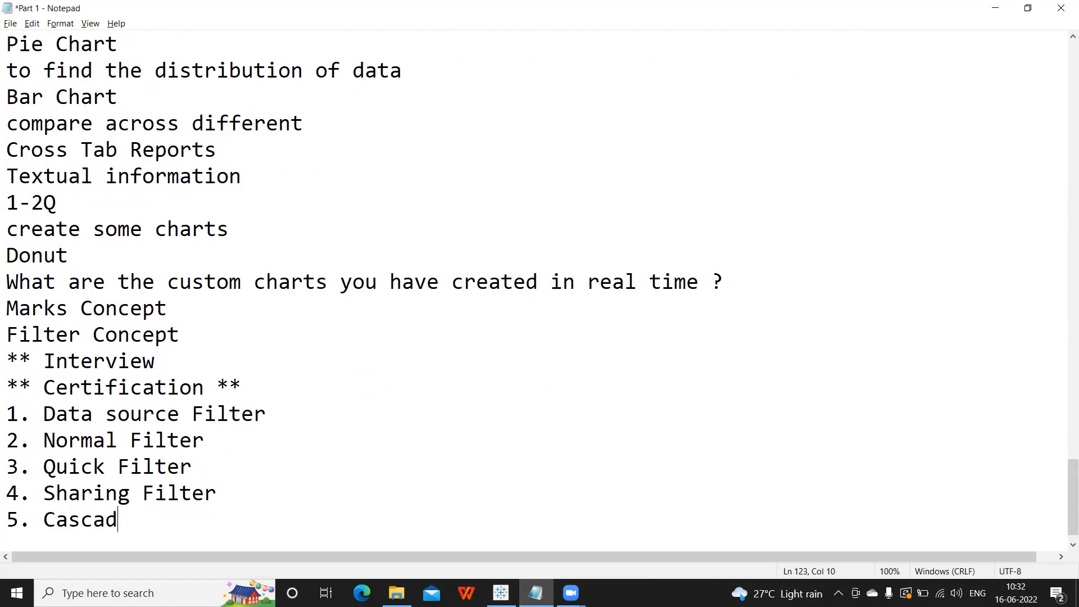
type("ing Filter")
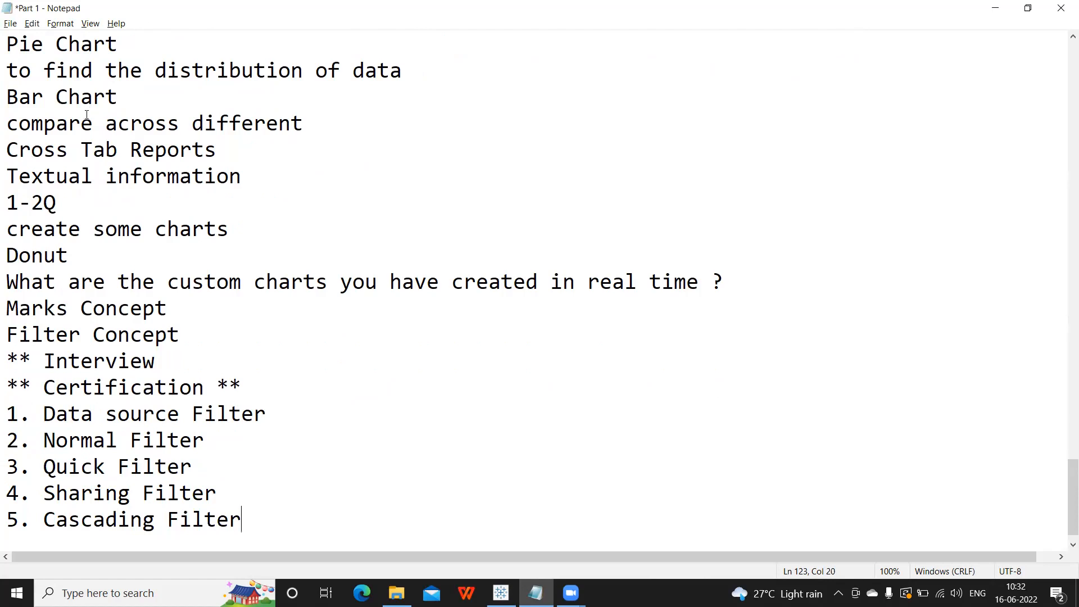
key("Return")
type("6. C")
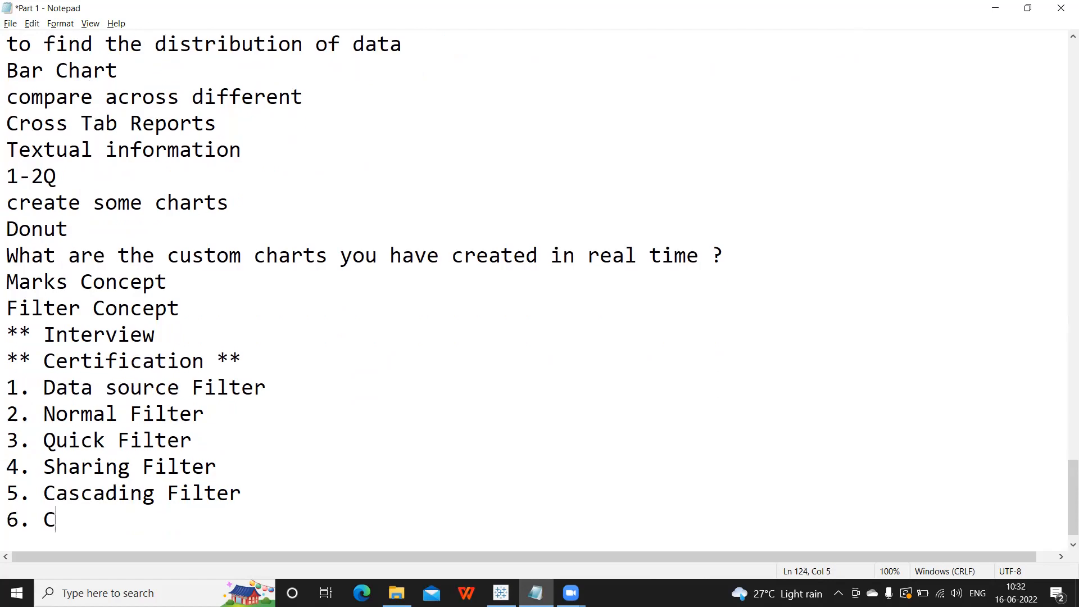
type("ontext F")
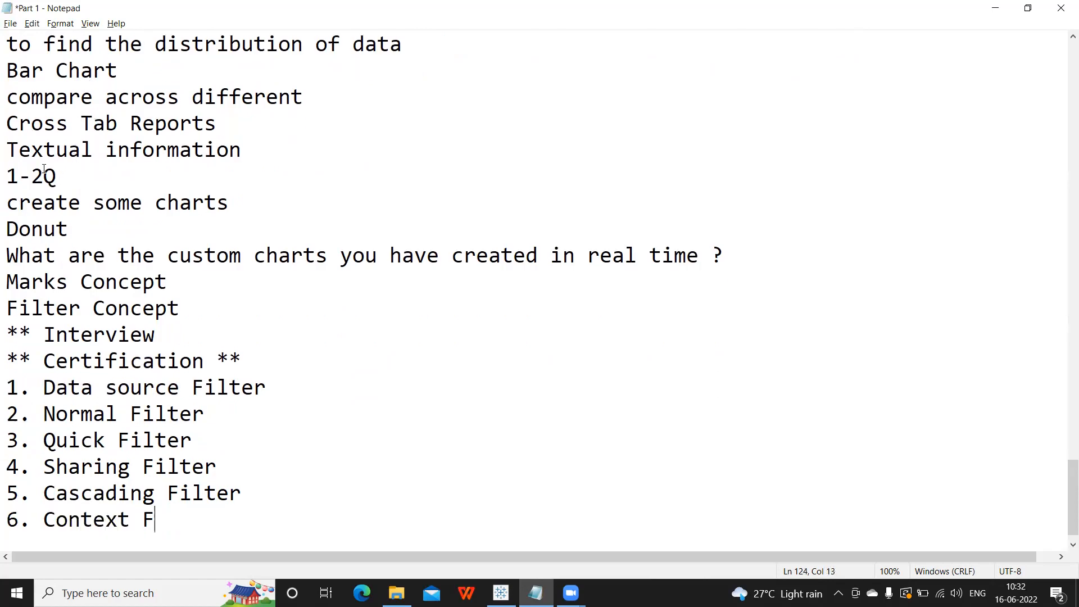
type("ilter")
key("Return")
type("7")
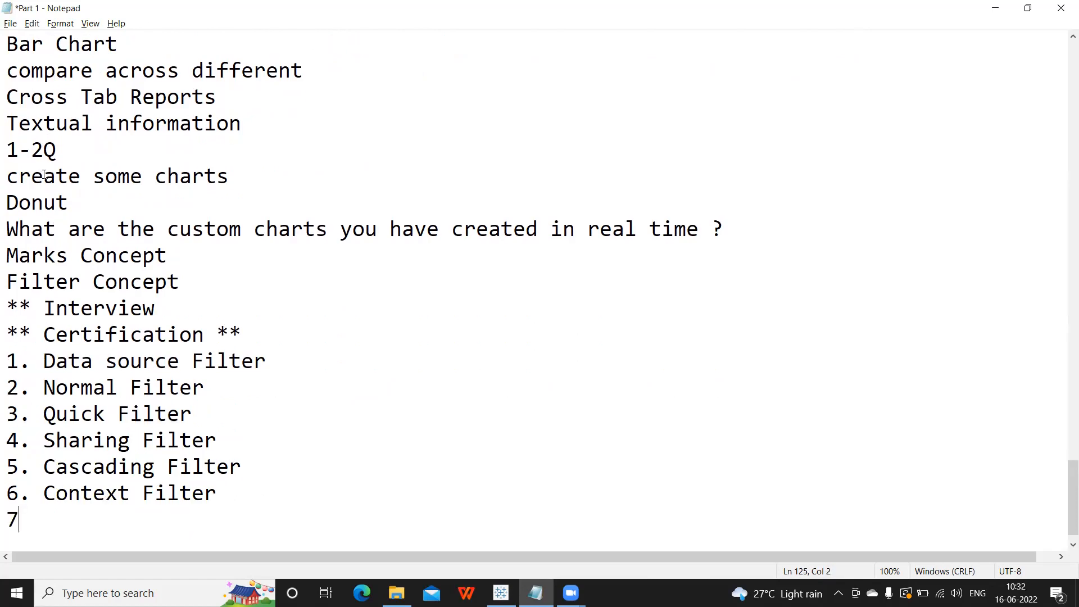
type(". Header")
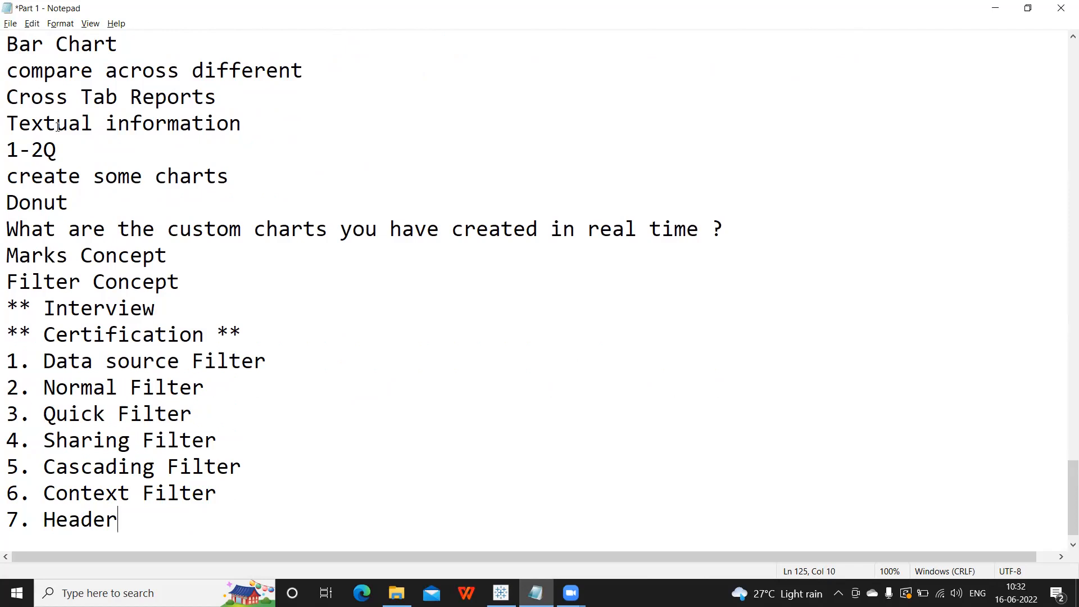
type(" Level Filter")
key("Return")
type("8. ")
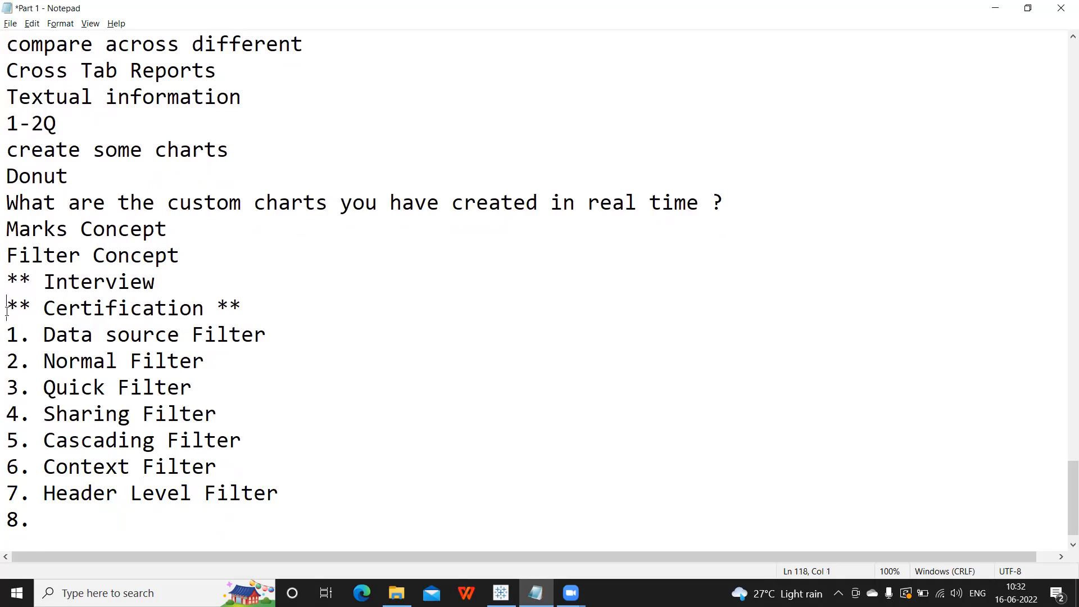
type("Ce")
key("BackSpace")
key("BackSpace")
left_click(47, 523)
type("Cell Level Filter")
key("Return")
type("9. ")
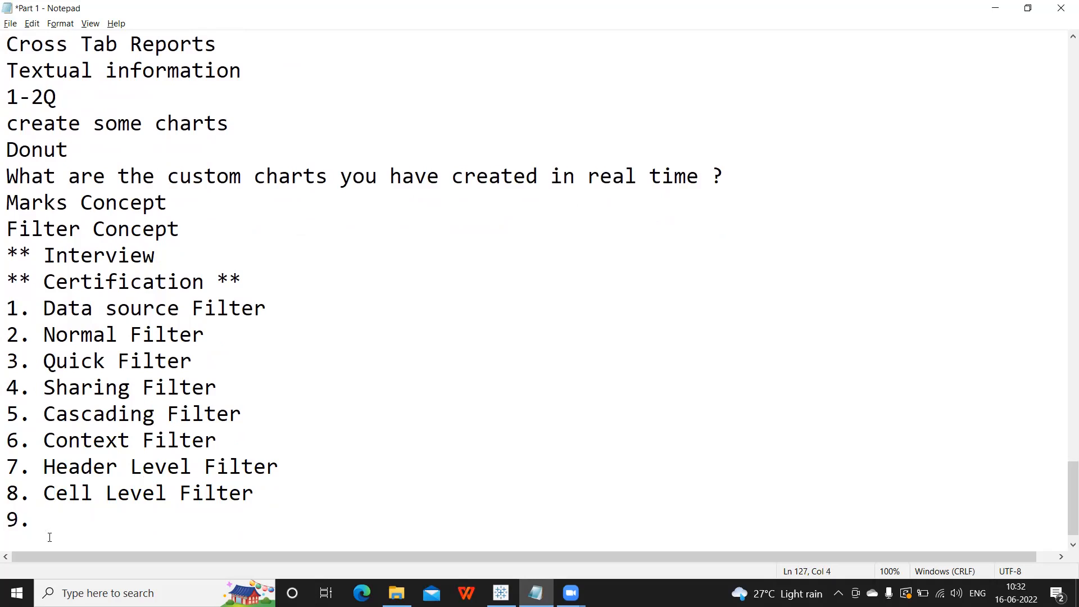
type("User Fil")
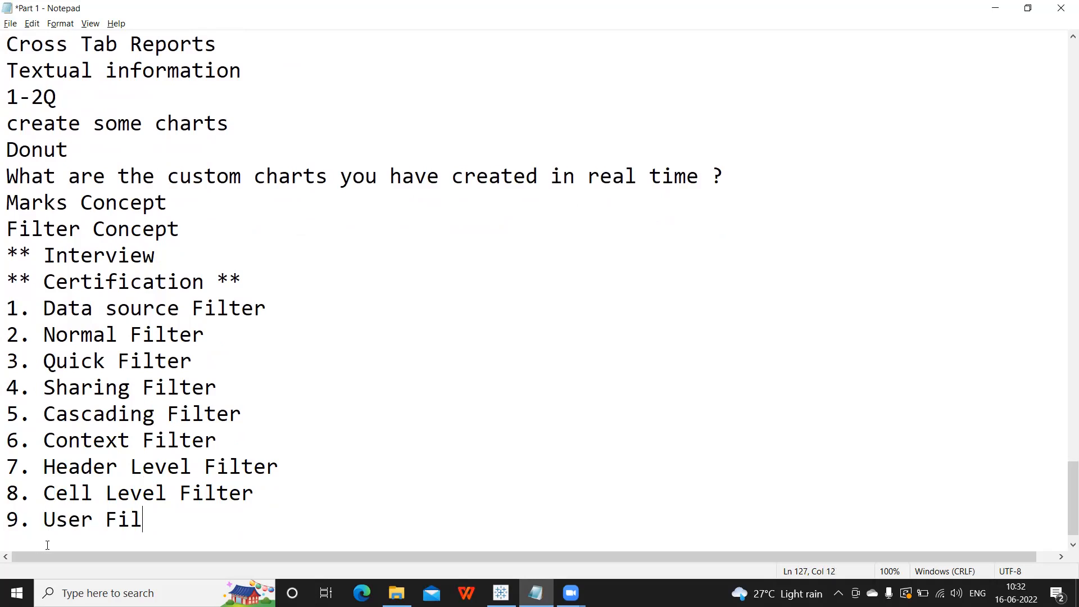
type("ter")
Head the filter list with 'Filter = Restricting Data' and add a '==' line after it.
left_click(253, 274)
key("Return")
type("Filter = Restricting Data")
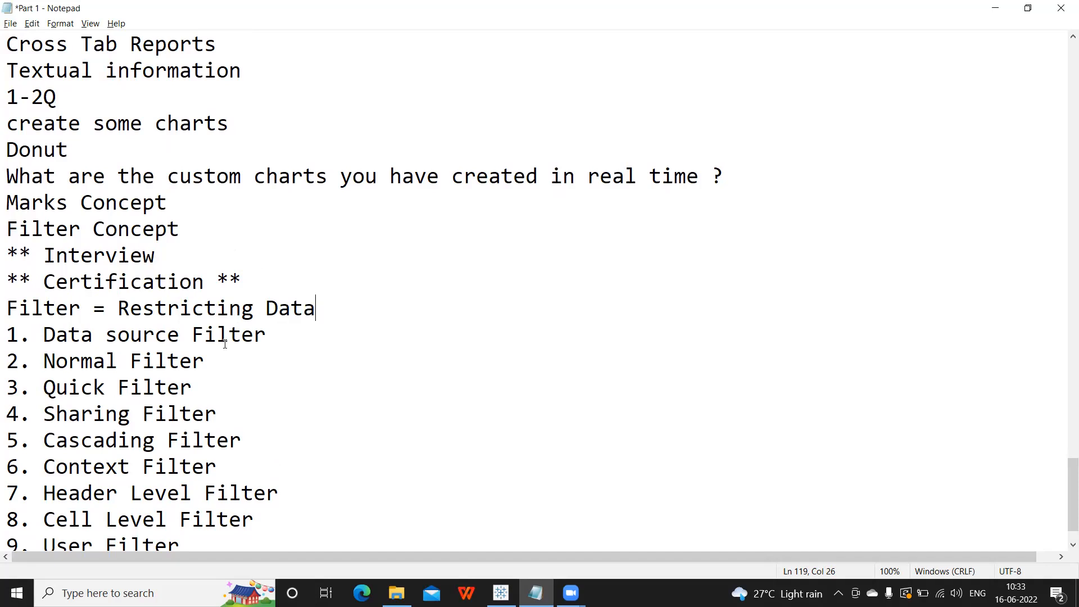
scroll(221, 393, "down", 1)
left_click(217, 492)
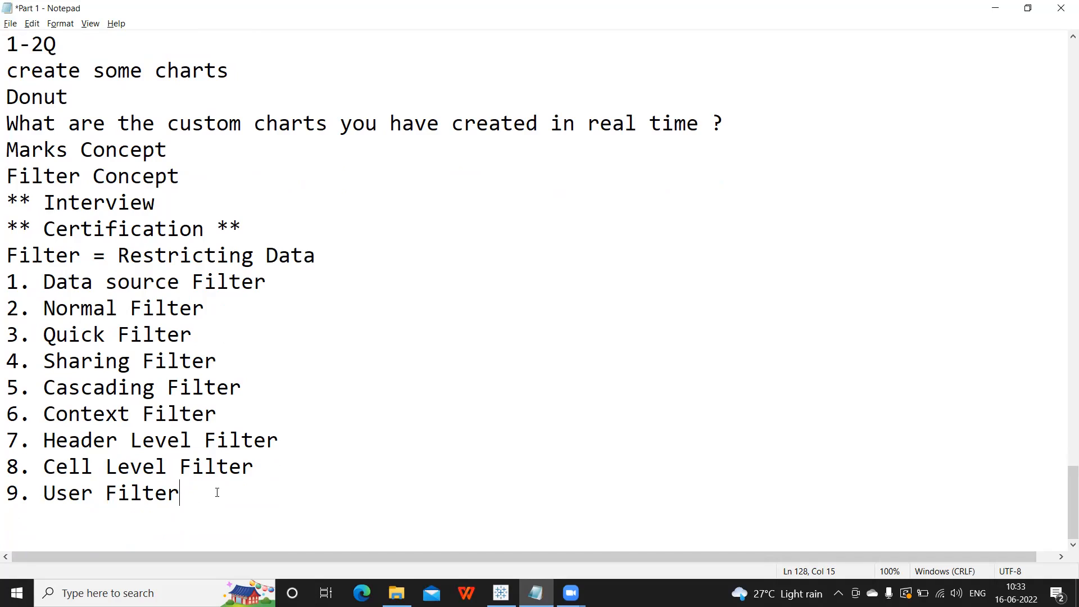
key("Return")
type("==")
Mark Context, Cascading and User Filter with *** and return to Tableau.
left_click_drag(7, 280, 221, 481)
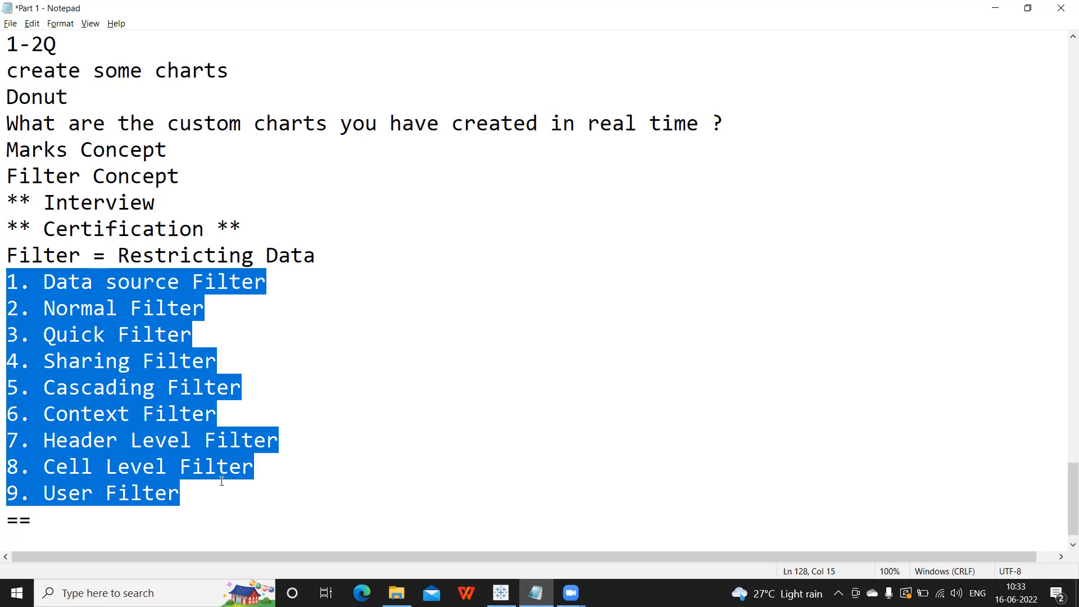
left_click(219, 416)
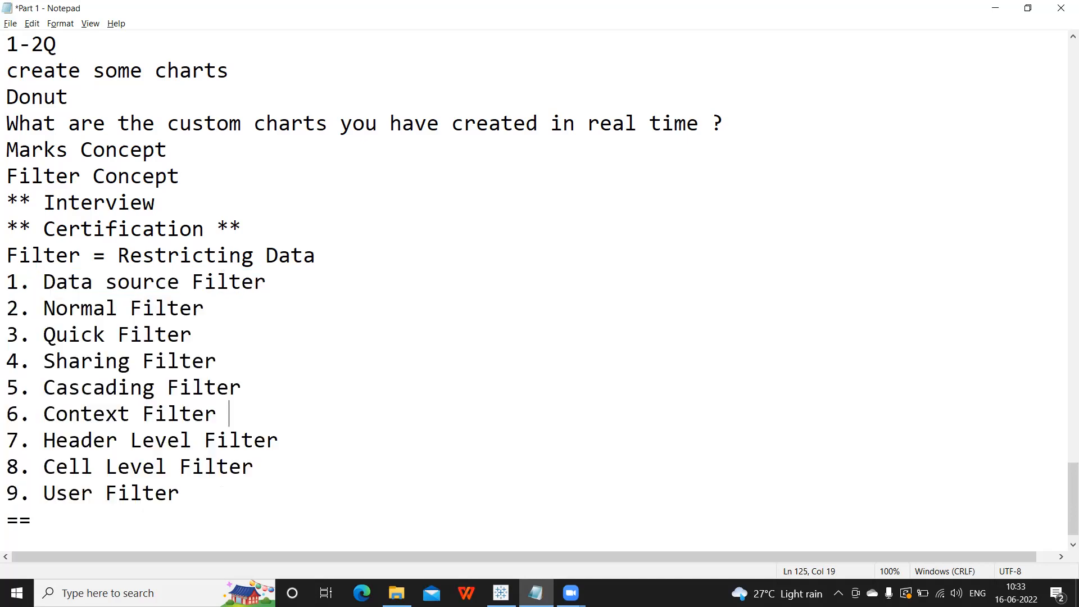
type("***")
left_click(247, 389)
type("***")
left_click(261, 483)
type("***")
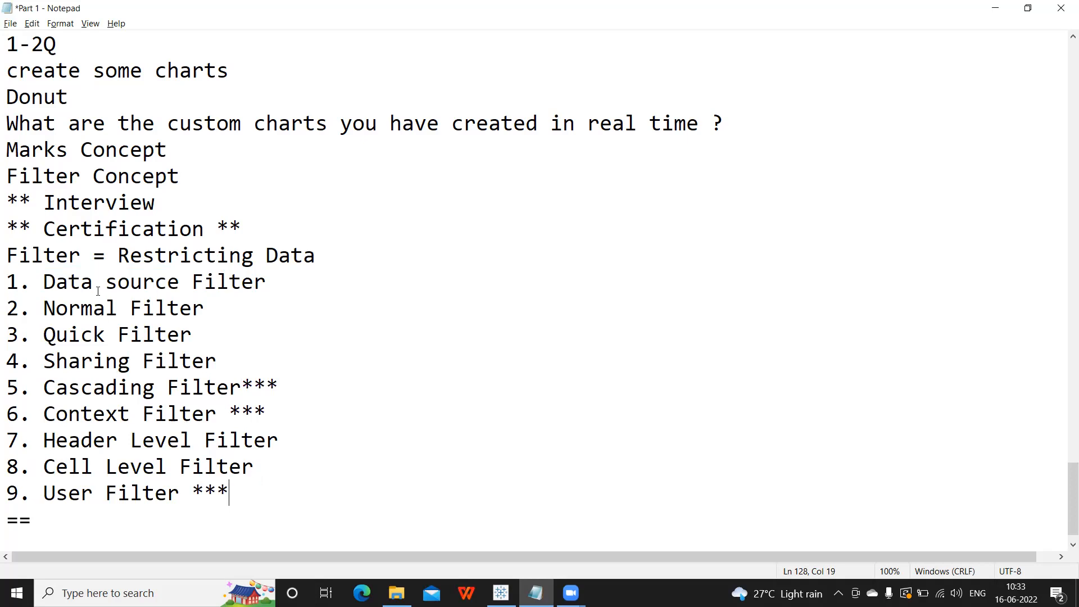
left_click_drag(218, 359, 5, 281)
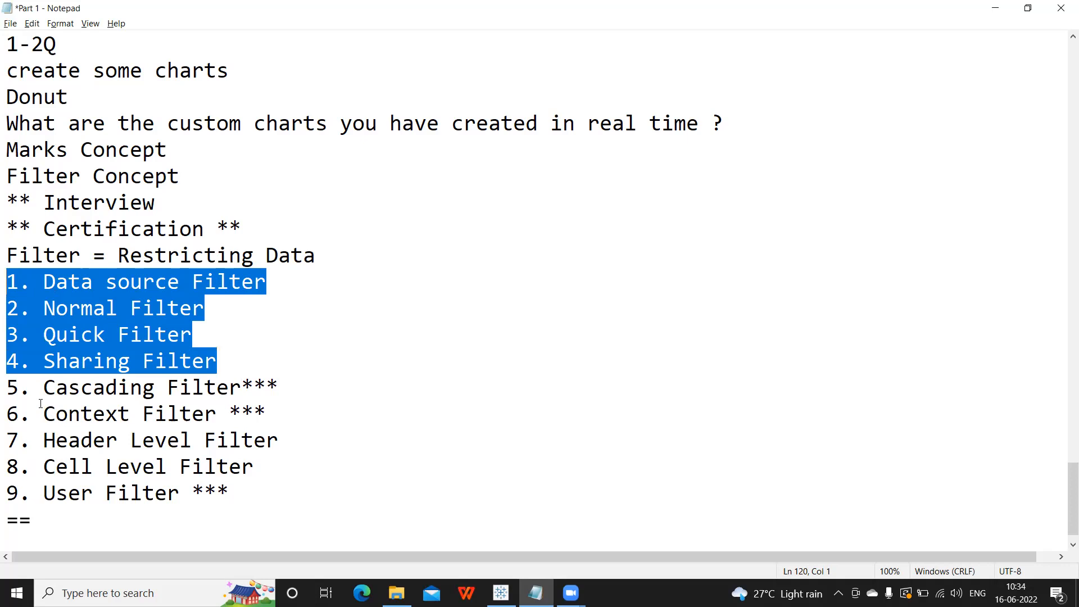
left_click(33, 290)
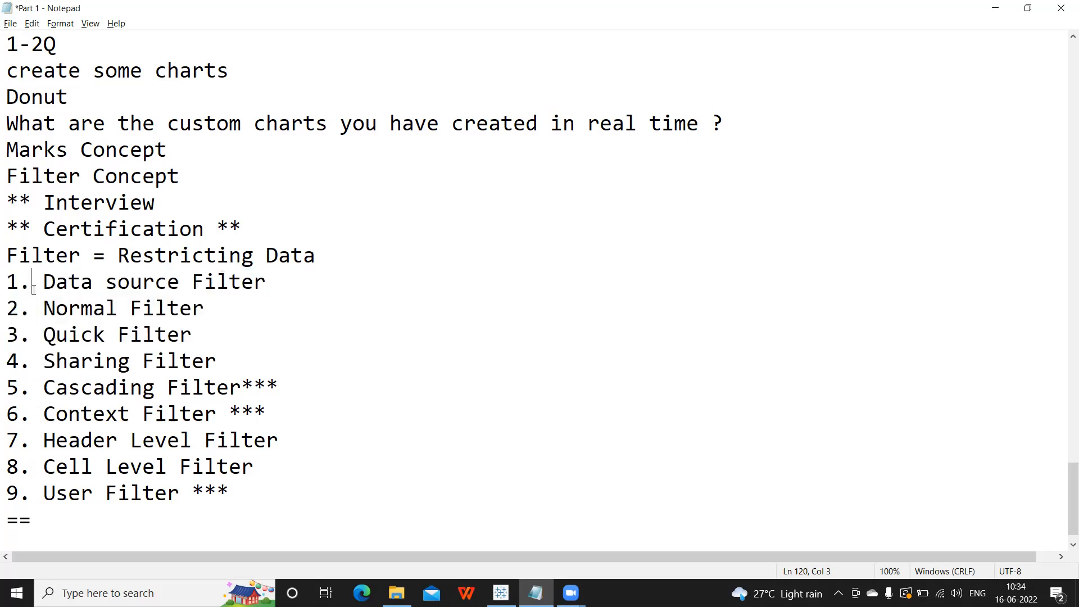
left_click(32, 308)
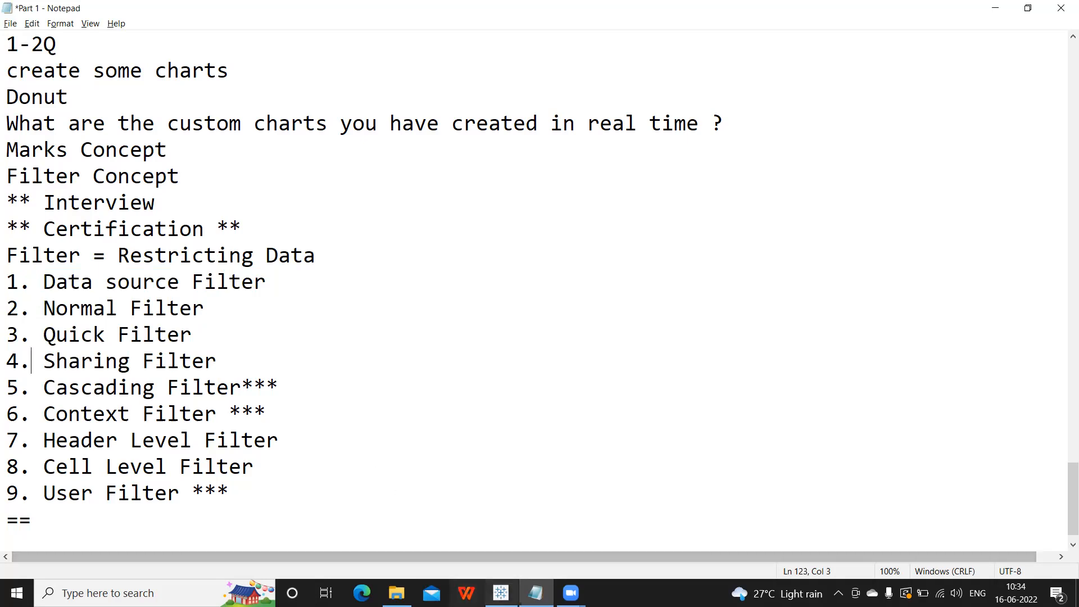
left_click(501, 592)
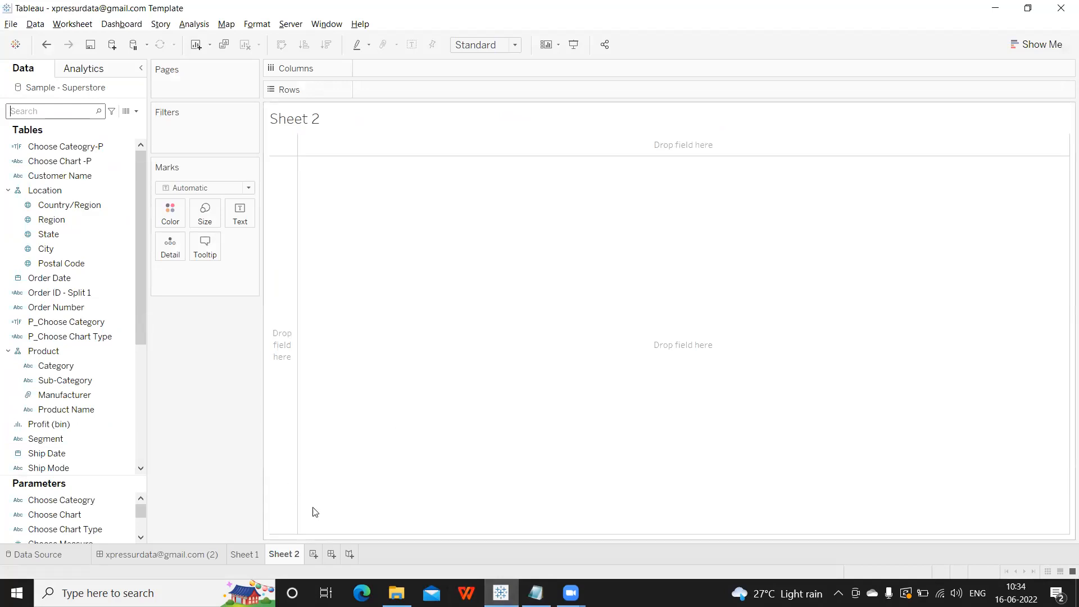
Add a blank Dashboard 2, go back to Sheet 2, and place the Notepad cursor after '=='.
left_click(332, 554)
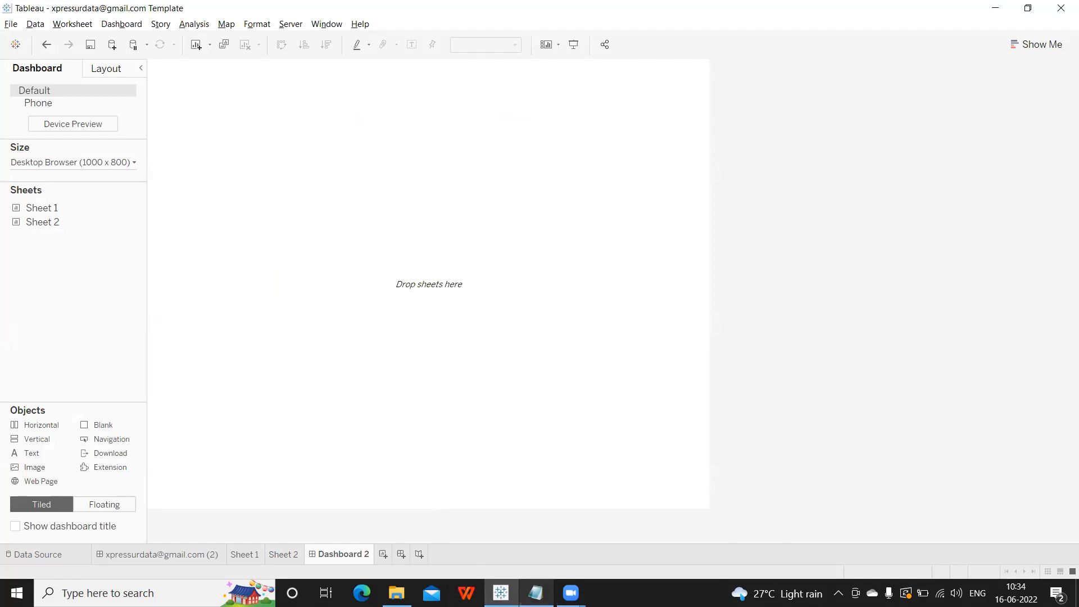
left_click(536, 592)
left_click(500, 592)
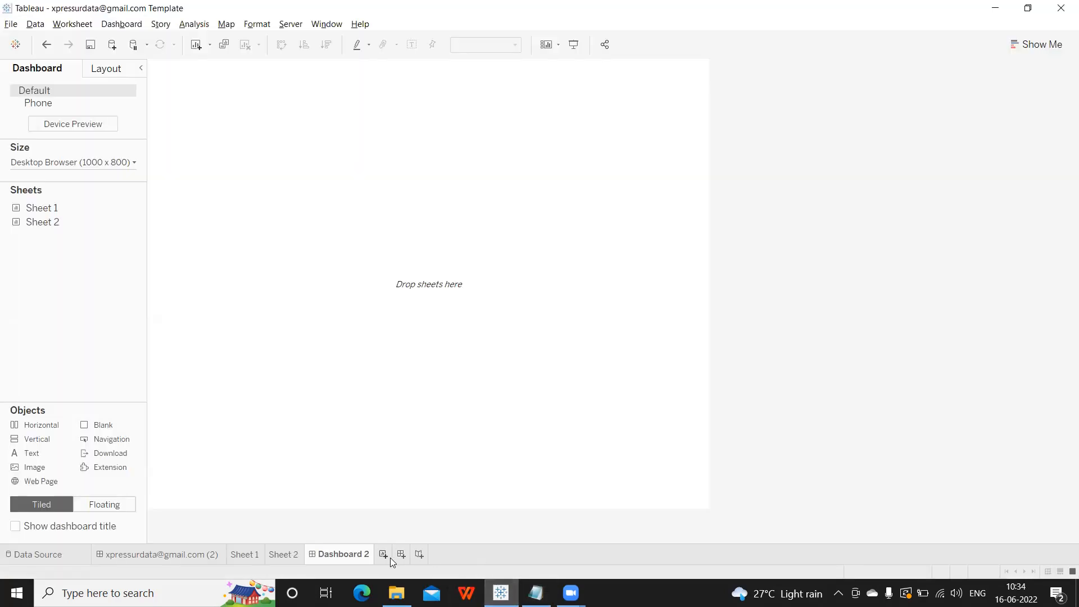
left_click(283, 554)
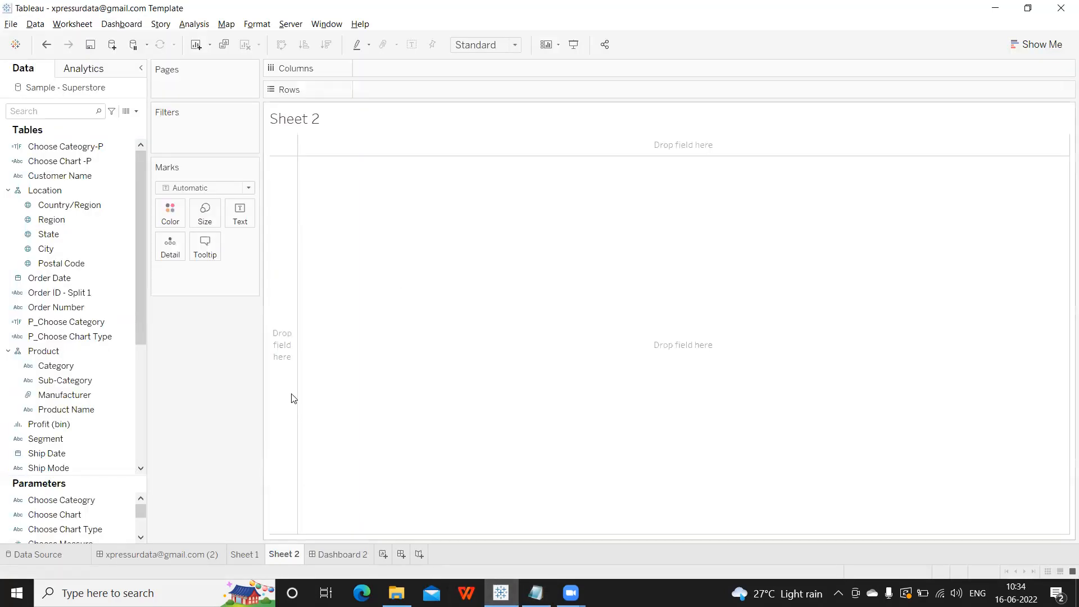
left_click(536, 593)
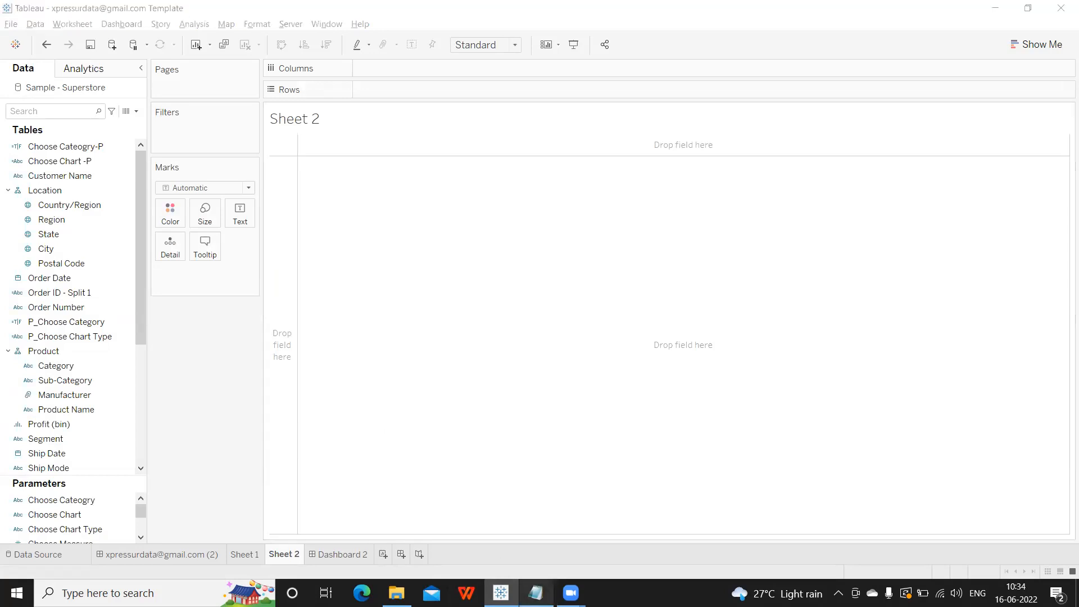
left_click(48, 531)
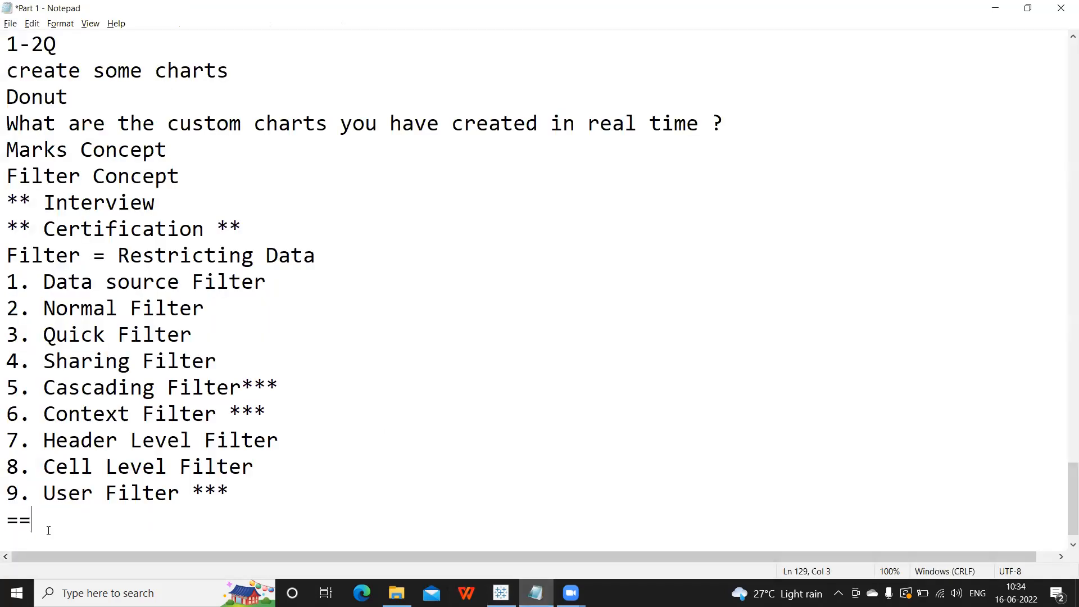
Below '==', list Group, Sets and Bins on separate lines and add '=' after Group.
key("Return")
type("Group")
key("Return")
type("Sets")
key("Return")
type("Bins")
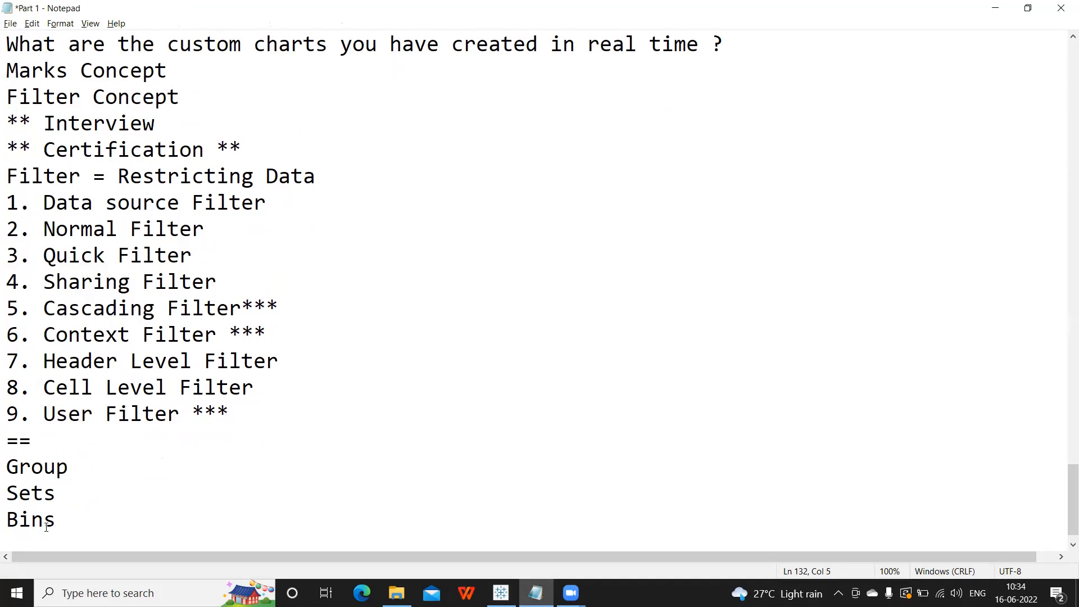
left_click(65, 473)
left_click(61, 495)
left_click(63, 515)
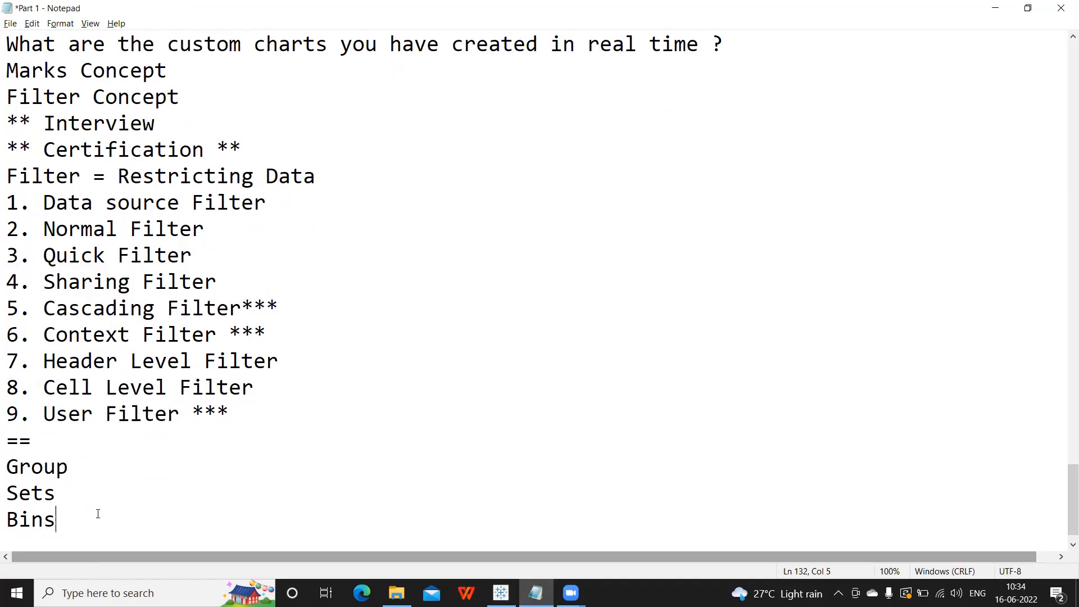
left_click(102, 466)
type("=")
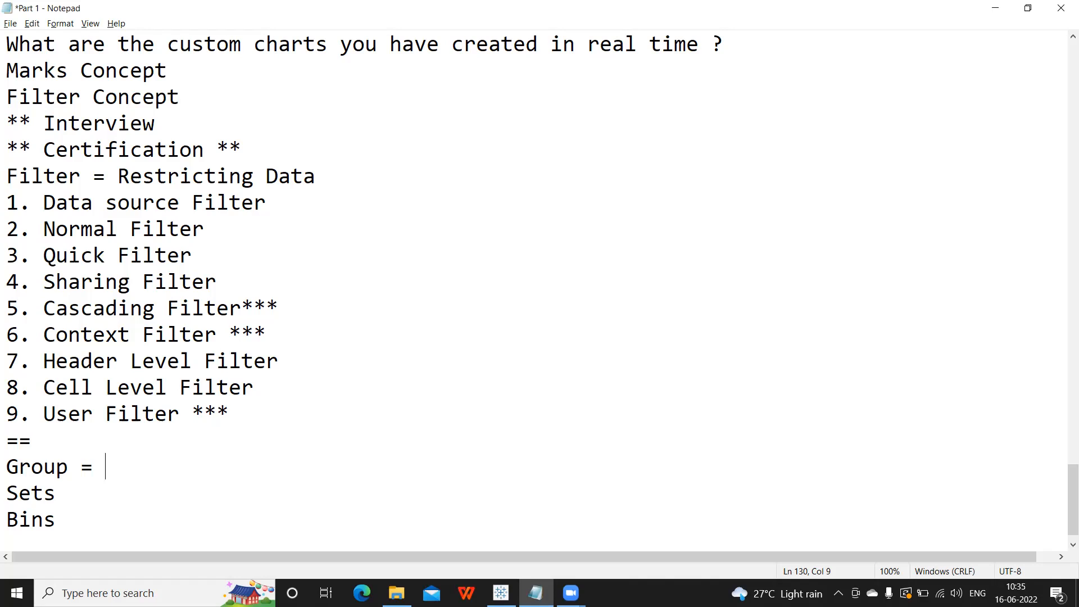
Define Sets as 'Conditional Object ( Top 5 students of the class)' and add '=' after Bins.
left_click(77, 493)
type("= Conditional Object ( Top ")
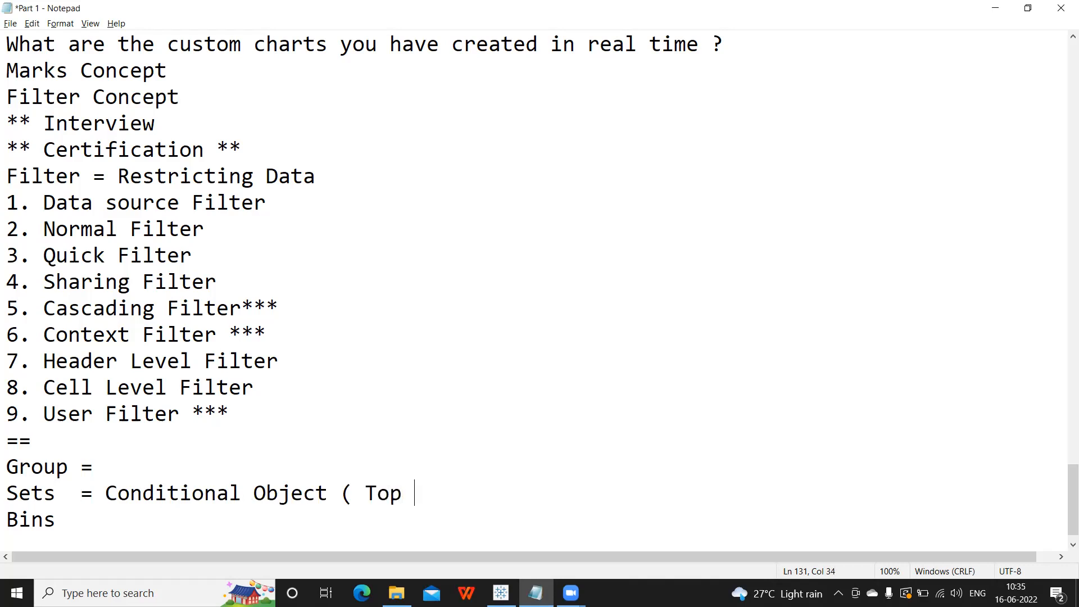
type("5 students of the class)")
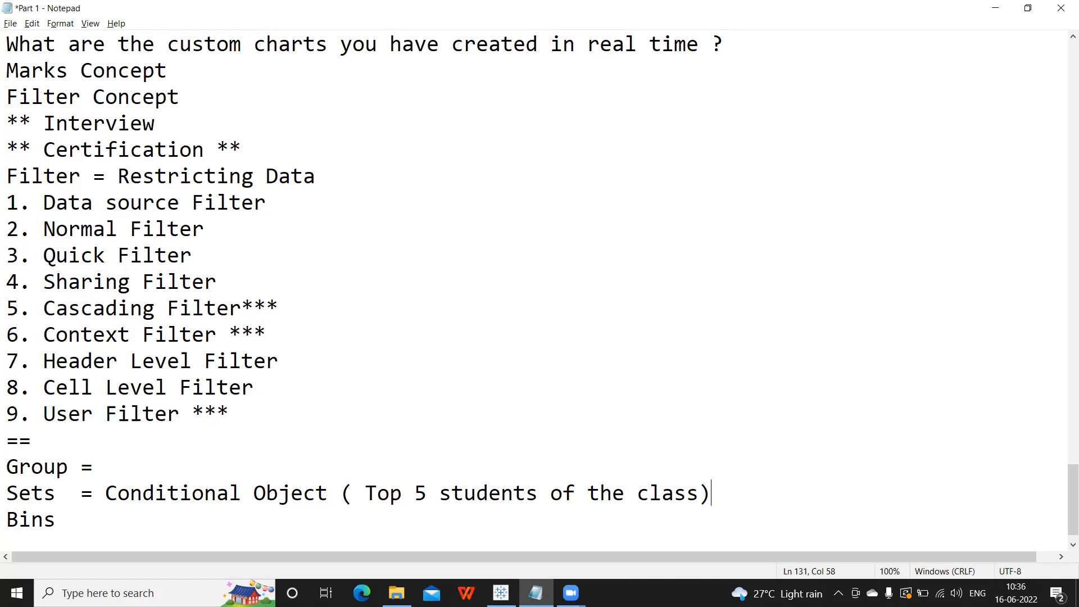
double_click(19, 493)
left_click(78, 522)
type("=")
Under Bins =, start a ranges line 1-3,3-6,6-9 and a percentages line 30%,40.
key("Return")
type("1-3")
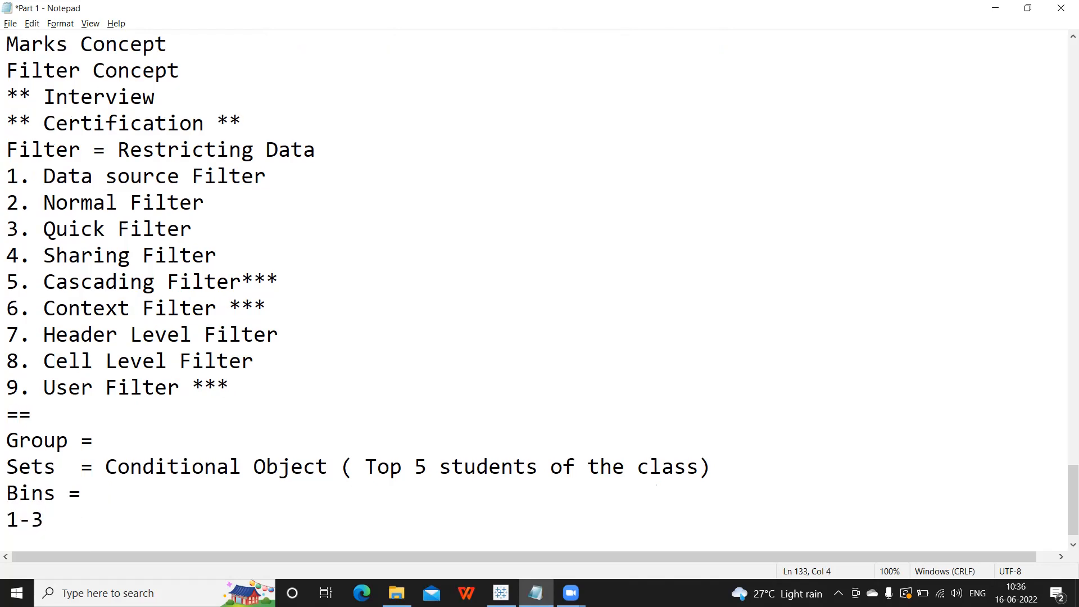
key("Return")
type("30%")
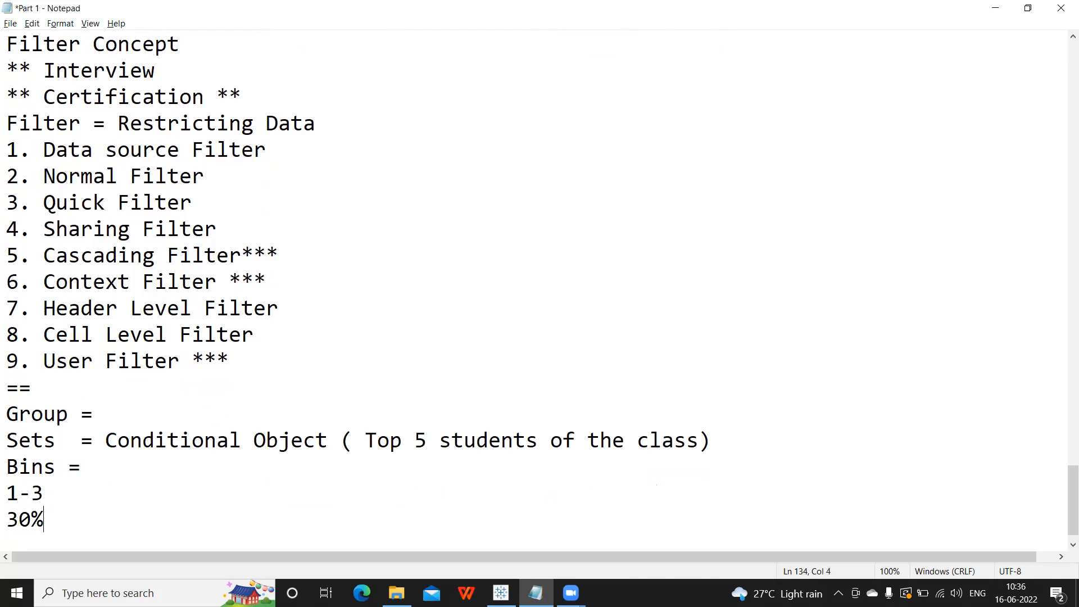
key("Up")
key("BackSpace")
type(",3-6")
left_click(78, 520)
type(",")
type("30")
key("BackSpace")
key("BackSpace")
type("40")
left_click(102, 496)
type(",40")
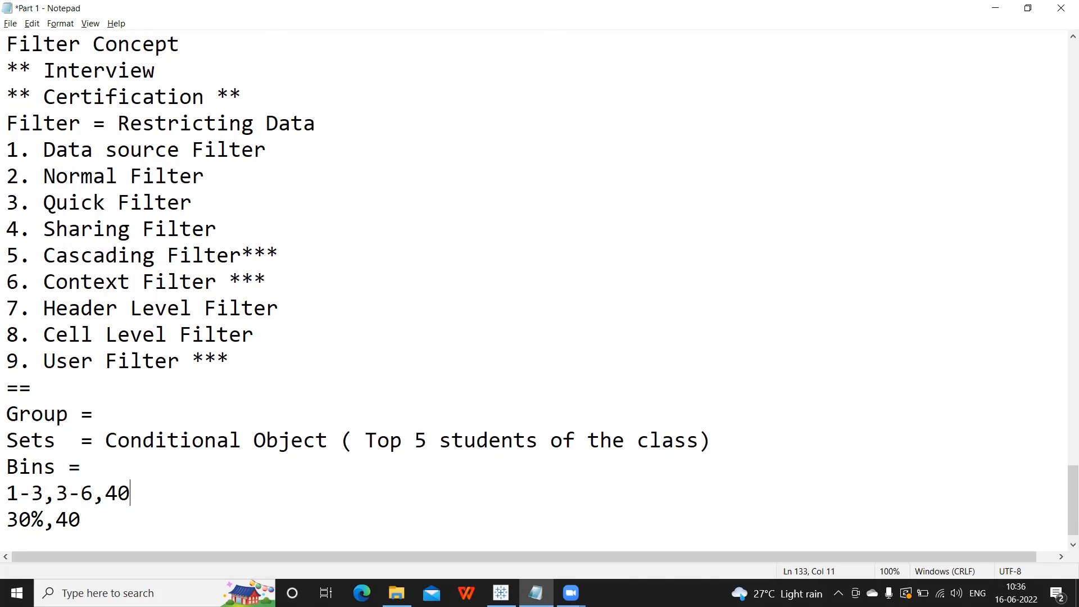
key("BackSpace")
key("BackSpace")
type("6-9")
Complete the lines as 1-3,3-6,6-9,>9 and 30%,40,20,10, then start a new line.
left_click(92, 518)
type(",3")
key("BackSpace")
type("20")
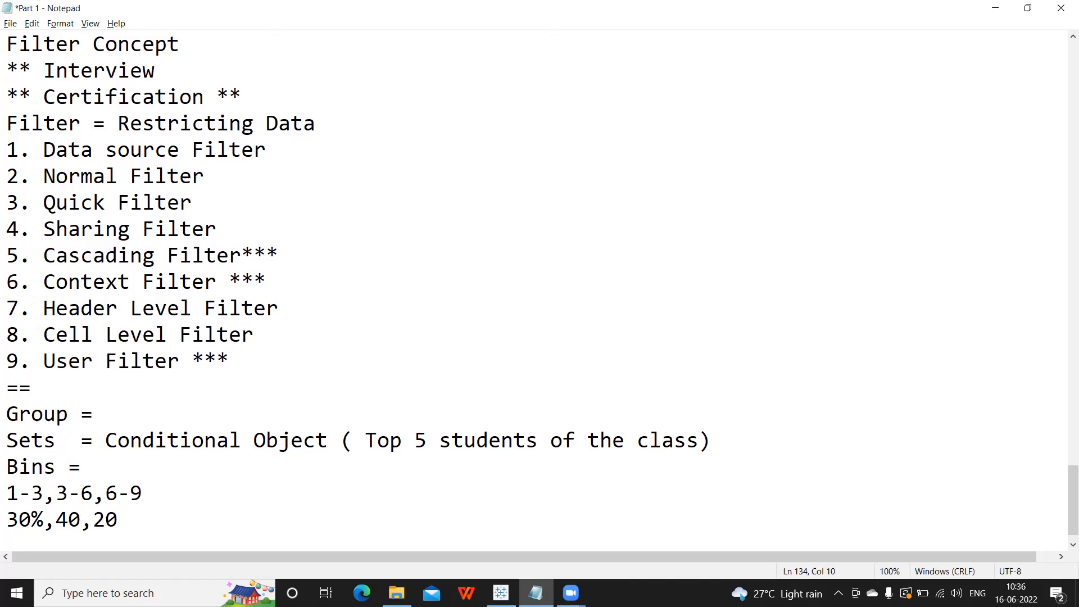
left_click(149, 495)
type(",>9")
left_click(136, 520)
type(",19")
key("BackSpace")
type("0")
left_click_drag(6, 490, 192, 507)
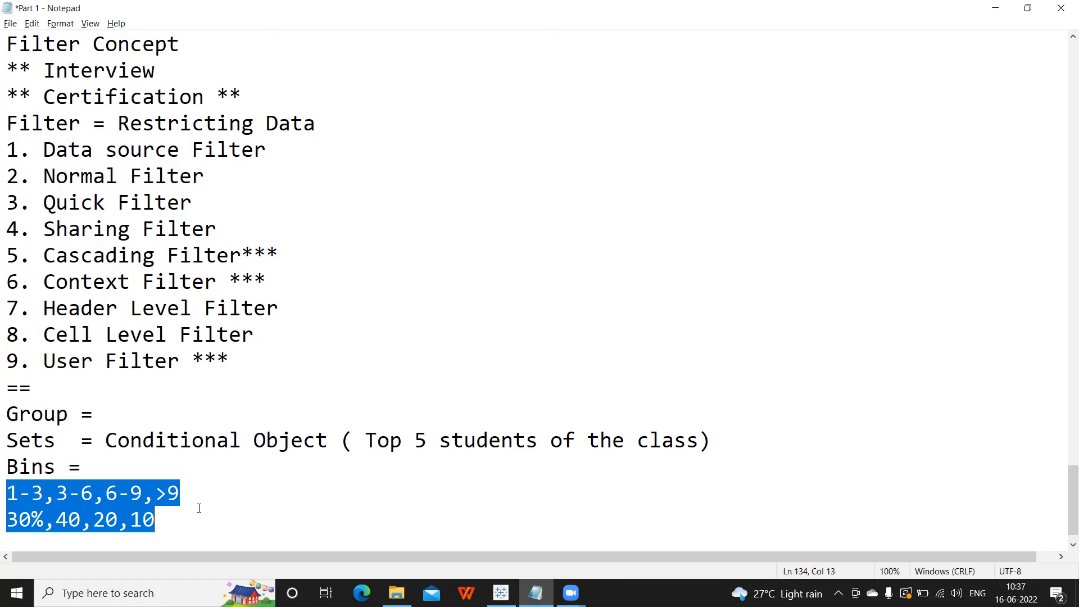
left_click(199, 508)
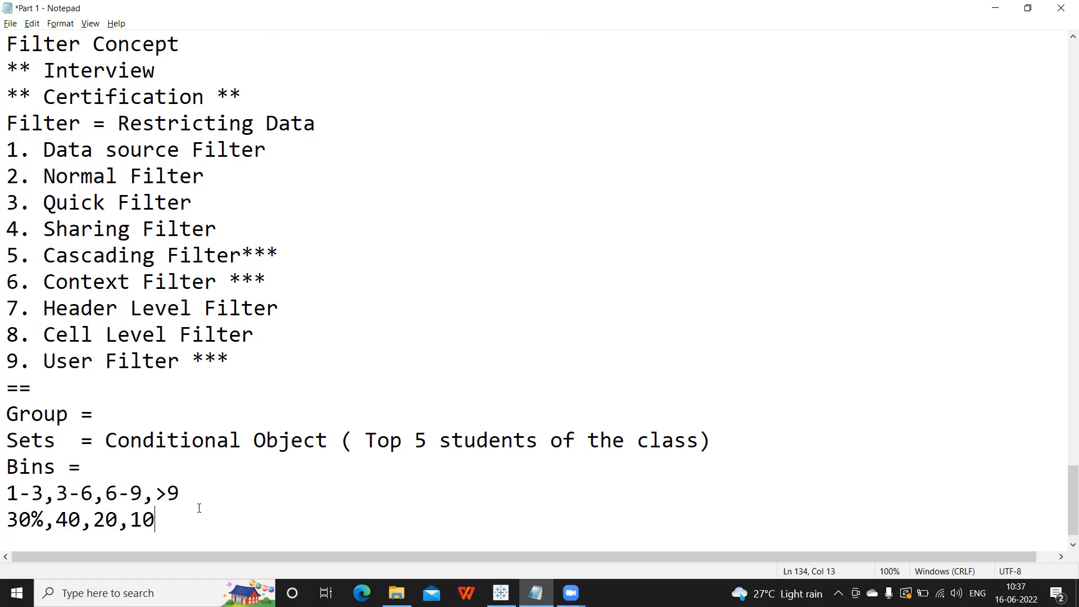
key("Return")
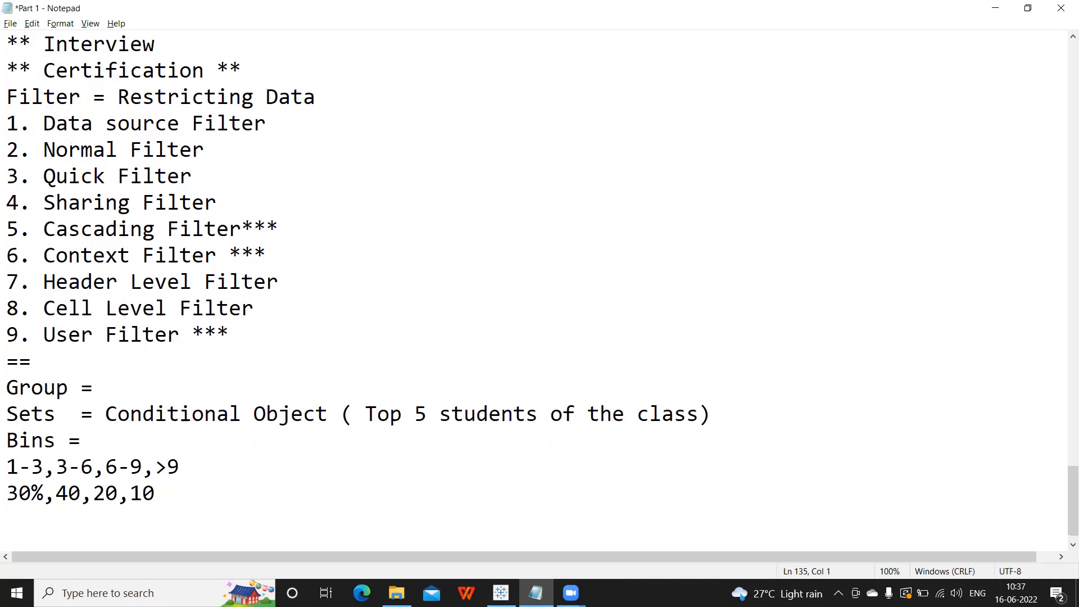
Type 'Measures ***' on the last line, then move back to the end of the Sets line.
type("Measures ***")
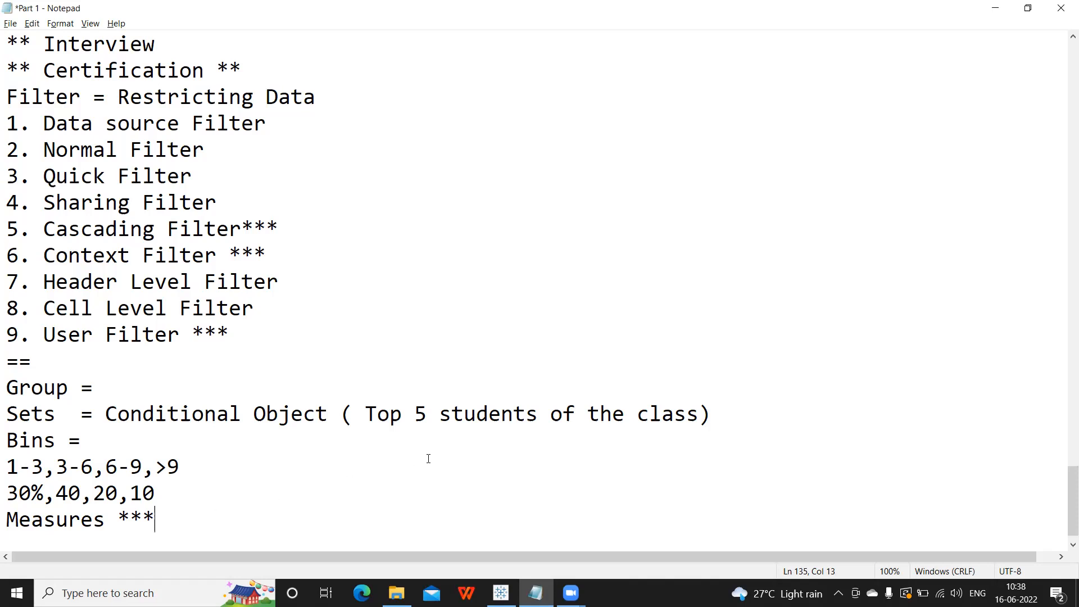
left_click(724, 416)
Add the line 'Top and Bottom values in the same' under the Sets note.
key("Return")
type("Top ")
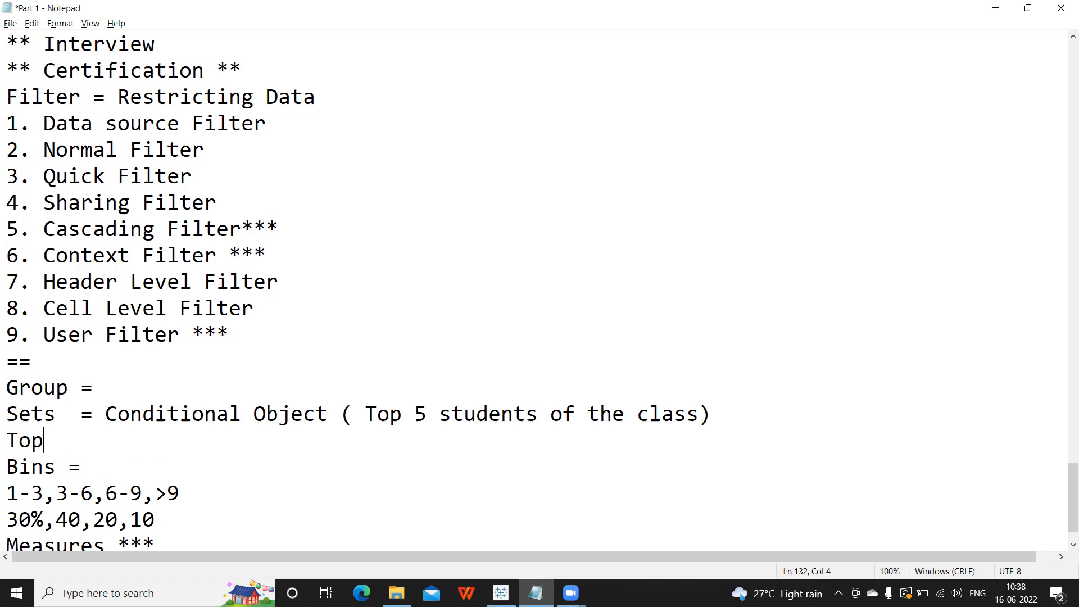
type("and Bottom bal")
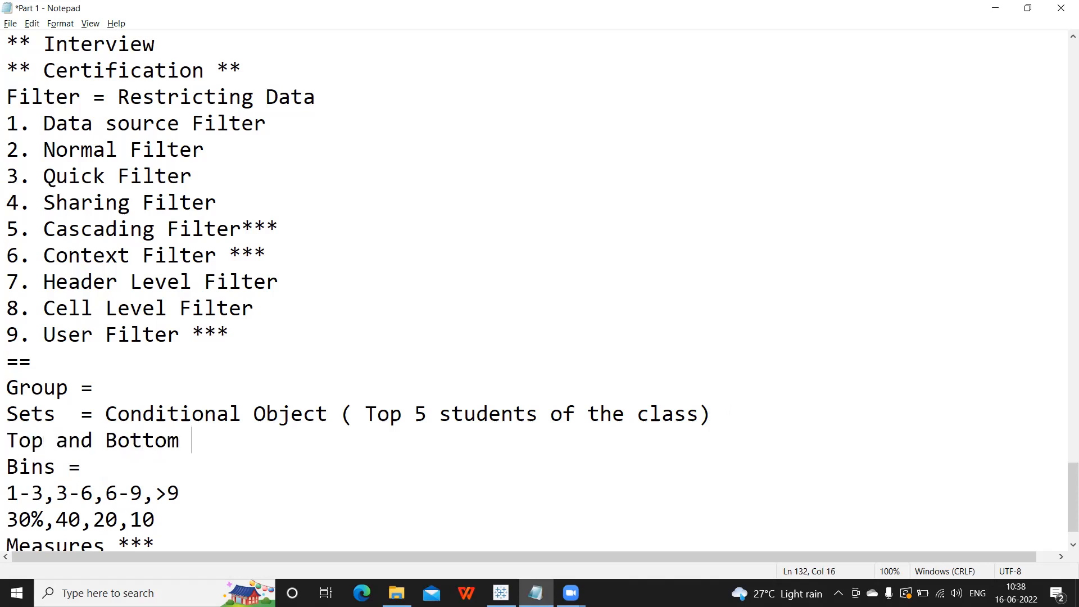
key("BackSpace")
key("BackSpace")
key("BackSpace")
type("values in the same")
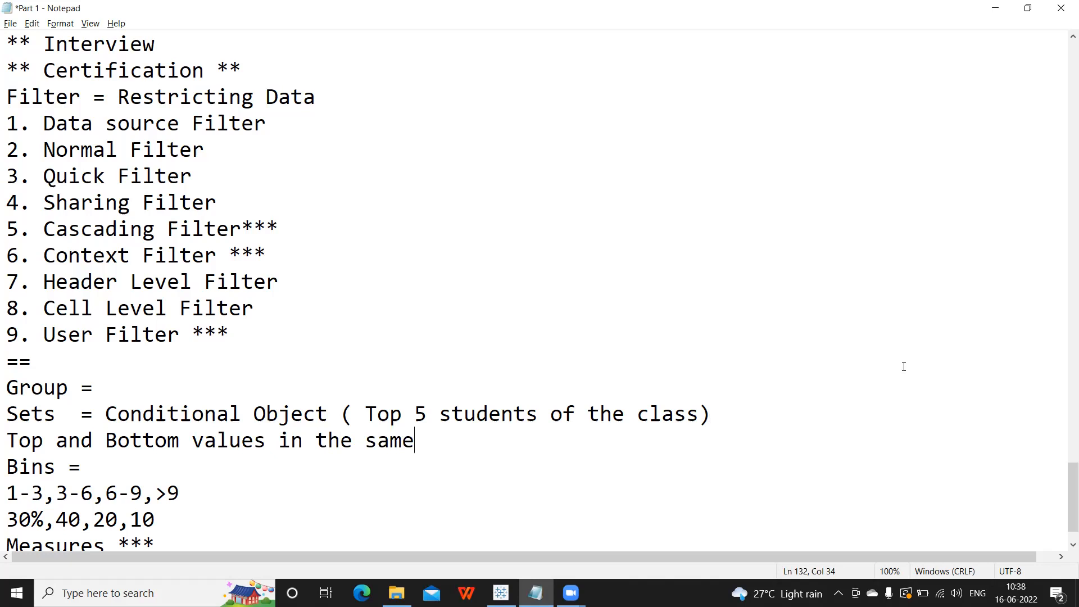
Add the questions 'How will you create a set?' and 'How will you create a Group?'.
left_click(738, 422)
key("Return")
type("How wil")
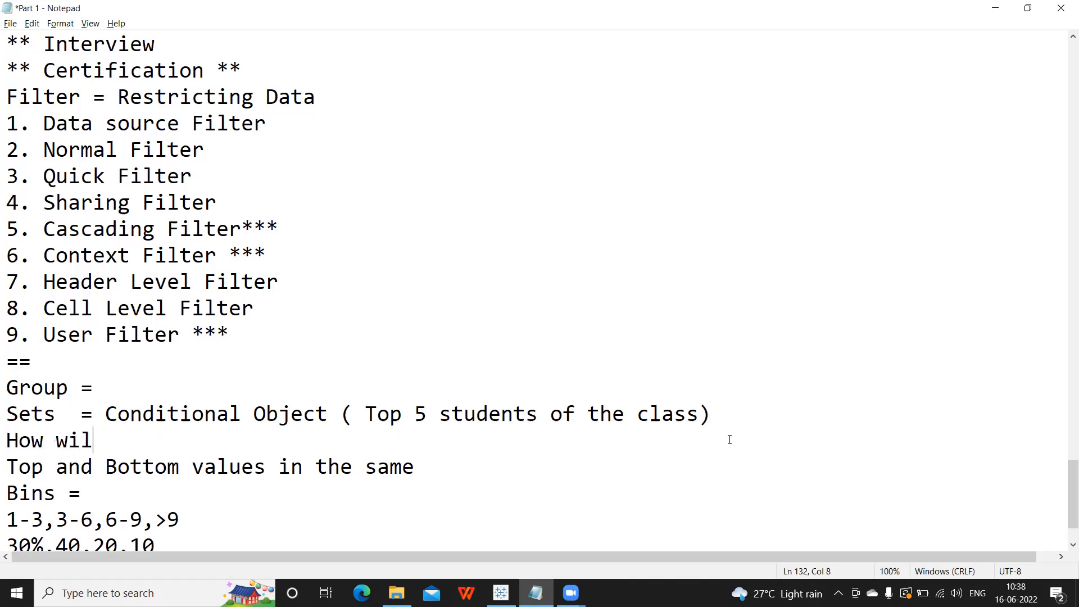
type("l you create a set?")
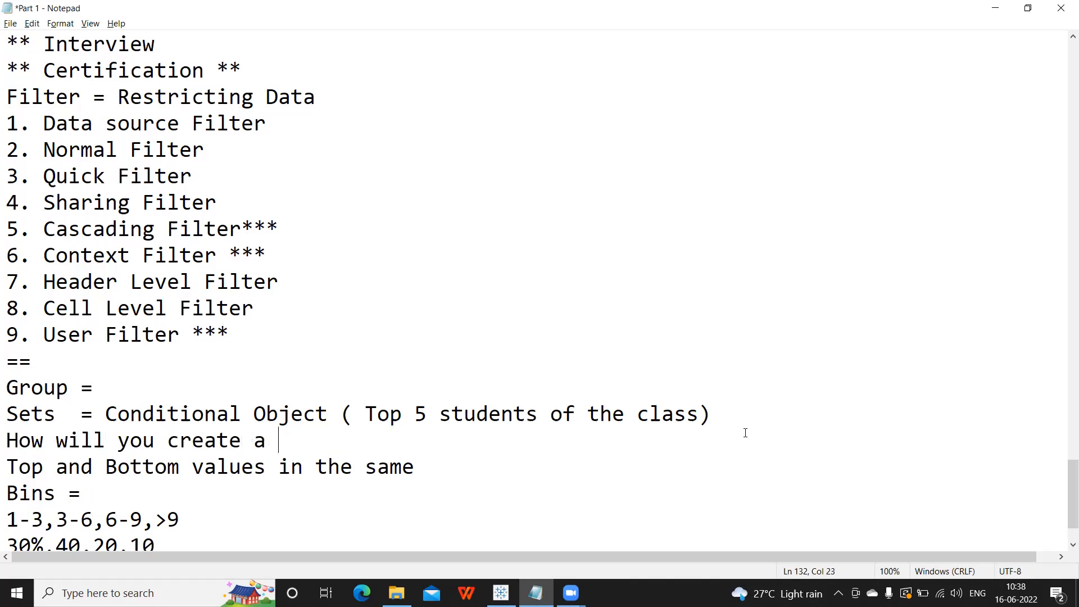
key("Return")
type("How will you cr")
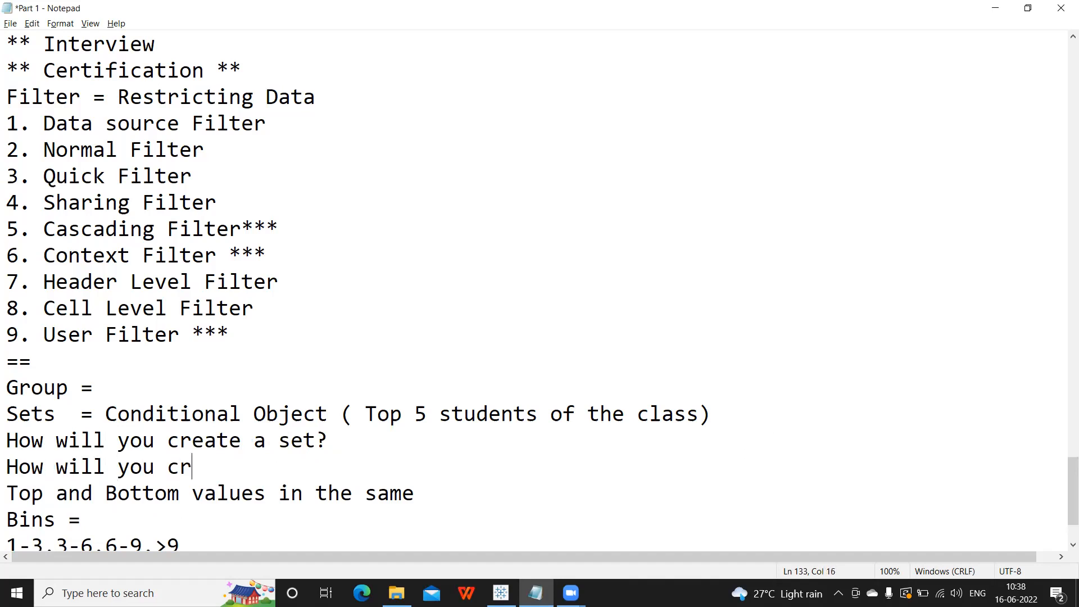
type("eate a Group")
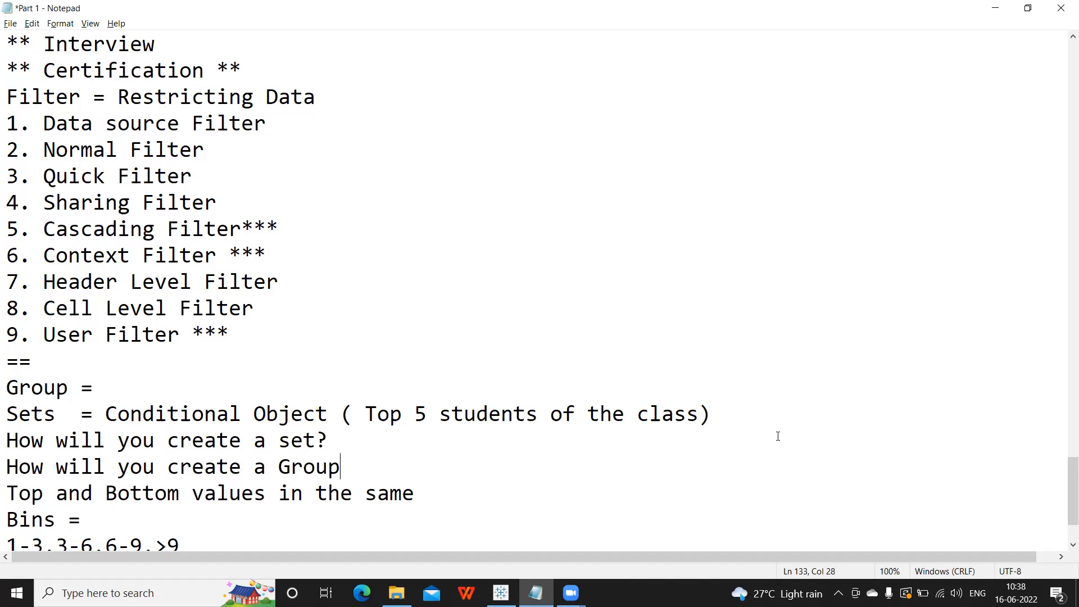
type("?")
key("Return")
Add a Navigation heading listing 'Field > Create > Group' and 'Field > Create > Set'.
type("Navigation")
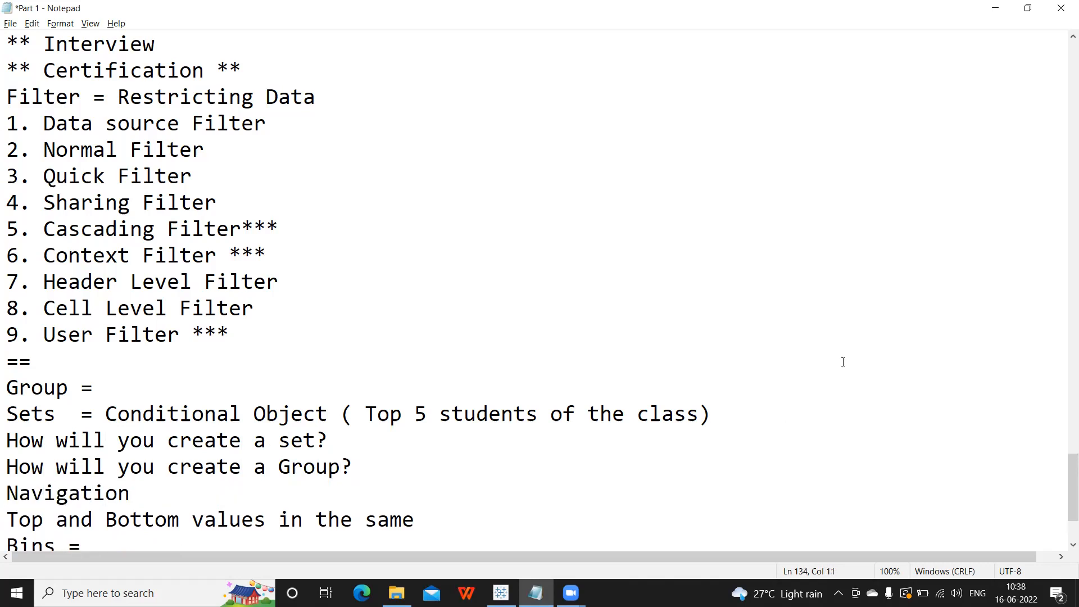
key("Return")
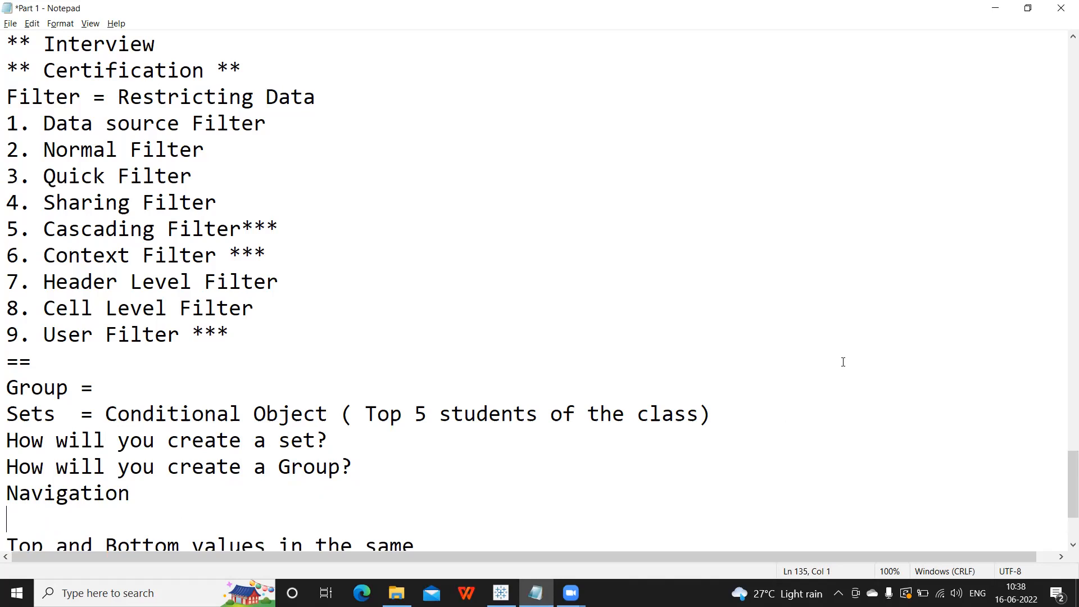
type("Field > Create > Group")
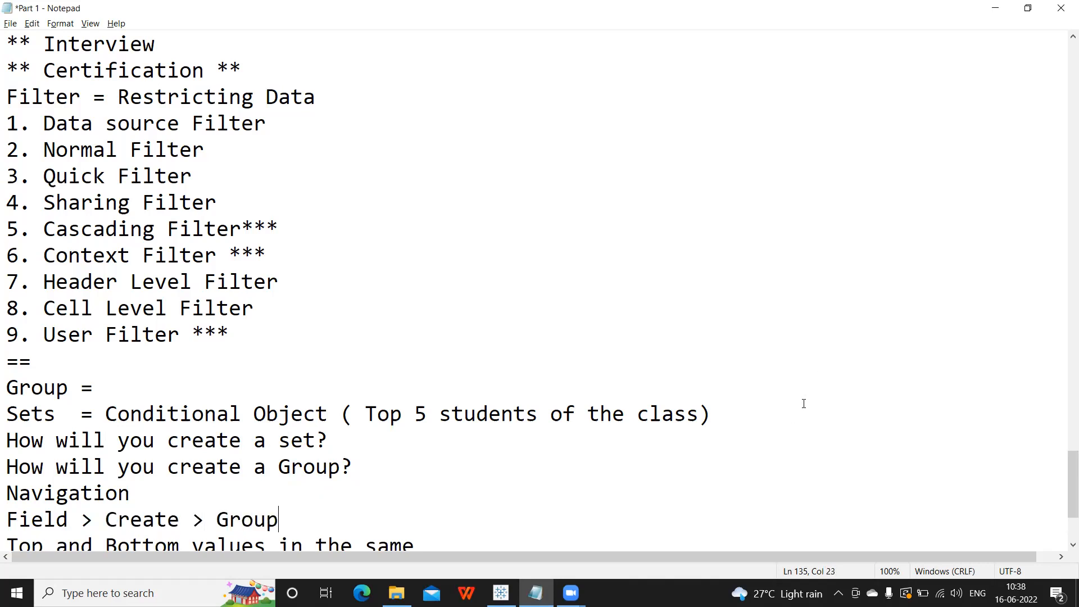
key("Return")
type("Field > ")
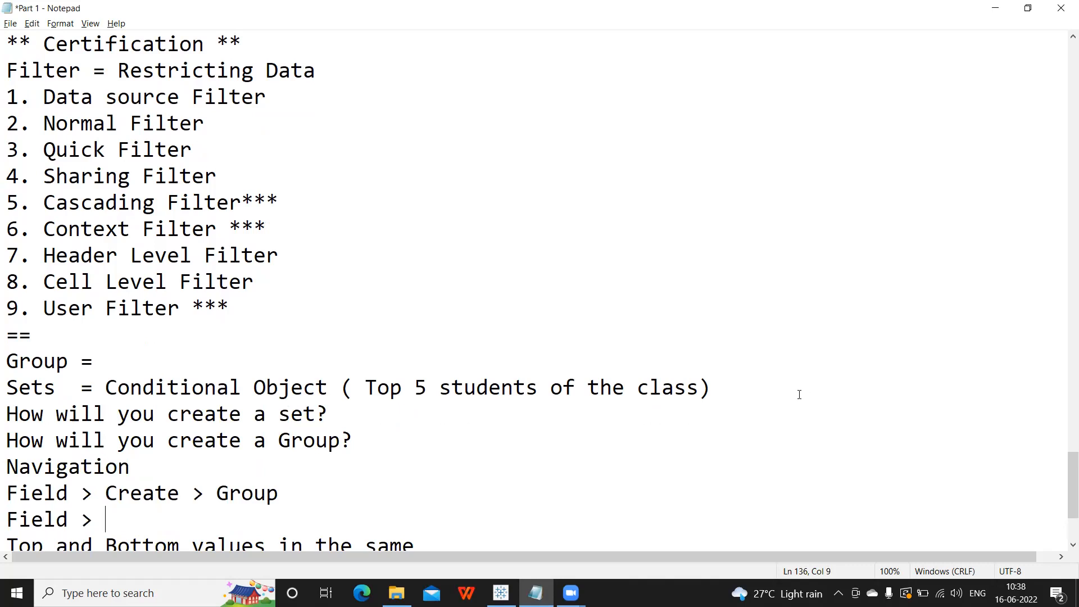
type("Create > Se")
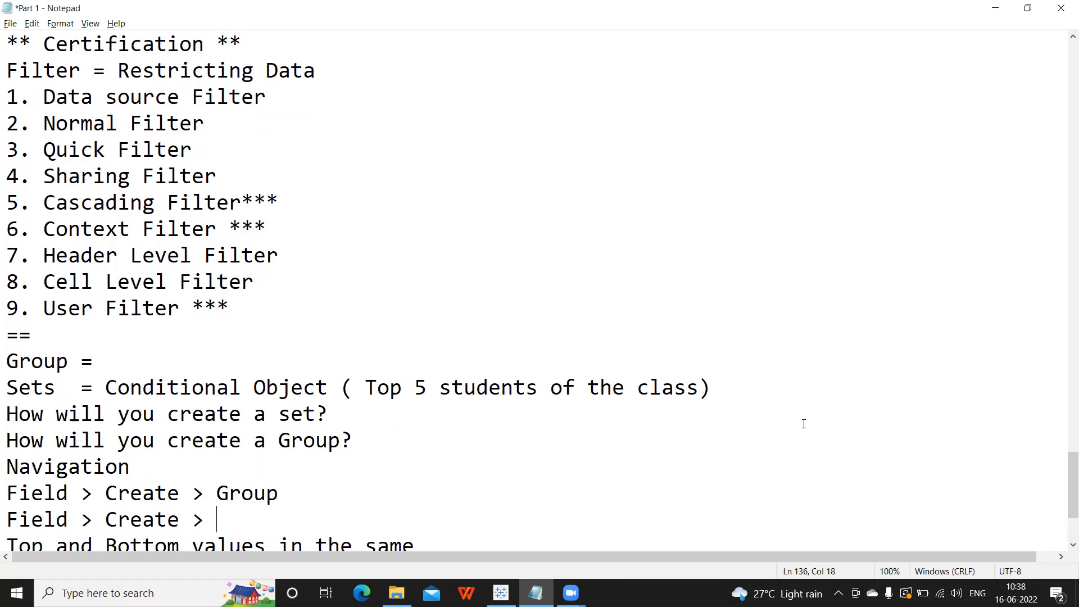
type("t")
key("alt+Tab")
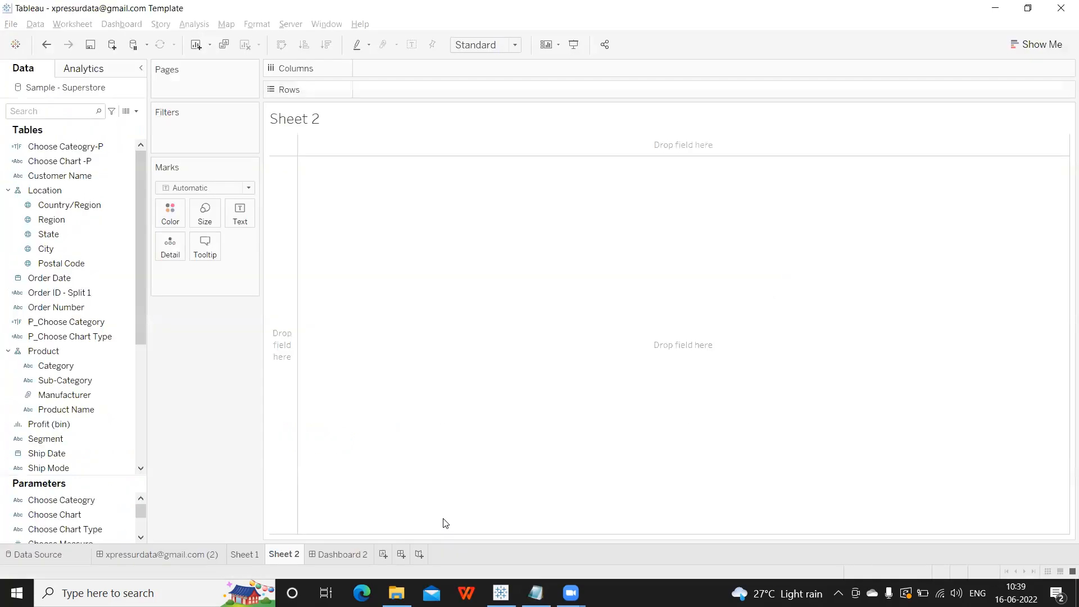
Check the Create submenu on the Region field, then go back to the notes.
right_click(73, 227)
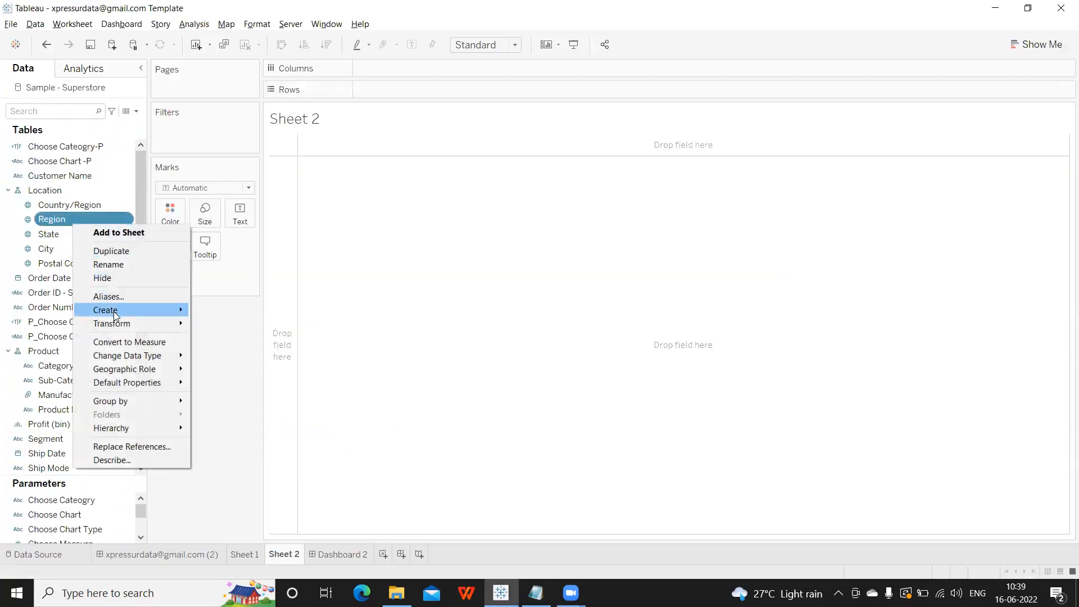
mouse_move(116, 314)
key("alt+Tab")
Insert an empty line after 'Measures ***' and return to Tableau.
left_click_drag(7, 466, 409, 521)
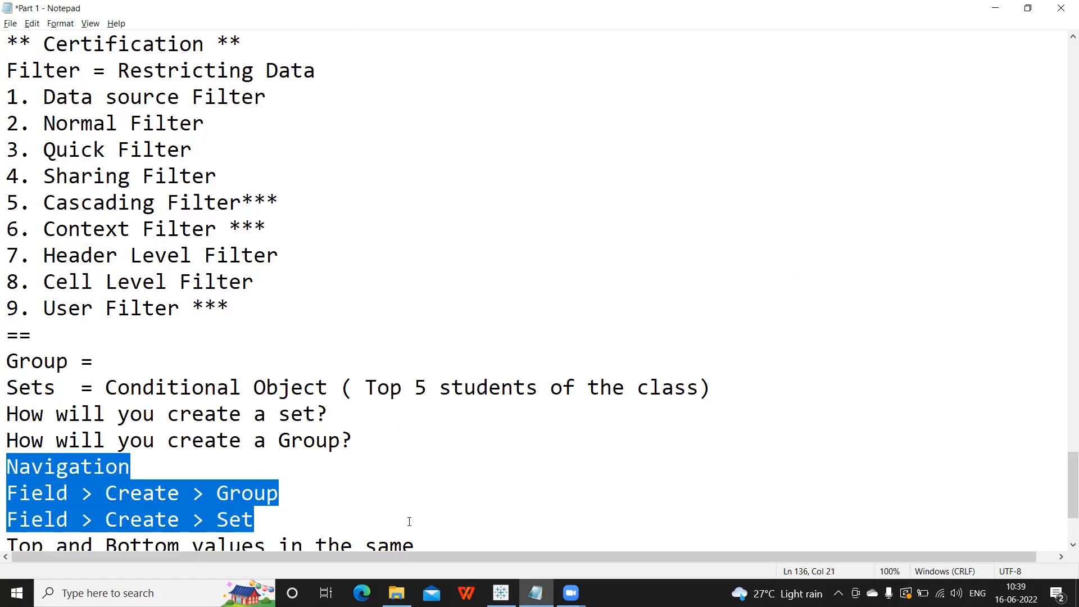
scroll(348, 517, "down", 2)
left_click(224, 495)
key("Return")
key("alt+Tab")
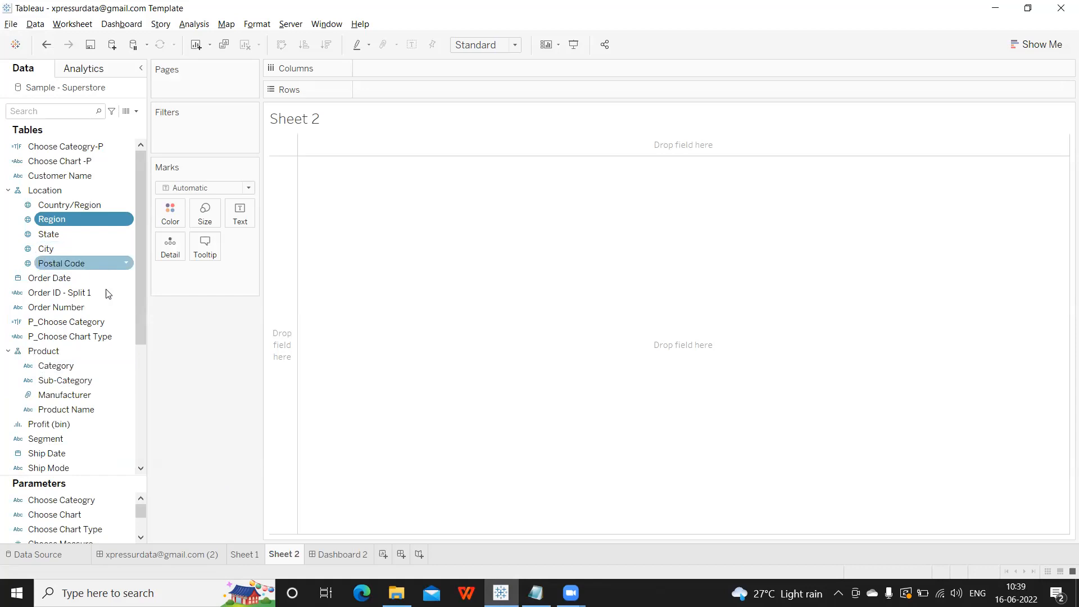
left_click(137, 114)
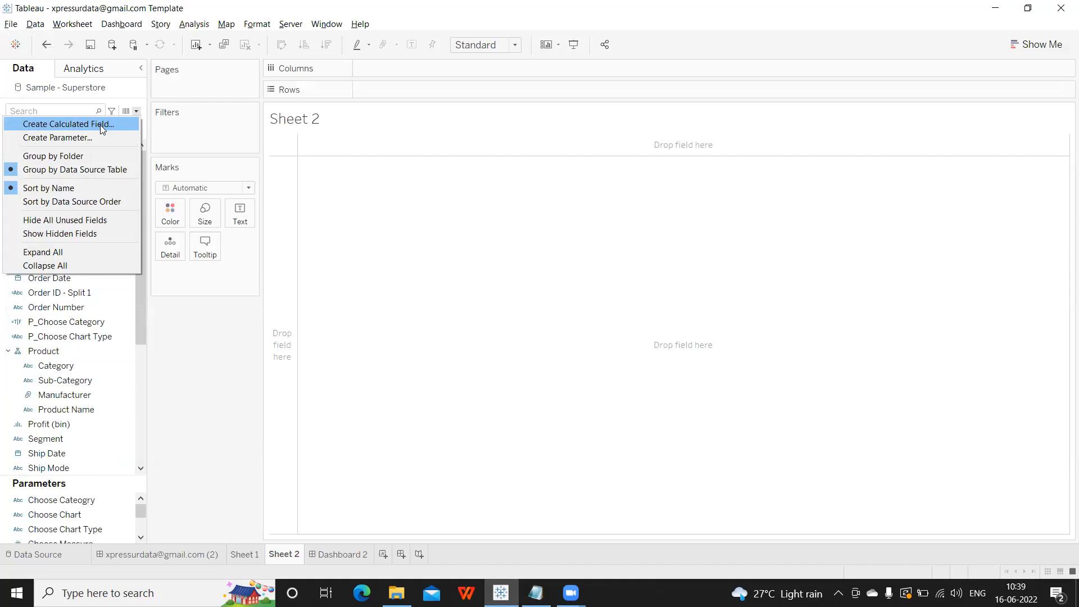
left_click(195, 380)
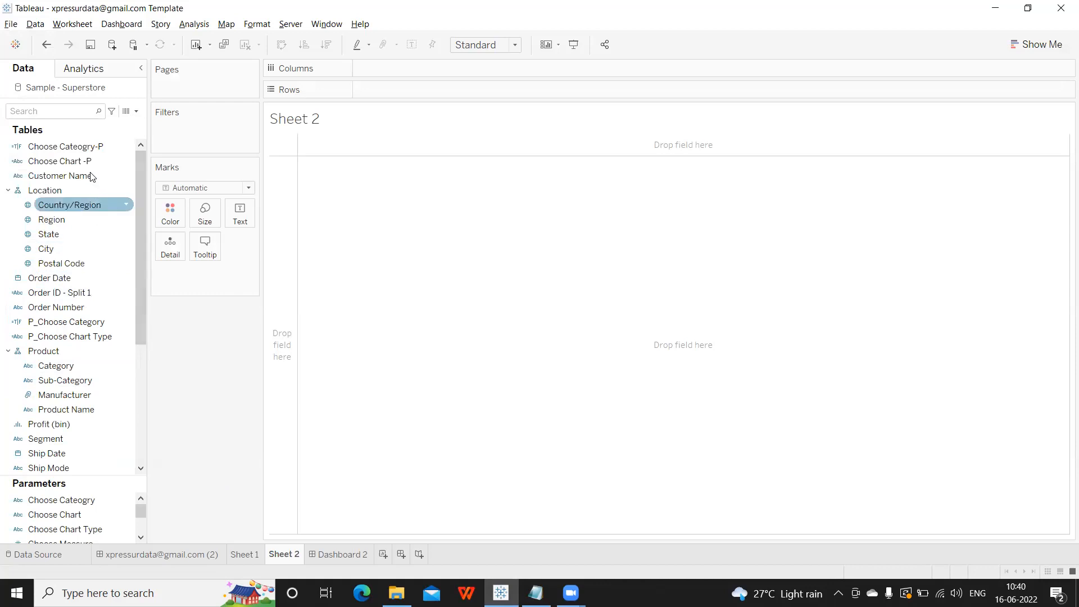
right_click(72, 226)
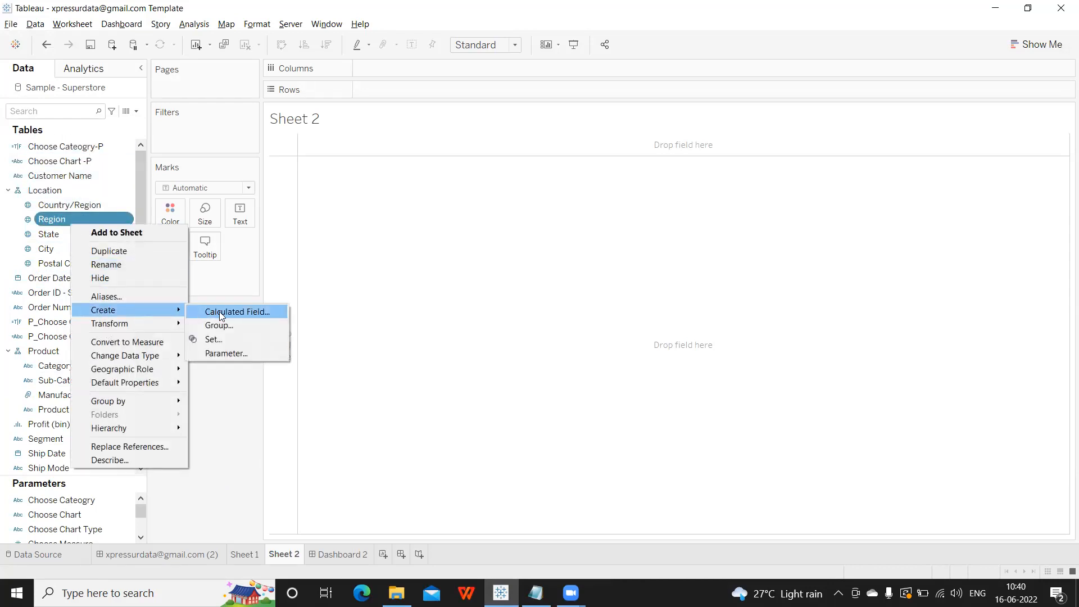
left_click(205, 448)
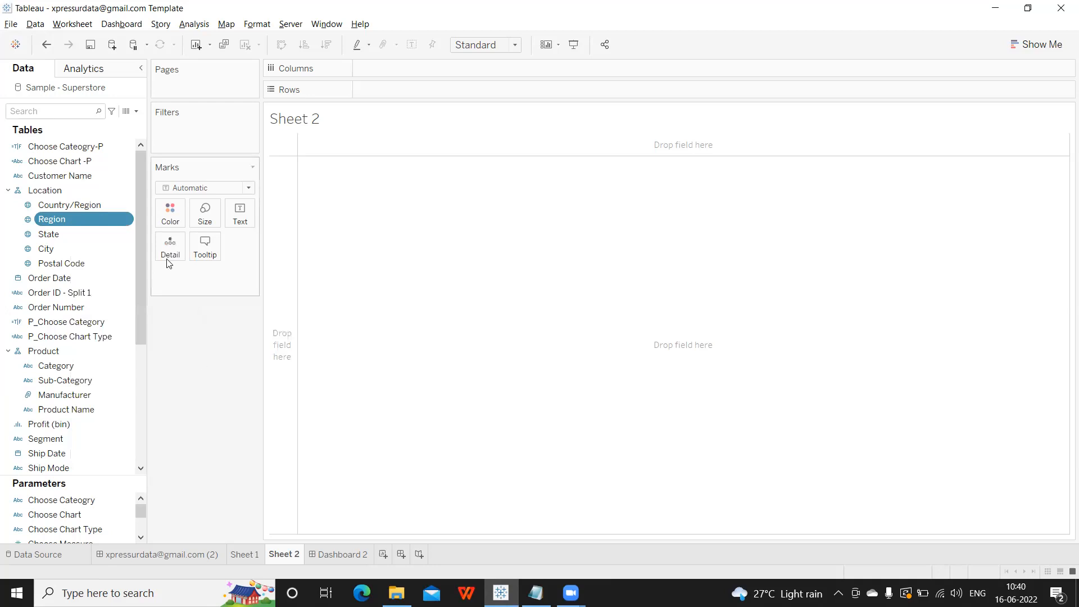
left_click(136, 111)
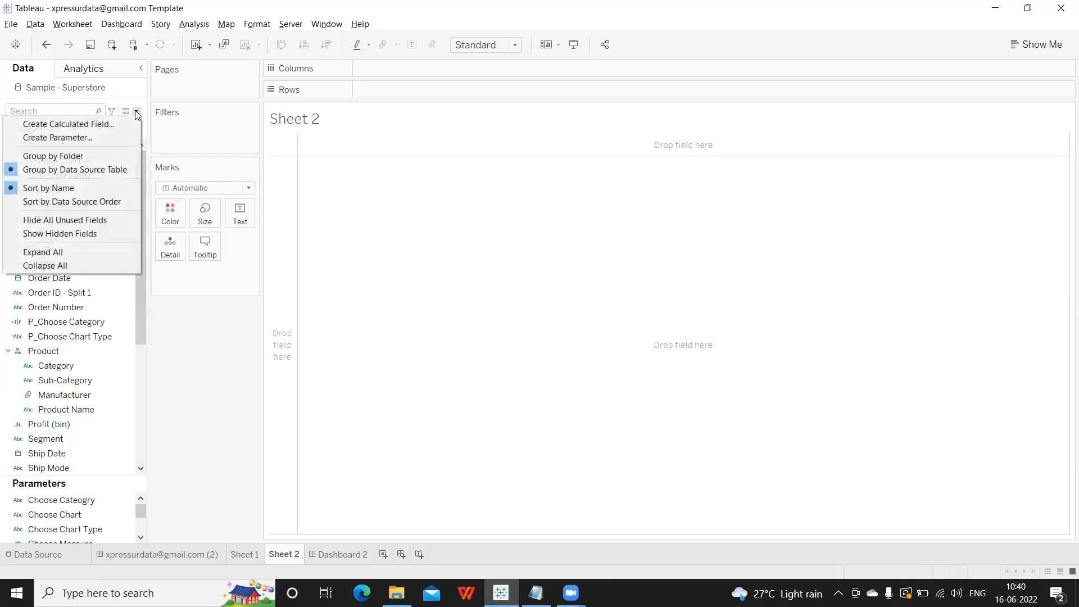
left_click(114, 123)
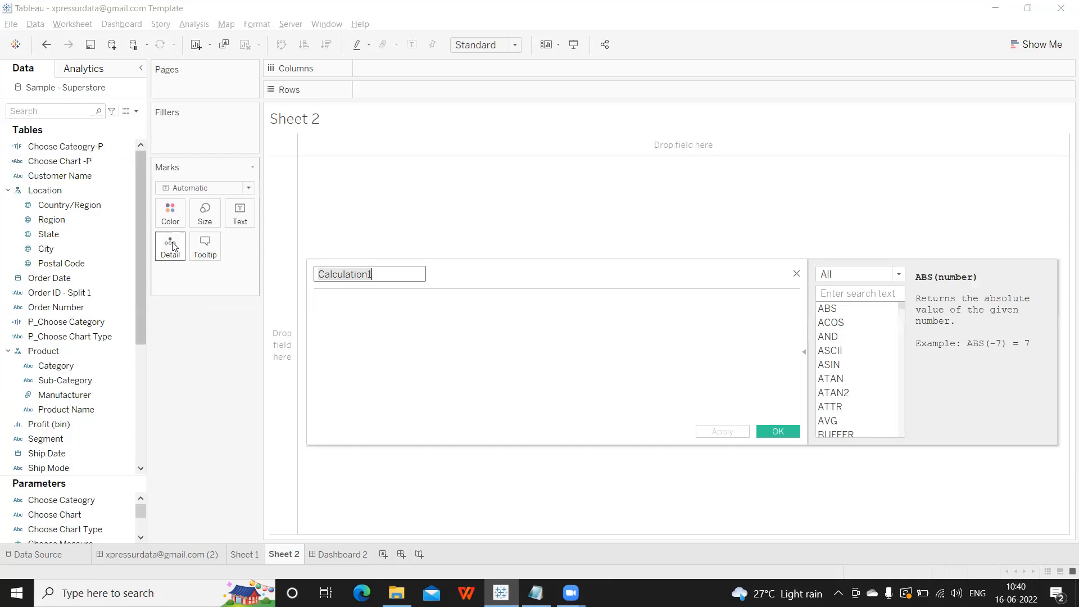
left_click(374, 270)
left_click_drag(374, 270, 316, 271)
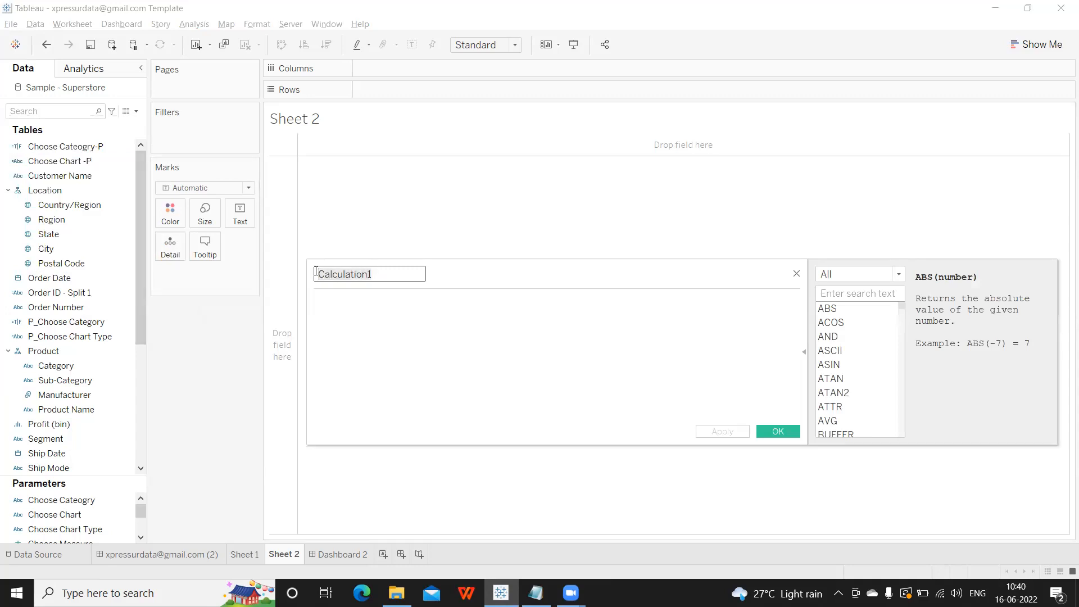
left_click(329, 313)
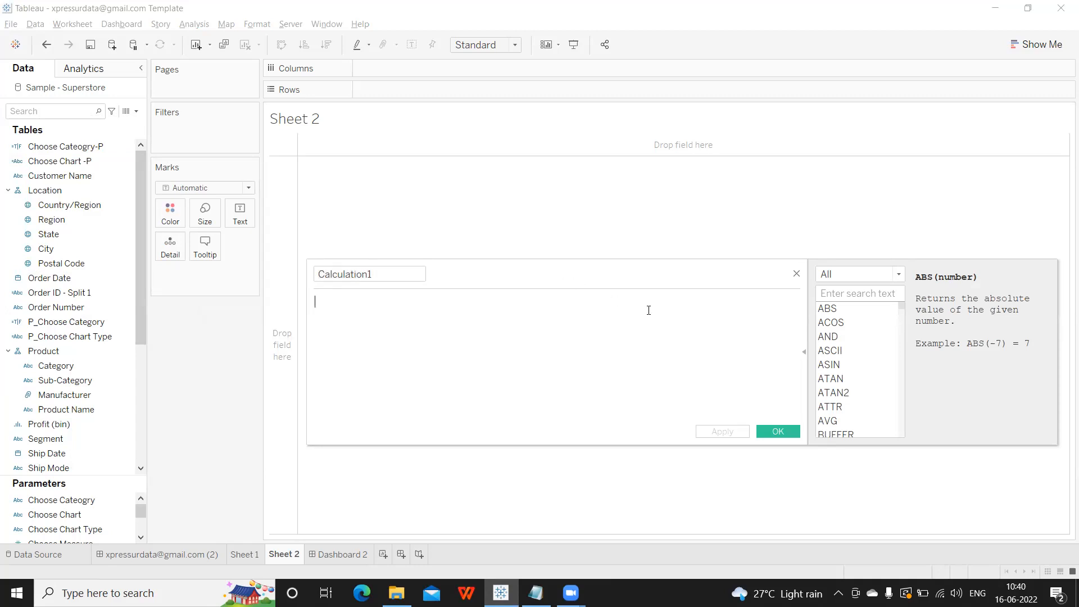
left_click(796, 274)
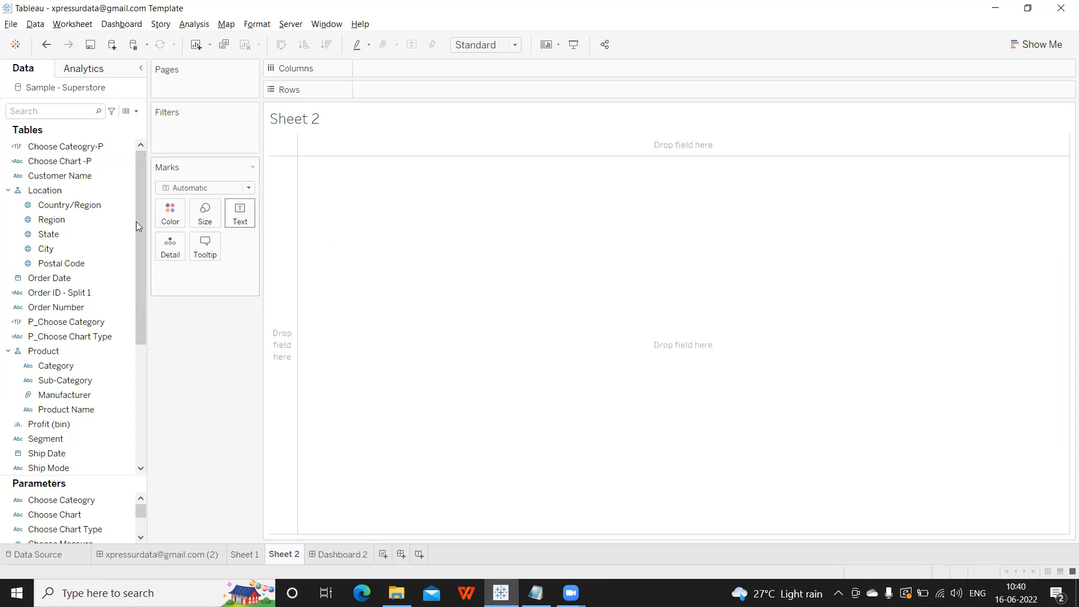
Create a calculated field from Region, delete its [Region] formula, and select the Calculation1 name.
right_click(86, 221)
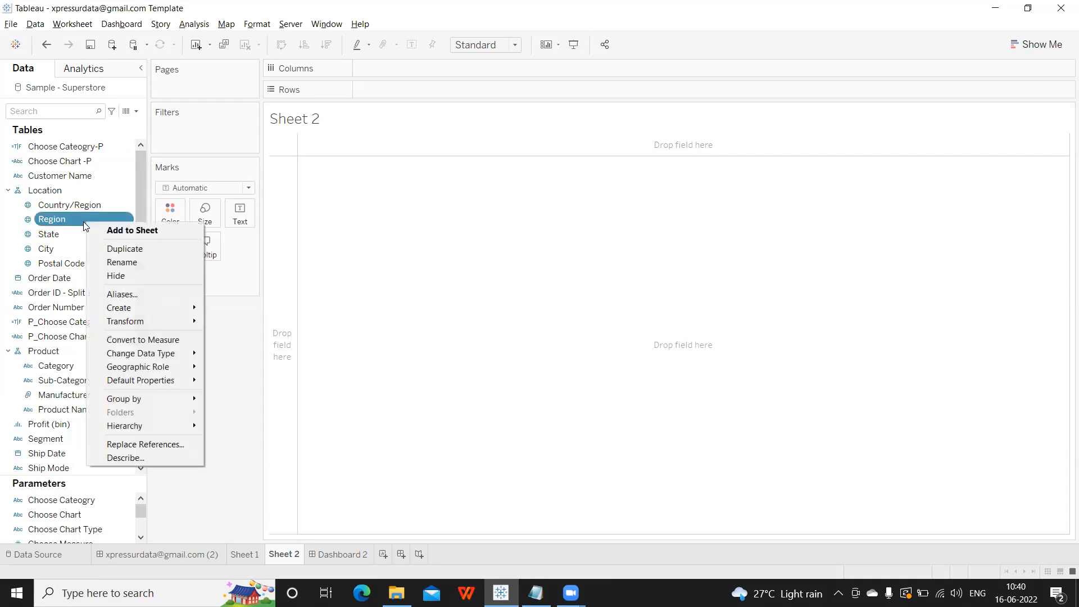
mouse_move(171, 310)
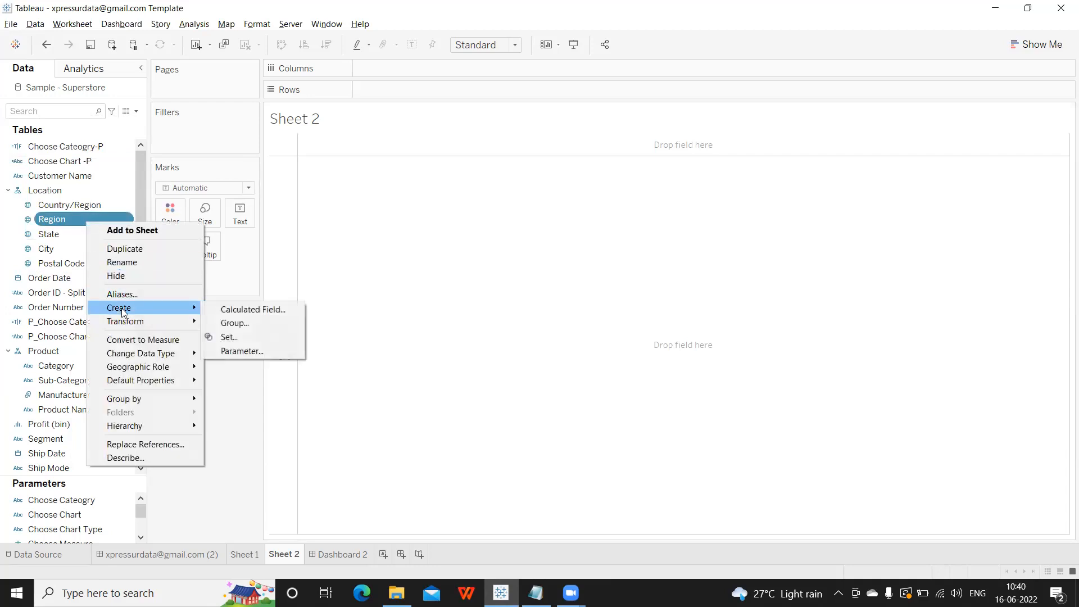
left_click(236, 310)
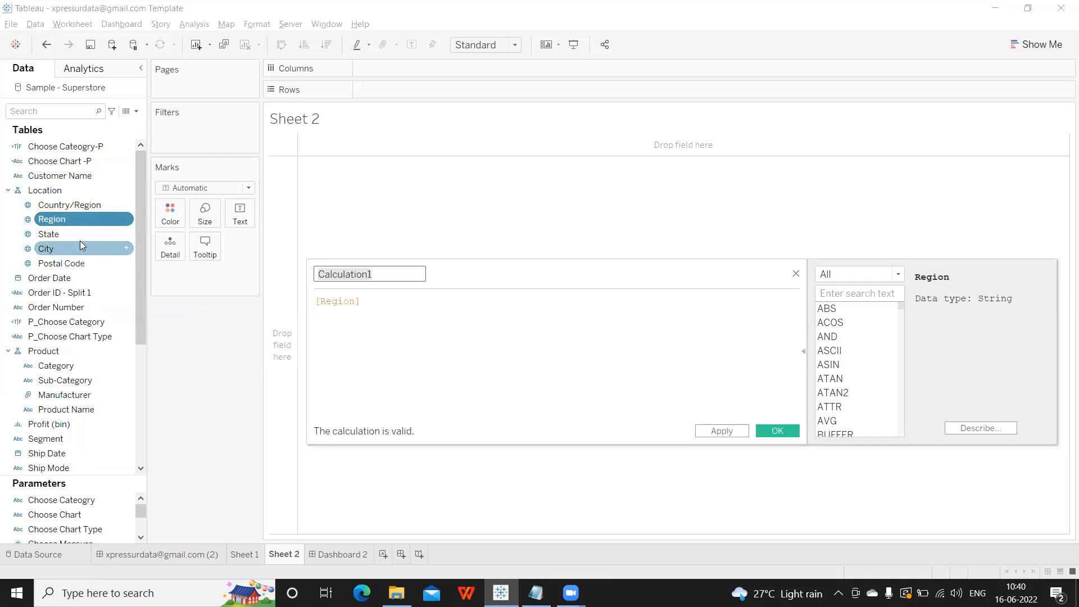
left_click_drag(364, 301, 307, 301)
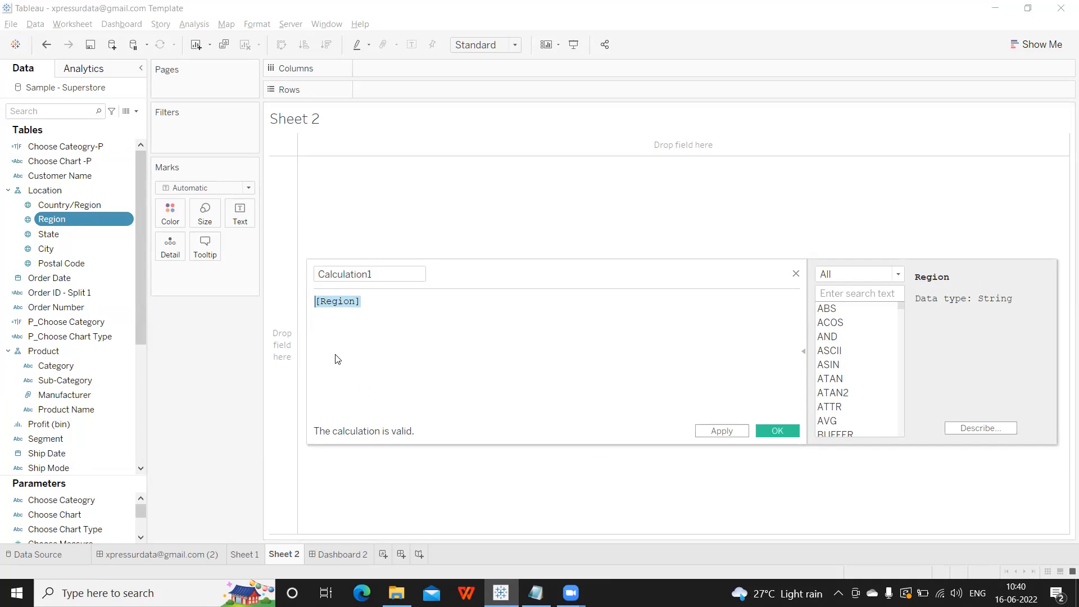
left_click(359, 309)
left_click_drag(384, 300, 314, 302)
key("BackSpace")
left_click_drag(390, 273, 292, 275)
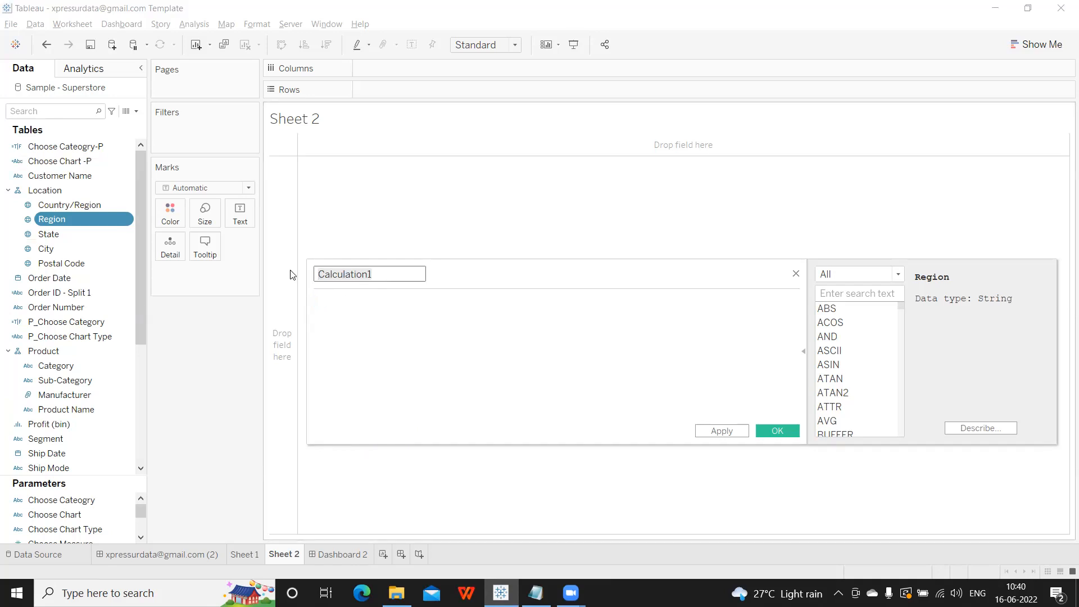
Rename the calculation to 'Practise'.
type("Tes")
key("BackSpace")
type("s")
key("BackSpace")
key("BackSpace")
key("BackSpace")
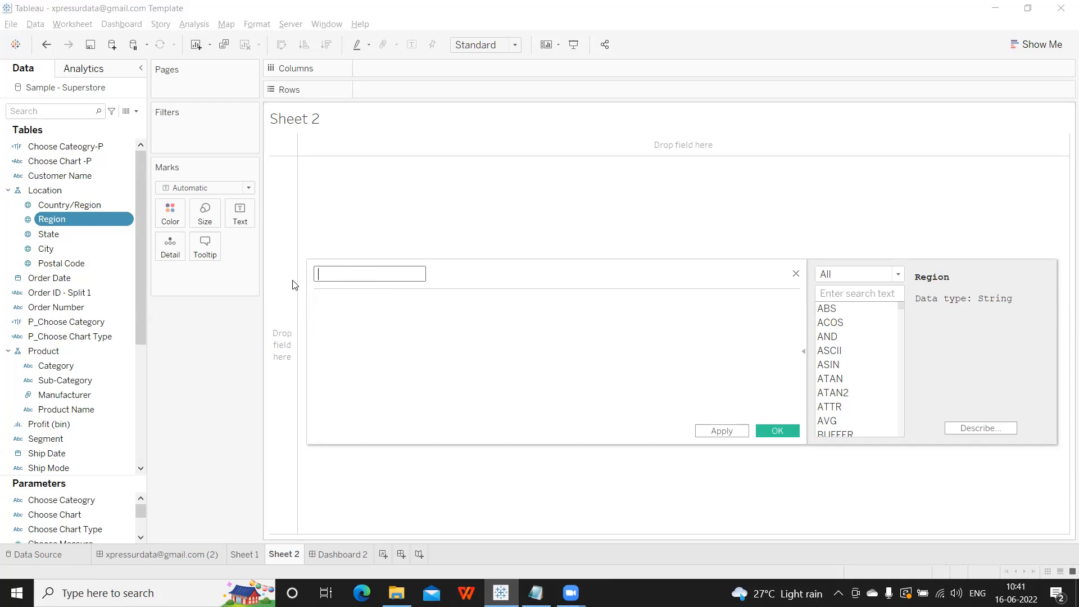
type("Practise")
Enter the formula max([Sales]) and move the editor up and left.
left_click(328, 296)
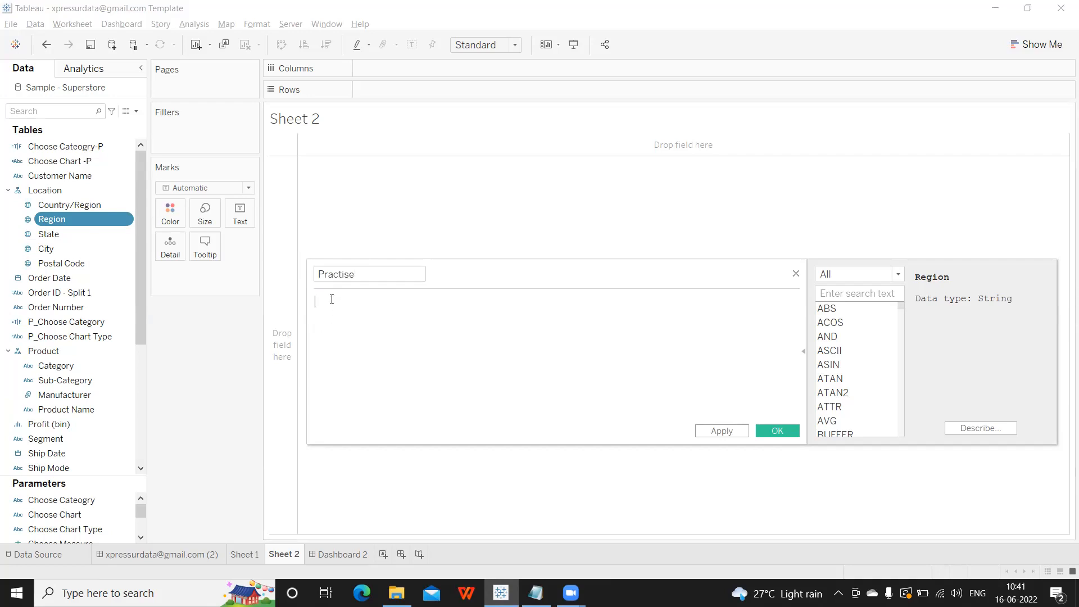
type("sum")
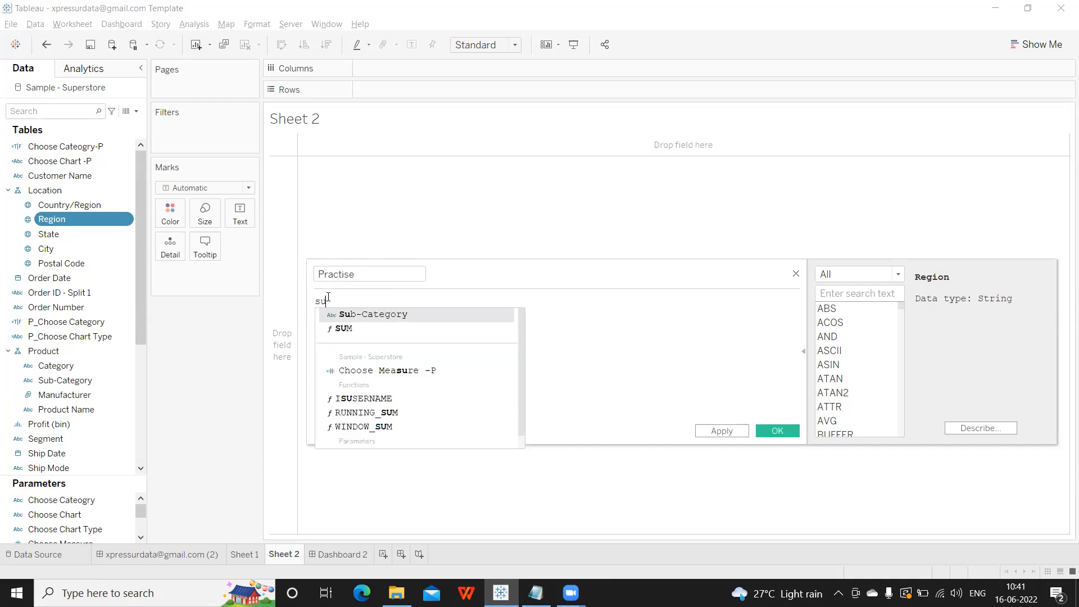
key("BackSpace")
key("BackSpace")
key("BackSpace")
type("max")
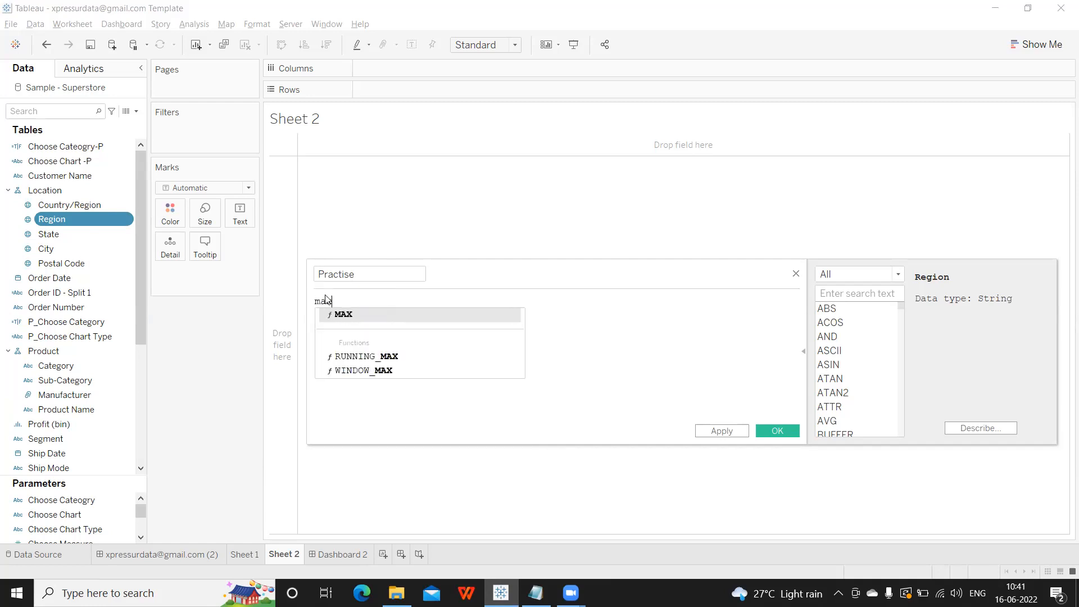
type("([Sales]")
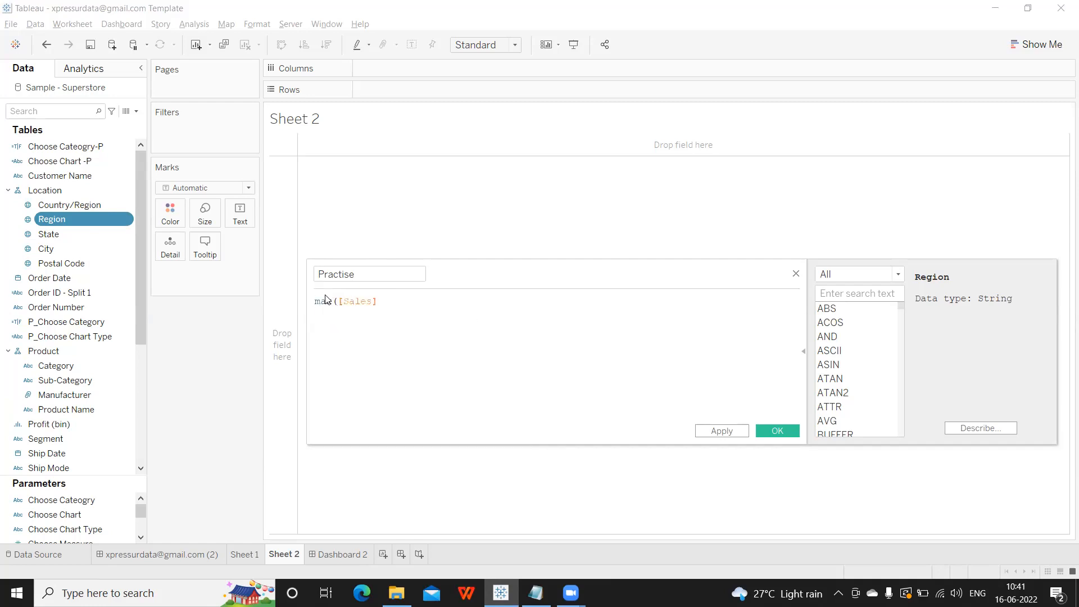
type(")")
left_click_drag(445, 277, 345, 236)
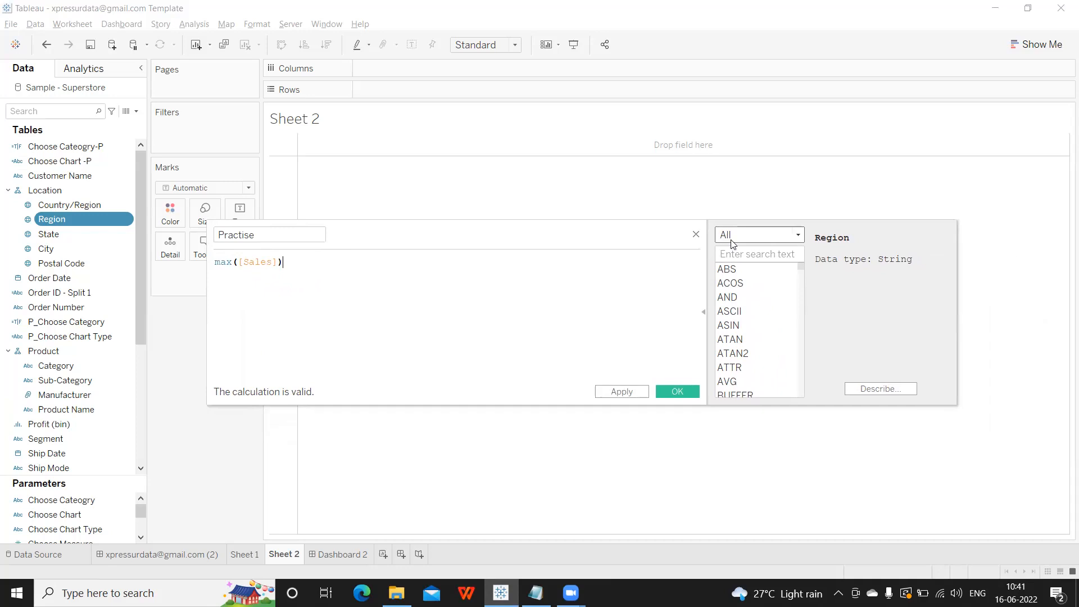
Browse the function list and the category dropdown, then bring Notepad forward.
scroll(740, 344, "down", 5)
scroll(740, 346, "down", 5)
scroll(741, 340, "down", 20)
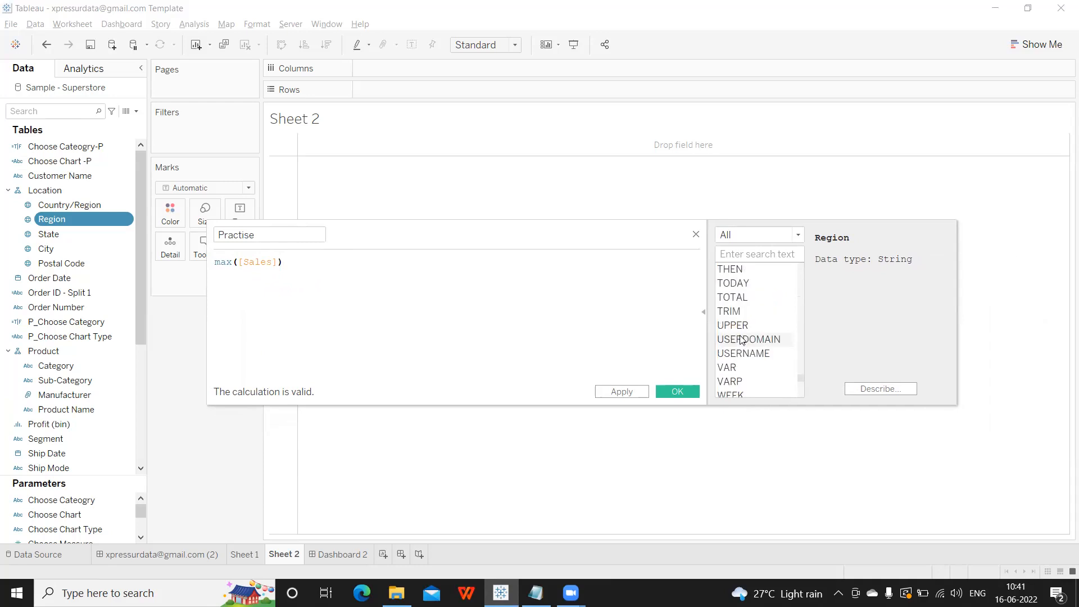
scroll(740, 340, "up", 6)
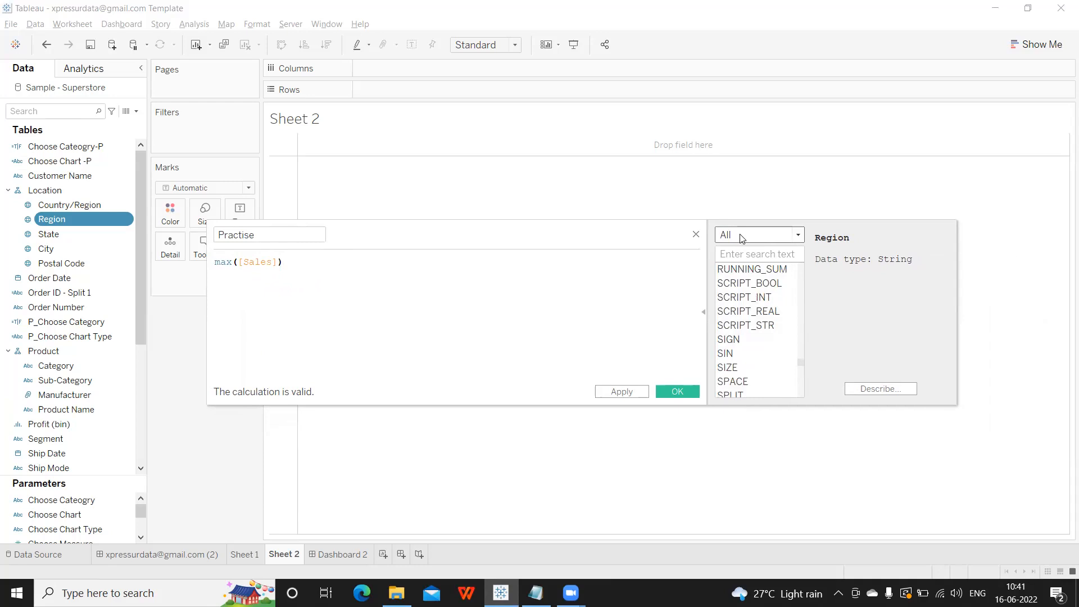
left_click(741, 239)
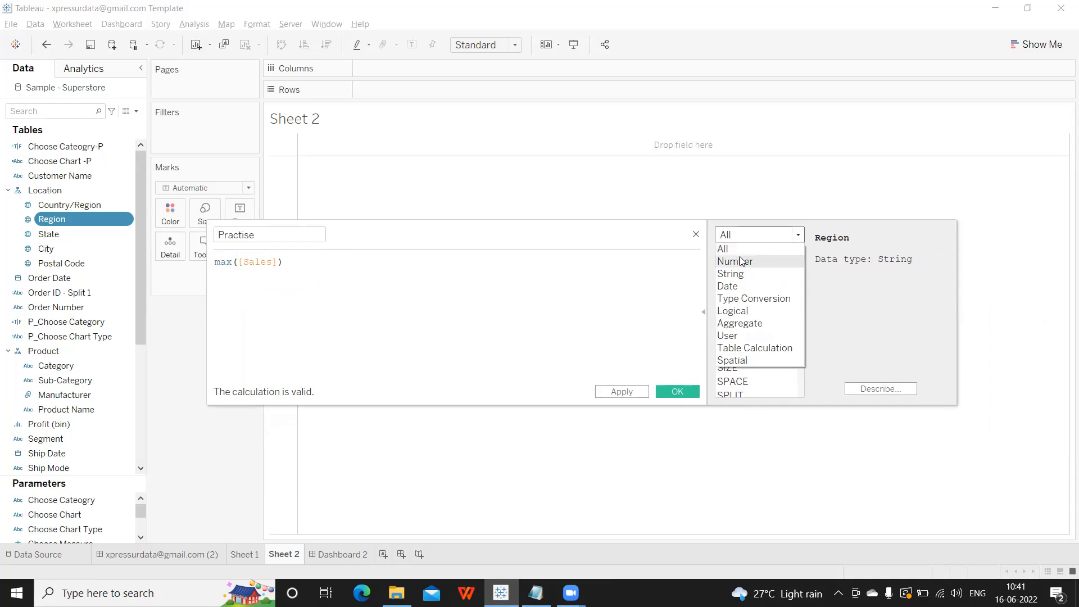
key("alt+Tab")
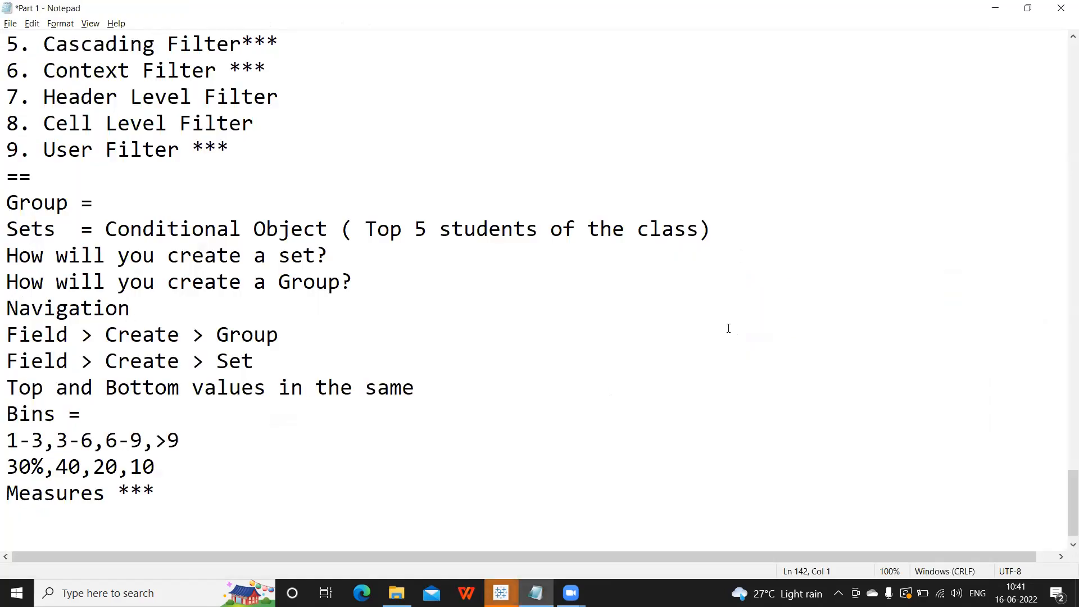
List 'Number Functions' and 'String Function' under Measures ***.
key("Return")
type("NUm")
key("BackSpace")
key("BackSpace")
type("umber Fu")
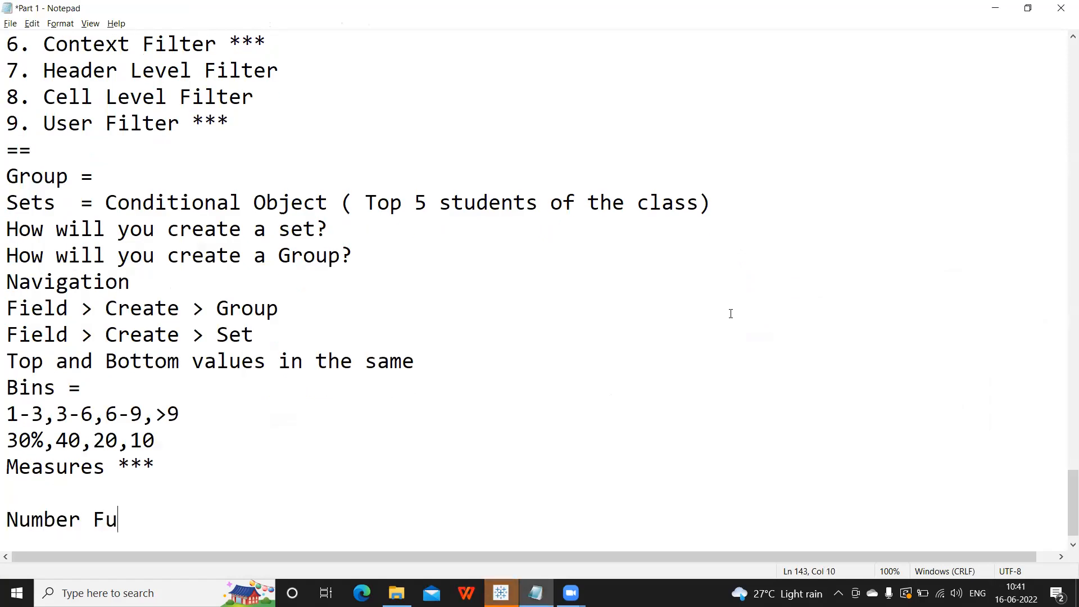
type("nctions")
key("Return")
key("alt+Tab")
key("alt+Tab")
type("S")
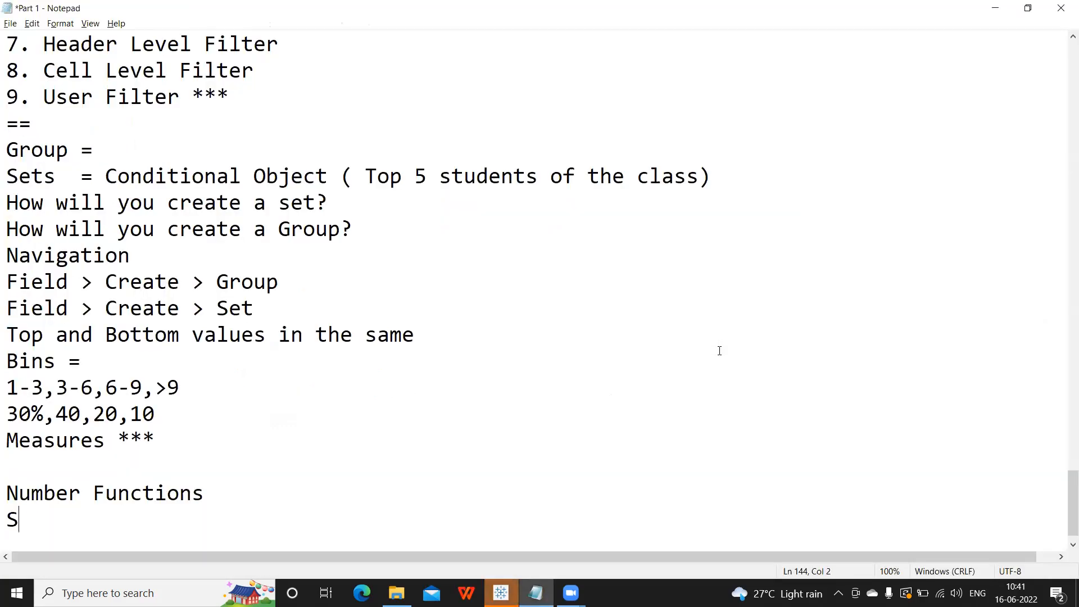
type("tring Function")
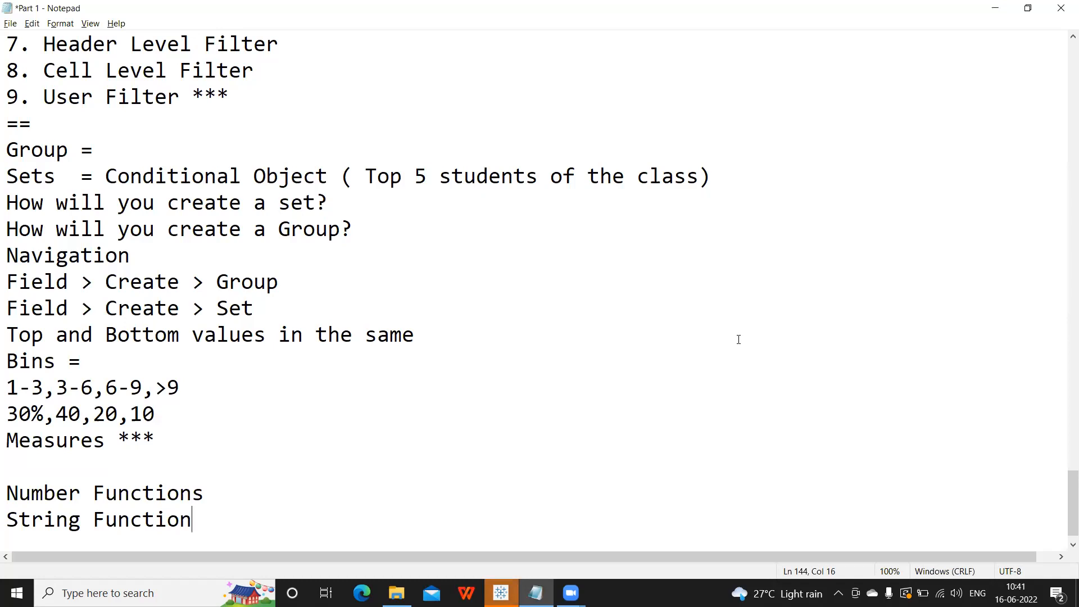
key("Return")
Add Logical, Date, User and Spatial Function lines, then return to Tableau.
type("Logica")
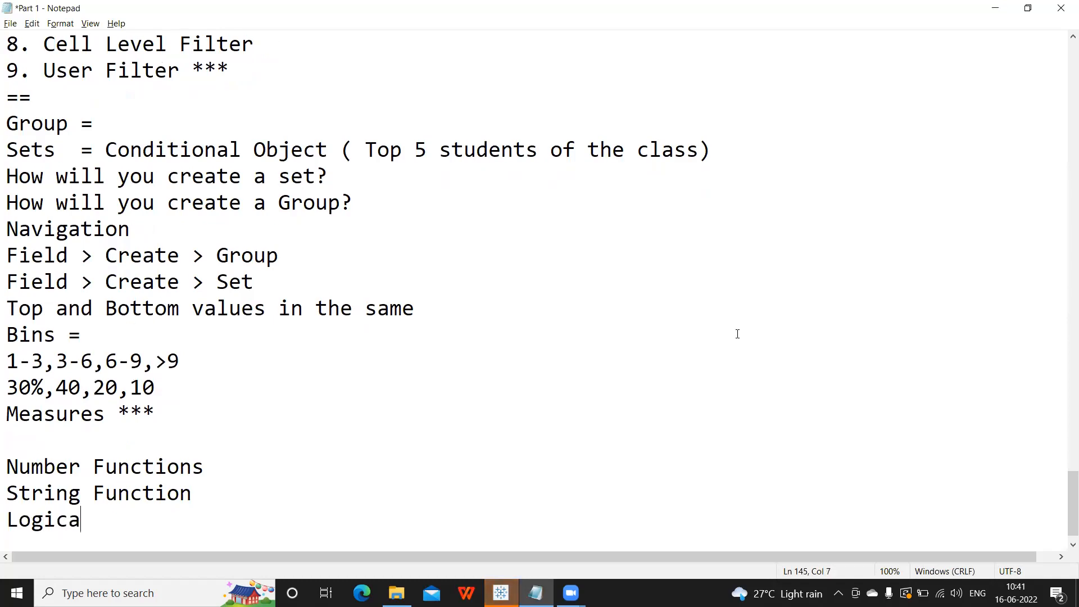
type("l Funti")
key("BackSpace")
key("BackSpace")
type("ction")
key("Return")
type("Date ")
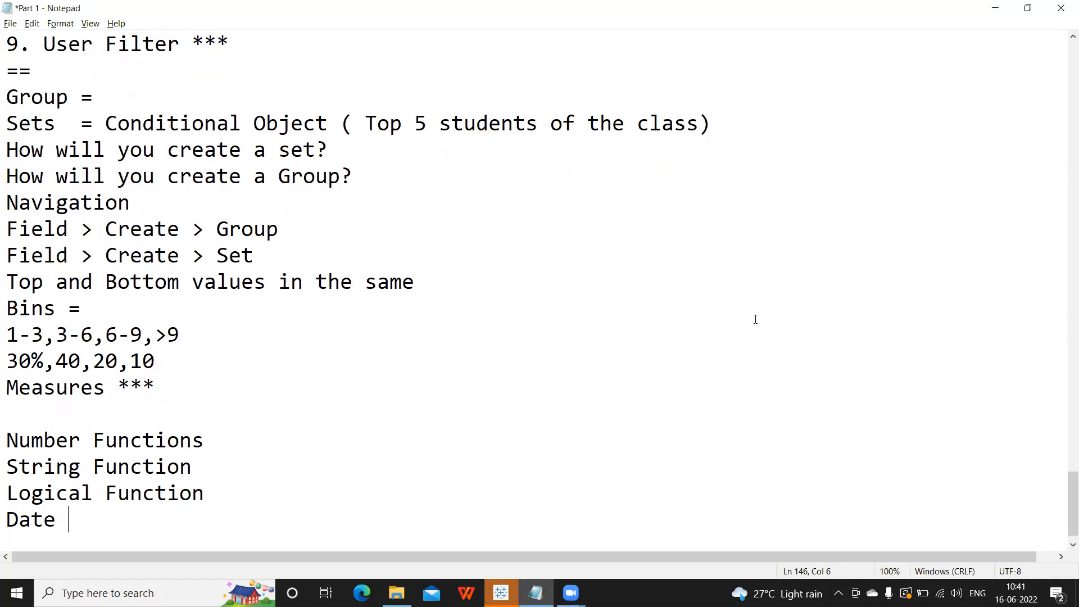
type("Function")
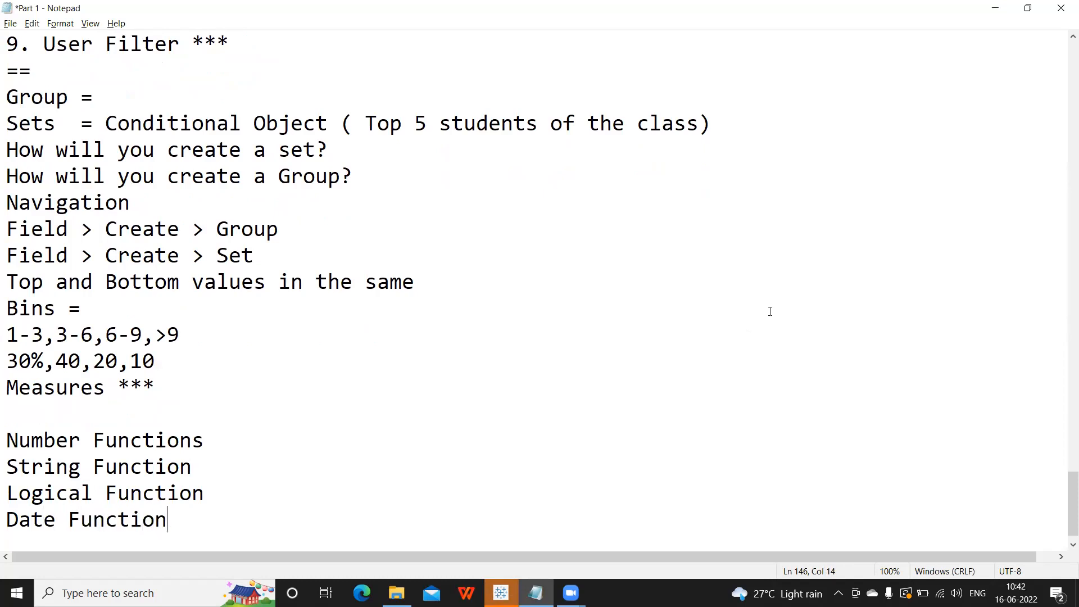
key("Return")
type("User F")
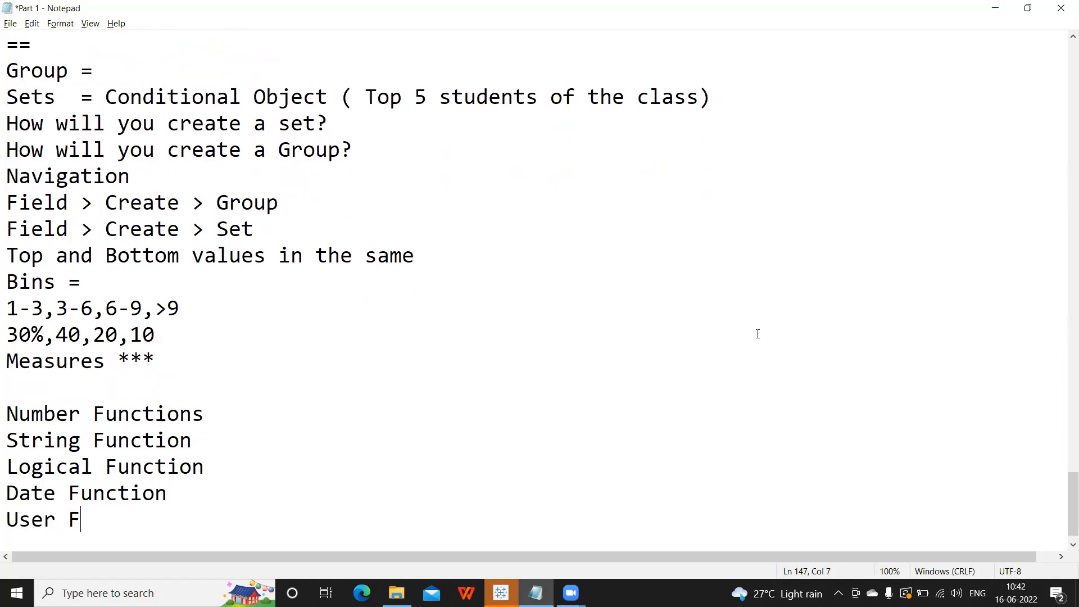
type("unction")
key("Return")
type("S")
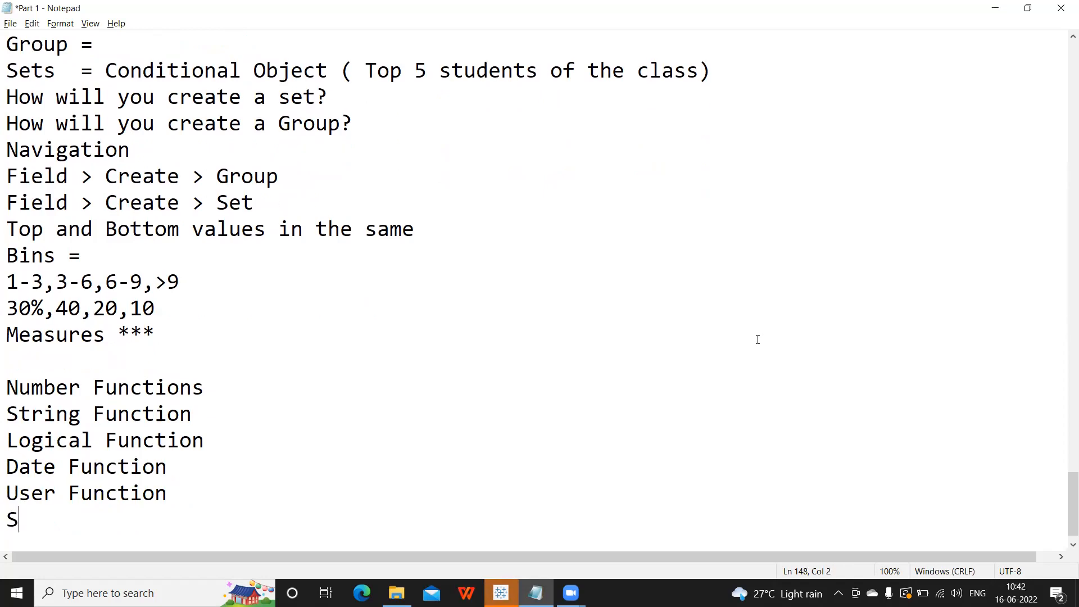
type("patial Fu")
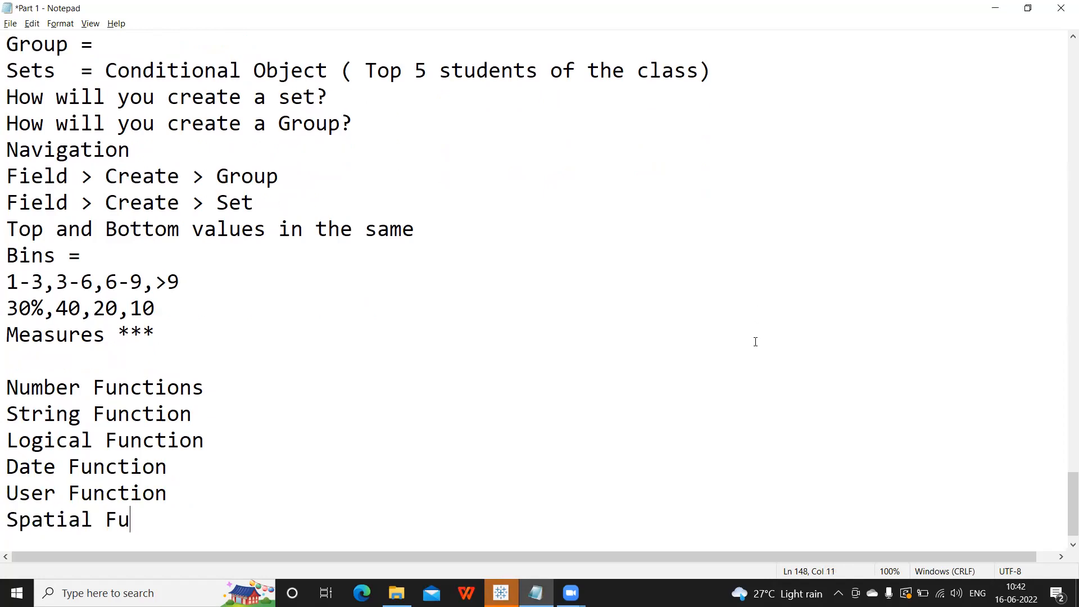
type("nction")
key("alt+Tab")
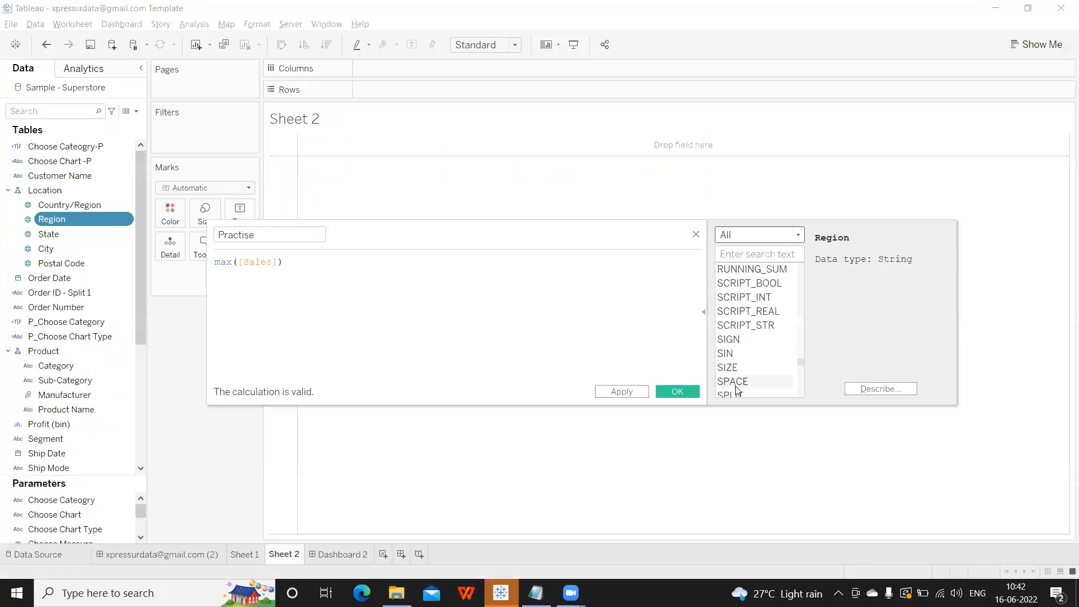
Compare the function category dropdown against the notes, then click under Measures *** in Notepad.
left_click(794, 238)
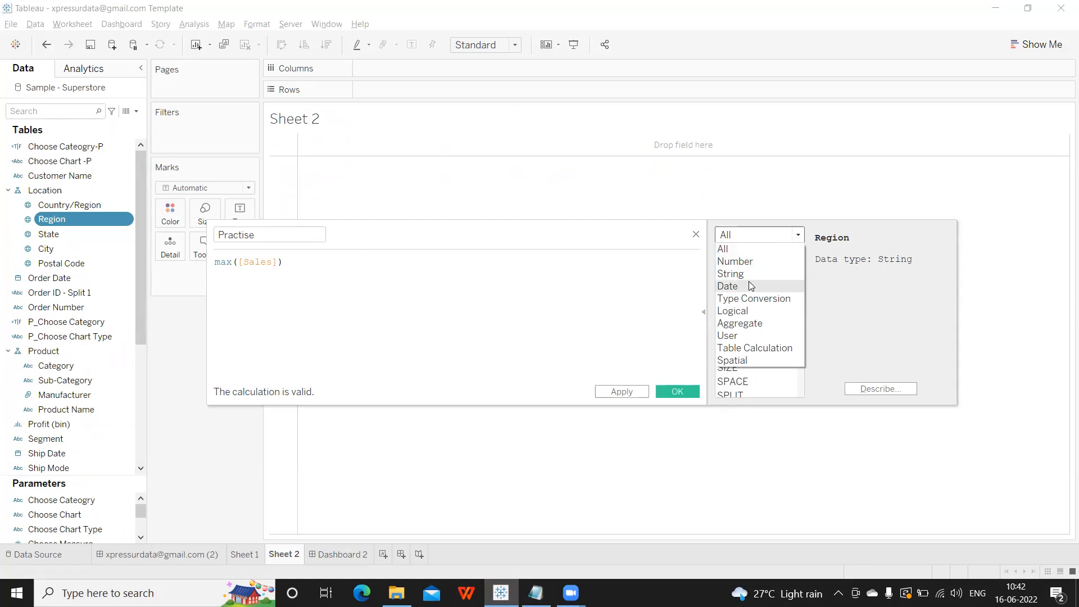
key("alt+Tab")
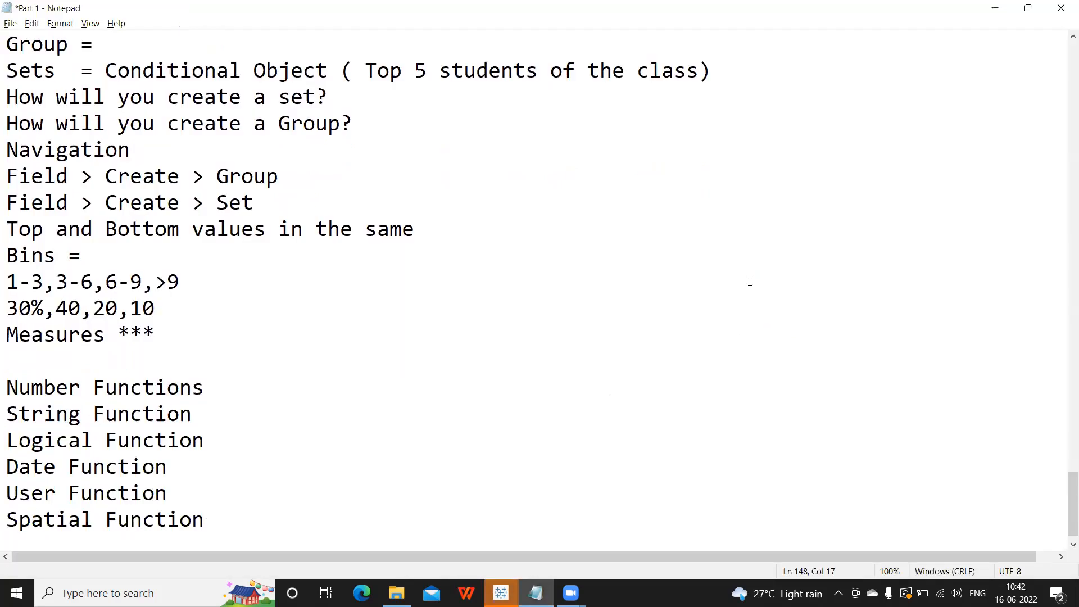
key("alt+Tab")
left_click(739, 237)
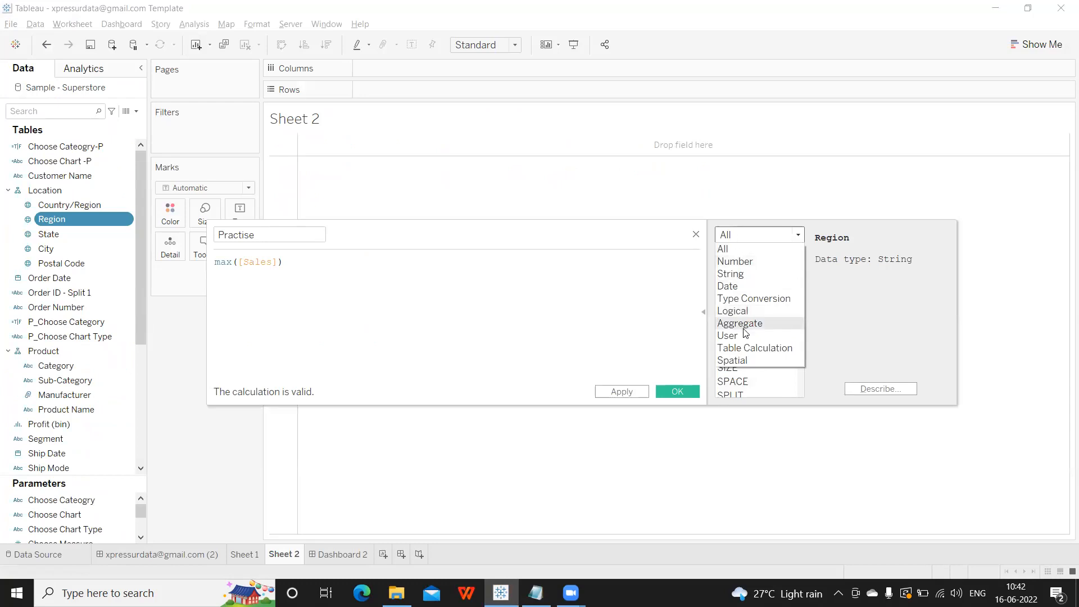
key("alt+Tab")
left_click(24, 353)
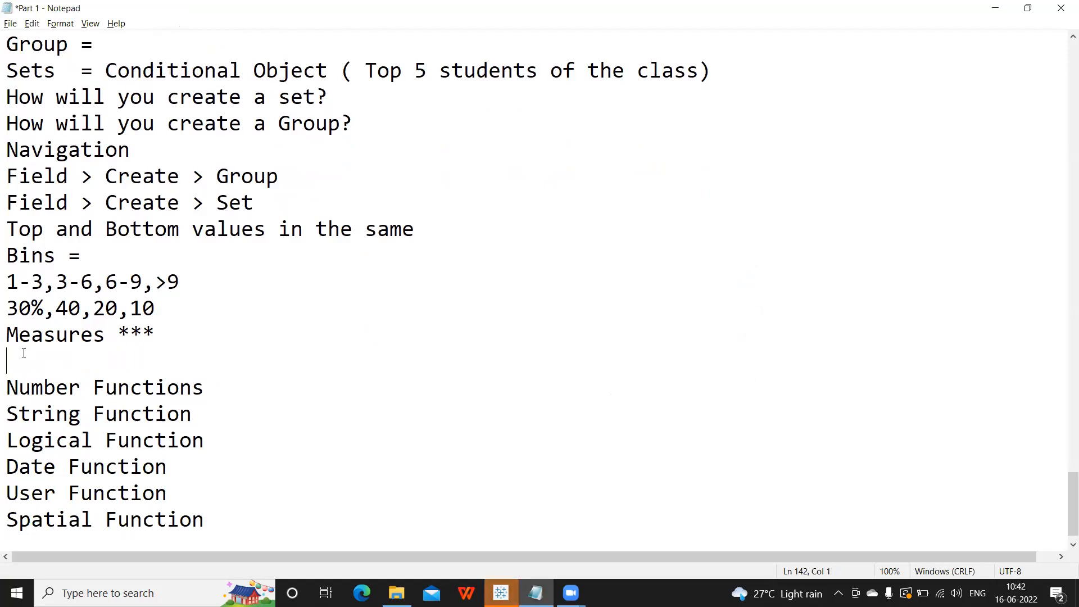
Add a 'Very important' line above the six function category lines.
key("Return")
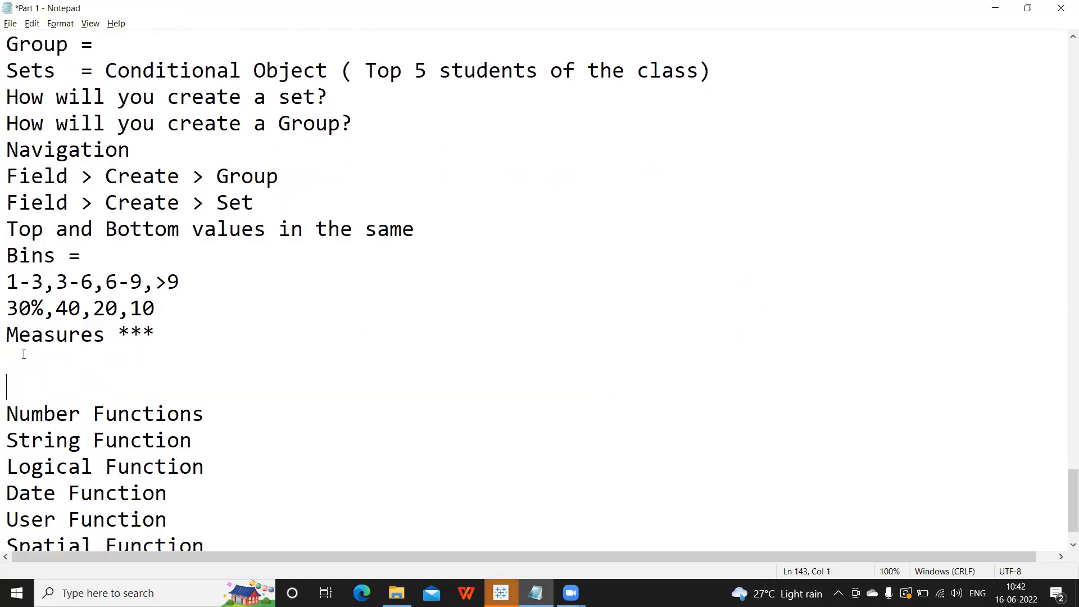
type("Very important")
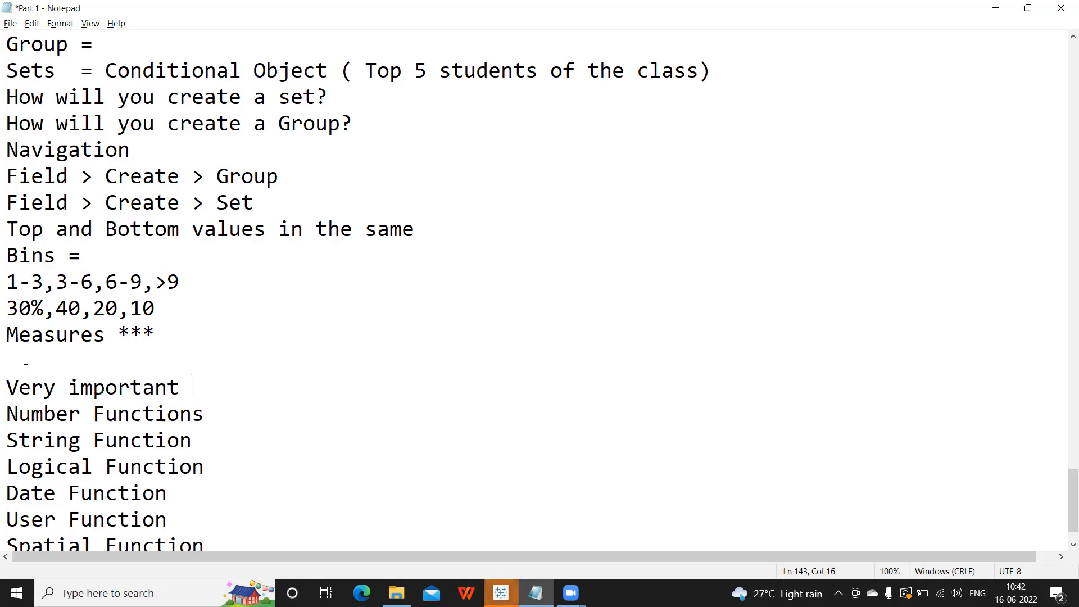
scroll(26, 369, "down", 1)
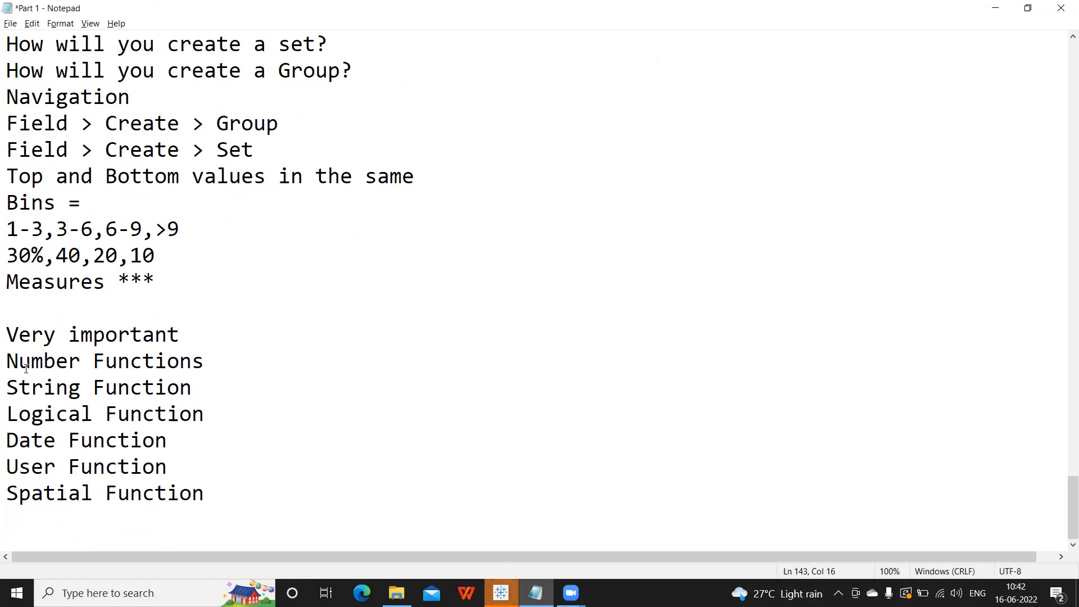
left_click_drag(6, 361, 241, 488)
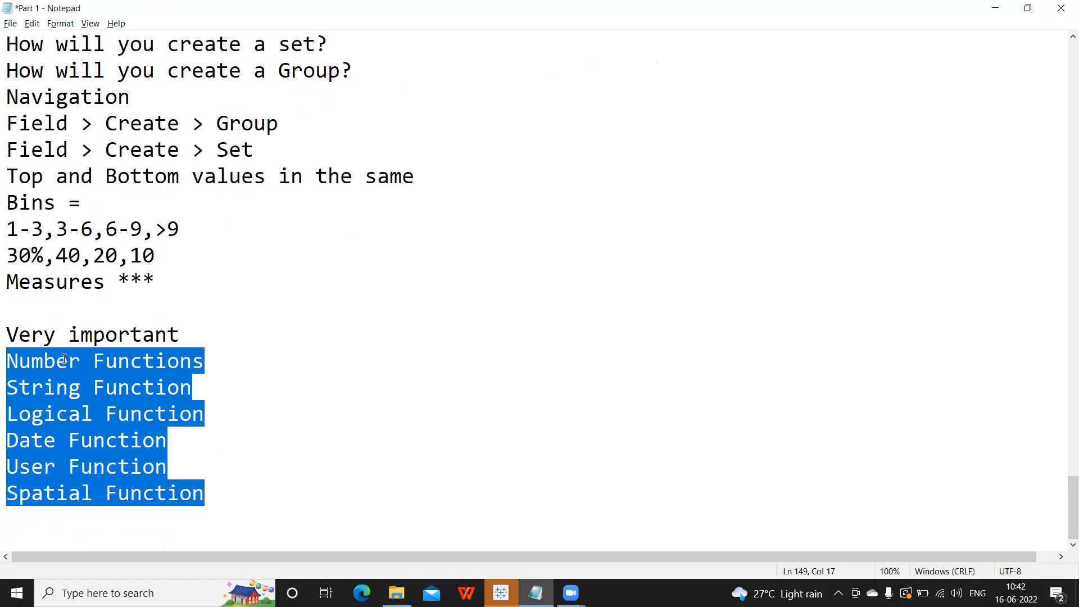
left_click(33, 386)
left_click_drag(7, 361, 214, 490)
double_click(26, 362)
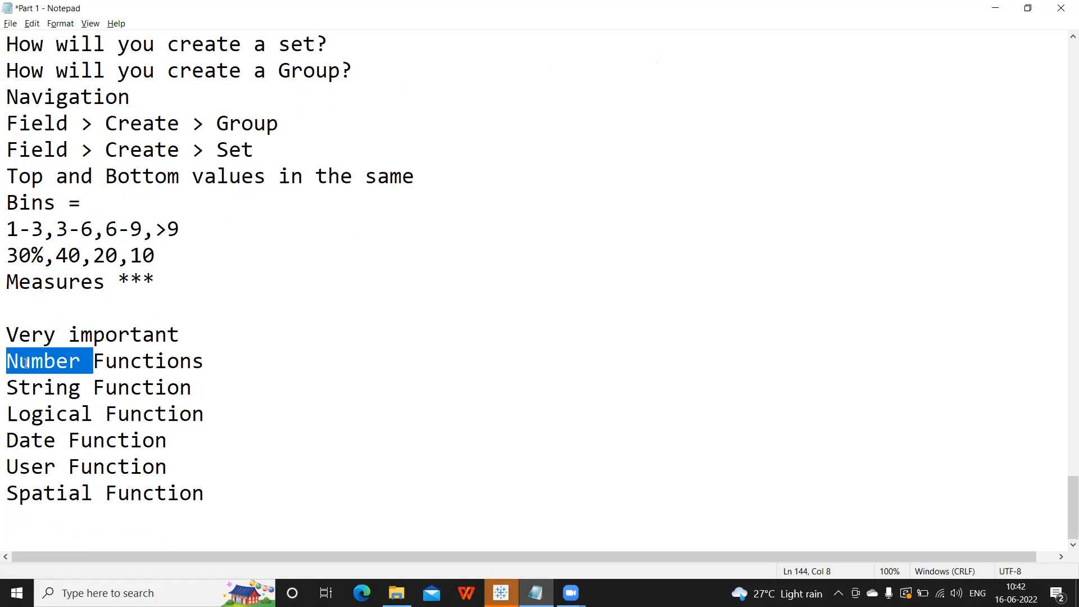
Add a 'Surviving Skill' line below 'Very important'.
left_click(180, 335)
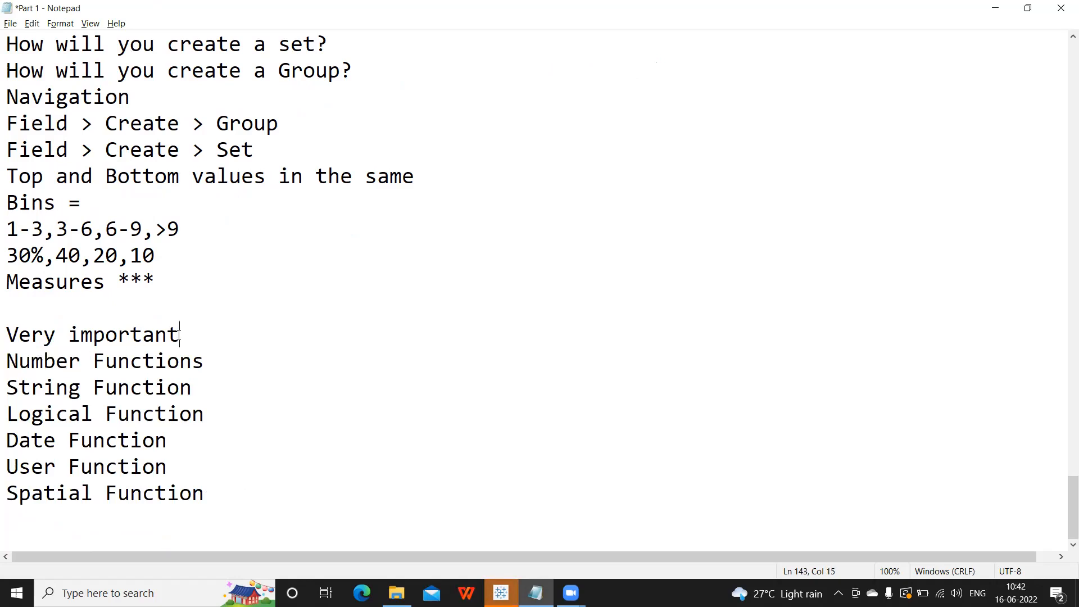
key("Return")
type("Sur")
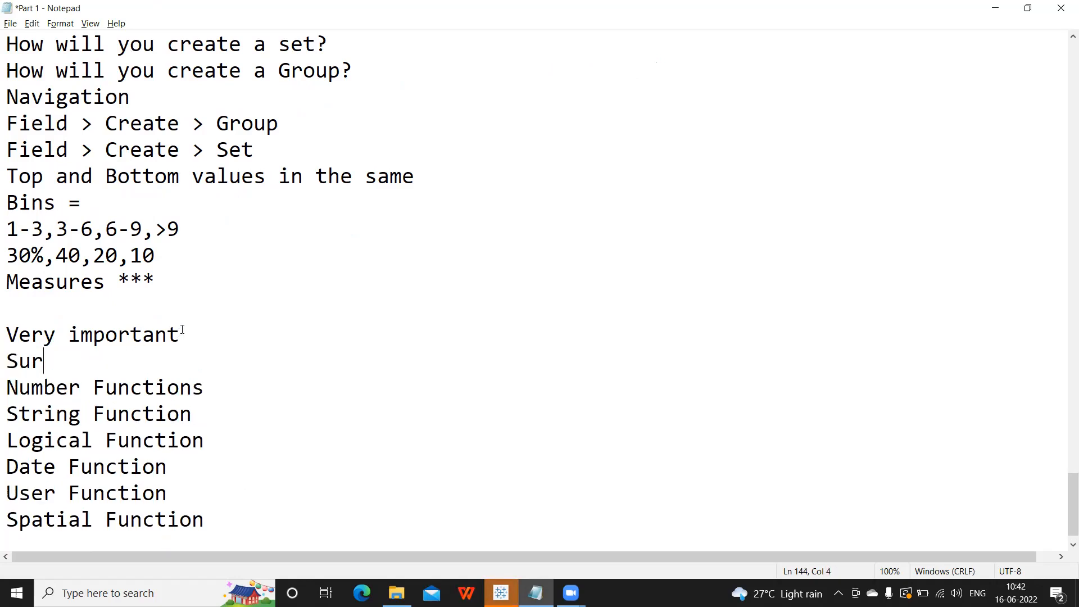
type("viving Skill")
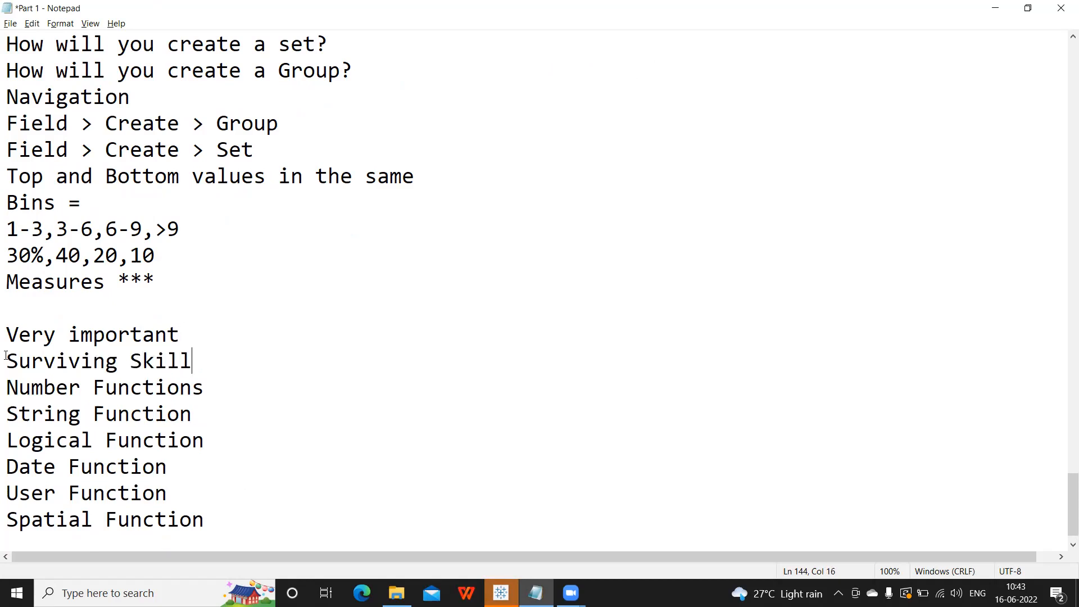
left_click_drag(6, 360, 140, 384)
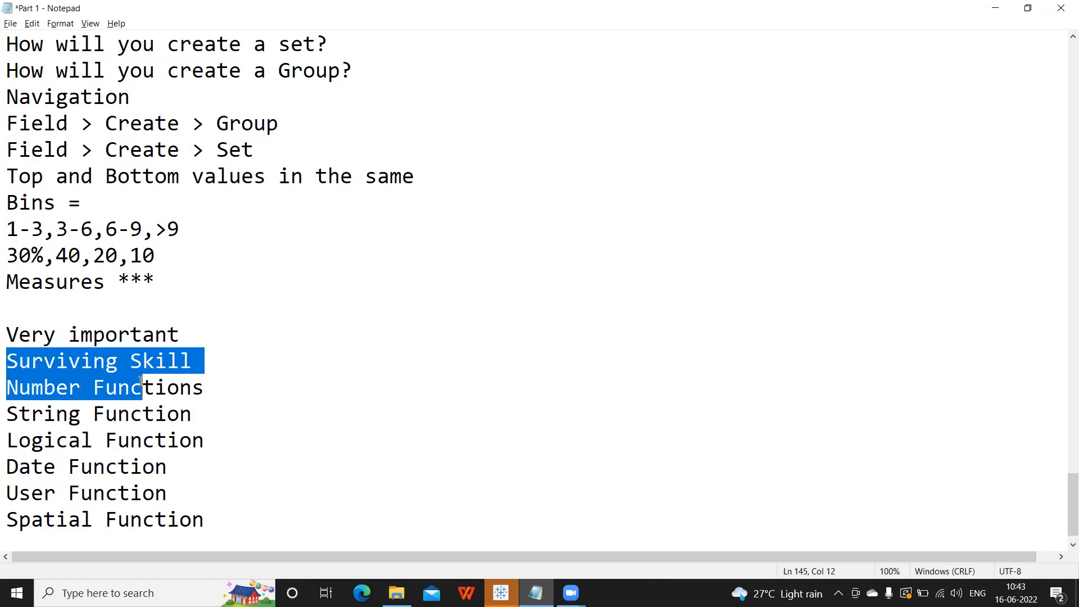
left_click_drag(206, 519, 6, 385)
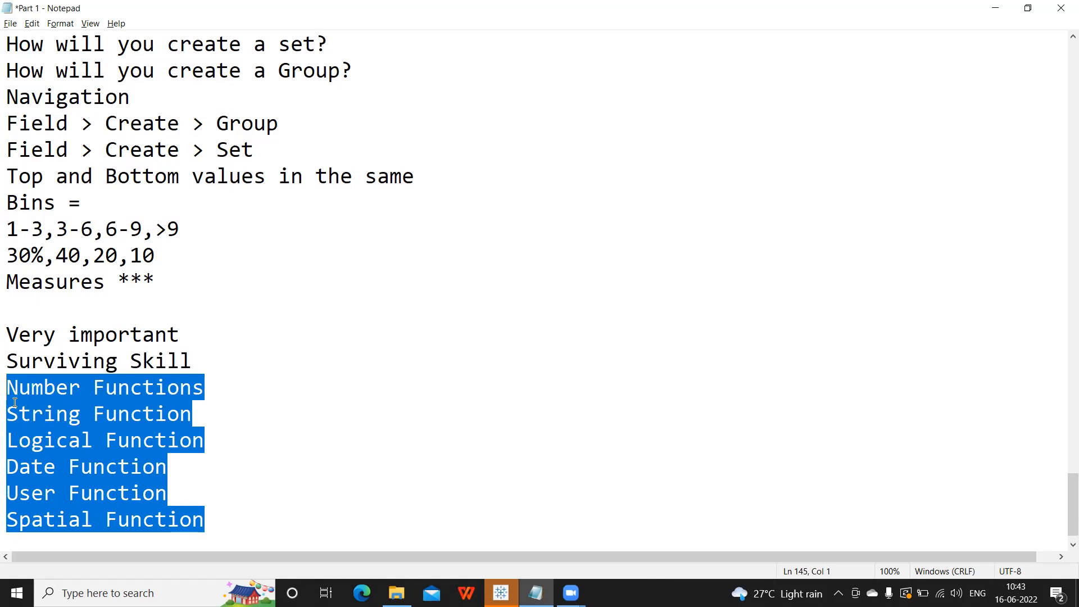
left_click(22, 387)
left_click_drag(19, 440, 32, 440)
left_click(25, 470)
left_click(48, 518)
Prefix 'Very important' with '==' and bring Tableau back to the front.
left_click(6, 336)
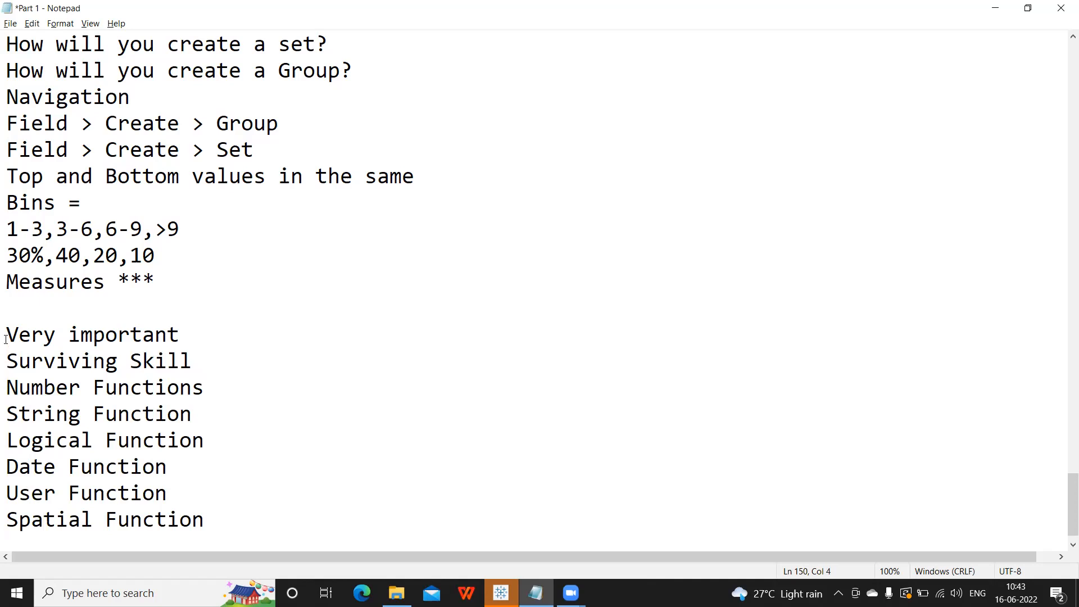
type("==")
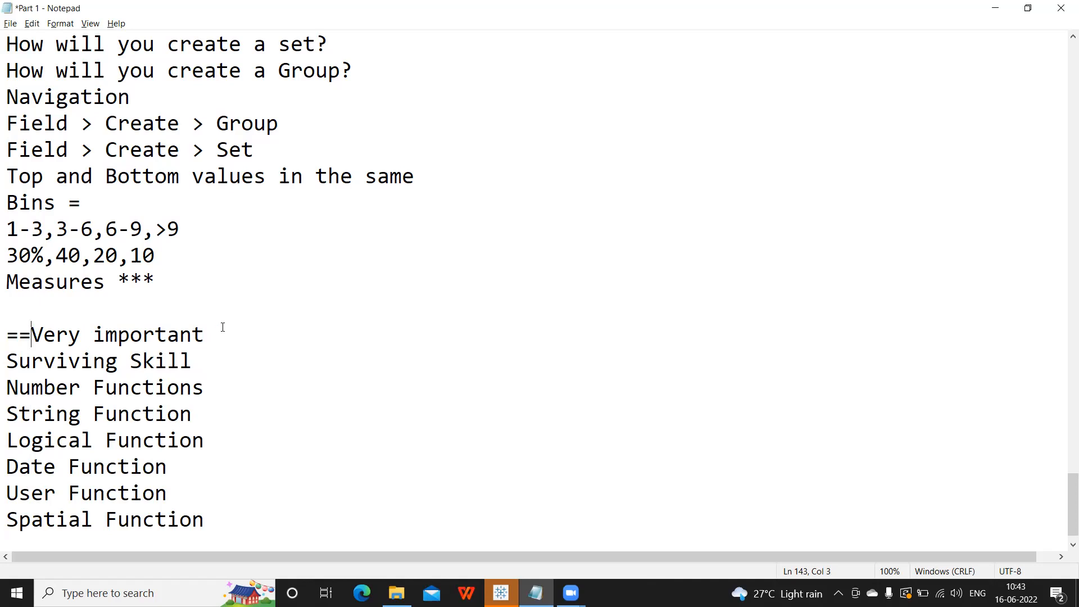
left_click_drag(6, 384, 280, 522)
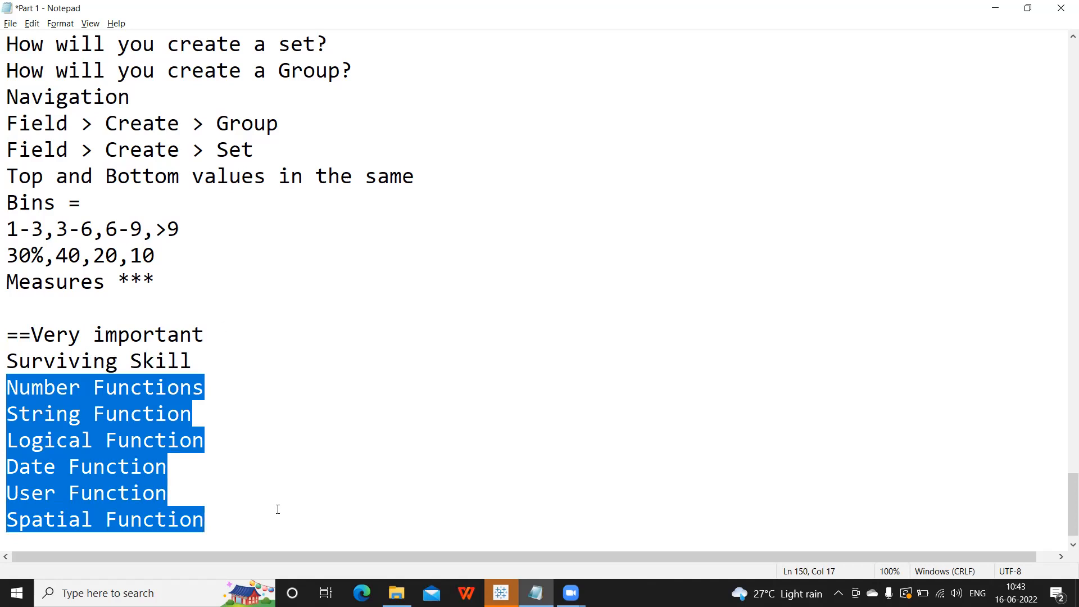
left_click_drag(245, 359, 6, 365)
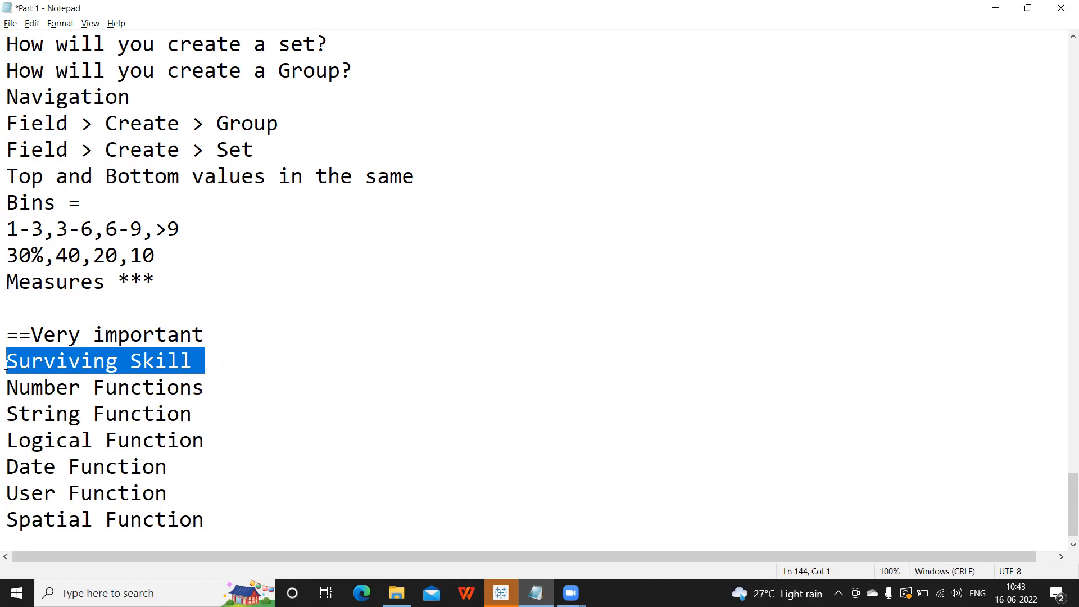
mouse_move(501, 593)
left_click(509, 542)
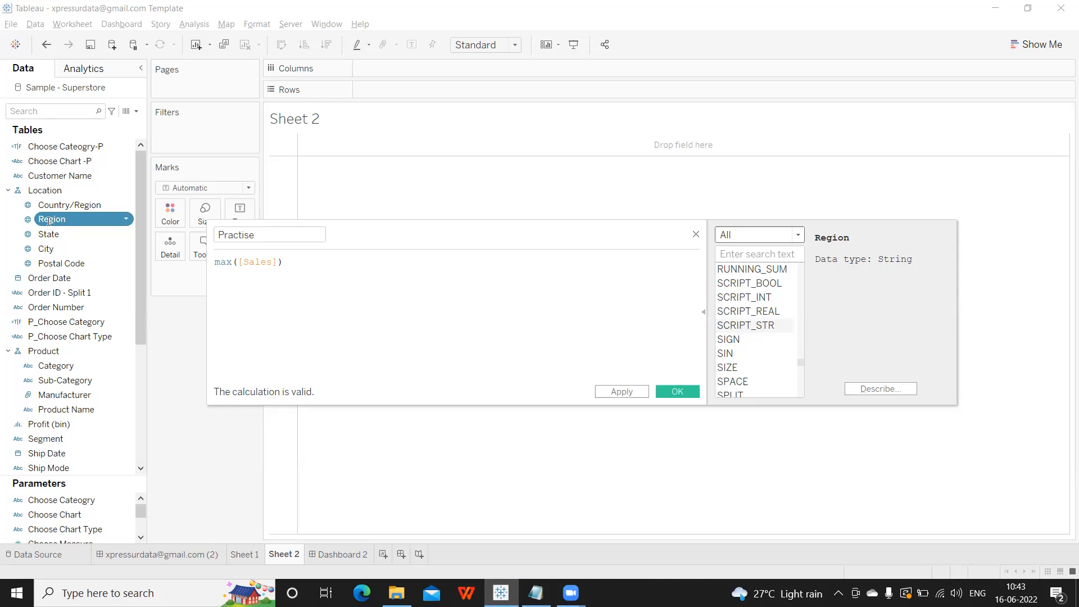
In Notepad, select the notes from Surviving Skill through Spatial Function.
key("alt+Tab")
left_click(211, 527)
left_click_drag(211, 527, 10, 388)
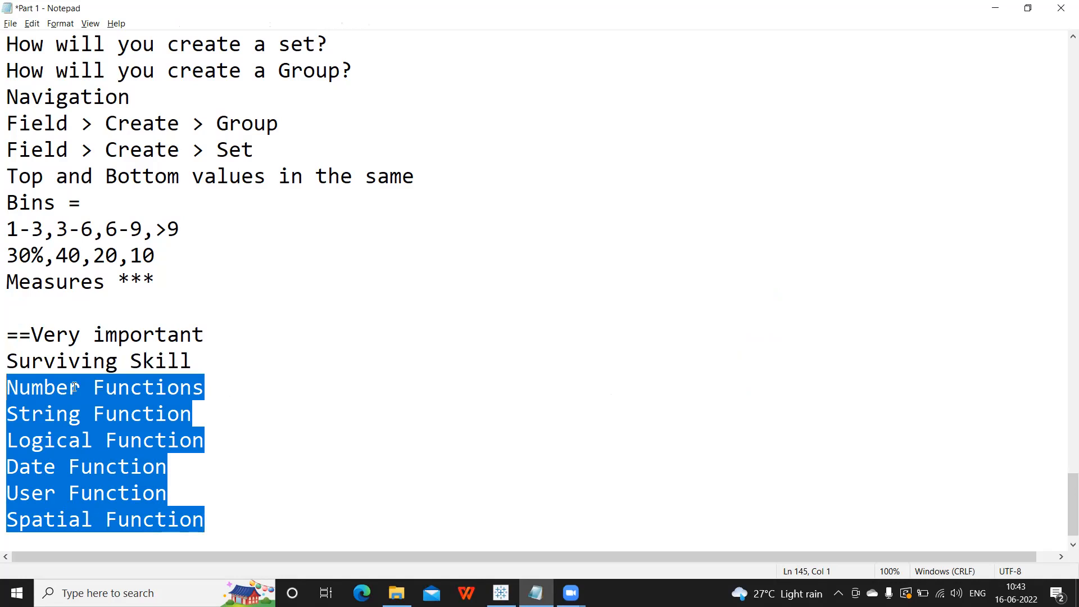
Close Tableau's Practise calculation editor, then return to Notepad below Spatial Function.
key("alt+Tab")
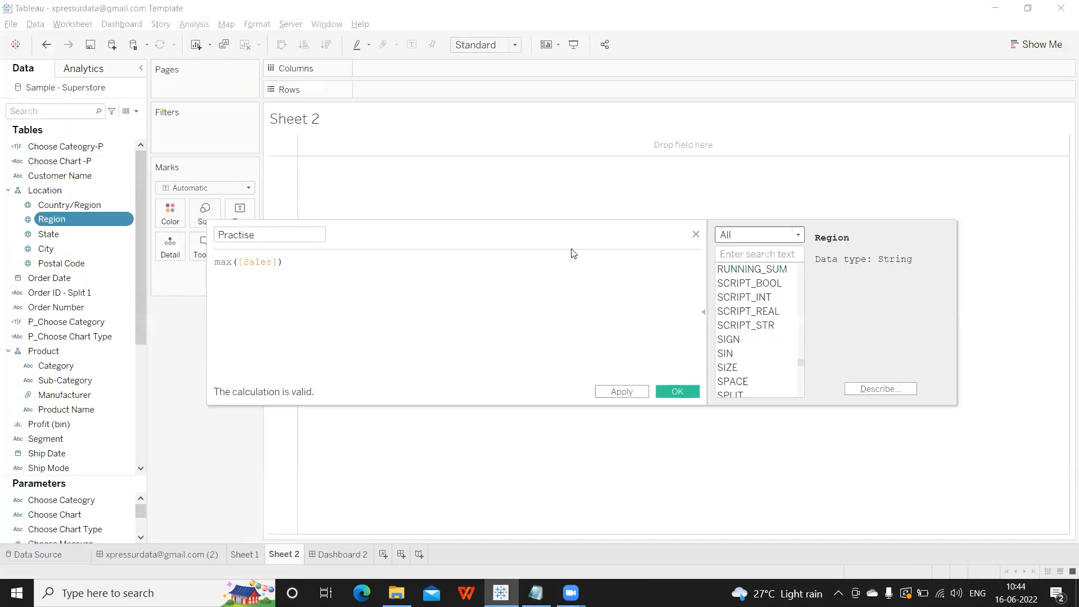
left_click(696, 234)
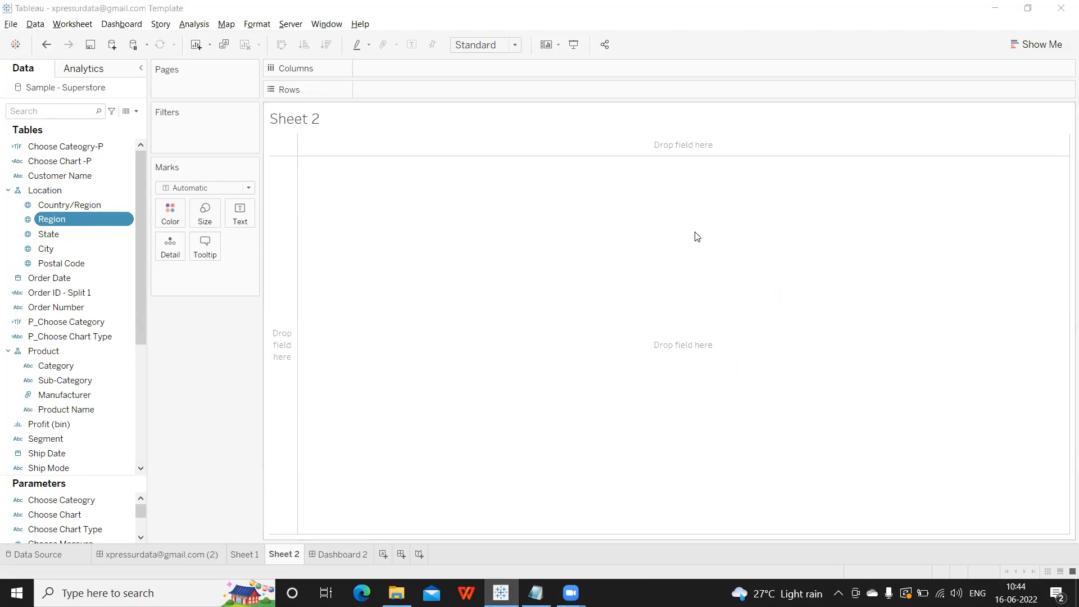
key("alt+Tab")
left_click(221, 534)
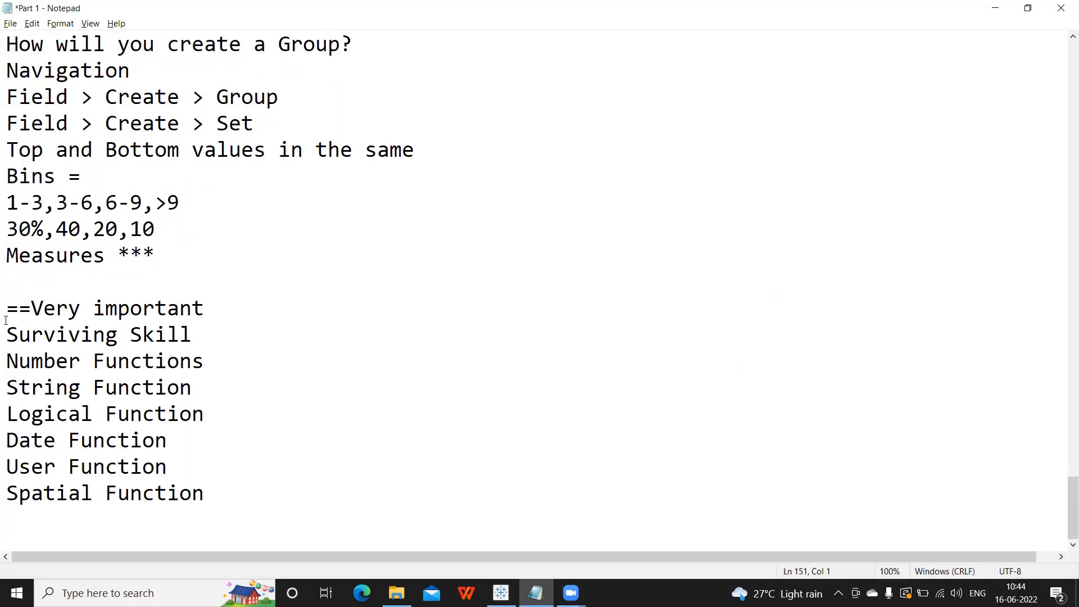
Add a '3-5Q' line below Spatial Function, separated by a blank line.
left_click_drag(6, 320, 218, 482)
left_click(227, 501)
key("Return")
key("Return")
type("3-")
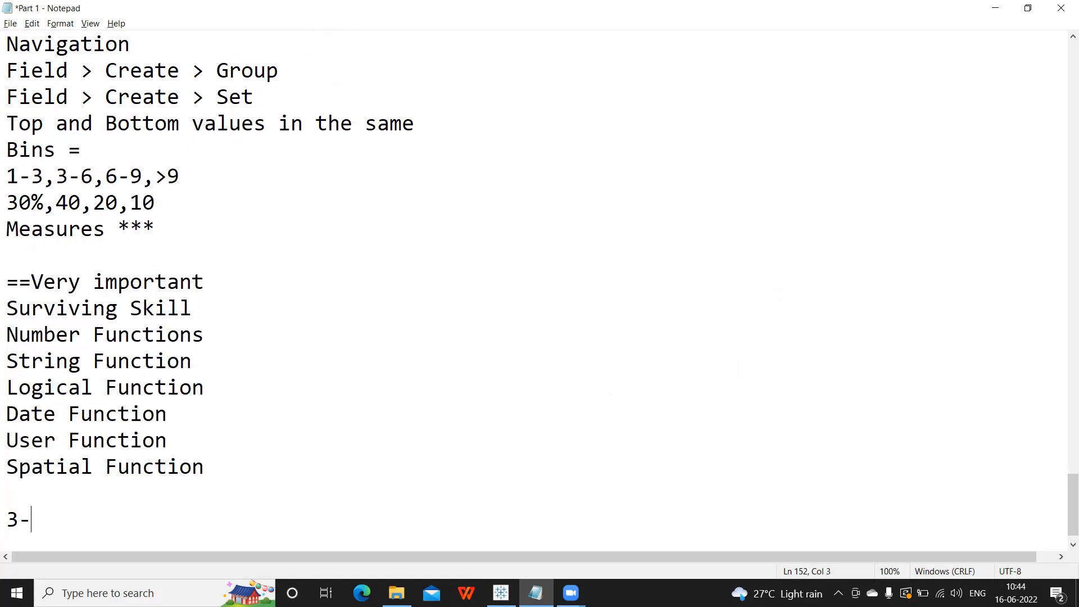
key("BackSpace")
key("BackSpace")
type("3-5Q")
Scroll up and down through the notes, then select '-5Q' on the last line.
scroll(213, 470, "up", 5)
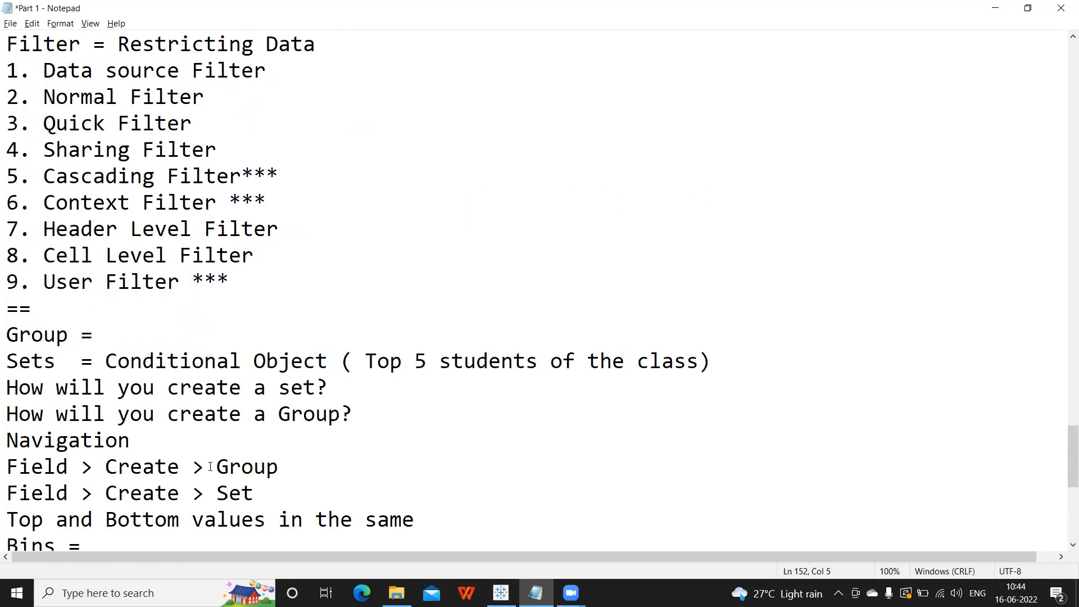
scroll(211, 467, "up", 5)
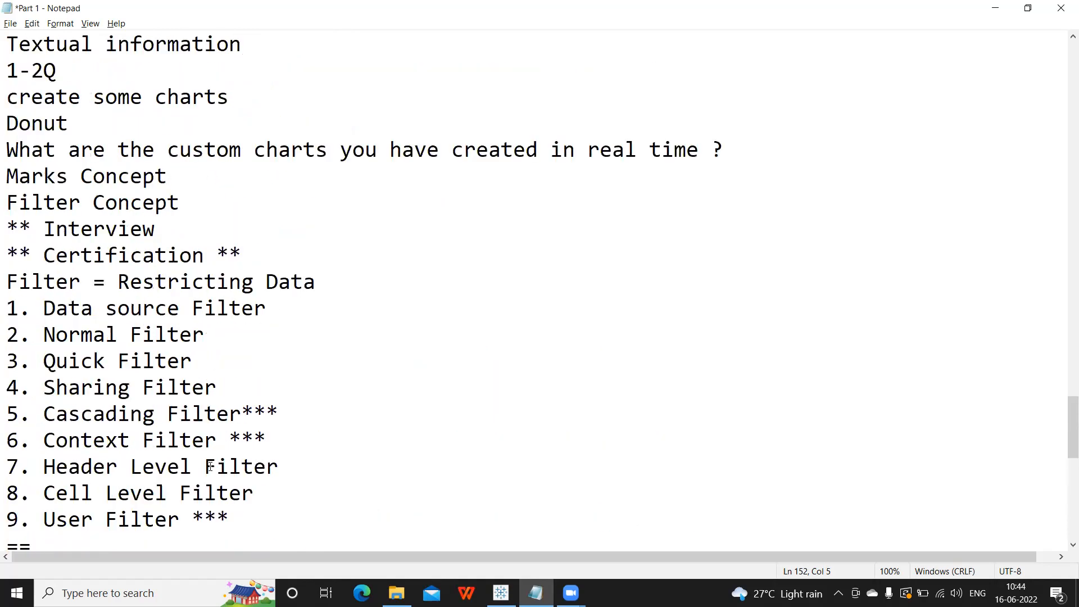
scroll(210, 467, "up", 3)
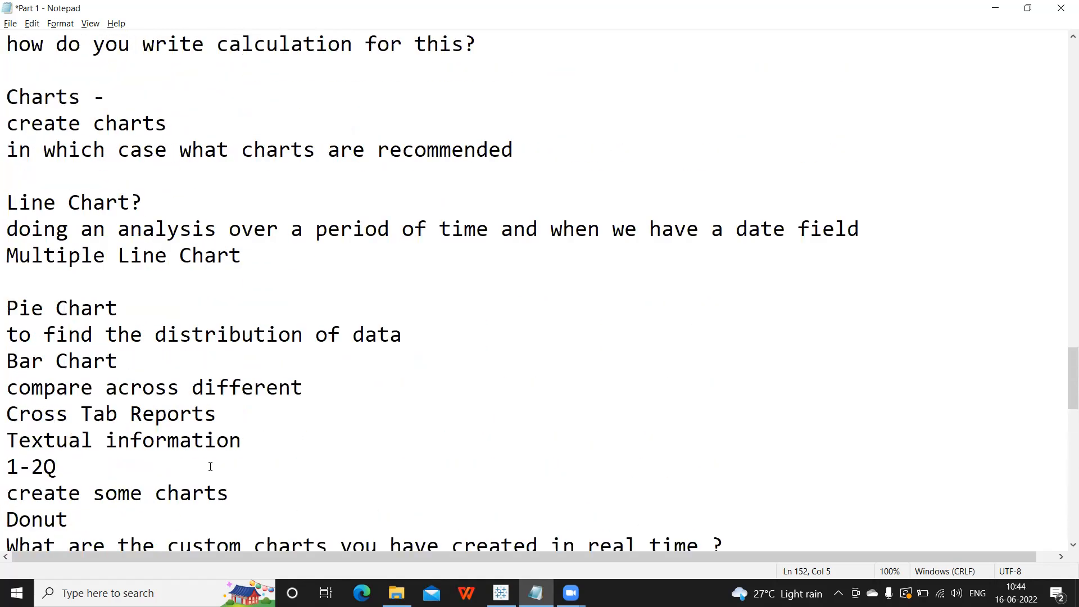
scroll(211, 467, "down", 3)
scroll(210, 467, "down", 6)
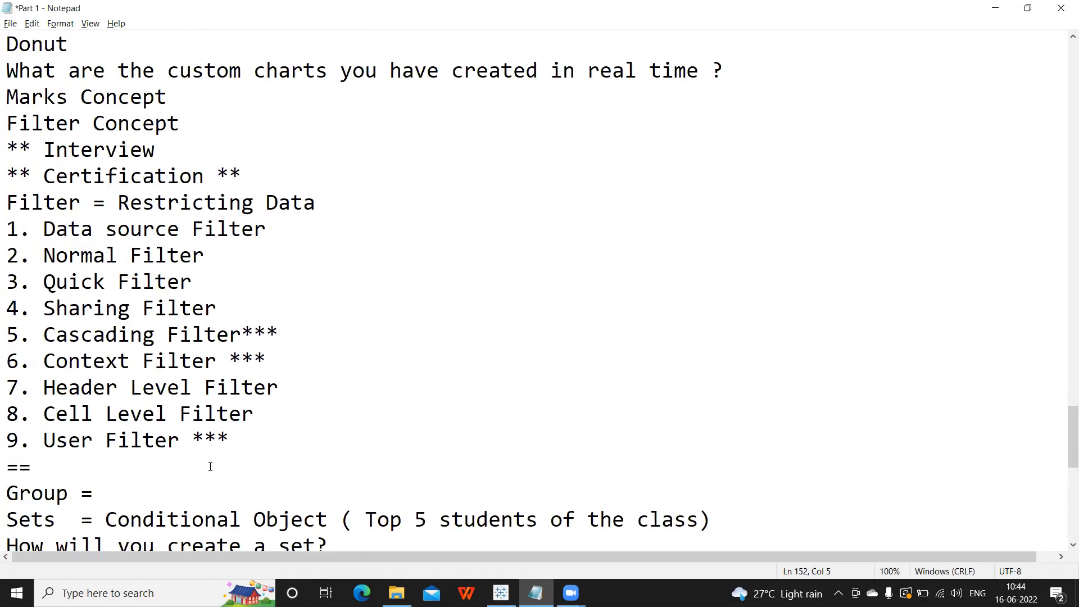
scroll(210, 467, "down", 1)
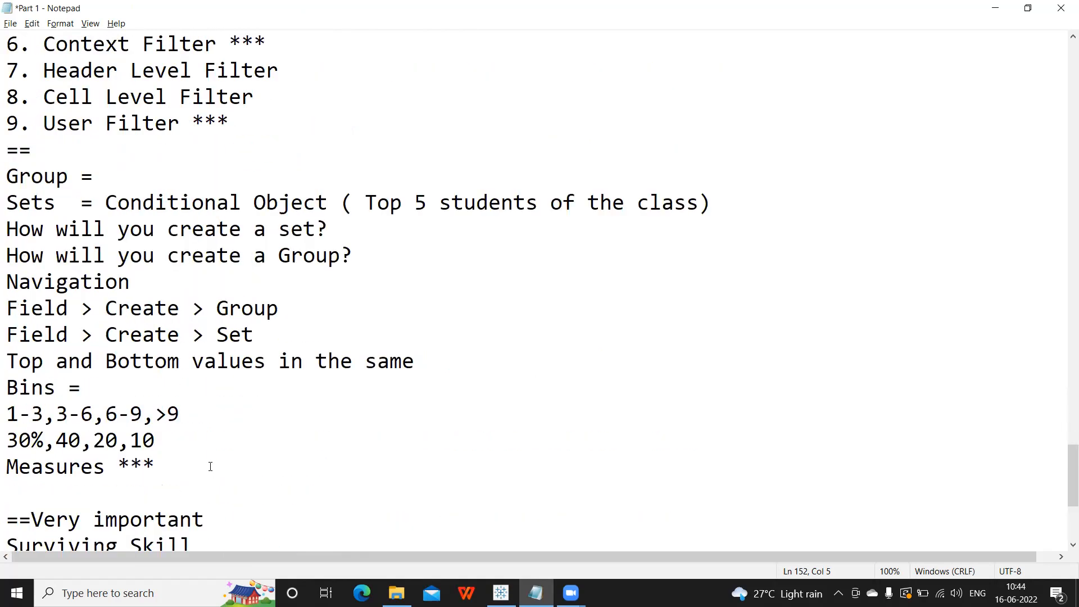
scroll(210, 467, "down", 1)
scroll(210, 467, "up", 1)
scroll(210, 466, "down", 3)
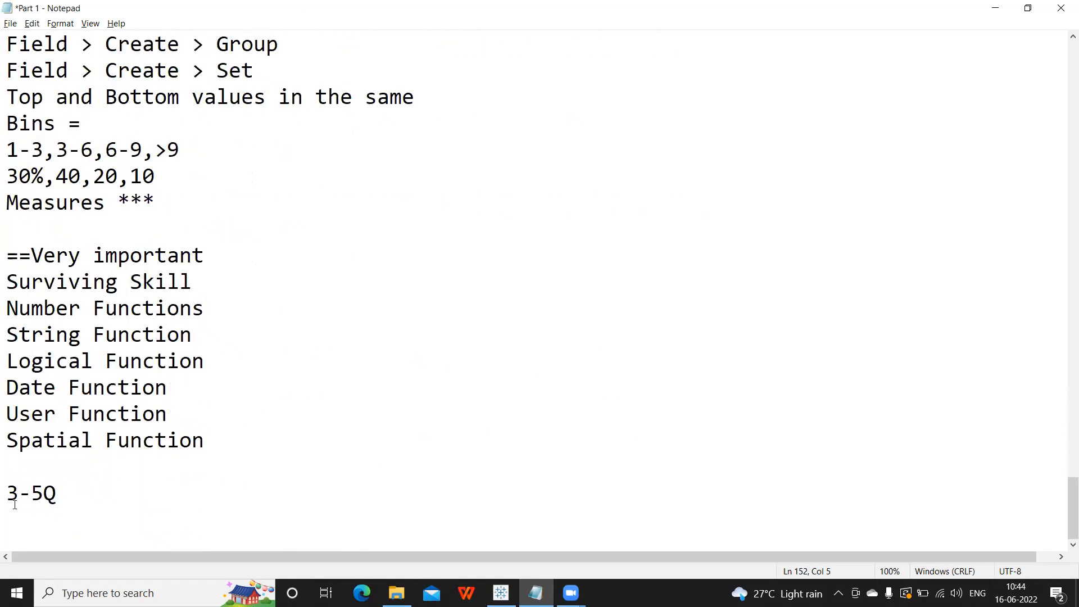
left_click_drag(15, 504, 59, 537)
Add a 'Parameters:' heading below 3-5Q with a 'Step1 :' line under it.
left_click(58, 495)
key("Return")
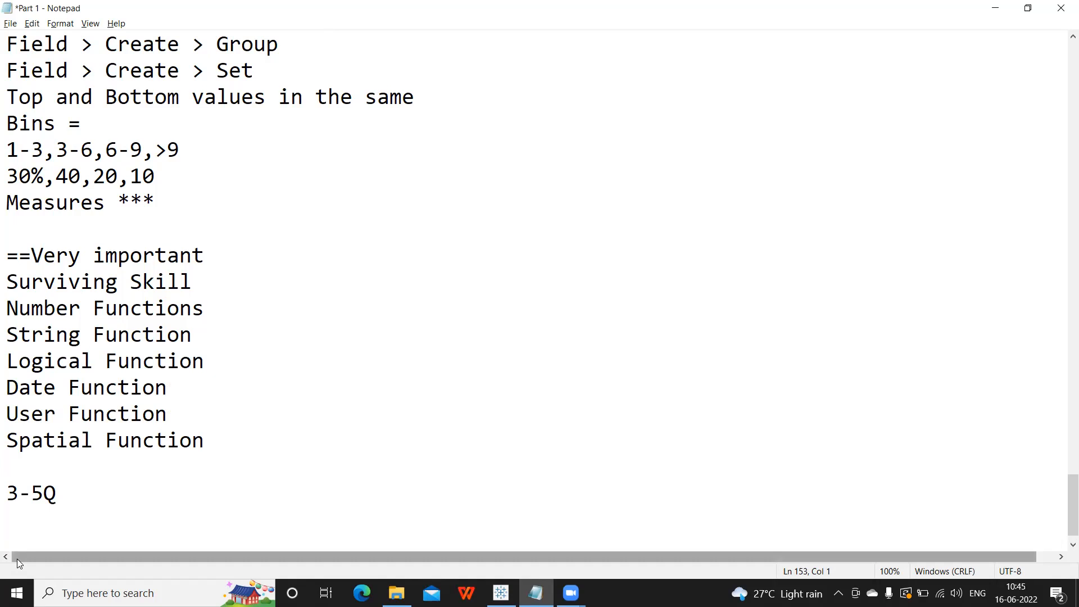
key("Return")
type("Para")
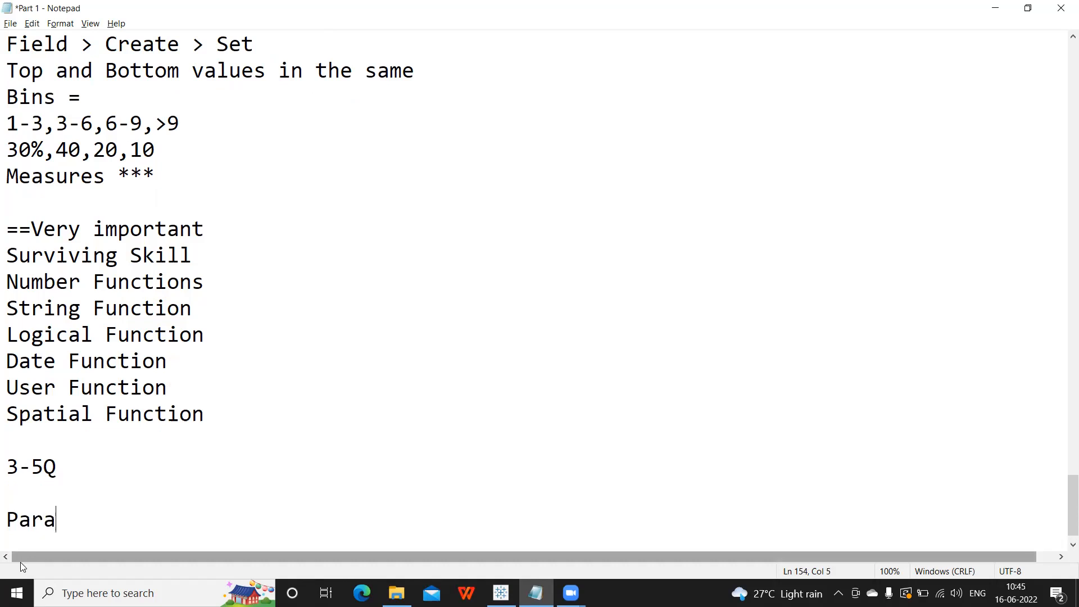
type("meters:")
key("Return")
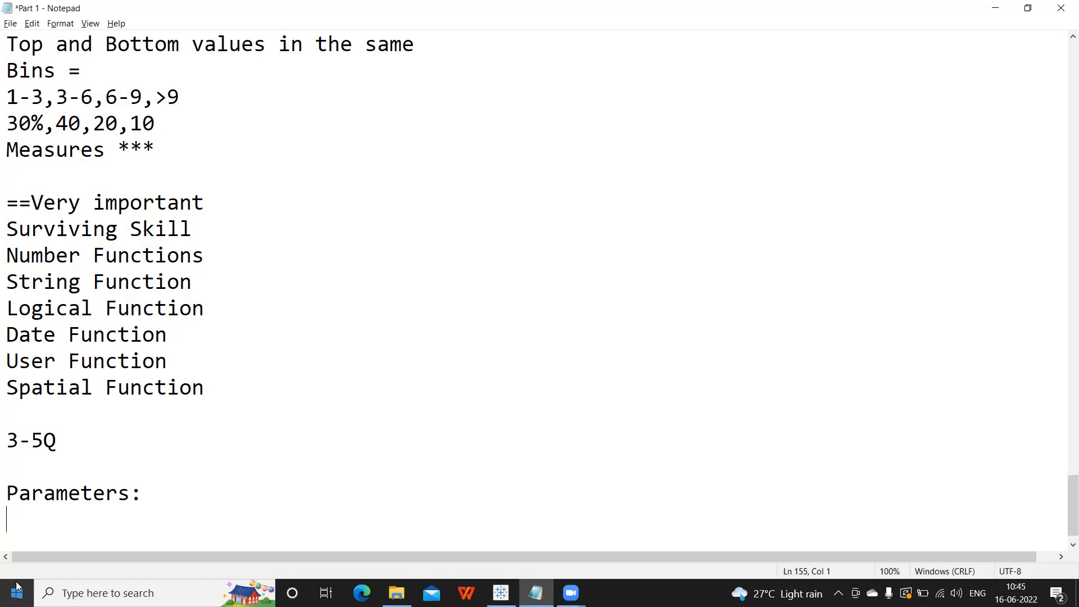
type("1")
key("BackSpace")
type("Step1 :")
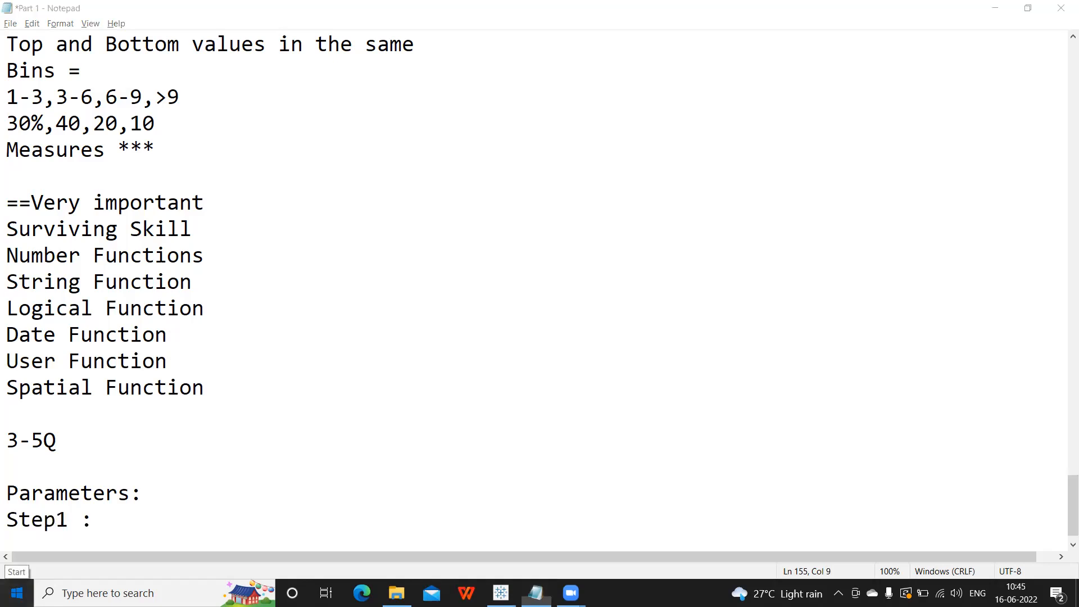
Complete Step1 as 'Decide what is the data type of the parameter that you want'.
key("super")
type("ec")
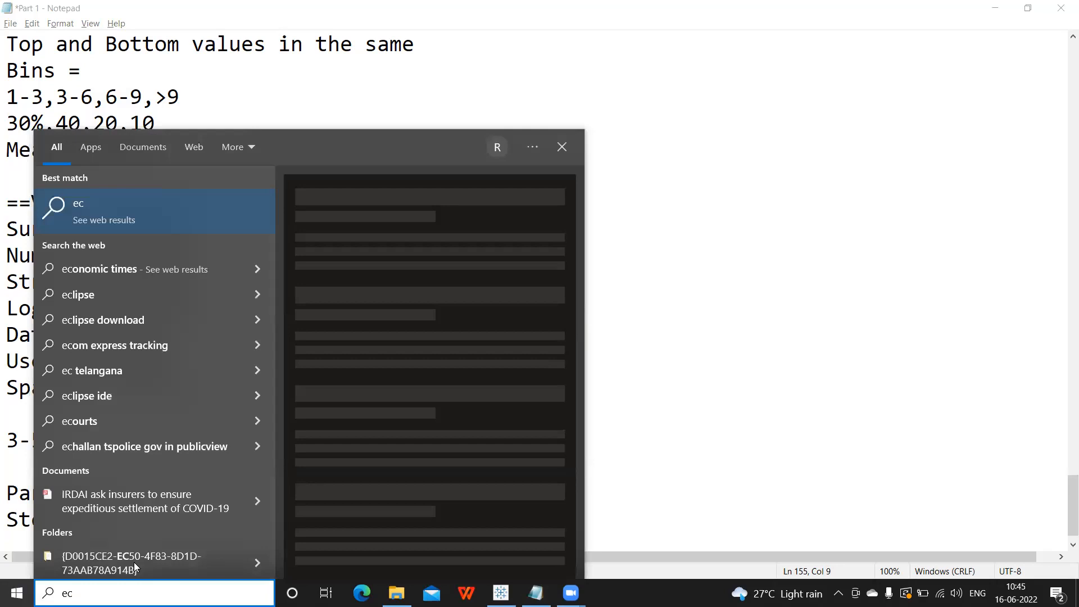
left_click(739, 344)
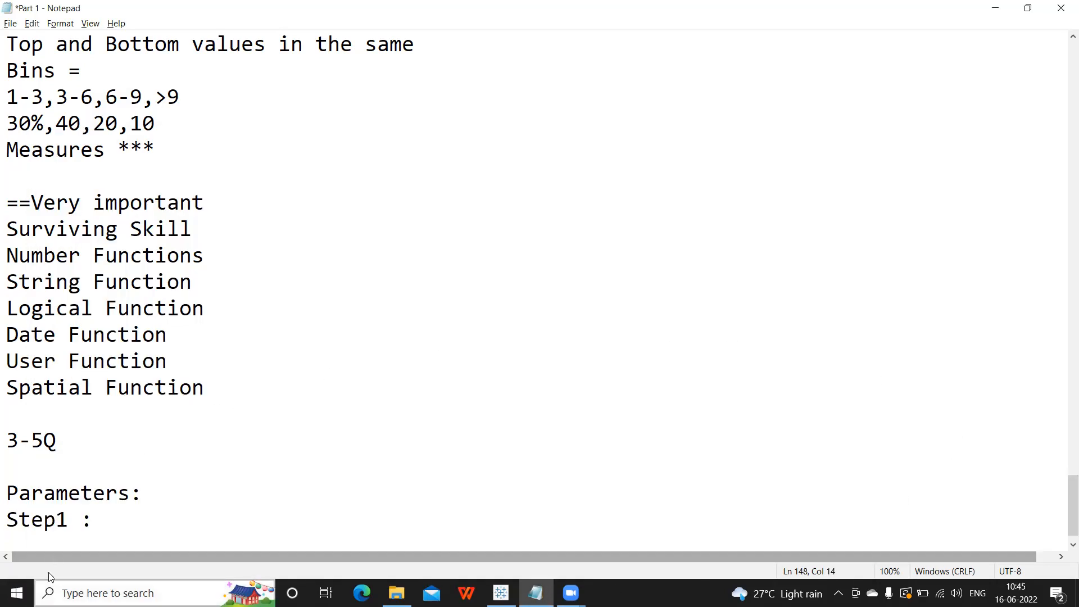
left_click(140, 518)
type("D")
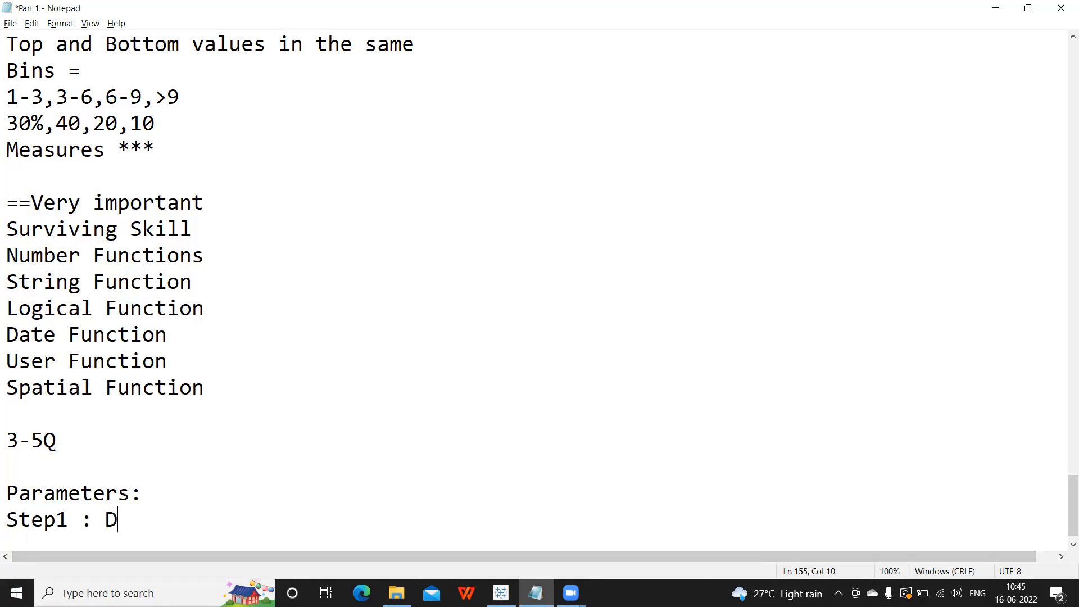
type("ecide what is")
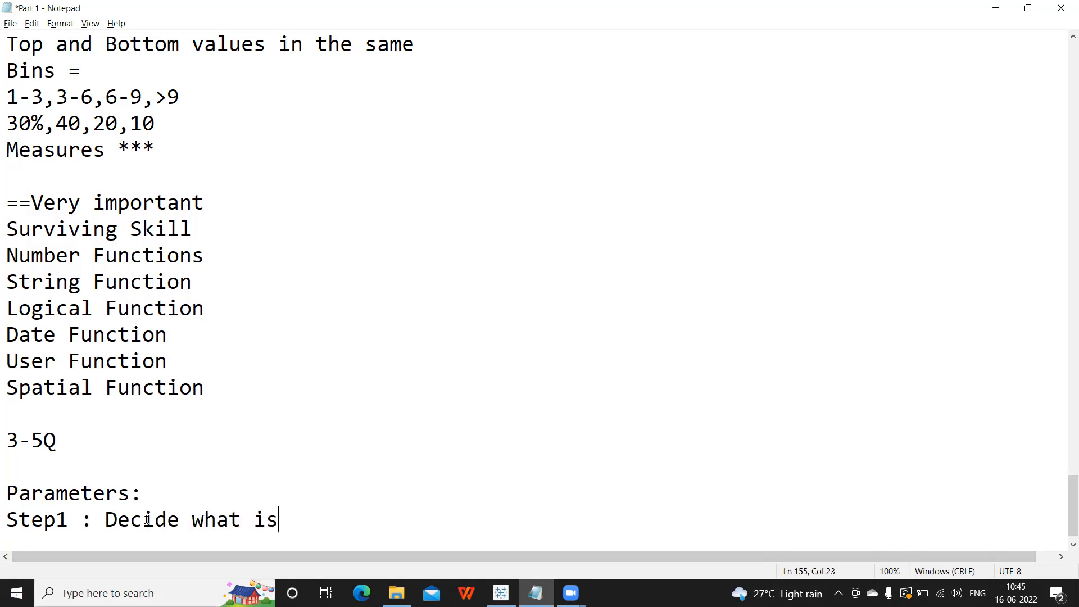
type(" the data type of th")
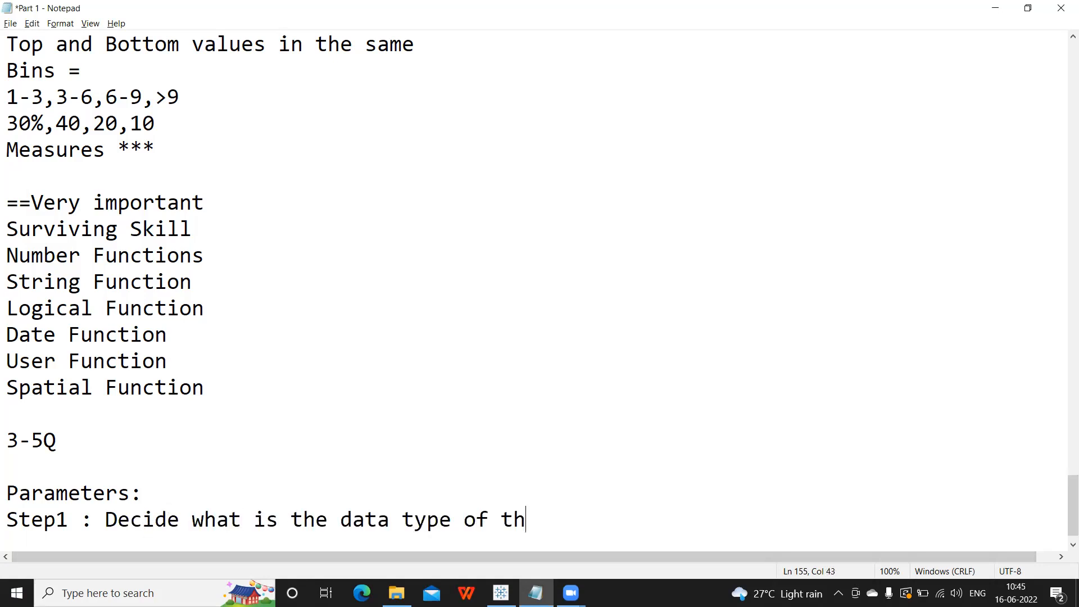
type("e parameter tht you")
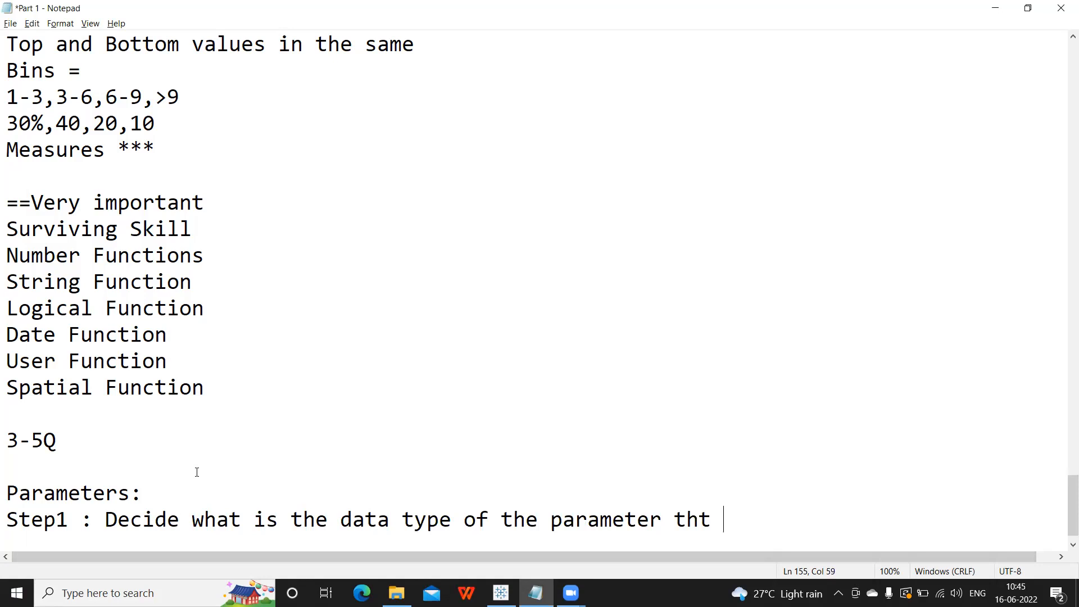
key("BackSpace")
key("BackSpace")
key("BackSpace")
key("BackSpace")
key("BackSpace")
type("at you want")
Add the next line 'Step2 : Create a Parameter'.
key("Return")
type("Step 2")
key("BackSpace")
key("BackSpace")
type("2 :")
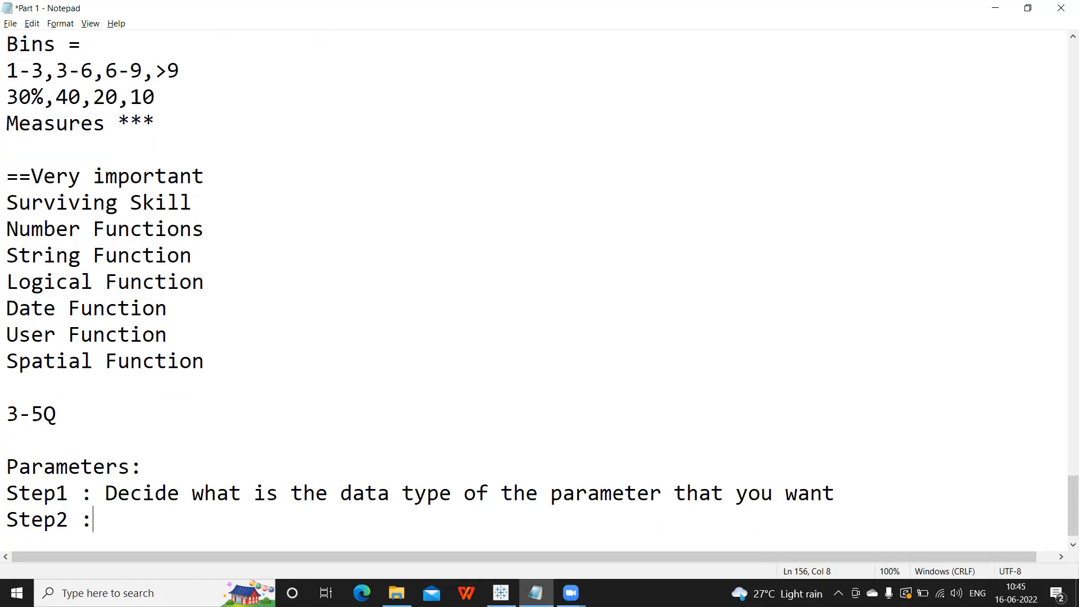
type(" Create a P")
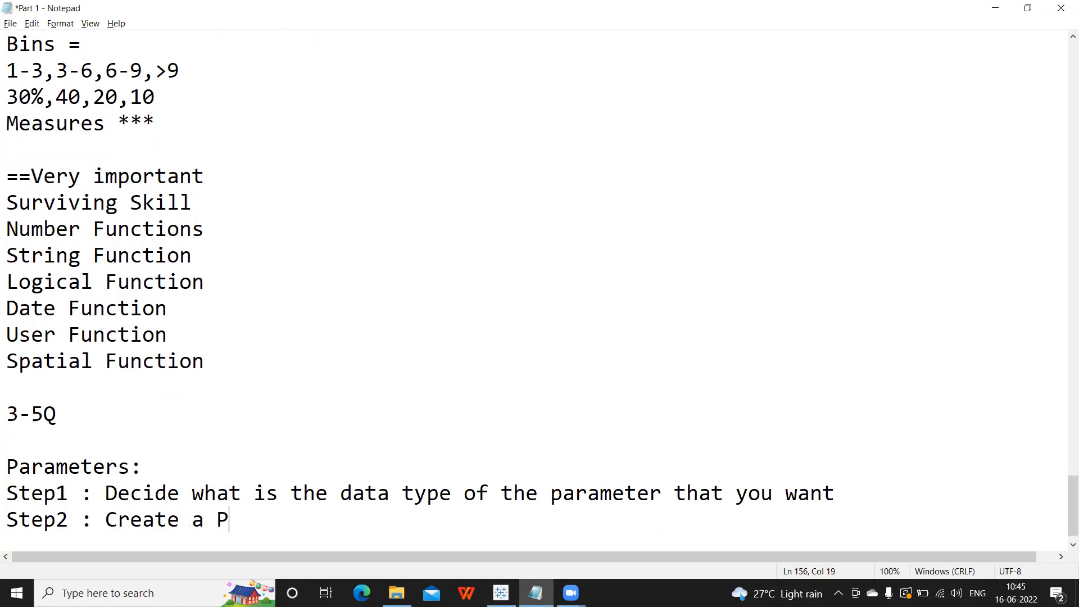
type("arameter")
Add the line 'Step3: Show/Display the Parameter'.
key("Return")
type("Step")
type("3:")
key("BackSpace")
key("BackSpace")
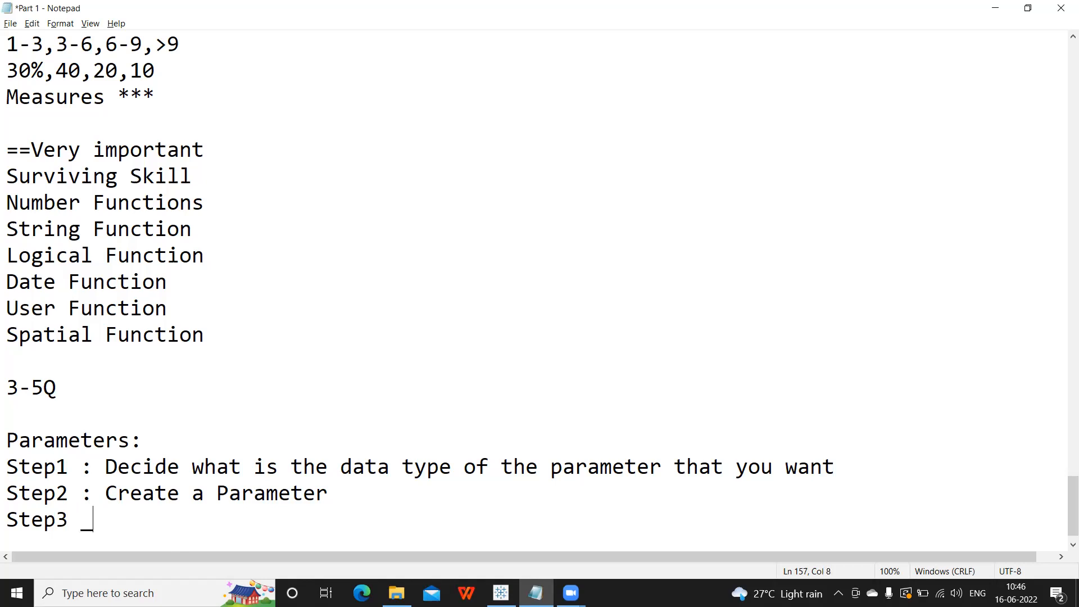
type(": Show/d")
key("BackSpace")
type("D")
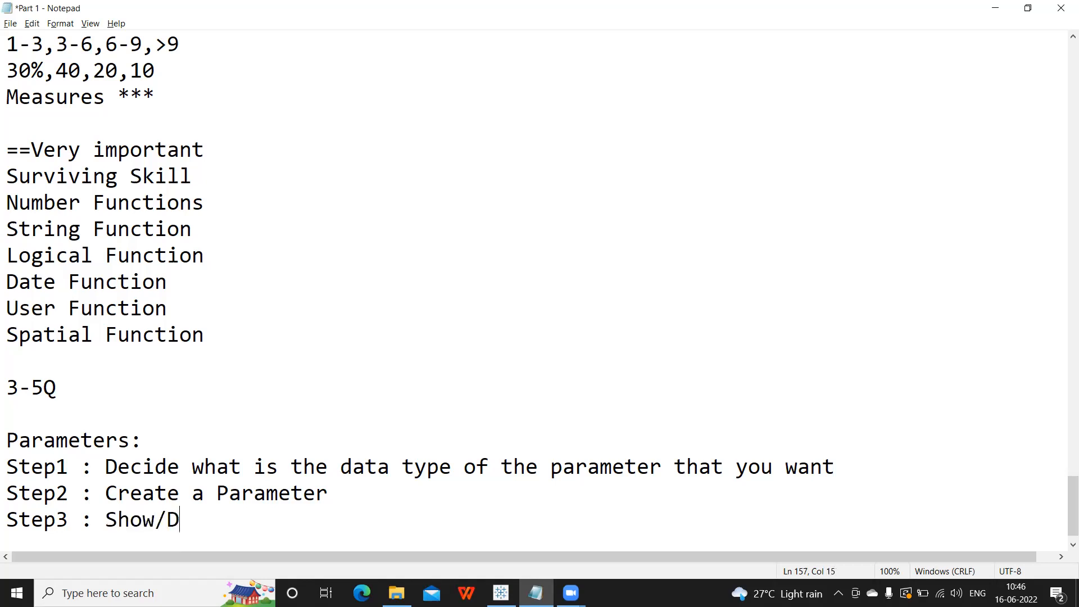
type("isplay the p")
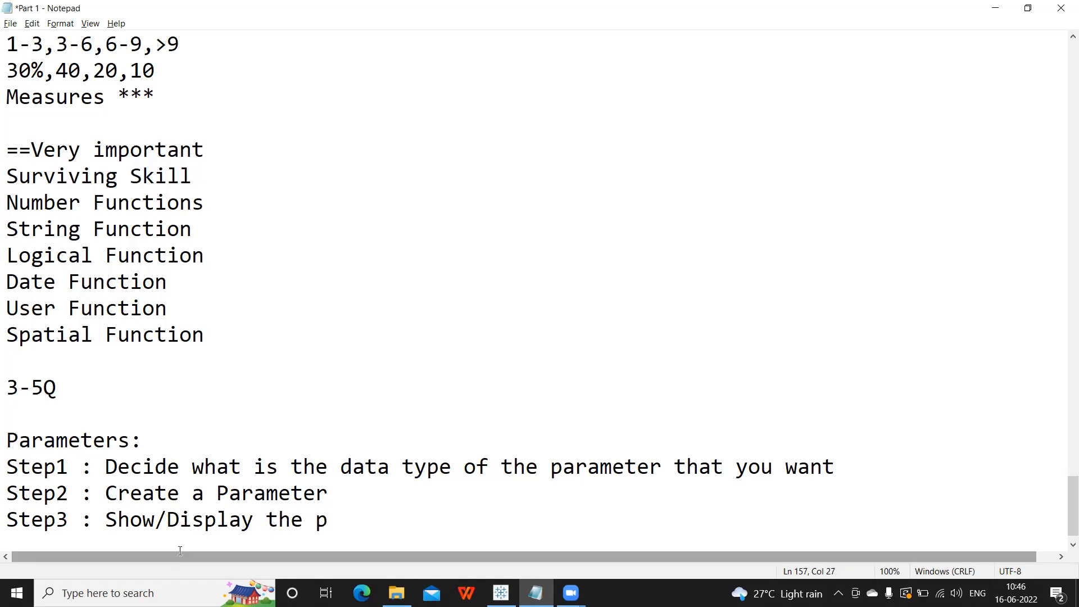
key("BackSpace")
type("Parameter")
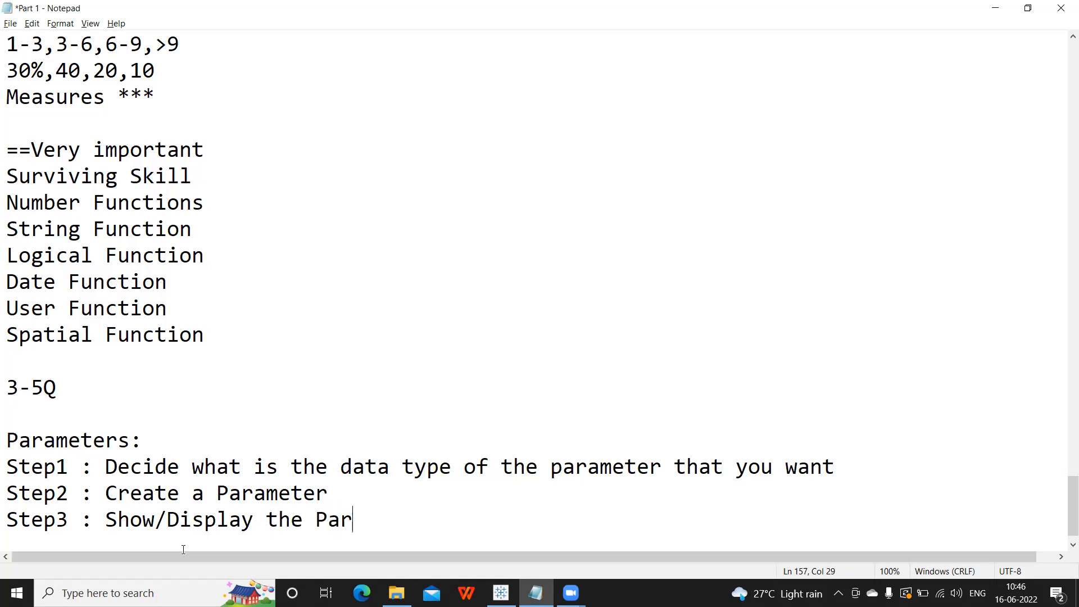
Add a Step4 line reading 'Write Calculation for Parameter'.
key("Return")
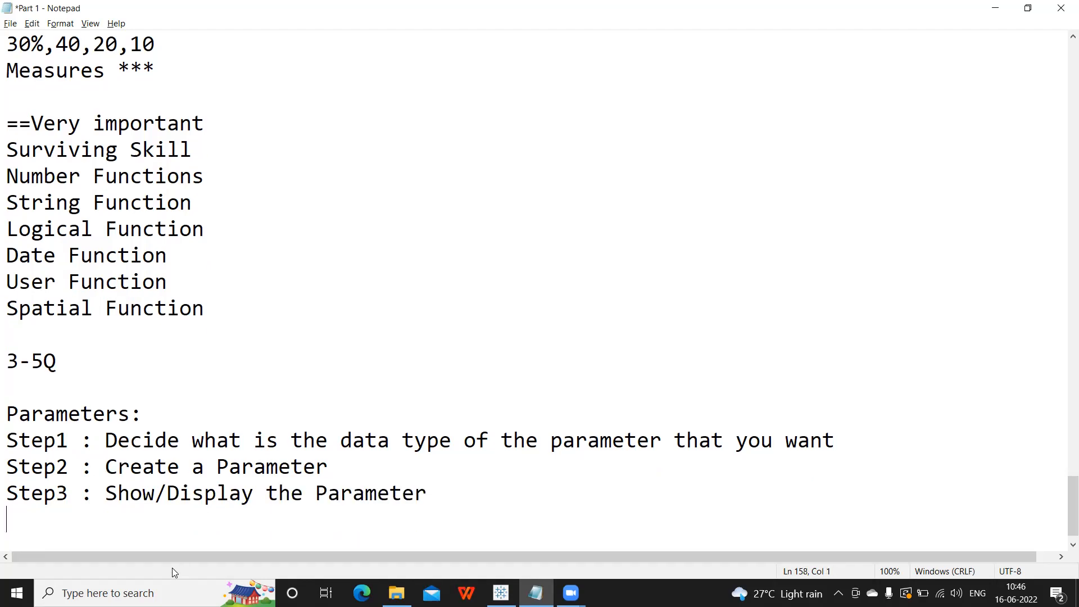
type("Step3")
key("BackSpace")
type("4")
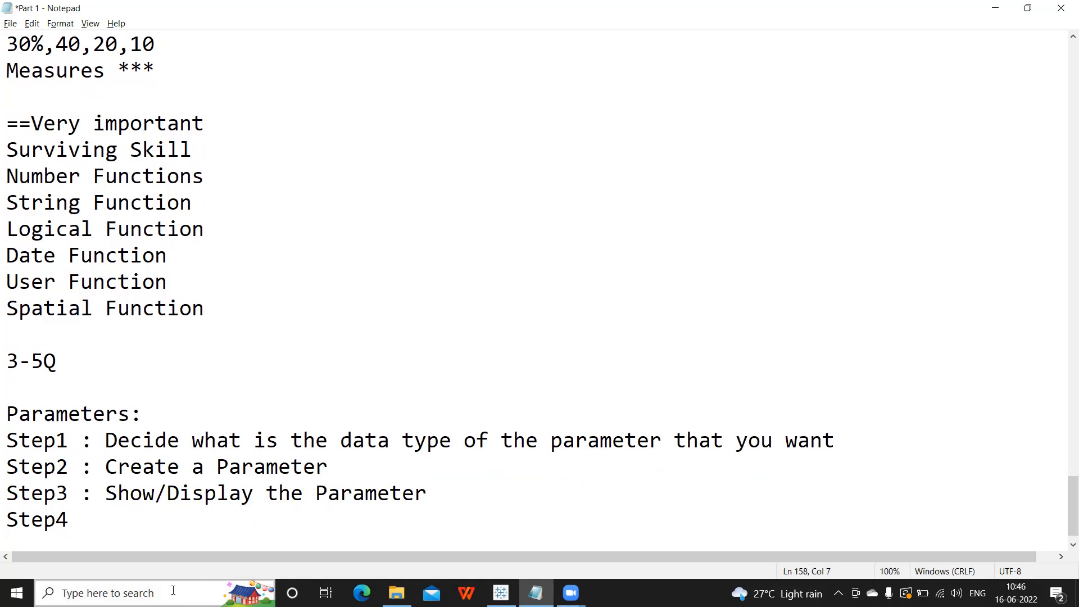
type(":: Write Calcu")
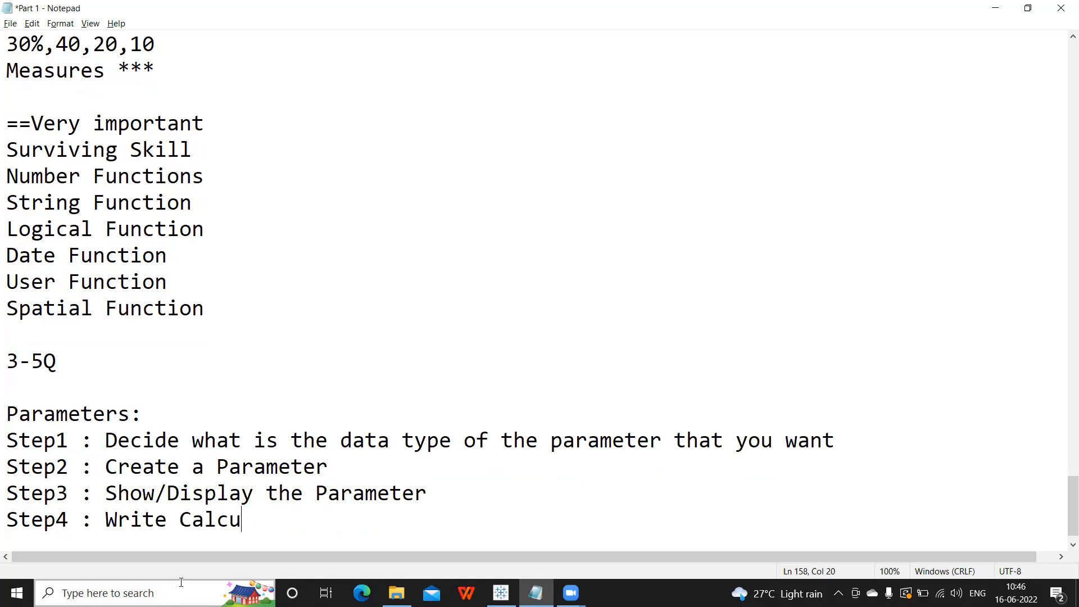
type("lation")
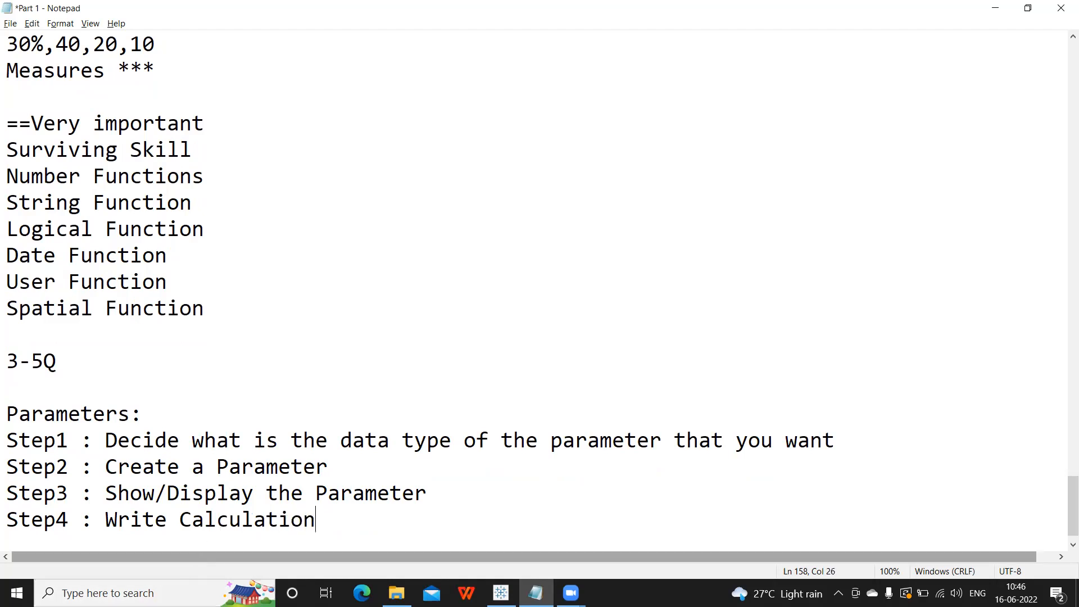
type(" for Parat")
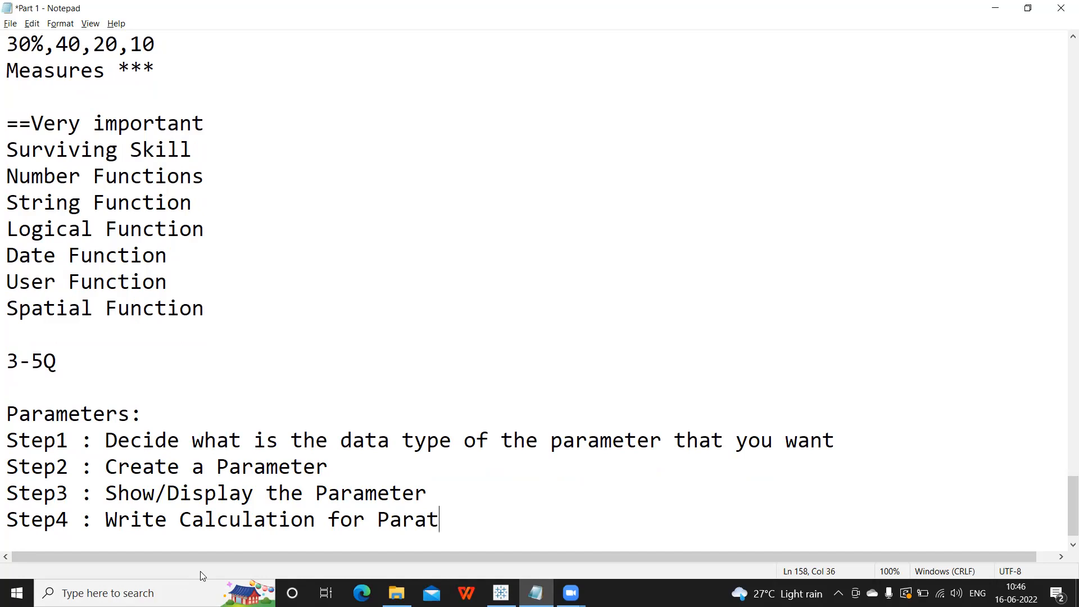
key("BackSpace")
type("meter?")
key("BackSpace")
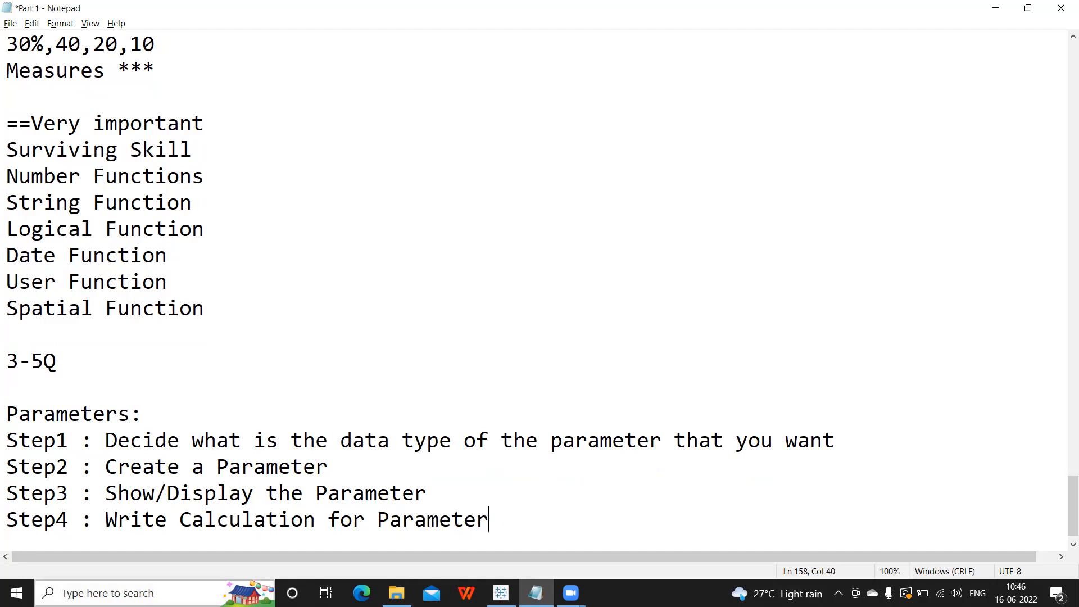
Finish Step4 with '(Establish a relationship with data base)' and start a new line.
type(". (Establish a relatiio")
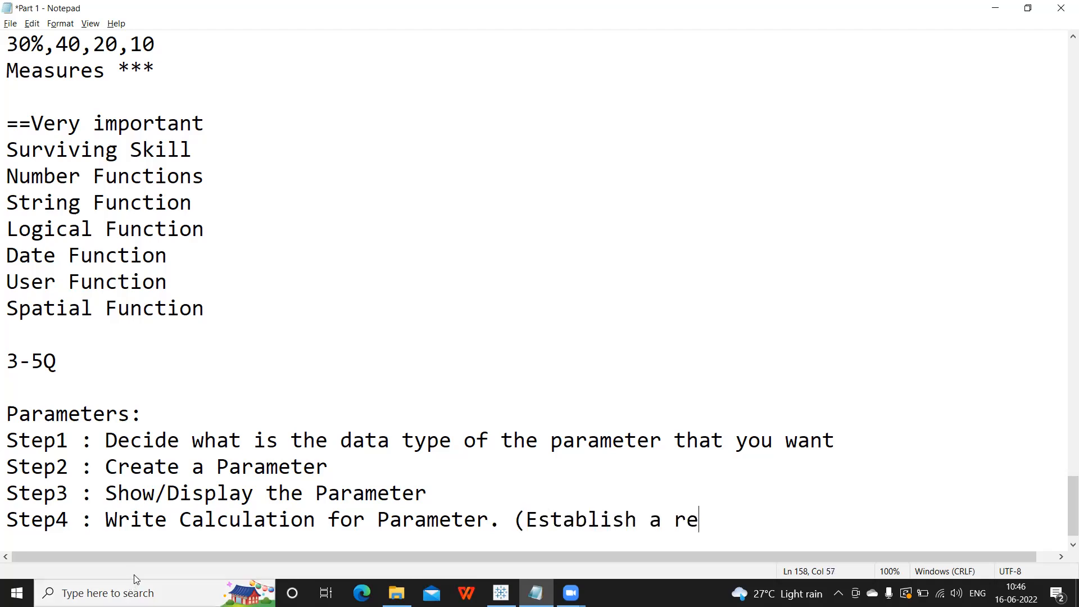
key("BackSpace")
key("BackSpace")
type("onshop")
key("BackSpace")
key("BackSpace")
type("ip with")
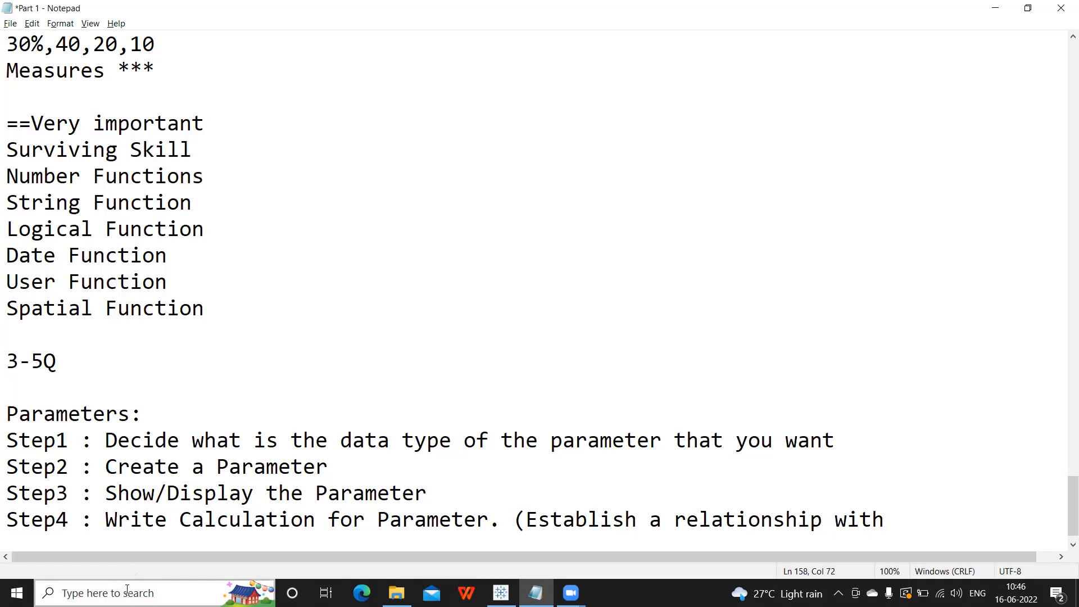
type(" data base)")
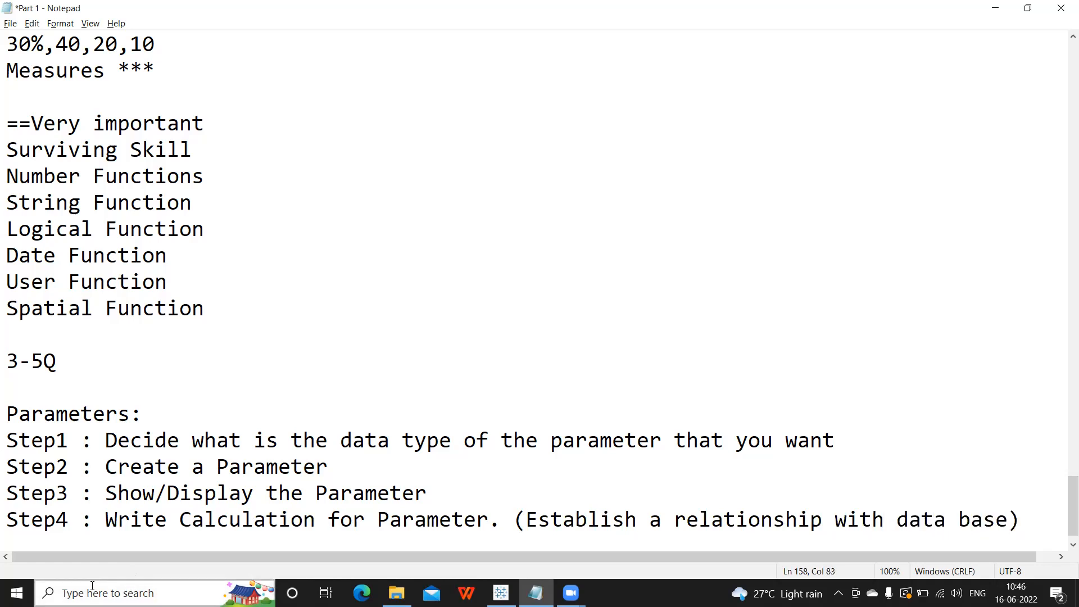
key("Return")
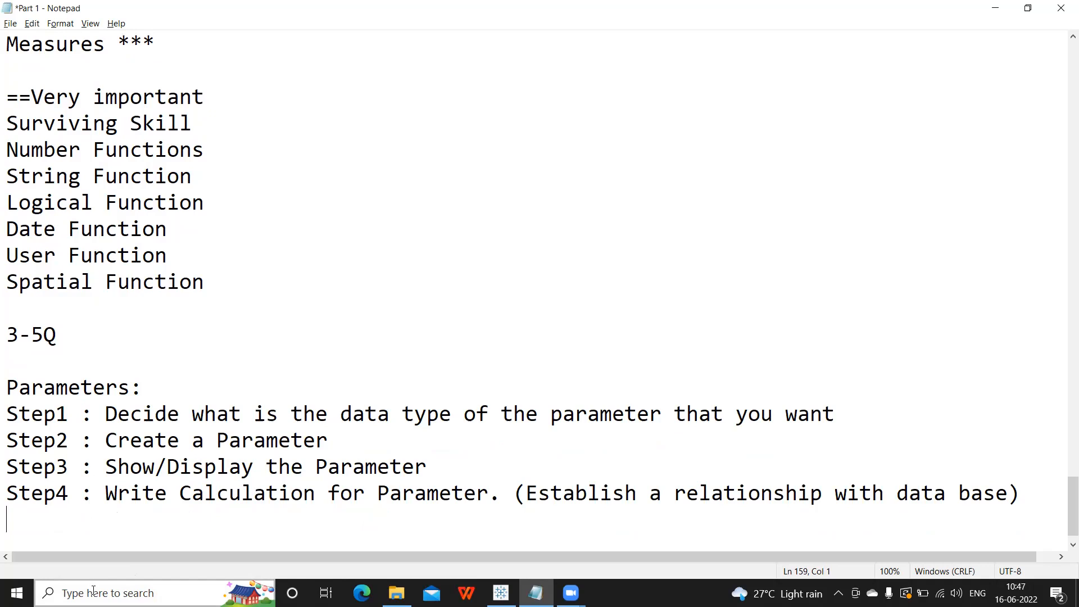
Add the line 'Paramters are Global' after Step4, then switch to the Tableau workbook.
type("Paramters are G")
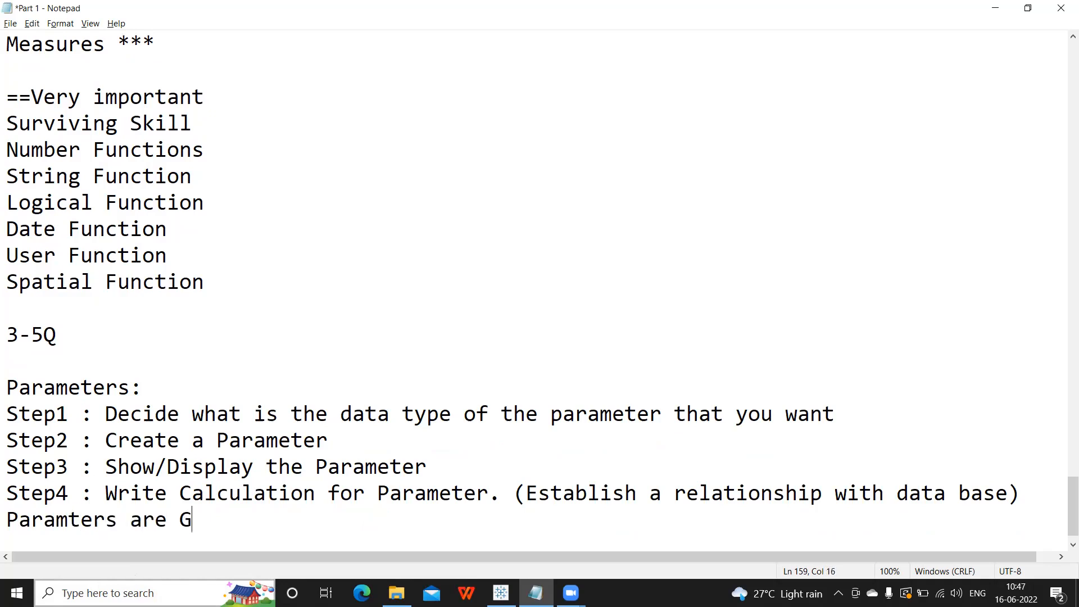
type("lobal")
key("Return")
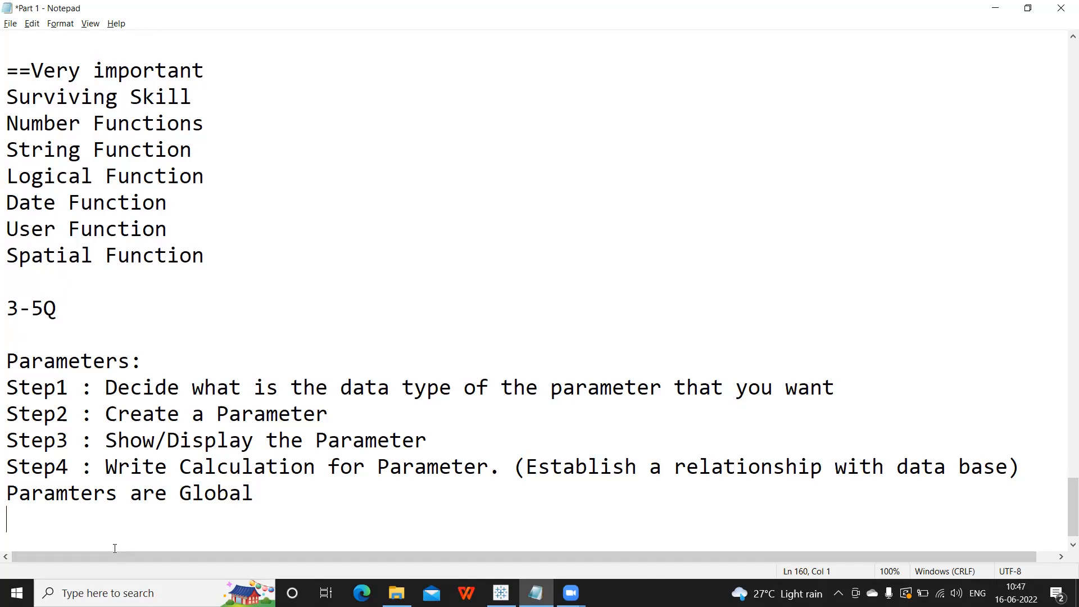
left_click(500, 593)
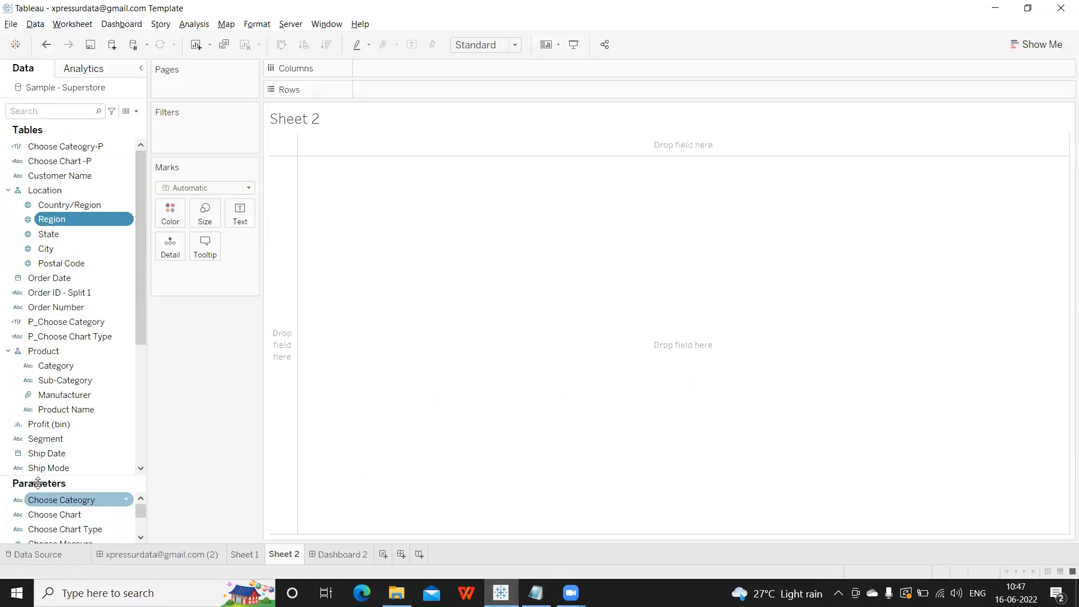
Add three blank worksheets, Sheet 3 to Sheet 5, then return to the Notepad notes after 'Global'.
scroll(51, 513, "down", 1)
scroll(50, 513, "up", 1)
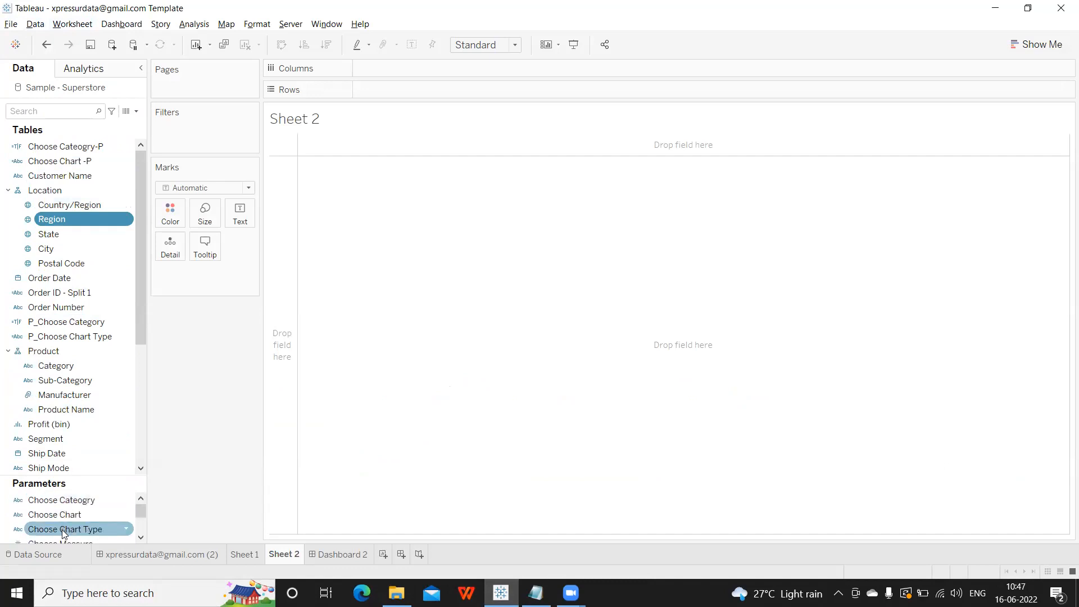
left_click(385, 556)
left_click(423, 557)
left_click(461, 556)
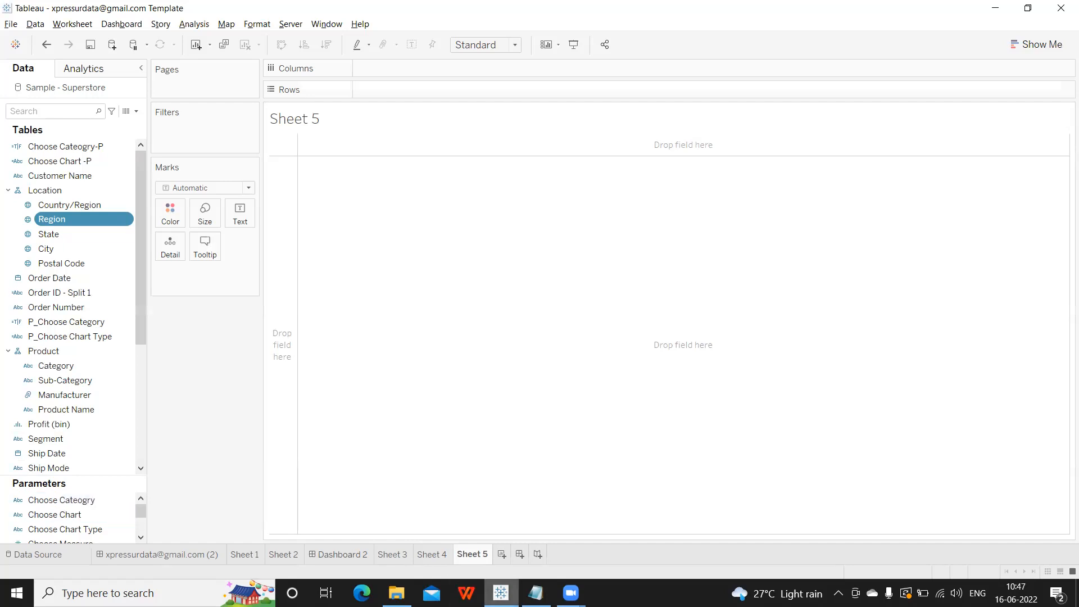
left_click(535, 592)
left_click(256, 498)
End the Global line with a period and add a question about Tableau extension formats.
type(".")
key("Return")
key("Return")
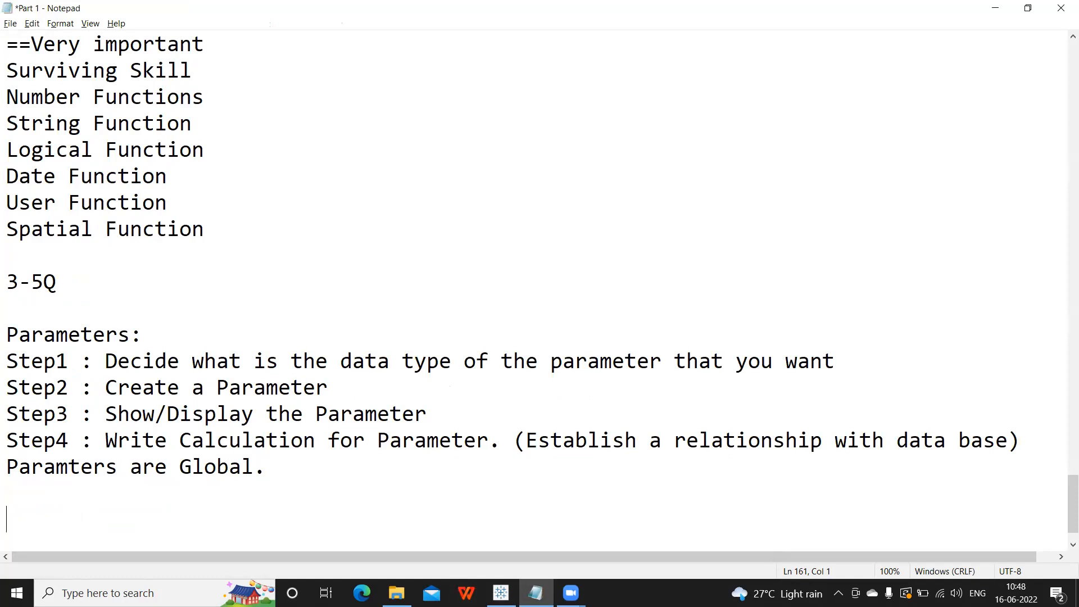
type("Wh")
type("e th")
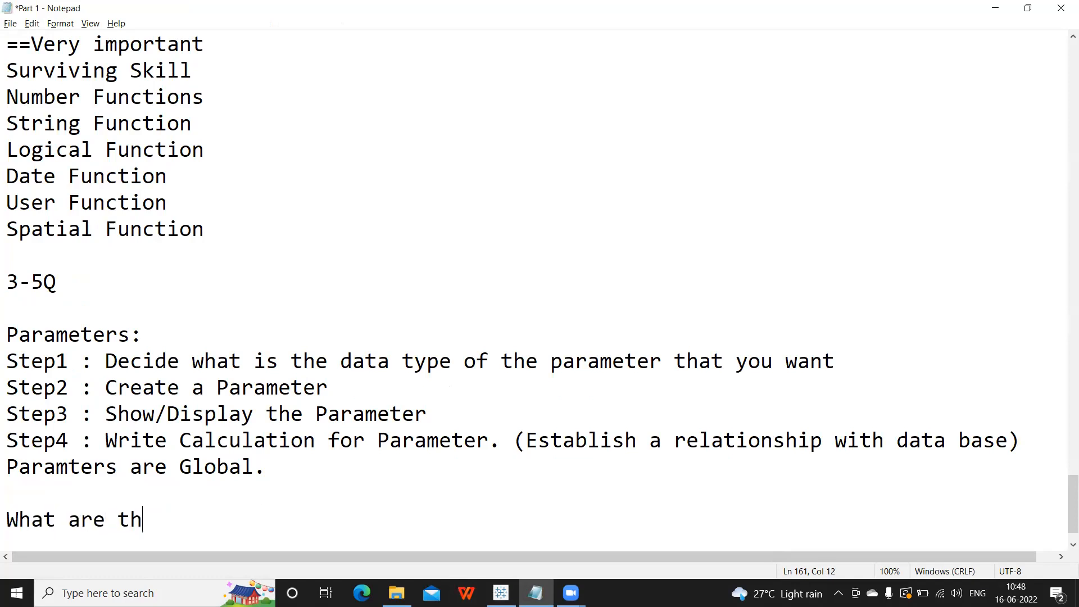
type("e differnt forma")
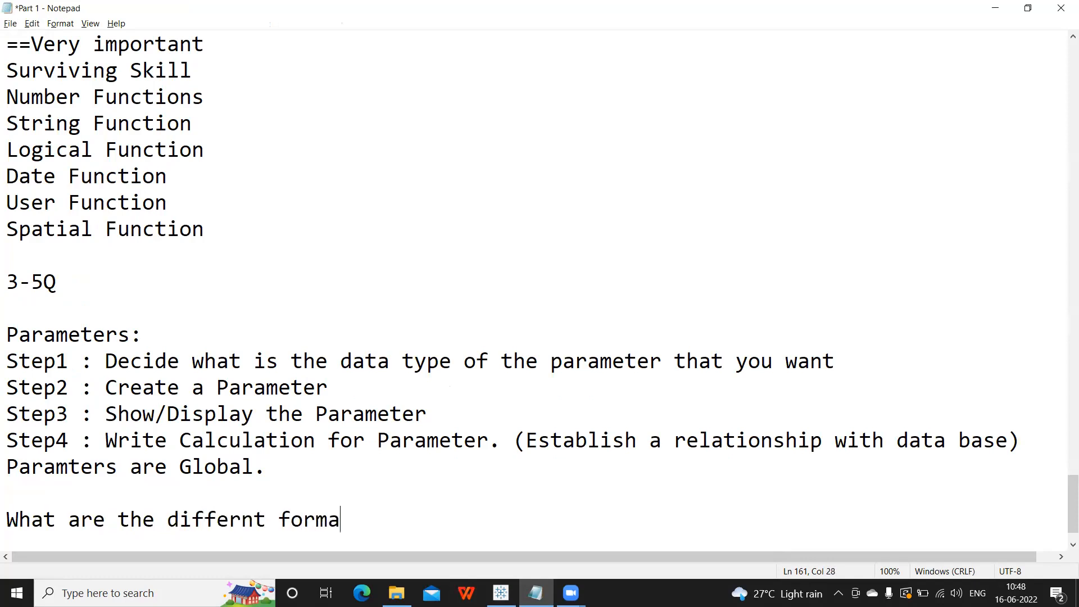
type("ts of Tab.")
key("BackSpace")
key("BackSpace")
key("BackSpace")
type("ableau ex")
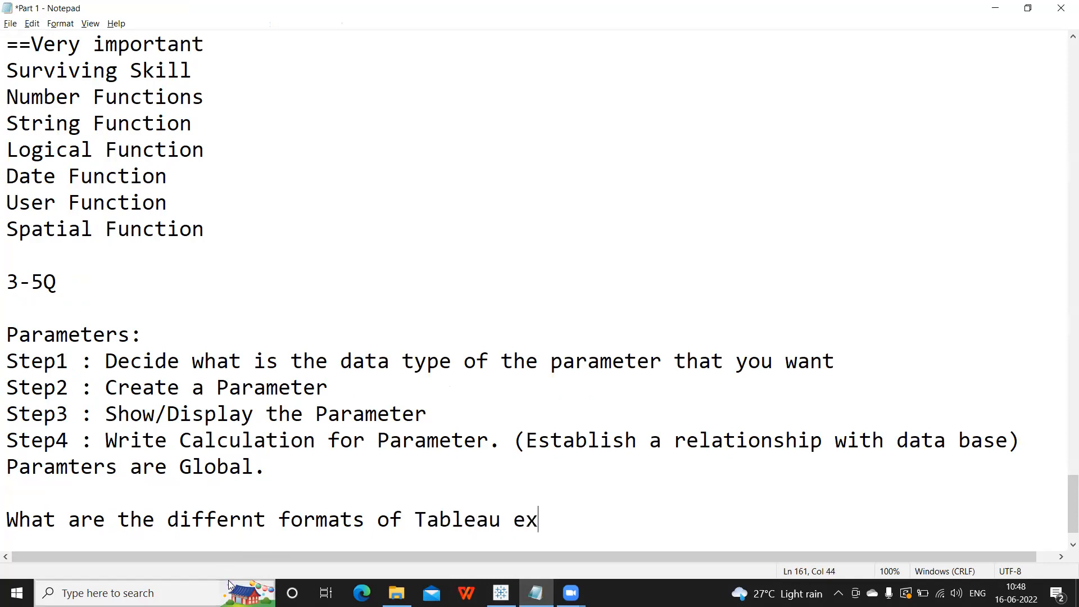
type("tension you know")
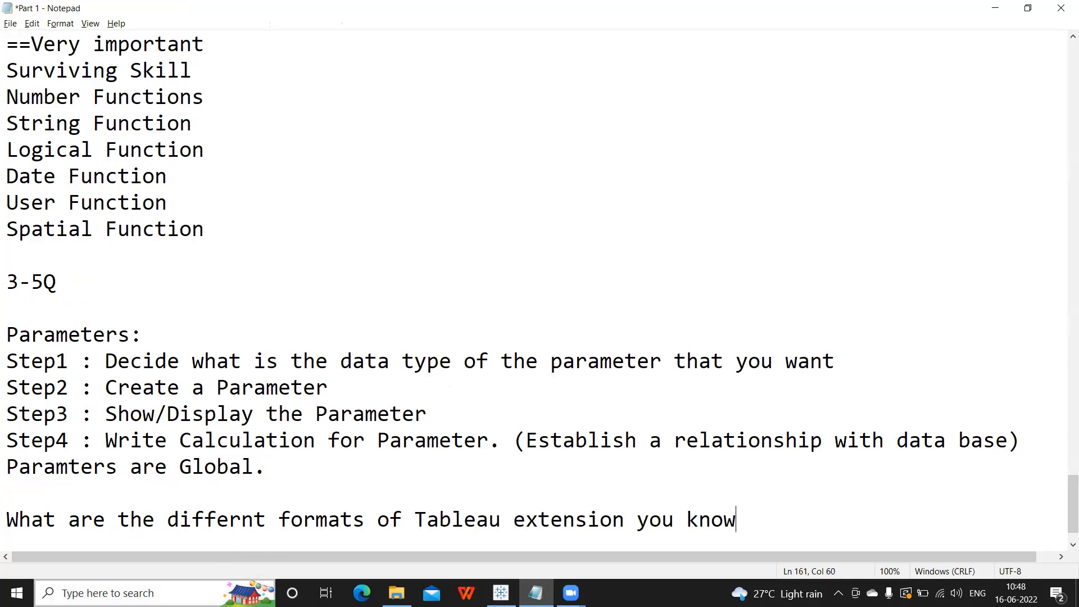
type("?")
key("Return")
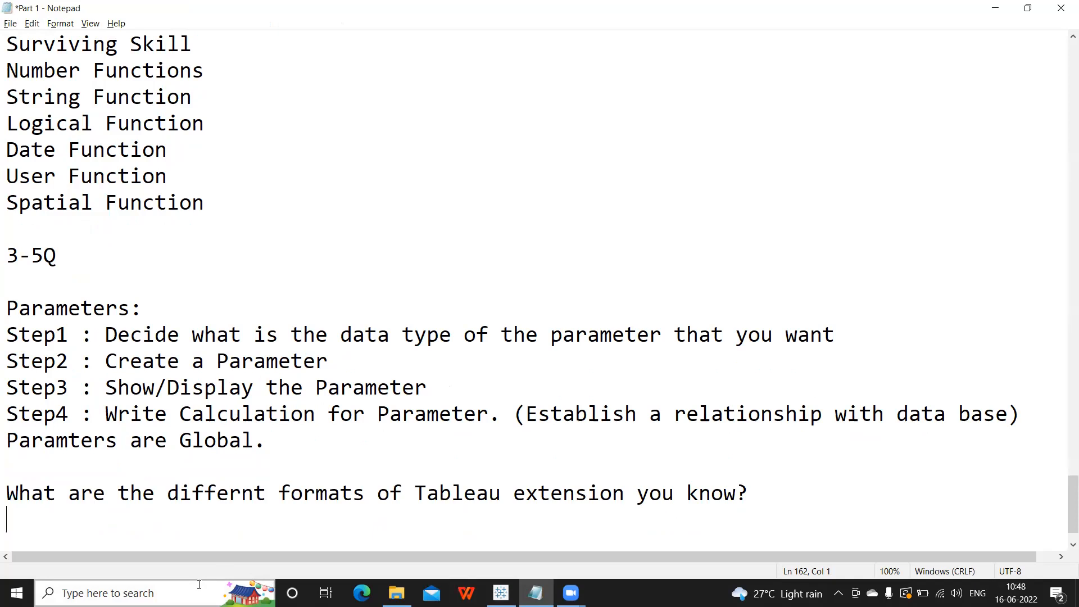
Answer with '.twb =Tableau workbook' and '.twbx = Tableau packaged workbook.', then begin 'diff b/w twb & Twbx'.
type(".twb =T")
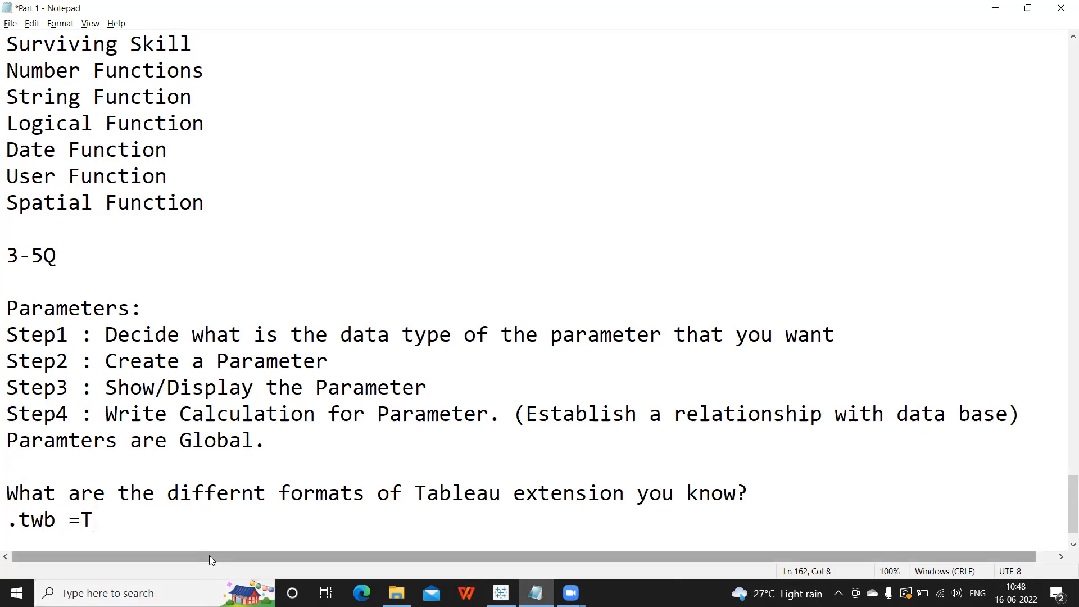
type("ableau wro")
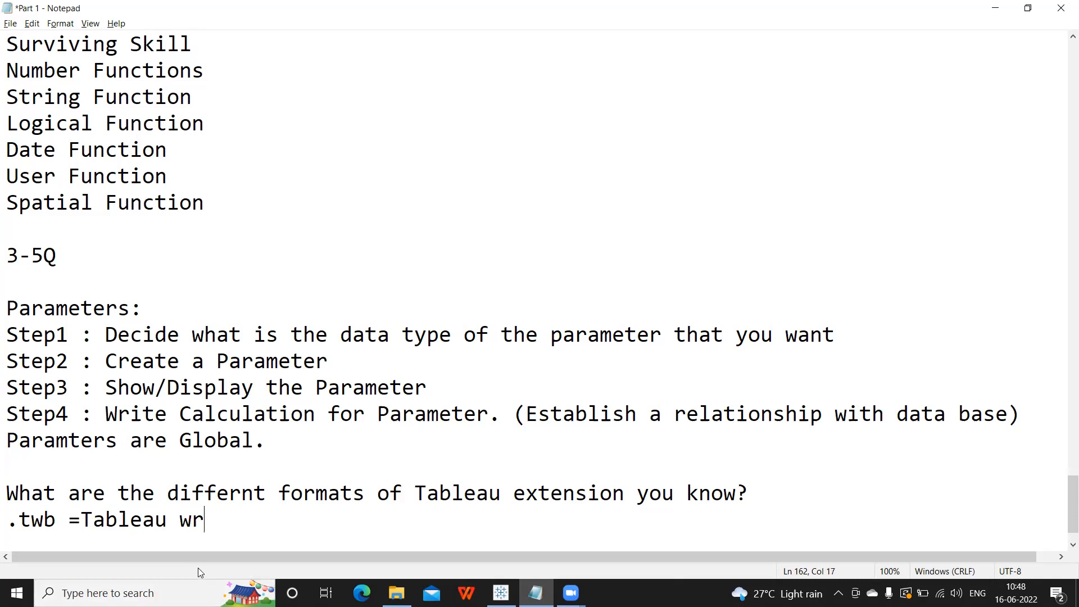
key("BackSpace")
key("BackSpace")
type("orkb")
key("BackSpace")
key("BackSpace")
type("kbook")
key("Return")
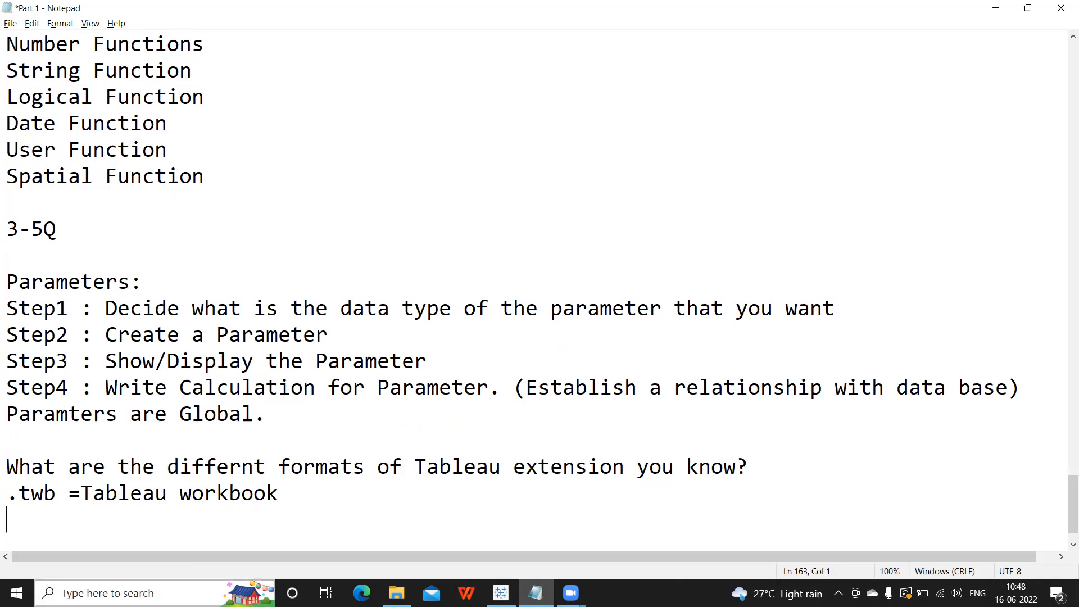
type(".twbx = Tableau package")
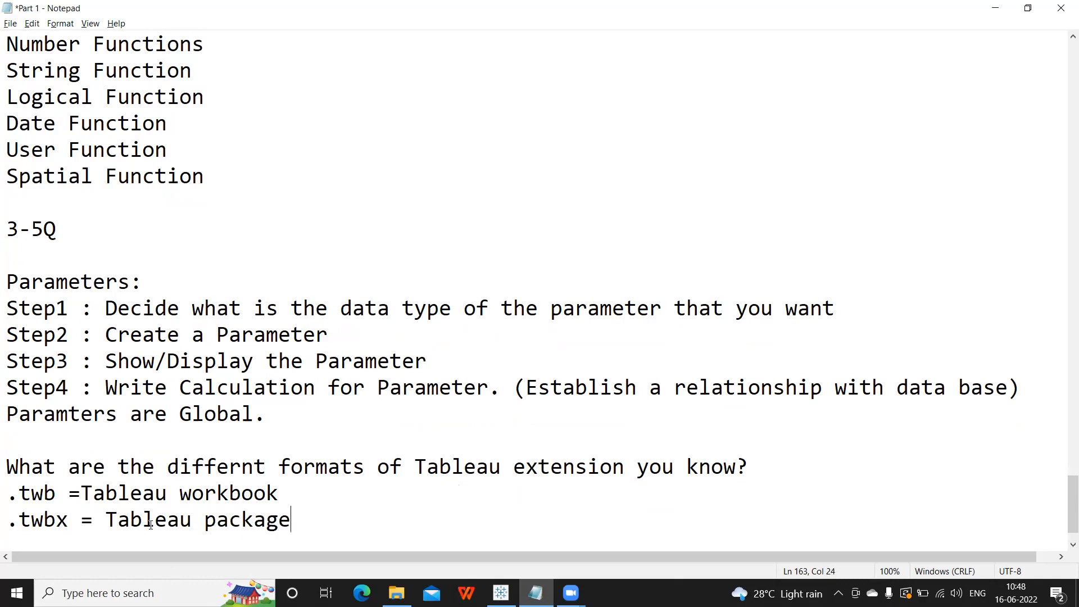
type("d workbook/")
key("BackSpace")
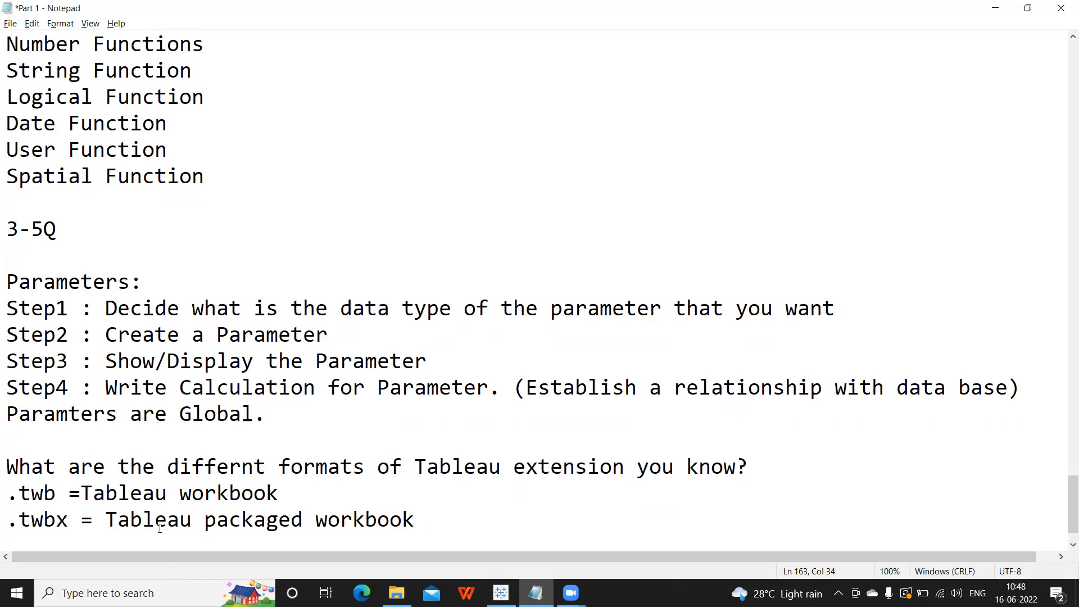
type(".")
key("Return")
type("diff b")
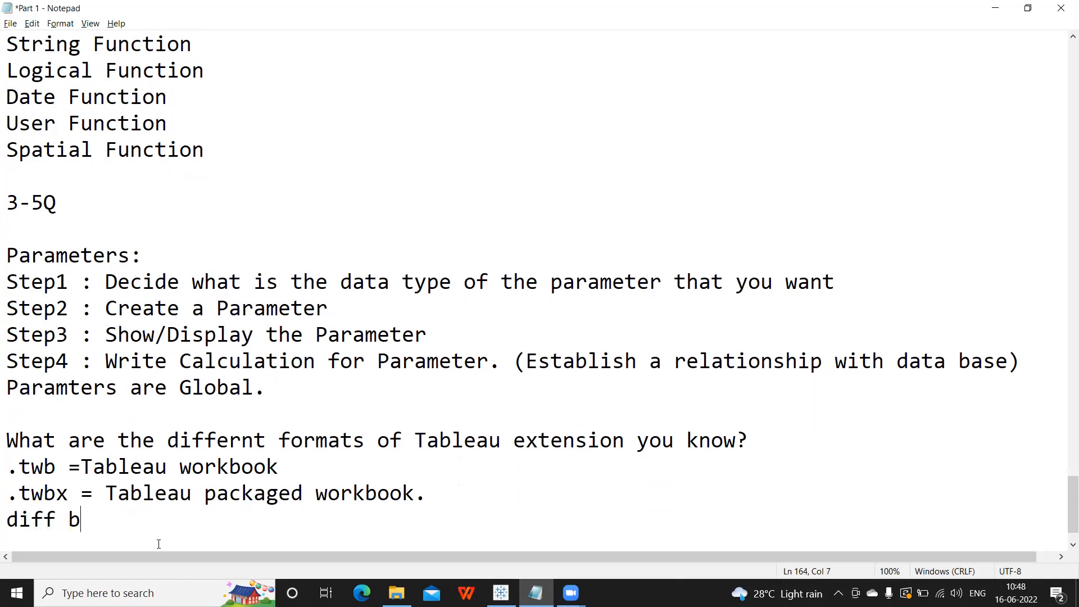
type("/w twb ")
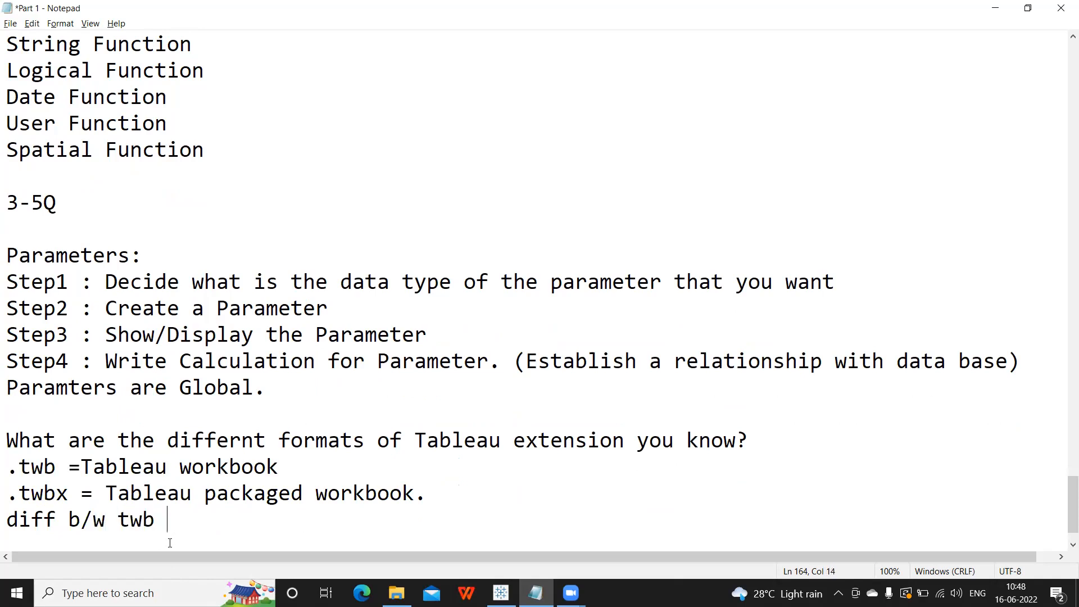
type("& Twbx")
List '.tde = Tableau data extract', '.tbm = tableau book mark', '.tps = Tableau', then a '1-2Q' line.
key("Return")
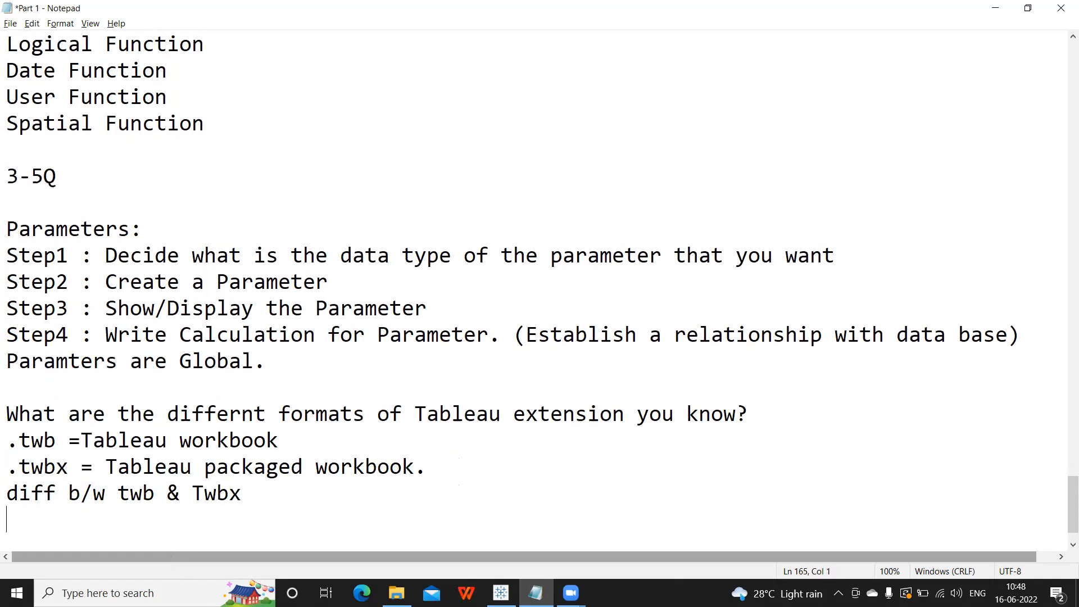
type(".tde = Ta")
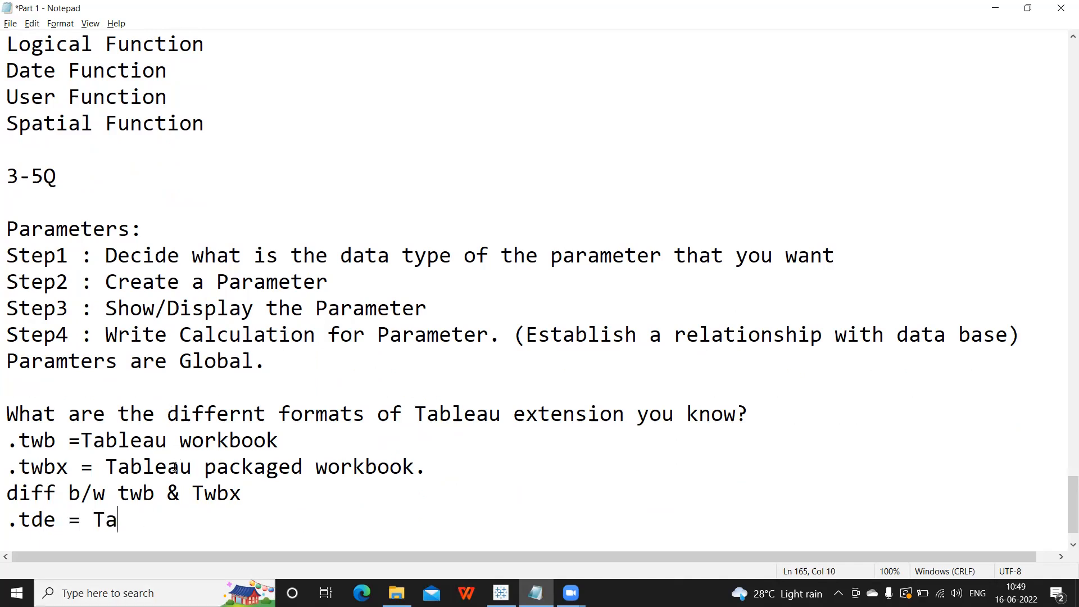
type("bleau dta")
key("BackSpace")
key("BackSpace")
type("ata extract")
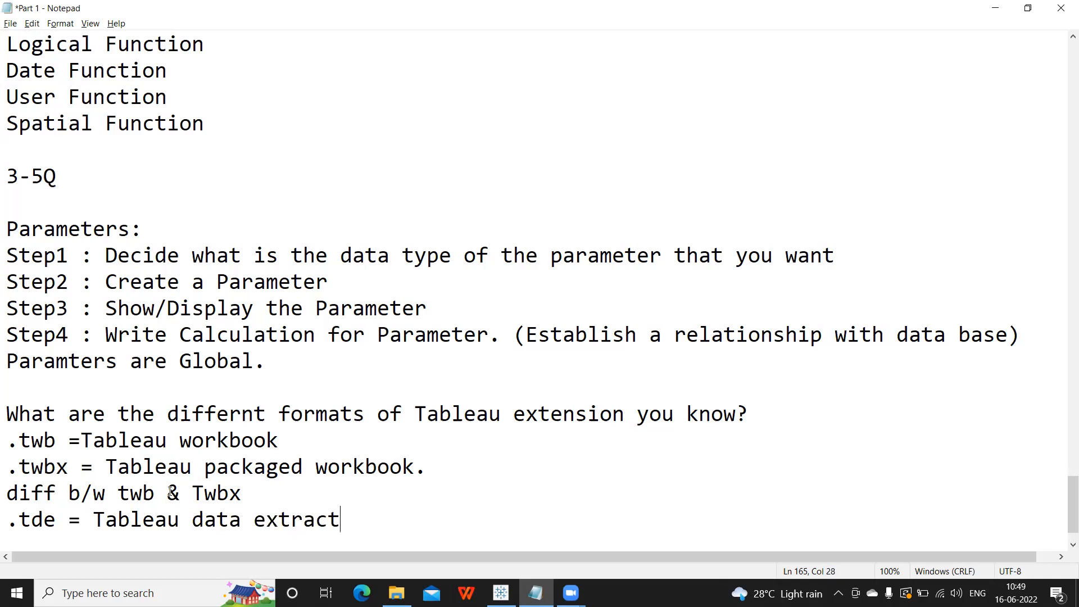
key("Return")
type(".tbm")
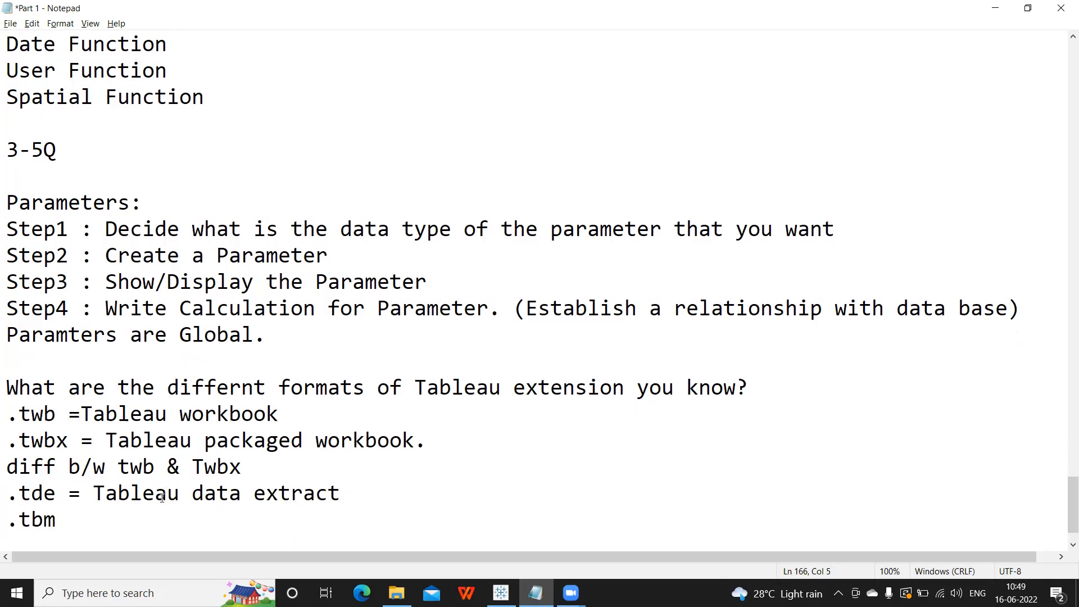
type(" = tableau book ")
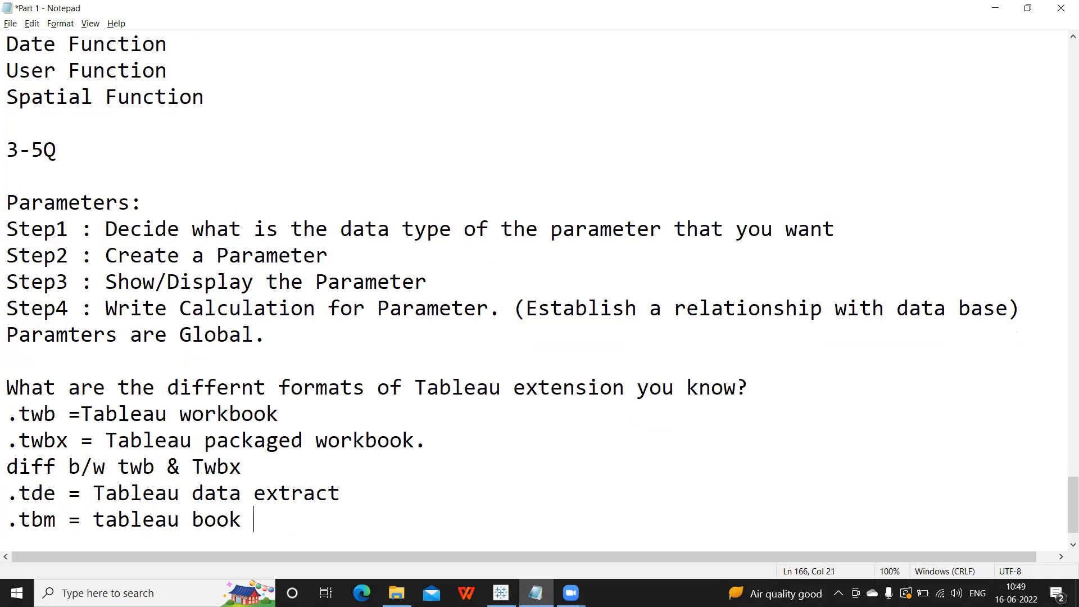
type("mark")
key("Return")
type(".tps = Tableau")
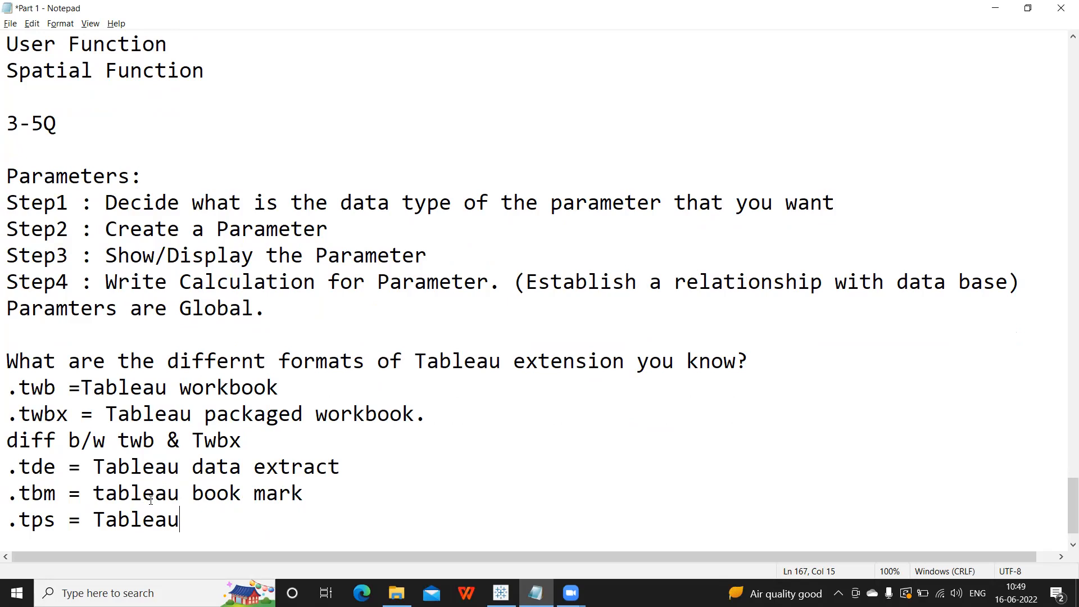
key("Return")
type("1-2")
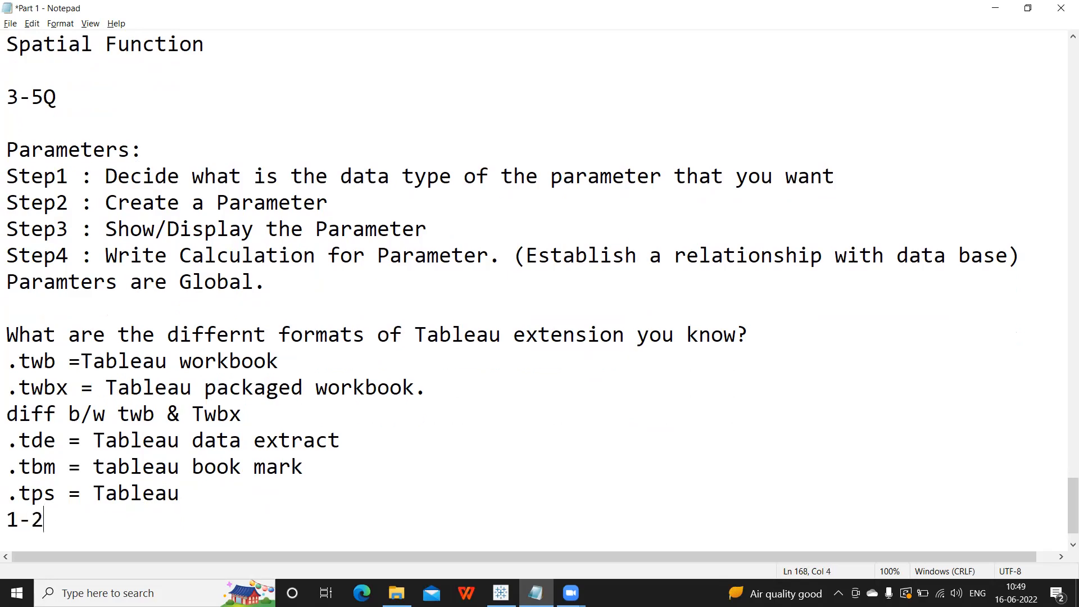
type("Q")
Select and deselect the extension notes, briefly switch to Tableau, then return to Notepad.
left_click_drag(8, 331, 140, 520)
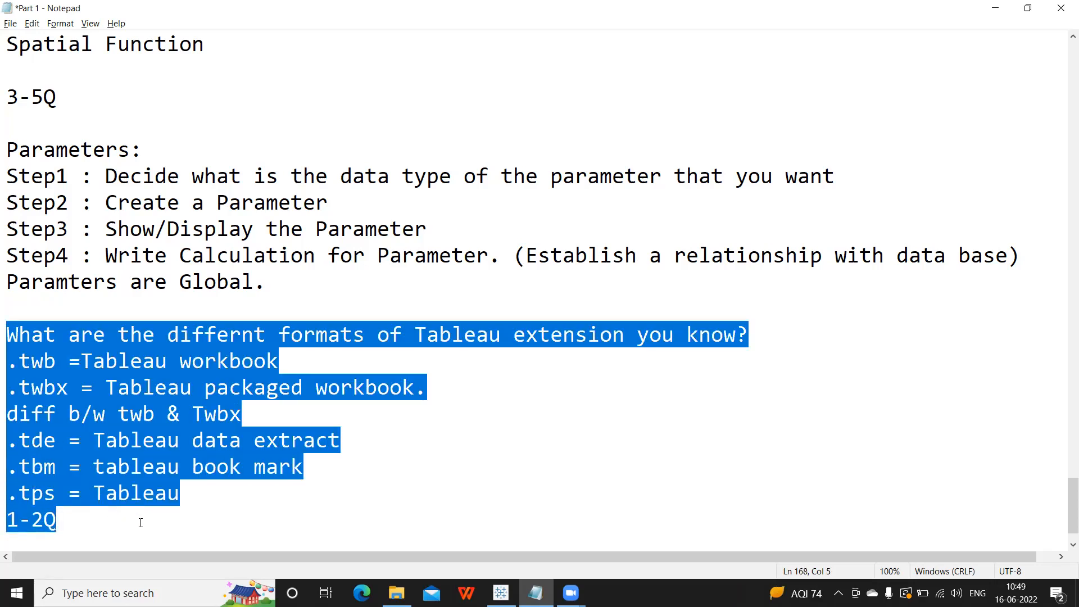
left_click(81, 508)
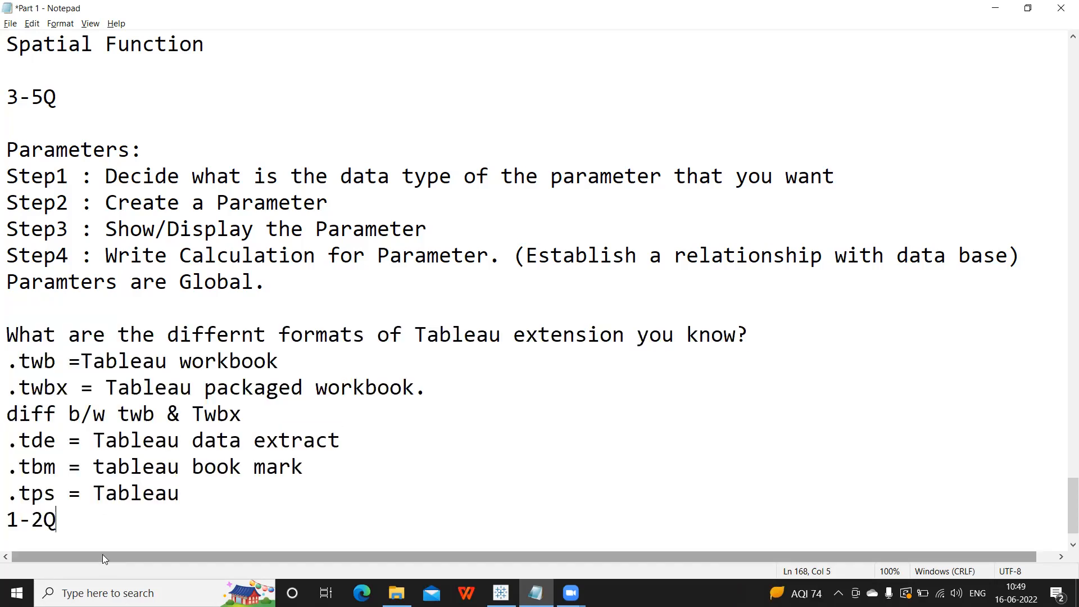
left_click(496, 586)
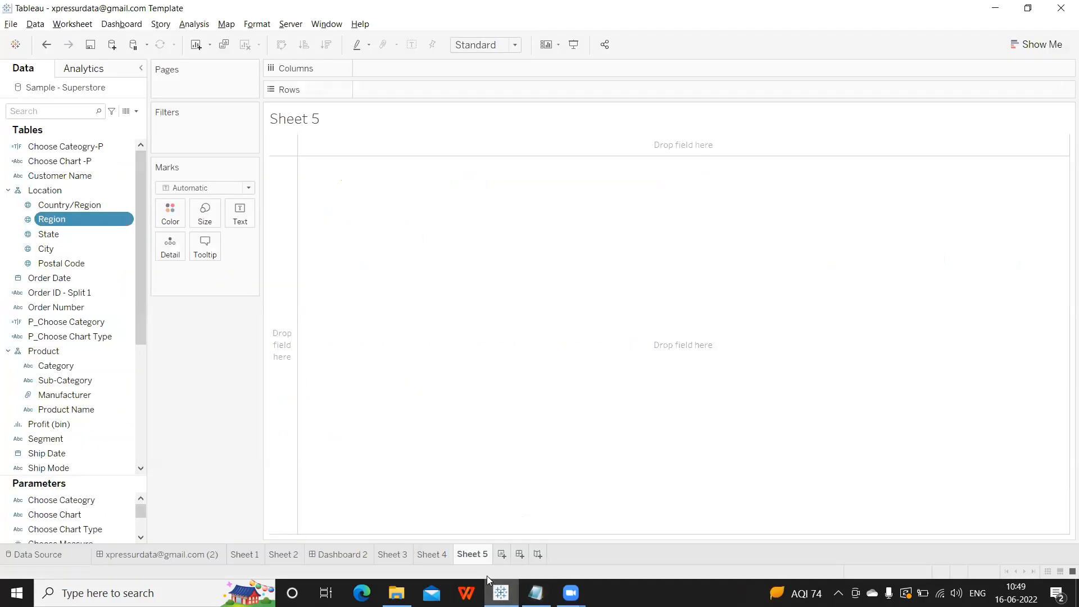
key("alt+Tab")
Below 1-2Q, write 'Dashboard is collection of worksheets where together we are presenting a story.'.
key("Return")
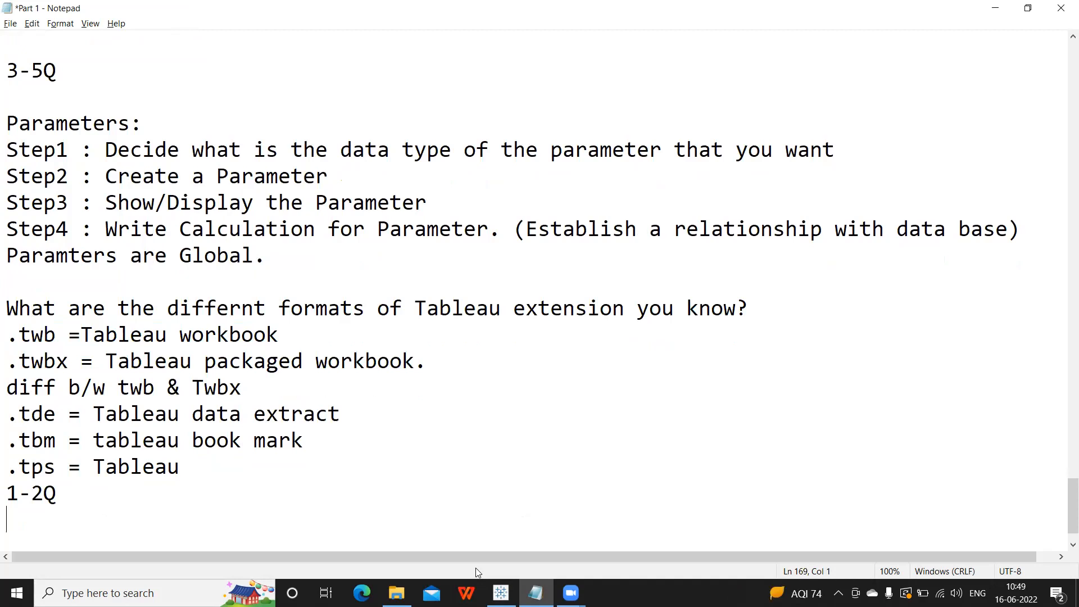
key("Return")
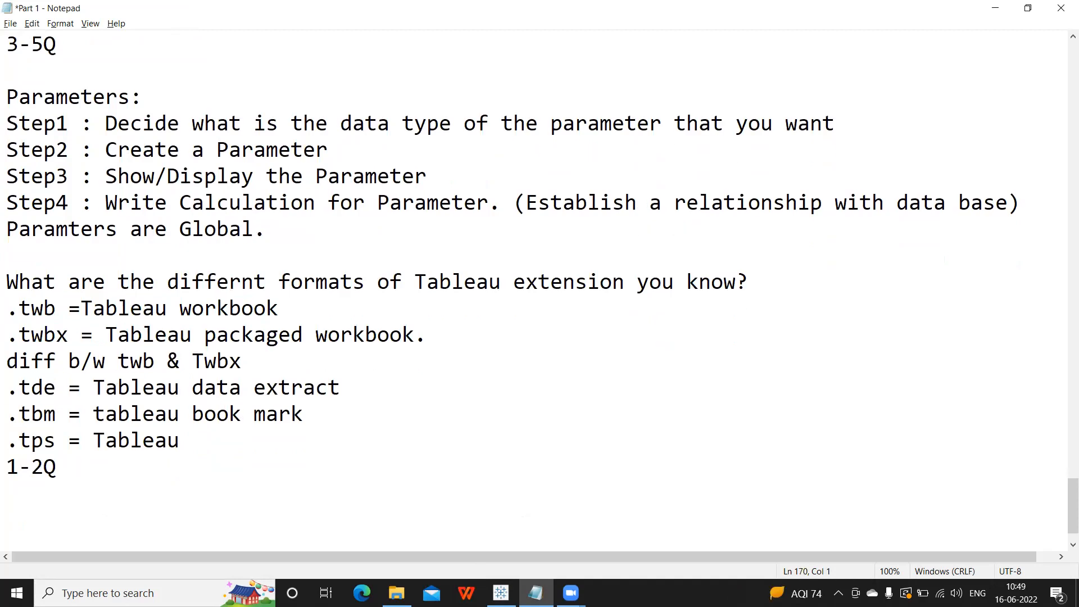
type("Dashboard is collect")
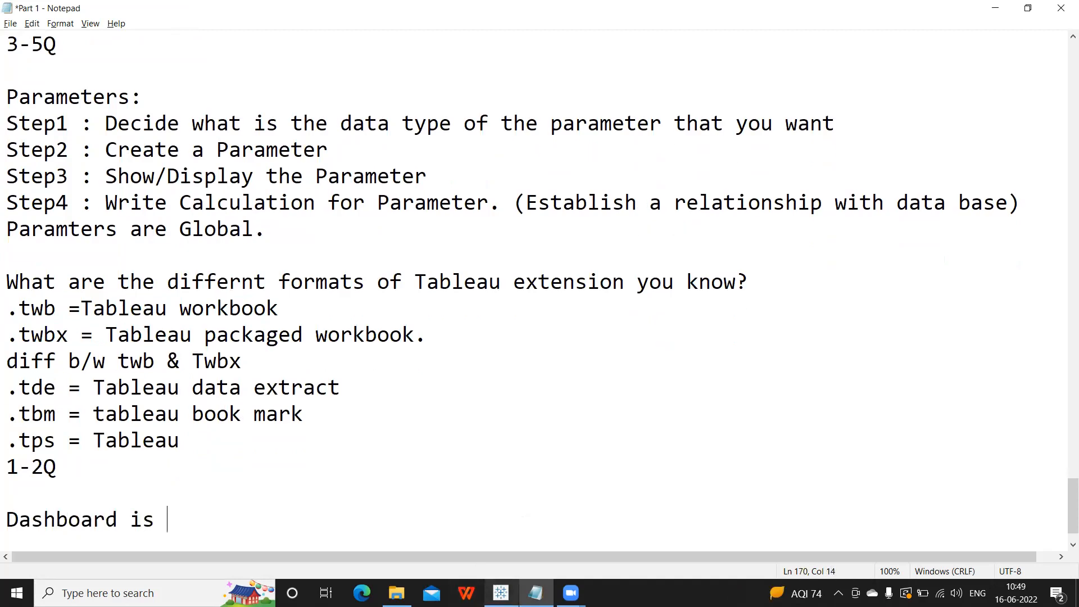
type("ionf")
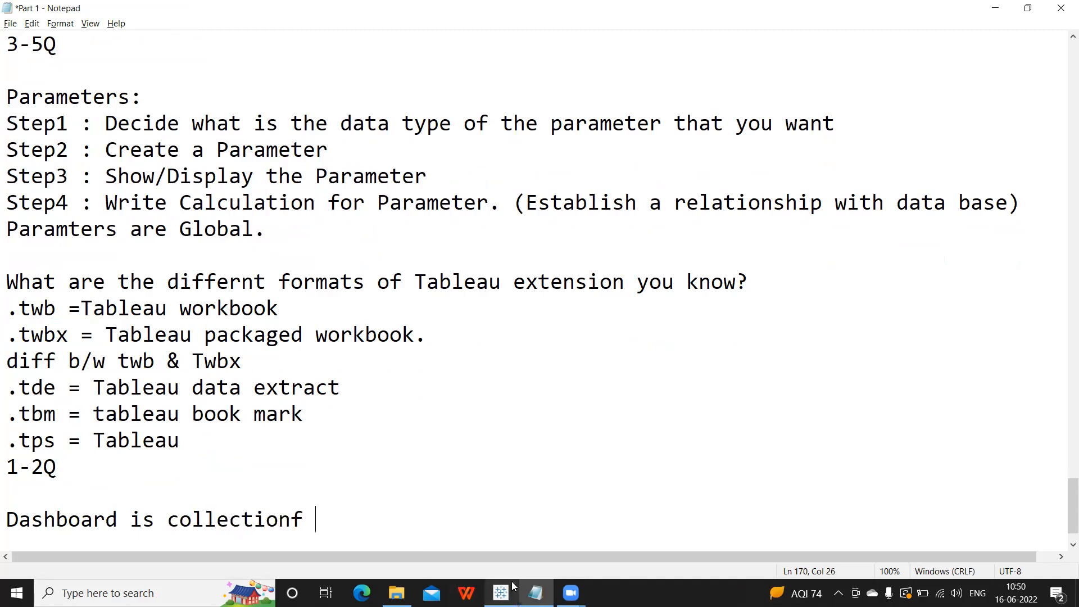
key("BackSpace")
key("BackSpace")
type("of worksheets")
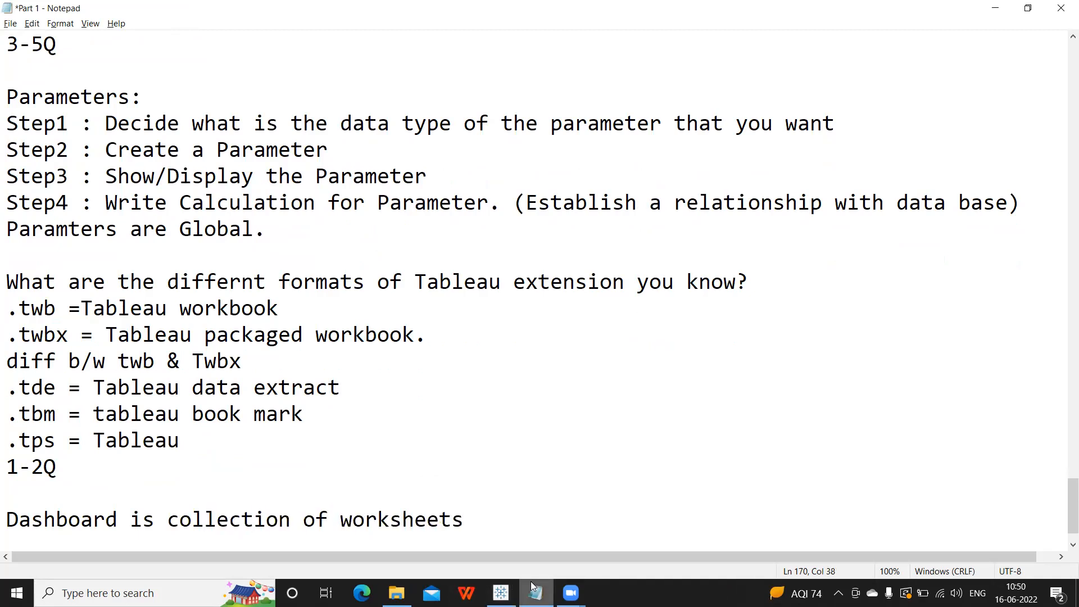
key("Return")
type("where together we")
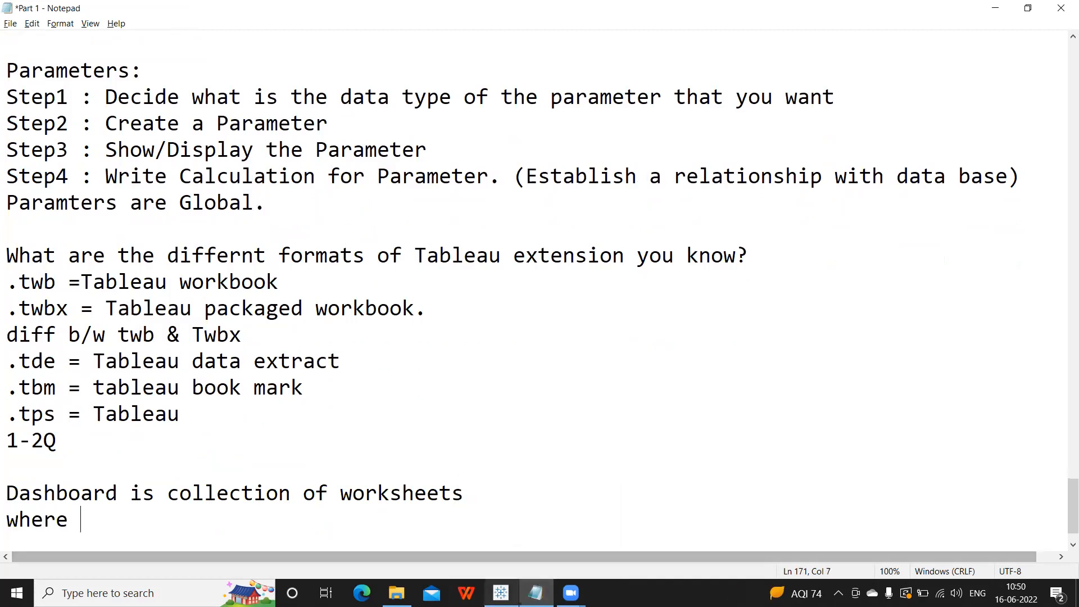
type(" are")
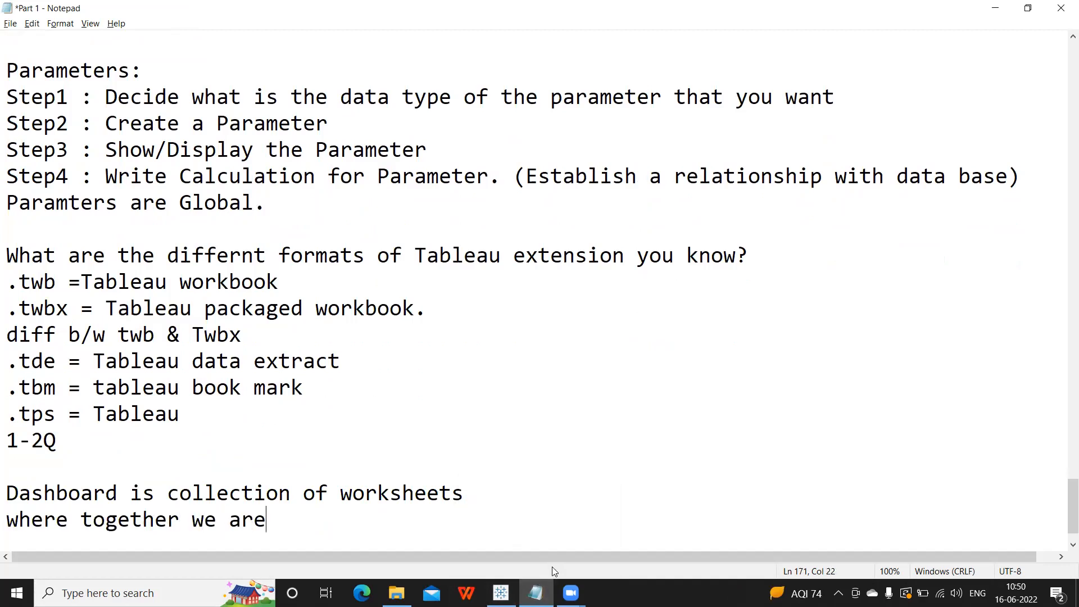
type(" present")
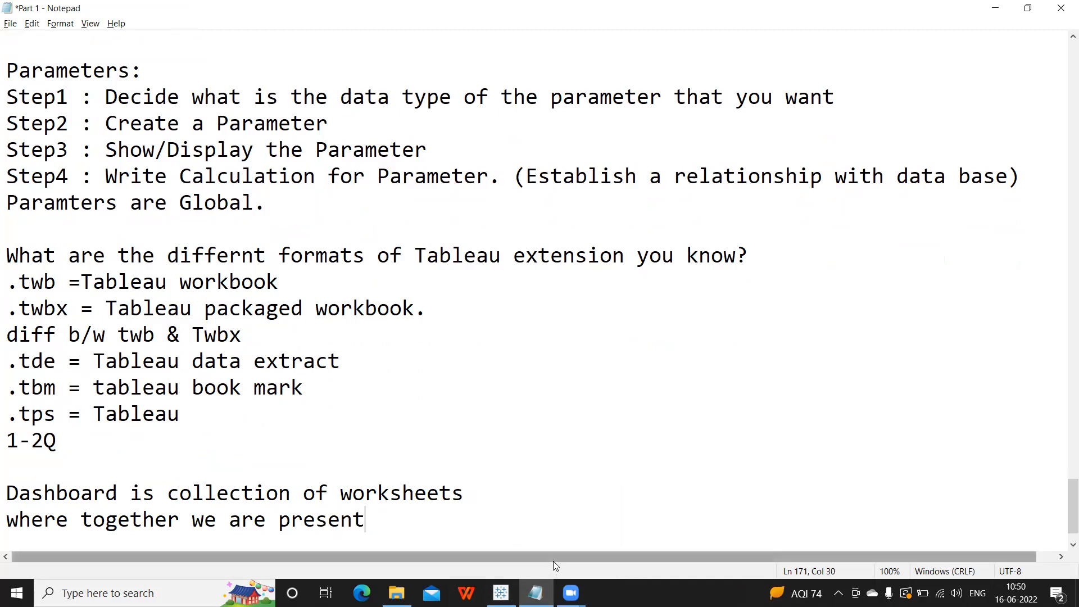
type("ing a story.")
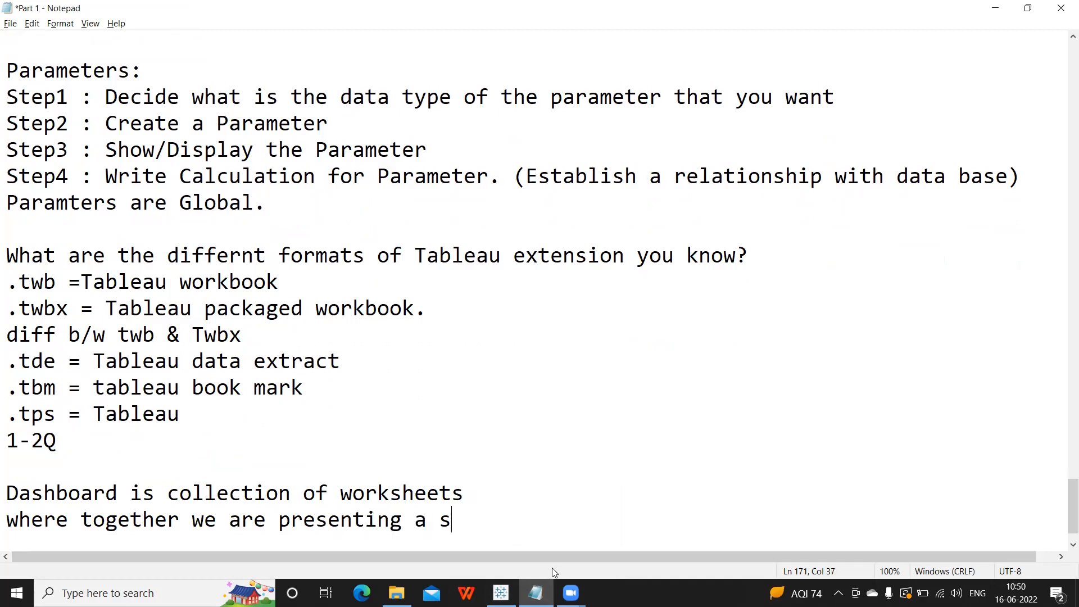
Switch back to the Tableau workbook showing Sheet 5.
mouse_move(535, 588)
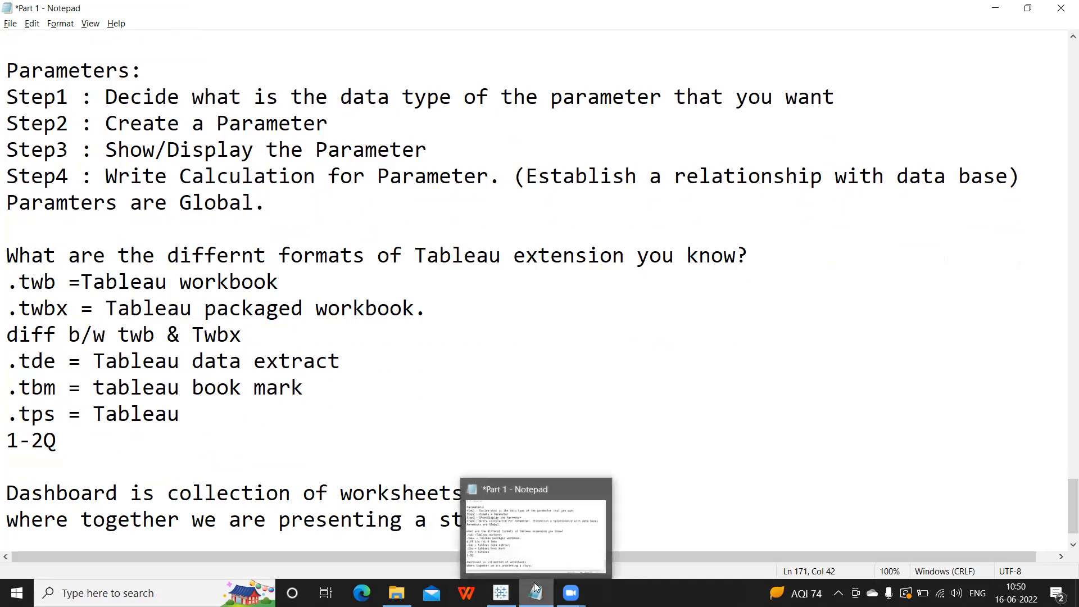
left_click(640, 439)
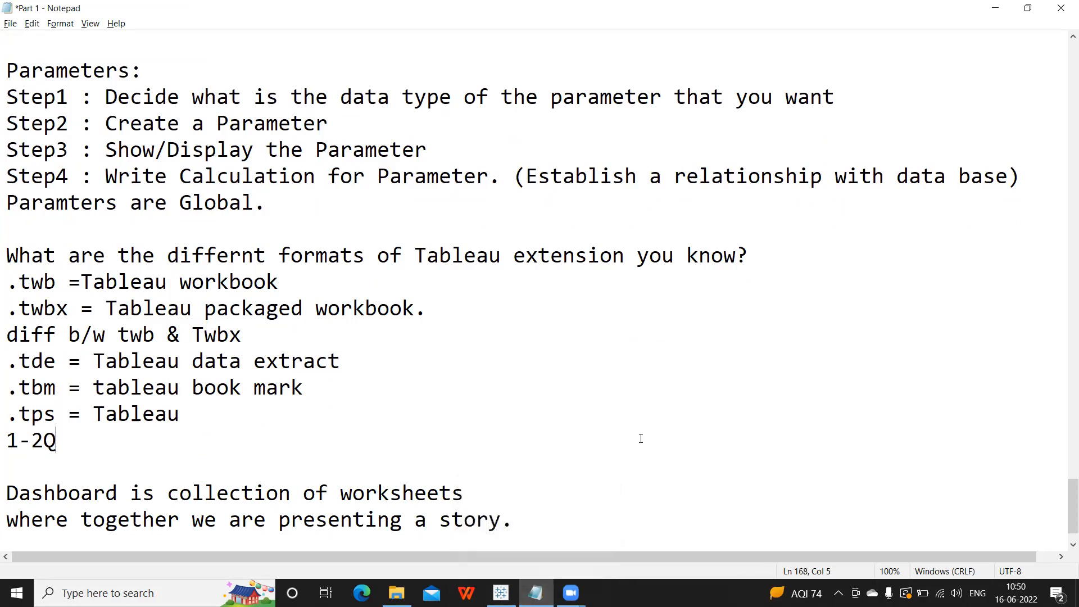
left_click(500, 592)
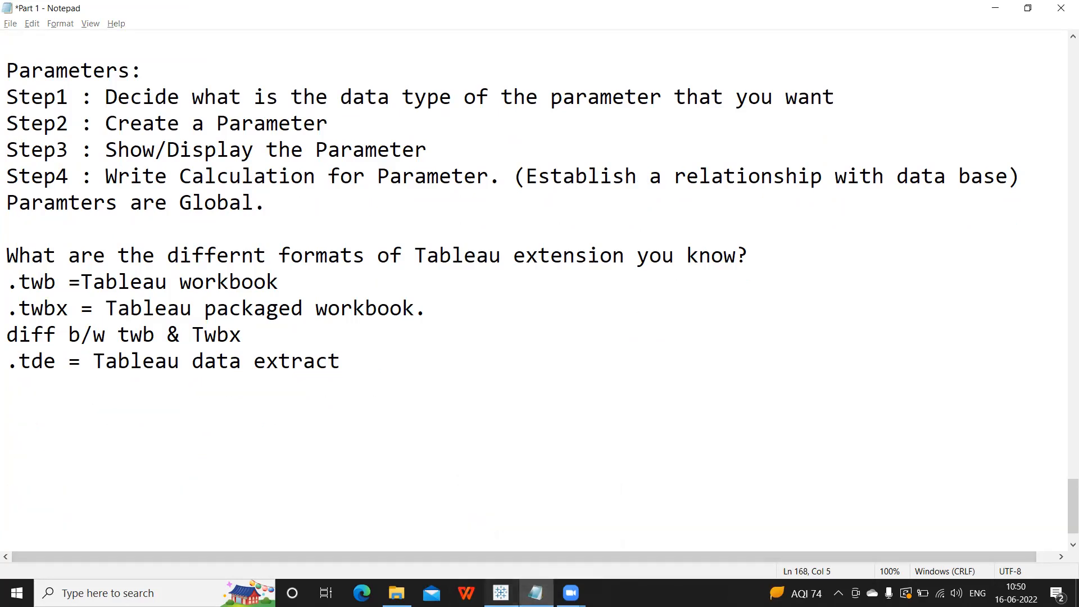
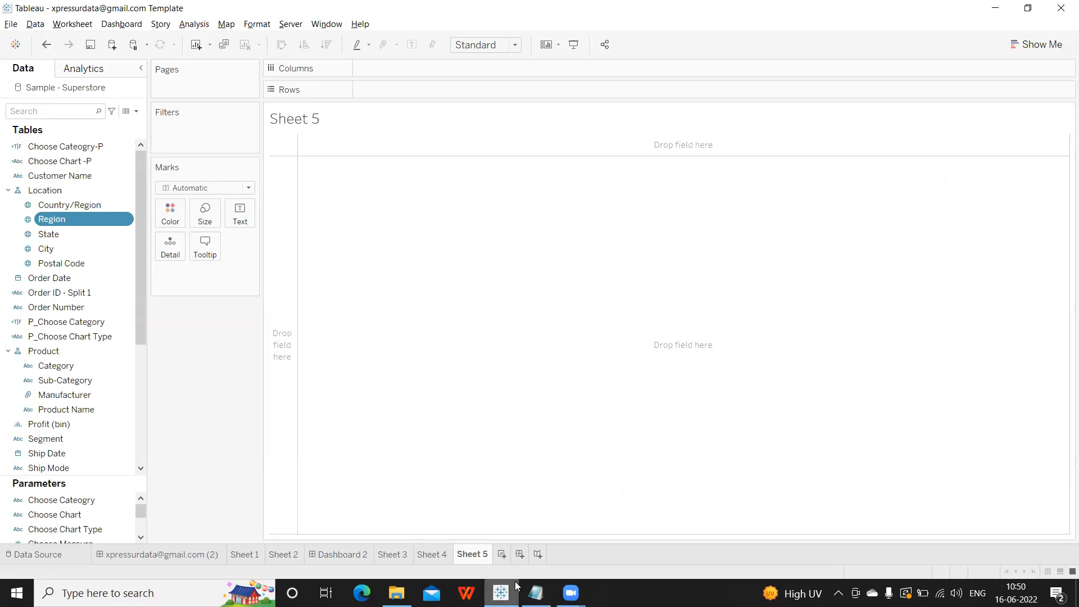
In Notepad, add the line 'Interact with each other.' below the dashboard definition.
left_click(536, 593)
left_click(573, 516)
key("Return")
type("Interact  with each other")
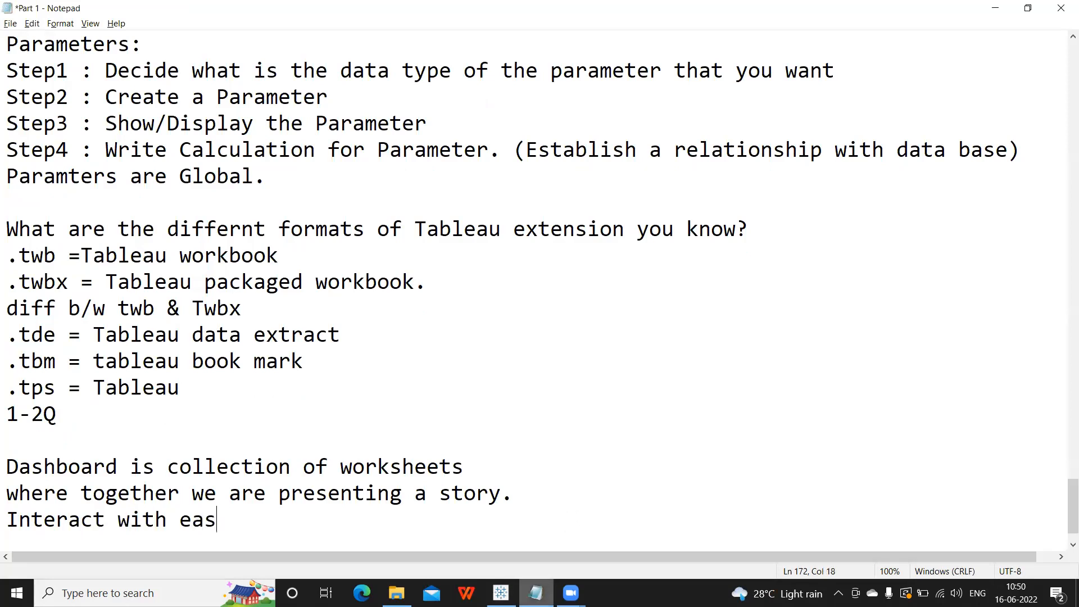
type(".")
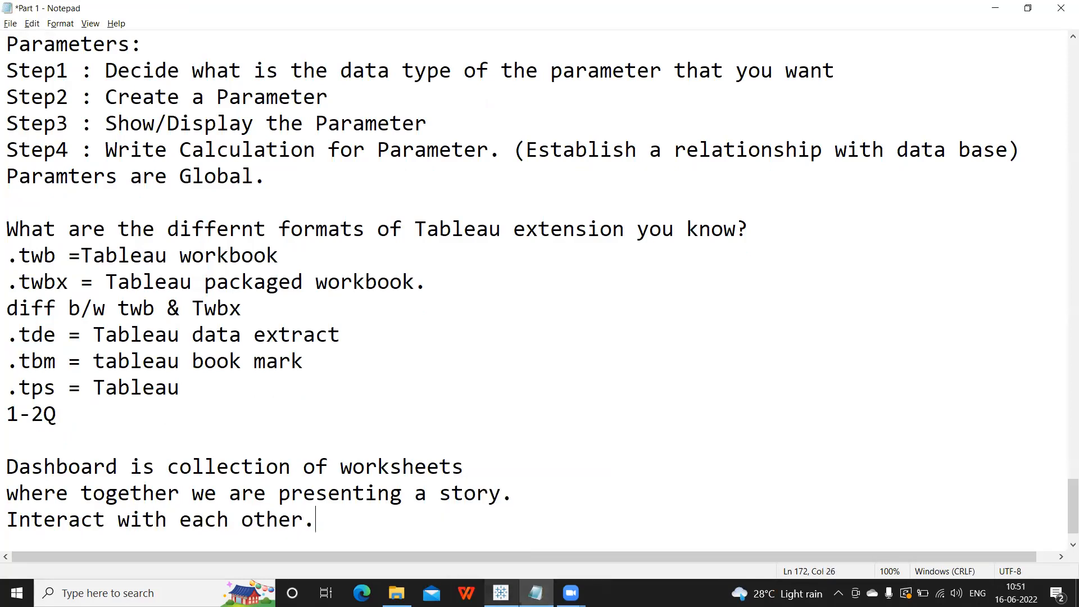
key("Return")
Add an 'Actions ****' heading after a blank line and return to Tableau.
mouse_move(501, 593)
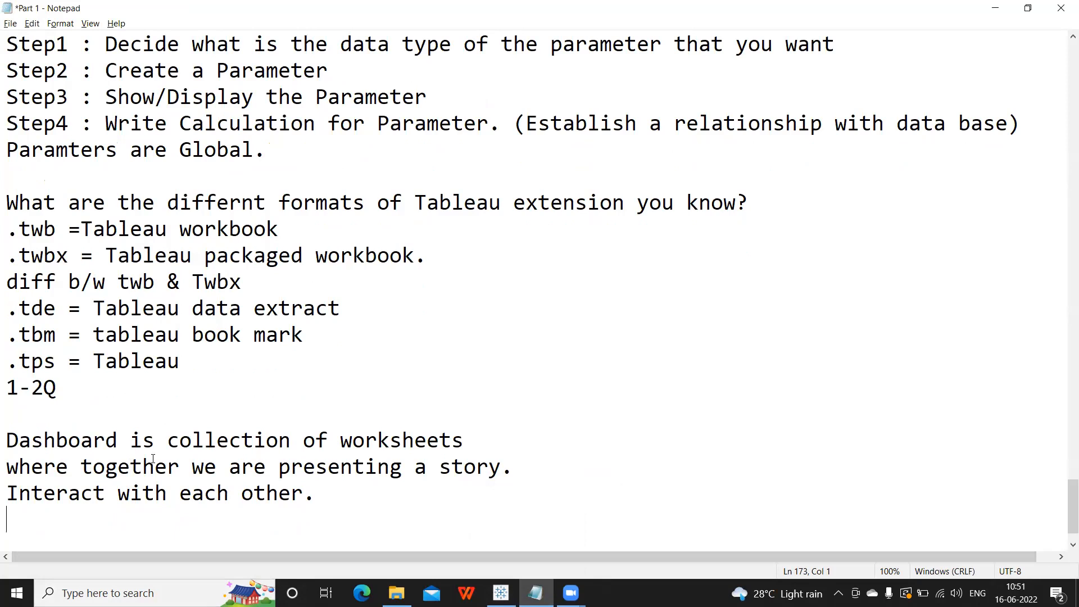
key("Return")
type("Actions")
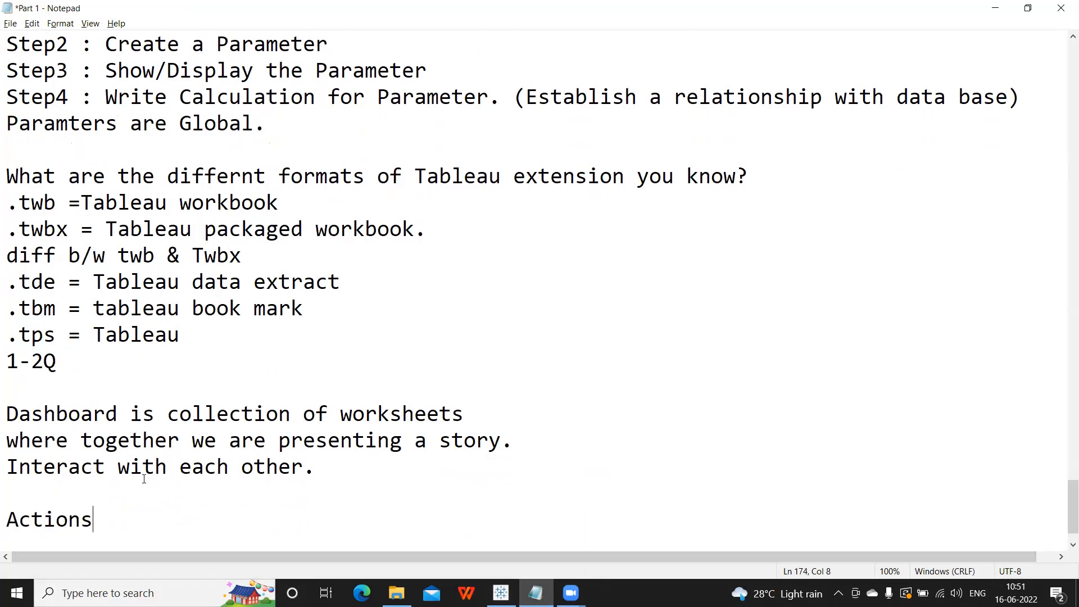
type(" ****")
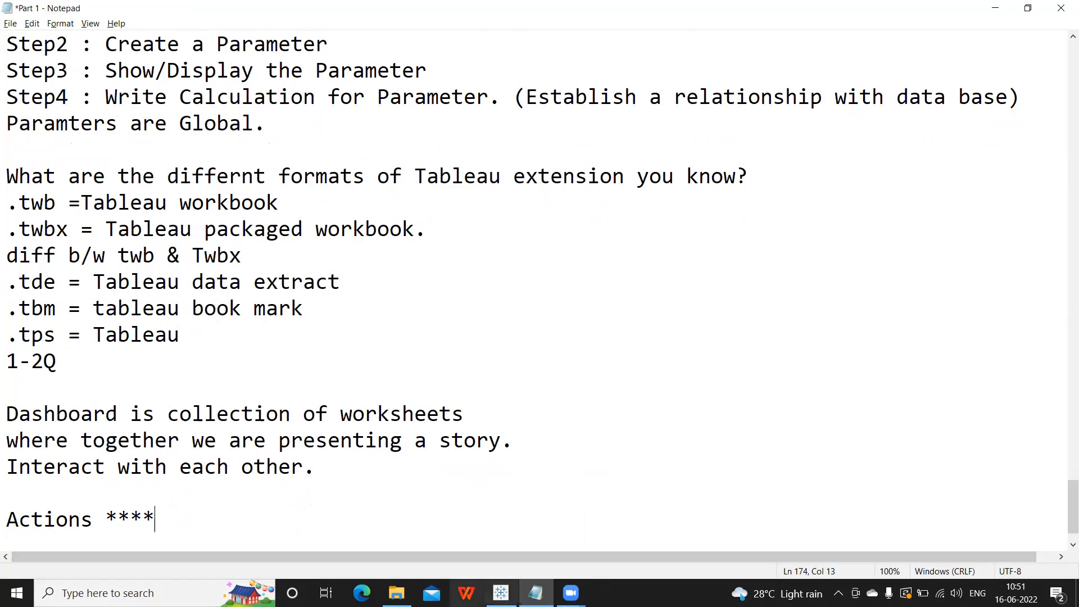
left_click(501, 593)
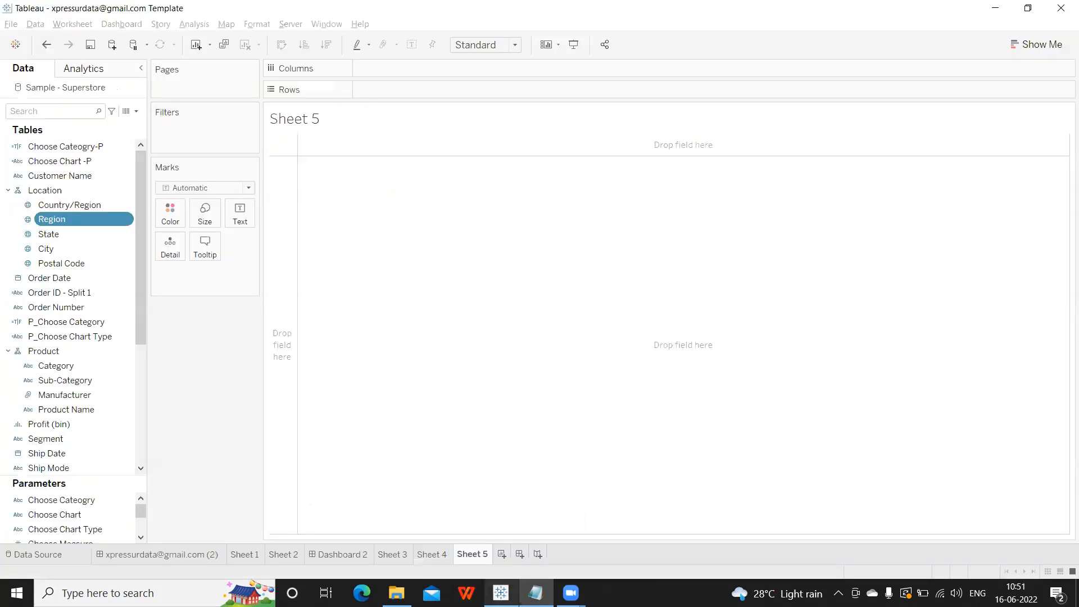
On Dashboard 2, place Sheet 1 with Sheet 4 below it.
left_click(127, 23)
left_click(232, 489)
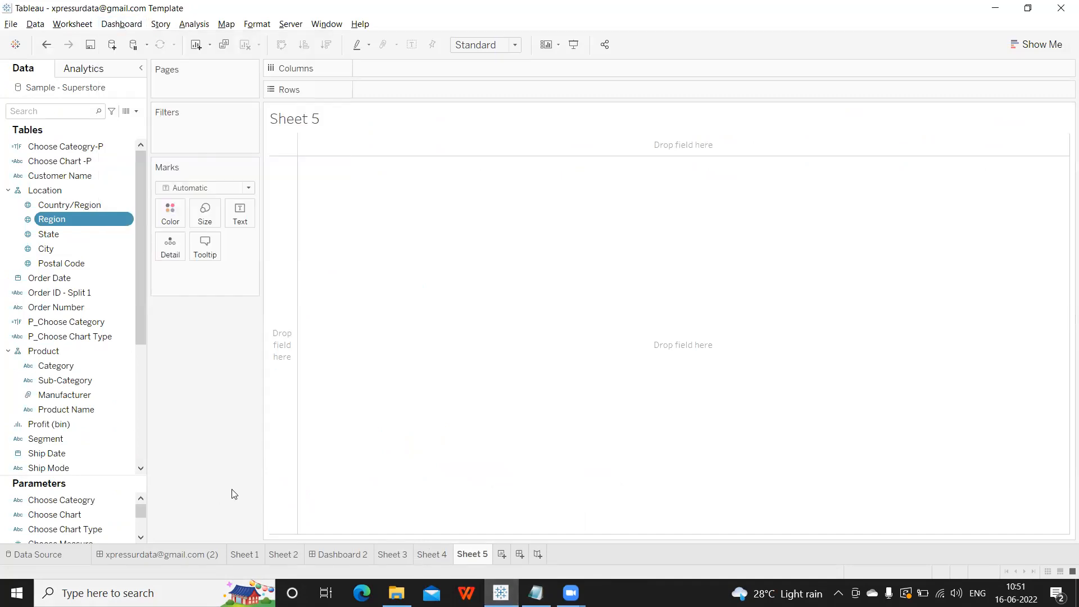
left_click(346, 555)
left_click_drag(42, 208, 201, 209)
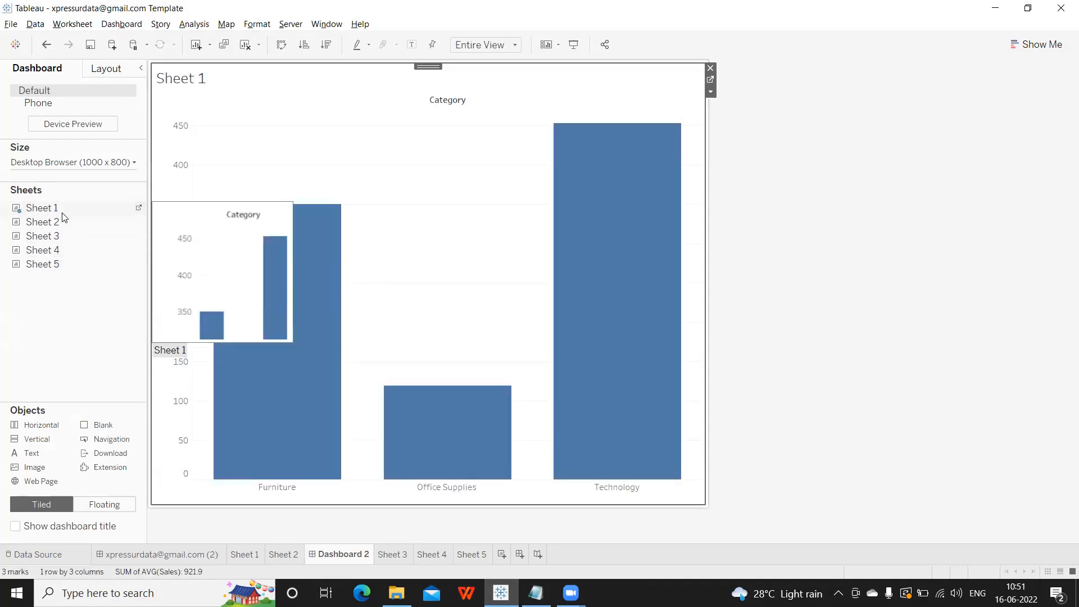
left_click_drag(53, 250, 378, 404)
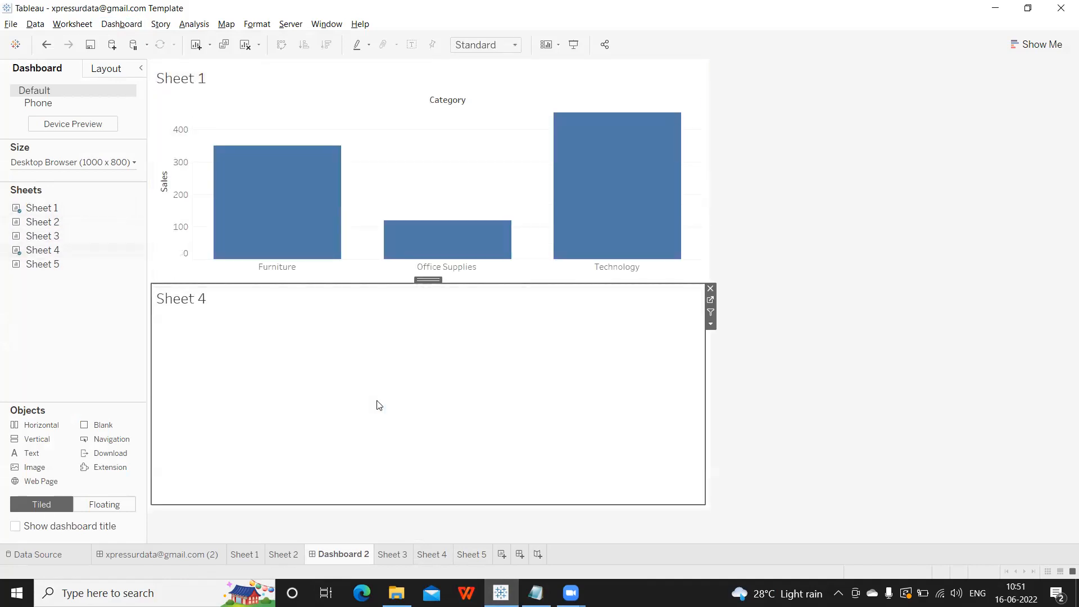
Open Dashboard > Actions and list the available action types, then return to Notepad.
left_click(108, 27)
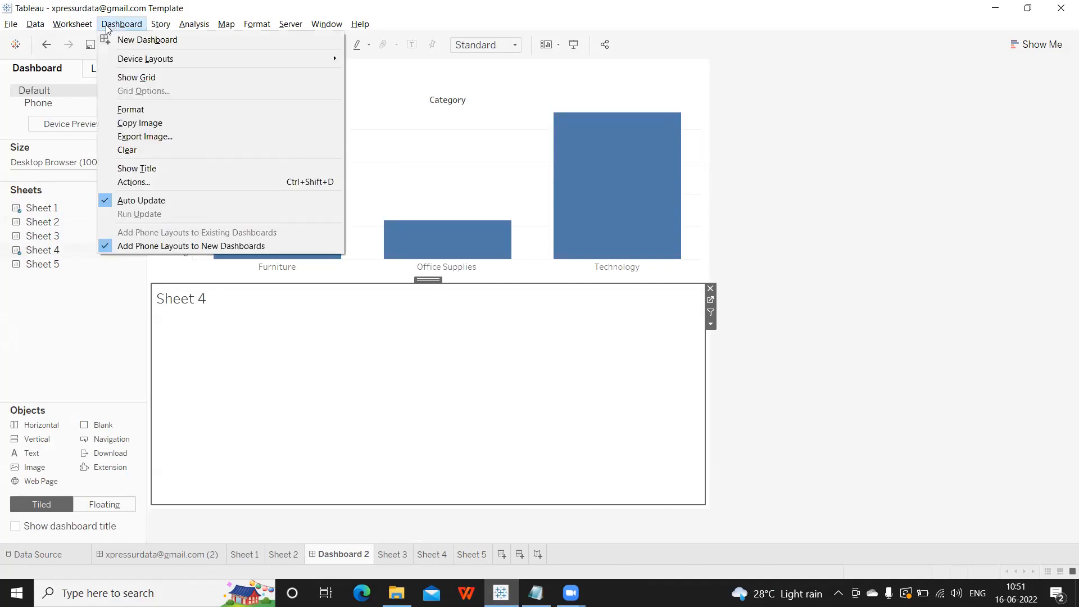
left_click(142, 184)
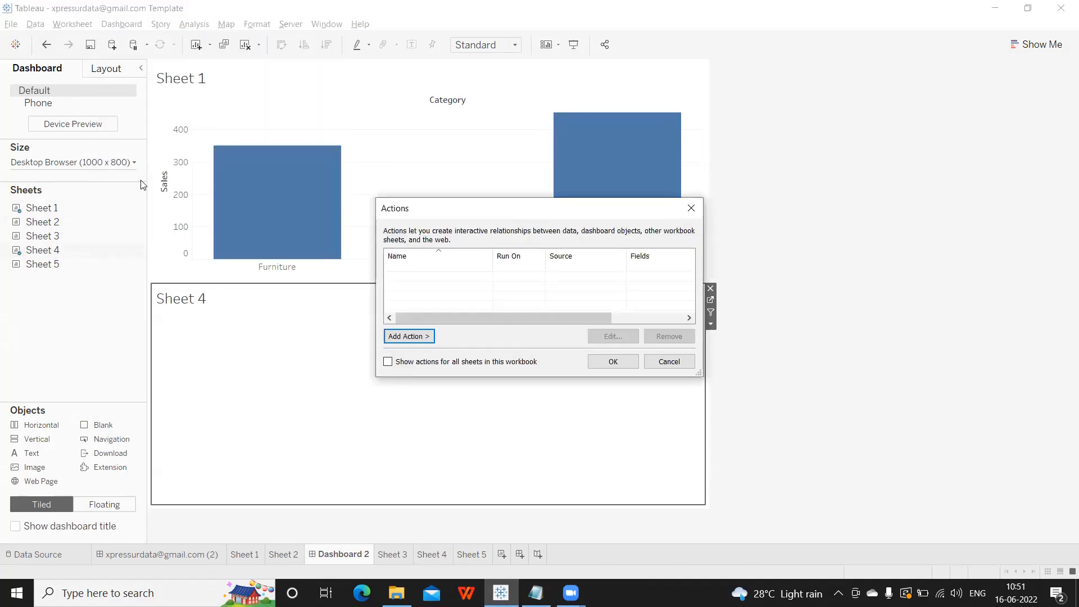
left_click(407, 340)
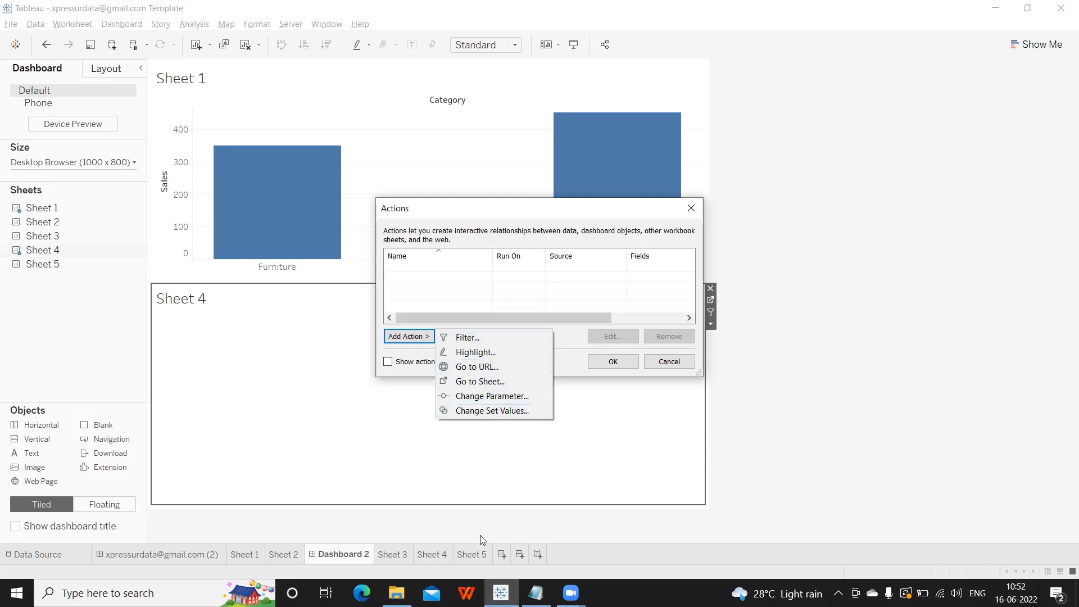
left_click(534, 591)
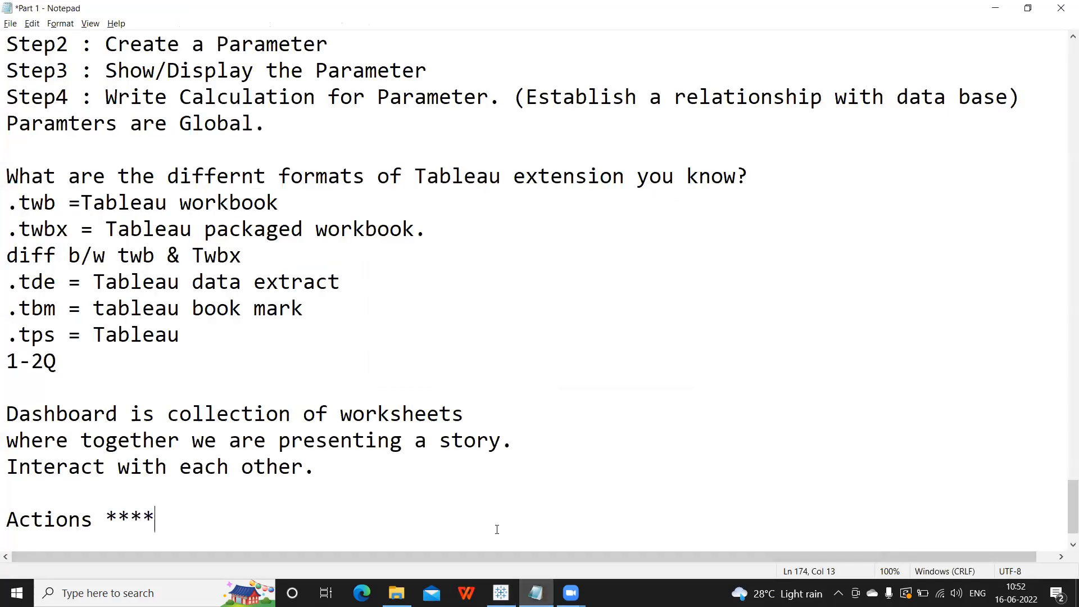
Under Actions, list 1. Filter Action, 2. URL Action, 3. Highlight Action, 4. Go to sheet.
key("Return")
type("1. ")
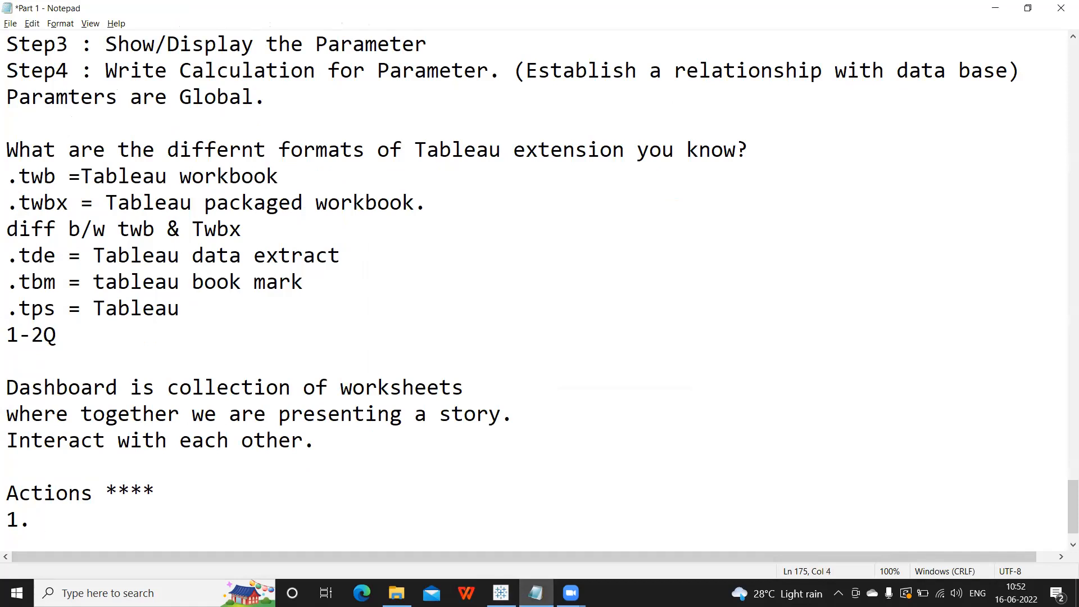
type("Filter Action")
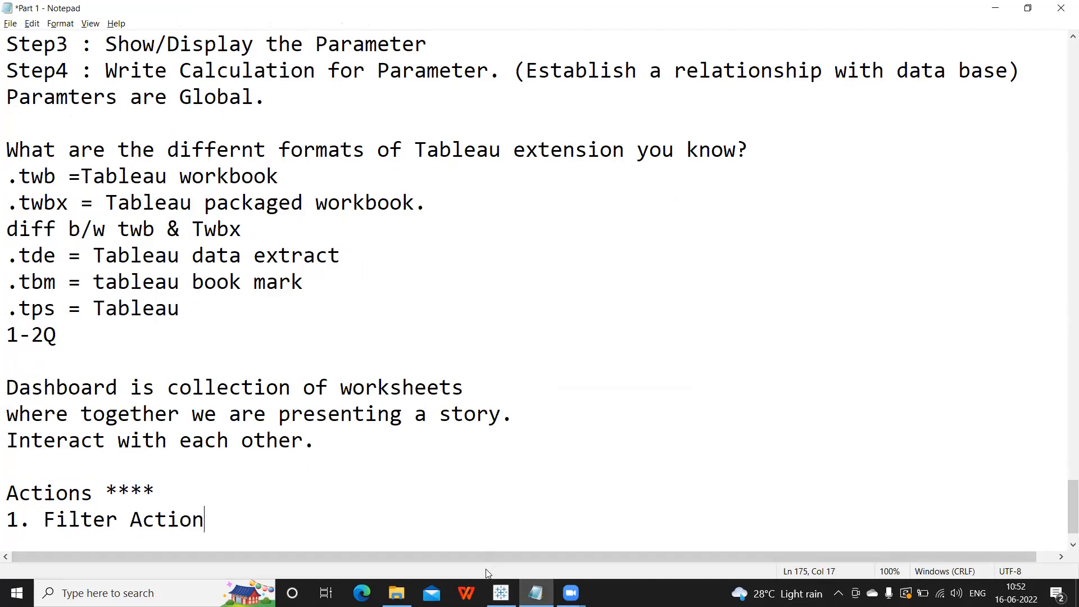
key("Return")
type("2. UR")
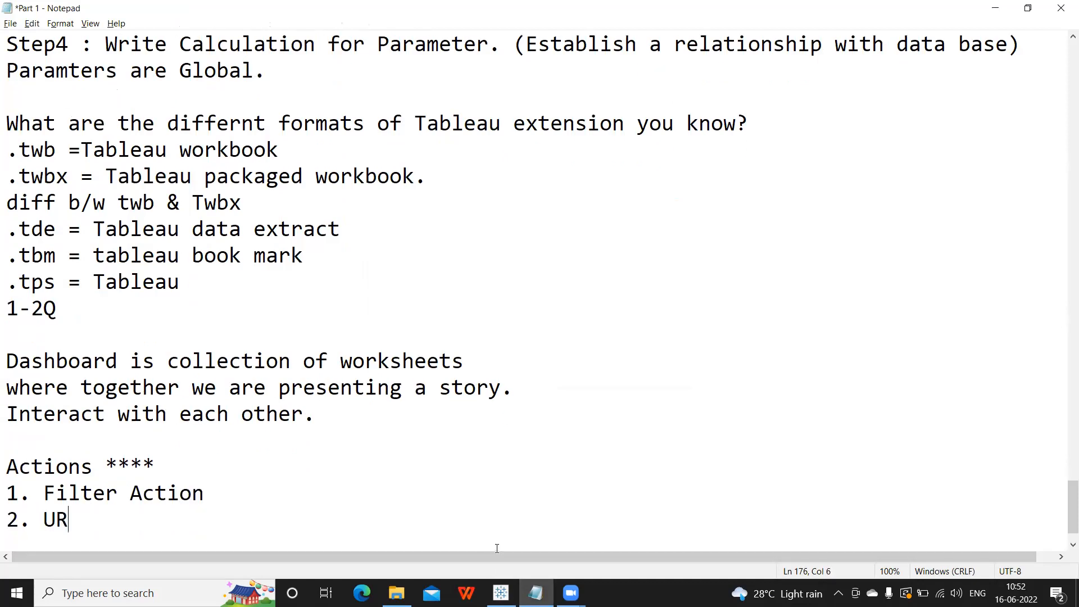
type("L Action")
key("Return")
type("3. H")
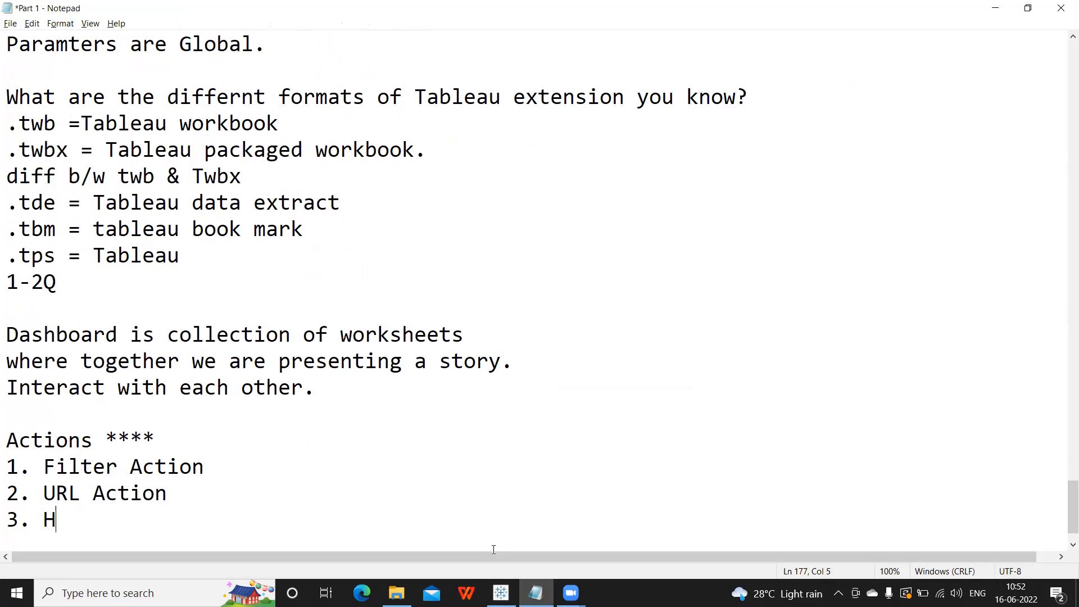
type("ighlight Action")
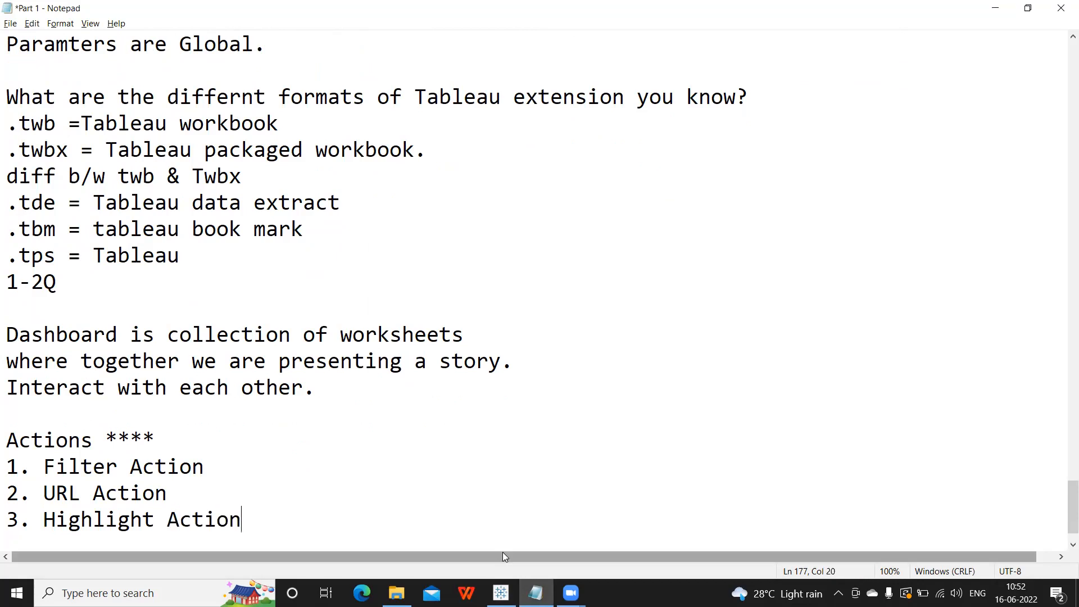
key("Return")
type("4")
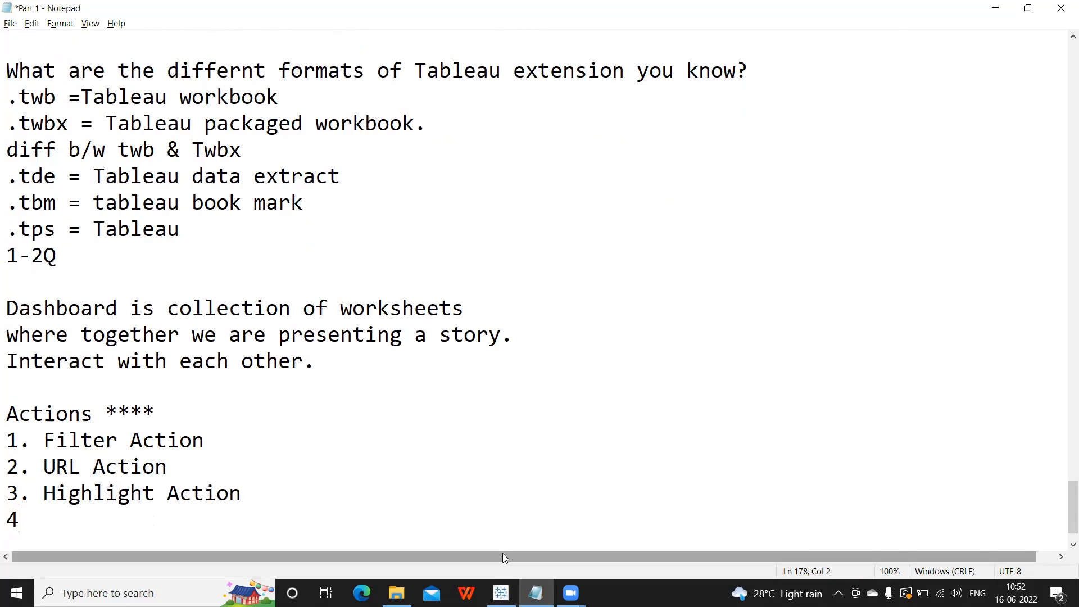
type(". Go to sheet")
Add '5. Change Set values' and '6. Change parameter Values', then select the whole list.
key("Return")
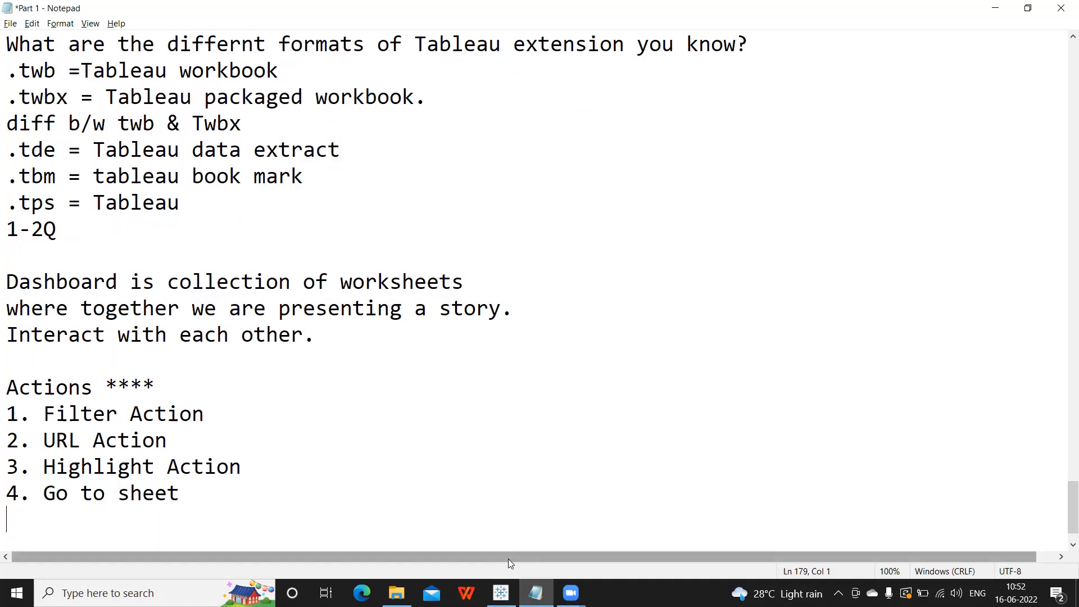
type("5. C")
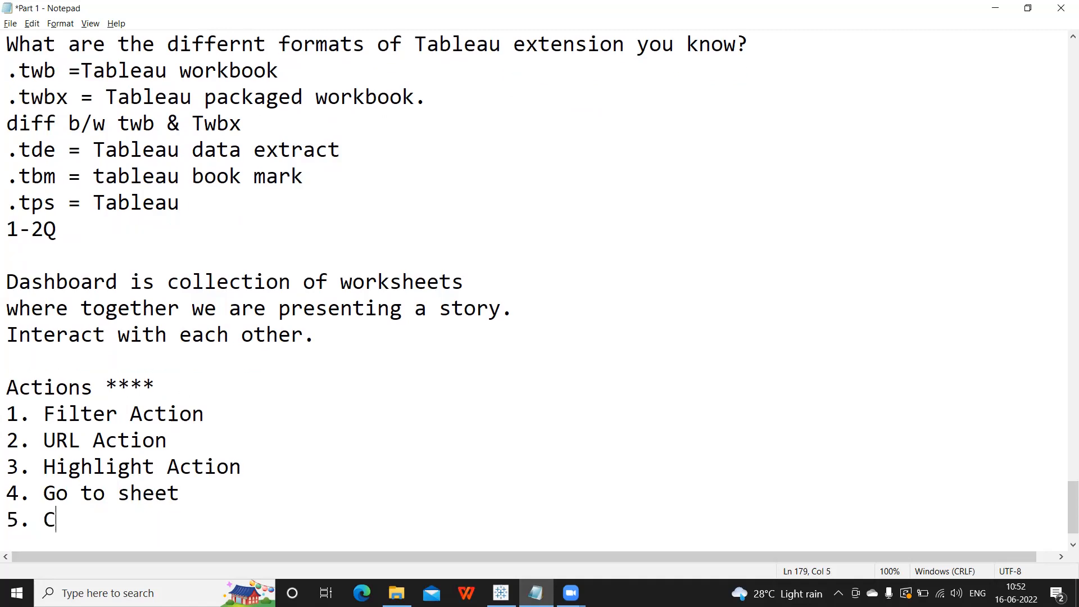
type("hange Set va")
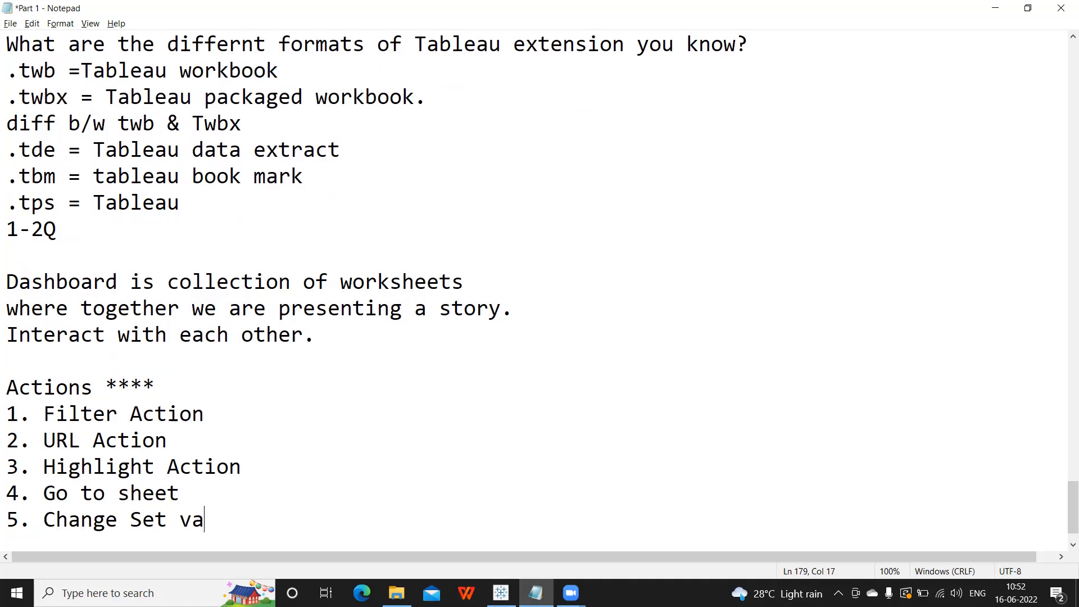
type("lues")
key("Return")
type("6. ")
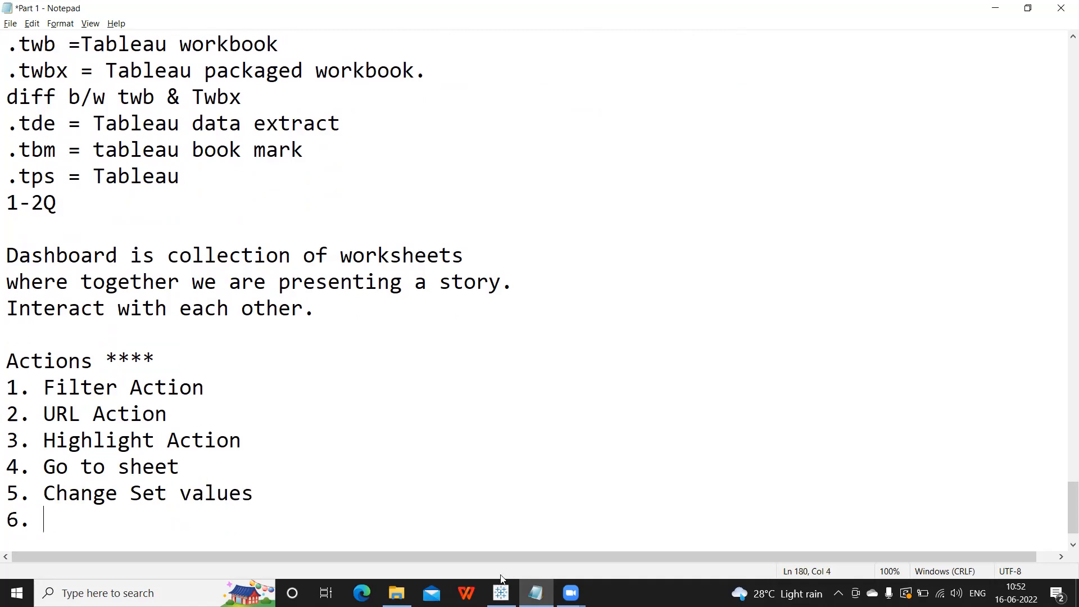
type("Change paraemt")
mouse_move(497, 590)
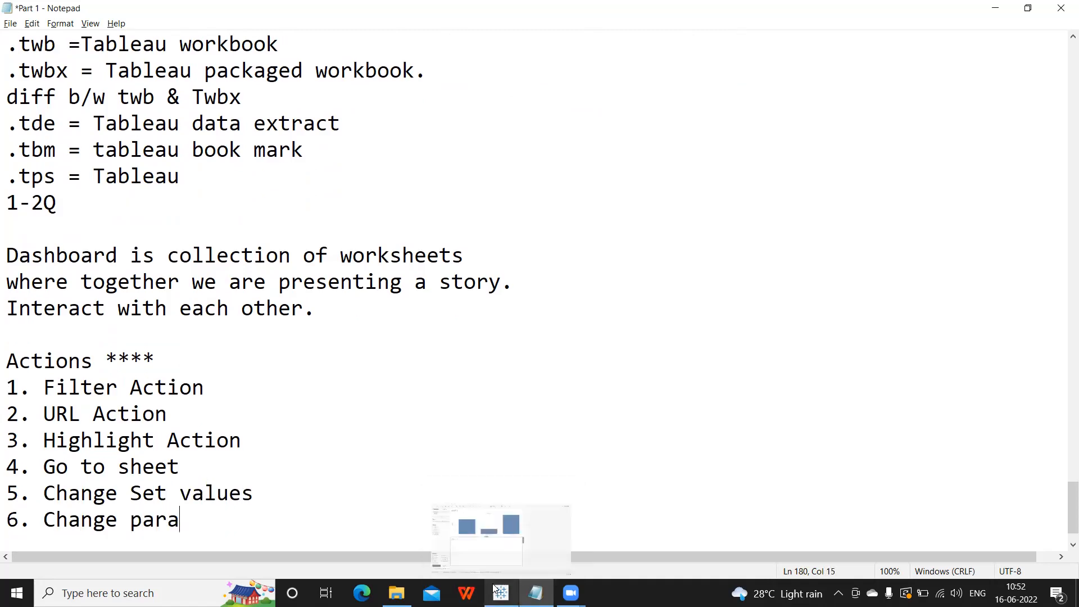
key("BackSpace")
key("BackSpace")
key("BackSpace")
type("m")
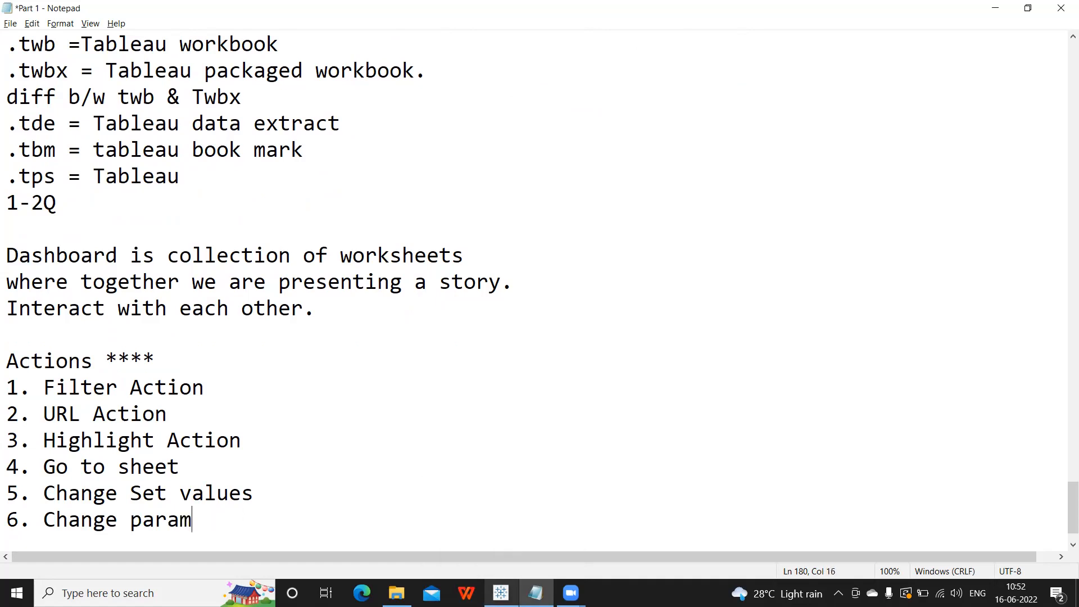
type("eter Values")
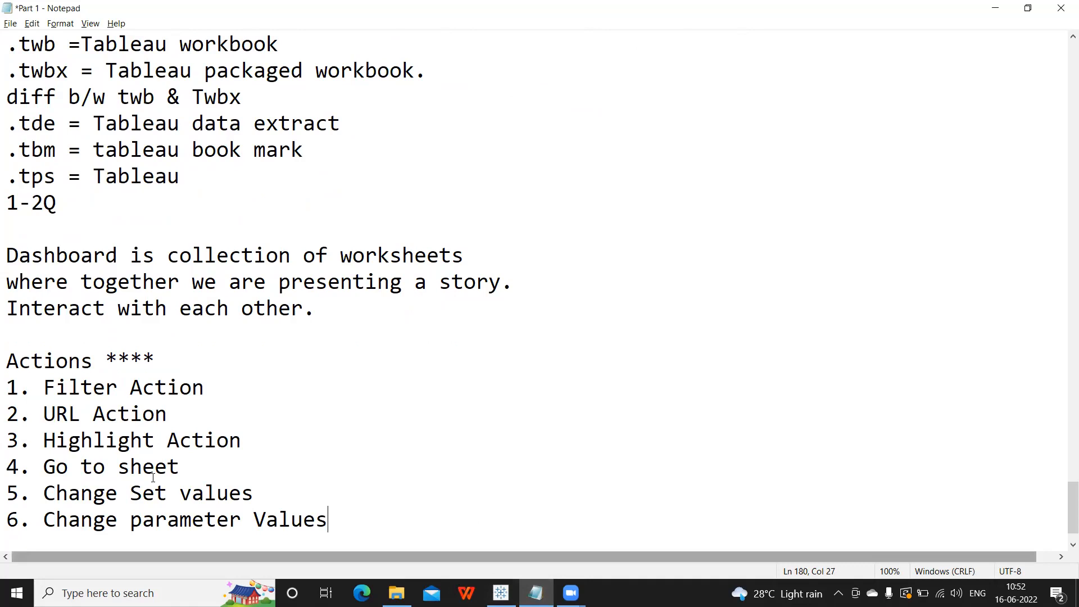
left_click_drag(5, 356, 499, 516)
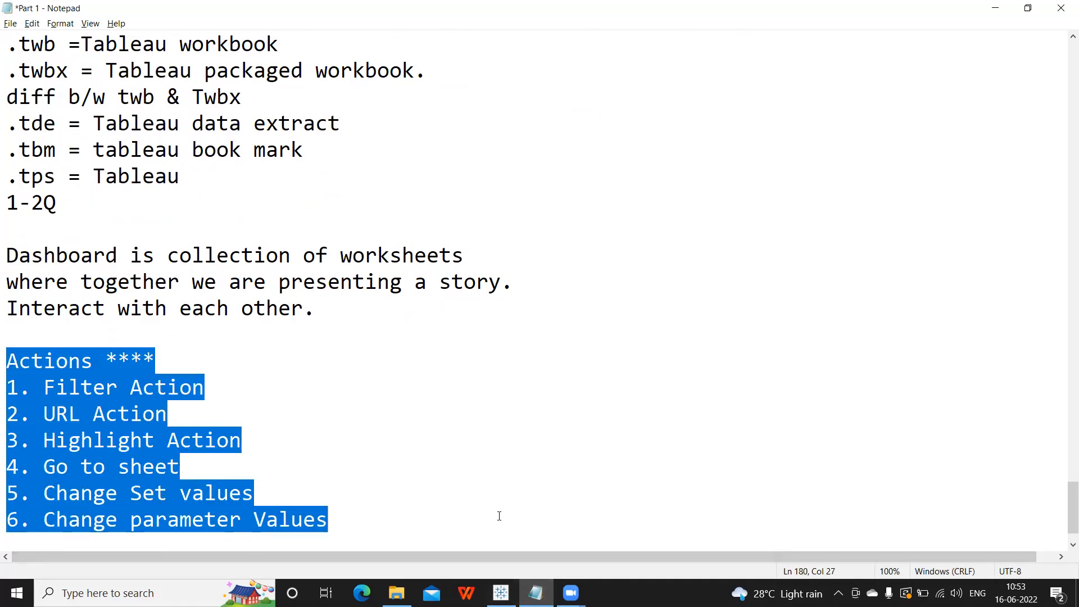
Highlight various lines and words in the action list while reviewing it.
left_click(356, 493)
left_click_drag(349, 517, 8, 370)
left_click(78, 389)
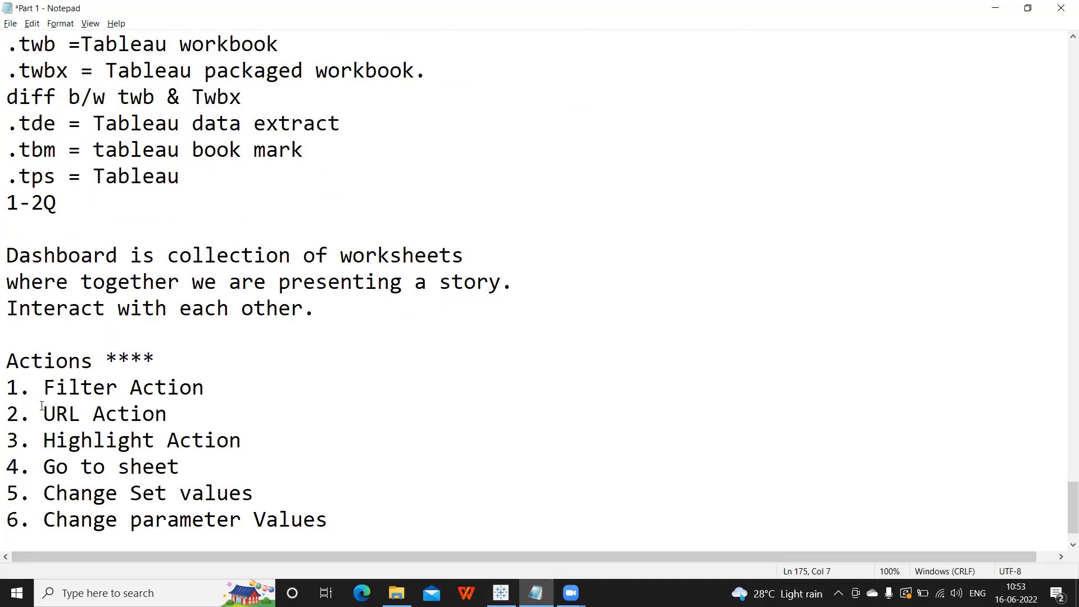
left_click_drag(6, 379, 313, 403)
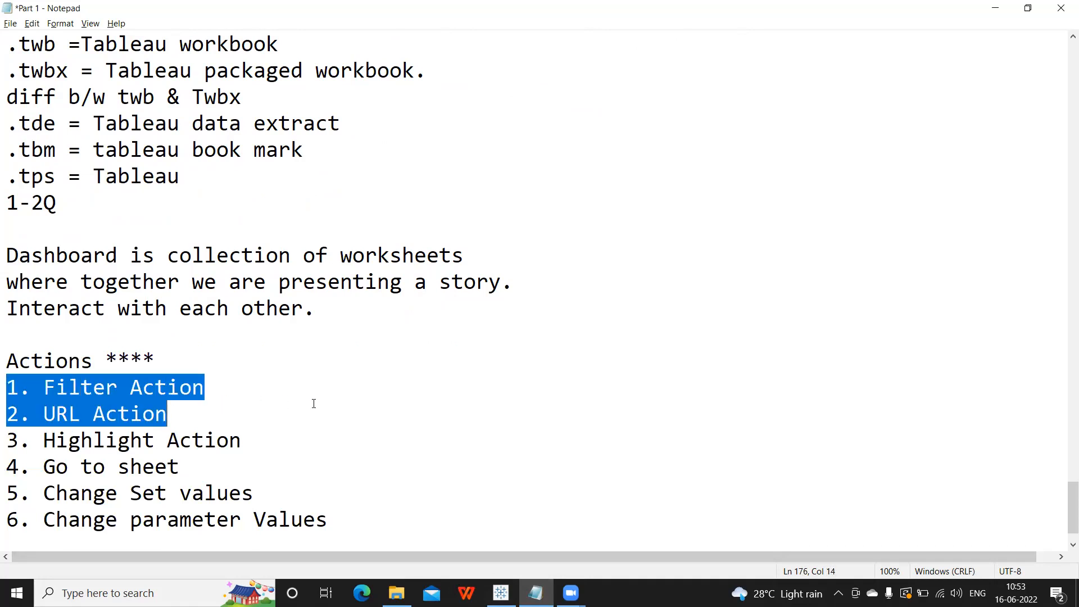
left_click(79, 398)
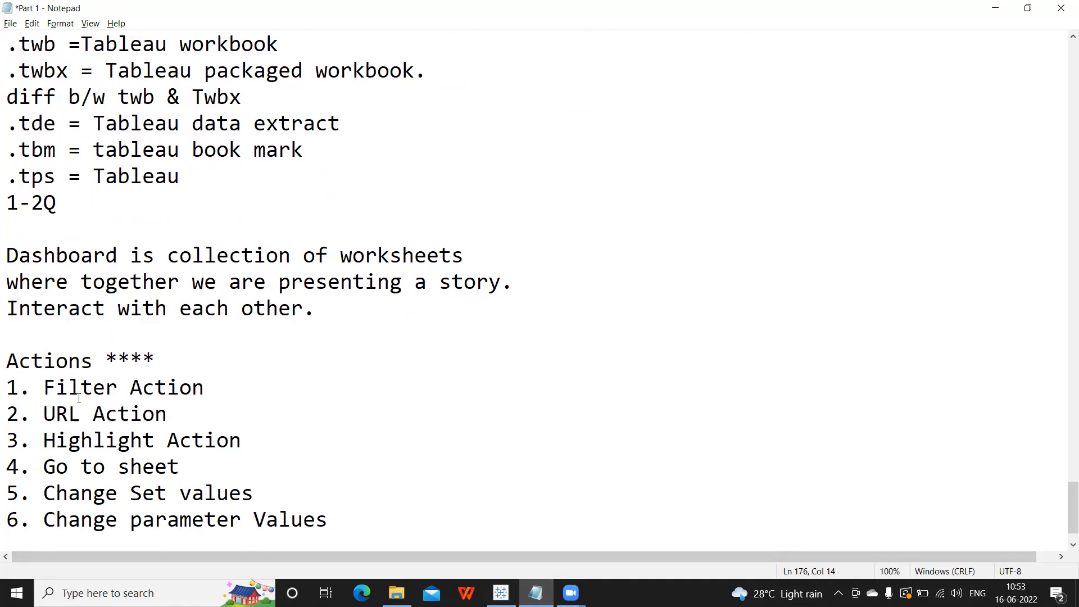
double_click(56, 390)
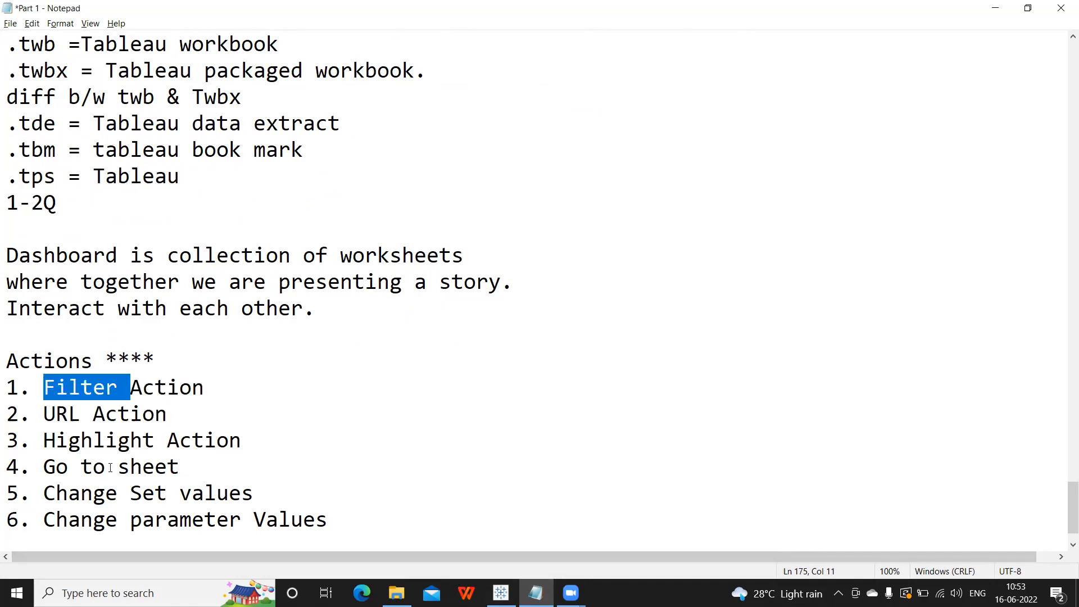
double_click(110, 467)
left_click(117, 496)
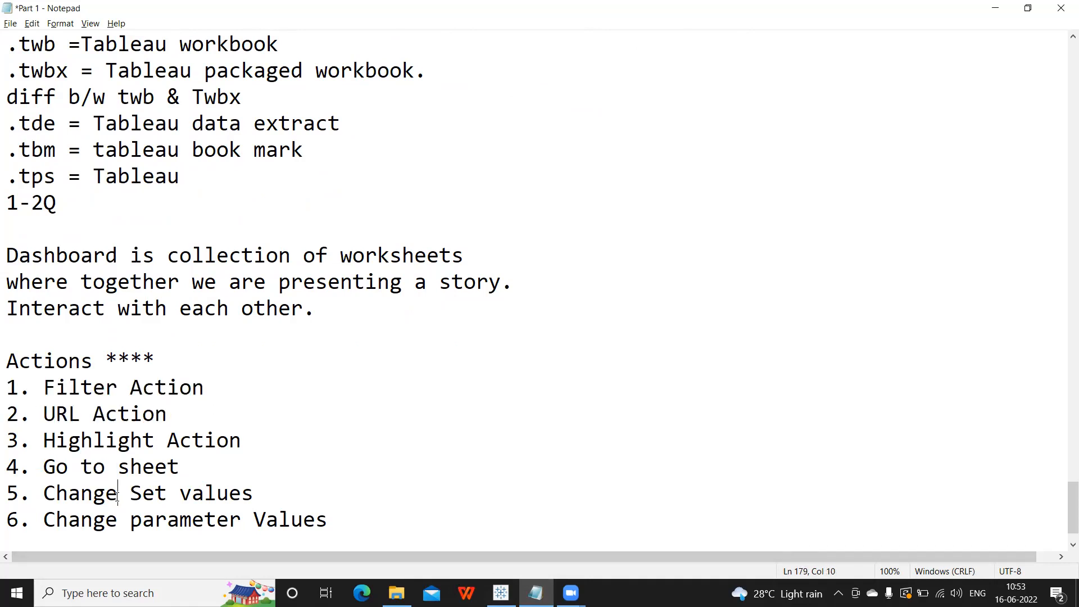
double_click(117, 496)
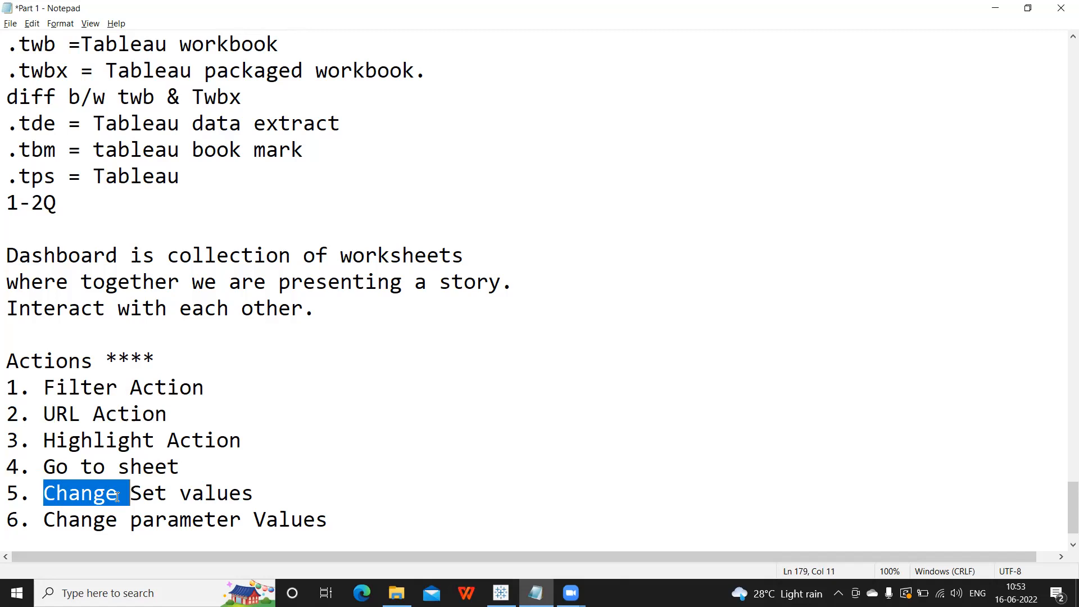
Append ***** to Filter Action and **** to URL Action and Go to sheet.
left_click(235, 391)
type("*****")
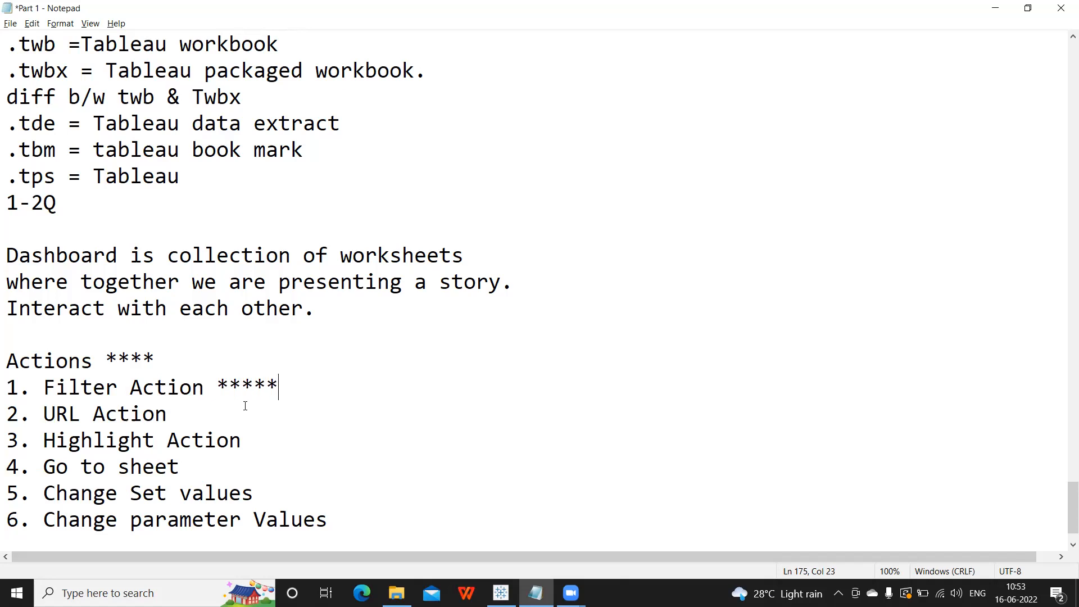
left_click(234, 411)
type("****")
left_click(209, 456)
type("****")
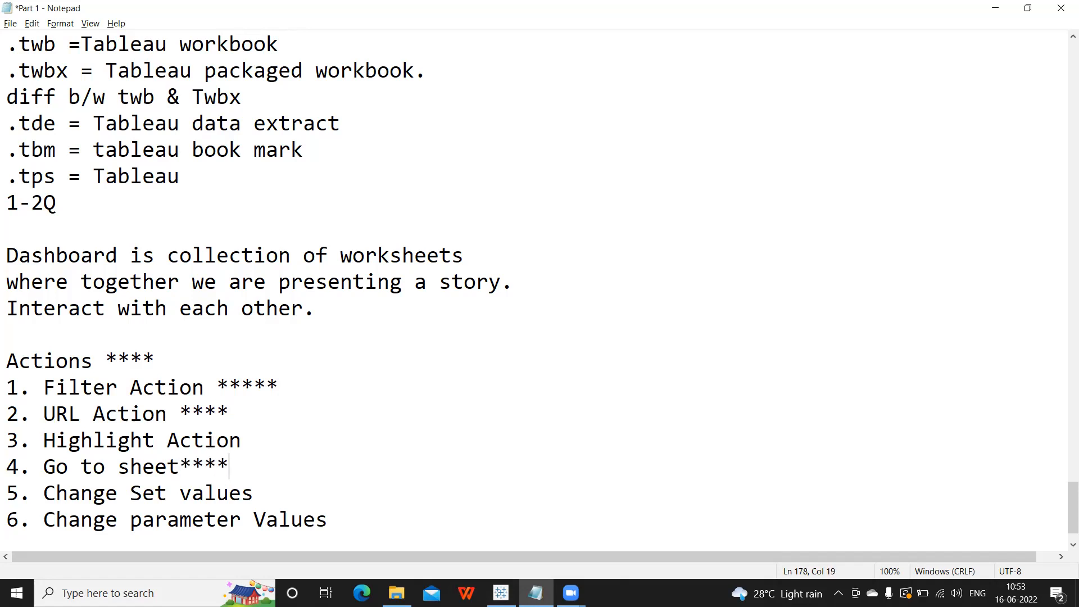
Append ***** to Change Set values and **** to Change parameter Values.
left_click(272, 492)
type("*****")
left_click(361, 513)
type("****")
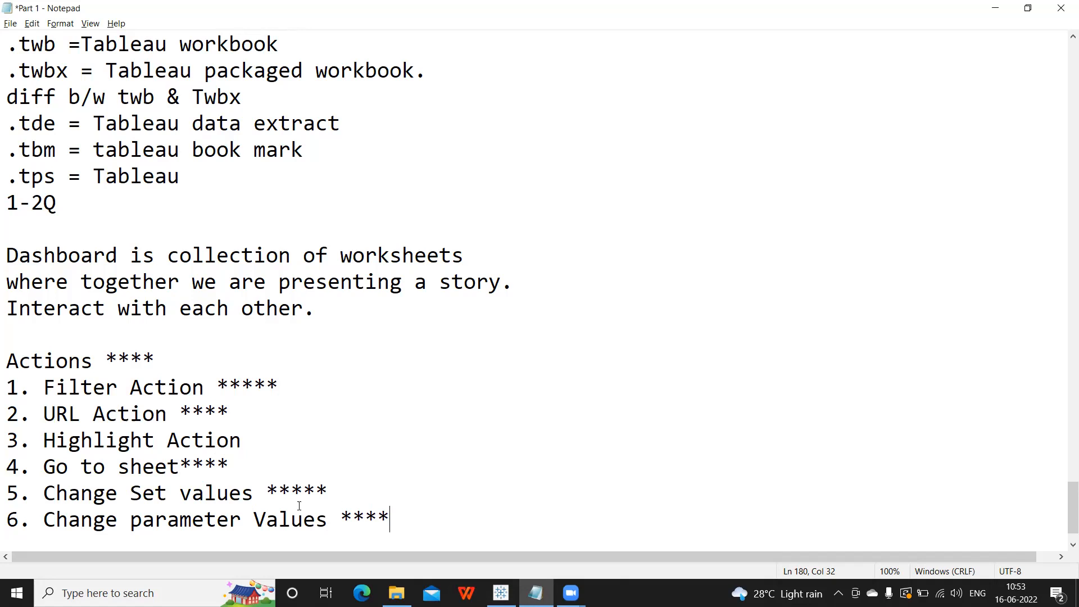
left_click_drag(6, 366, 490, 562)
left_click(501, 592)
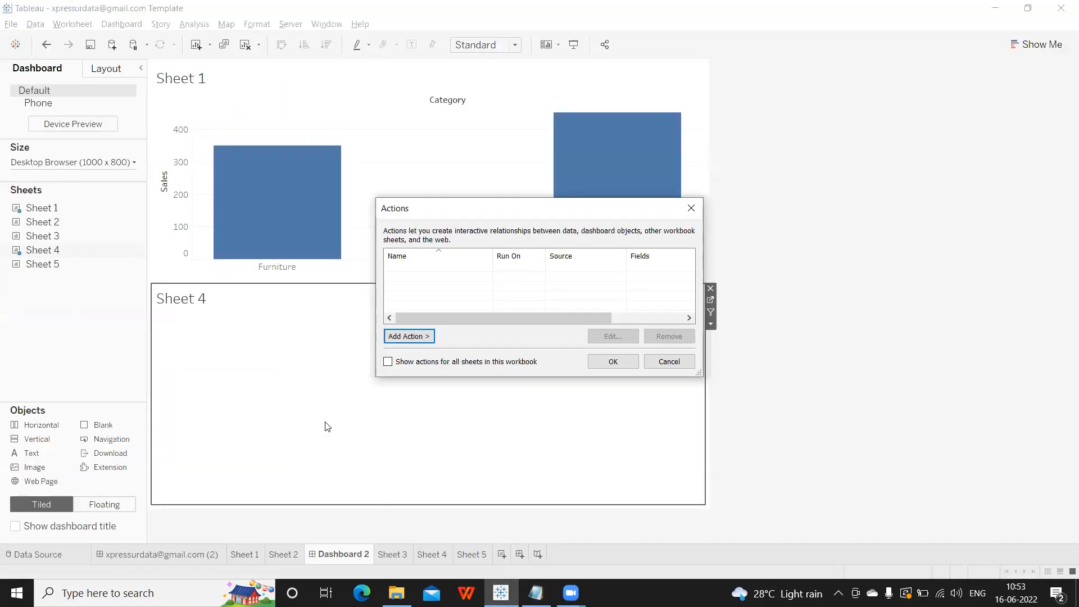
Close Tableau's Actions dialog without adding an action and return to the Notepad notes.
left_click(693, 211)
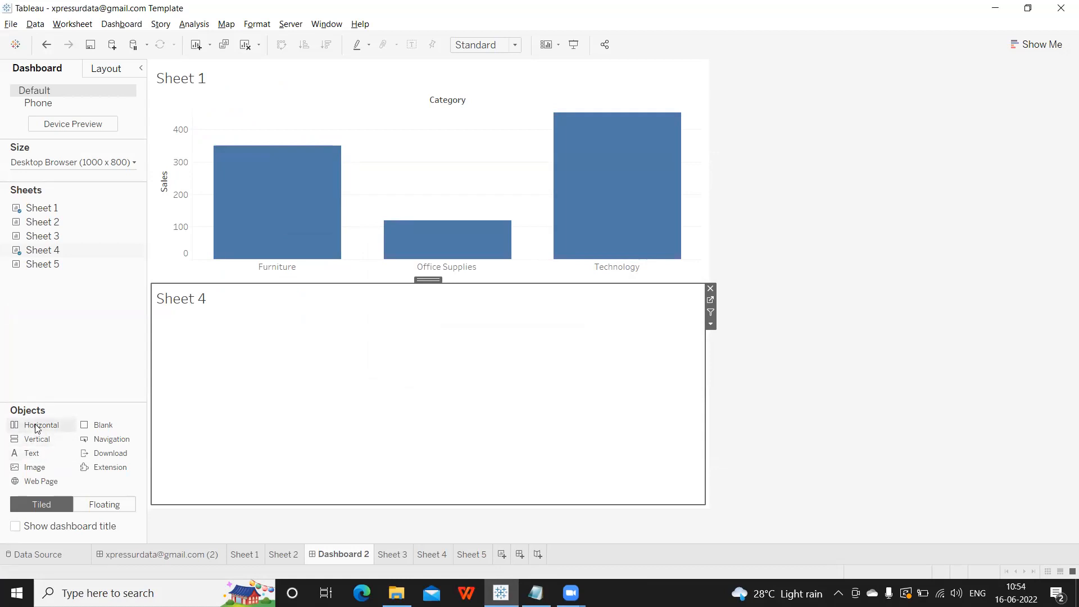
key("alt+Tab")
left_click(412, 518)
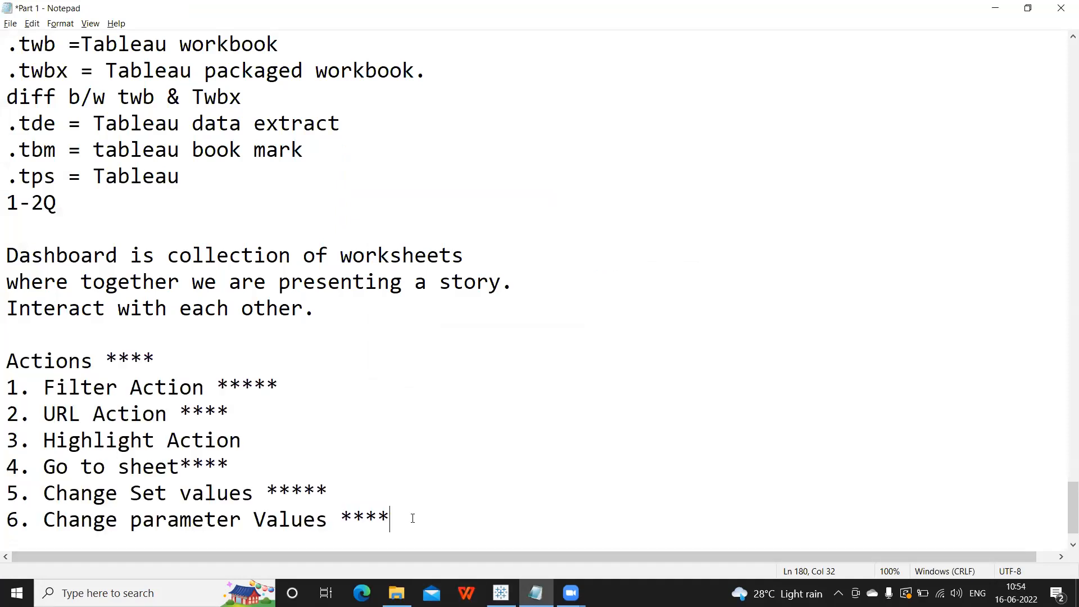
Add an 'Objects in Dashboard' heading below the actions list.
key("Return")
key("Return")
type("Objects in DAshb")
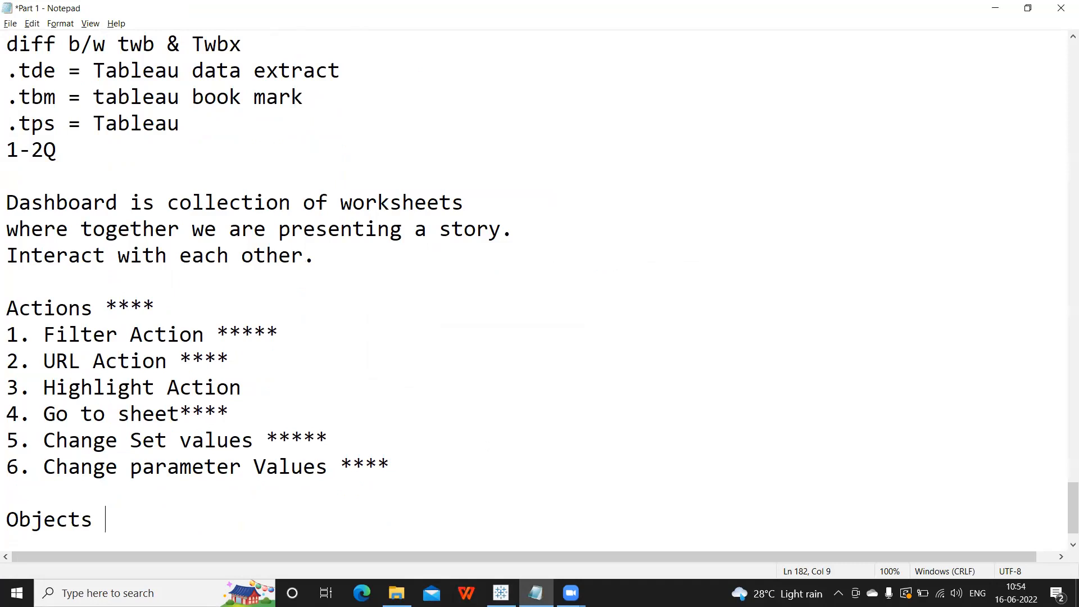
key("BackSpace")
key("BackSpace")
key("BackSpace")
key("BackSpace")
type("ashboard")
key("Return")
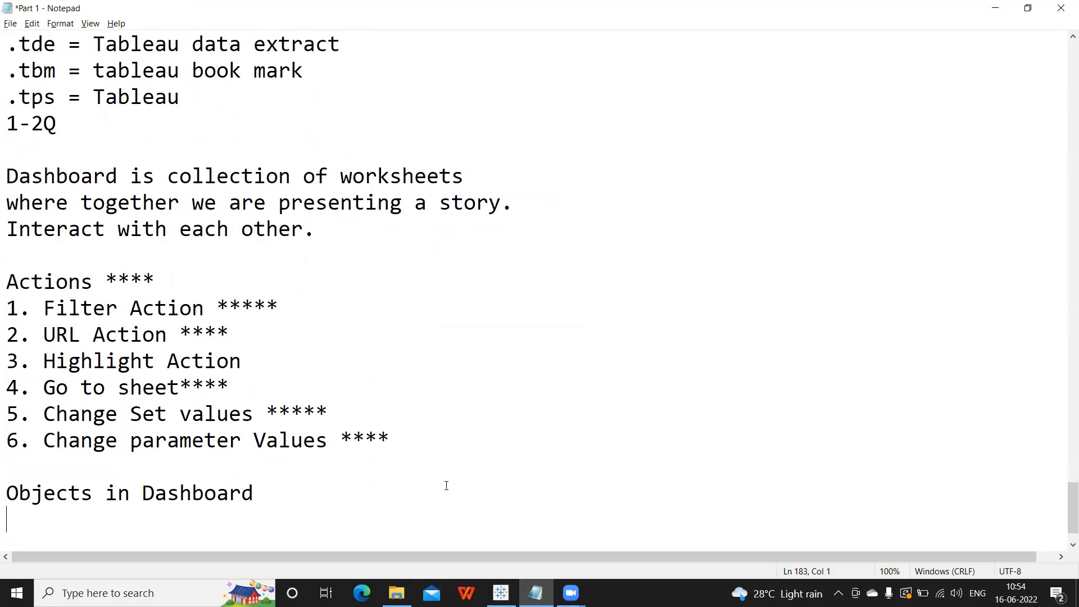
key("Return")
key("BackSpace")
Write the question 'Container is an object of ?' under the heading.
type("C")
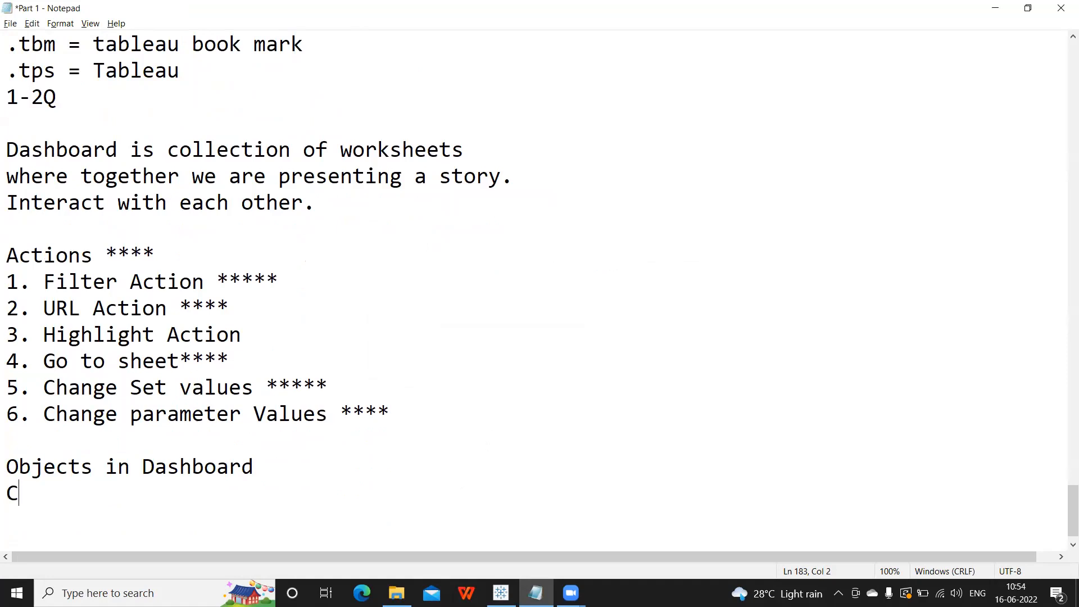
type("ontainer is")
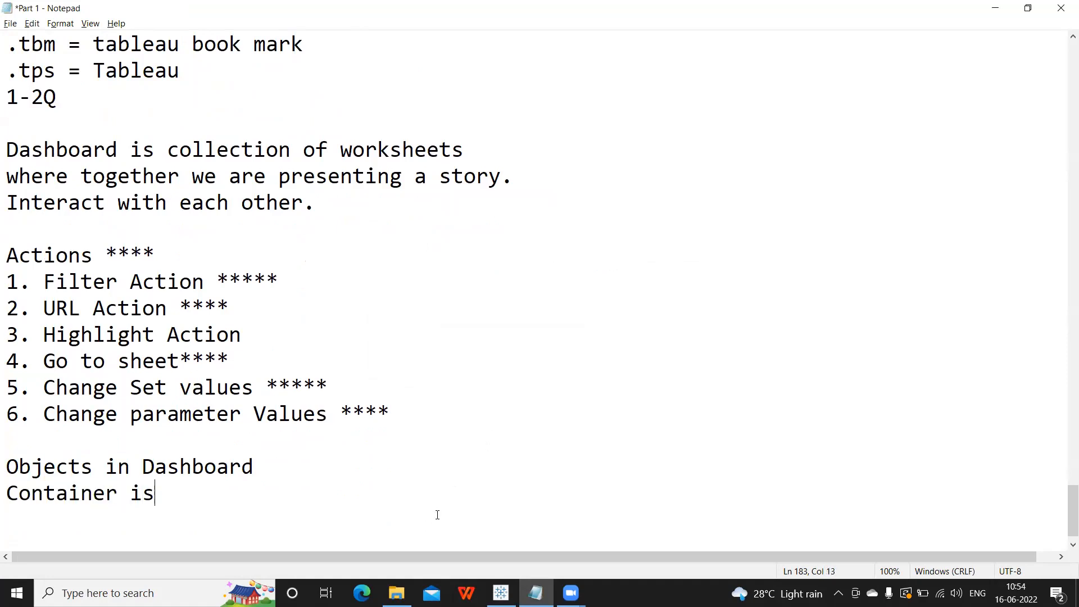
type(" an object")
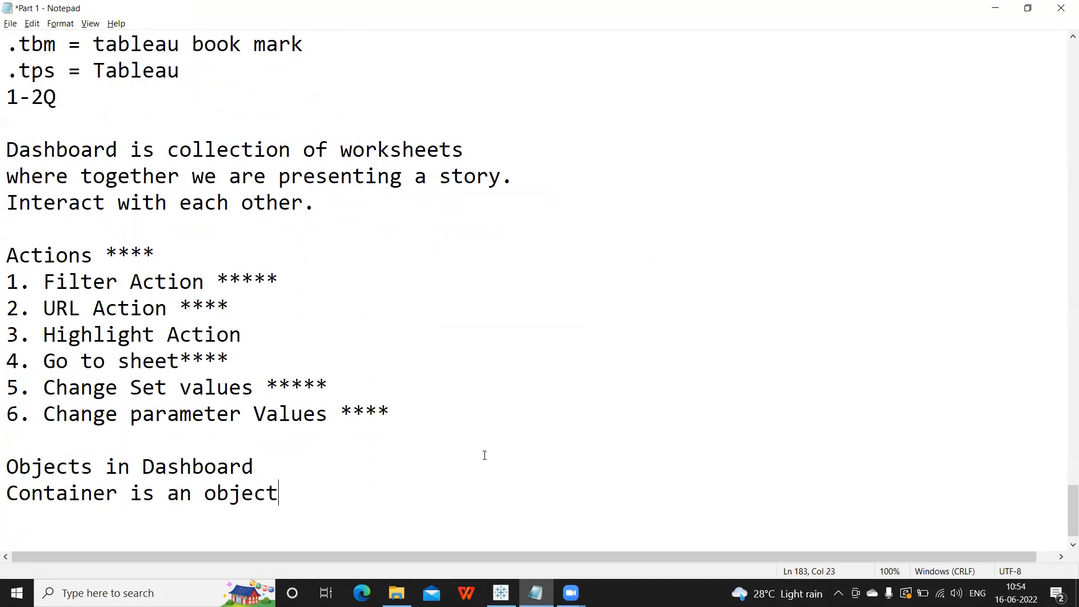
type(" of Wrok")
key("BackSpace")
key("BackSpace")
key("BackSpace")
type("orksheet, ")
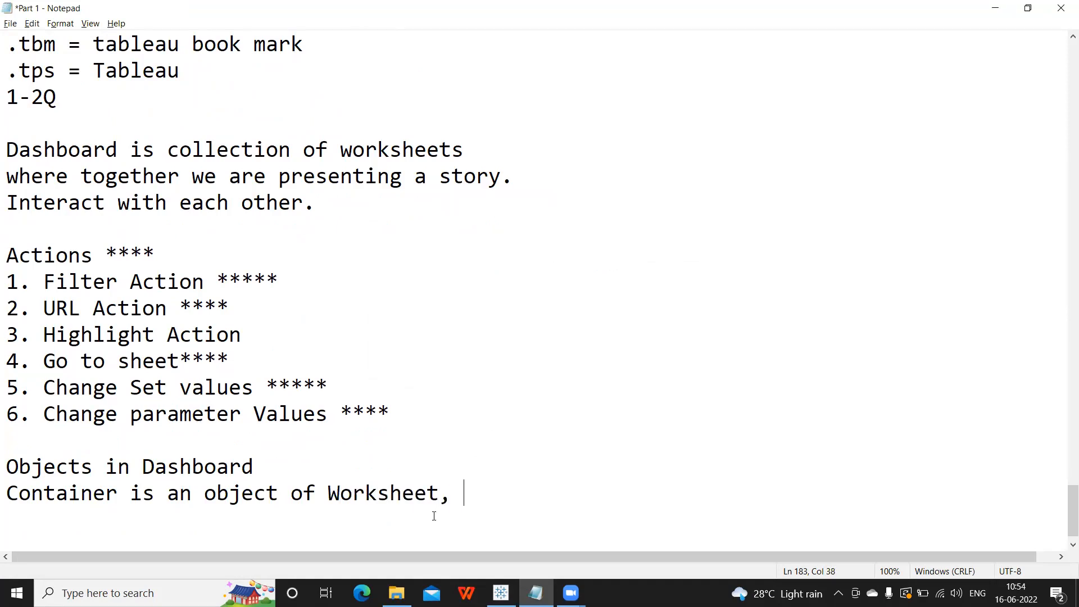
type("Dashboard")
key("BackSpace")
key("BackSpace")
key("BackSpace")
key("BackSpace")
key("BackSpace")
key("BackSpace")
key("BackSpace")
key("BackSpace")
key("BackSpace")
key("BackSpace")
key("BackSpace")
key("BackSpace")
key("BackSpace")
key("BackSpace")
key("BackSpace")
key("BackSpace")
key("BackSpace")
key("BackSpace")
key("BackSpace")
key("BackSpace")
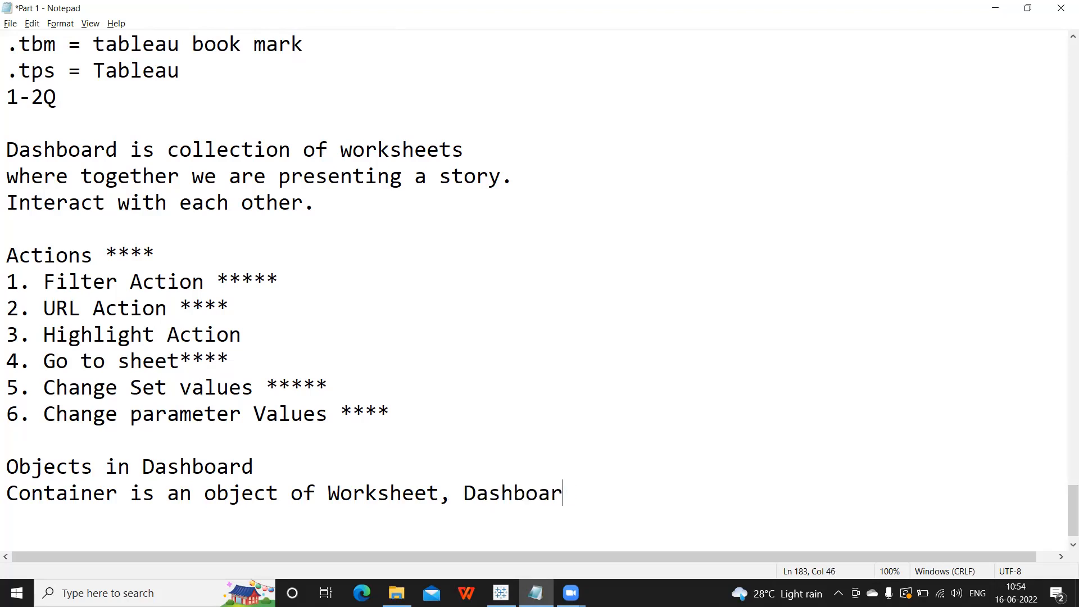
type("?")
key("Return")
List answer options a. Worksheet, b. Dashboard and c. Story point.
type("a.")
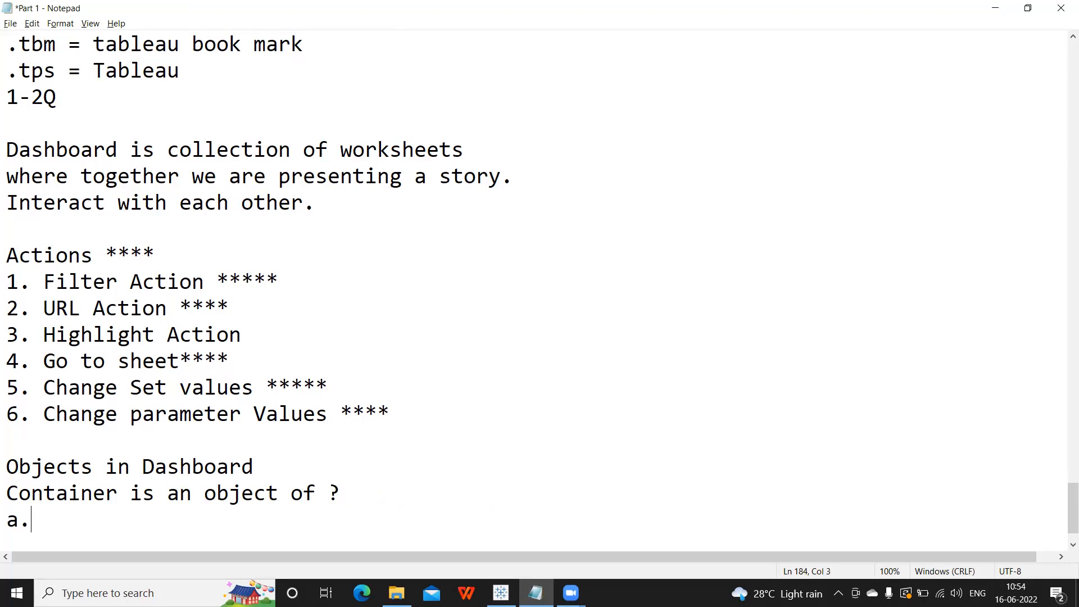
type(" Worksheet")
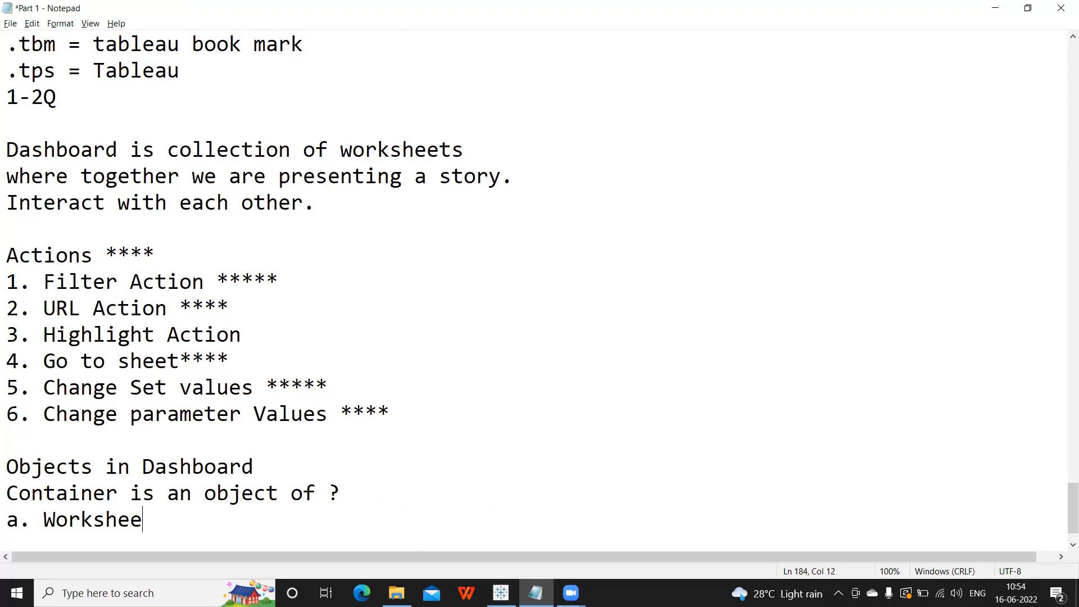
key("Return")
mouse_move(397, 591)
type("b. C")
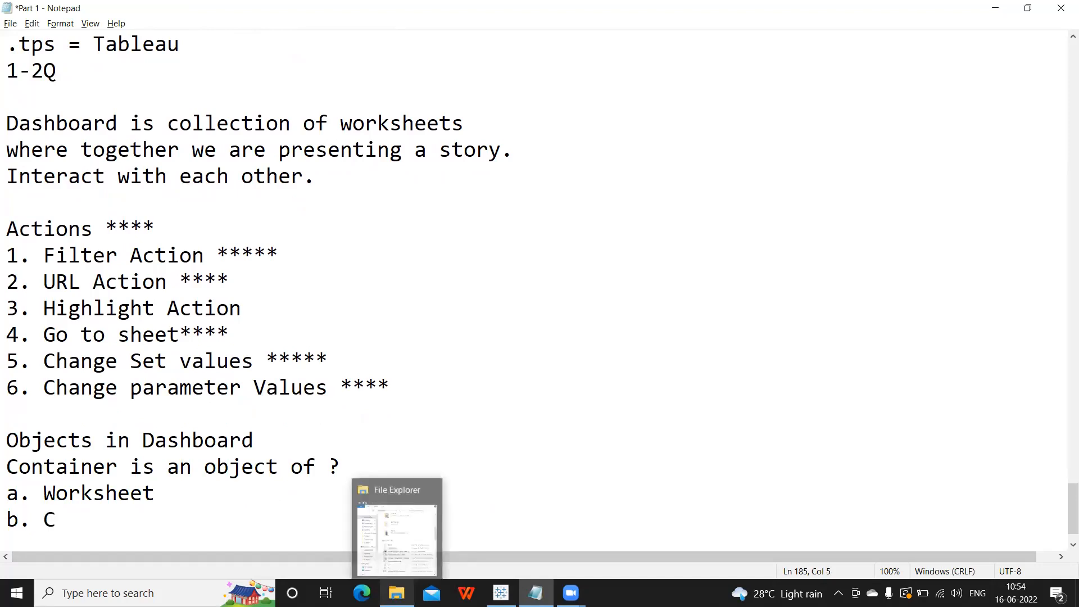
key("BackSpace")
type("Dashboard")
key("Return")
type("c.")
type("tor")
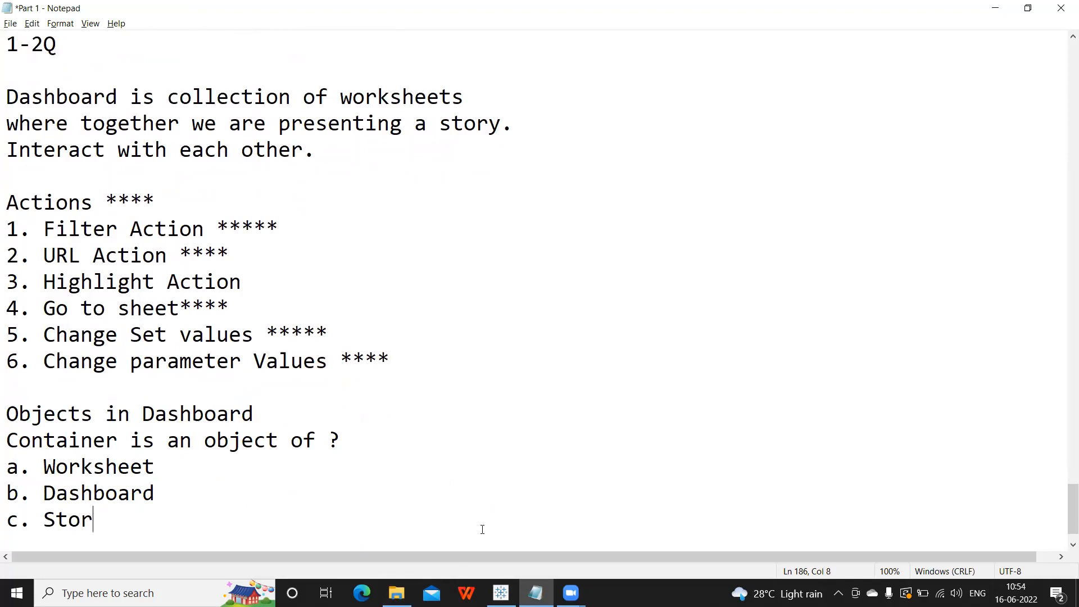
type("y point")
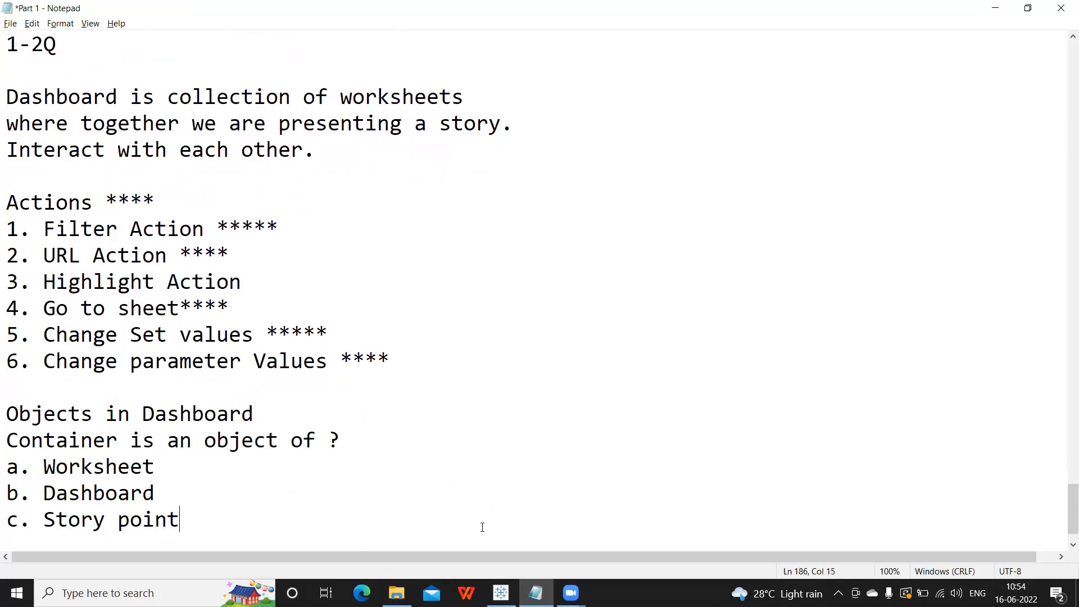
Add option 'd. All?' and select the whole Objects in Dashboard question.
key("Return")
type("d. All?")
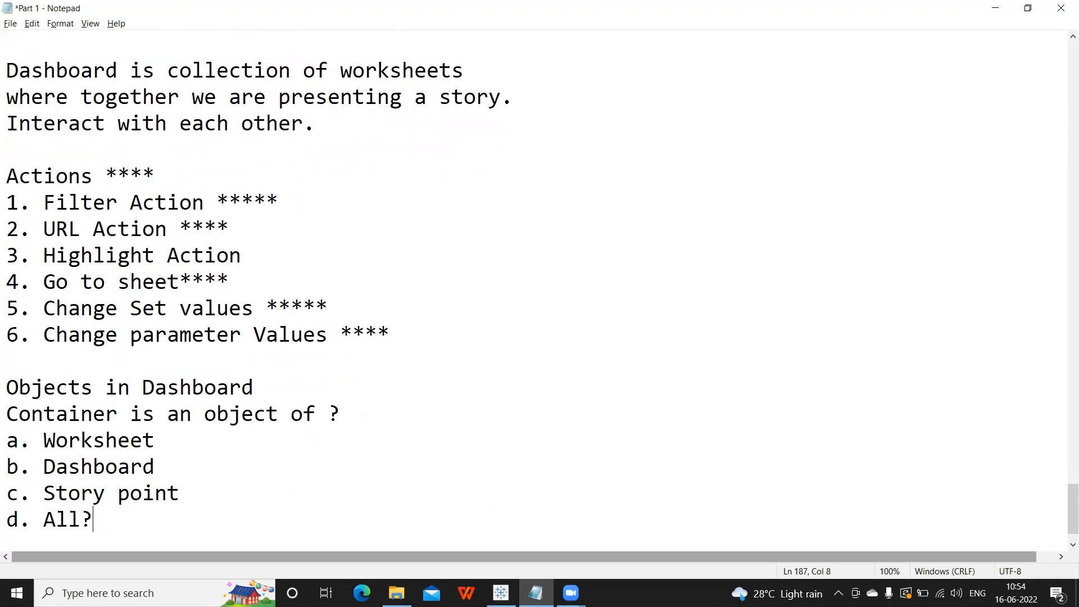
key("Return")
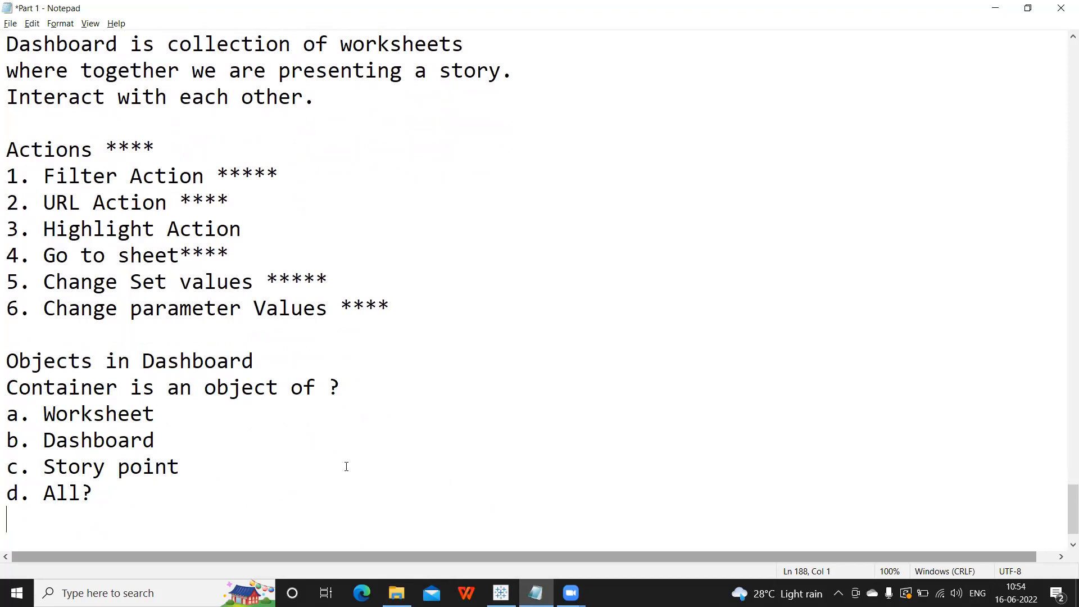
left_click(108, 481)
left_click_drag(108, 481, 5, 361)
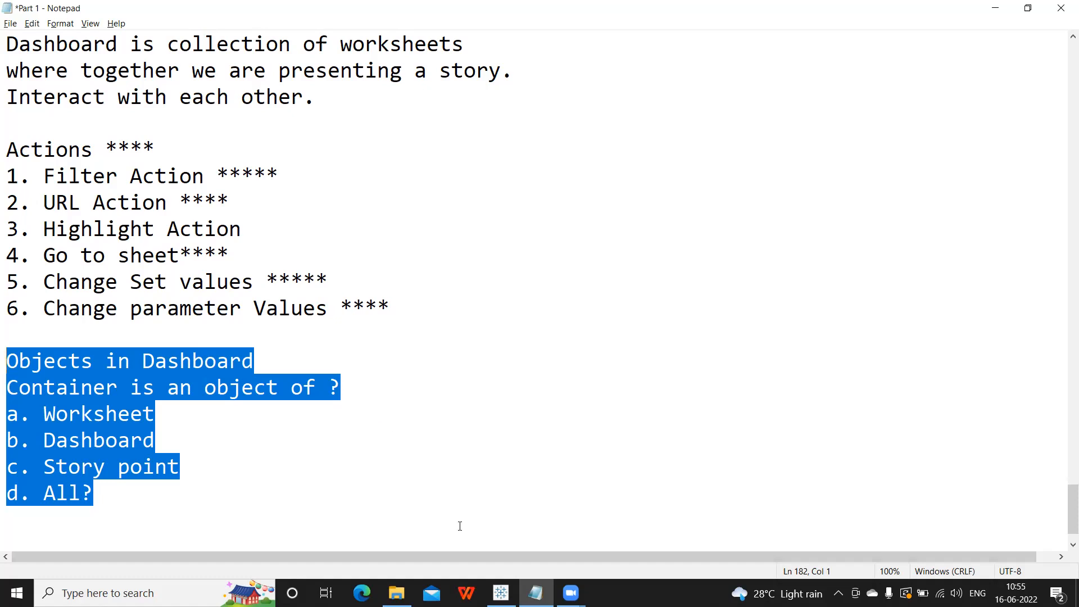
left_click(501, 593)
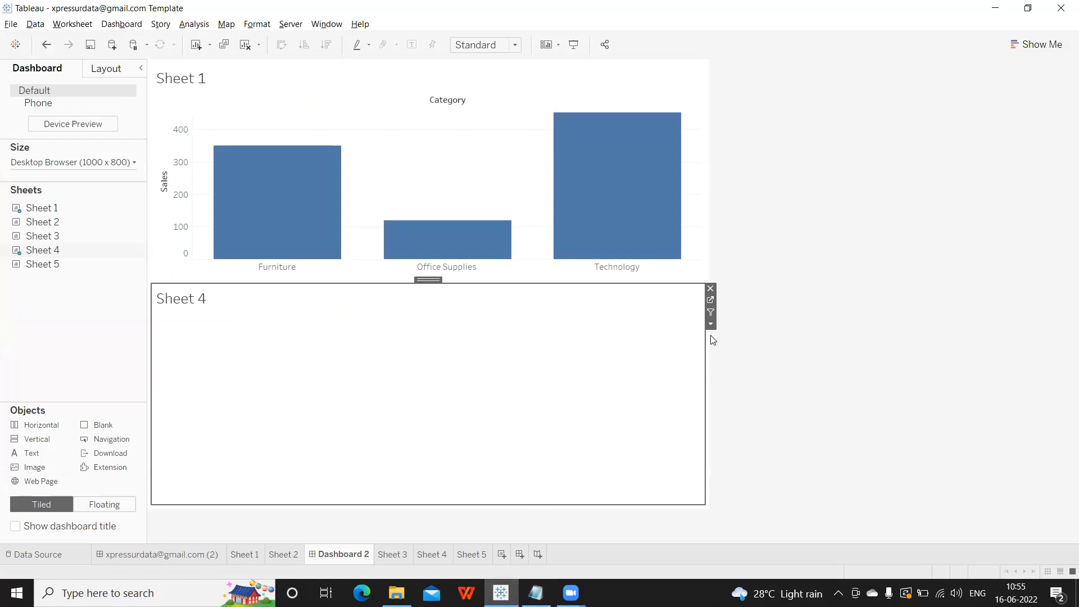
Remove Sheet 4 and Sheet 1 from Dashboard 2, then place Sheet 1 back tiled.
left_click(710, 289)
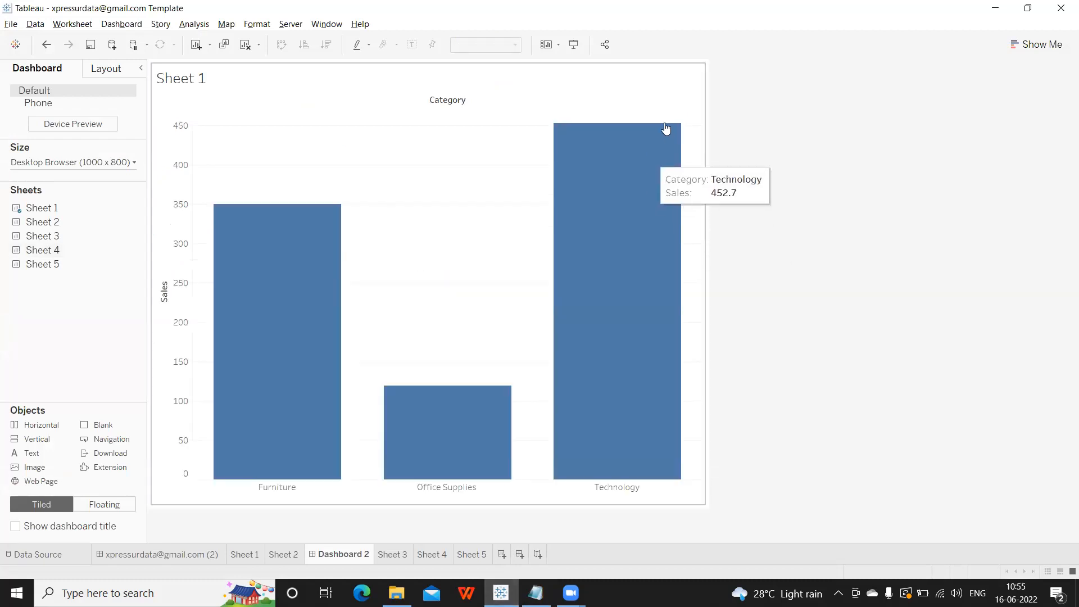
left_click(669, 79)
left_click(710, 66)
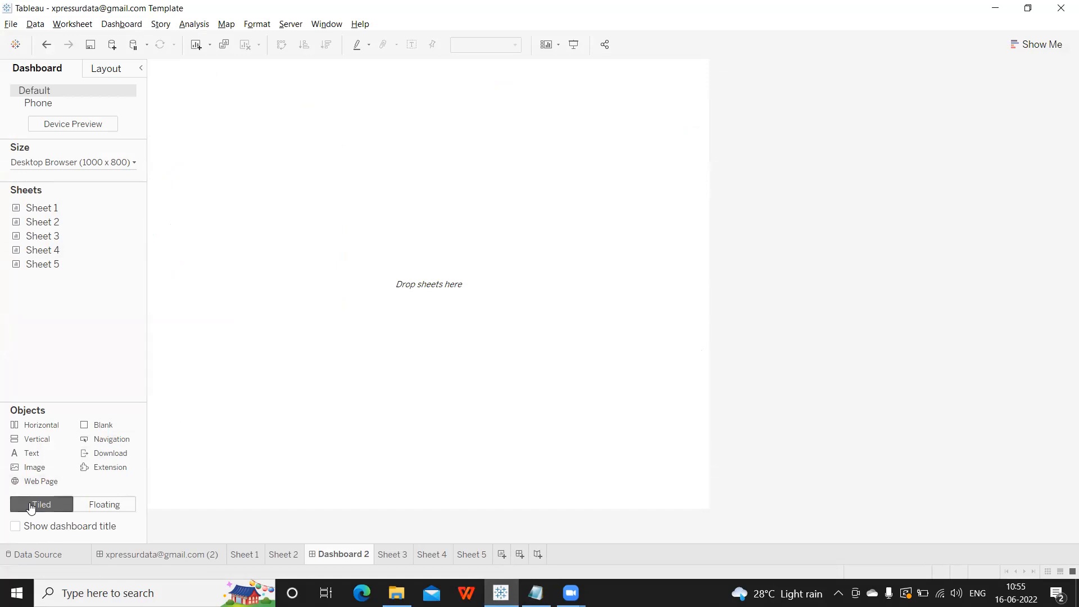
left_click(86, 505)
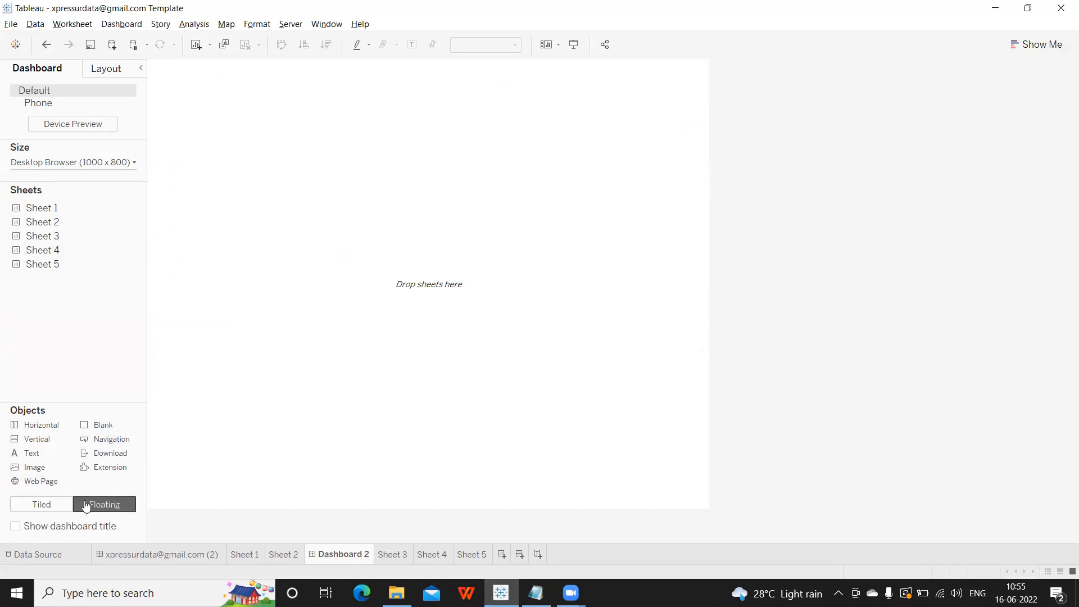
left_click(48, 504)
mouse_move(8, 256)
left_click_drag(42, 208, 258, 175)
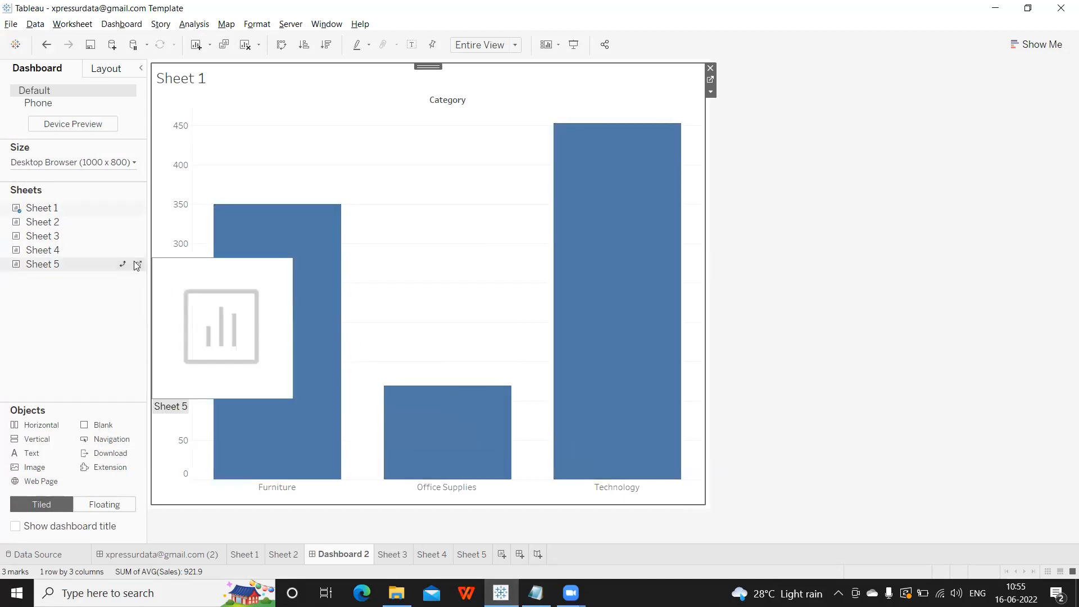
Add Sheets 2–5 around Sheet 1, then undo until the dashboard is empty.
left_click_drag(45, 222, 255, 246)
left_click_drag(56, 236, 535, 341)
left_click_drag(43, 250, 357, 427)
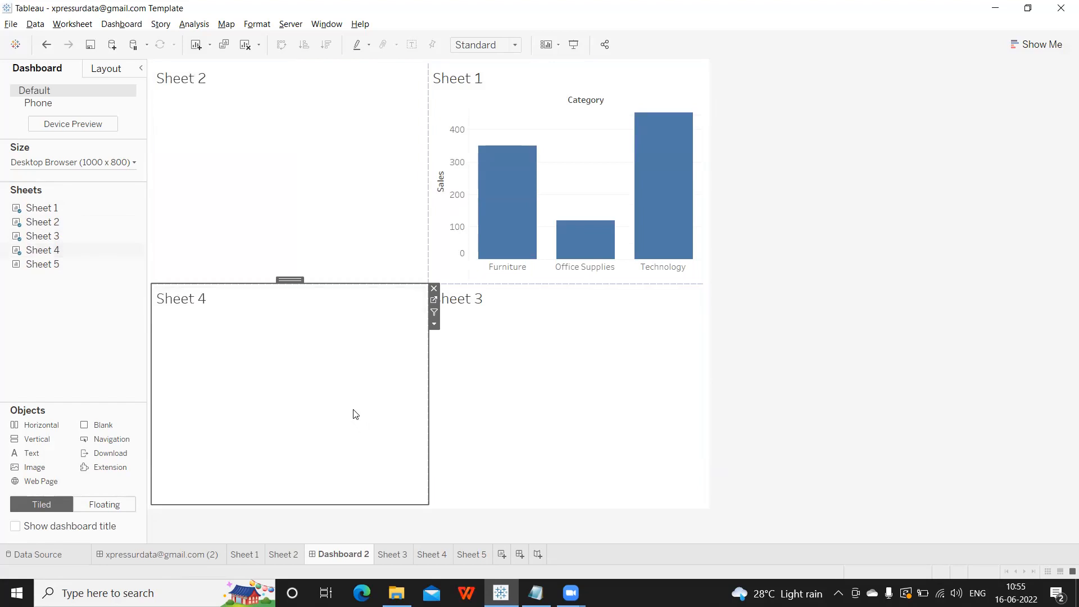
left_click_drag(60, 268, 469, 228)
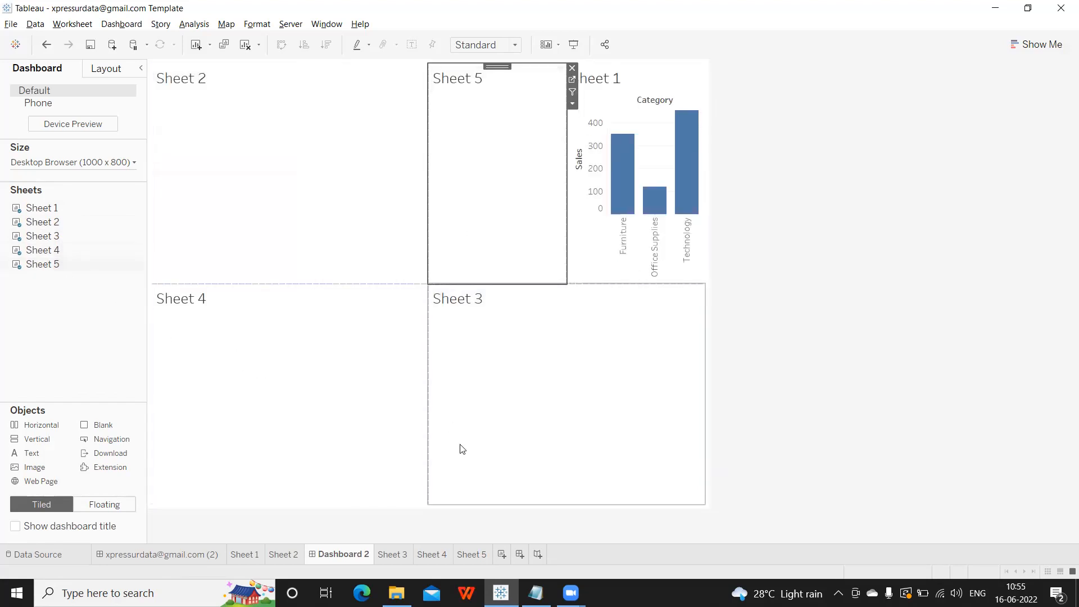
key("ctrl+z")
key("ctrl+z")
key("ctrl+z")
key("ctrl+z")
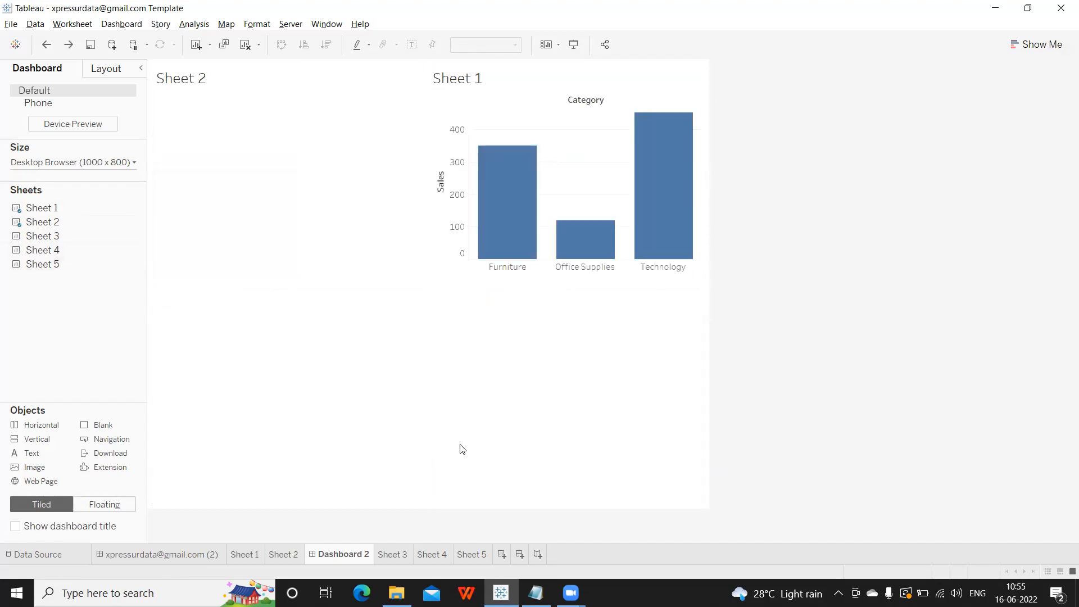
key("ctrl+z")
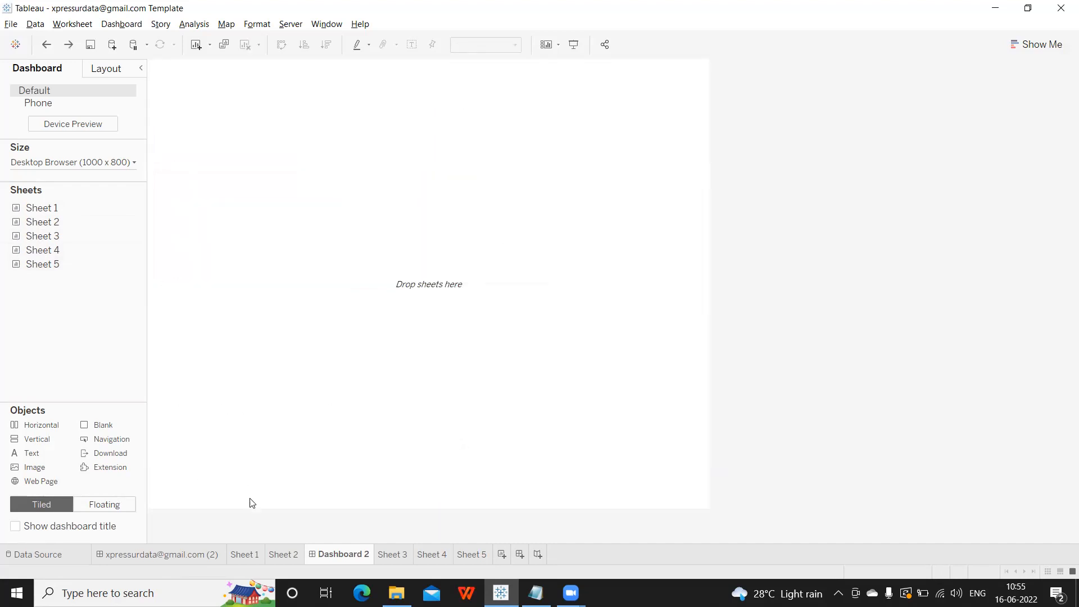
left_click(109, 508)
Place Sheet 1 as a floating chart and shade the dashboard background dark grey.
double_click(49, 221)
left_click_drag(57, 207, 185, 160)
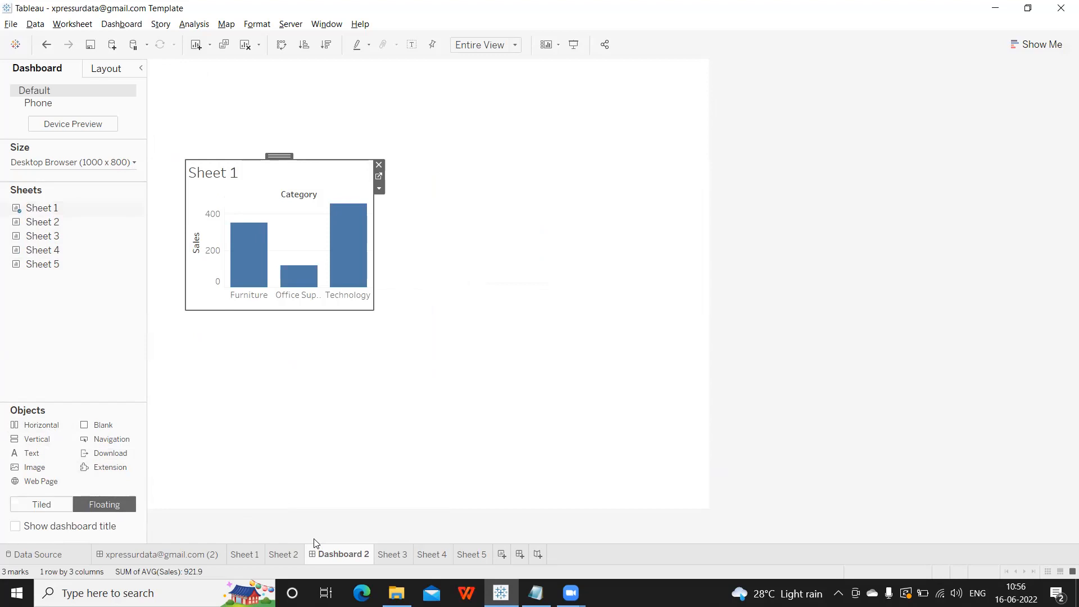
left_click(129, 24)
left_click(123, 108)
left_click(82, 111)
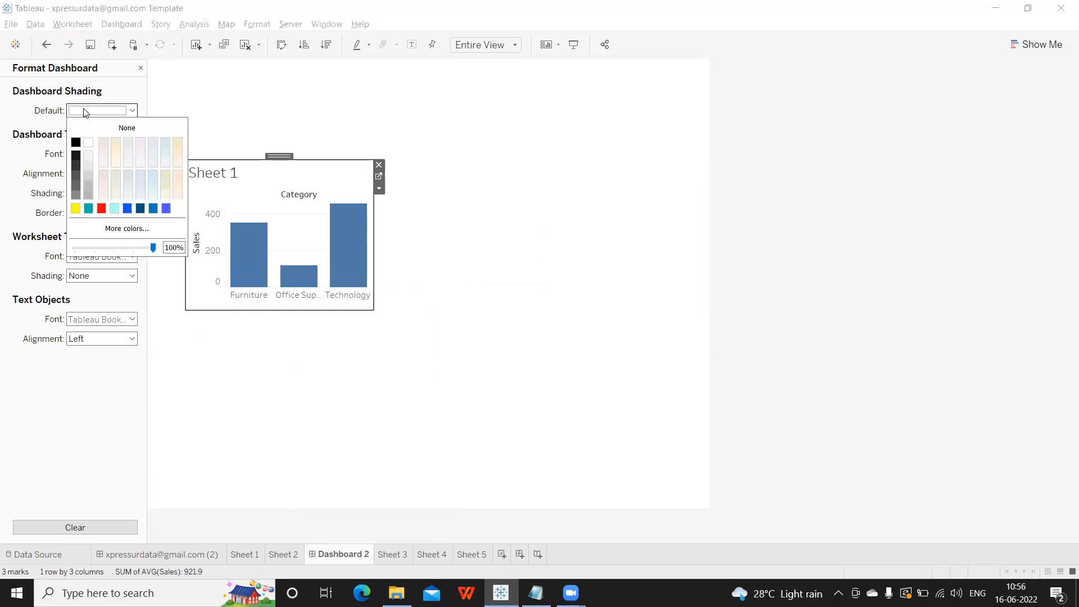
left_click(75, 174)
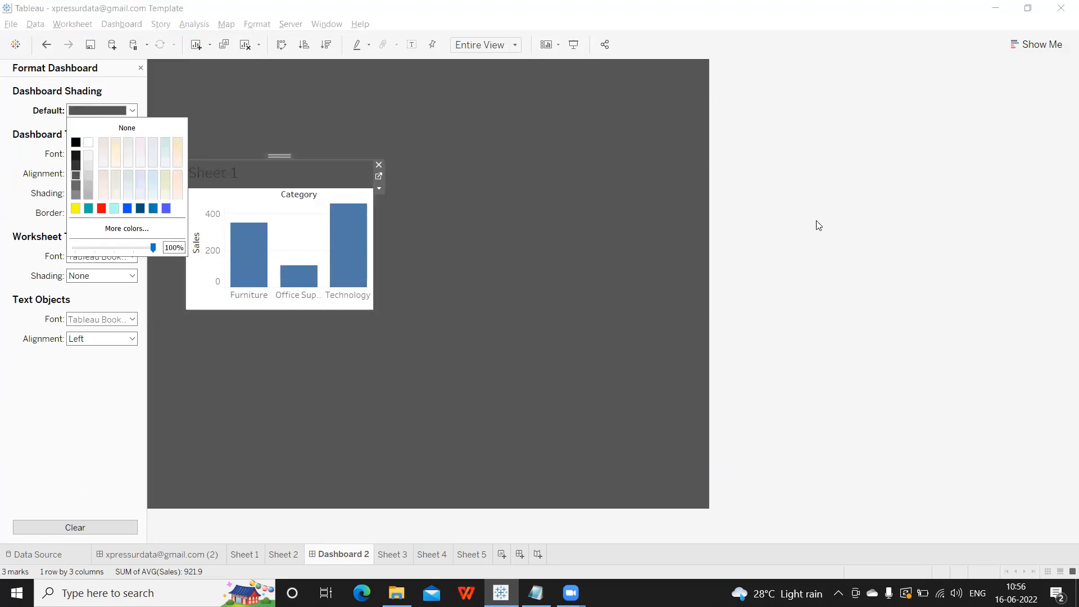
left_click(836, 225)
Make the Sheet 1 chart wider and shorter and move it toward the top-left.
left_click(323, 180)
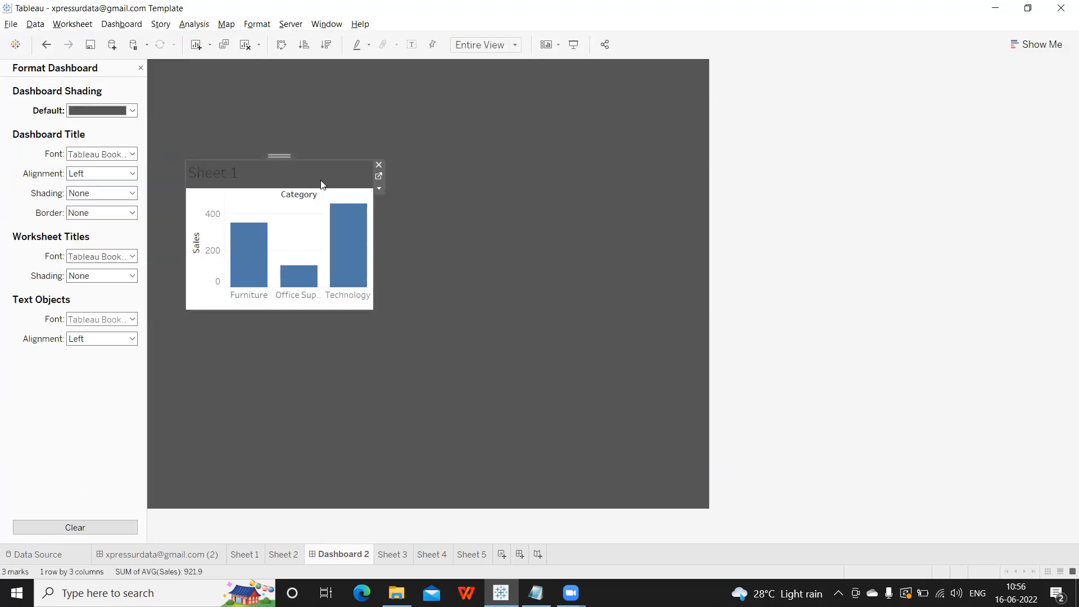
left_click_drag(374, 252, 522, 248)
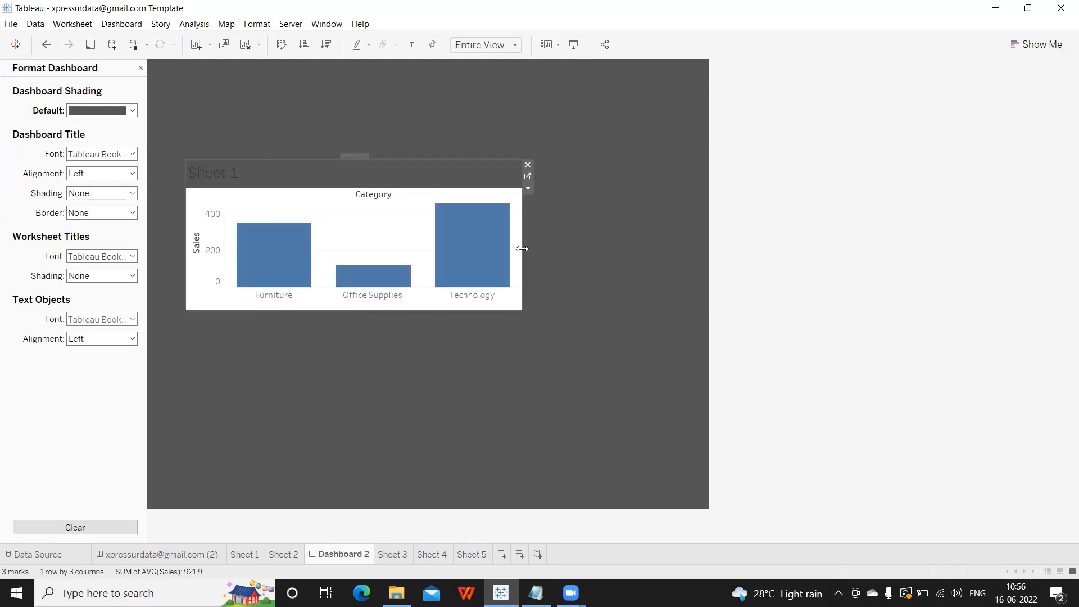
left_click_drag(341, 307, 346, 277)
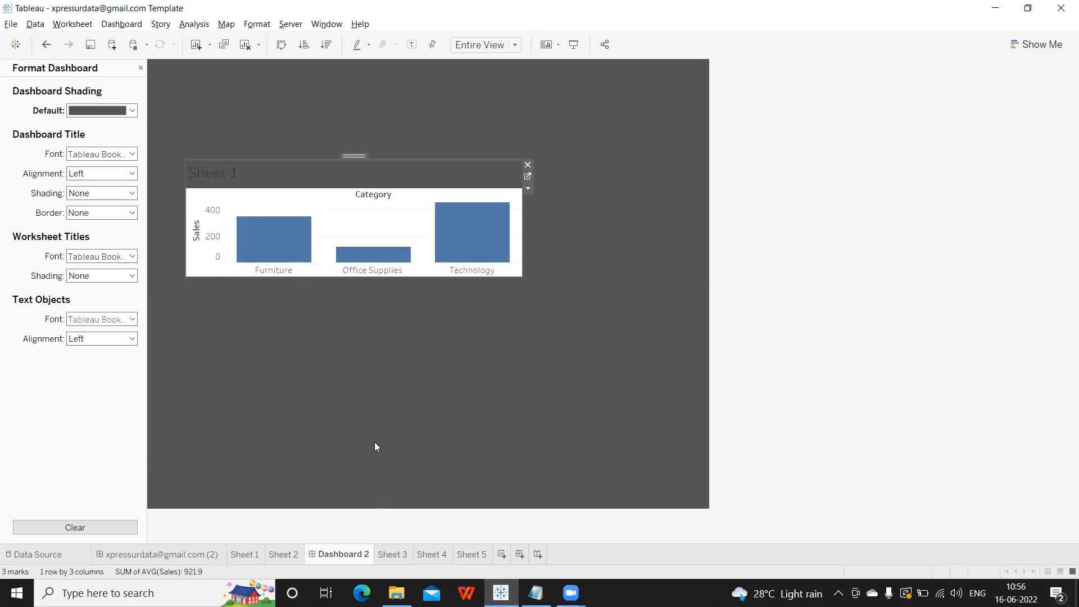
left_click_drag(353, 157, 328, 76)
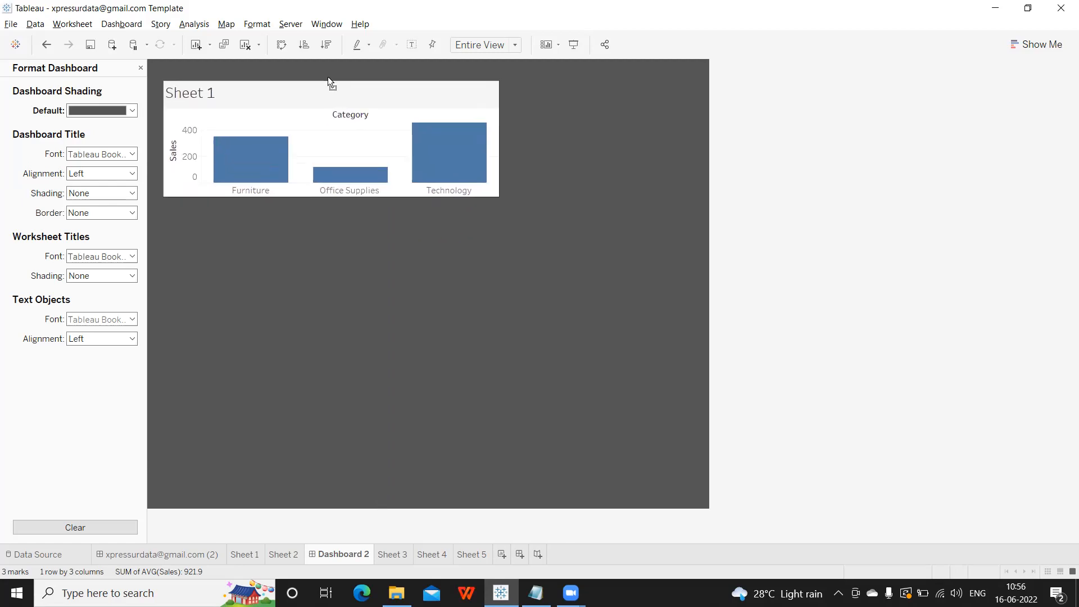
left_click(140, 69)
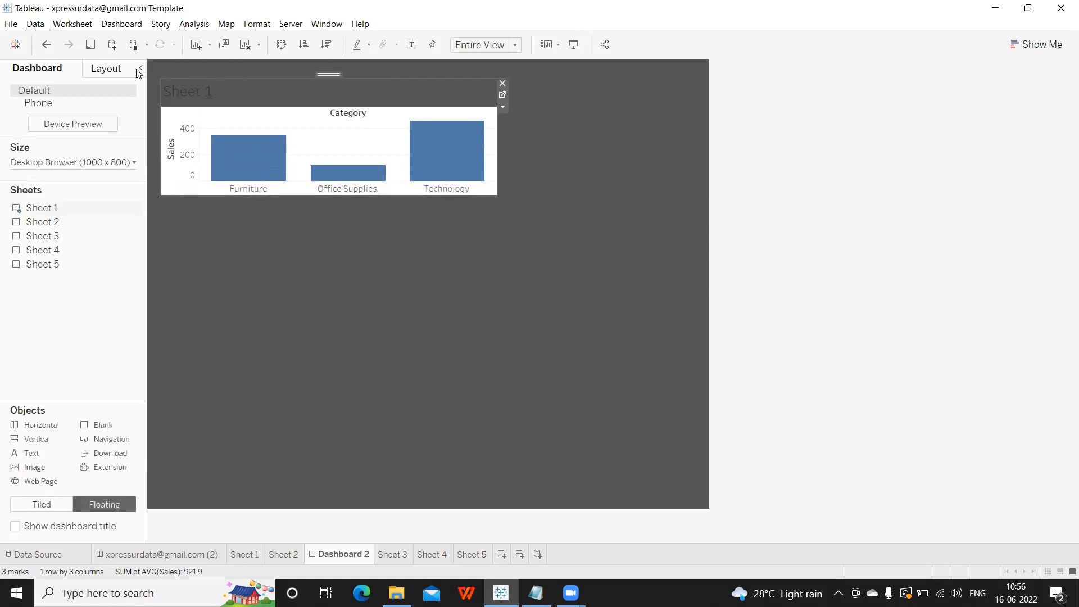
In the Layout pane, set the Sheet 1 chart's x and y positions to 50.
left_click(107, 68)
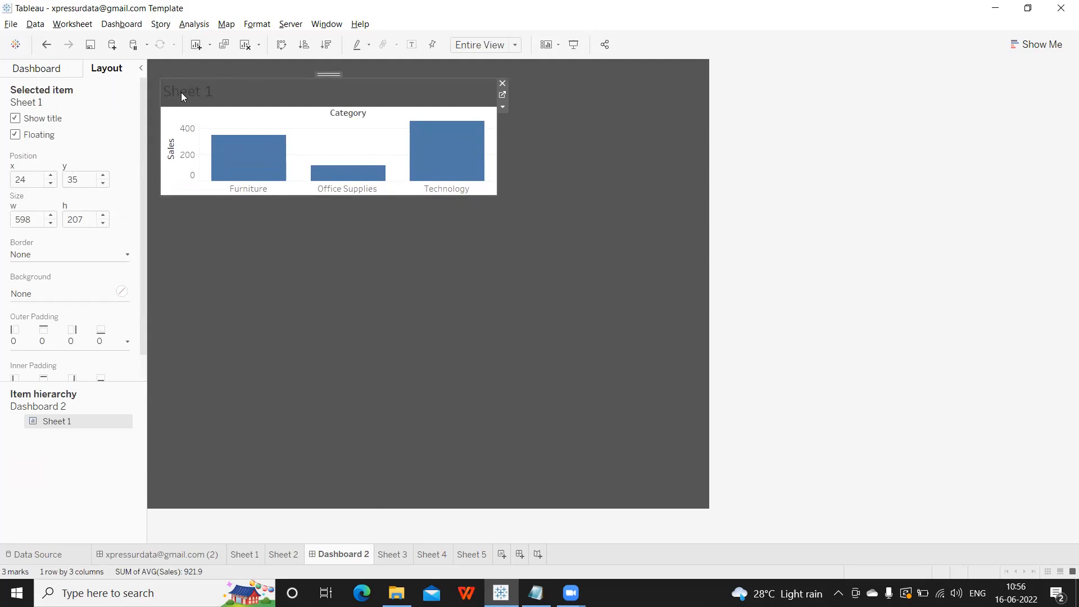
left_click_drag(34, 174, 5, 174)
left_click_drag(89, 177, 46, 181)
left_click(24, 219)
left_click(73, 221)
left_click(84, 179)
left_click(25, 175)
left_click_drag(29, 181, 0, 171)
type("50")
key("Return")
mouse_move(461, 170)
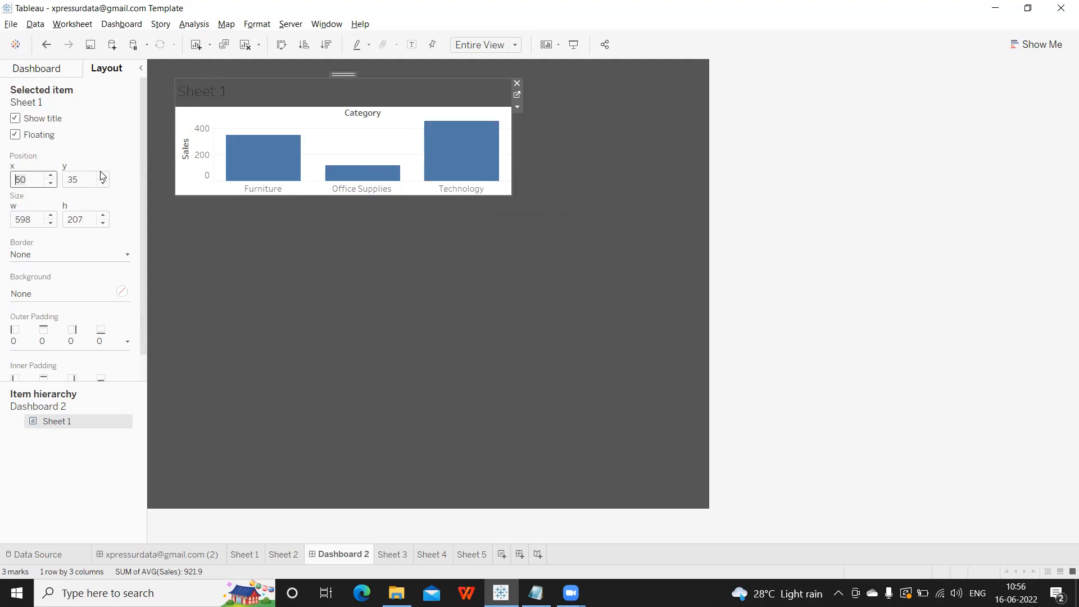
left_click(65, 180)
key("Delete")
key("Delete")
type("50")
key("Return")
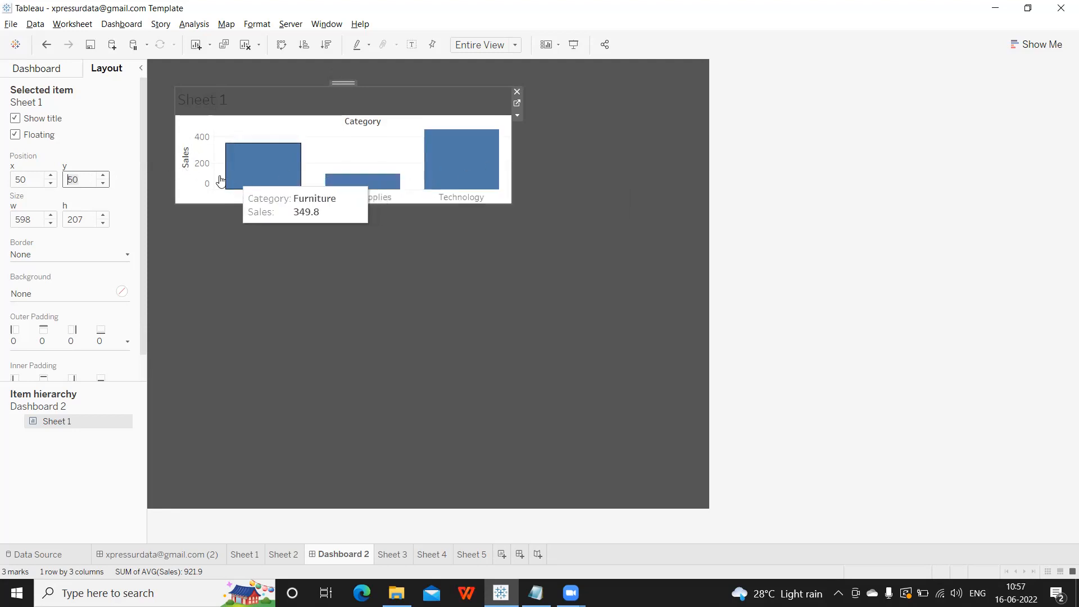
Set width 700 and height 400, then drag the corner to shrink it to 278 × 185.
double_click(43, 220)
type("700")
key("Return")
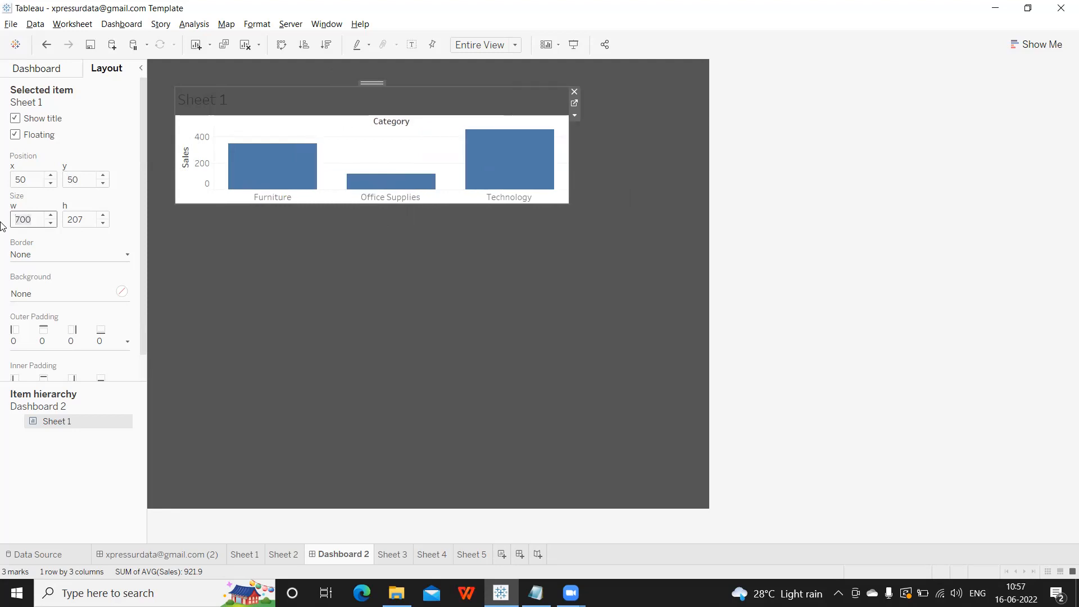
double_click(87, 220)
type("400")
key("Return")
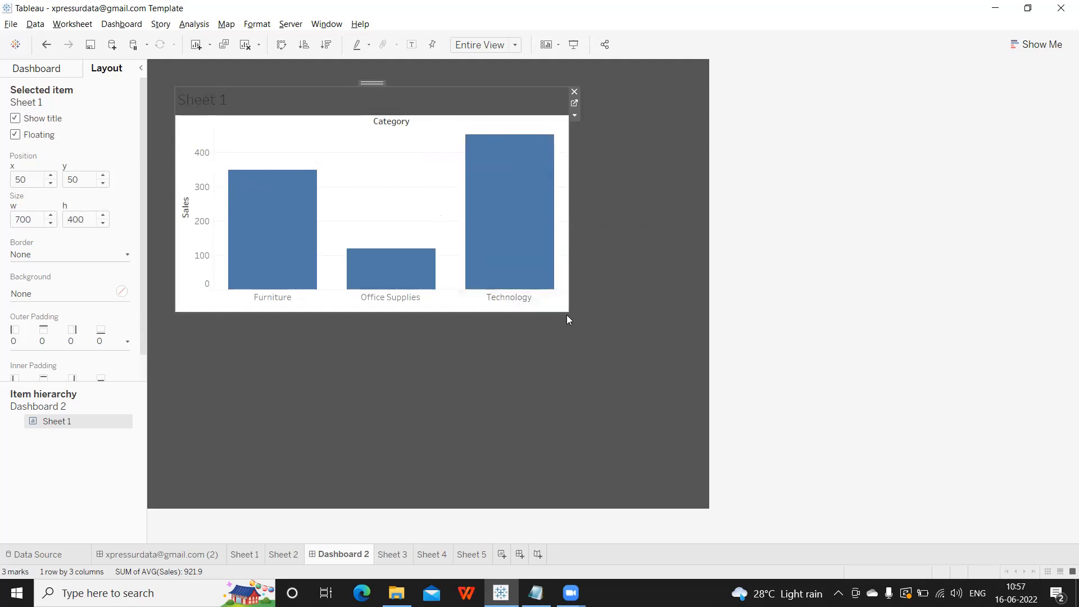
left_click_drag(568, 309, 331, 192)
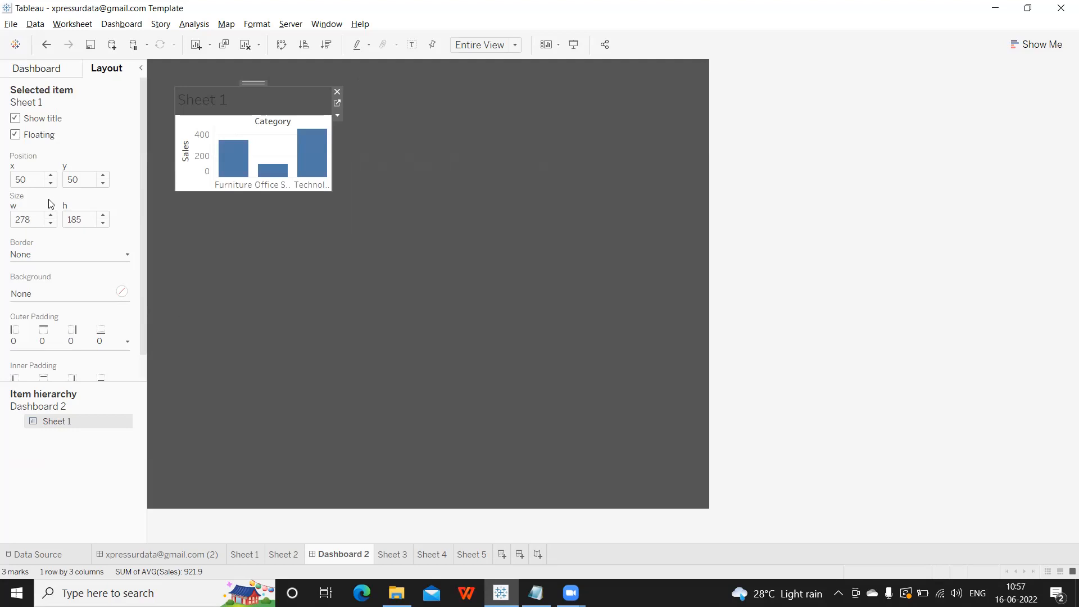
Add an enlarged floating Horizontal container and move the Sheet 1 bar chart into it.
left_click(35, 72)
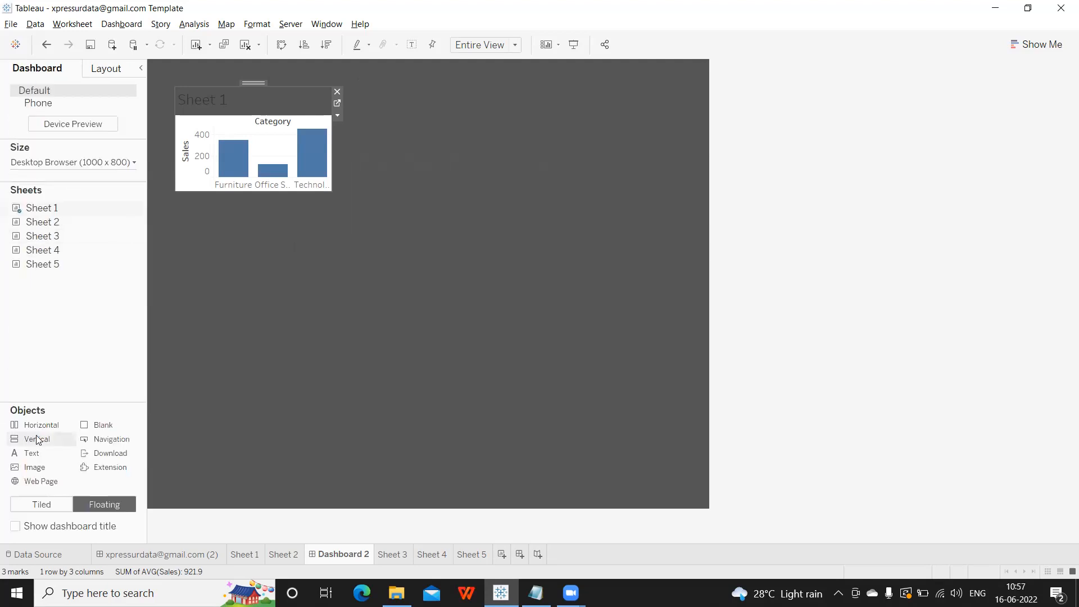
left_click_drag(37, 430, 427, 131)
left_click_drag(614, 279, 630, 318)
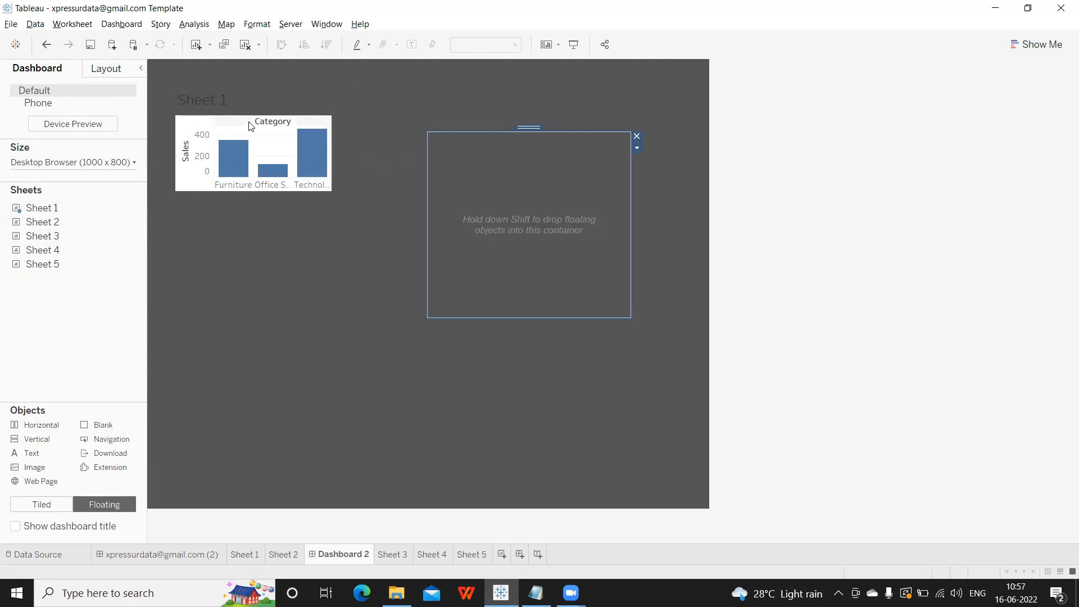
left_click(233, 100)
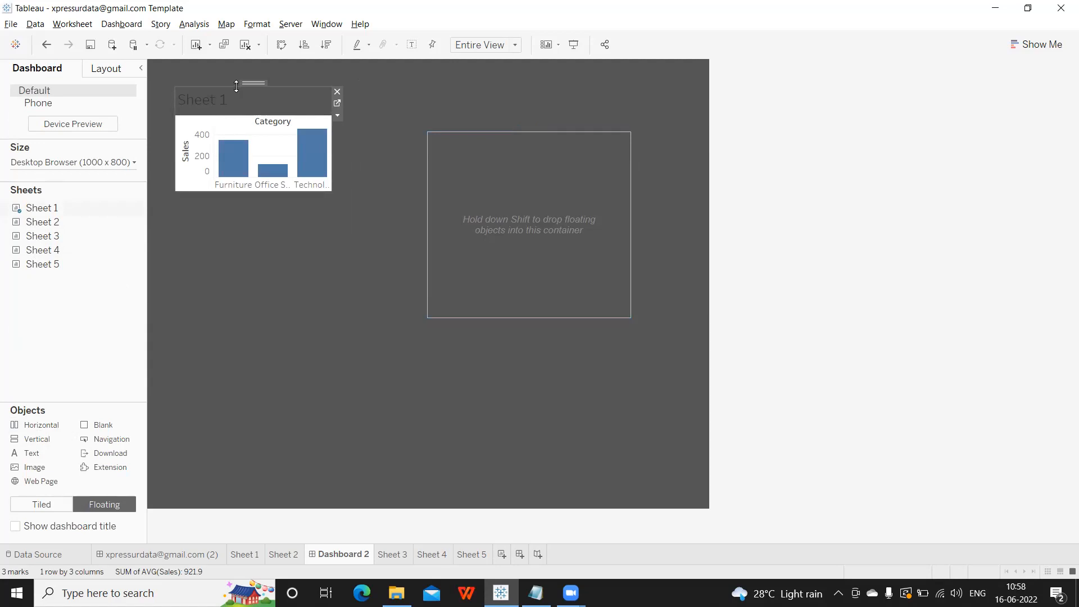
left_click_drag(252, 83, 261, 94)
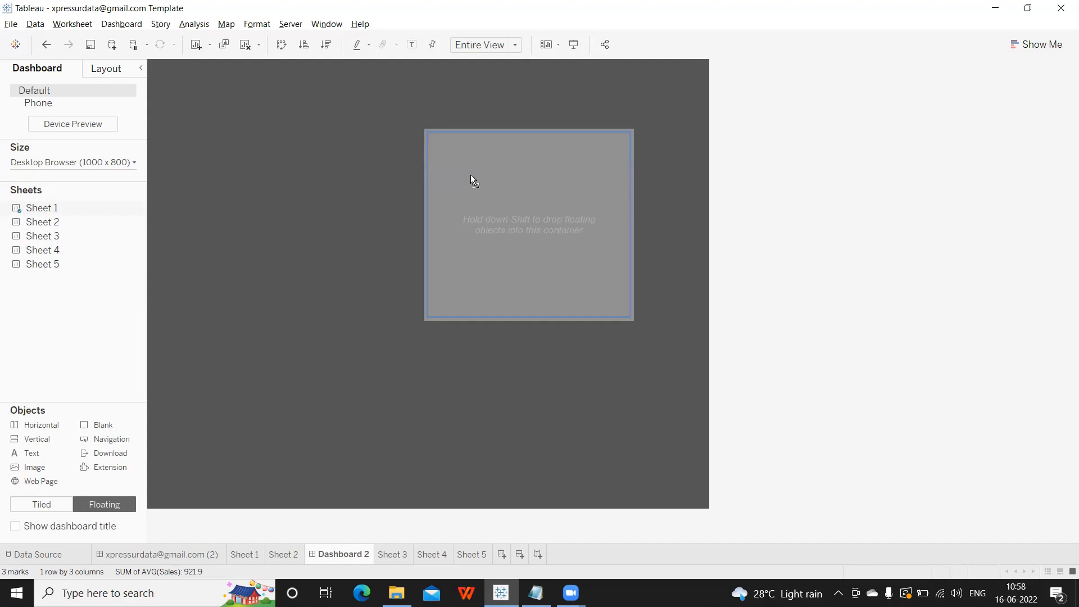
left_click_drag(470, 175, 471, 172)
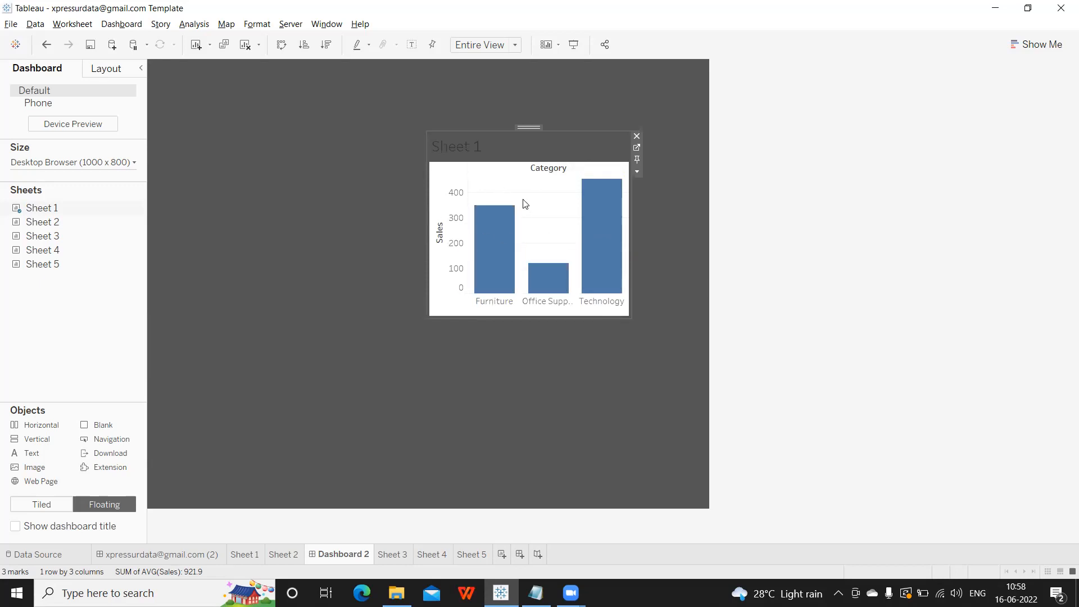
Hide the Sheet 1 title, then move its horizontal container top-left, widened and shortened.
right_click(456, 149)
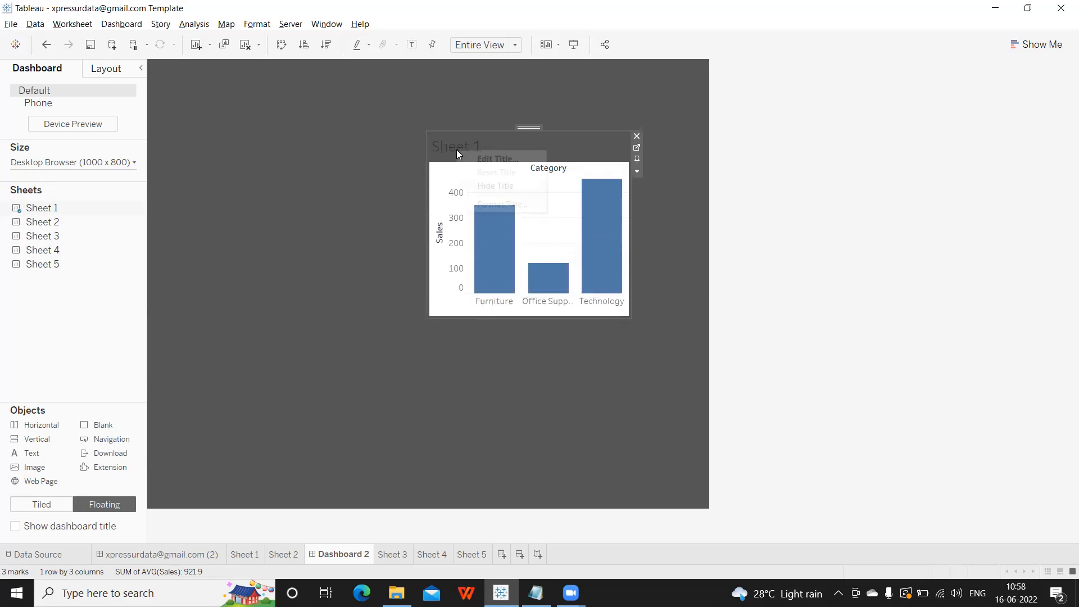
left_click(495, 185)
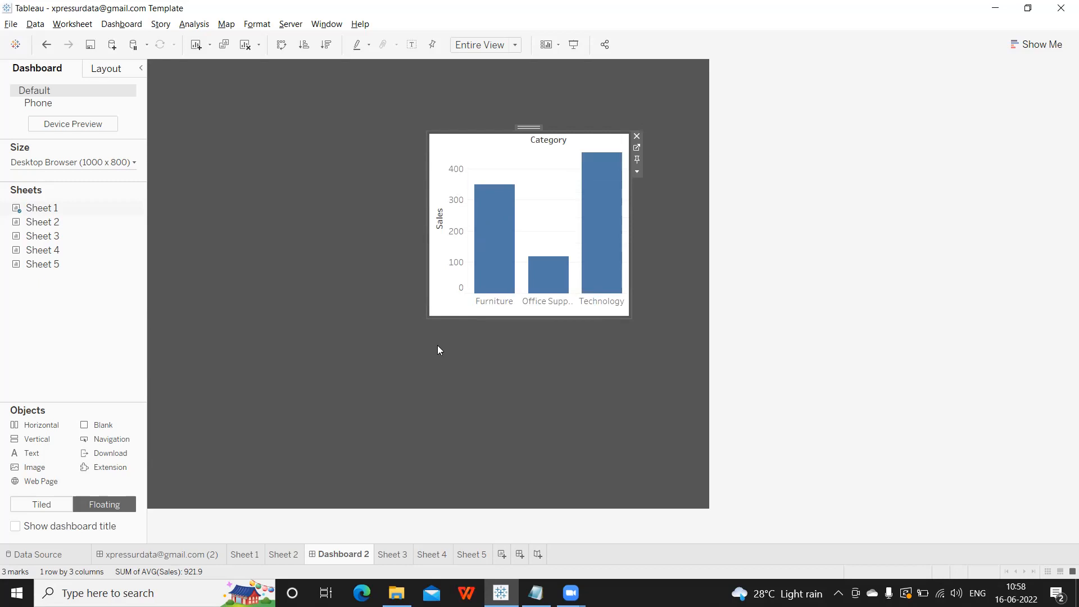
left_click(636, 170)
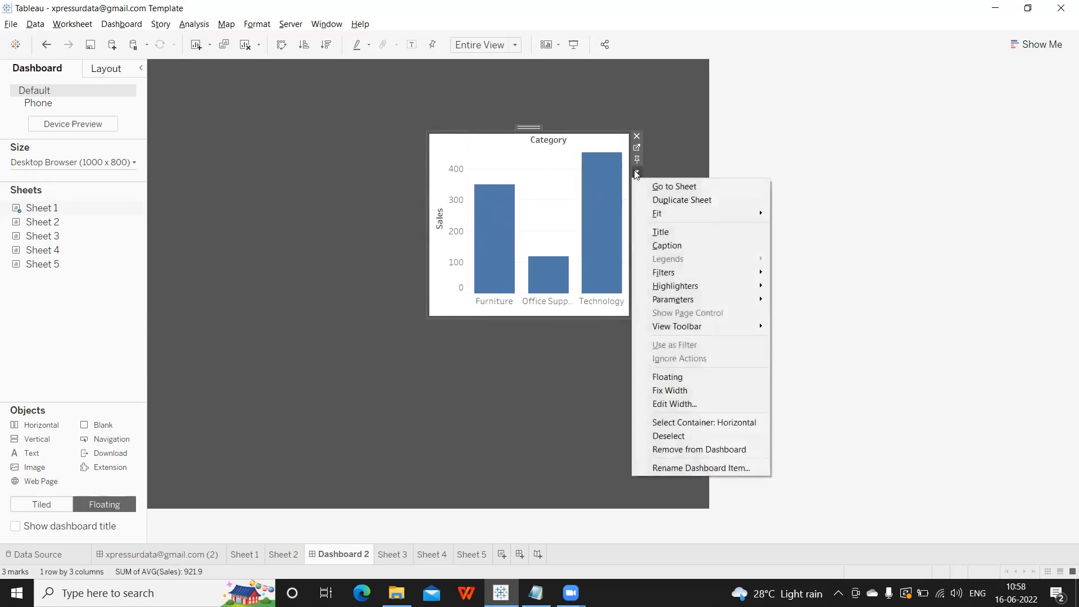
left_click(656, 422)
left_click_drag(533, 125, 275, 77)
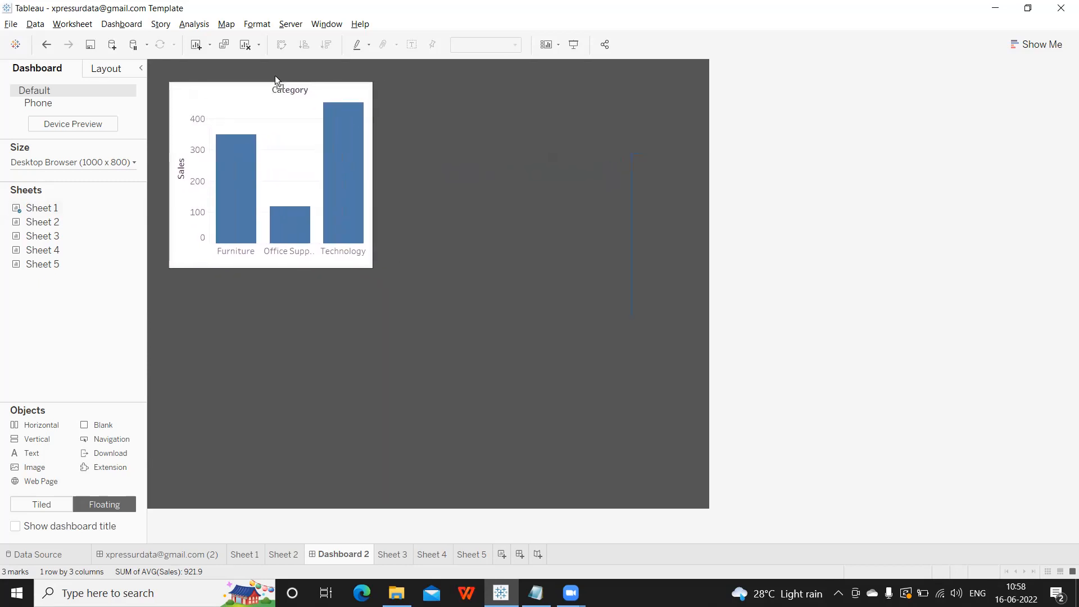
left_click_drag(373, 175, 469, 175)
left_click_drag(330, 268, 353, 189)
left_click(608, 264)
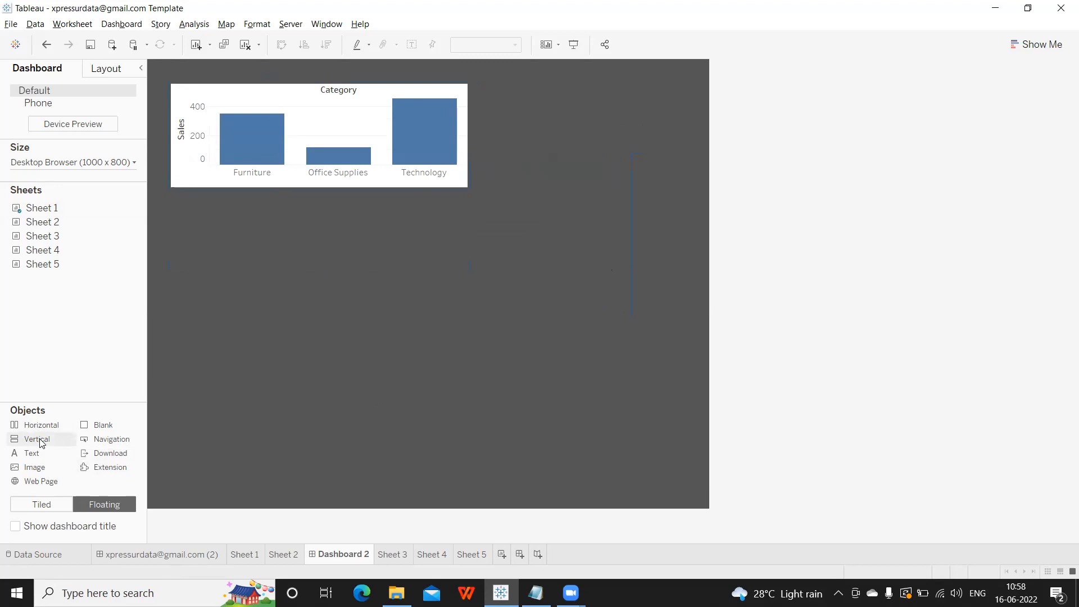
Add a floating text object reading 'to write textual information' in white bold size 20.
left_click_drag(38, 456, 234, 295)
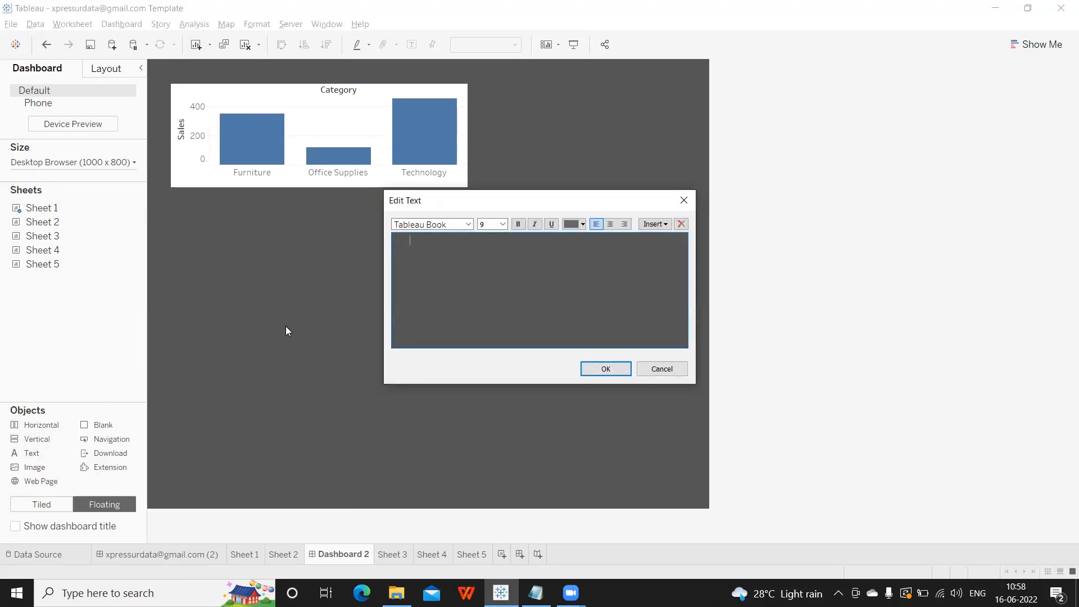
type("to write so")
key("ctrl+a")
left_click(577, 227)
left_click(584, 242)
left_click(520, 226)
left_click(502, 225)
left_click(488, 322)
left_click(493, 245)
type("ua")
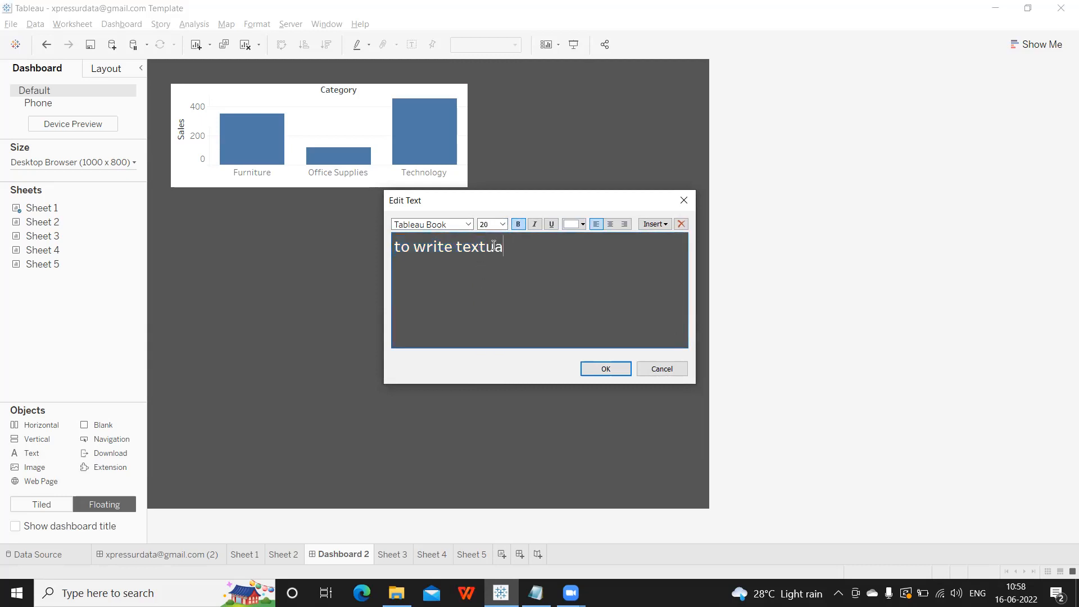
type("l information")
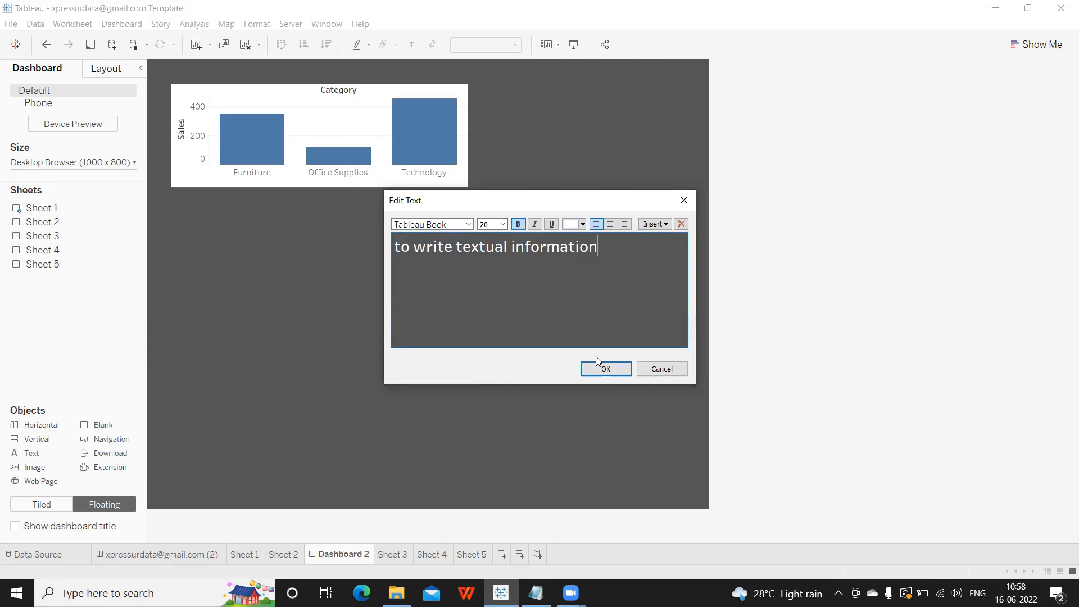
left_click(600, 371)
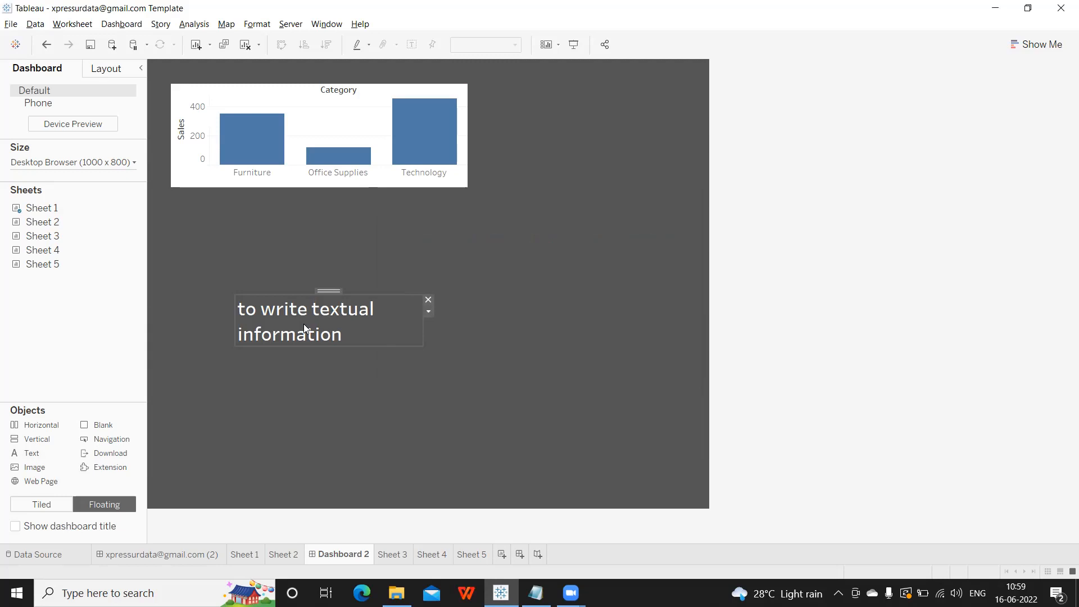
Move the text under the chart and add an Image object browsing to My Tableau Repository > Shapes > My Images.
left_click_drag(330, 291, 322, 201)
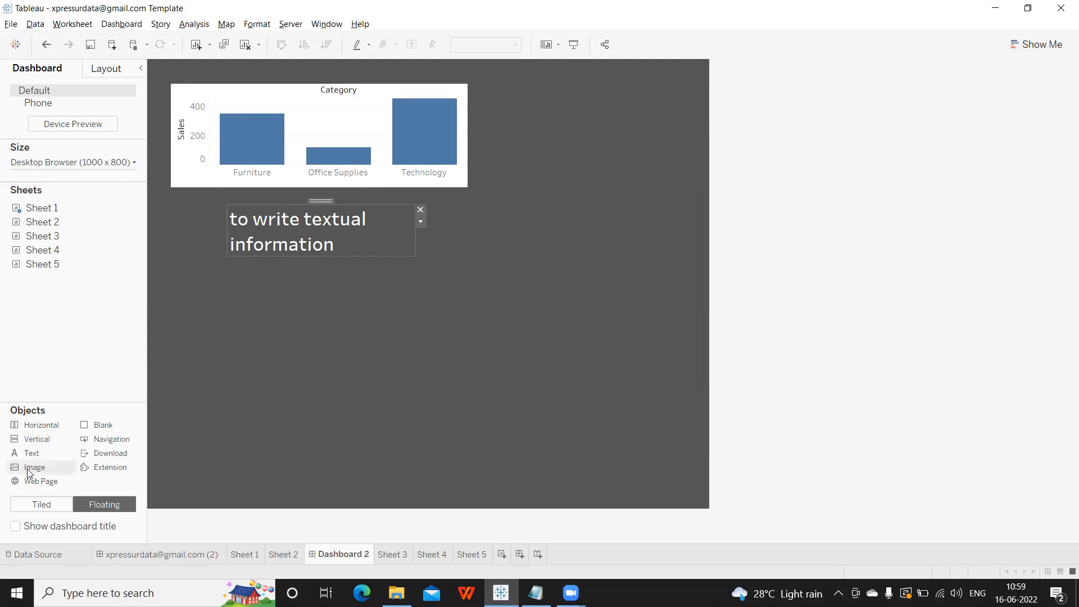
left_click_drag(28, 472, 185, 294)
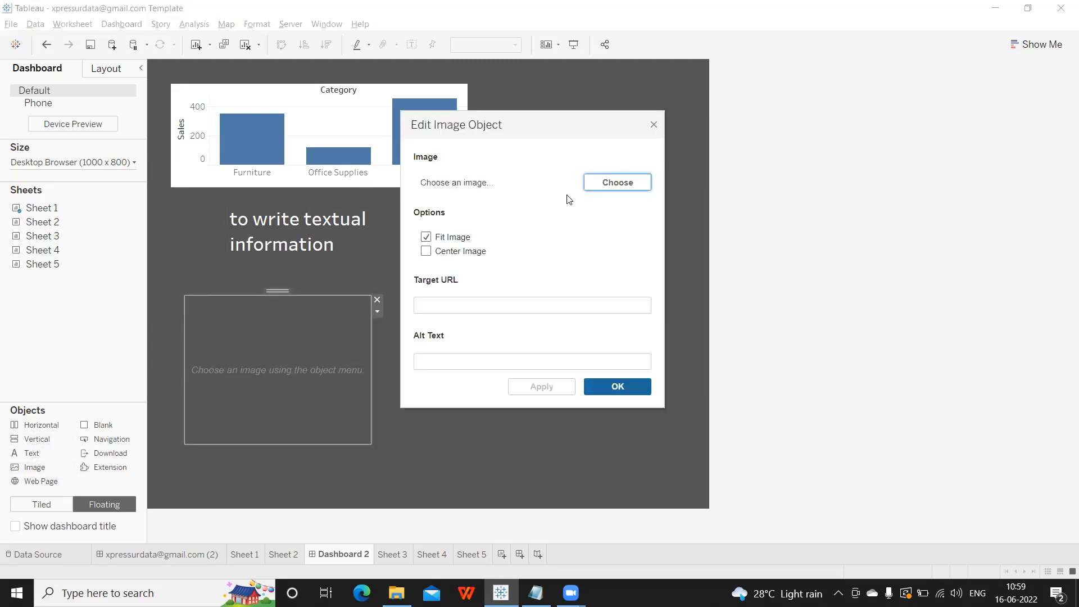
left_click(599, 183)
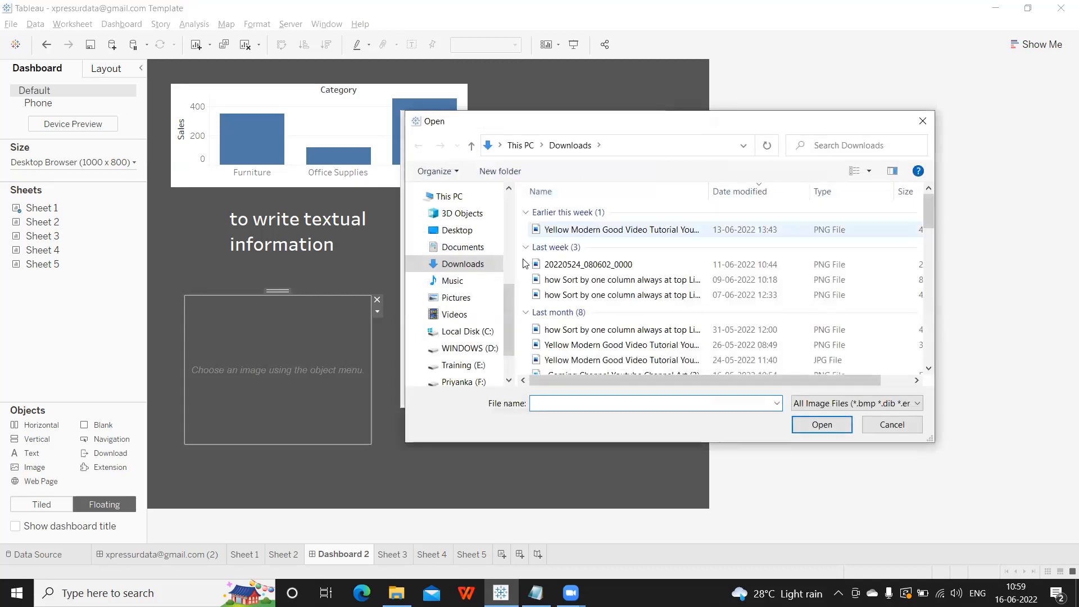
left_click(456, 248)
double_click(598, 229)
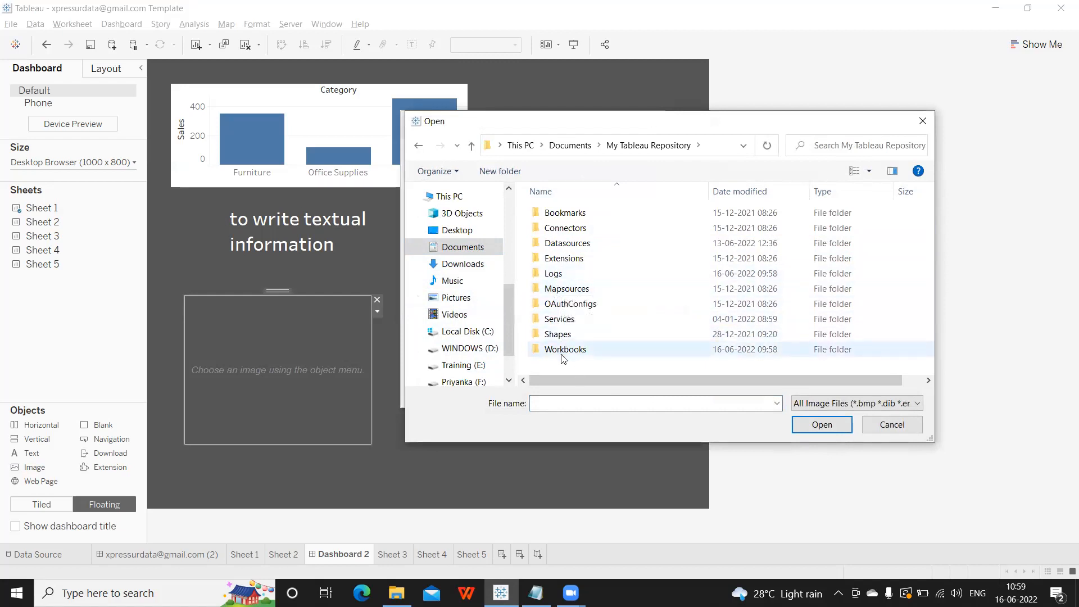
double_click(558, 334)
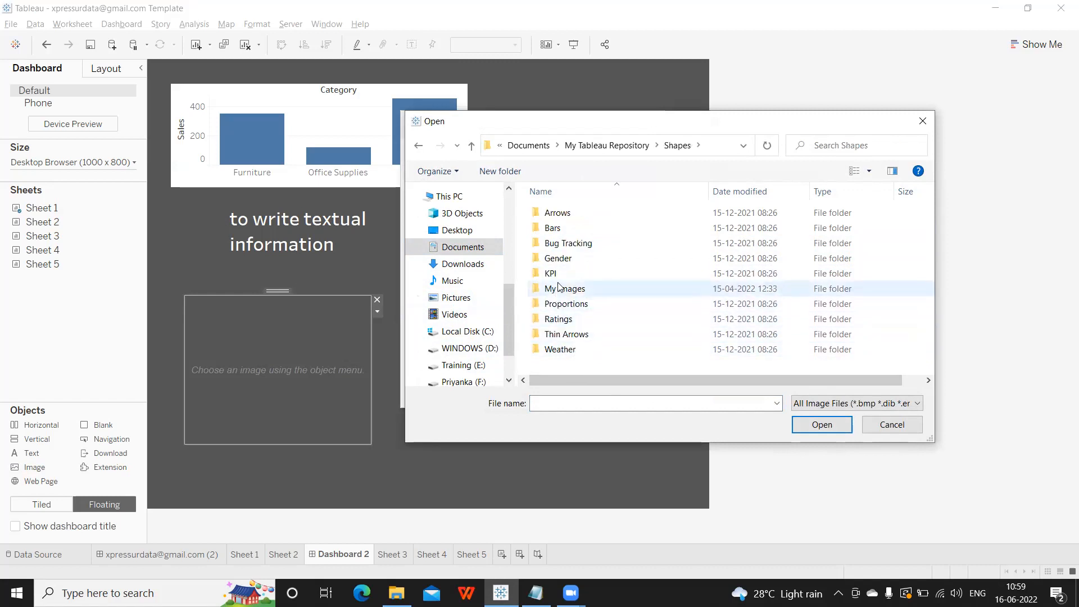
double_click(560, 288)
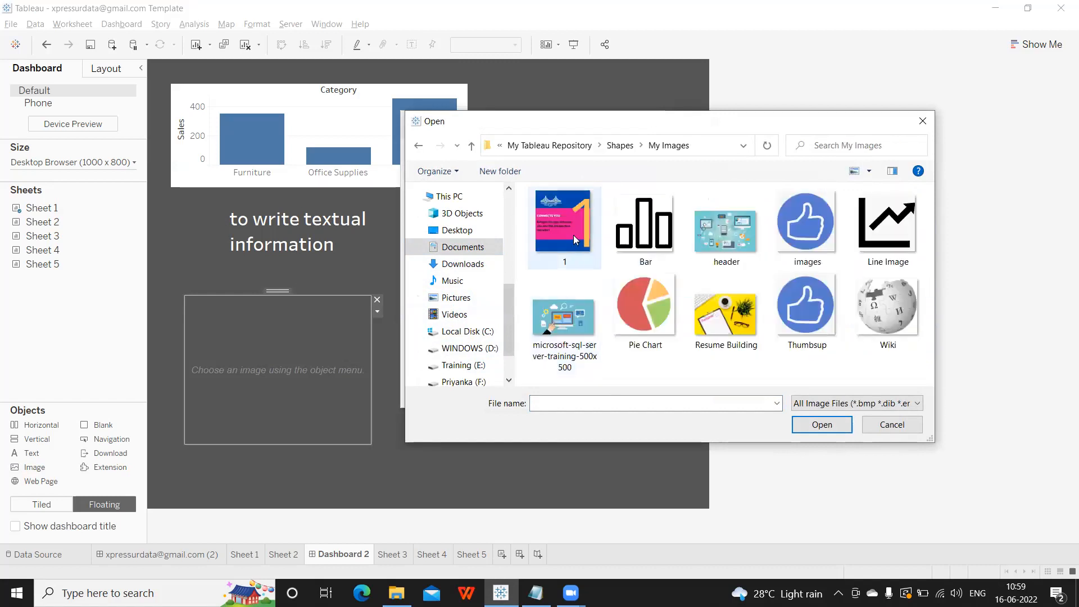
Load the thumbs-up picture 'images', apply it, and widen the image object rightward.
left_click(795, 231)
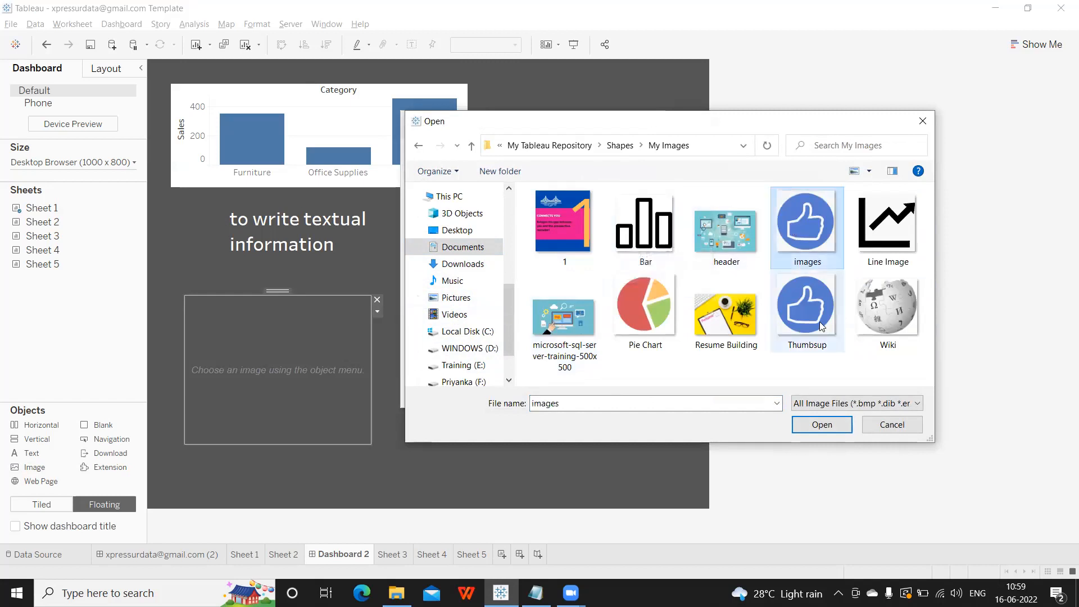
left_click(829, 426)
left_click(543, 390)
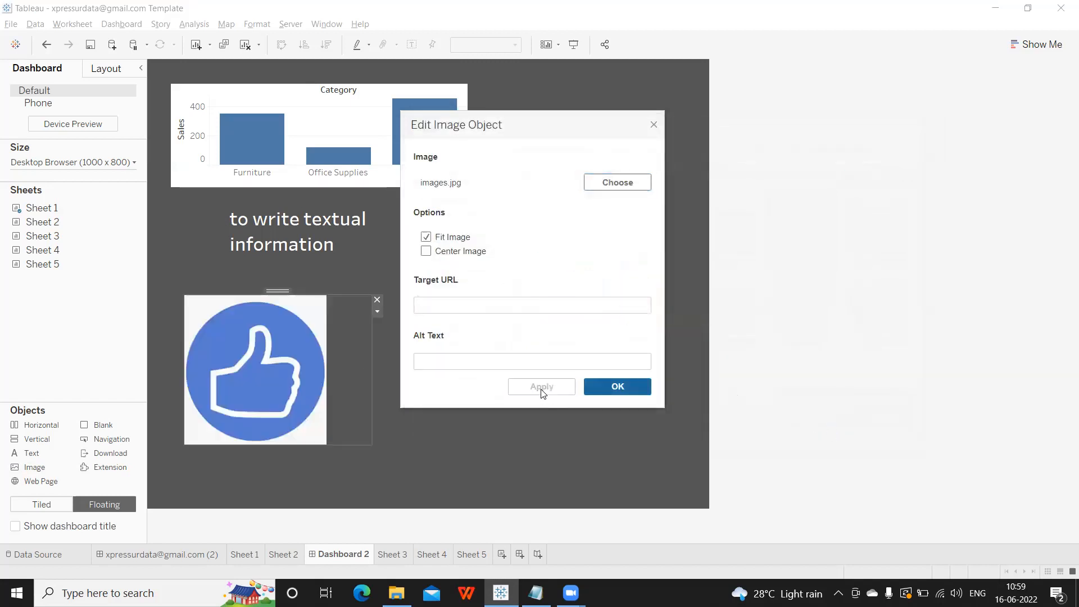
left_click(621, 387)
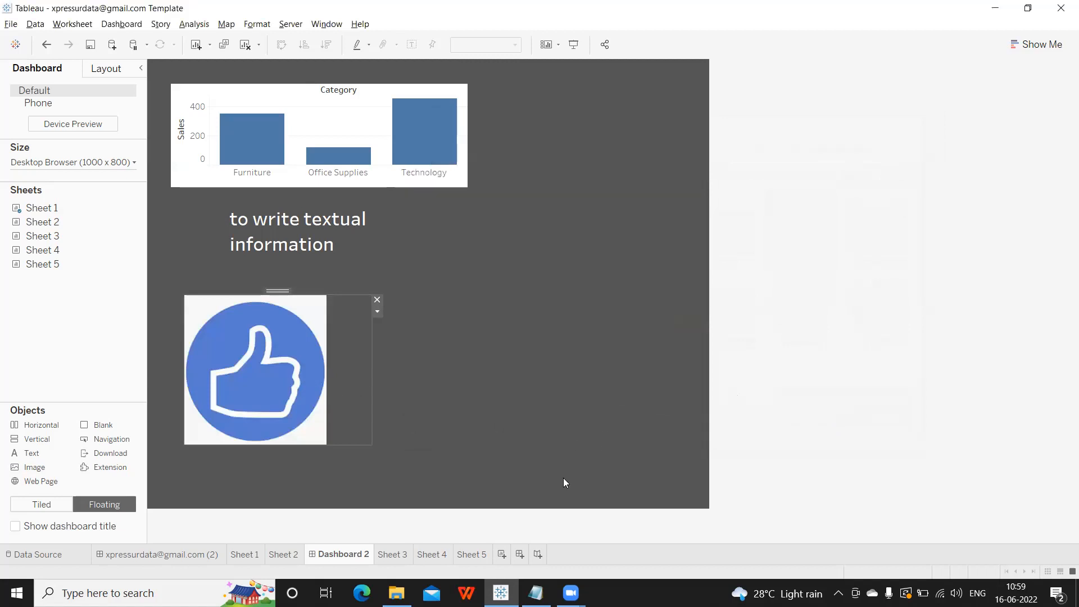
left_click_drag(370, 387, 538, 389)
Add a Blank object as a thin strip above the image, then a Navigation object beside the chart.
left_click(565, 202)
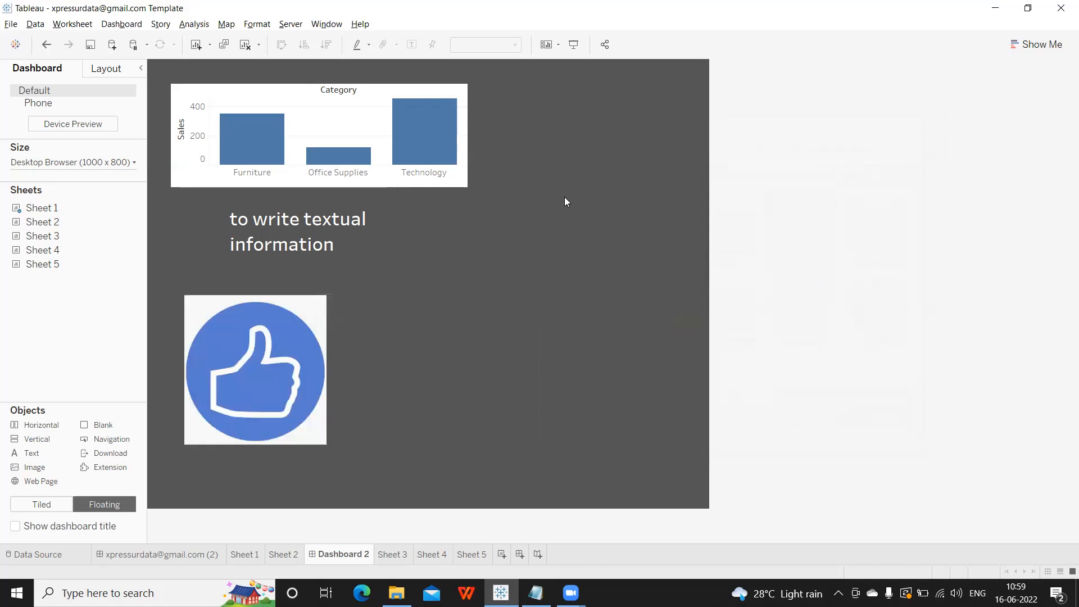
left_click_drag(141, 344, 183, 272)
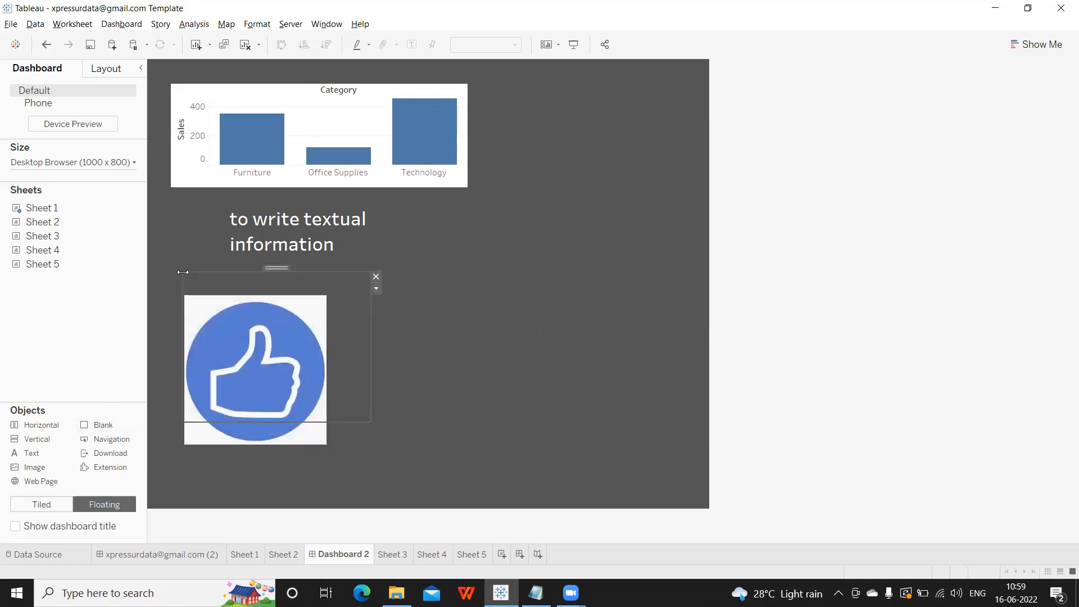
left_click_drag(243, 422, 265, 292)
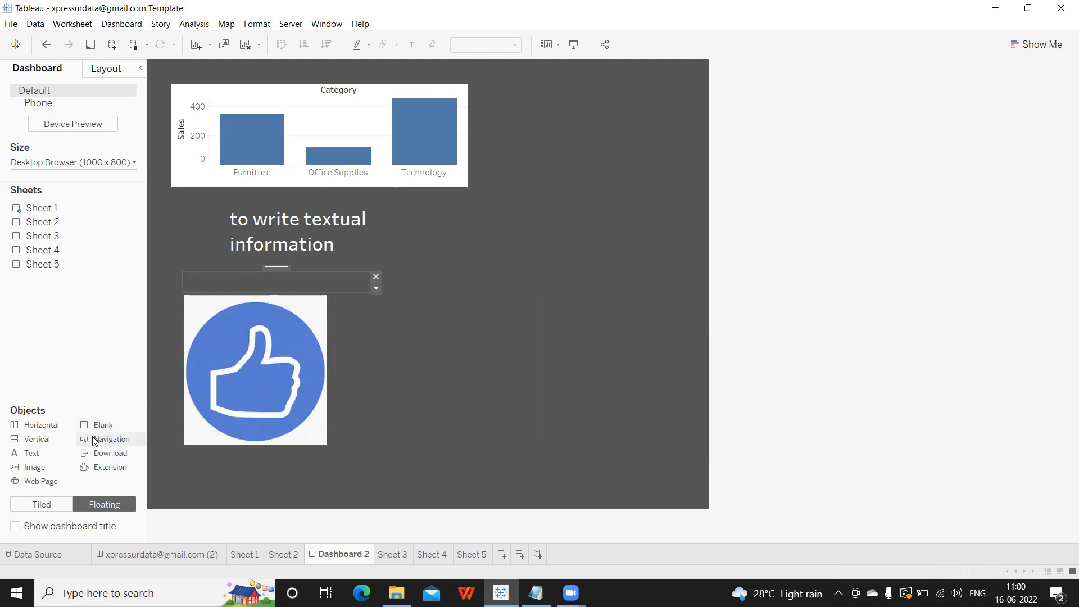
left_click_drag(102, 436, 491, 233)
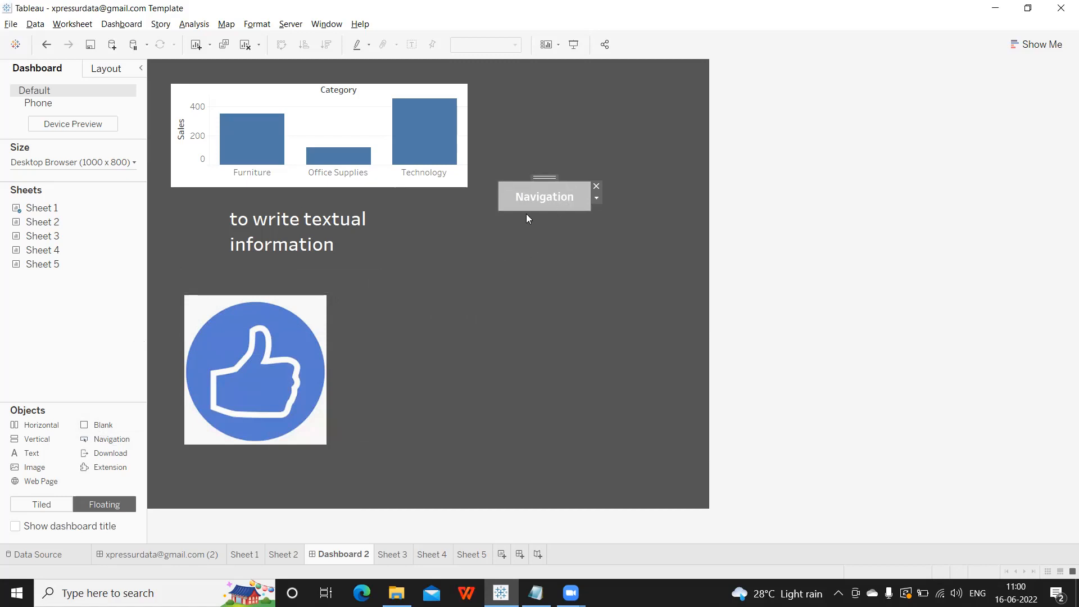
Set the Navigation button to navigate to the workbook's other dashboard.
left_click(596, 198)
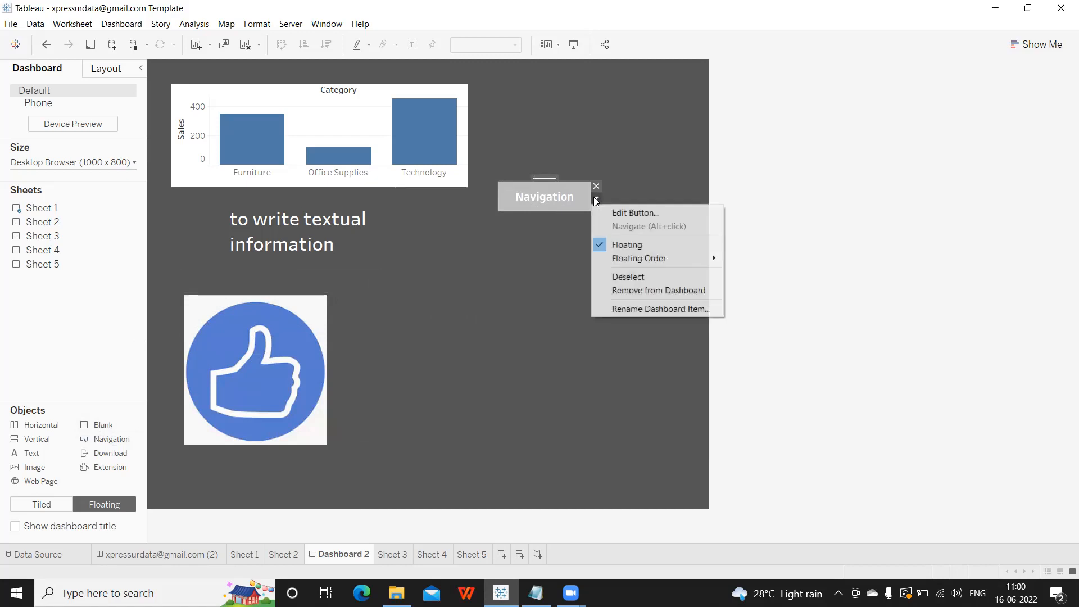
left_click(599, 211)
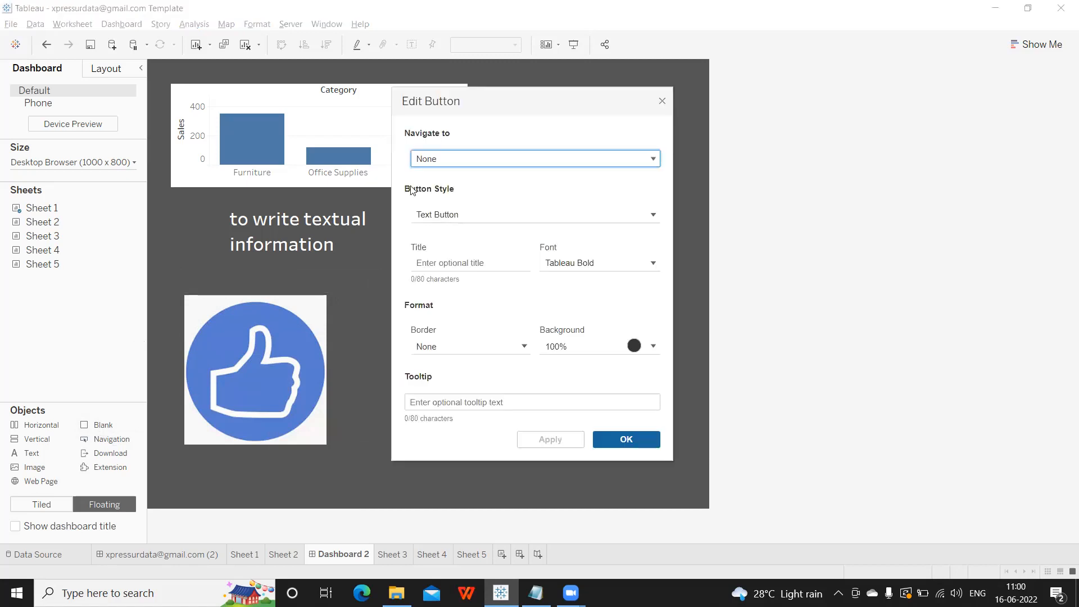
left_click(429, 162)
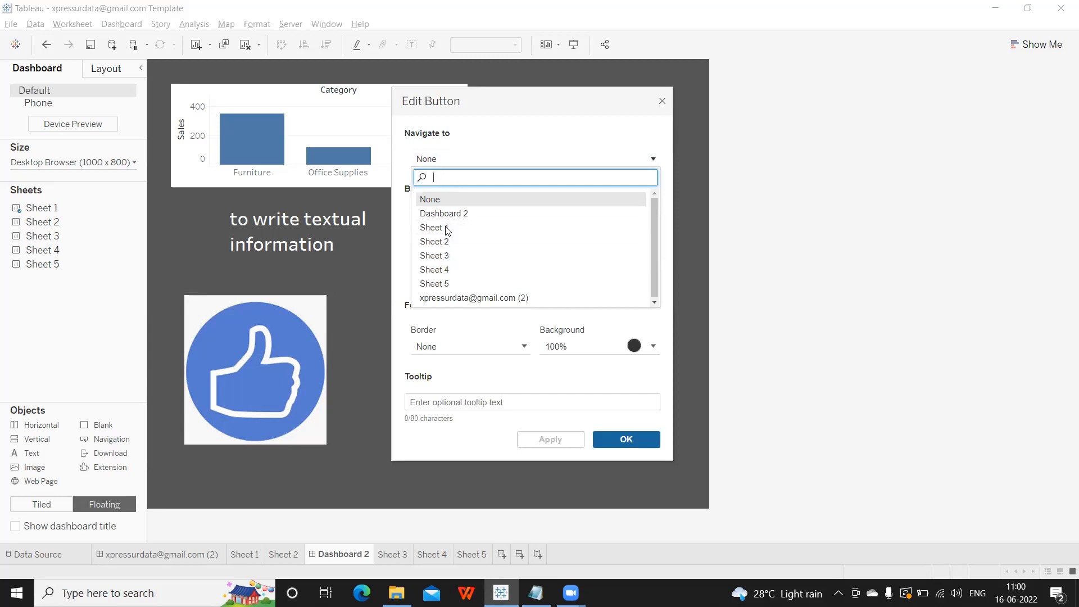
left_click(436, 299)
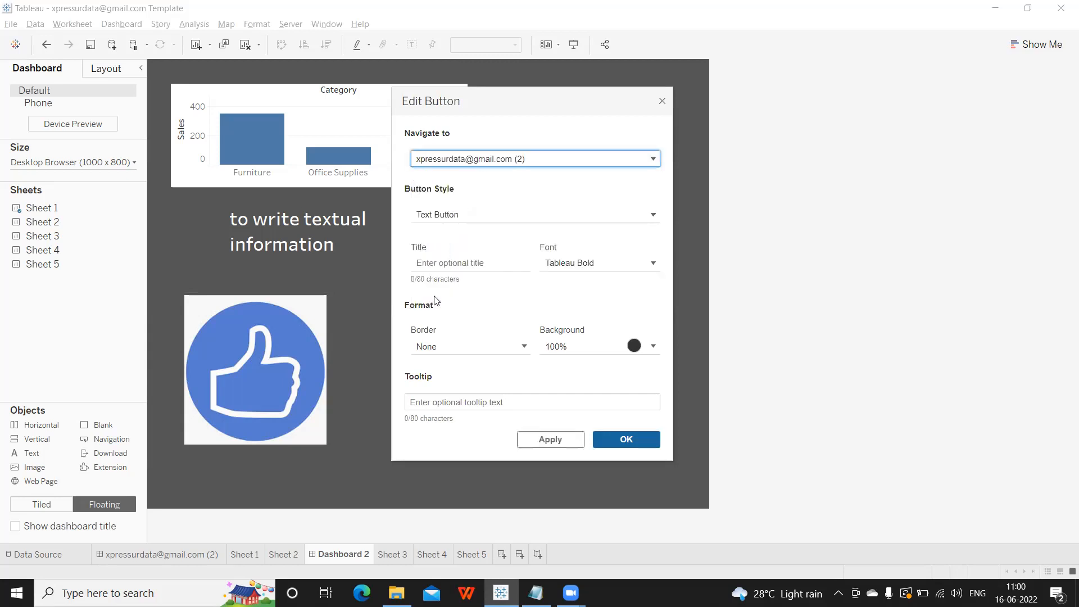
Keep the button as a Text Button, confirm, and test it by jumping to the welcome dashboard and back.
left_click(448, 216)
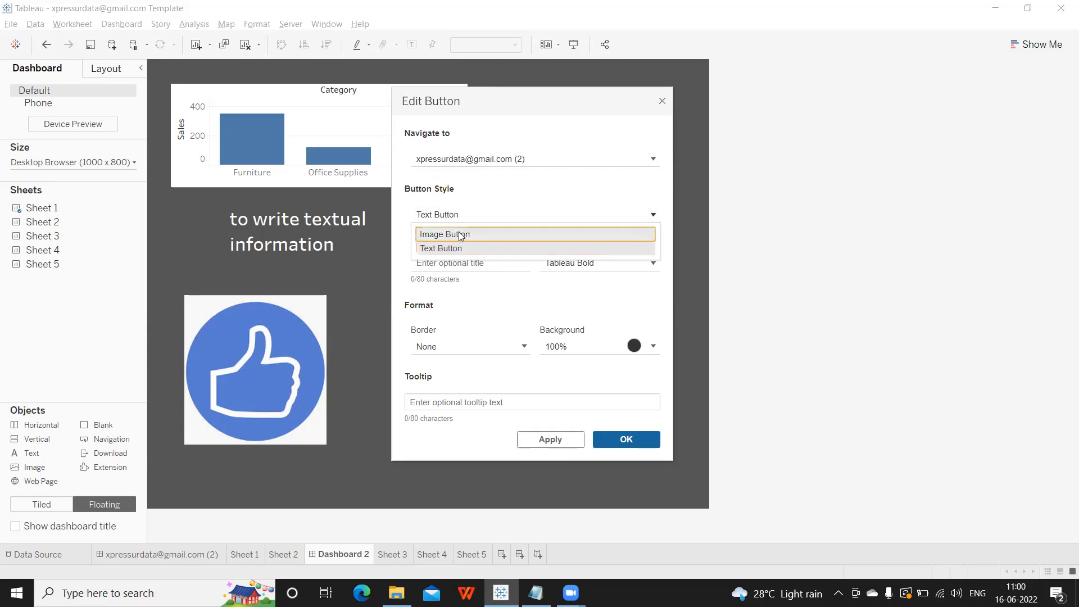
left_click(462, 235)
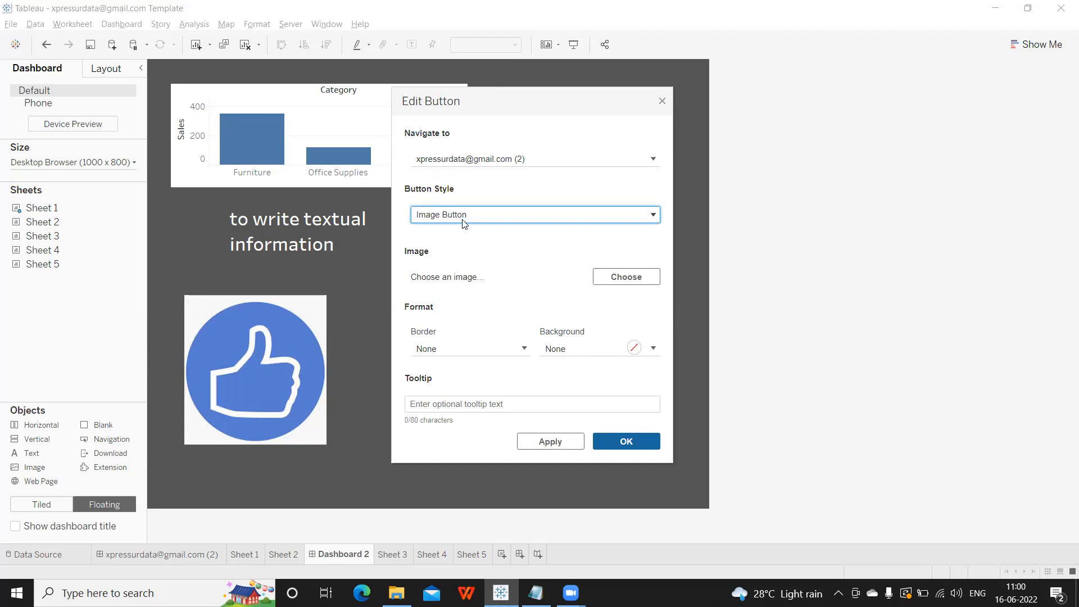
left_click(481, 218)
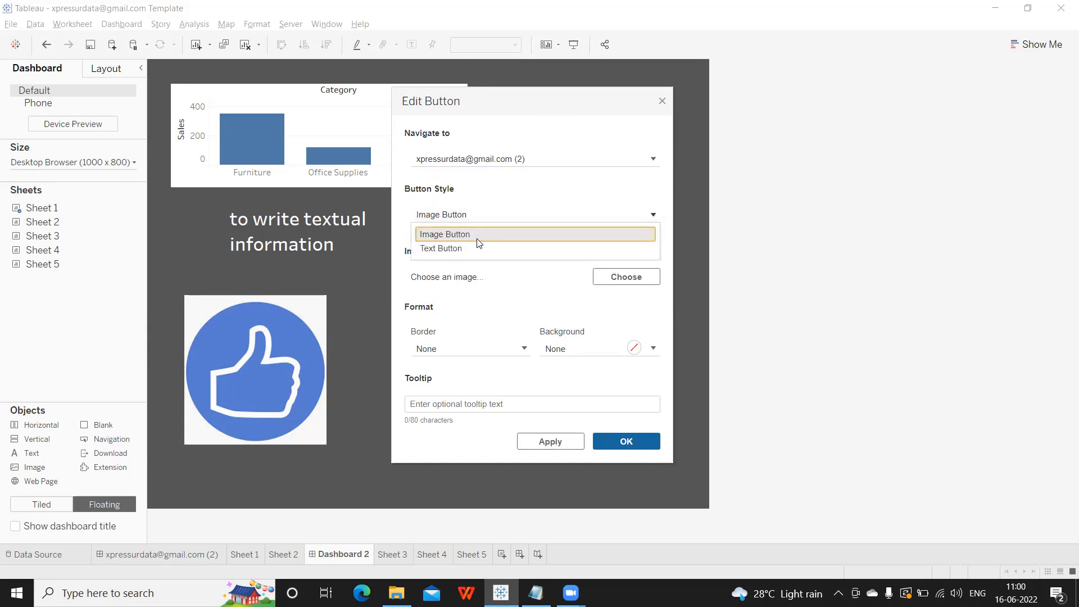
left_click(475, 248)
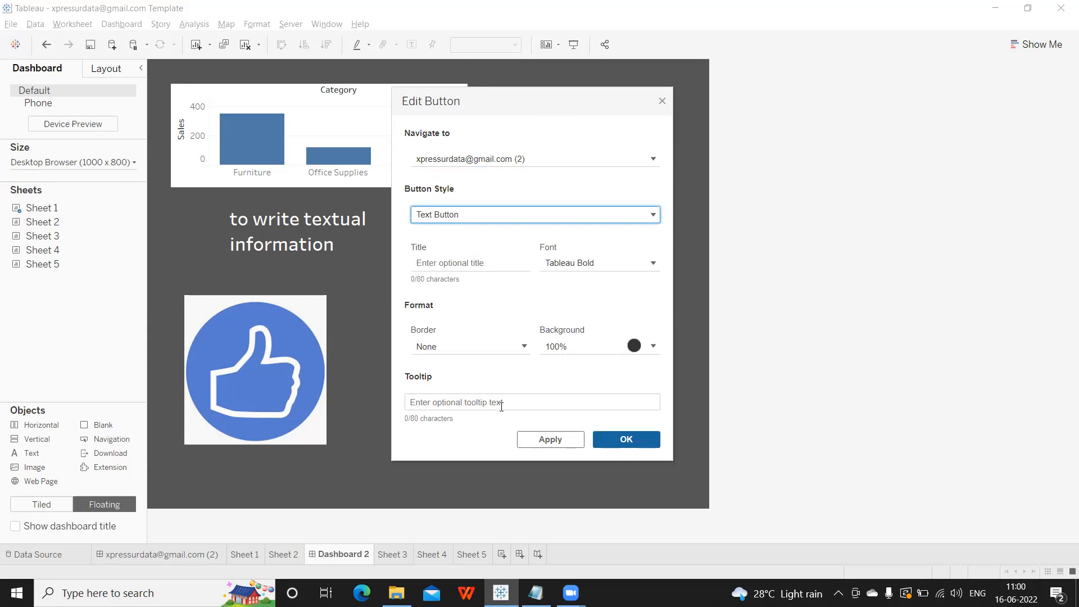
left_click(550, 437)
left_click(599, 439)
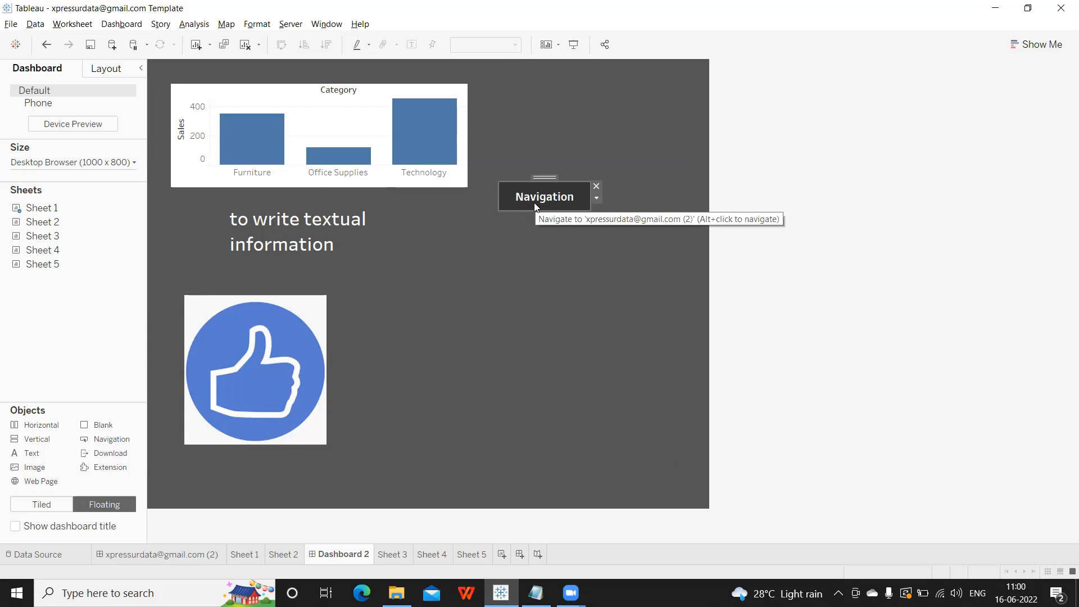
left_click(535, 206, "alt")
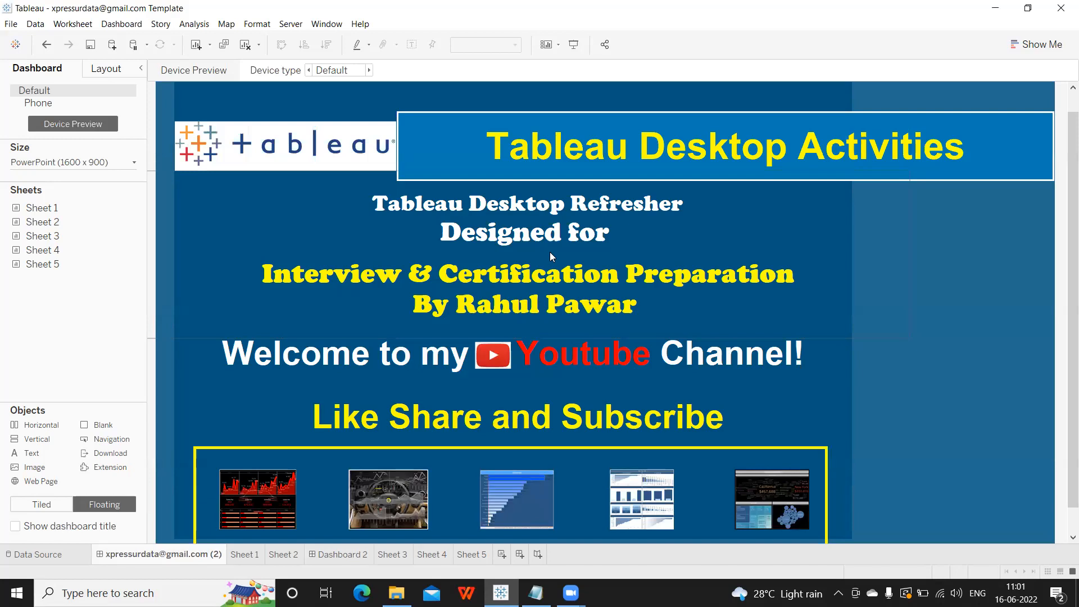
left_click(340, 555)
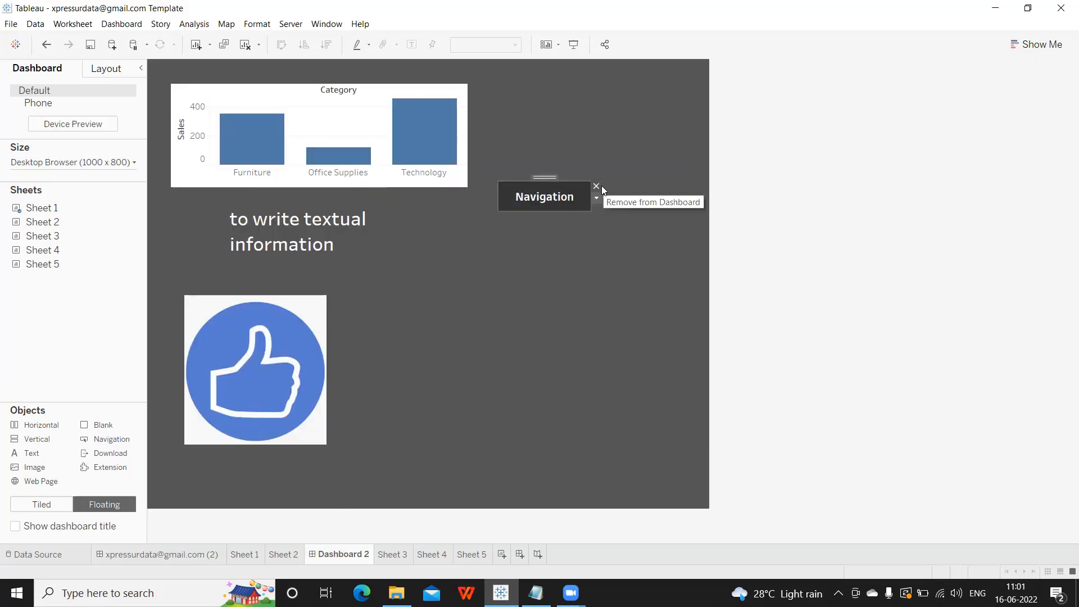
Add a Download button to the dashboard and place it next to Navigation.
left_click_drag(111, 453, 295, 315)
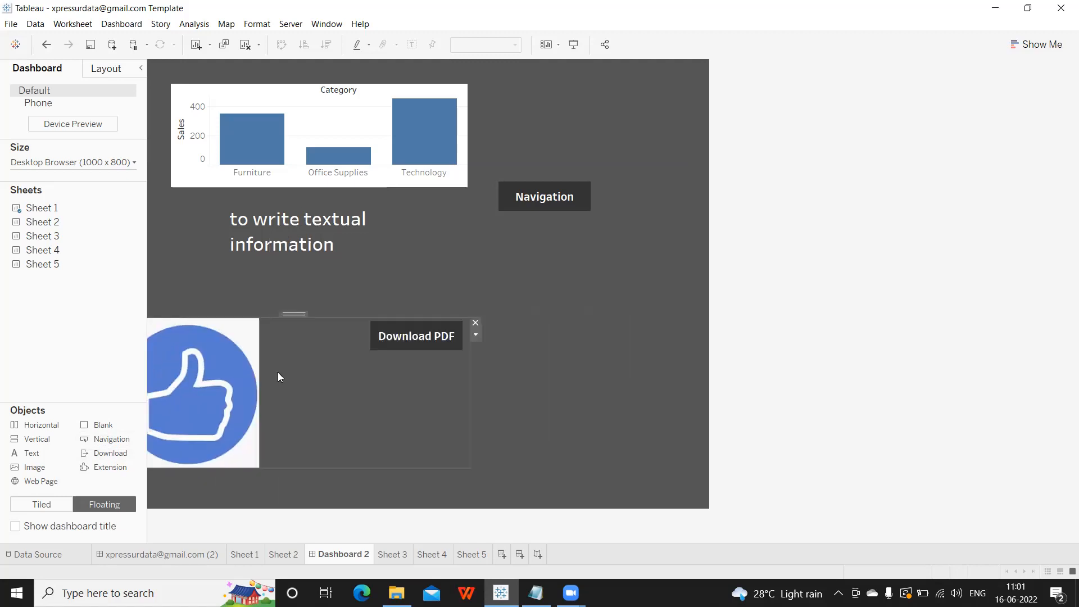
left_click(385, 336)
left_click_drag(418, 319, 561, 239)
Set the download button's export format to PDF.
left_click(610, 258)
left_click(615, 269)
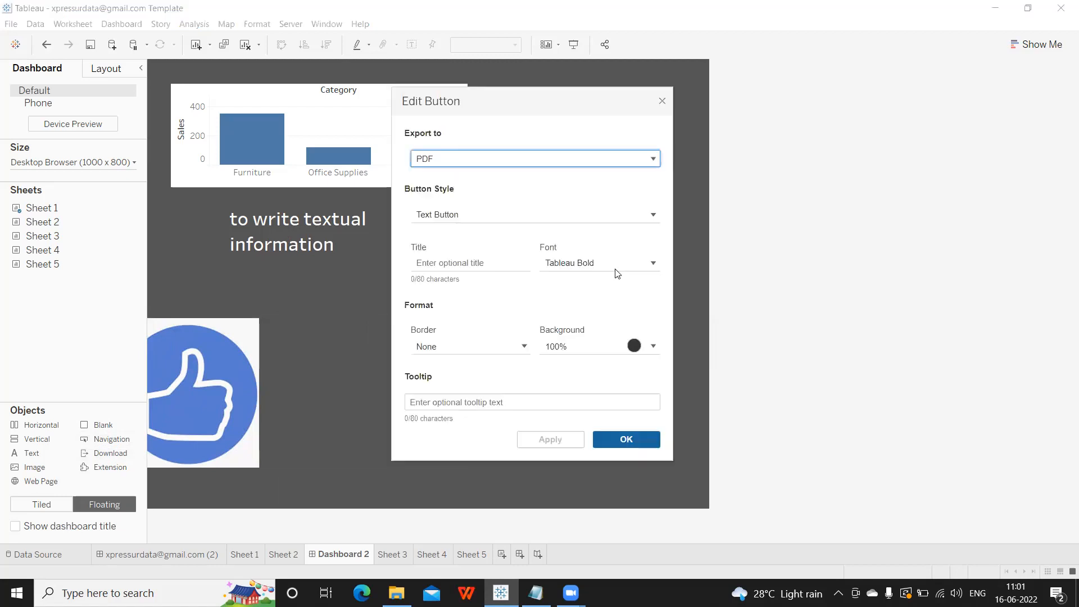
left_click(487, 164)
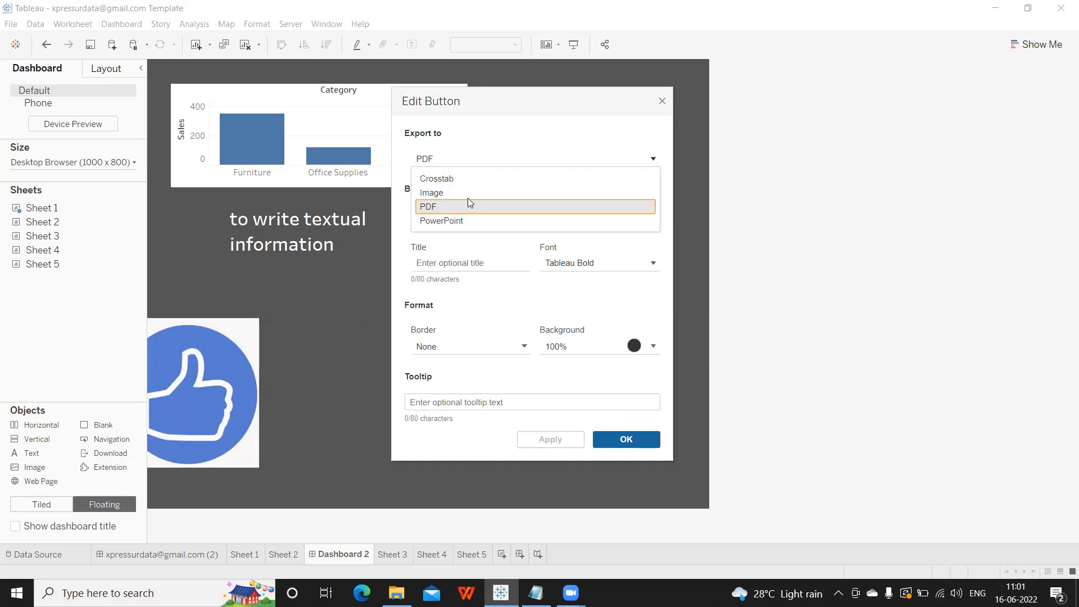
left_click(455, 207)
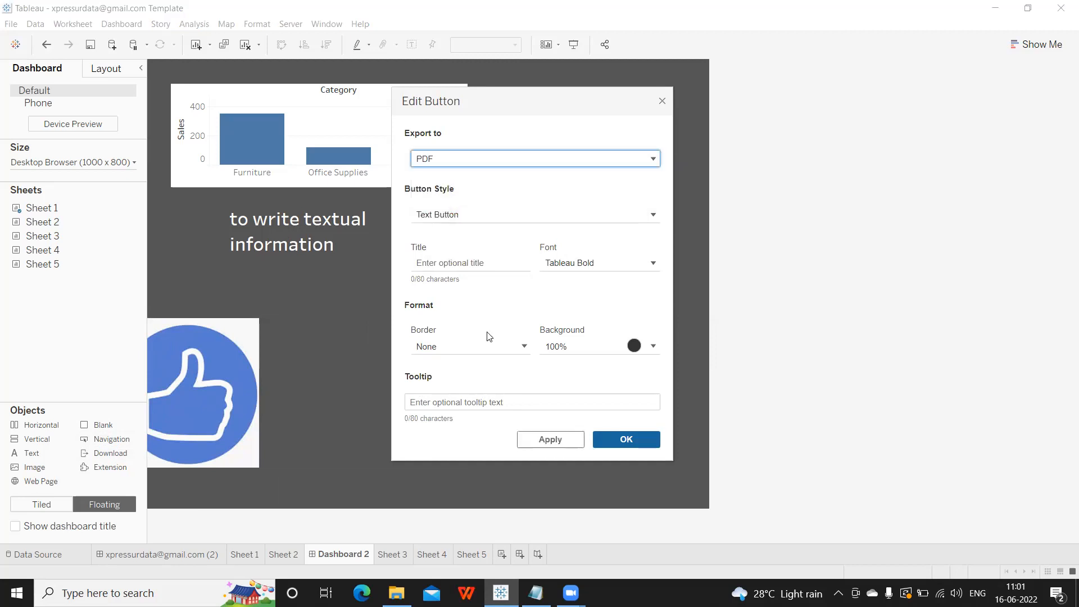
left_click(622, 445)
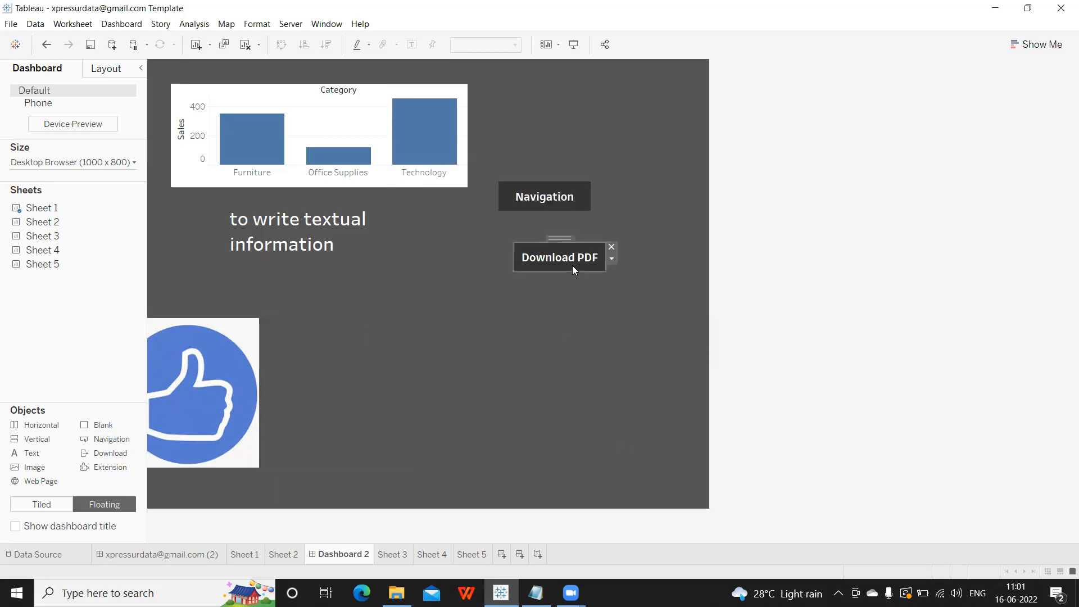
Move the download button to the top-right, narrowed to 'Do...', then add an Extension object.
left_click_drag(561, 236, 669, 90)
left_click(768, 140)
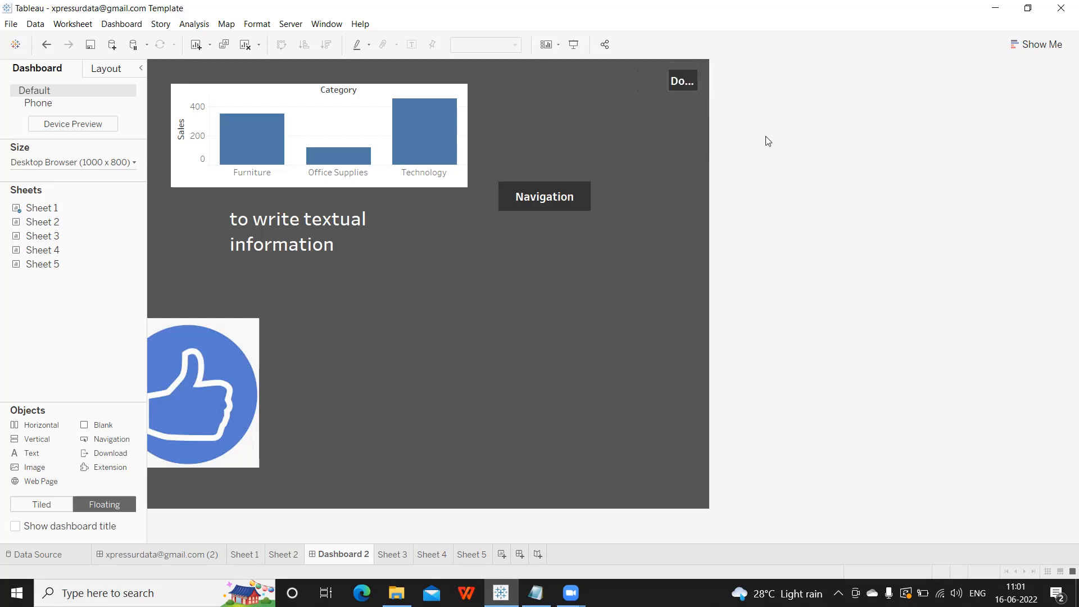
left_click(683, 80)
left_click_drag(102, 471, 389, 308)
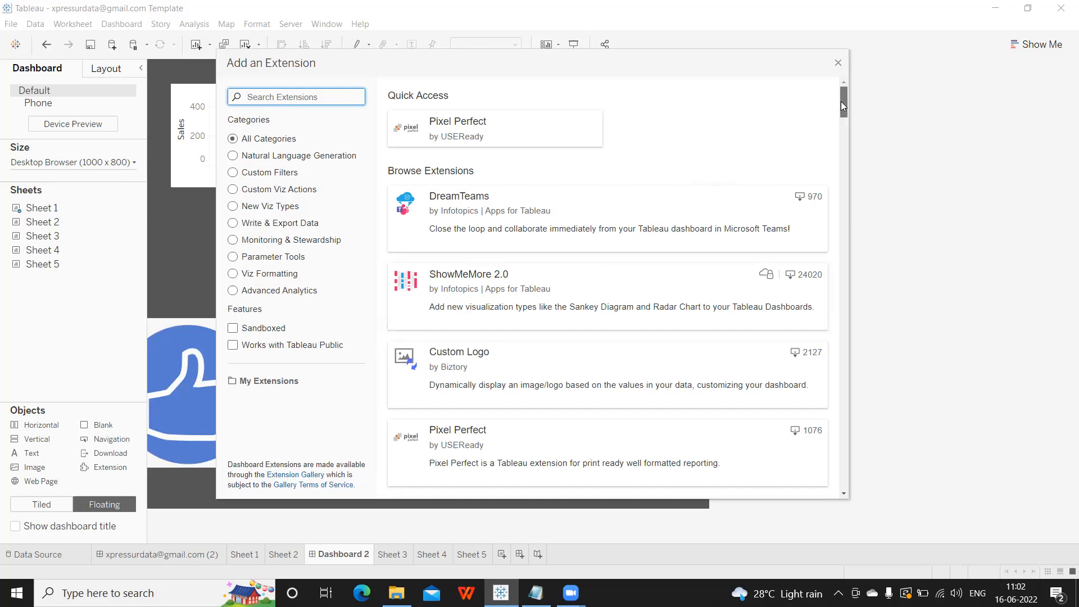
left_click_drag(840, 101, 838, 113)
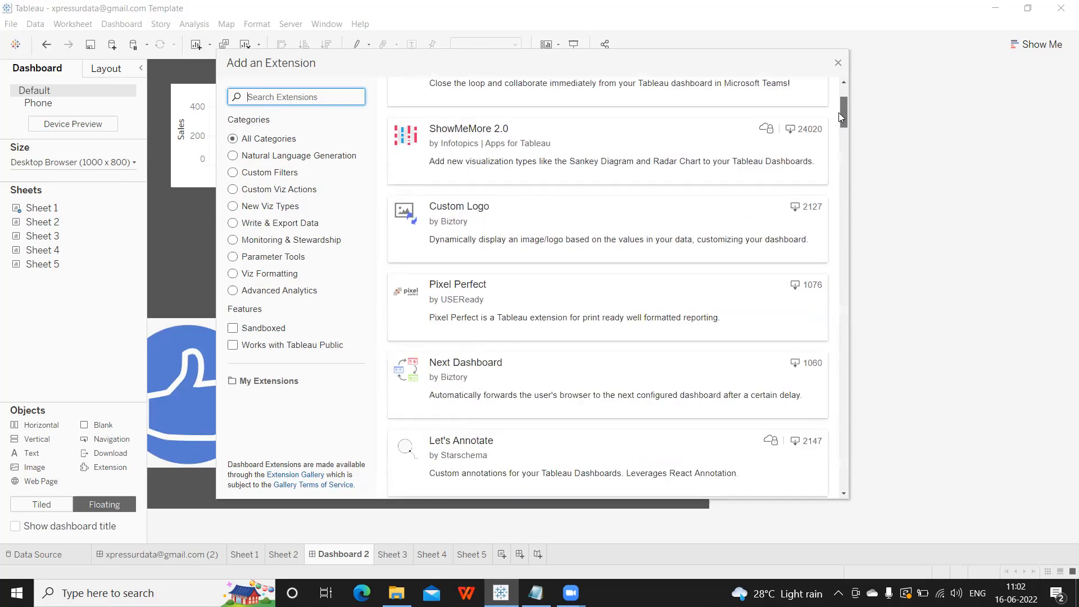
mouse_move(840, 117)
left_mouse_down()
mouse_move(840, 128)
mouse_move(847, 100)
left_mouse_up()
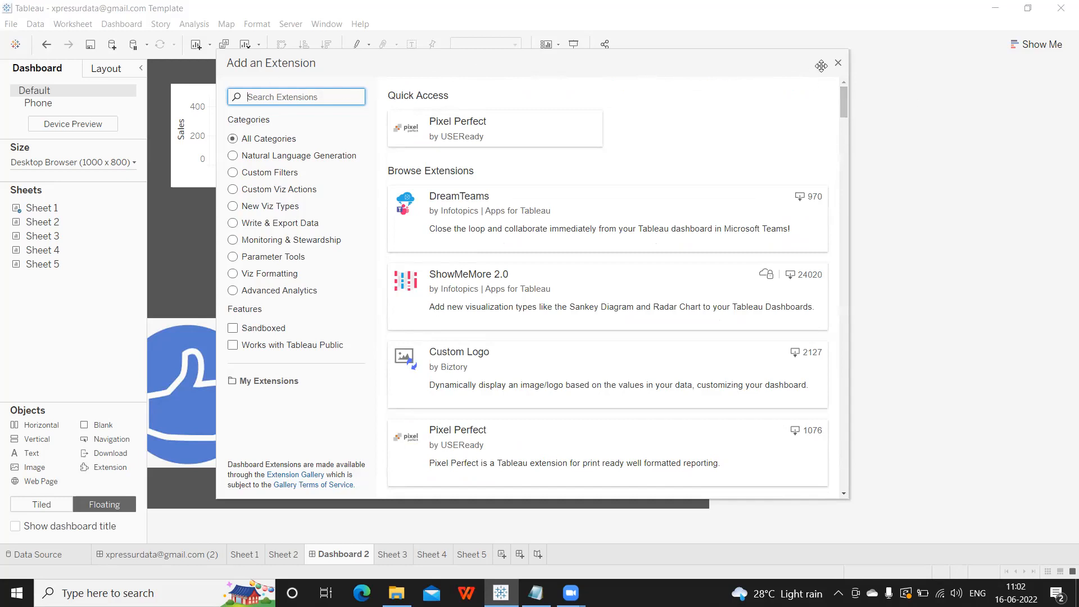
key("Escape")
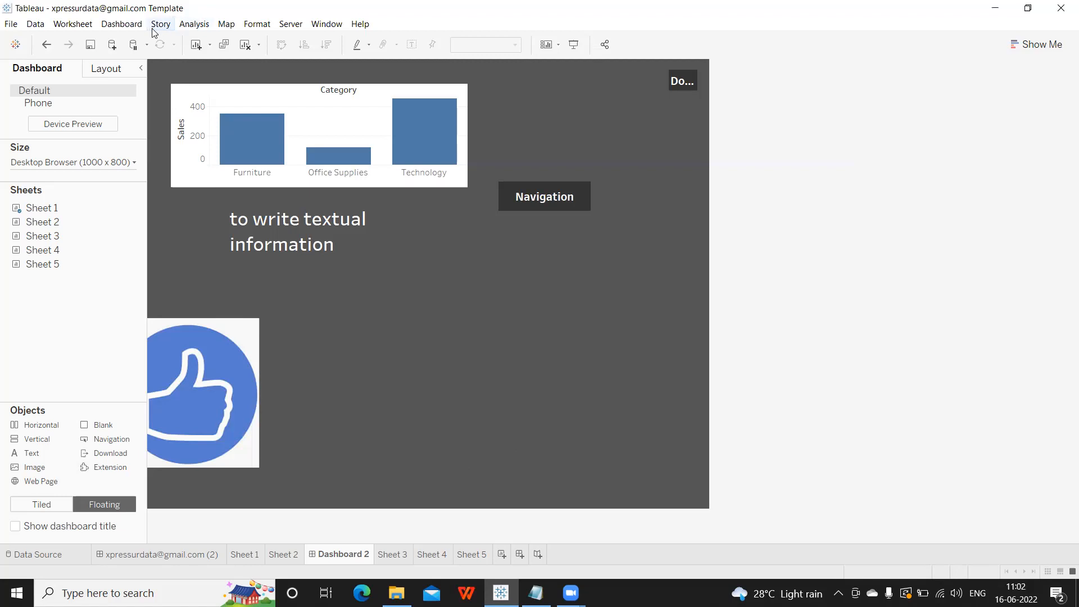
left_click(123, 29)
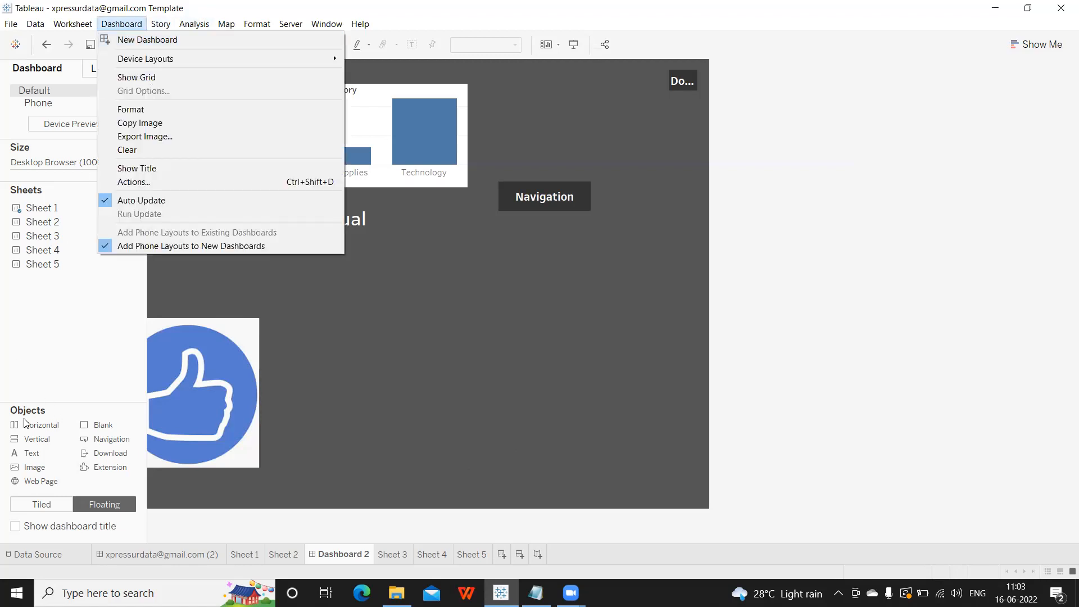
left_click(43, 357)
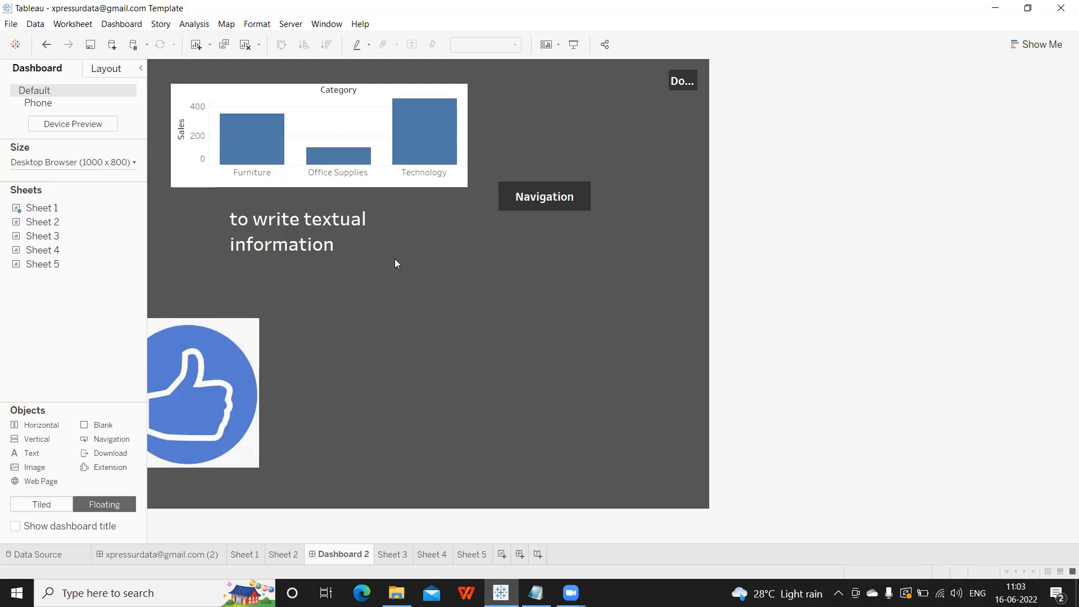
left_click(44, 107)
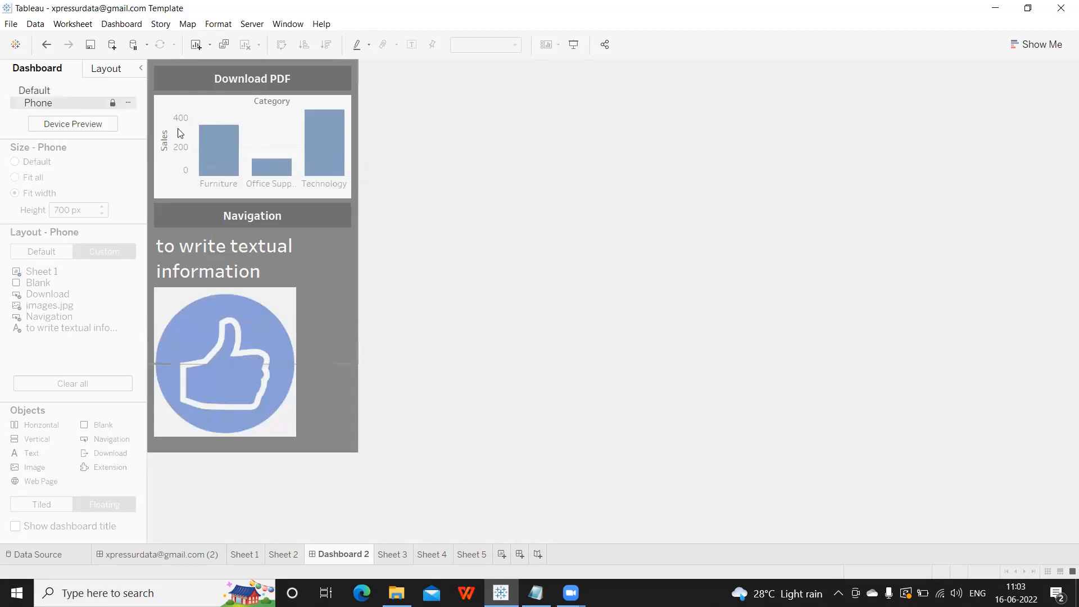
Preview Dashboard 2 as Tablet and Phone, then add a Tablet layout (1024 x 768).
left_click(85, 125)
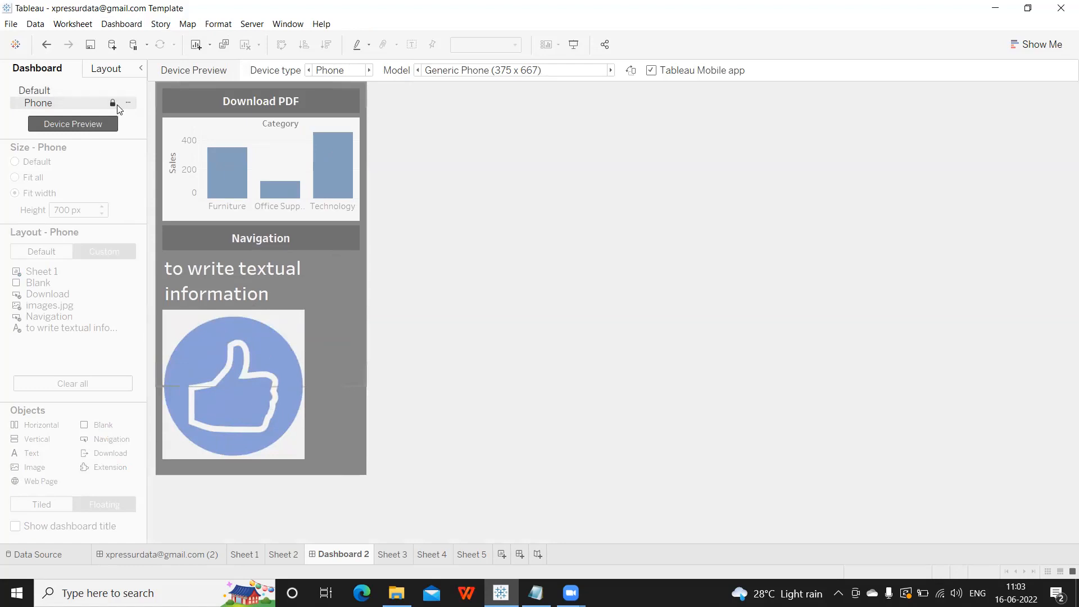
left_click(335, 70)
left_click(330, 94)
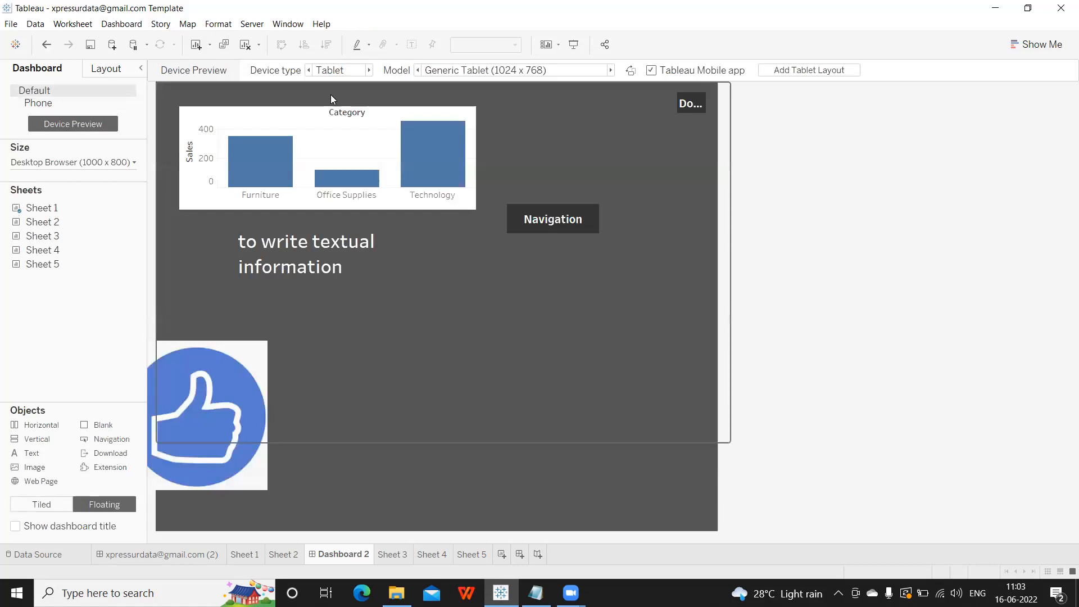
left_click(330, 70)
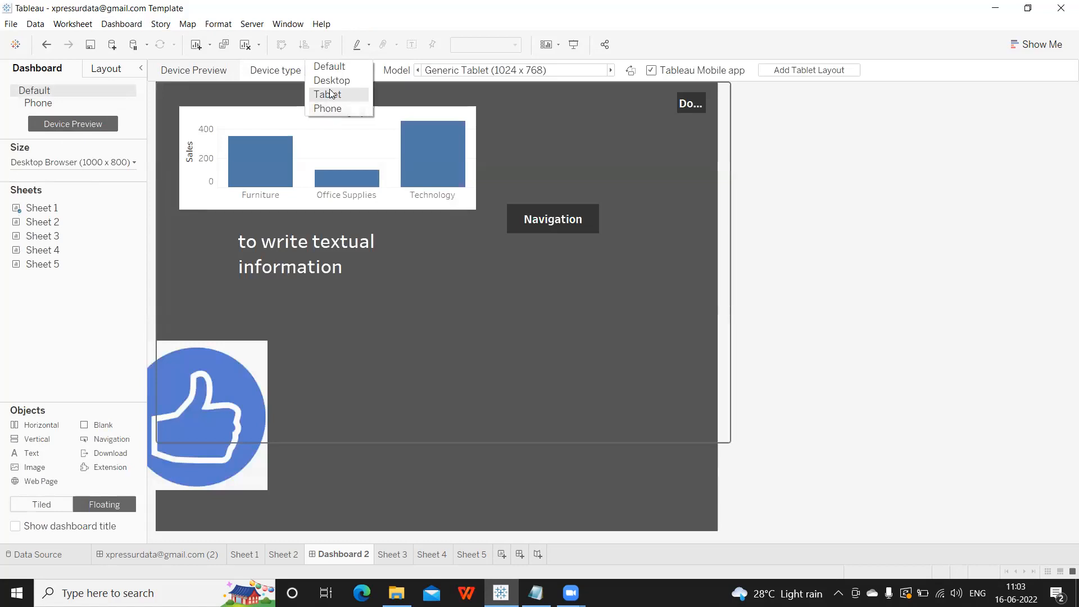
left_click(327, 108)
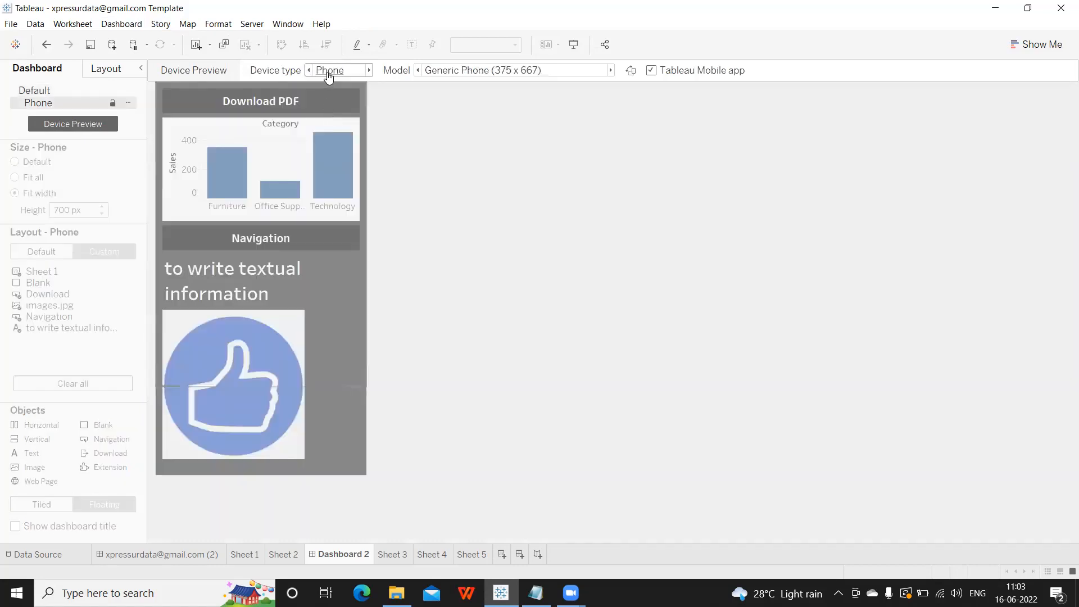
left_click(329, 71)
left_click(328, 93)
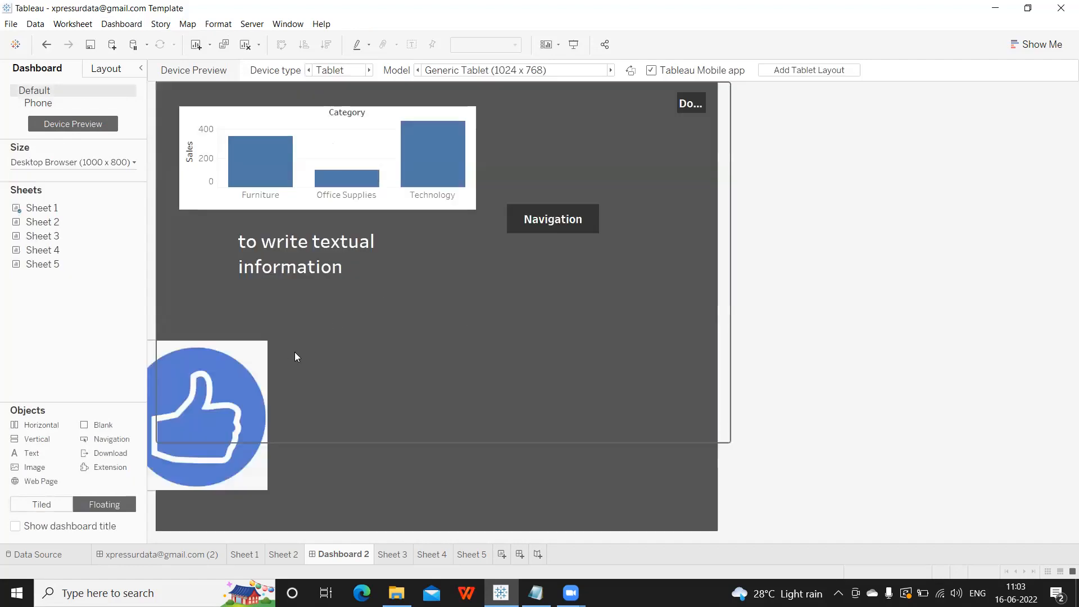
left_click(809, 70)
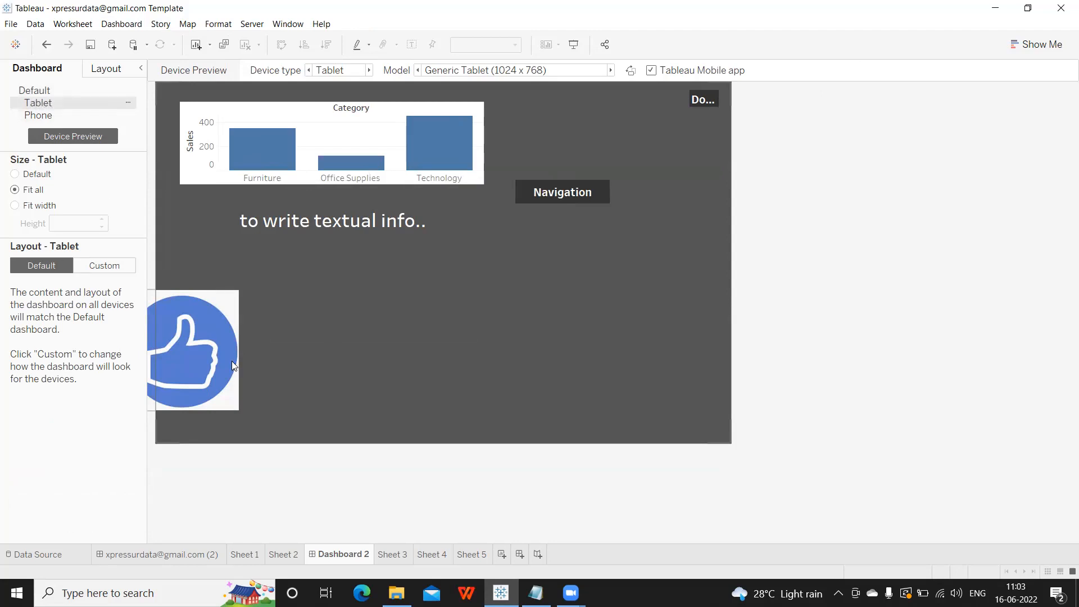
In the Tablet layout, shrink the thumbs-up image beside Navigation, then return to the Default layout.
left_click(309, 329)
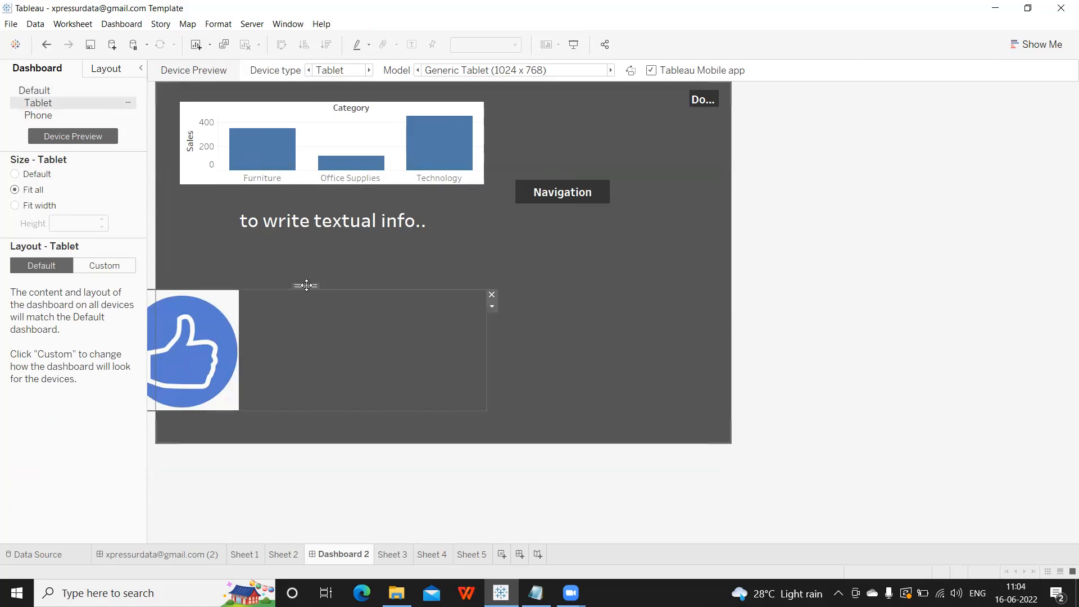
left_click_drag(306, 286, 373, 250)
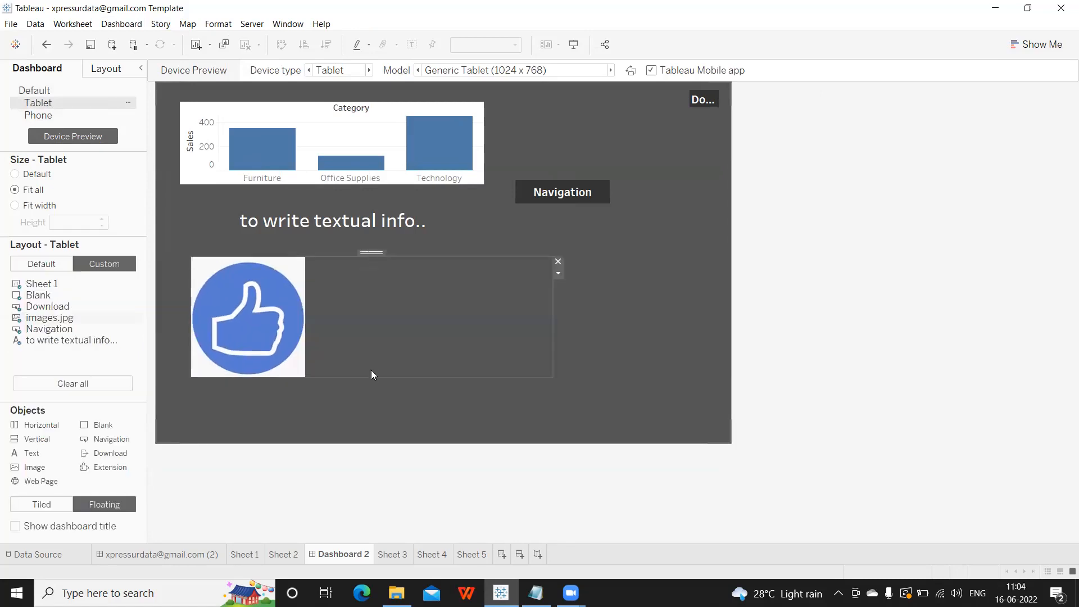
left_click_drag(527, 370, 339, 349)
left_click_drag(270, 255, 606, 245)
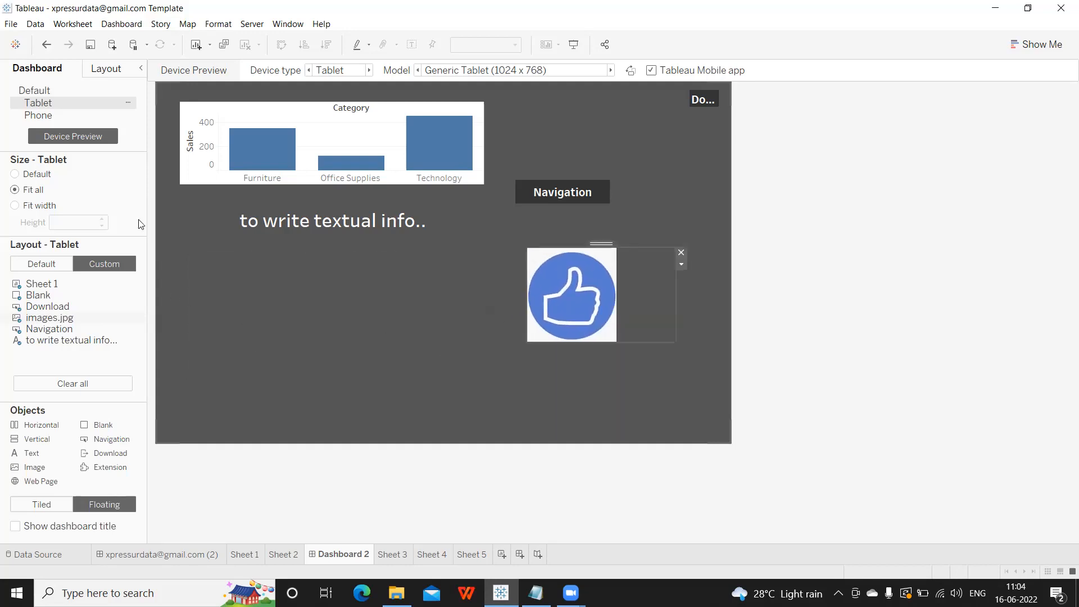
left_click(39, 93)
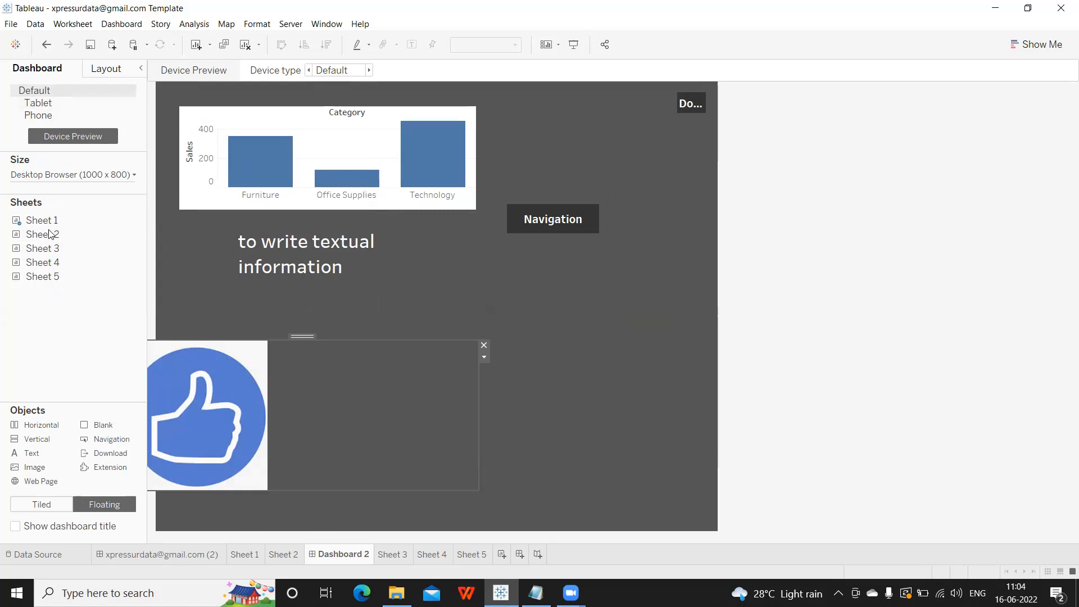
Try Fit width and Default sizes for the Tablet layout, keep Fit all, then open Sheet 2's Analytics pane.
left_click(39, 103)
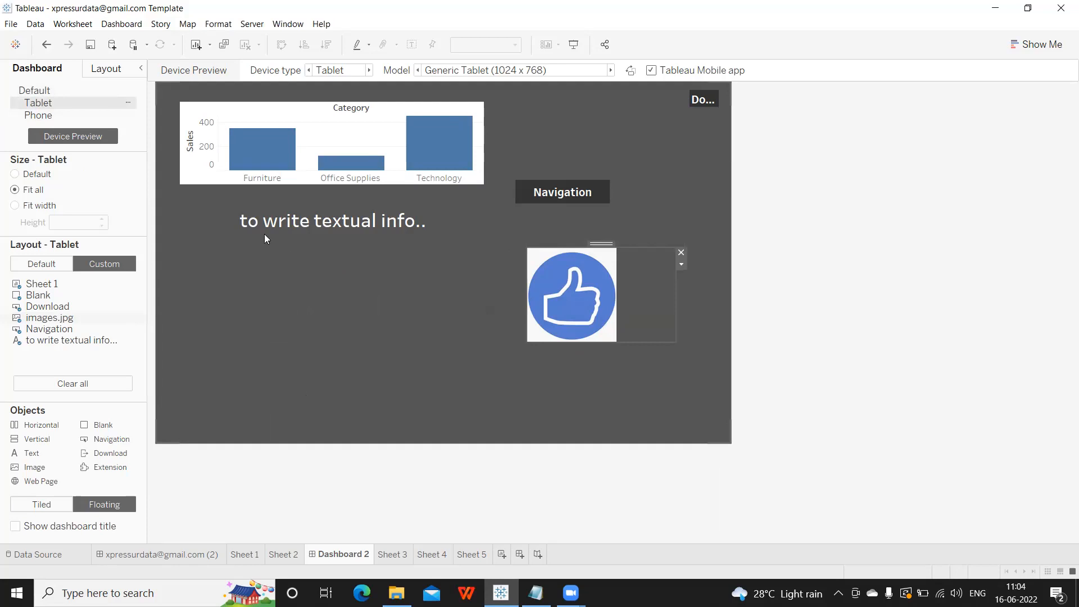
left_click(15, 205)
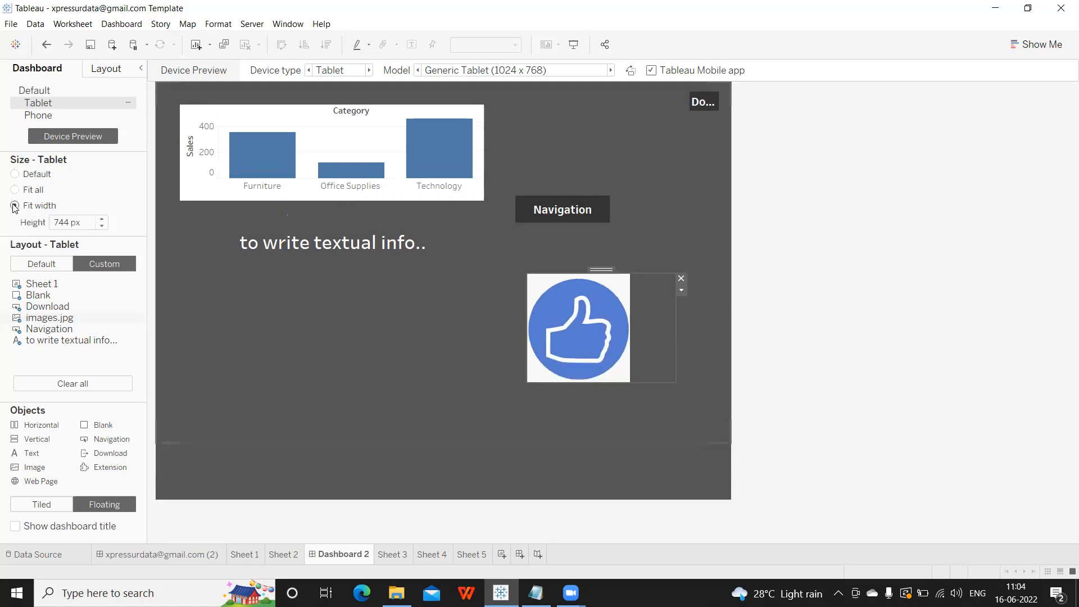
left_click(14, 174)
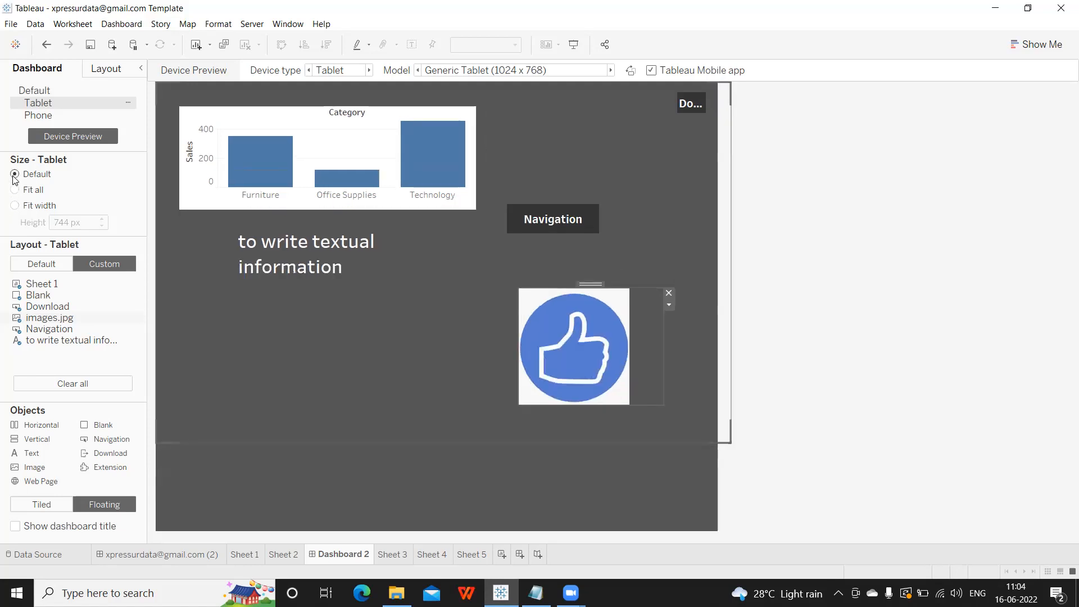
left_click(15, 206)
left_click(15, 190)
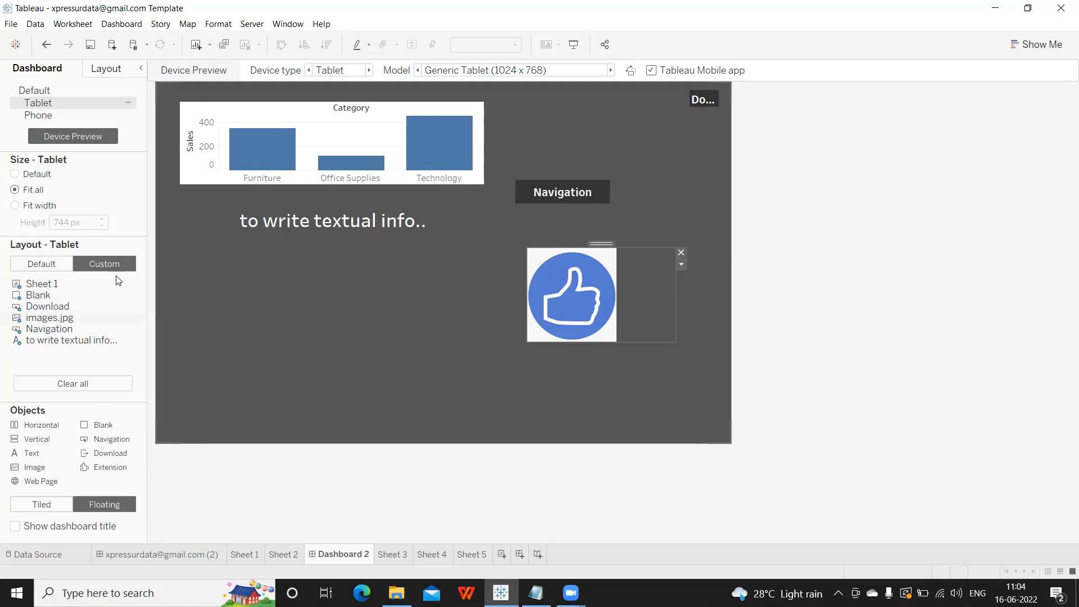
left_click(282, 554)
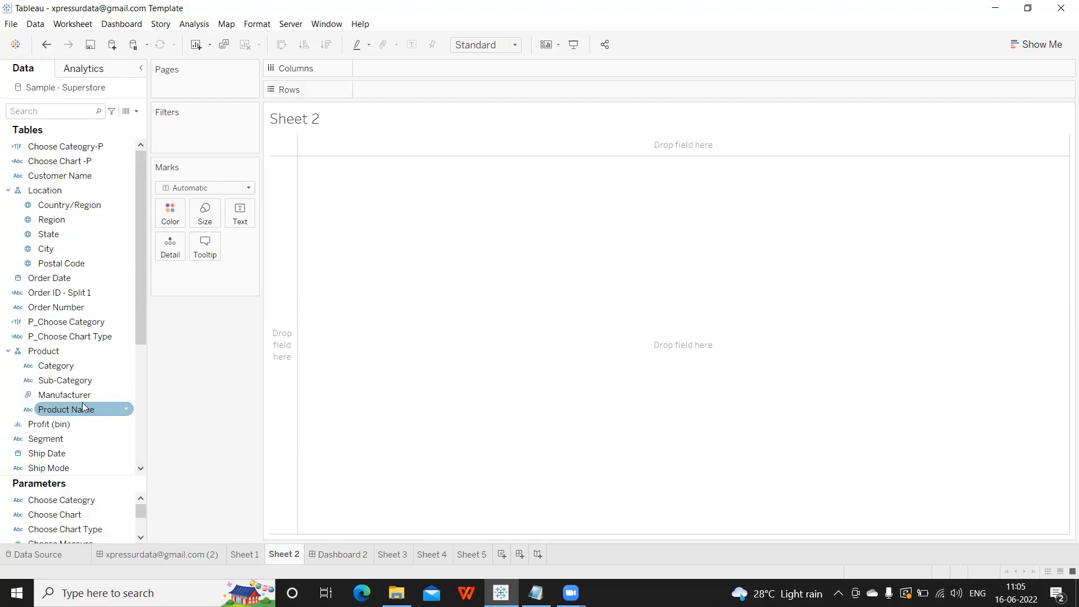
left_click(66, 70)
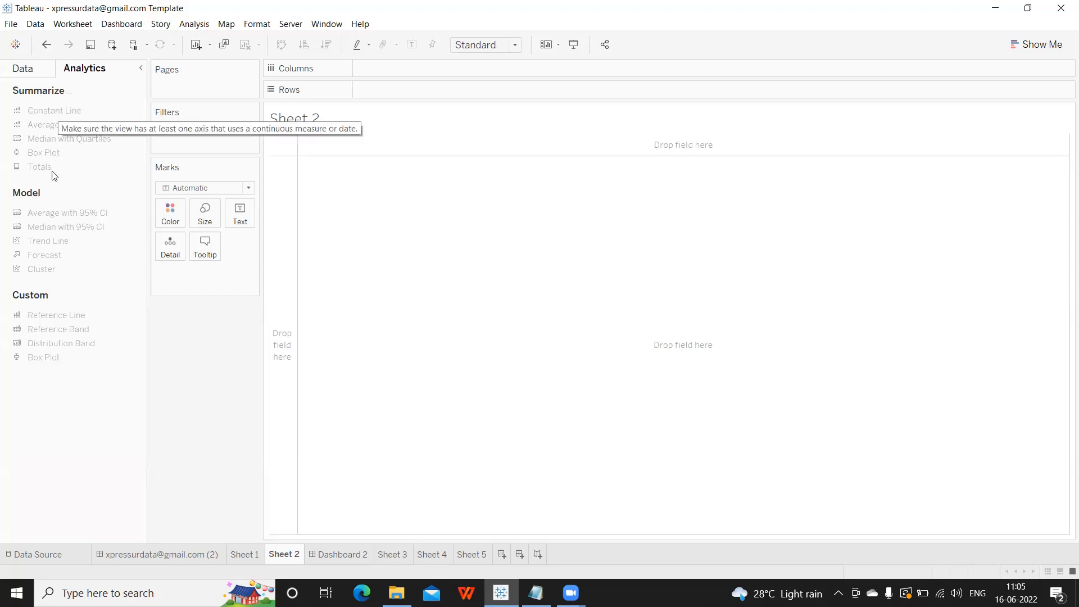
Put Order Date on Columns and Sales, found by searching 'sa', on Rows.
left_click(24, 71)
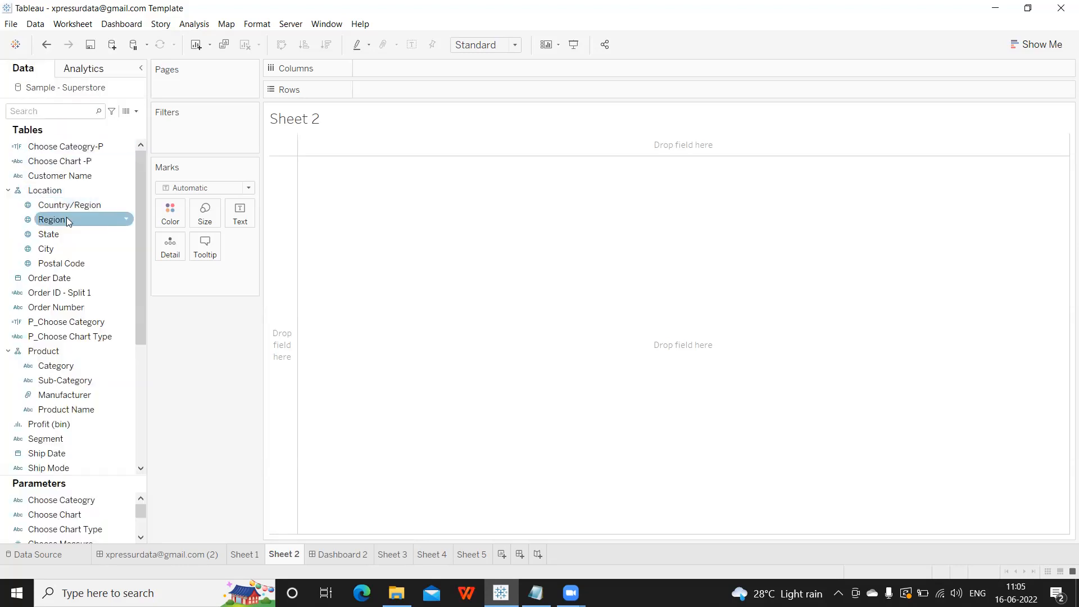
left_click_drag(66, 279, 416, 69)
left_click(50, 113)
type("sa")
left_click_drag(38, 153, 416, 83)
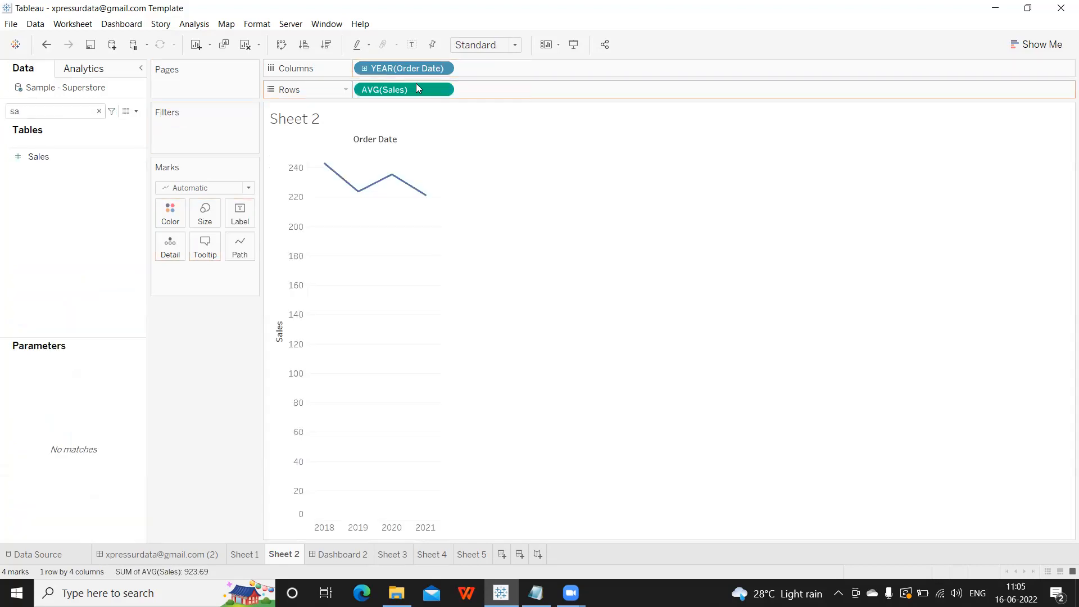
Change the Sales aggregation from Average to Sum and add an Average reference line to the chart.
left_click(442, 90)
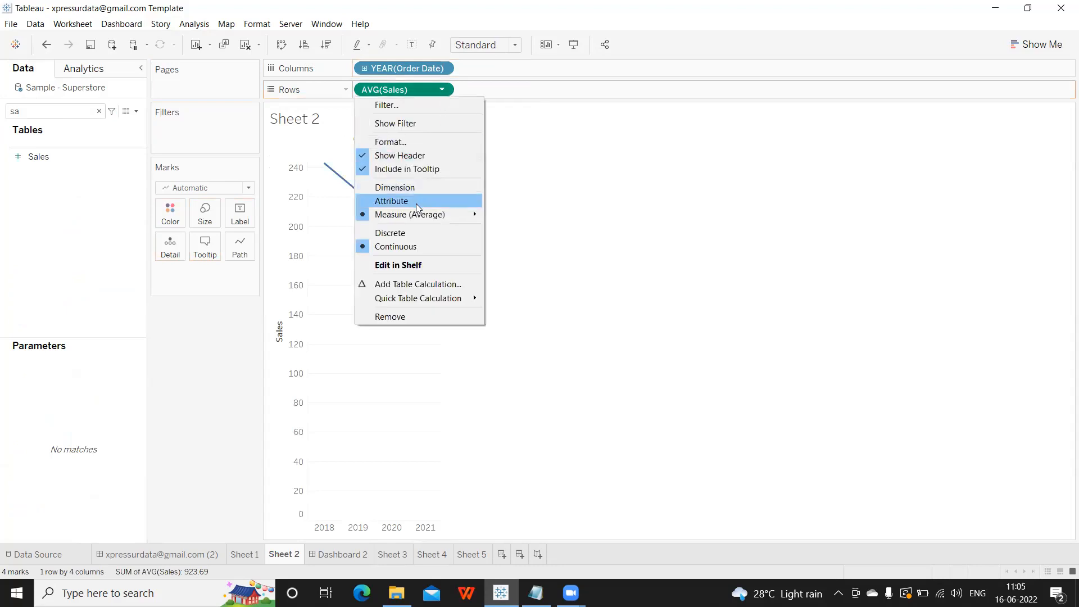
mouse_move(415, 214)
left_click(510, 214)
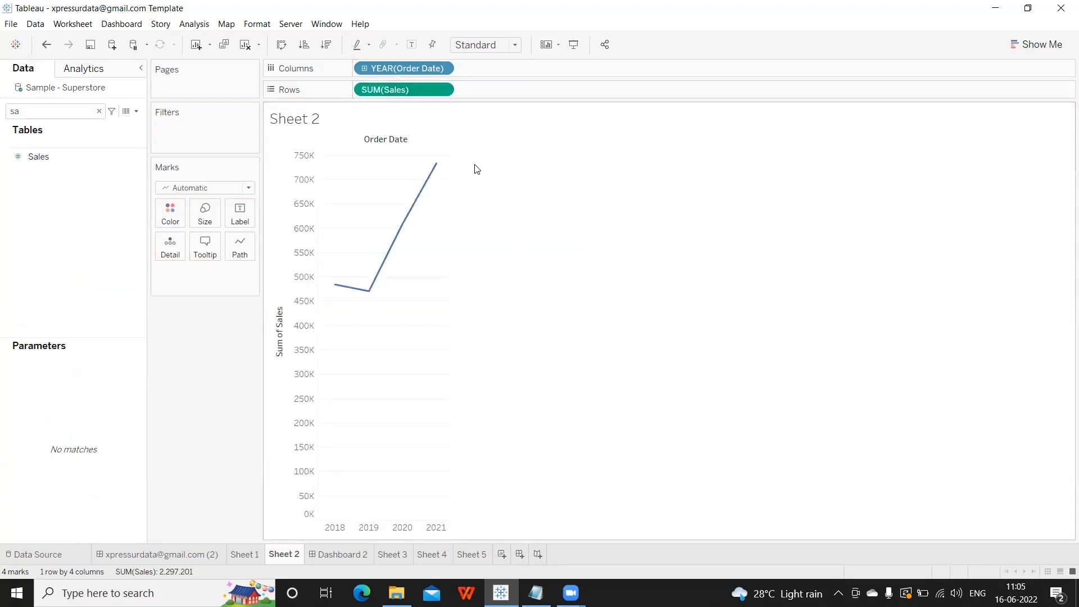
left_click(87, 69)
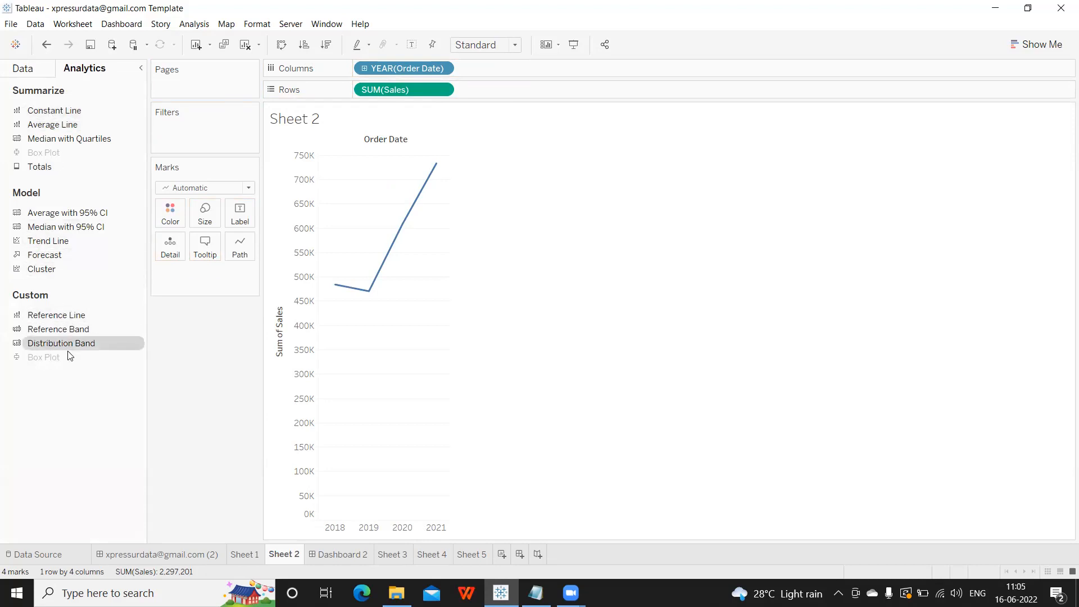
left_click_drag(70, 315, 421, 206)
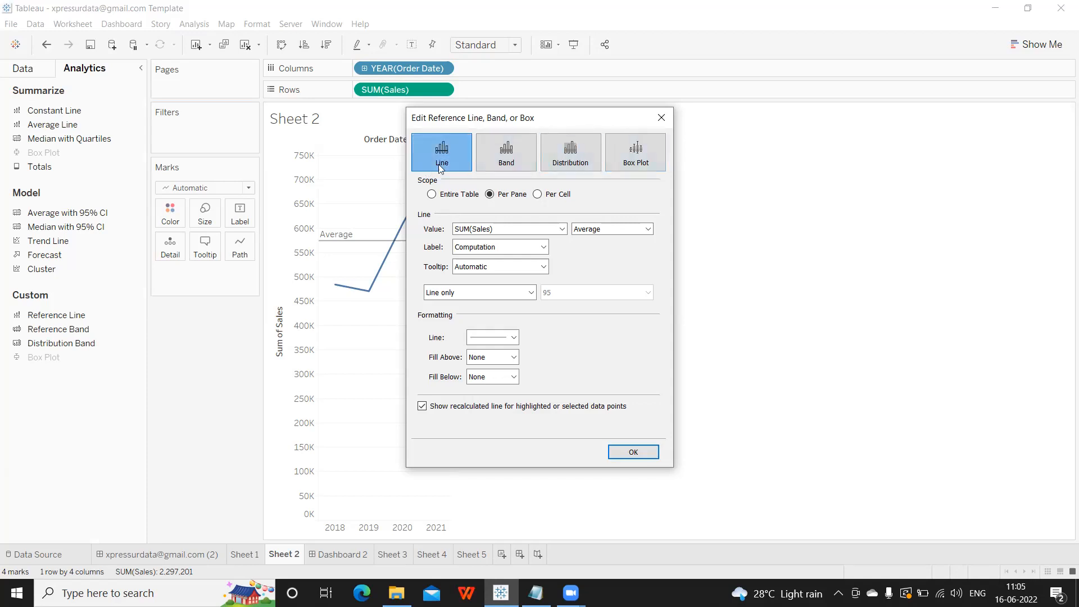
Set the Average reference line to Per Cell scope, then remove YEAR(Order Date) from Columns.
left_click_drag(474, 122, 577, 120)
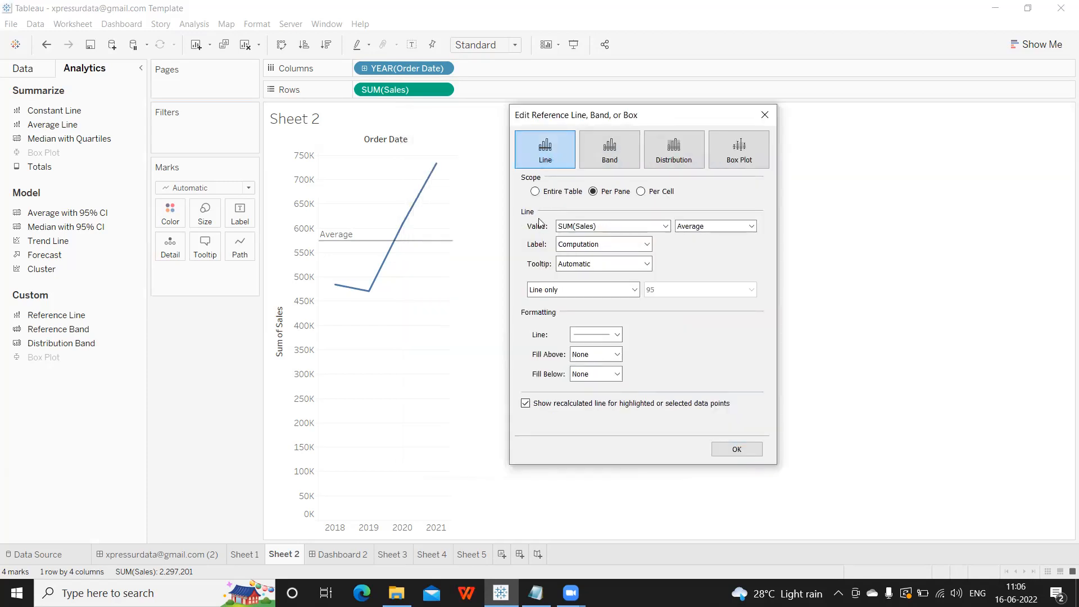
left_click(535, 192)
left_click(594, 192)
left_click(641, 191)
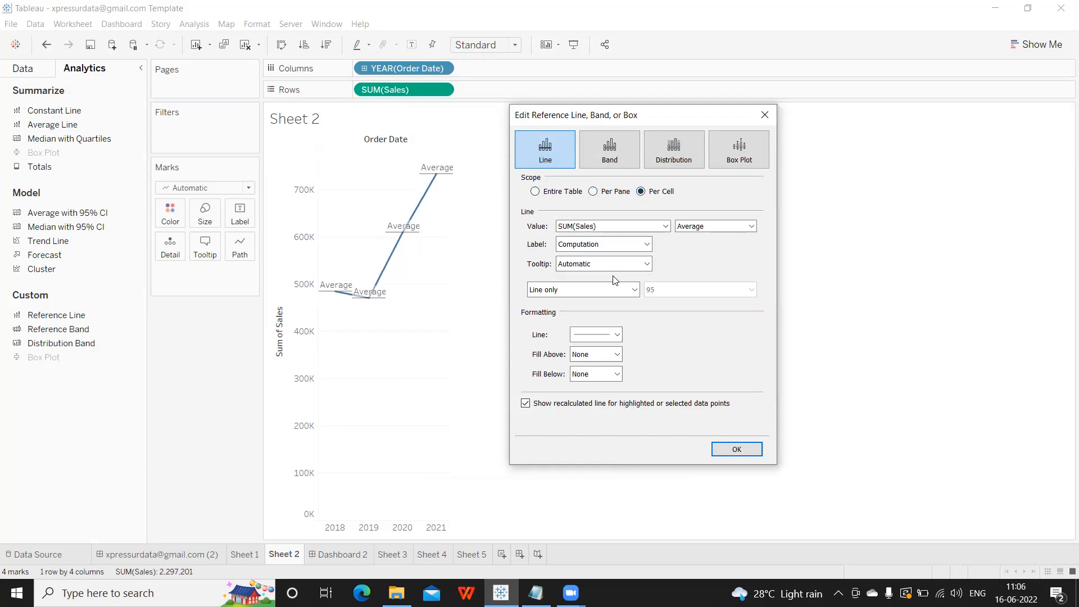
left_click(765, 115)
left_click_drag(411, 71, 185, 343)
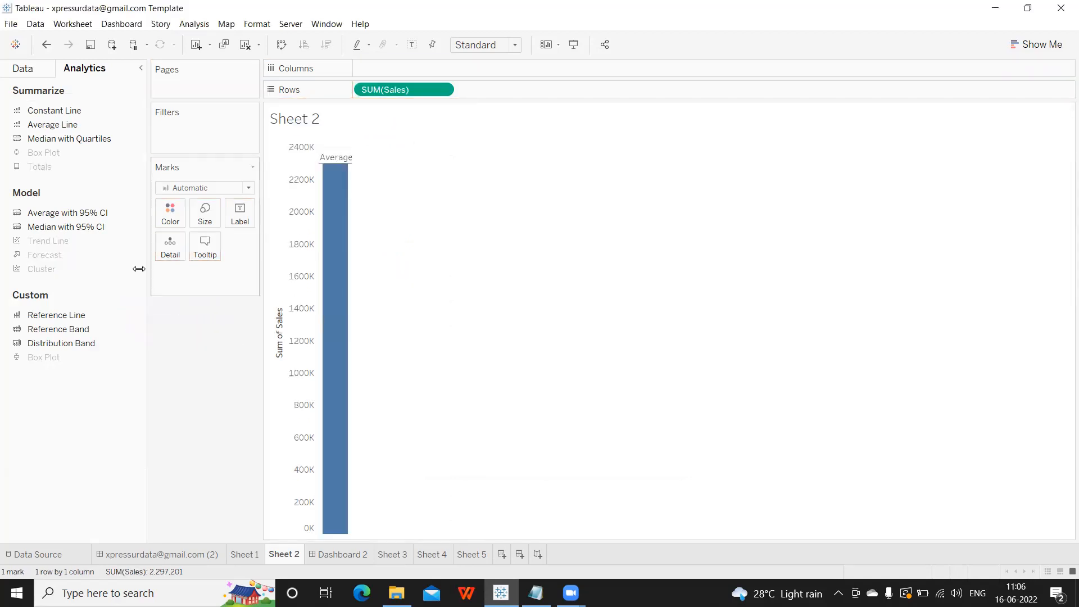
Search the fields for 'ca', add Category to Columns and drill down into Sub-Category.
left_click(23, 68)
left_click(50, 109)
type("sa")
key("BackSpace")
key("BackSpace")
type("ca")
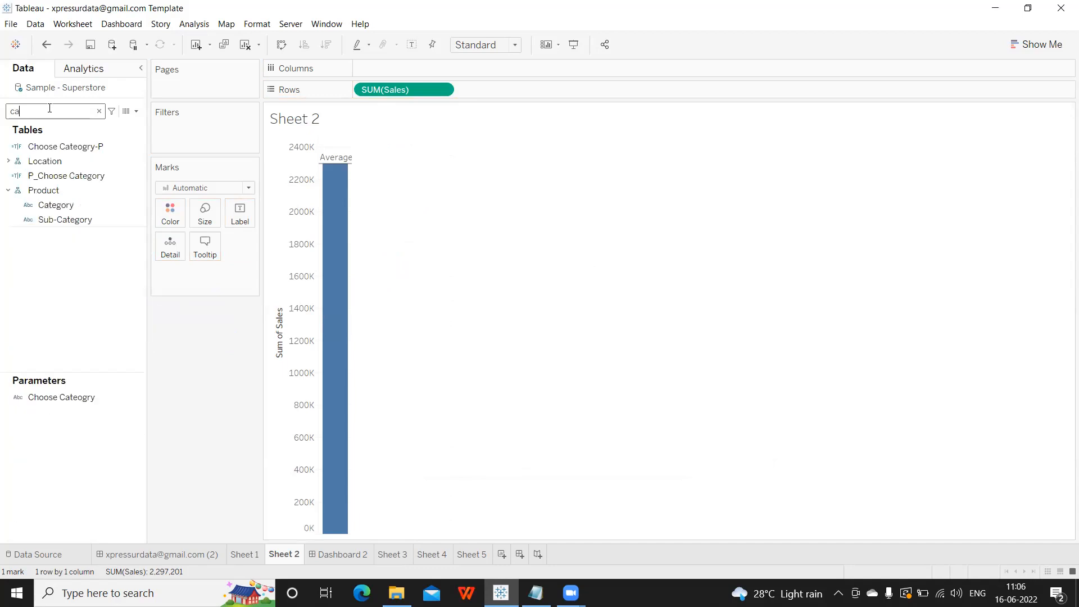
left_click_drag(56, 205, 432, 68)
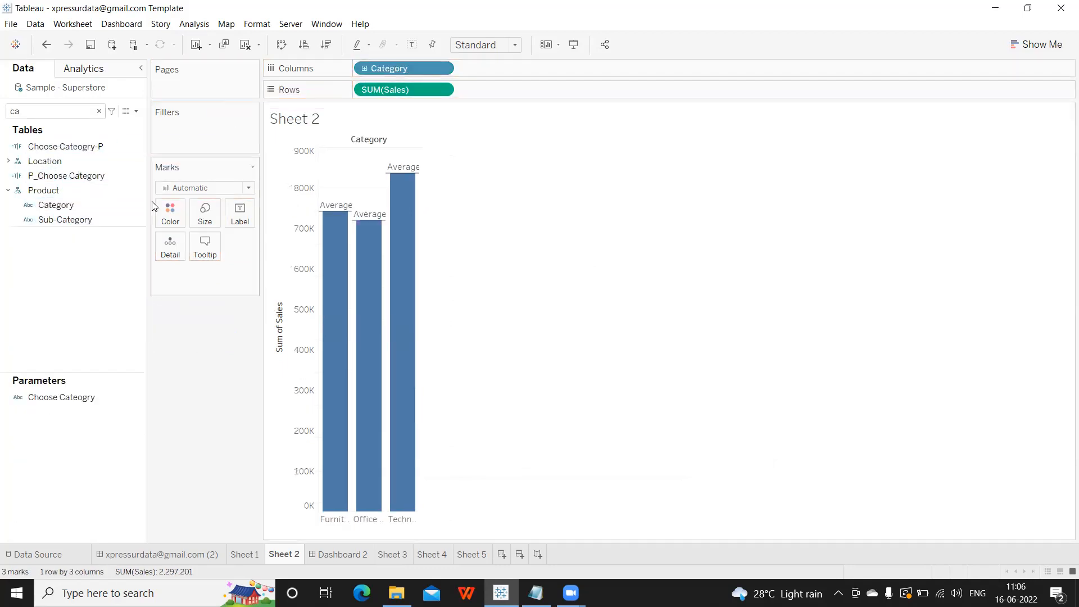
left_click(364, 68)
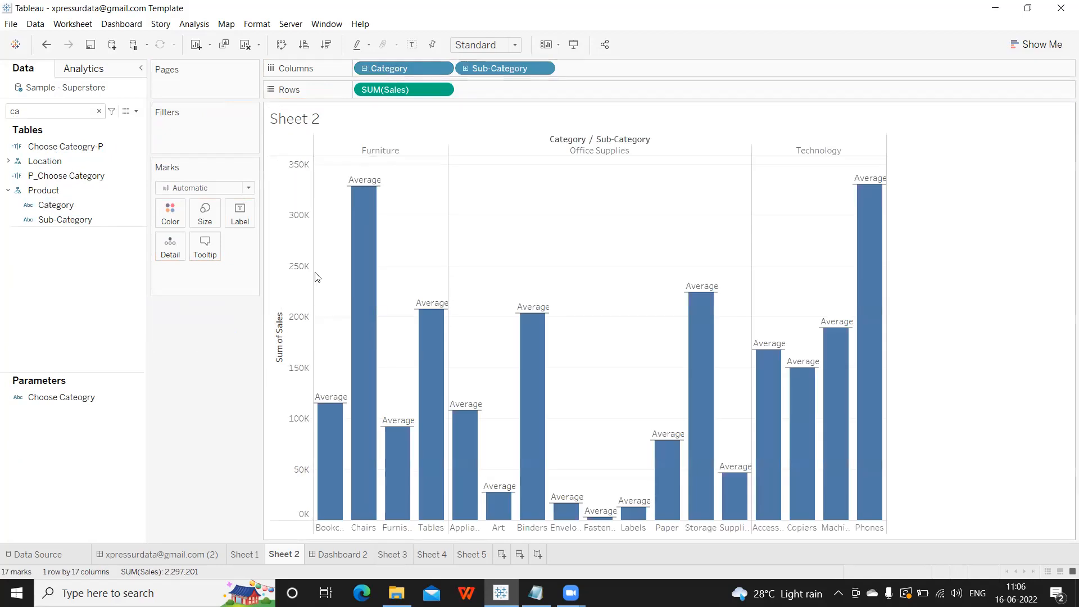
left_click(91, 69)
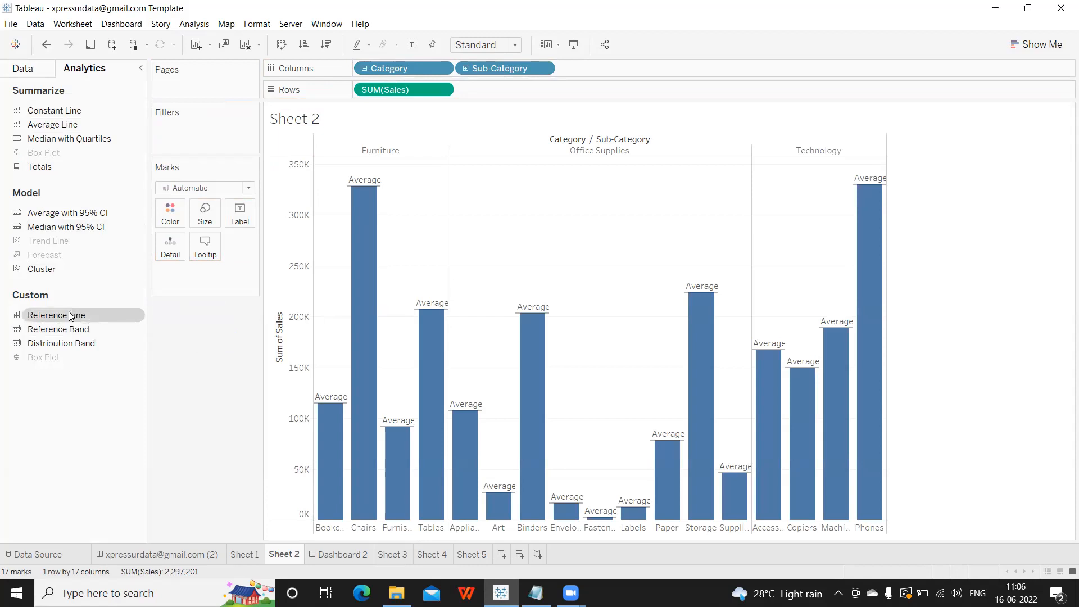
Add a reference line on the Sum of Sales axis, comparing Entire Table and Per Pane scope.
right_click(270, 258)
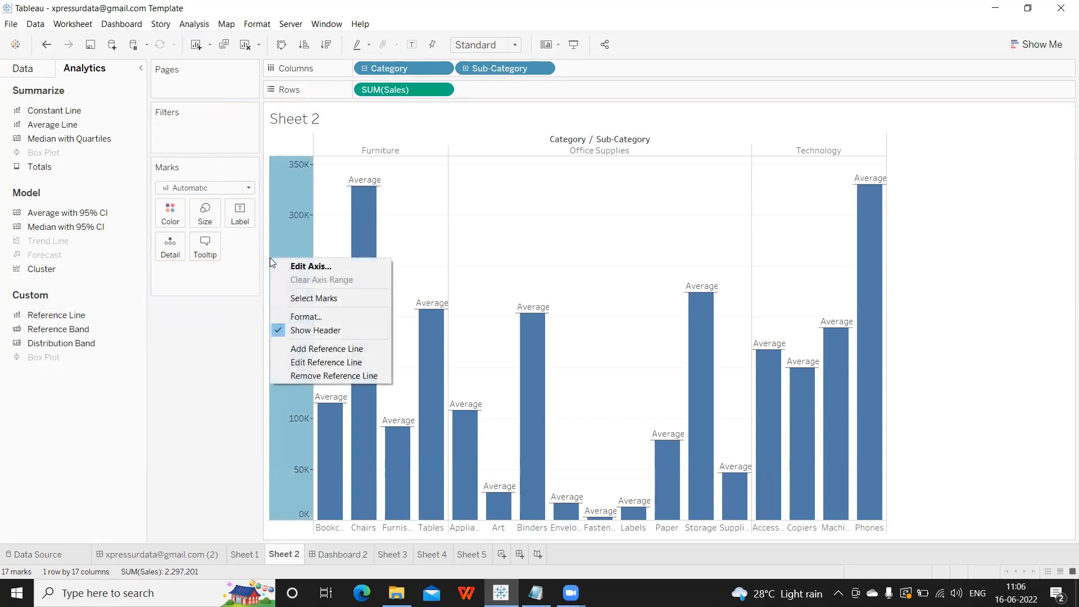
left_click(293, 347)
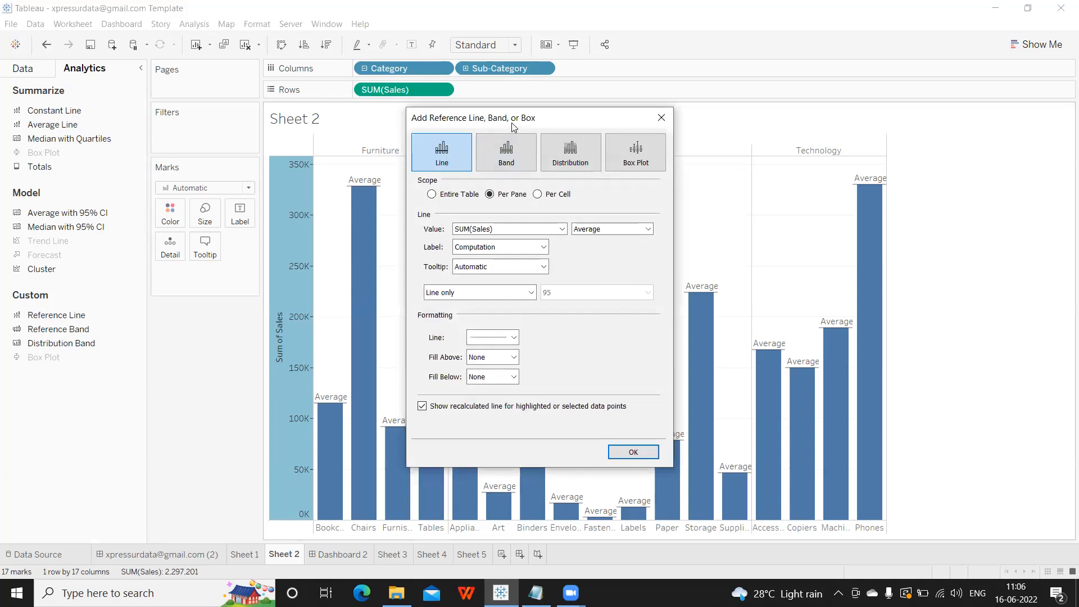
left_click_drag(516, 124, 829, 140)
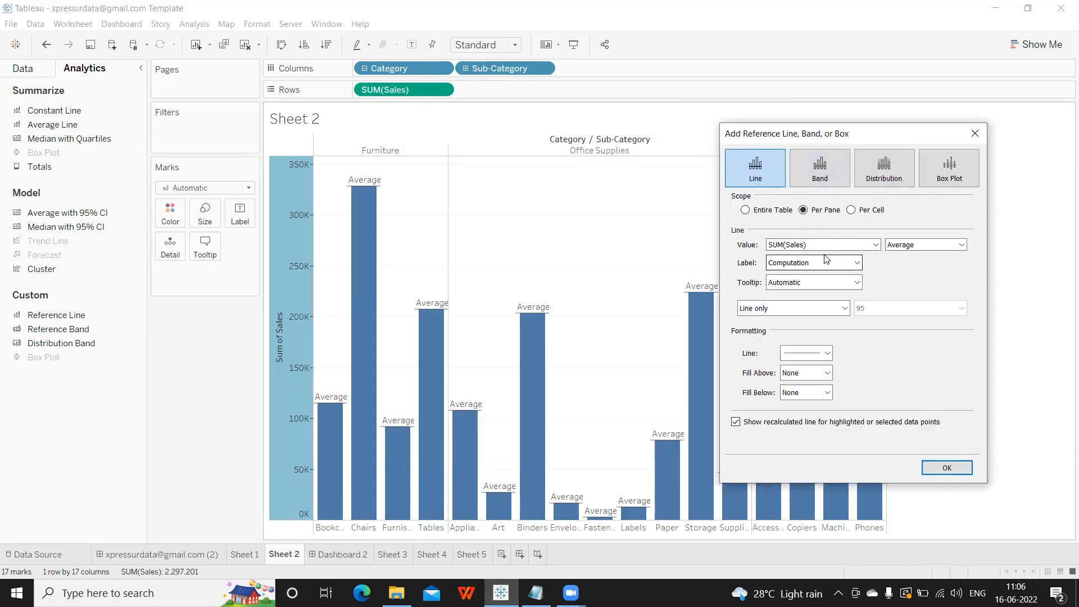
left_click(745, 209)
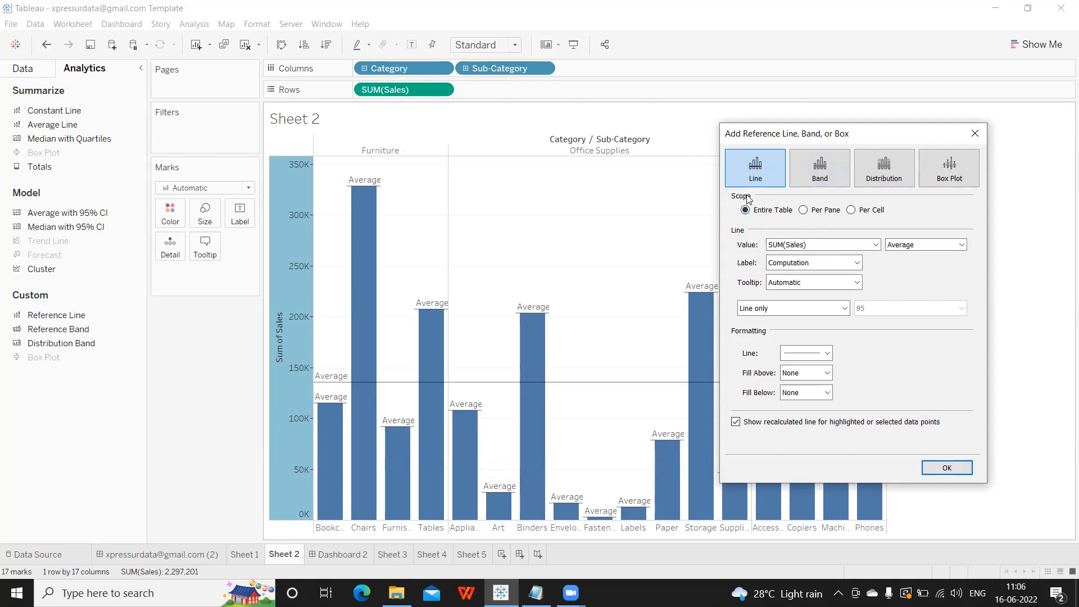
left_click(803, 211)
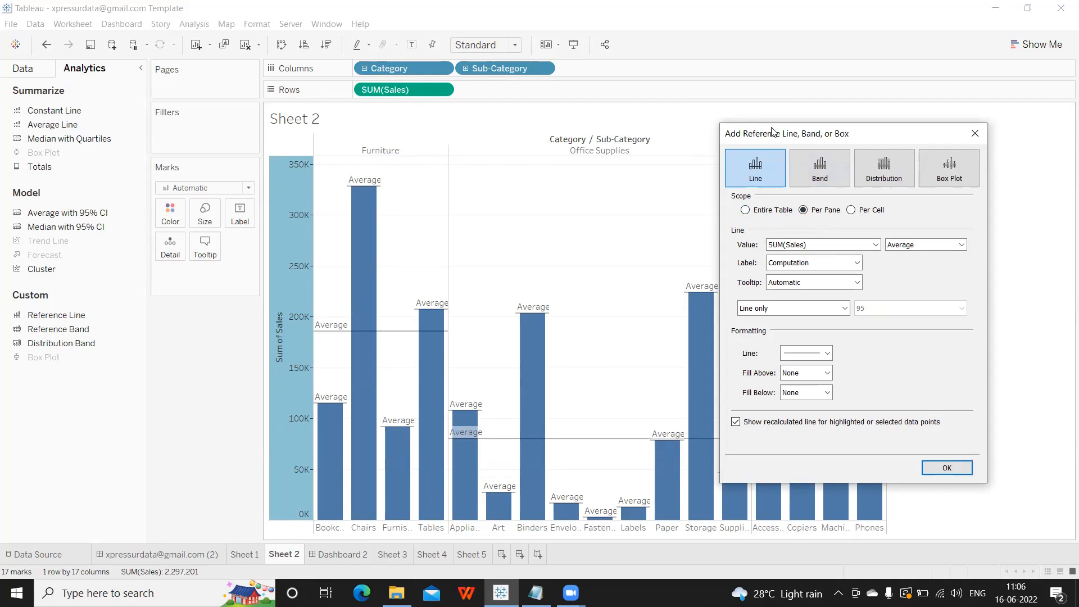
left_click_drag(774, 135, 771, 180)
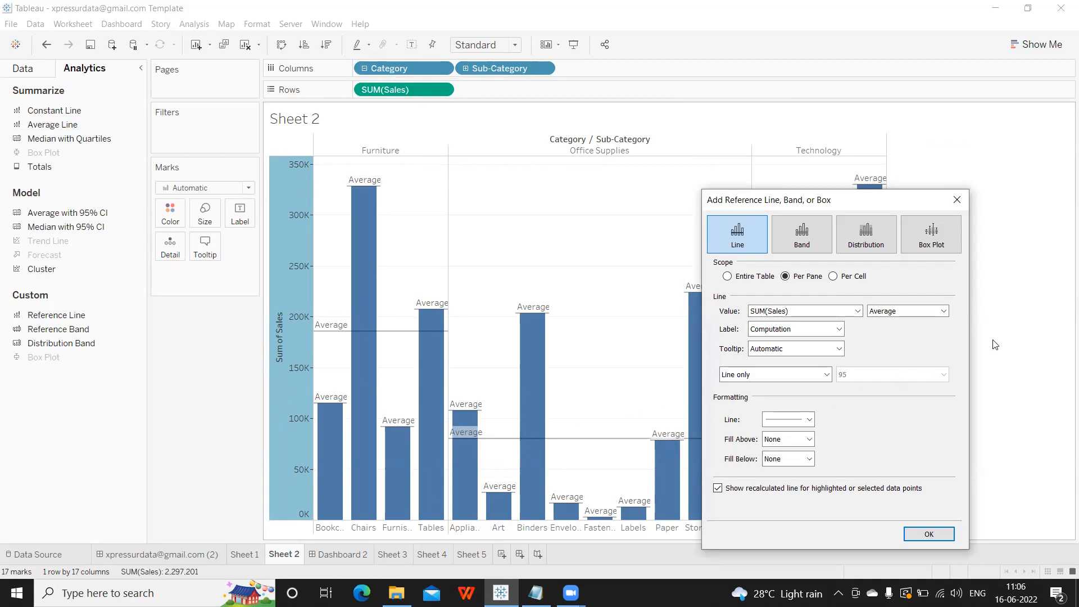
Make it a Per Pane Minimum-to-Maximum band, close the dialog, and create a new story.
left_click(832, 276)
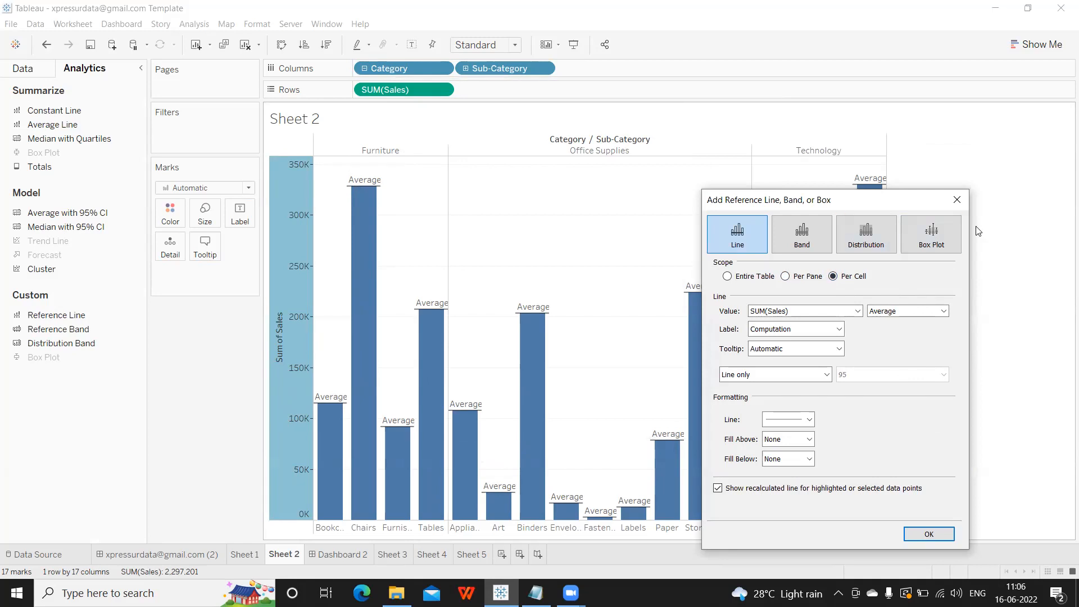
left_click_drag(874, 202, 874, 133)
left_click(727, 206)
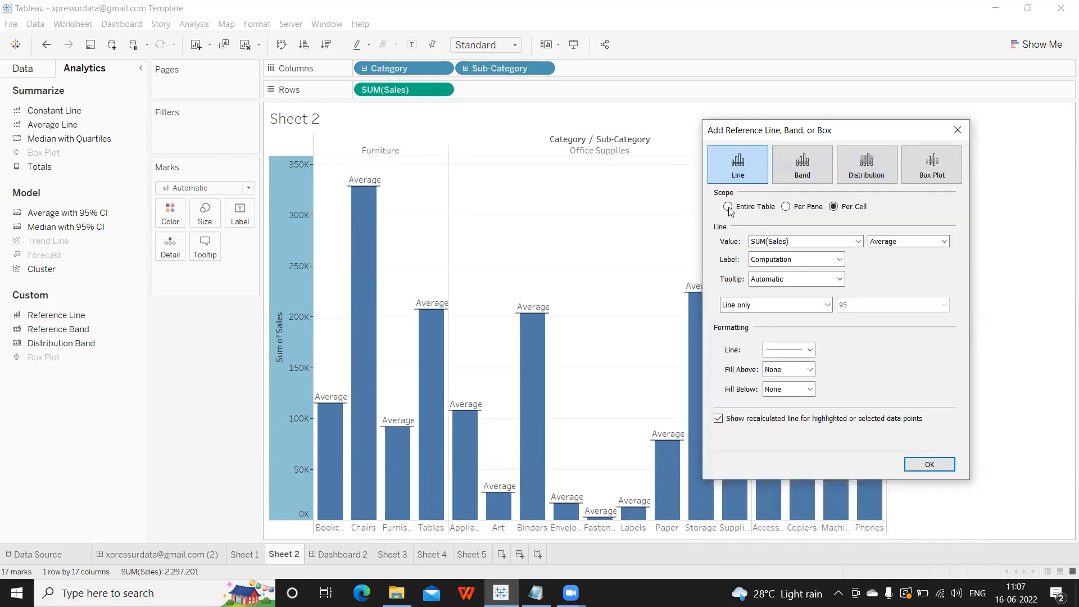
left_click(785, 207)
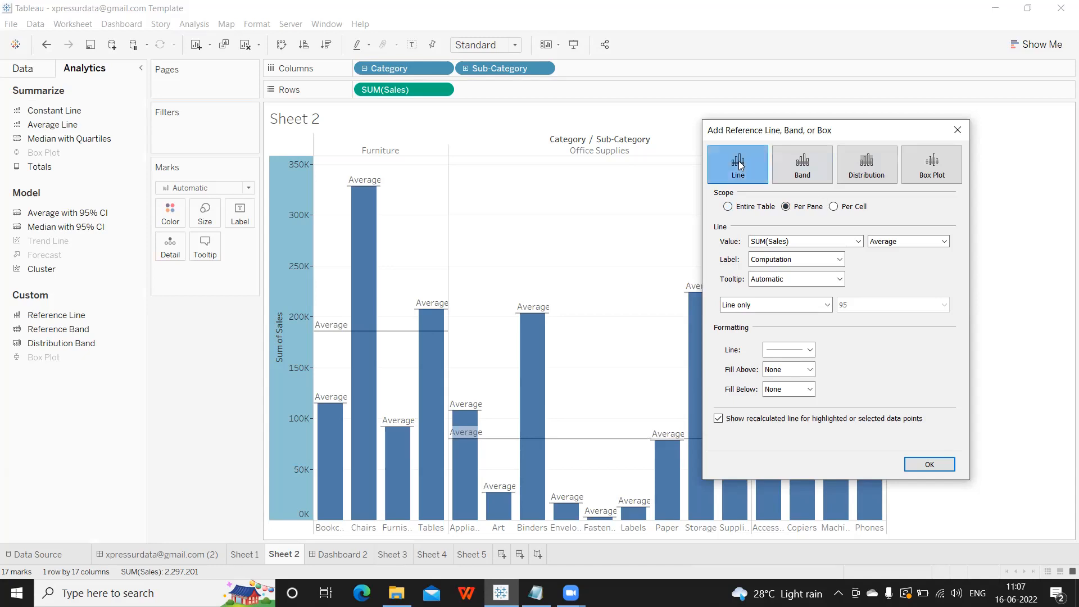
left_click(803, 168)
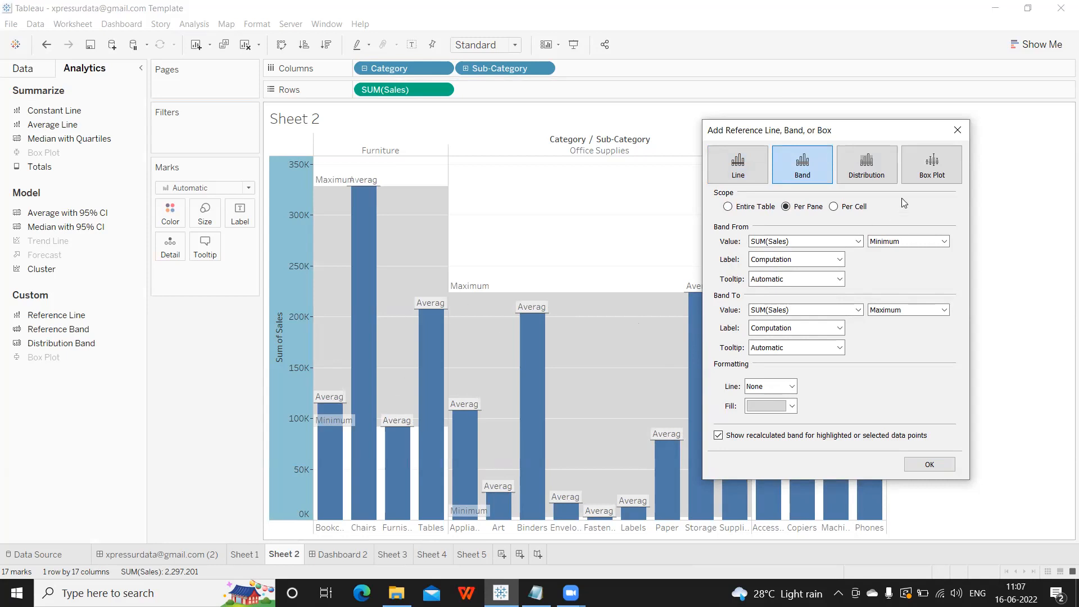
left_click(956, 130)
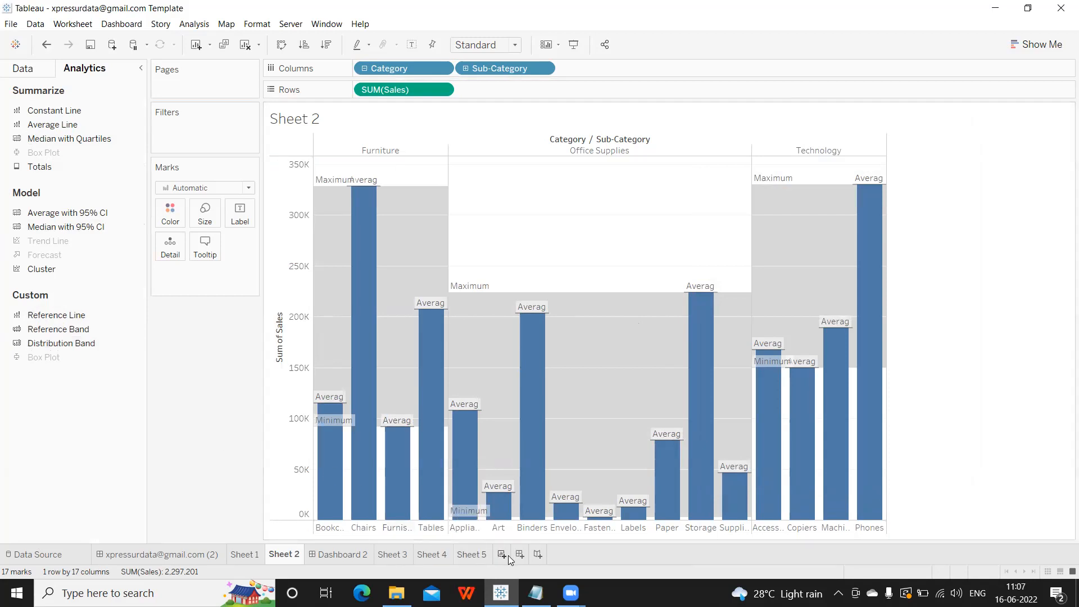
left_click(535, 555)
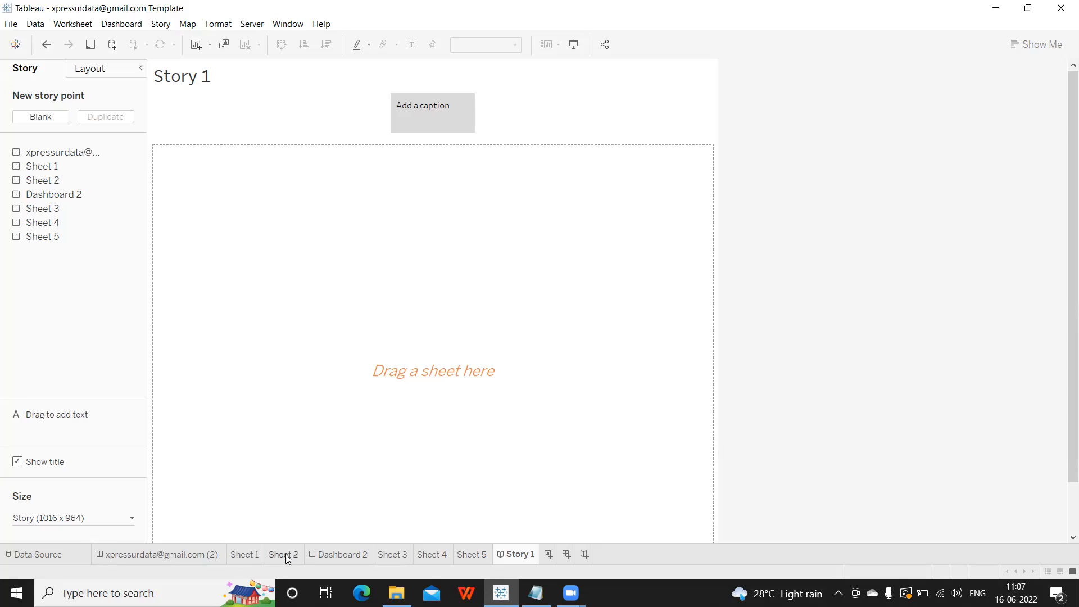
Switch between Dashboard 2 and Story 1, ending on Dashboard 2's tablet layout.
left_click(361, 559)
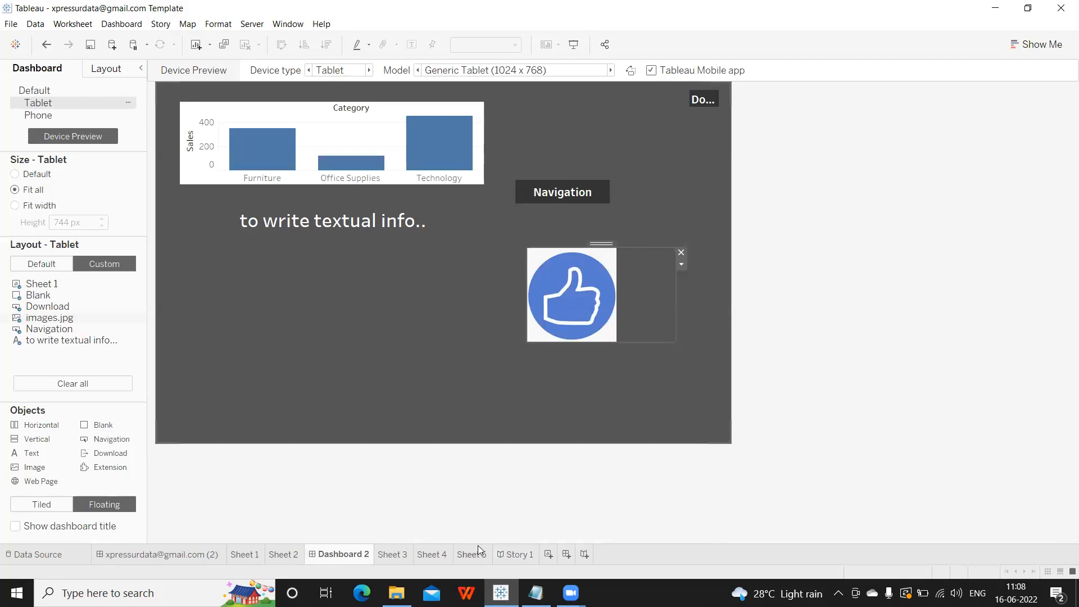
left_click(523, 554)
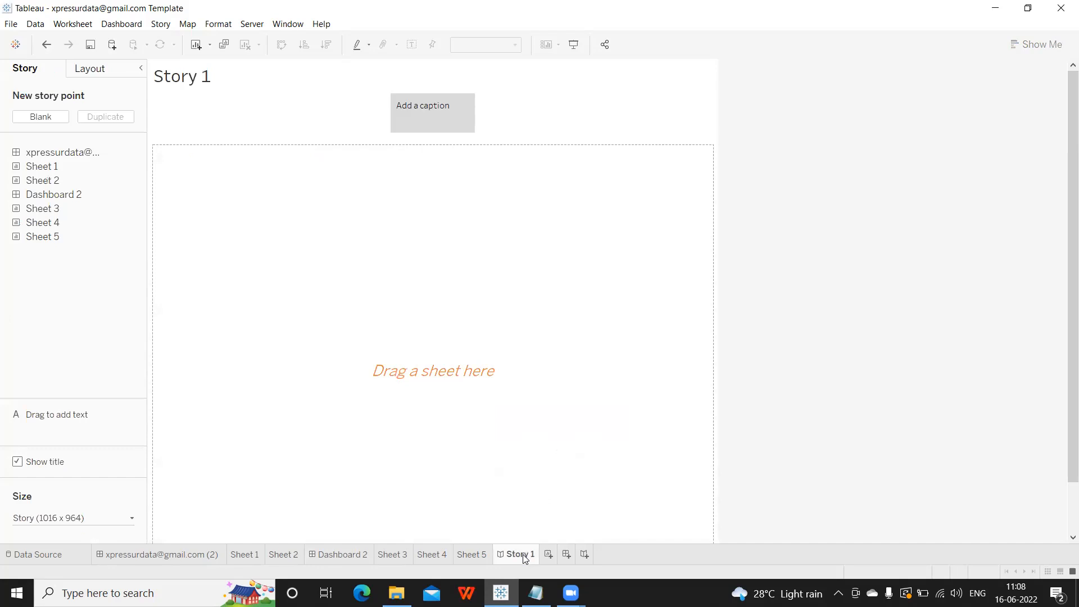
mouse_move(524, 555)
left_click(331, 561)
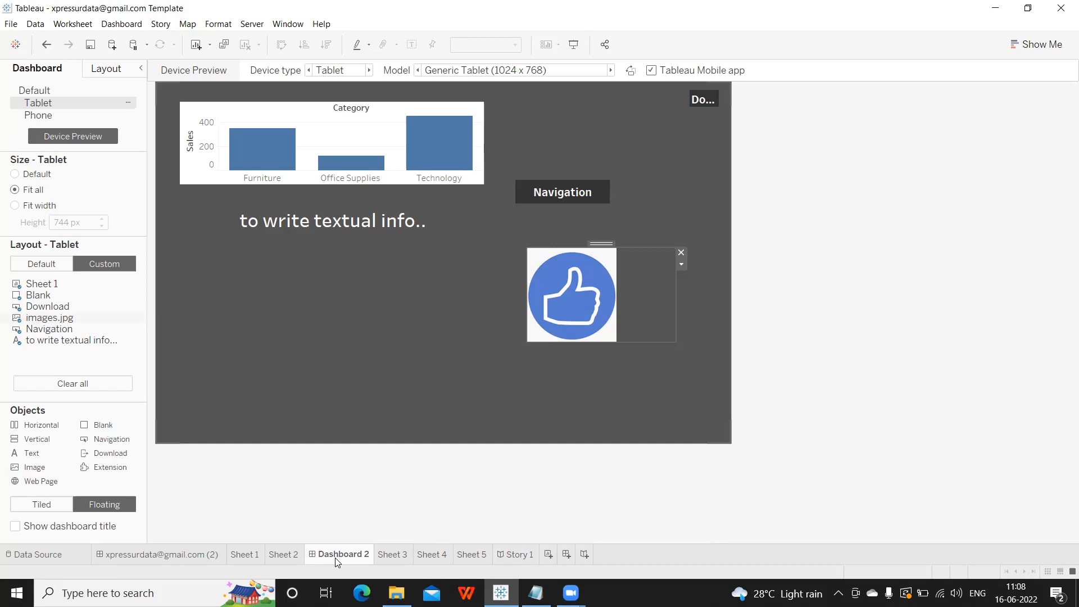
mouse_move(336, 562)
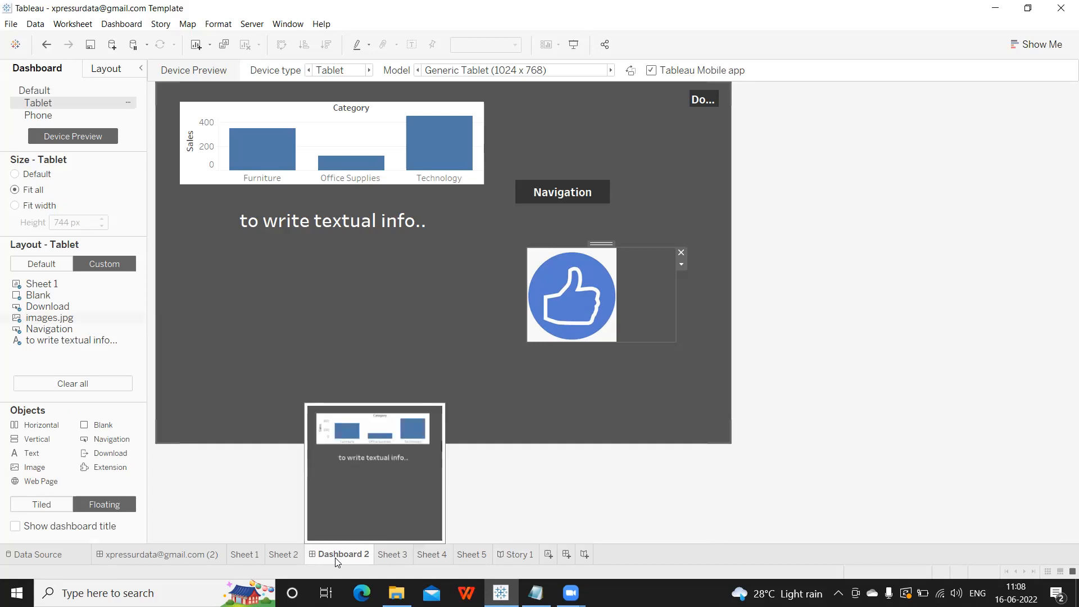